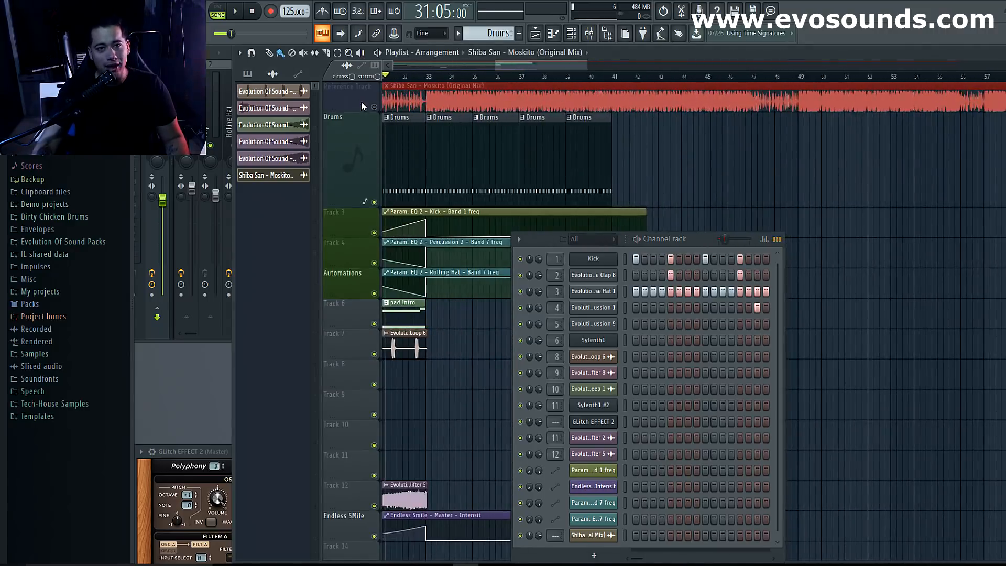
Solo the Reference Track, audition it from bar 33, and unsolo it.
right_click(374, 107)
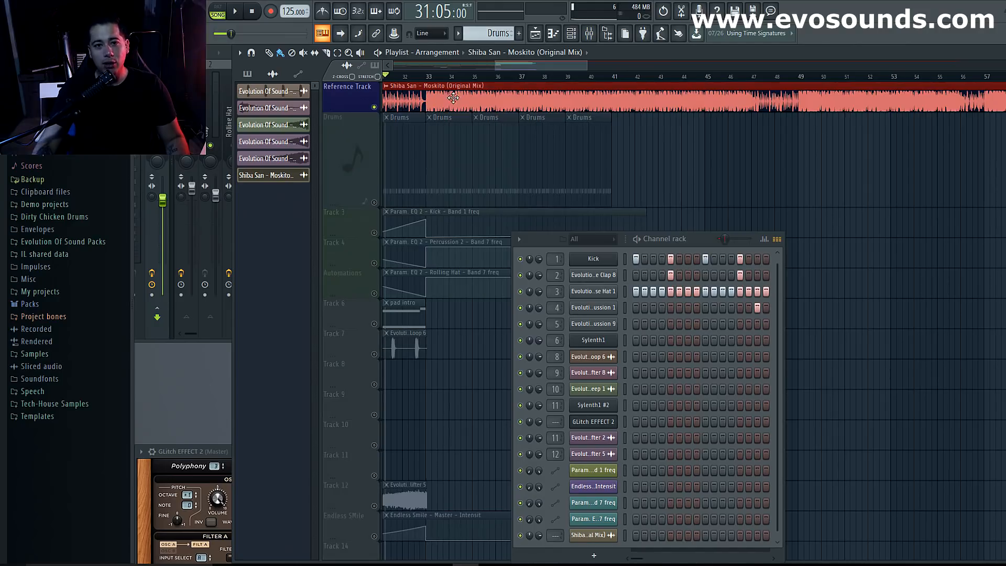
left_click(428, 79)
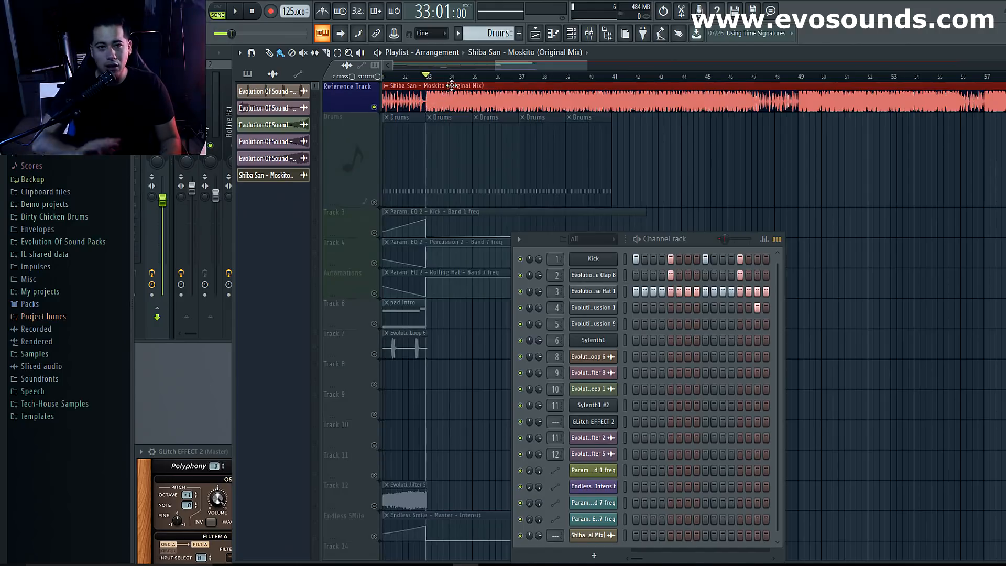
key("space")
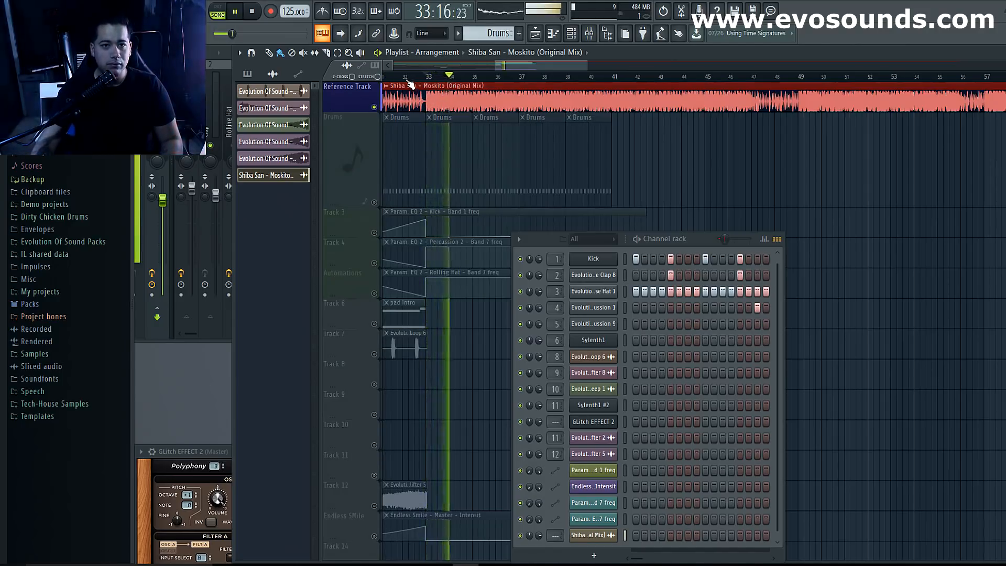
key("space")
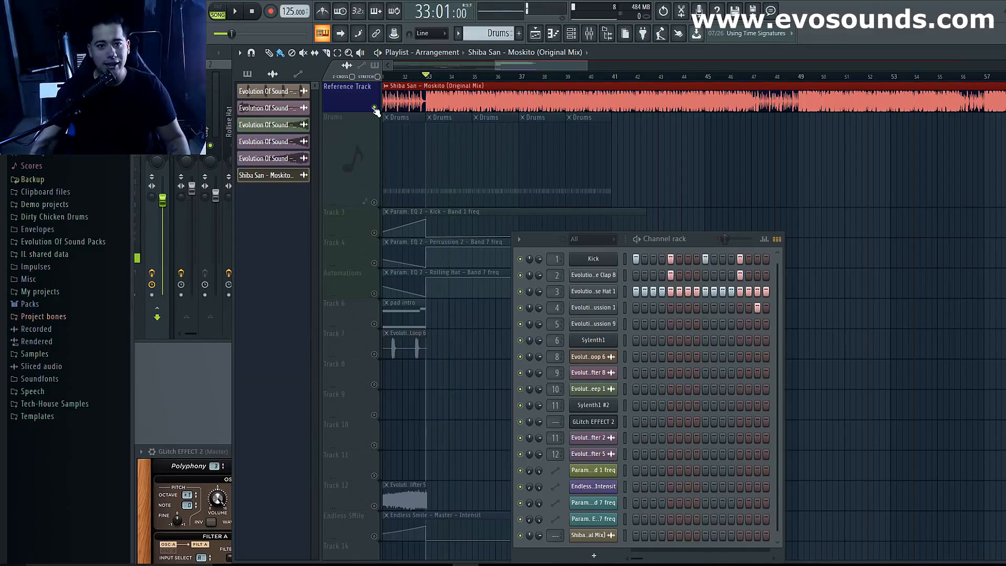
right_click(374, 107)
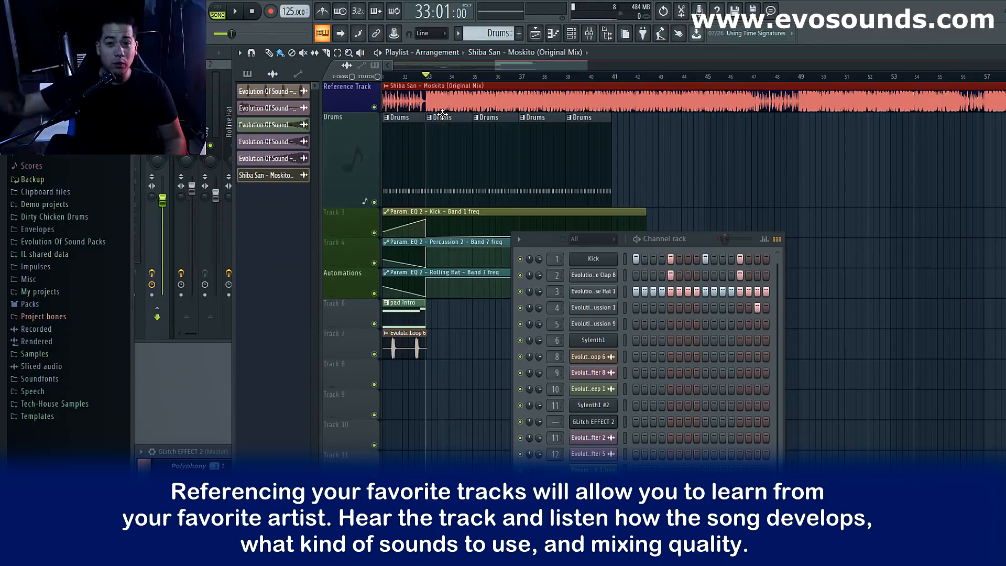
Add a new Sylenth1 instrument channel to the channel rack.
scroll(433, 187, "down", 4)
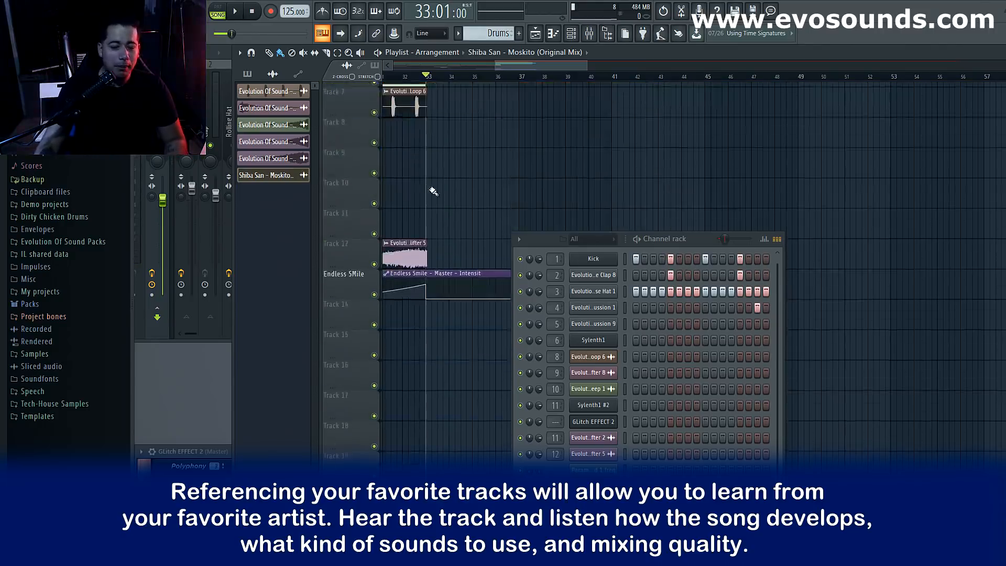
scroll(433, 189, "up", 3)
mouse_move(518, 65)
left_mouse_down()
mouse_move(484, 59)
mouse_move(526, 60)
left_mouse_up()
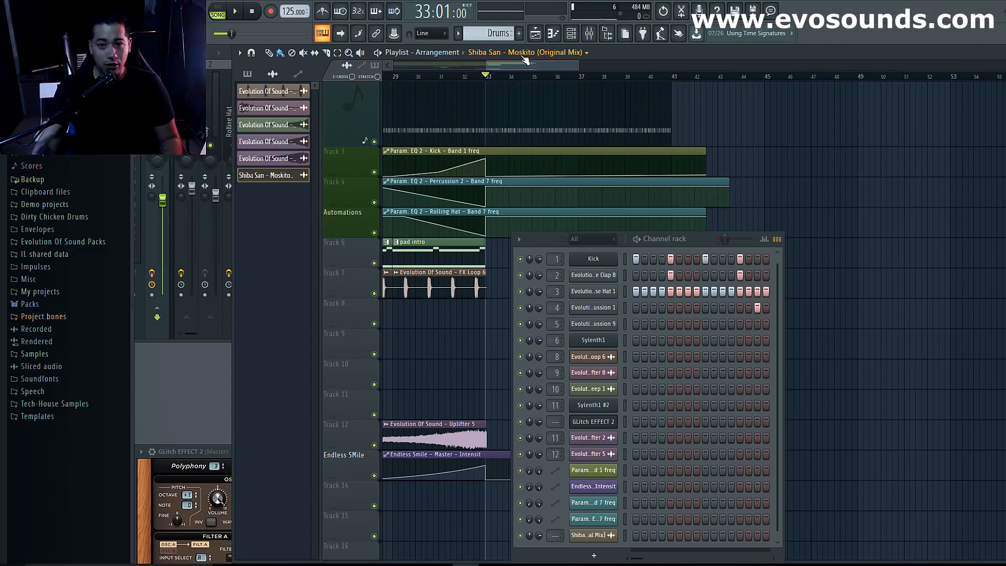
scroll(452, 252, "down", 6)
scroll(454, 265, "up", 5)
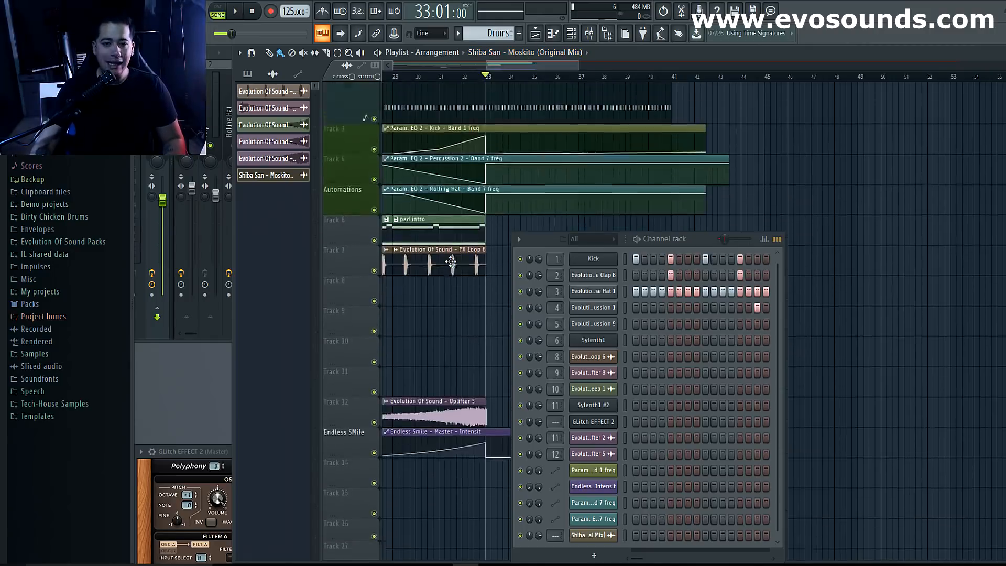
scroll(454, 275, "down", 1)
left_click(593, 555)
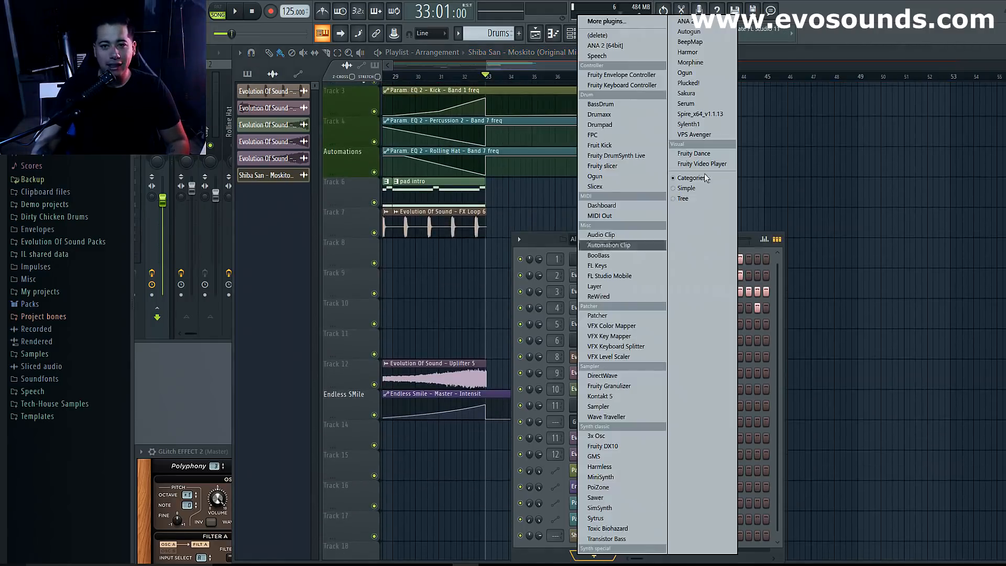
left_click(713, 126)
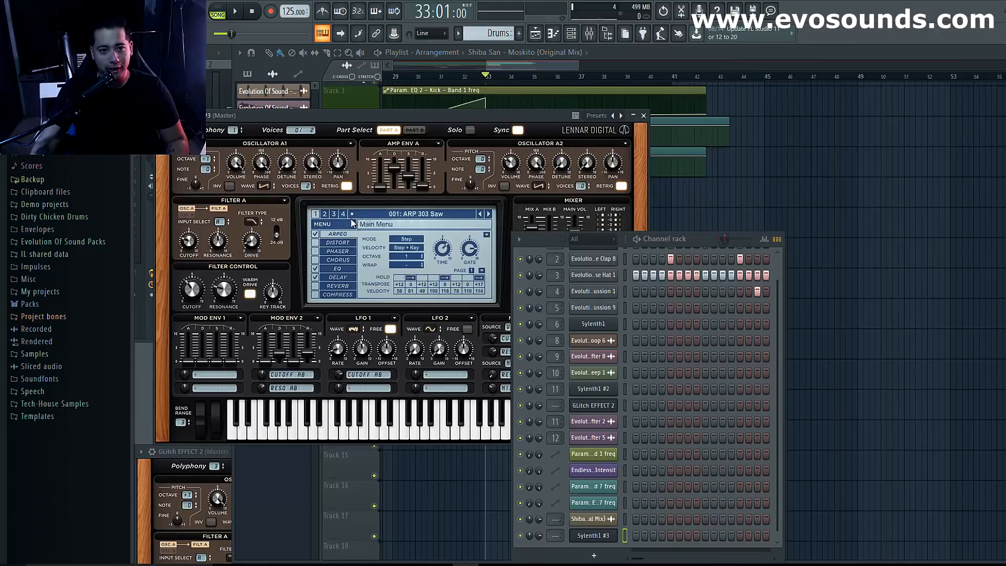
Load the sound bank Dirty Chicken Sylenth1 SoundSet.fxb from the Desktop into the new Sylenth1.
left_click(344, 226)
mouse_move(344, 234)
left_click(453, 271)
left_click(308, 234)
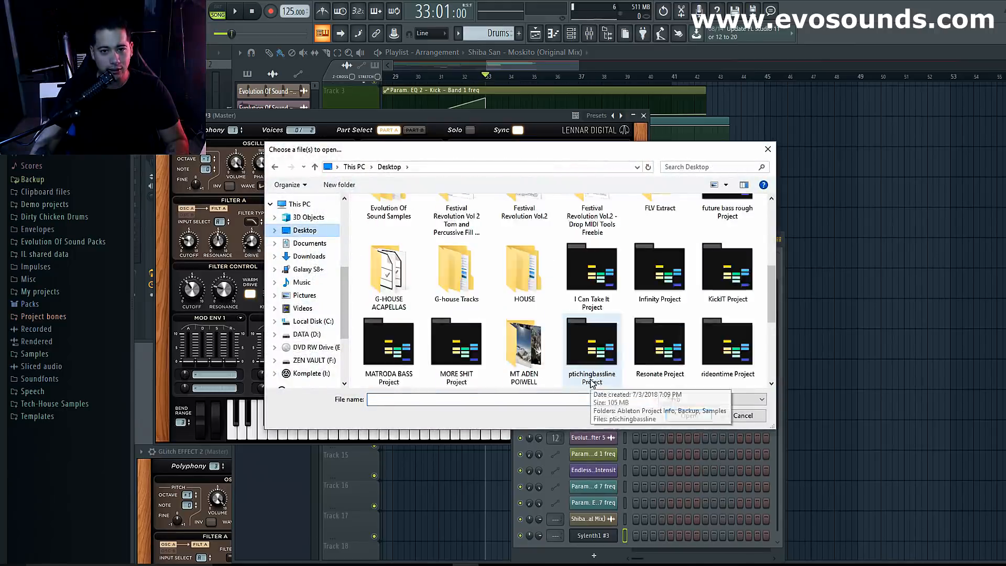
scroll(584, 373, "down", 3)
left_click(605, 356)
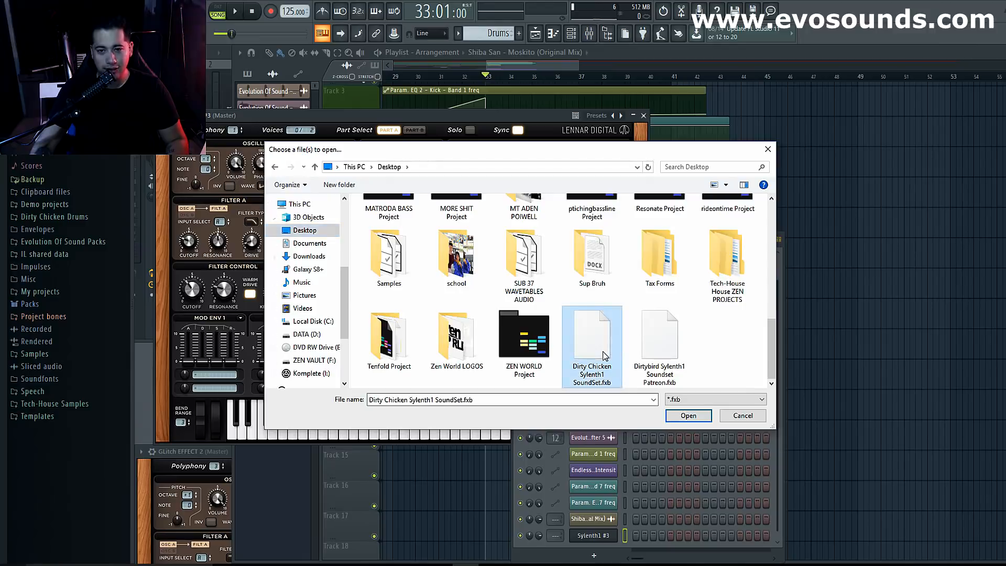
double_click(605, 356)
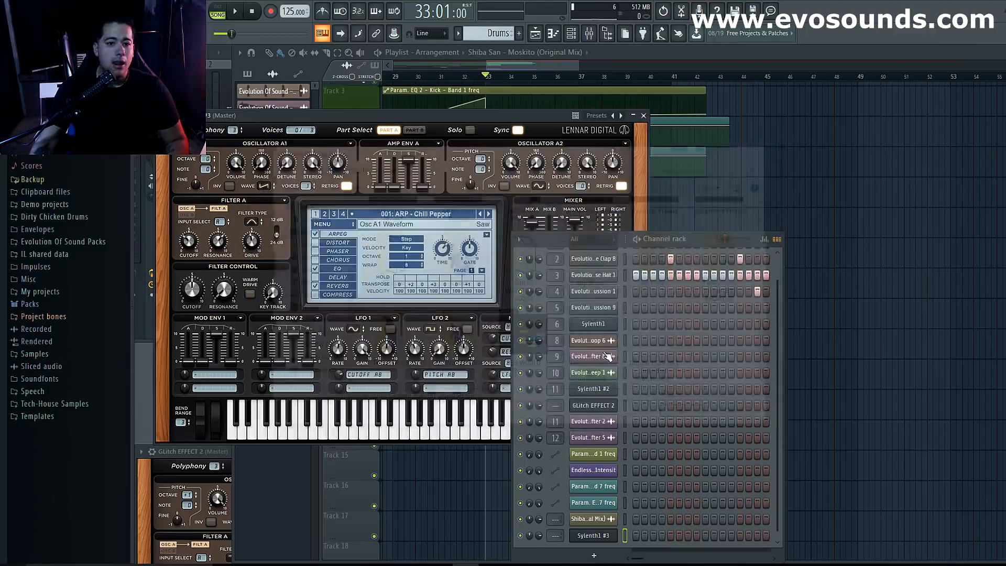
Choose the preset 038: BA - Massive Saw in the new Sylenth1 and close its window.
left_click(424, 215)
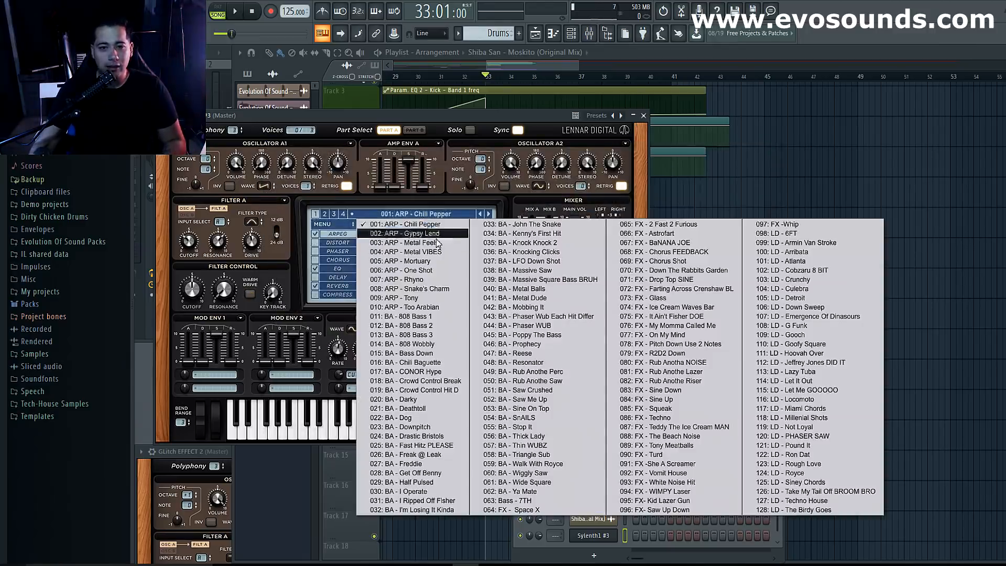
left_click(522, 270)
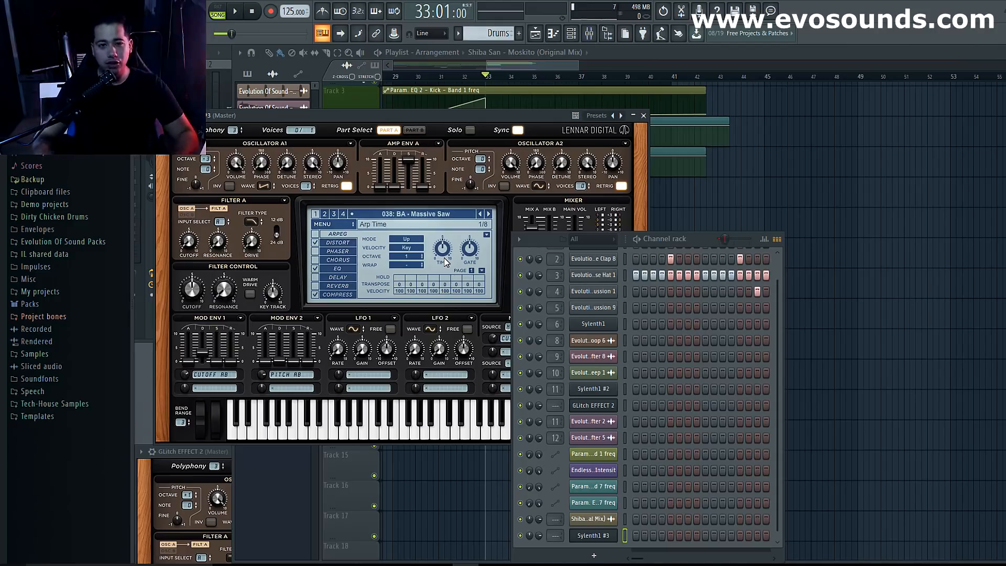
left_click(644, 116)
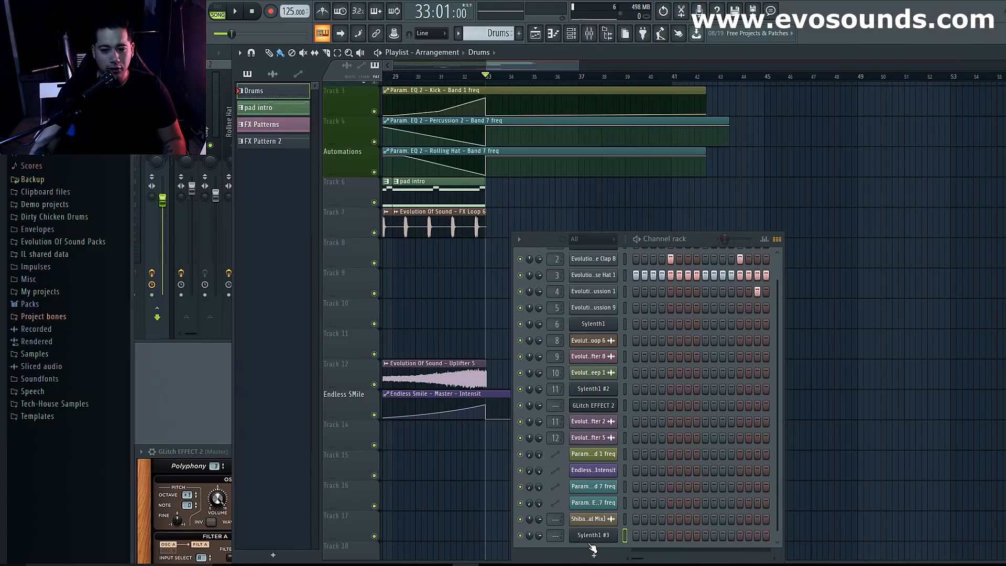
Create a new pattern named BASS.
left_click(519, 34)
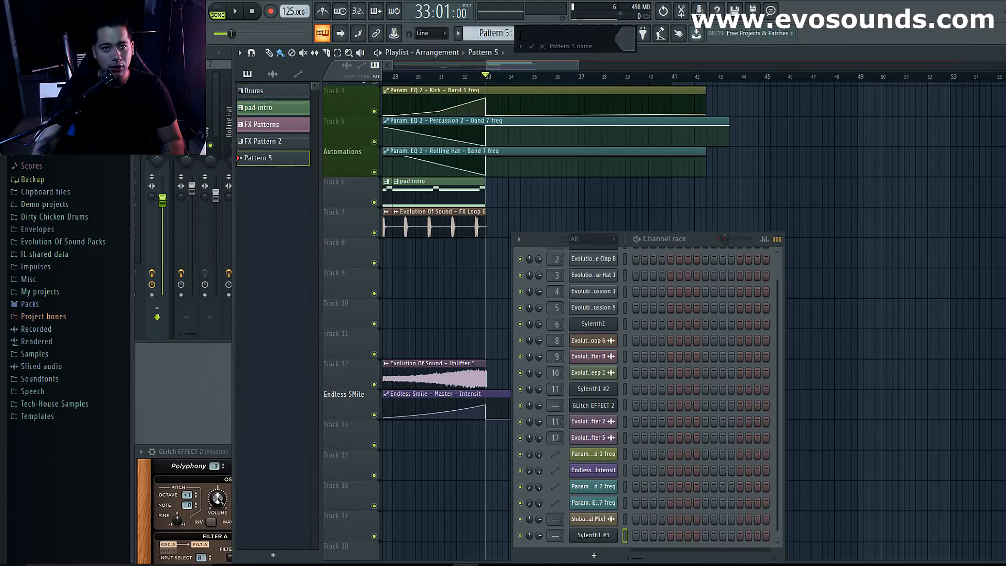
type("bass")
key("Return")
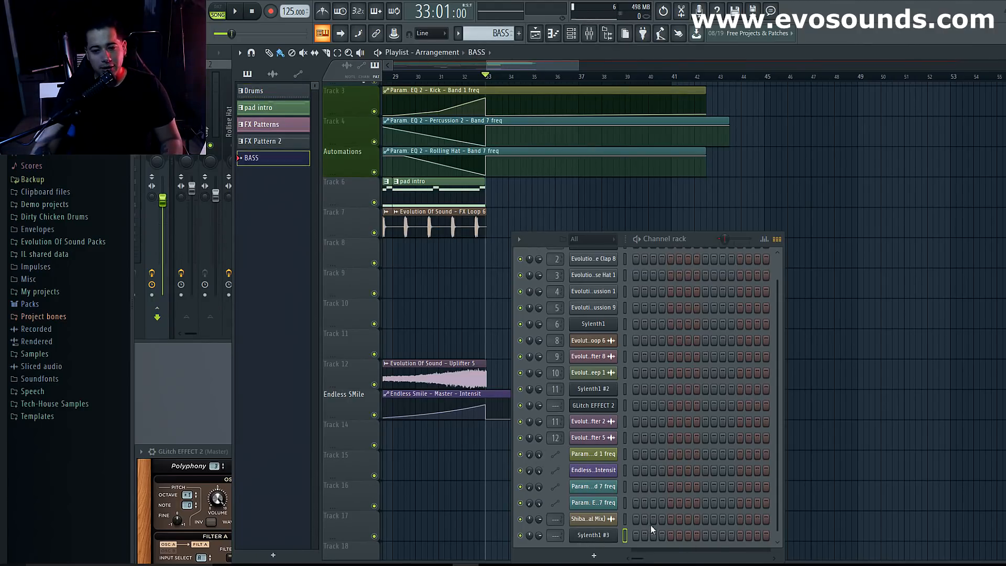
Rename the Sylenth1 #3 channel as Bass and give it a dark blue colour.
right_click(594, 535)
left_click(676, 454)
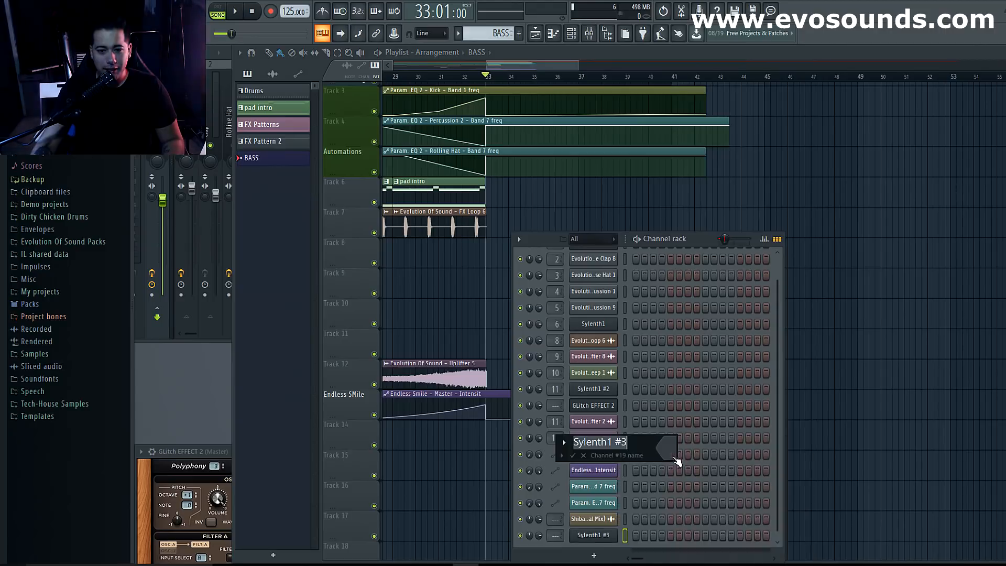
type("Bass")
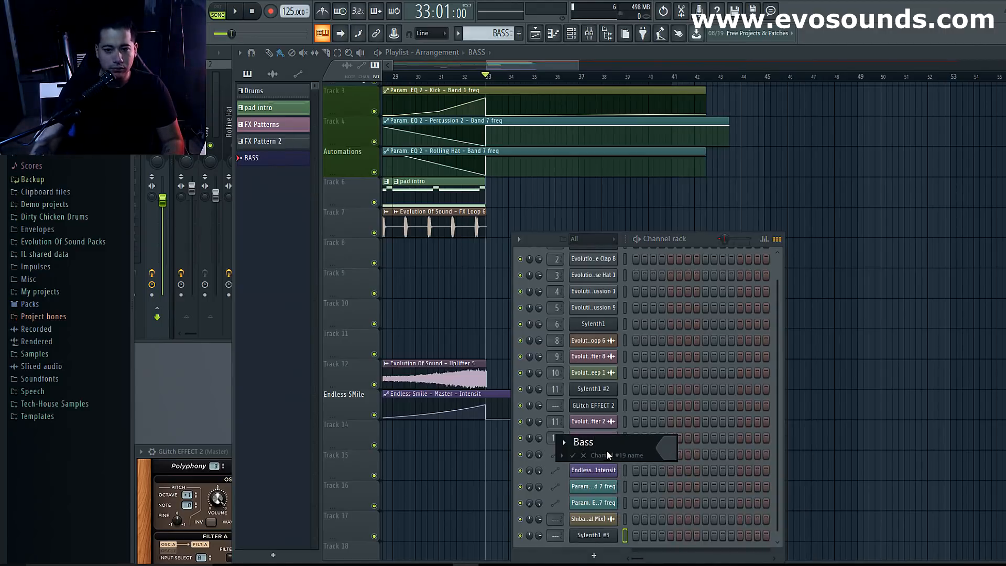
left_click(662, 451)
left_click(681, 431)
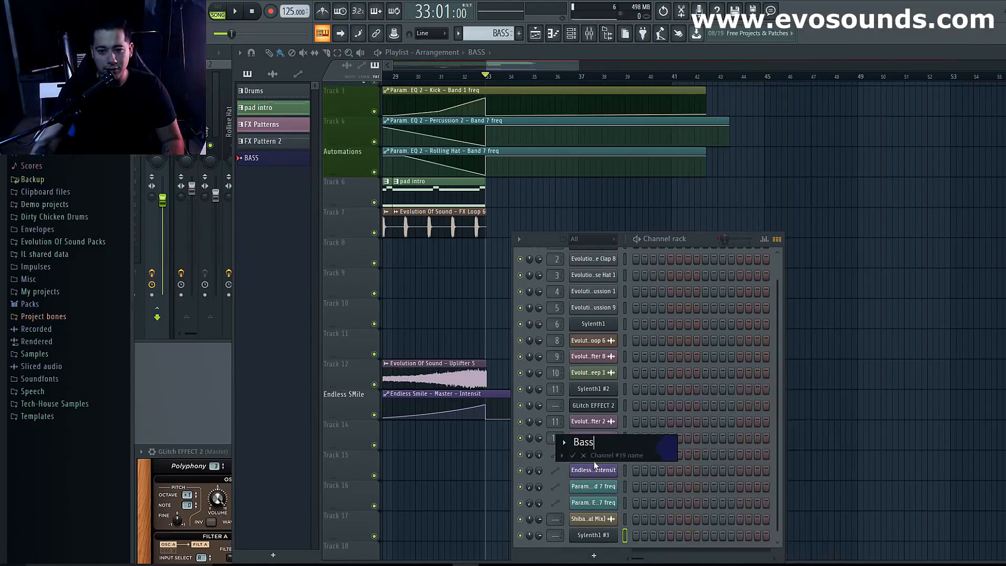
left_click(573, 455)
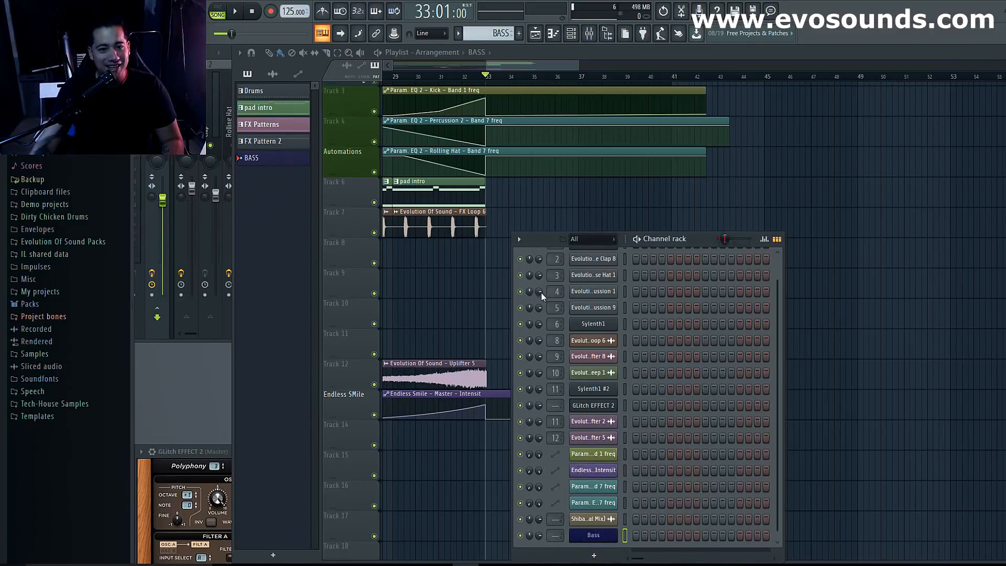
Move the channel rack clear of the playlist clips, open the Bass channel's piano roll and reposition it lower down.
key("KP_2")
left_click_drag(533, 238, 691, 150)
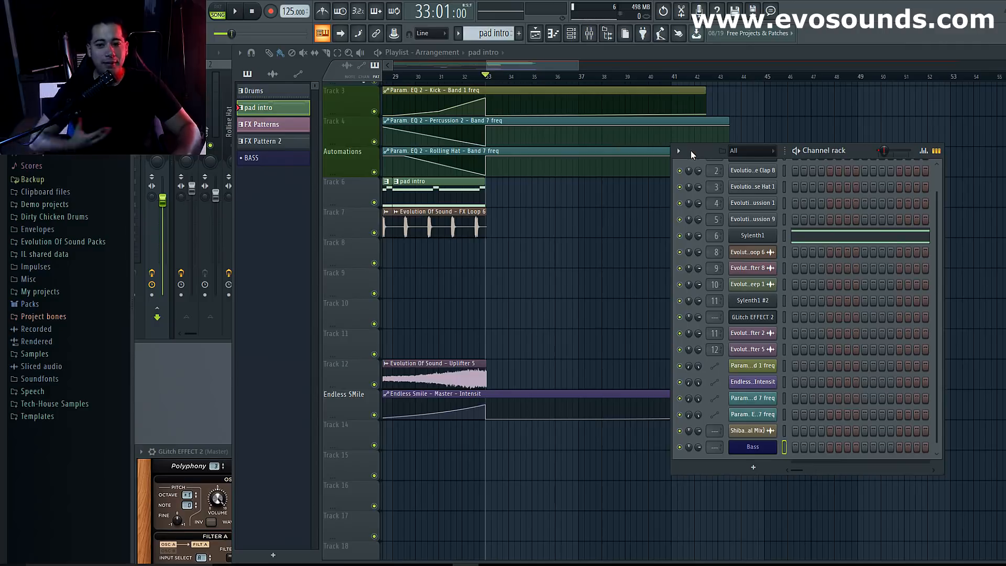
right_click(755, 447)
left_click(802, 431)
left_click_drag(502, 148, 549, 370)
Place four consecutive BASS pattern clips on Track 8 starting at bar 33.
left_click(262, 157)
left_click(489, 245)
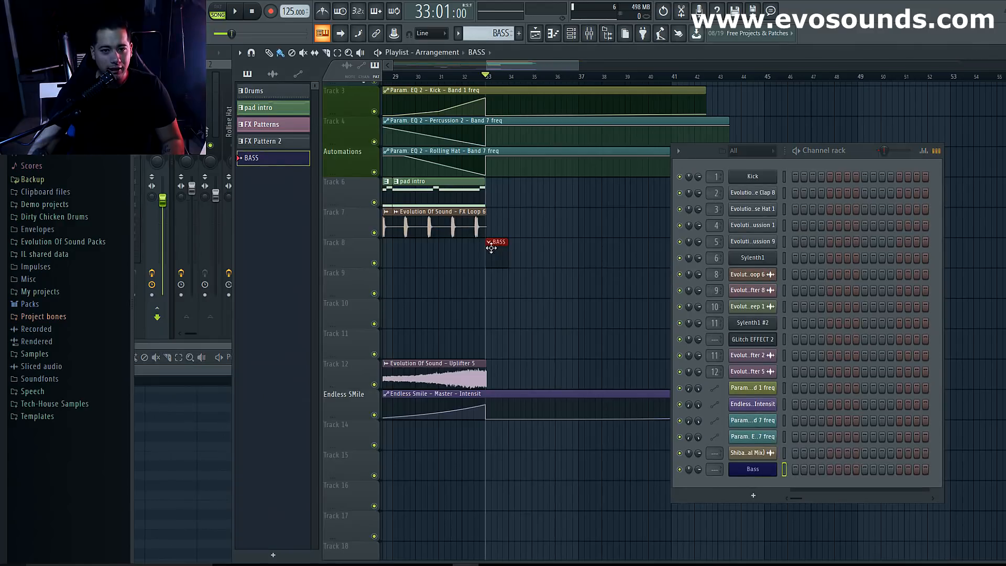
left_click(515, 252)
left_click(540, 259)
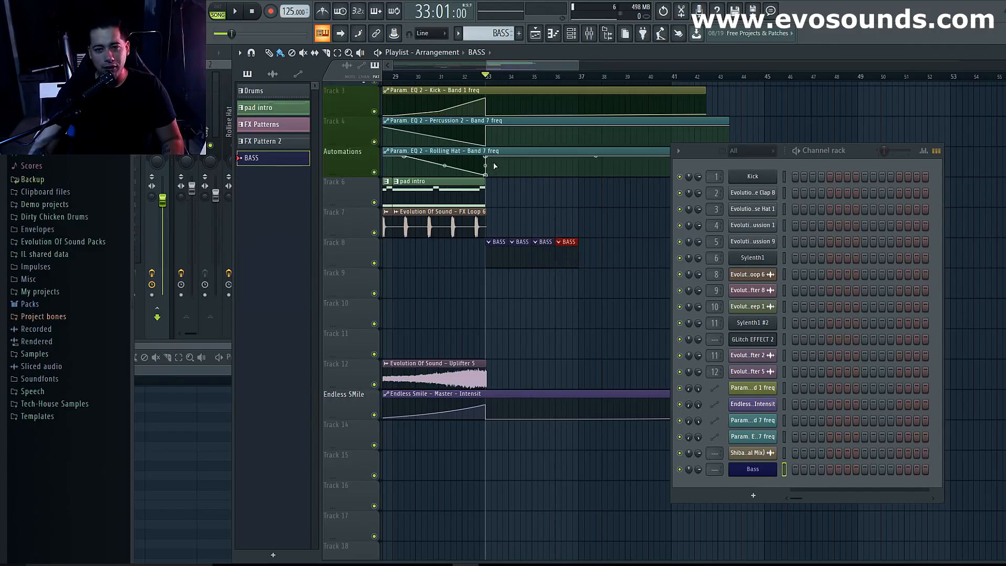
Draw two short D6 notes in the first bar of the Bass piano roll and play them back.
left_click(753, 469)
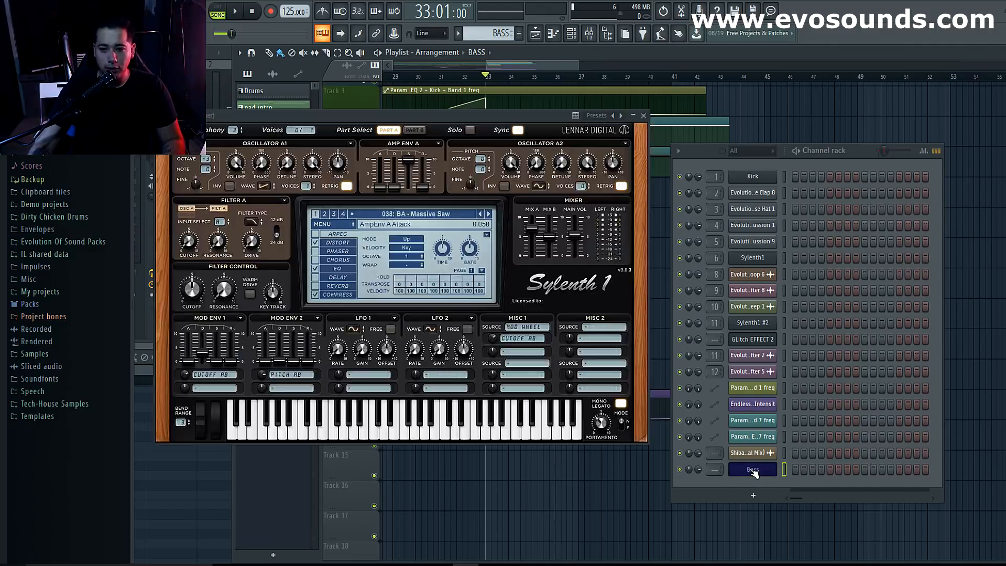
left_click(753, 470)
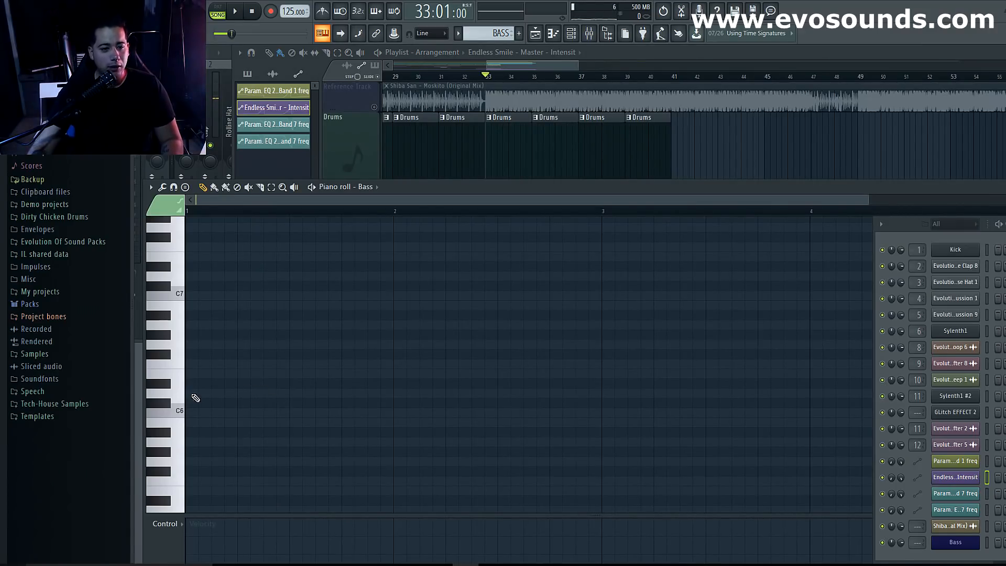
key("space")
key("space")
left_click(273, 393)
left_click(329, 394)
key("space")
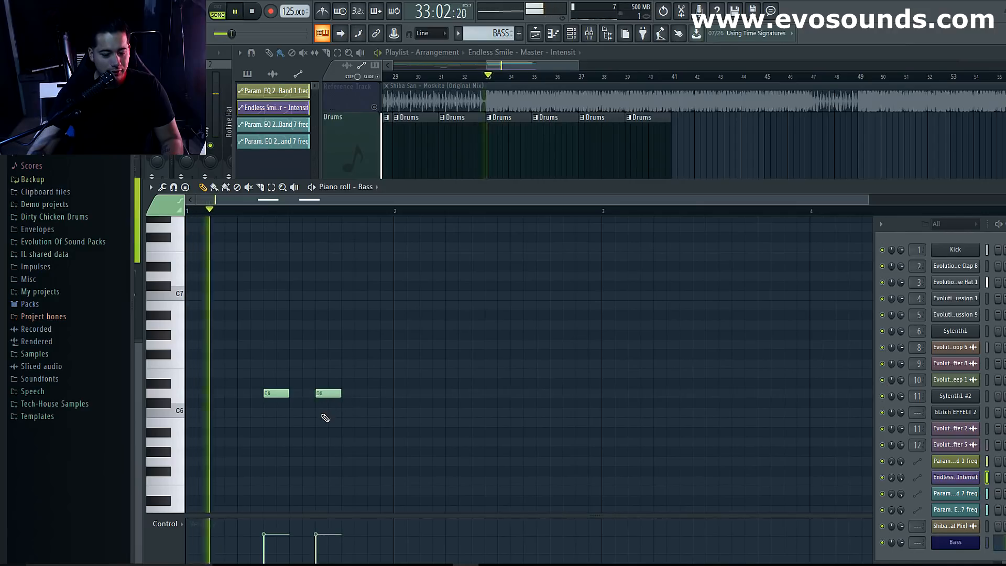
key("space")
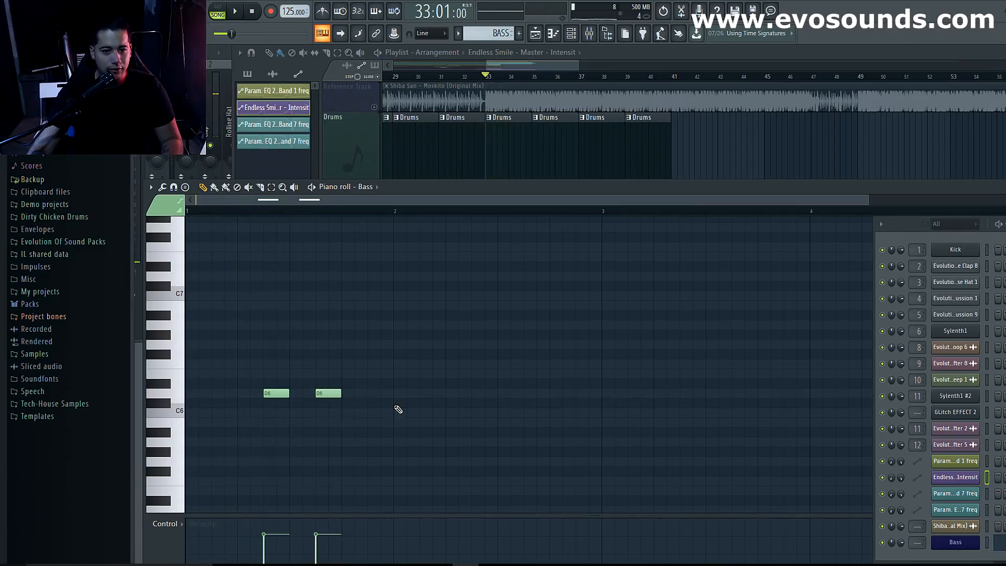
Select both bass notes, transpose them down five semitones to A5, and play them back.
left_click_drag(383, 370, 221, 446)
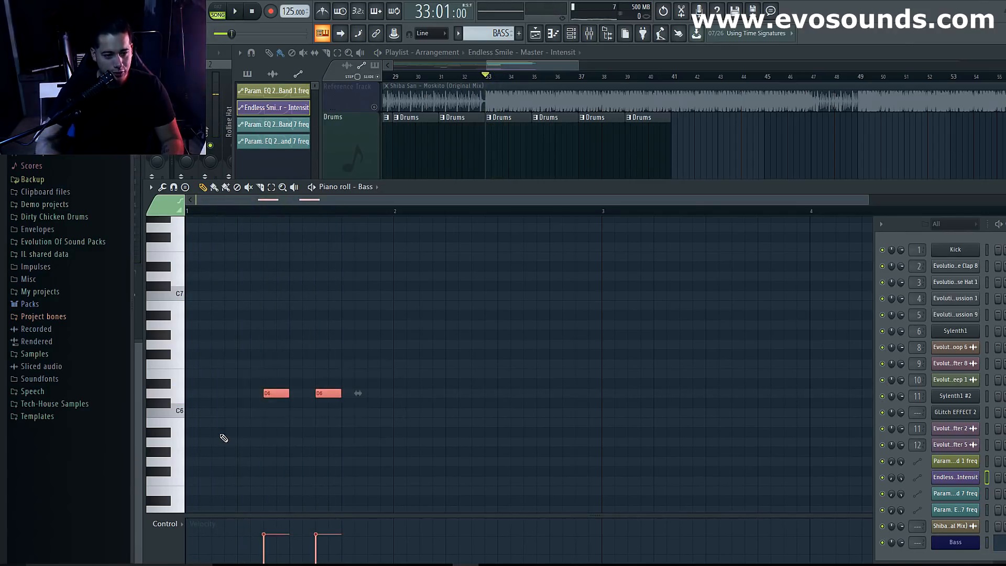
key("Down")
key("Down")
key("Down")
key("Down")
key("Down")
key("space")
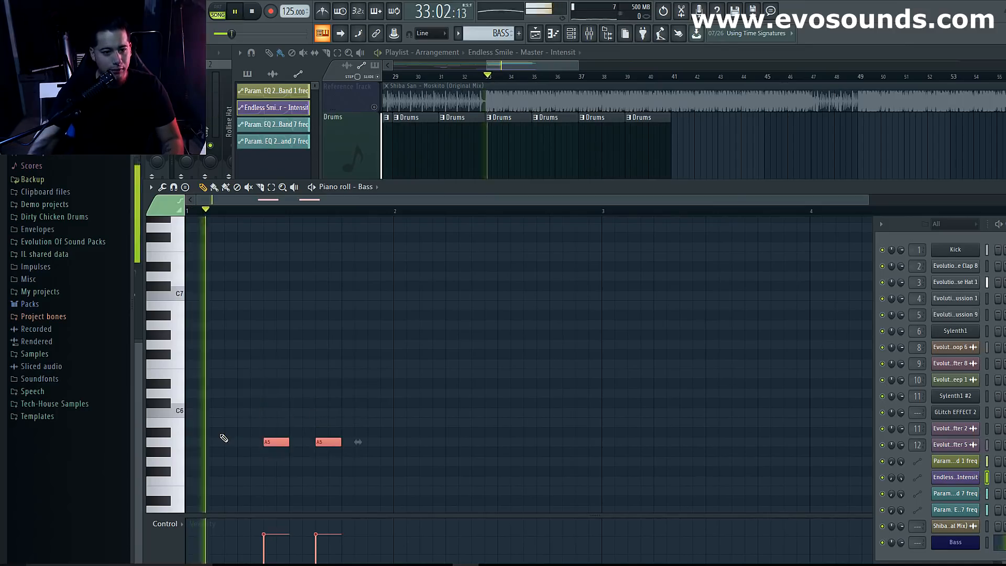
key("space")
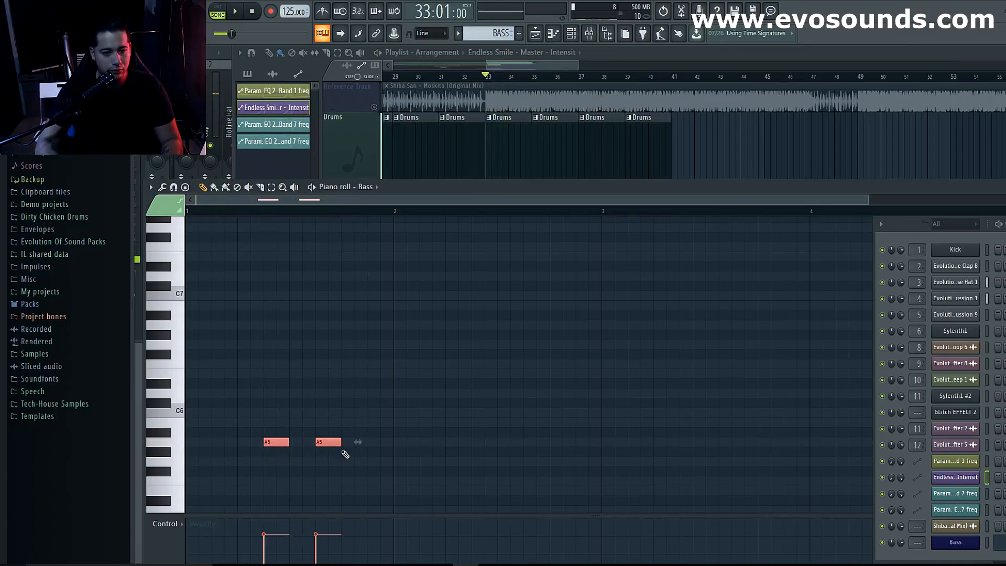
Lower the two selected bass notes further to C5 and shift their timing within the first bar.
key("Down")
key("Down")
key("Down")
key("Down")
key("Down")
key("Down")
key("Down")
key("Down")
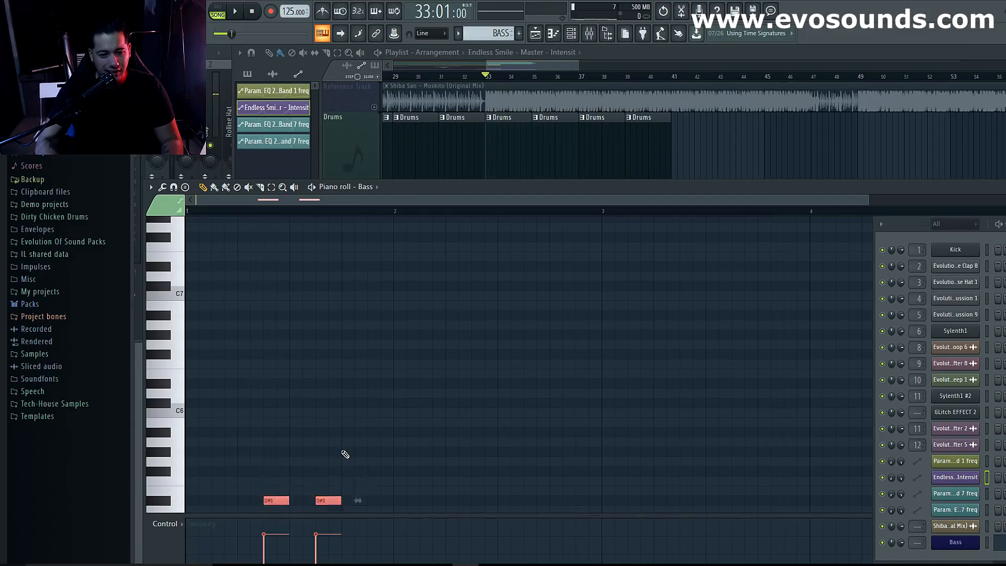
key("Right")
key("Right")
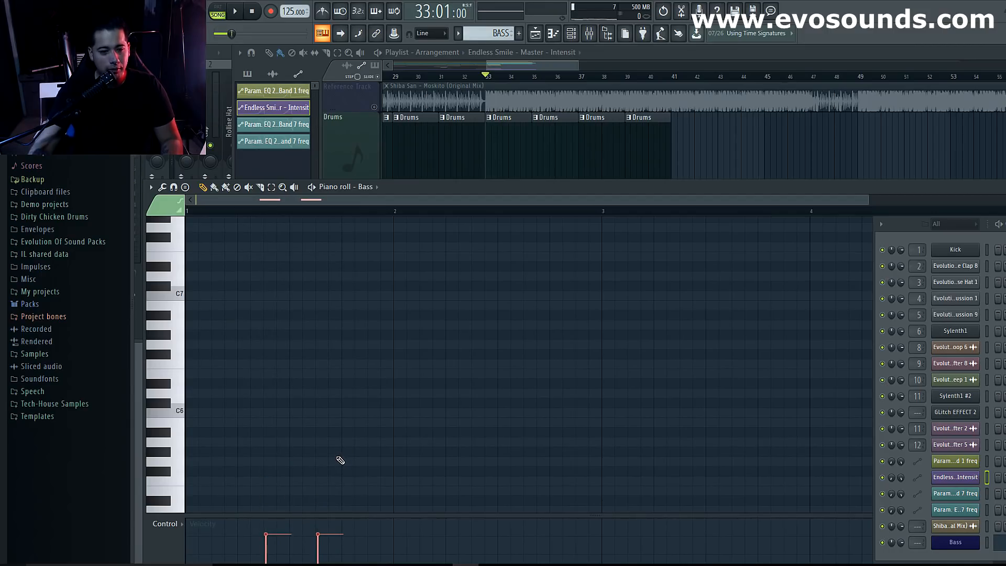
scroll(339, 461, "down", 6)
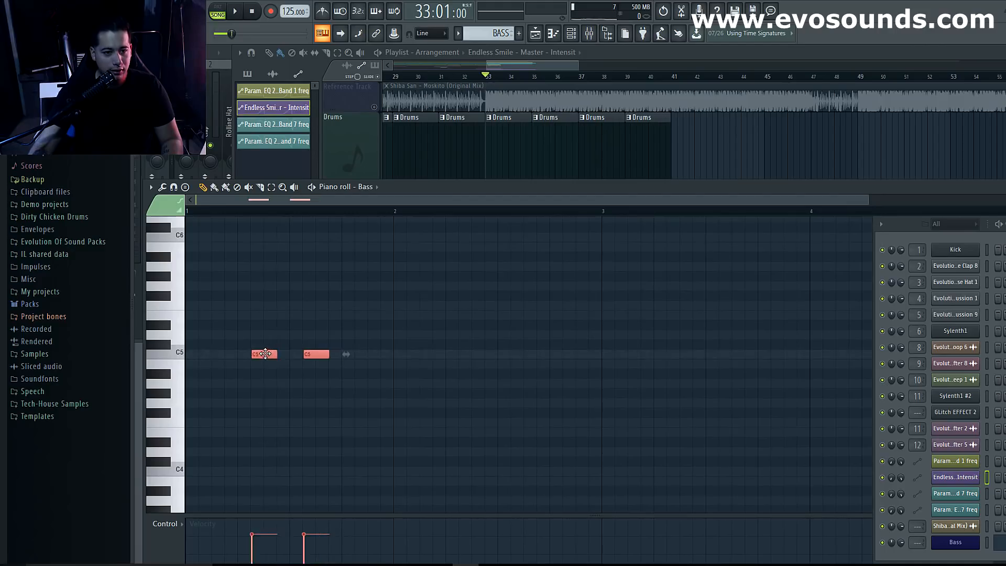
Play back the two C5 bass notes, lower both by three semitones to A4, and listen again.
key("space")
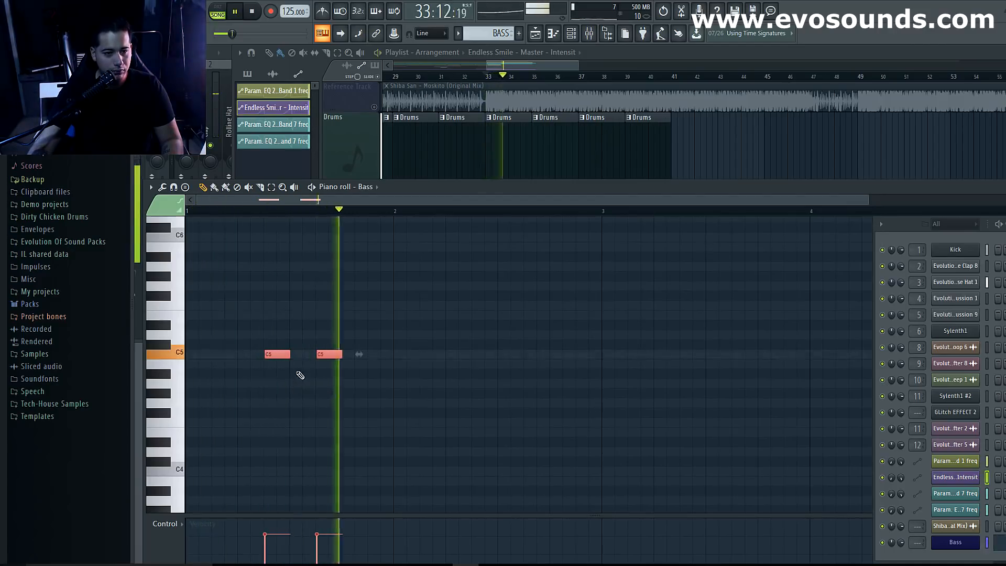
key("space")
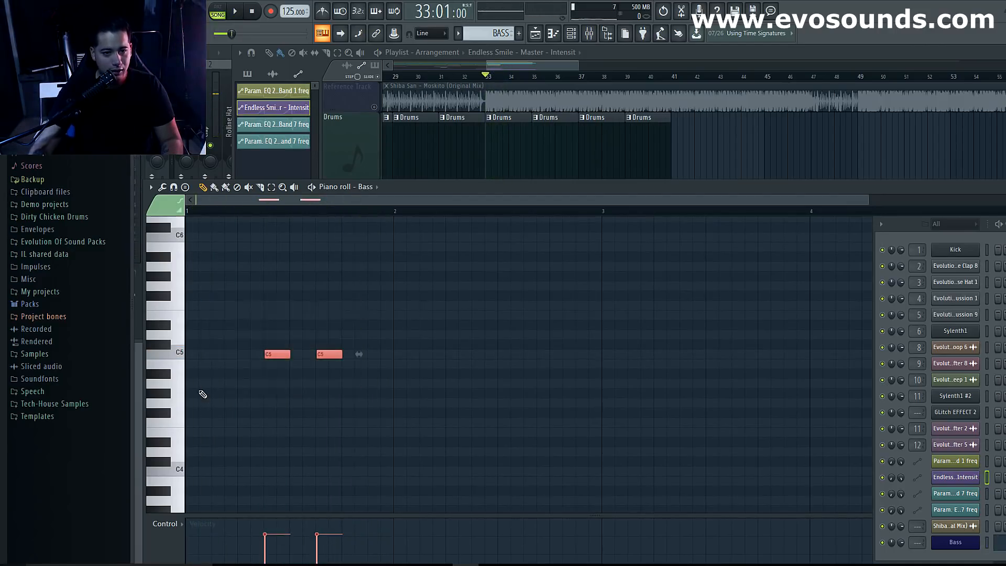
scroll(203, 394, "down", 1)
key("Down")
key("Down")
key("Down")
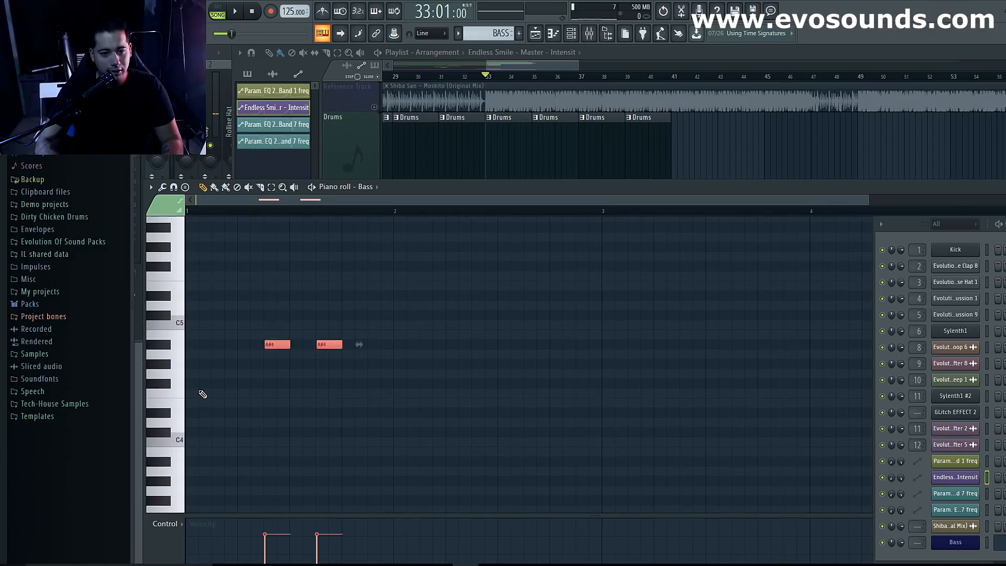
key("space")
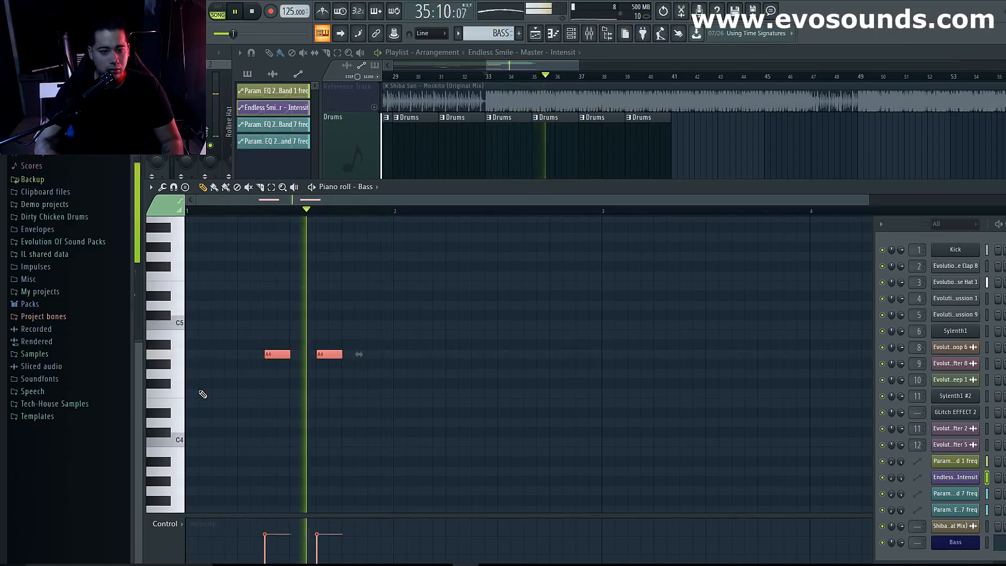
Transpose both bass notes up one octave to A5 and play them back from bar 33.
key("space")
key("Up")
key("Up")
key("Up")
key("Up")
key("Up")
key("Up")
key("Up")
key("Up")
key("Up")
key("Up")
key("Up")
key("Up")
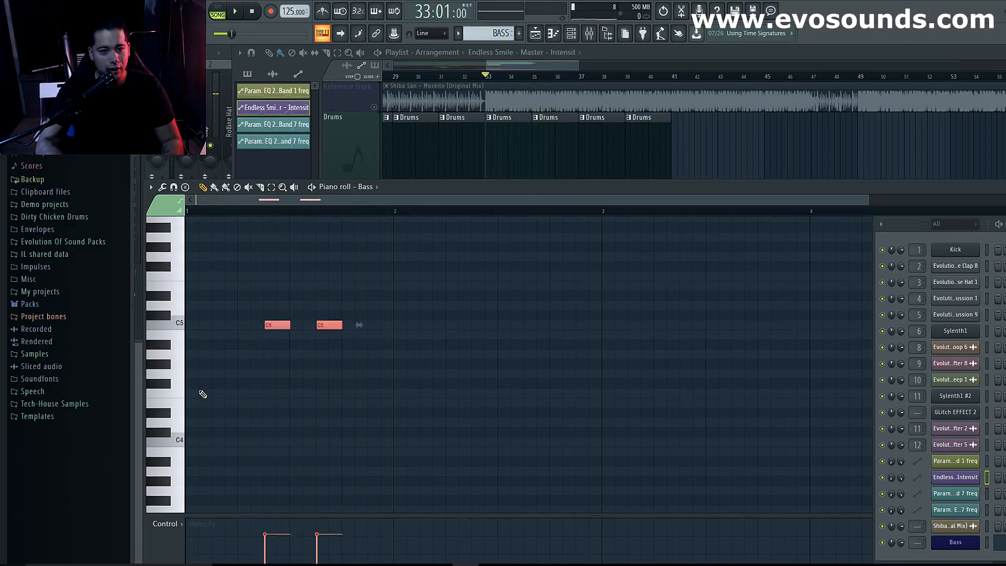
key("space")
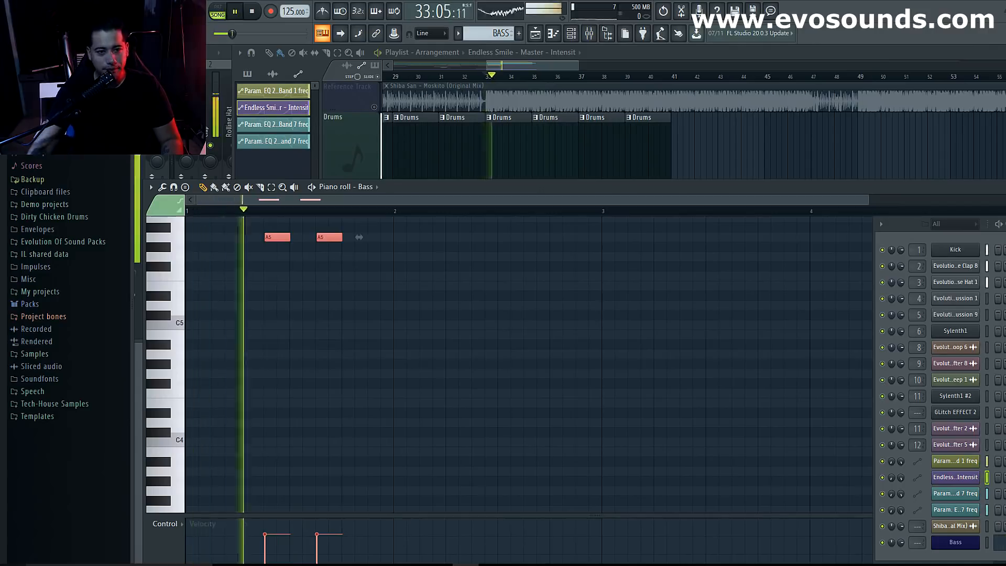
Open the Bass channel's Sylenth1 and audition the preset 039: BA - Massive Square Bass BRUH.
left_click(956, 543)
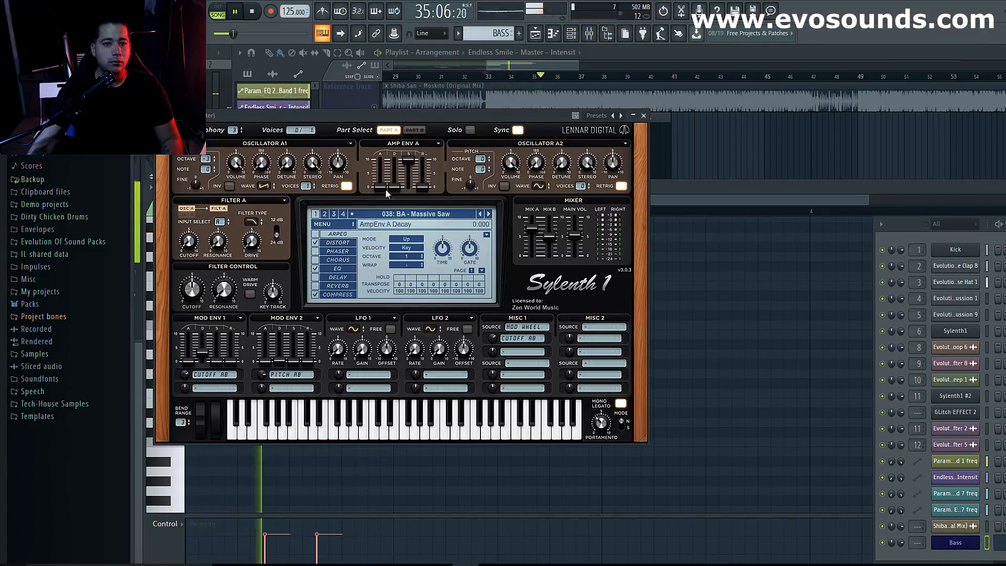
key("space")
left_click(488, 214)
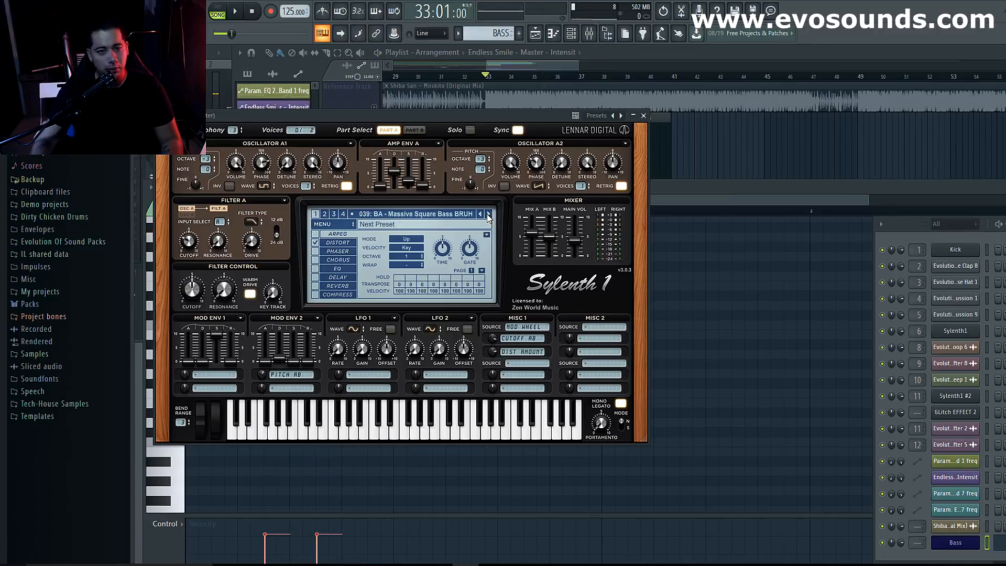
key("space")
key("space")
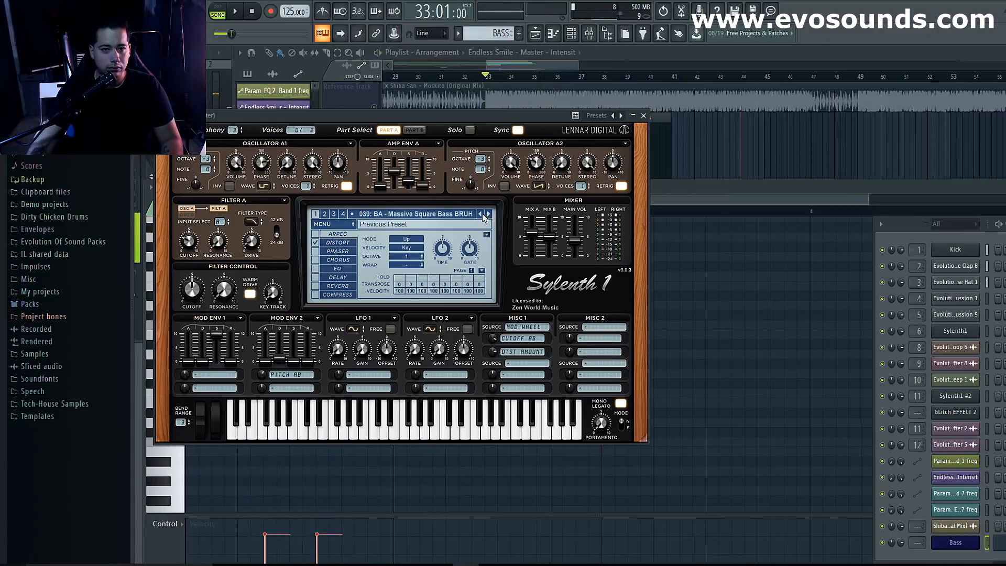
Load the preset 013: BA - 808 Bass 3 for the Bass channel and audition it against the drums.
left_click(482, 215)
left_click(482, 215)
left_click(483, 215)
left_click(482, 215)
left_click(482, 215)
left_click(459, 216)
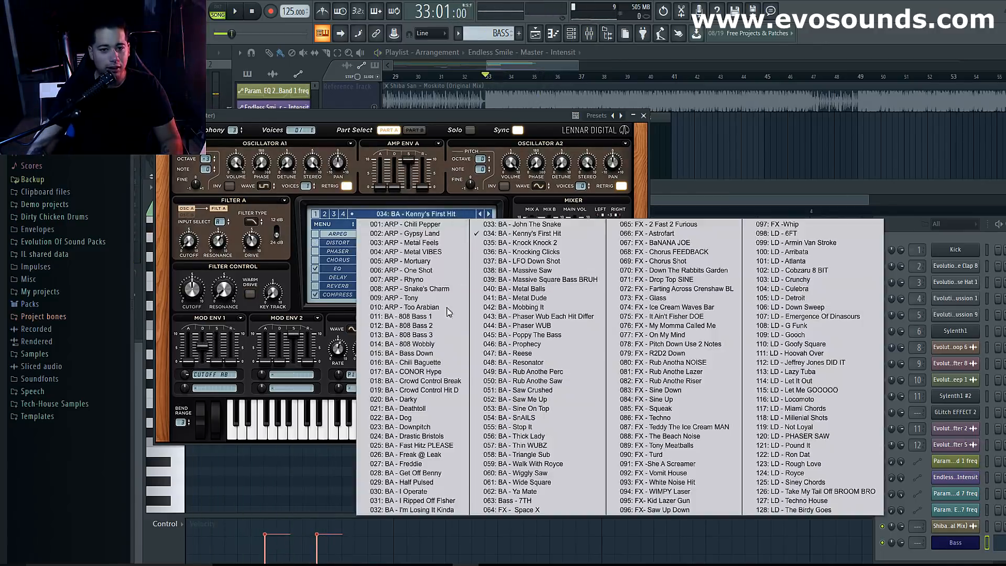
left_click(433, 335)
key("space")
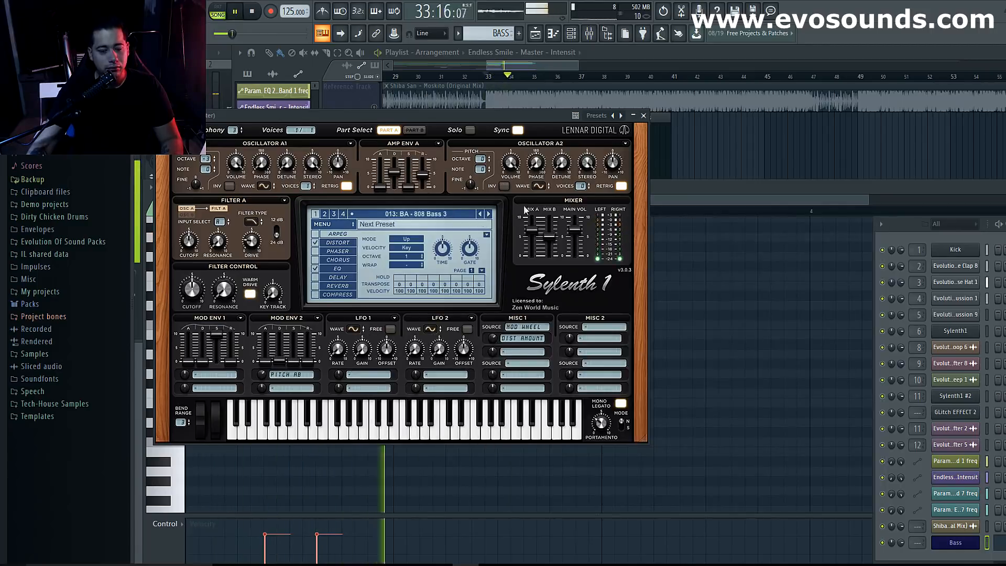
left_click(479, 214)
left_click(488, 214)
key("space")
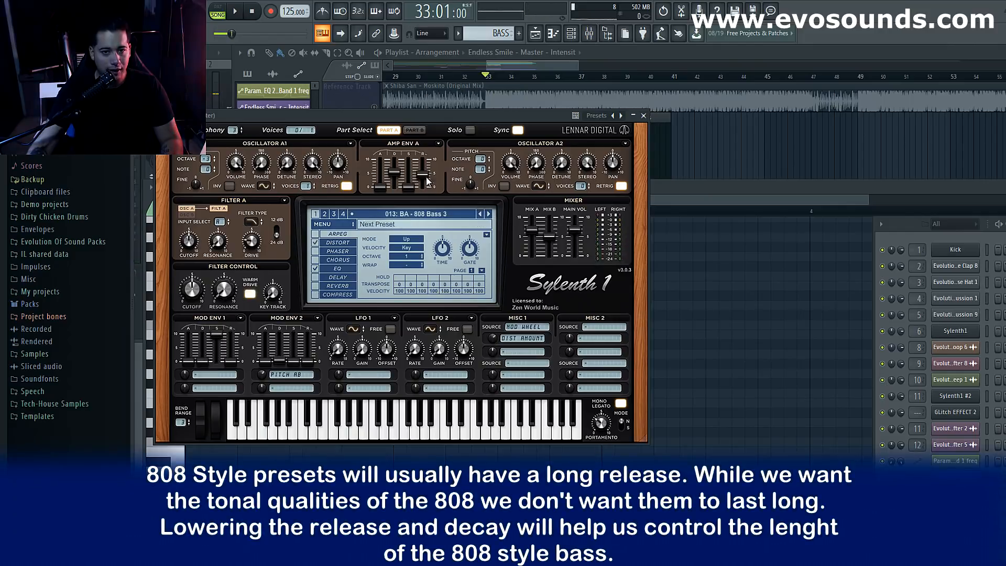
key("space")
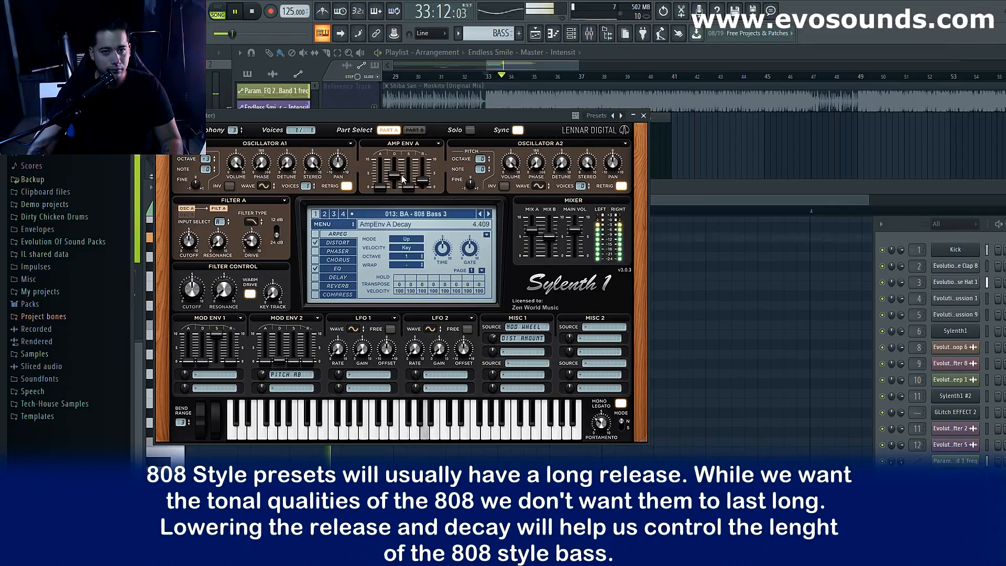
Play the arrangement from just before the drop and extend the row of BASS clips on Track 8 to eight, ending at bar 41.
left_click_drag(541, 116, 598, 310)
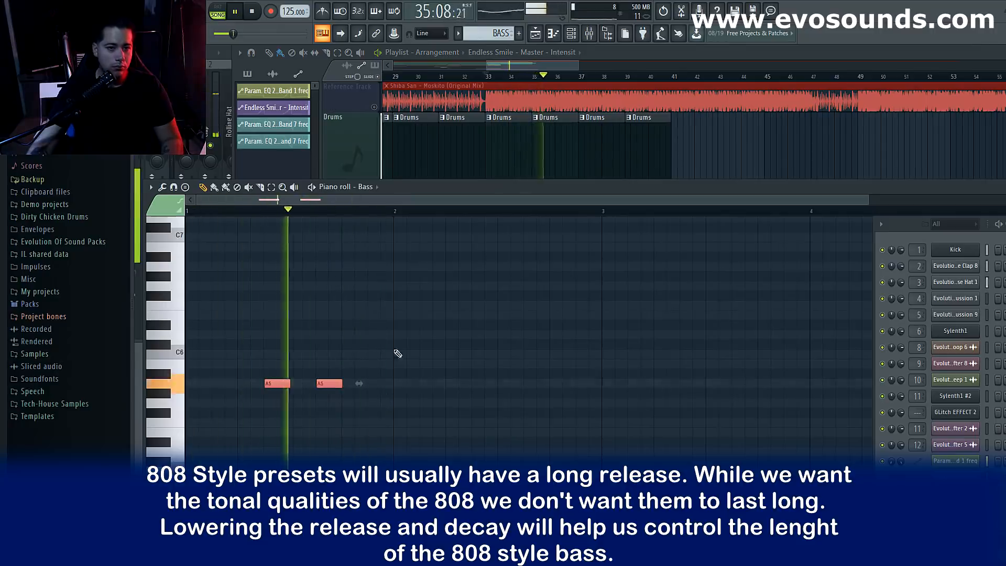
left_click_drag(415, 197, 456, 429)
scroll(546, 310, "down", 3)
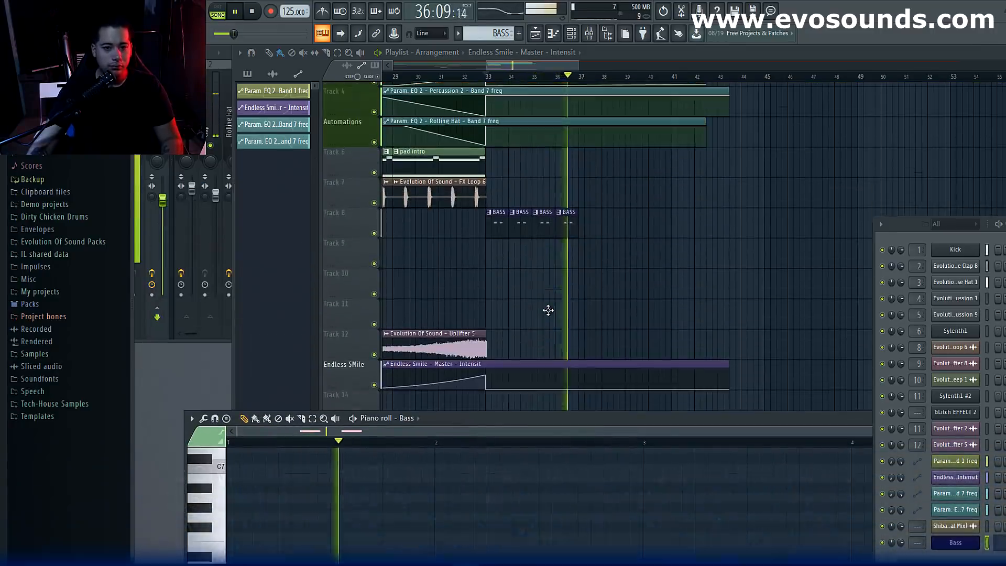
left_click(452, 76)
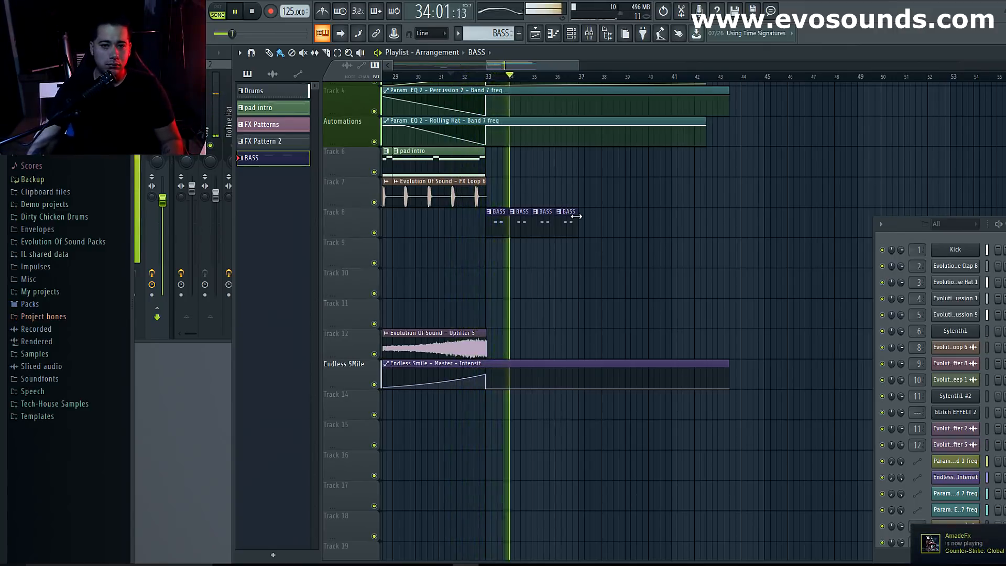
left_click(584, 220)
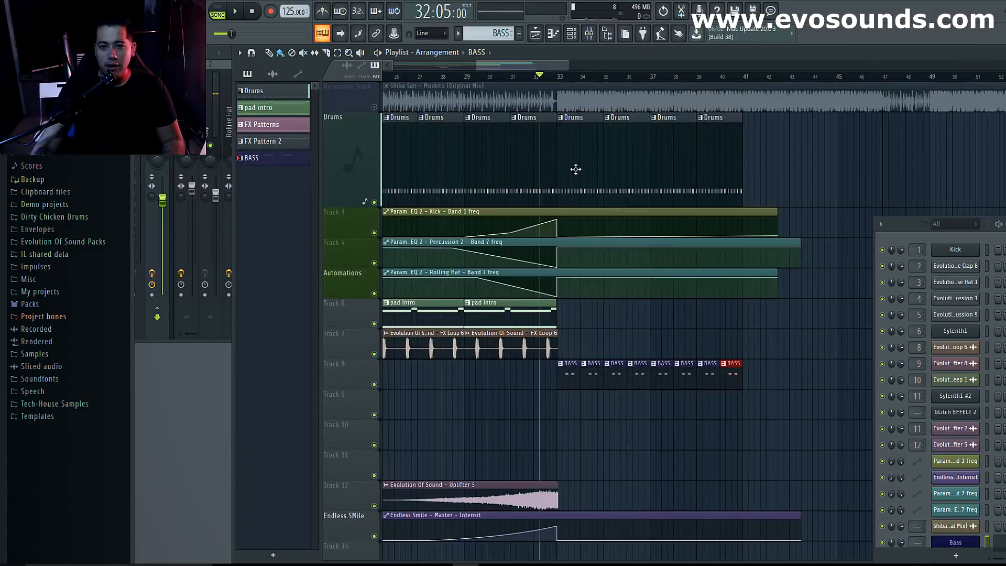
Clone the Drums pattern and rename the copy Drop DRUM KICK CHANGE.
right_click(258, 90)
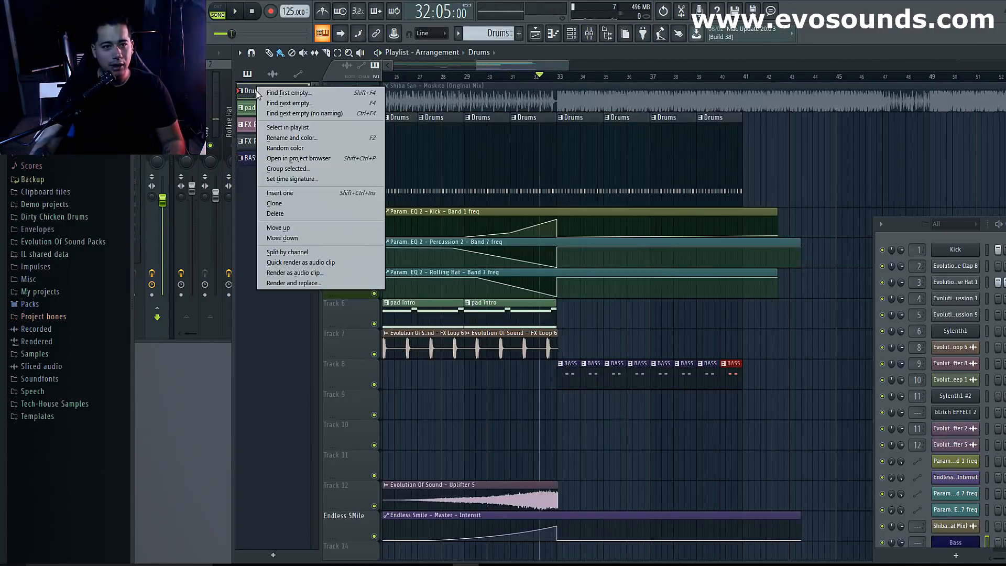
left_click(276, 204)
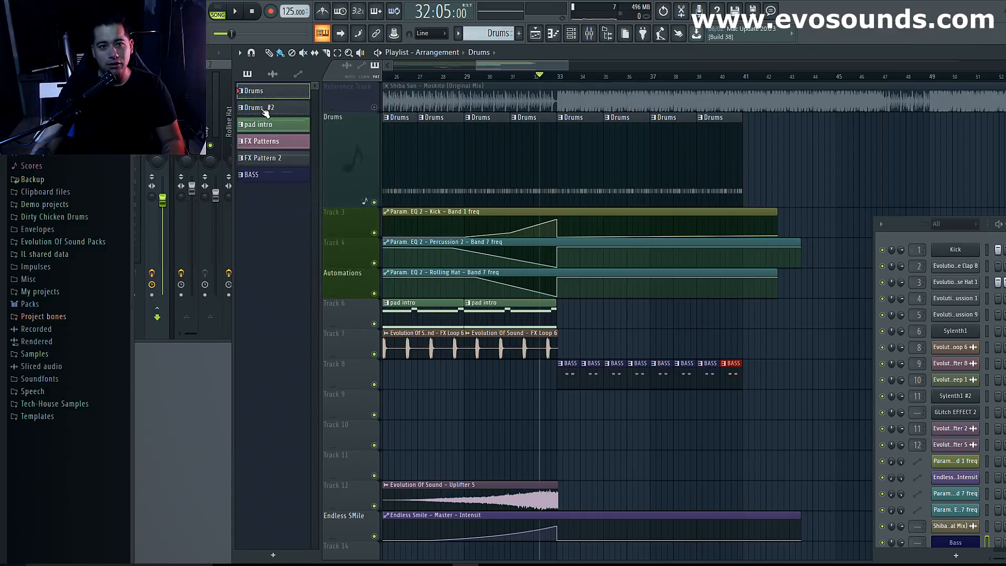
right_click(264, 108)
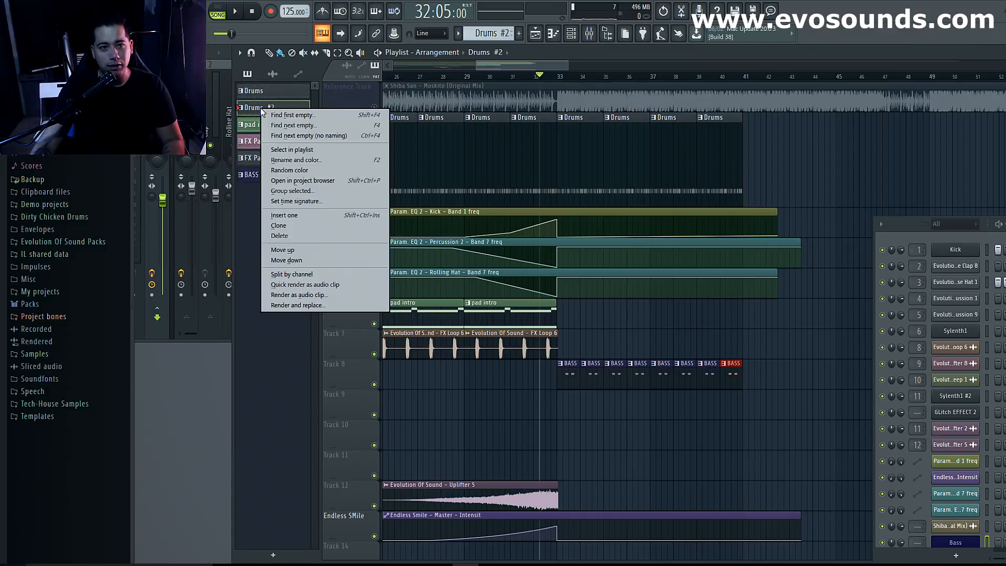
left_click(292, 160)
type("Drop DRUM KICK CHANGE")
key("Return")
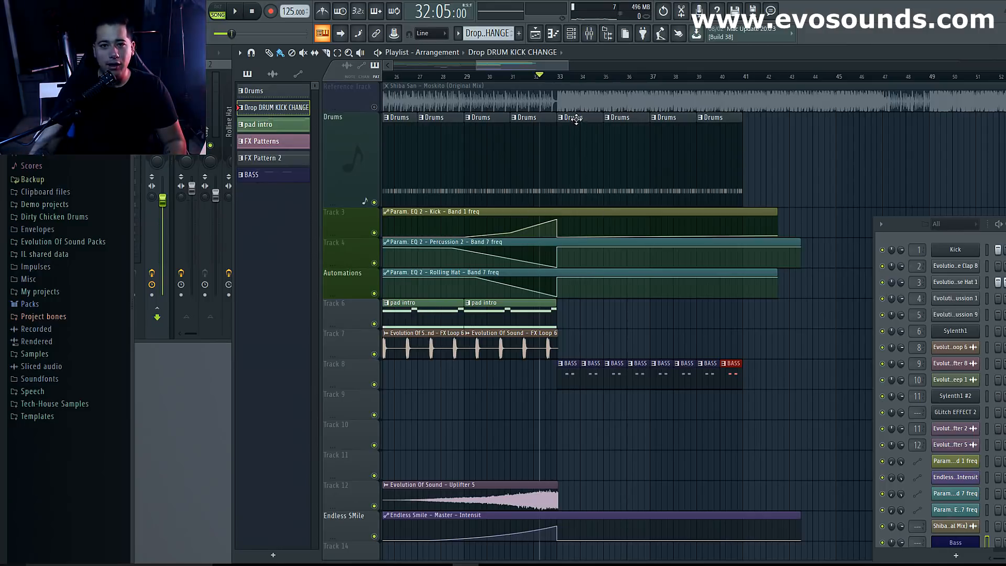
Audition the Drums pattern on its own in pattern mode and set the song position back to bar 33.
left_click_drag(516, 66, 532, 66)
double_click(484, 117)
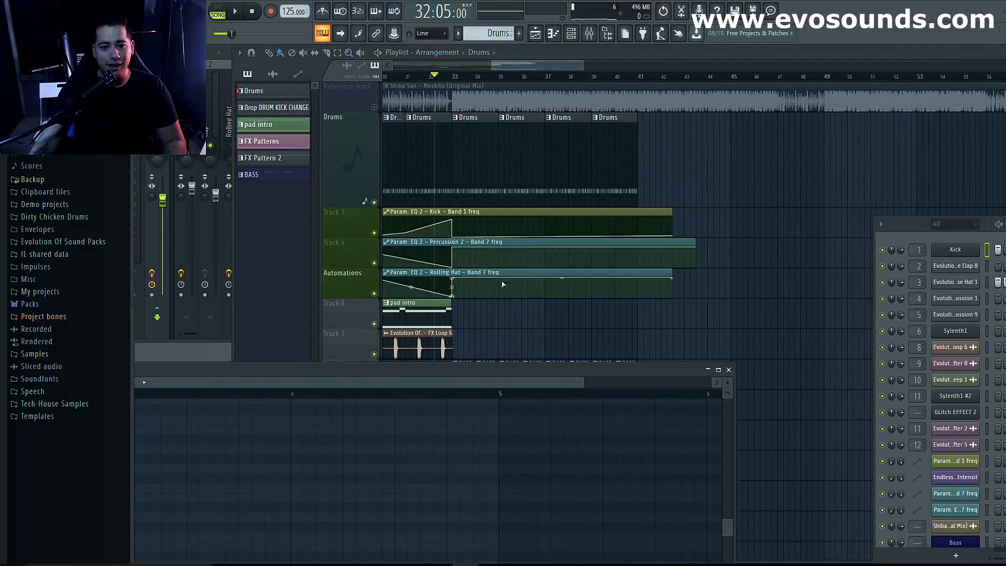
left_click(729, 370)
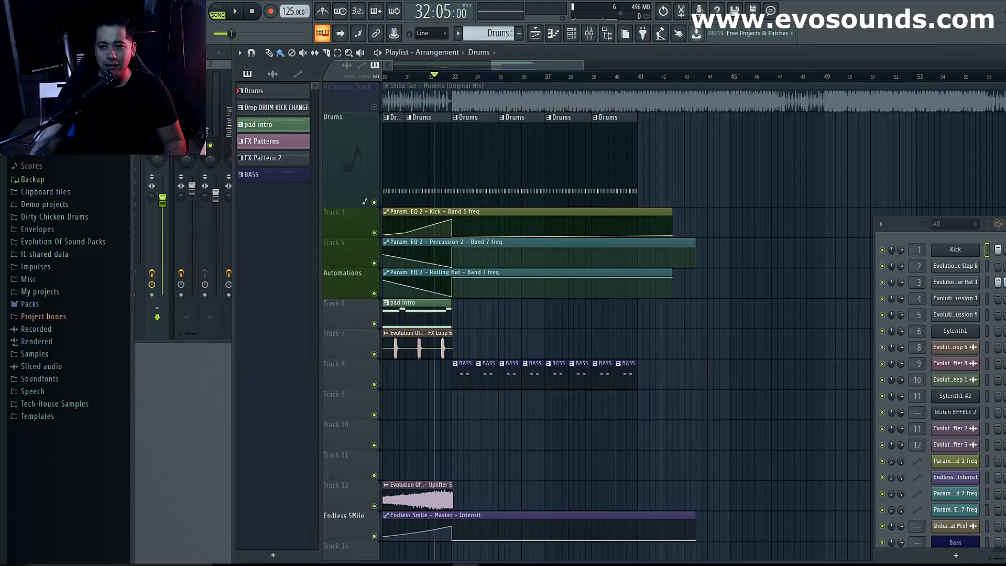
key("l")
key("space")
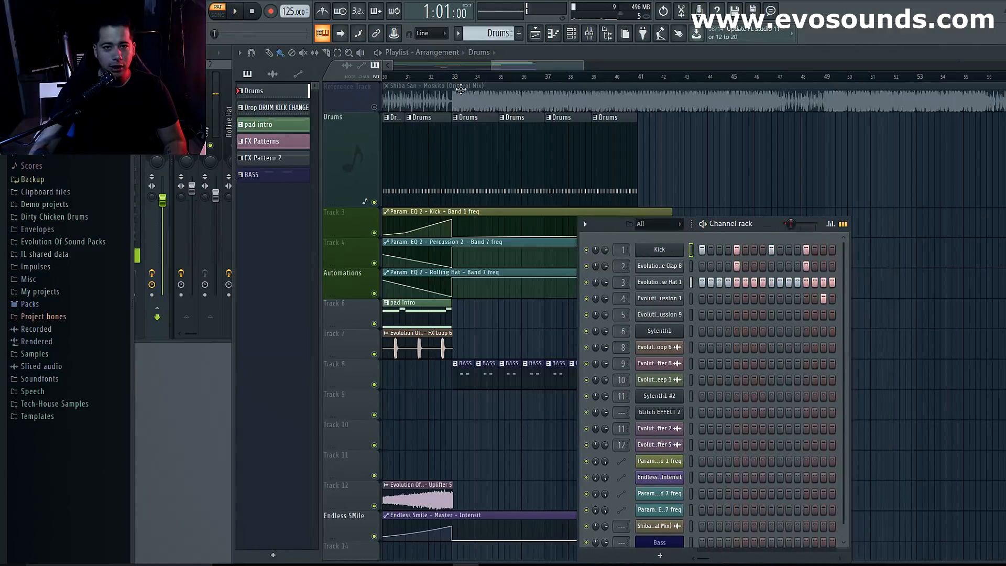
left_click(452, 77)
Replace the Drums clip at bar 33 with a Drop DRUM KICK CHANGE clip and play it back.
left_click(284, 107)
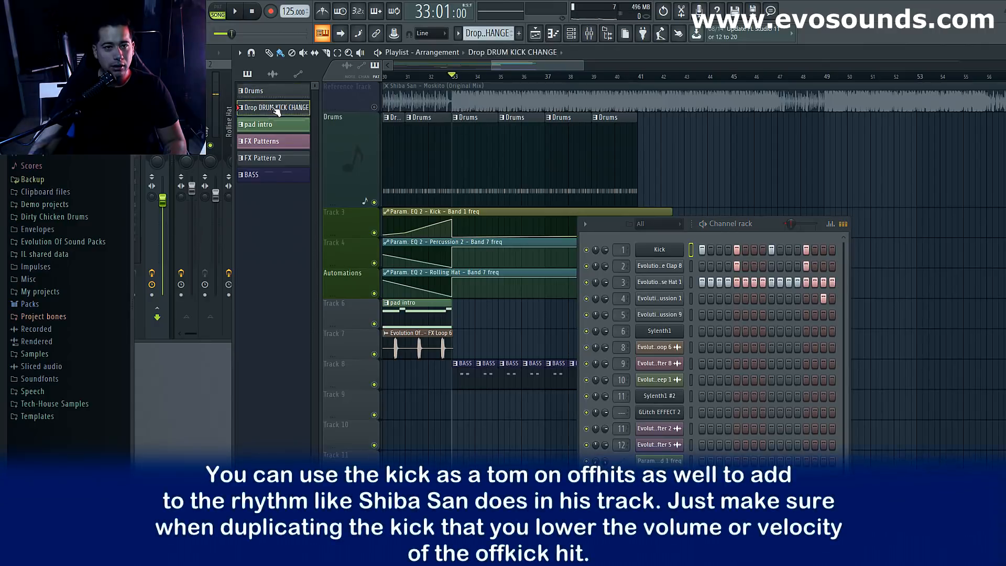
left_click(467, 126)
right_click(468, 127)
left_click(458, 134)
left_click(288, 109)
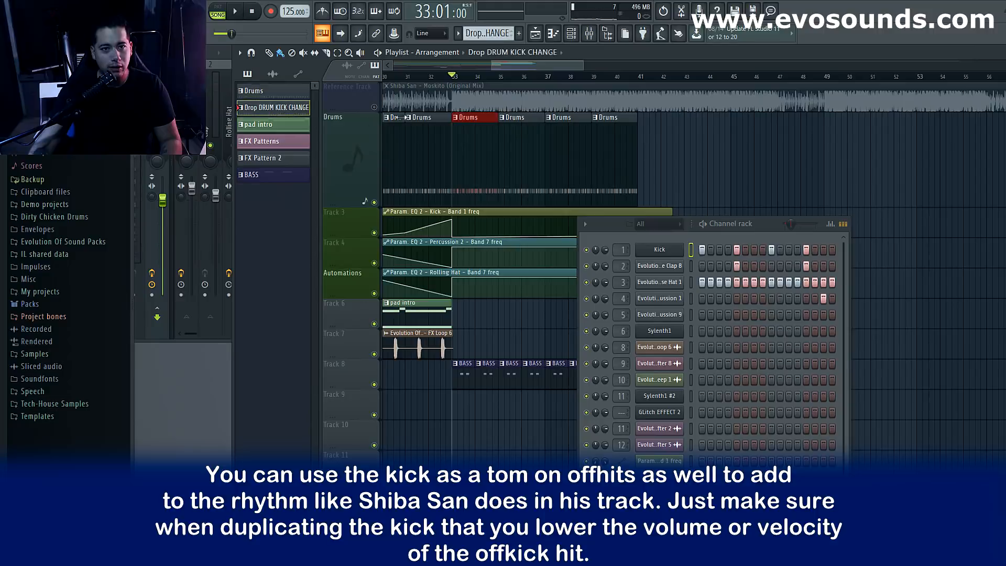
right_click(468, 126)
left_click(459, 149)
key("space")
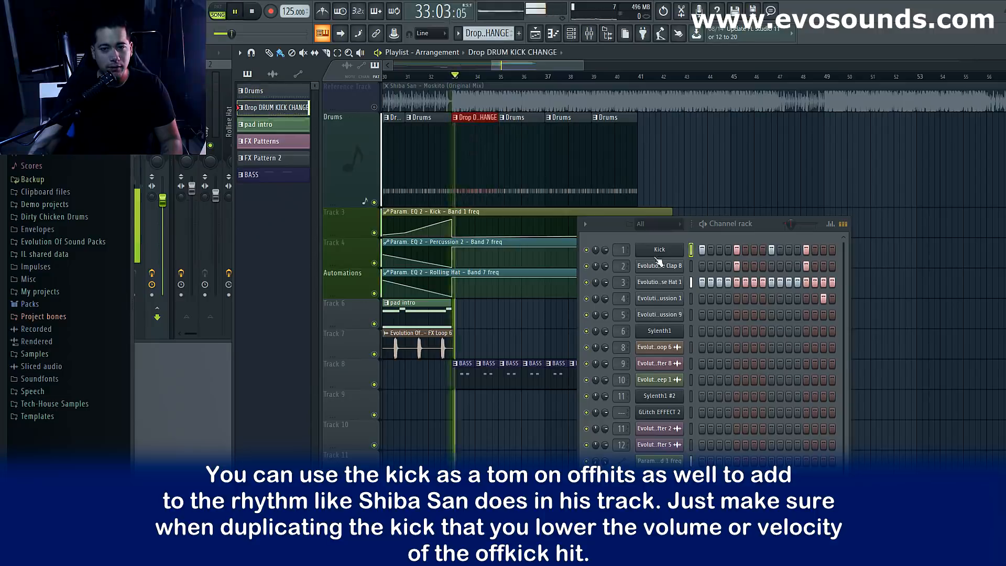
Add an extra kick hit on the fourth step of the Drop DRUM KICK CHANGE pattern, comparing playback with and without it.
left_click(728, 250)
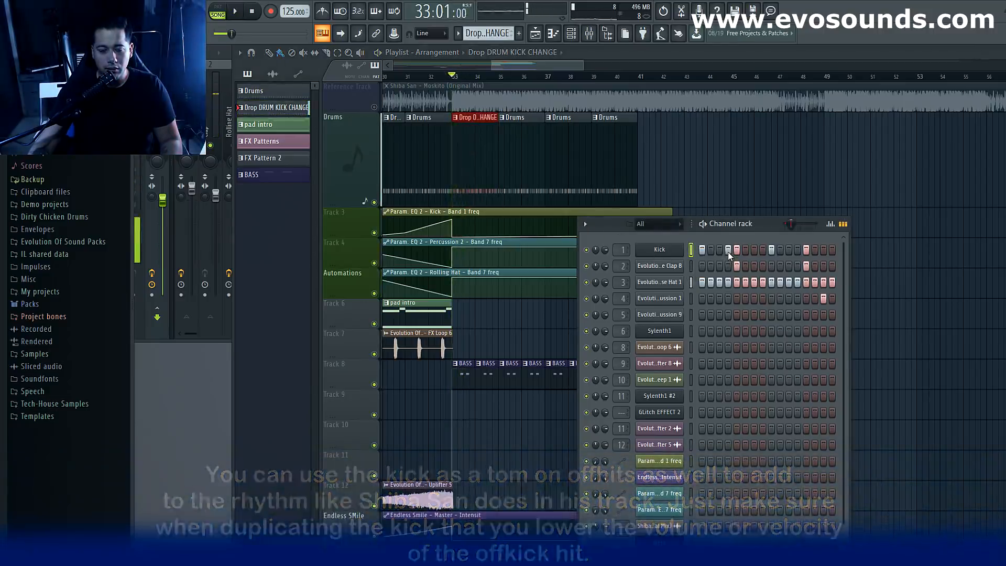
key("space")
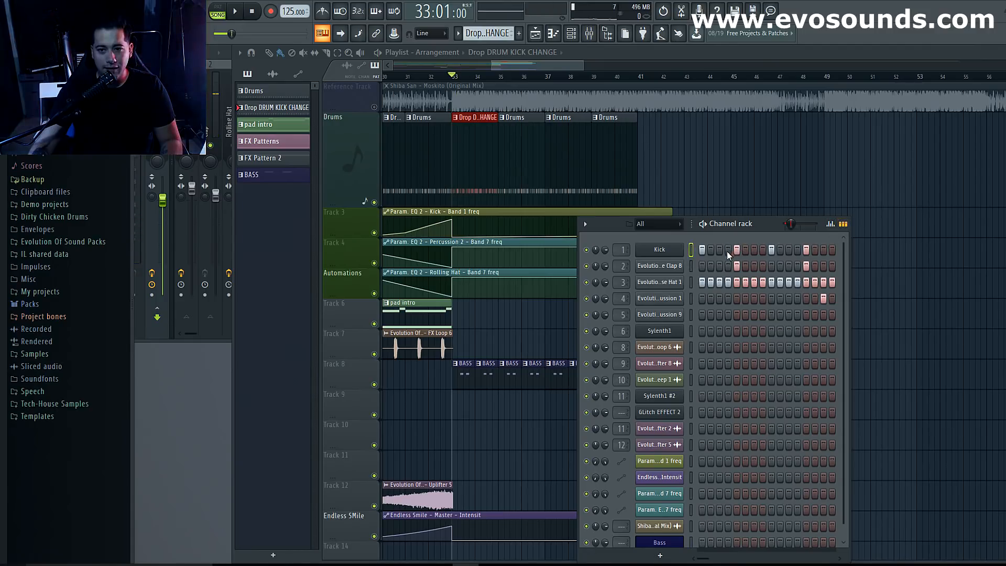
key("space")
left_click(726, 250)
key("space")
Lower the velocity of the fourth-step kick hit in the graph editor and play back the drop.
left_click(830, 224)
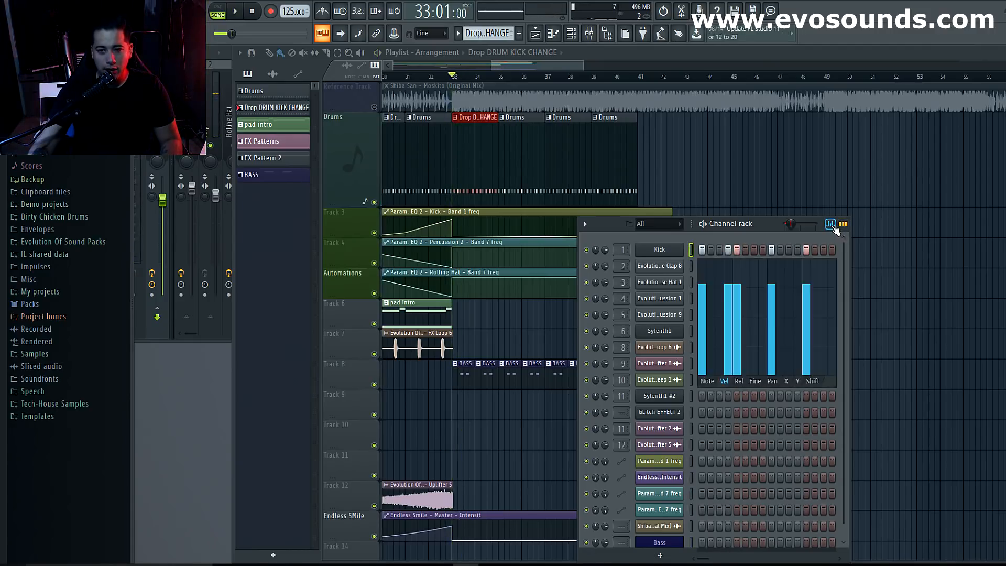
key("space")
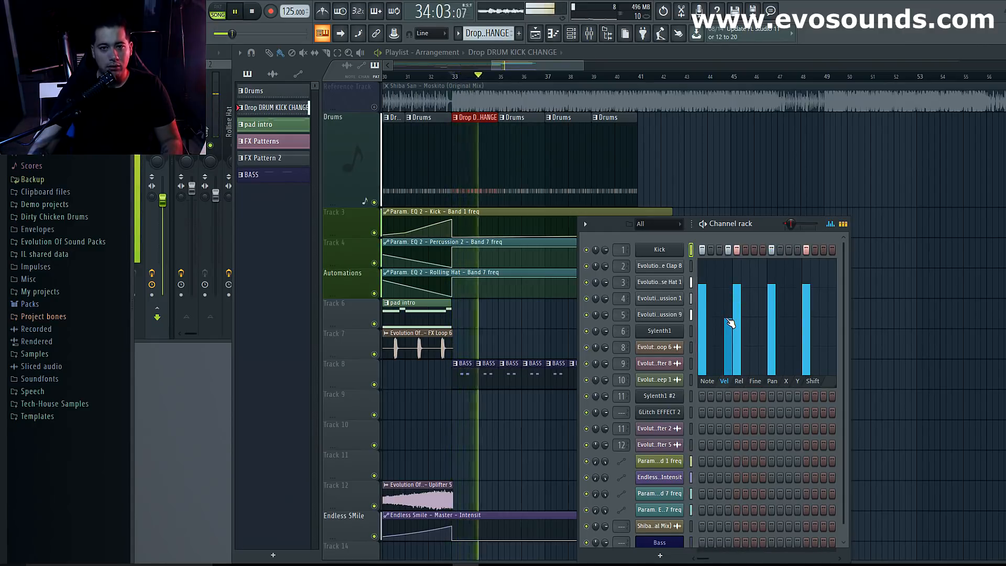
key("space")
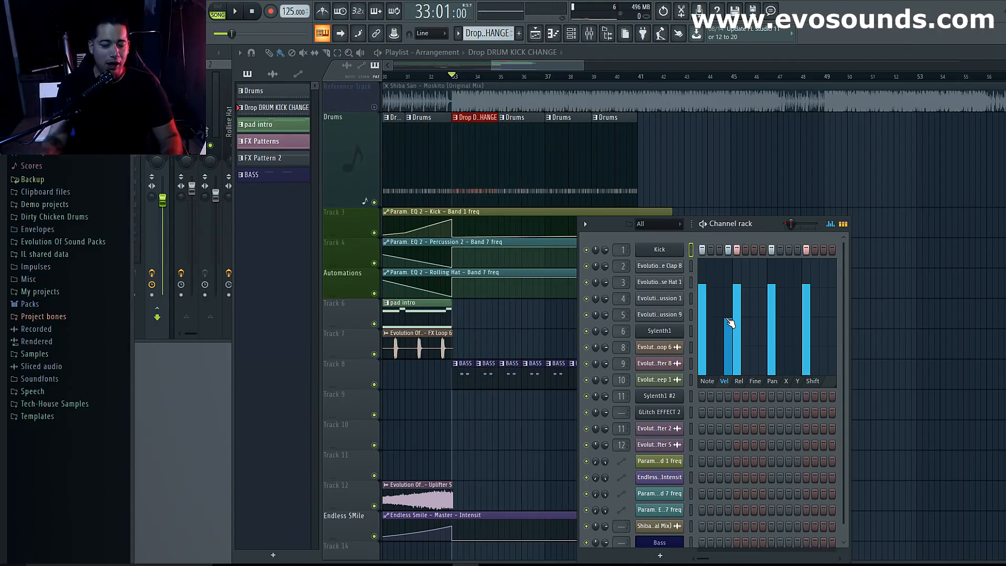
key("space")
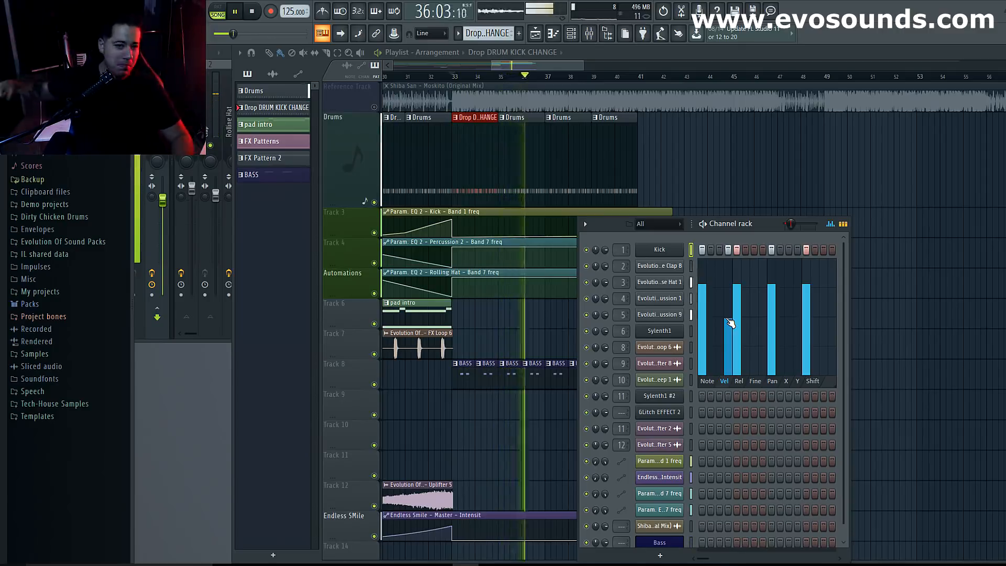
key("space")
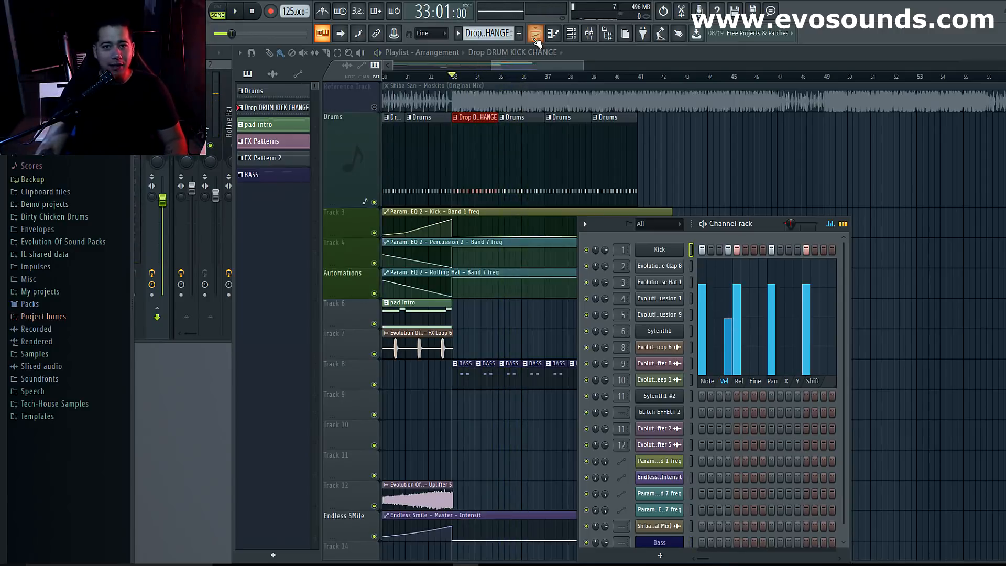
Hide the graph editor and listen to the drop from bar 33 with the softer off-beat kick.
key("g")
scroll(434, 189, "down", 3)
scroll(494, 172, "up", 3)
key("space")
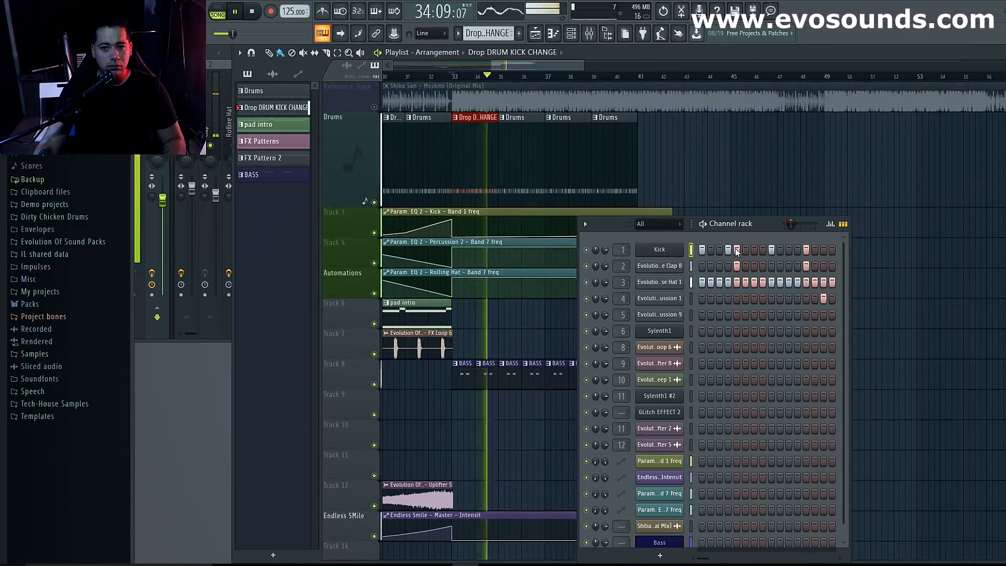
Add a kick hit just before the last beat in the pattern's next bar, lower its velocity and play back the drop.
key("space")
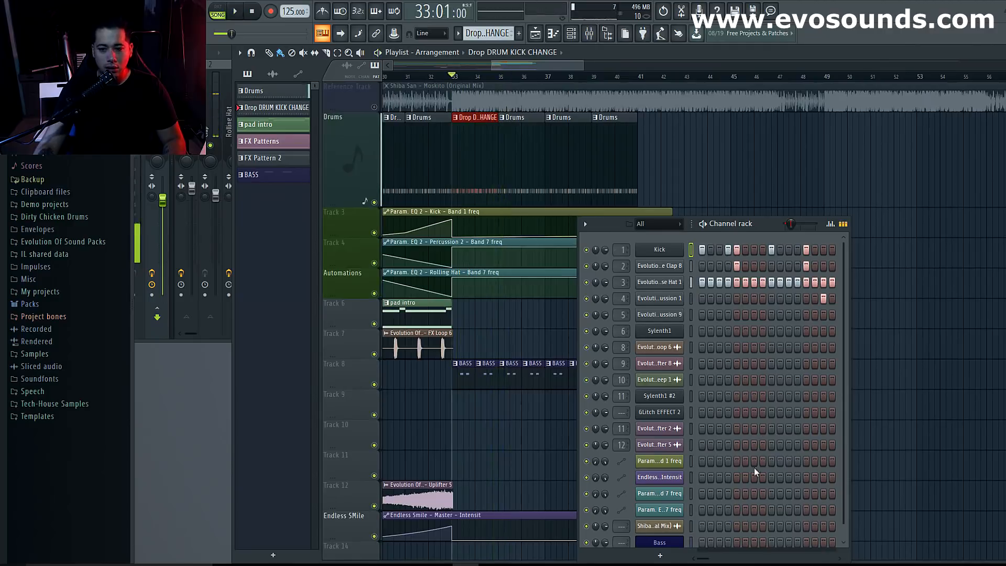
left_click_drag(721, 226, 610, 175)
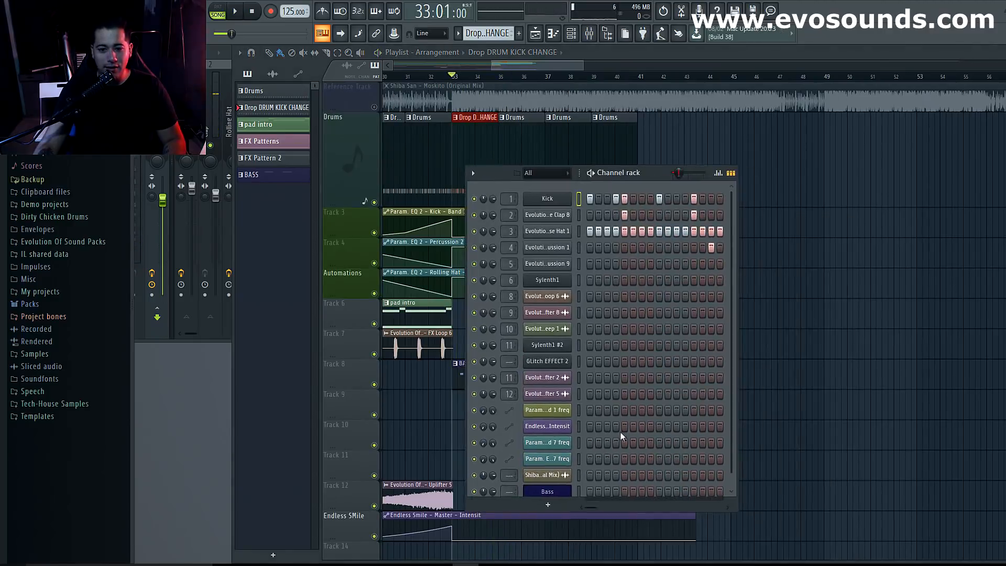
left_click_drag(591, 509, 612, 513)
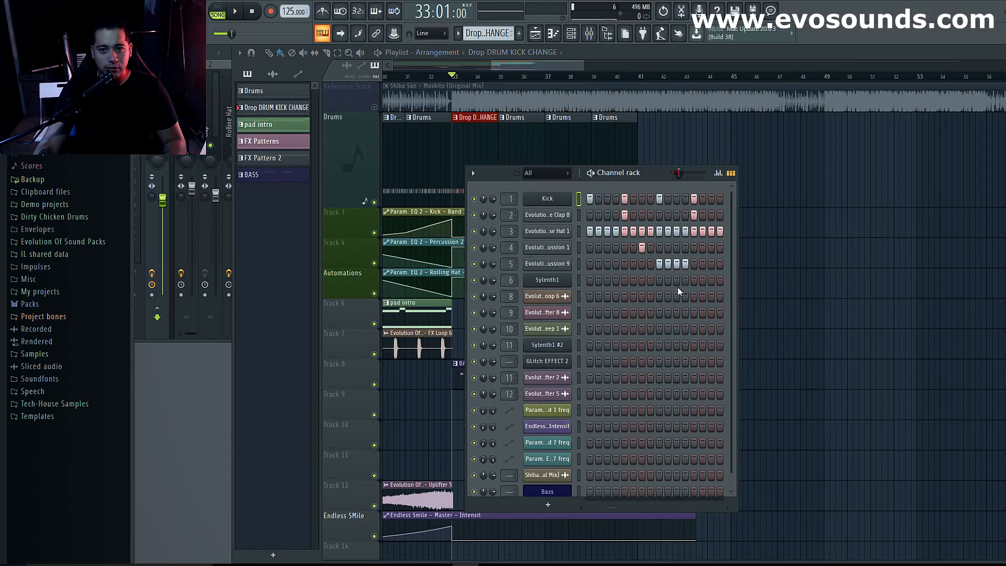
left_click(719, 175)
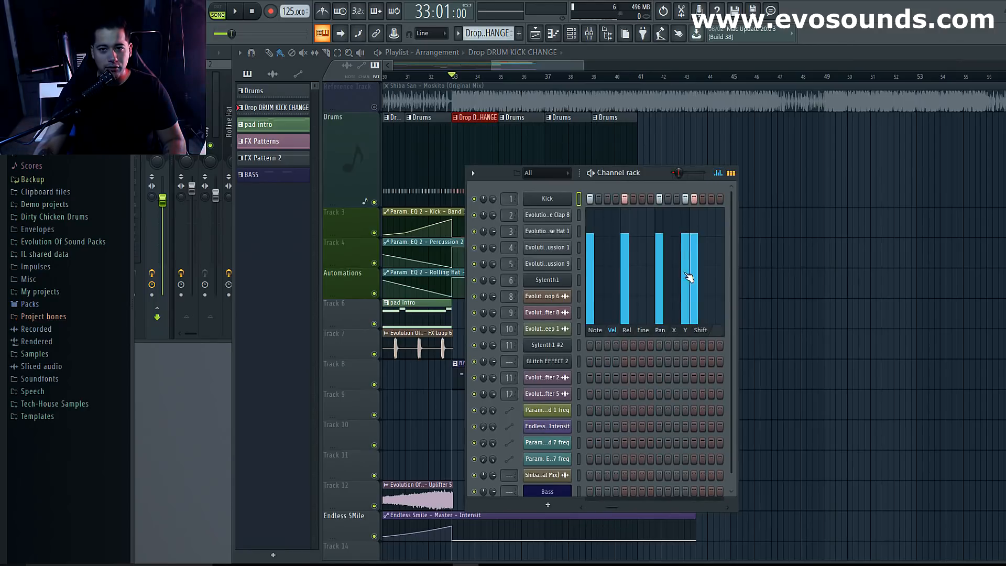
key("space")
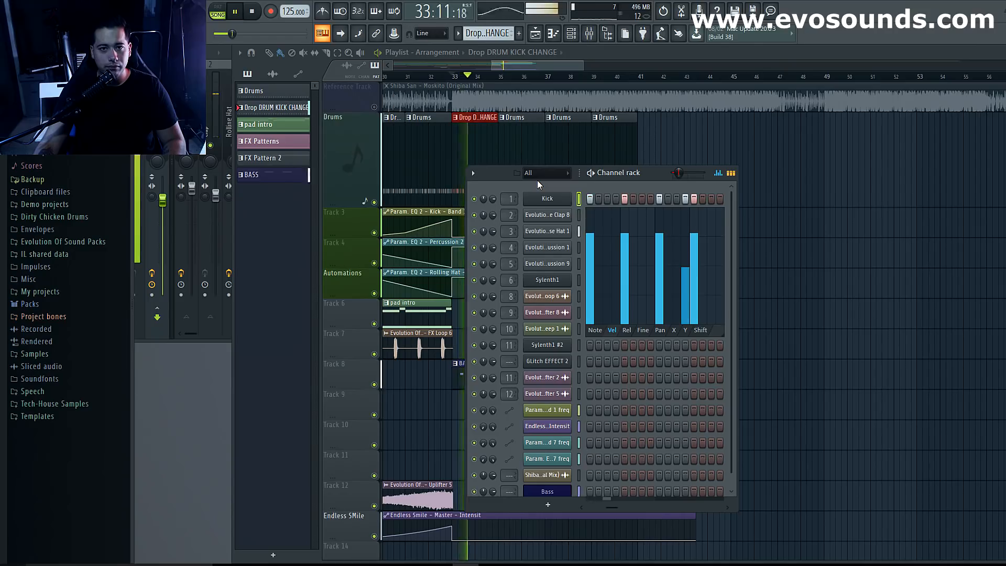
left_click_drag(612, 507, 646, 508)
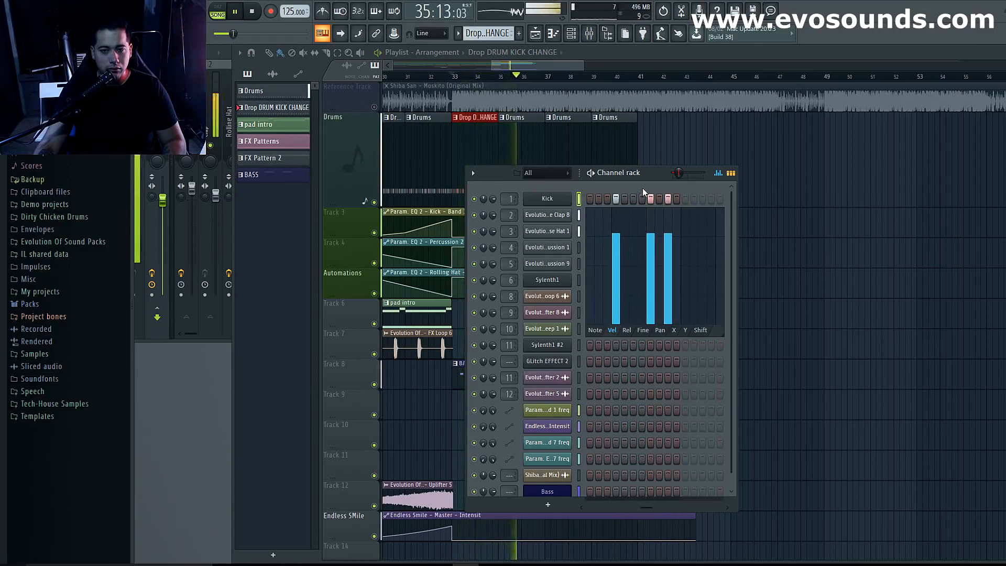
key("space")
Replace the three Drums clips from bar 35 to bar 41 with Drop DRUM KICK CHANGE clips.
left_click_drag(614, 178, 895, 235)
right_click(530, 128)
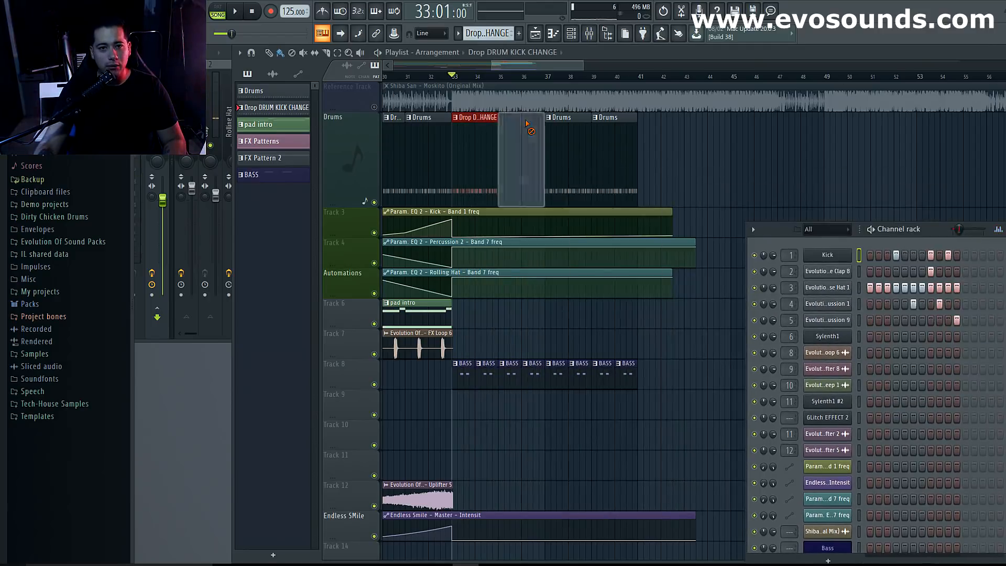
right_click(568, 122)
right_click(600, 119)
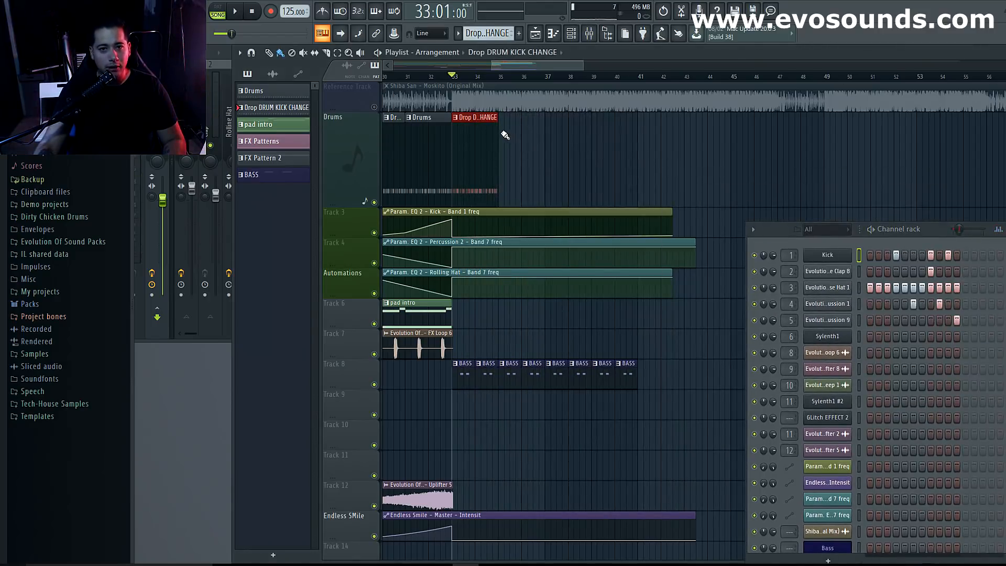
left_click(499, 131)
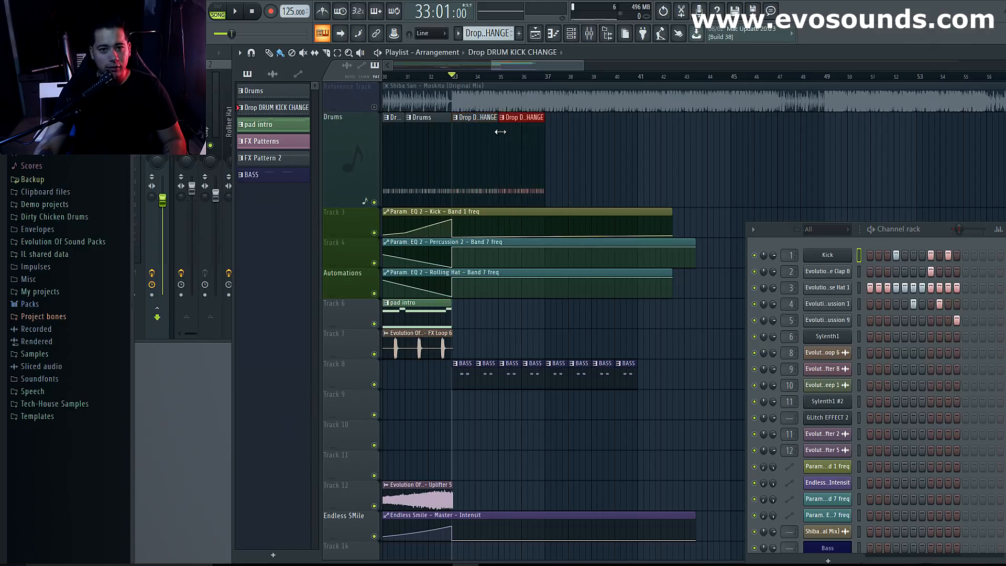
left_click(550, 131)
left_click(598, 132)
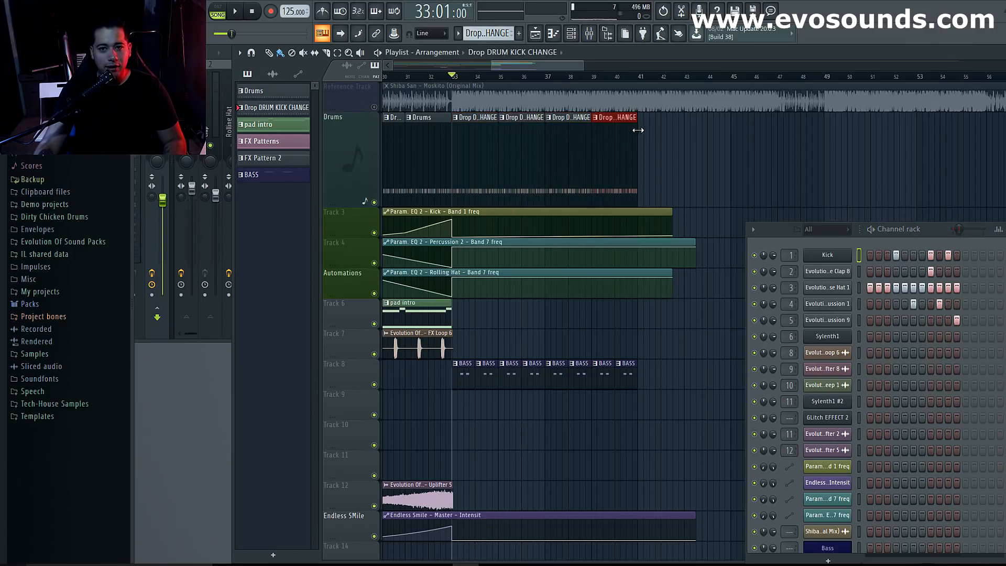
right_click(465, 116)
left_click(456, 121)
right_click(465, 117)
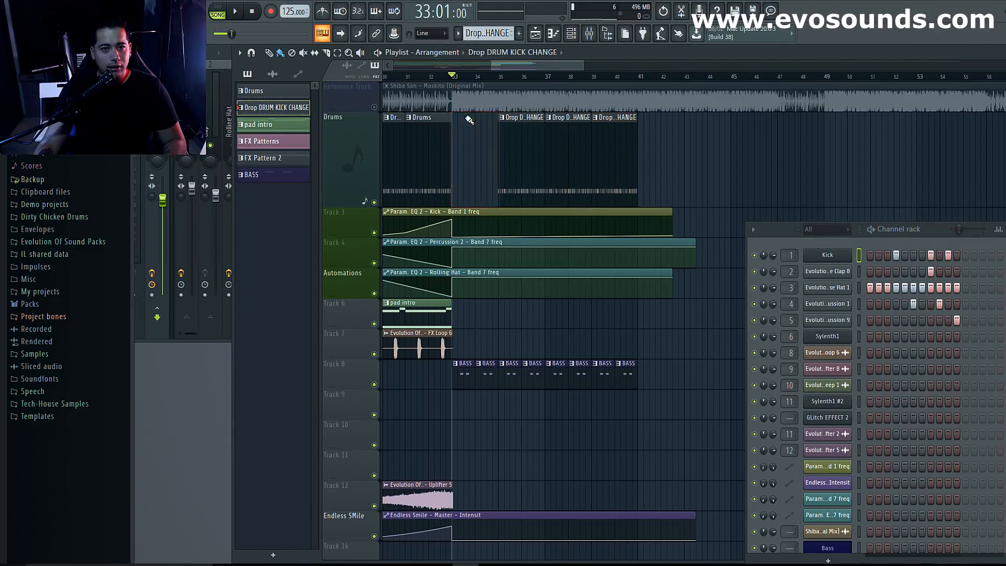
key("ctrl+z")
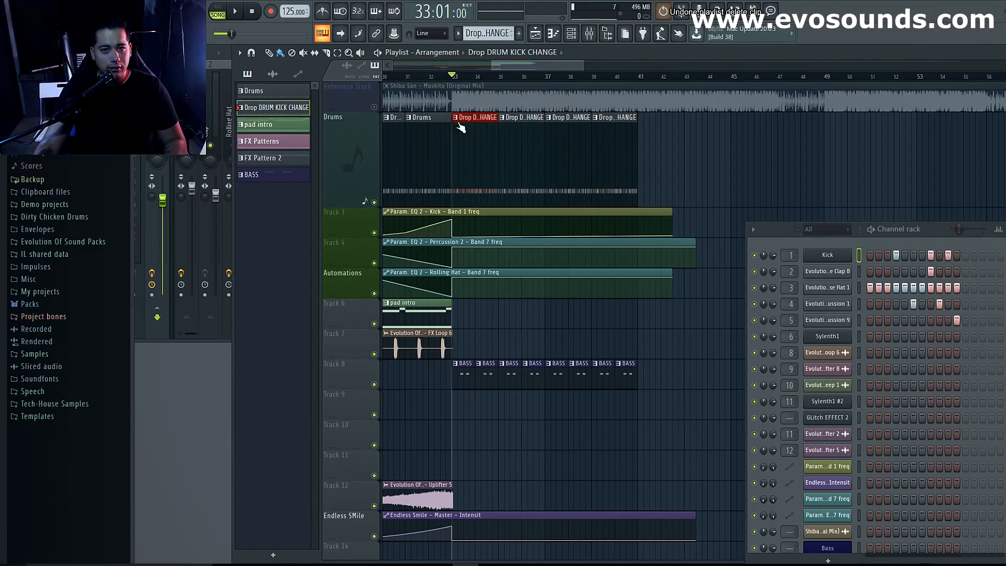
Recolor the Drop DRUM KICK CHANGE pattern crimson, keeping its name.
right_click(270, 113)
left_click(325, 162)
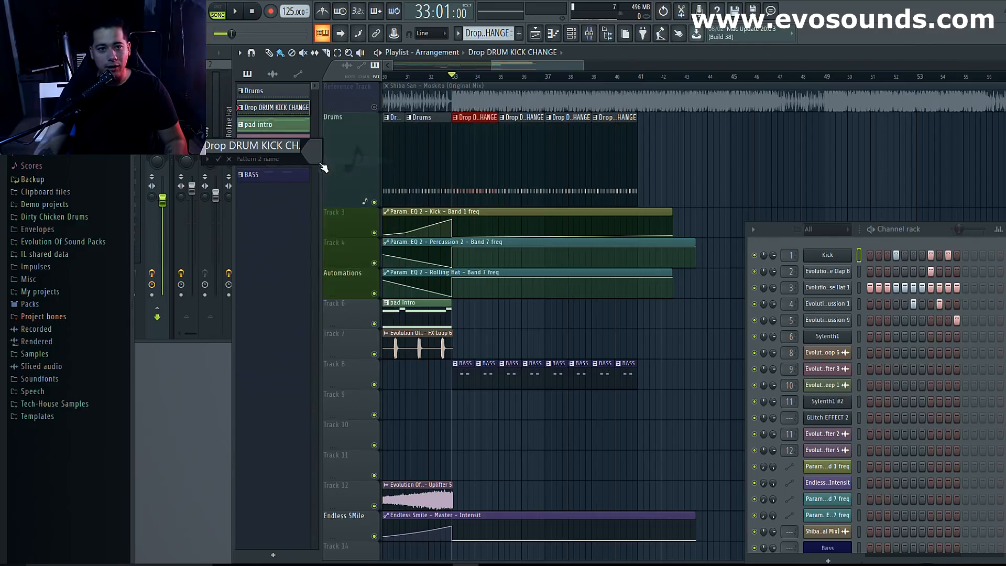
left_click(318, 157)
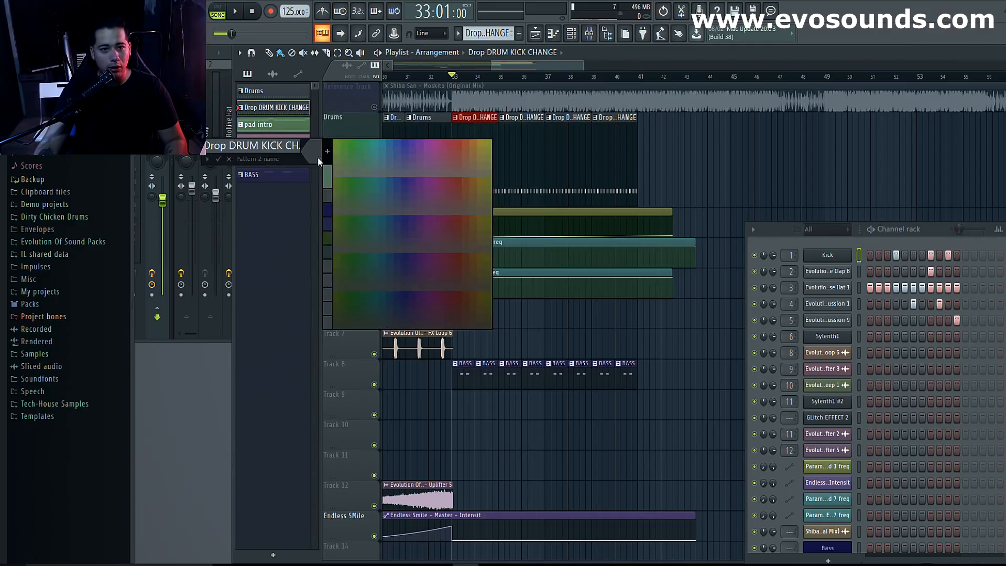
left_click(451, 220)
left_click(207, 159)
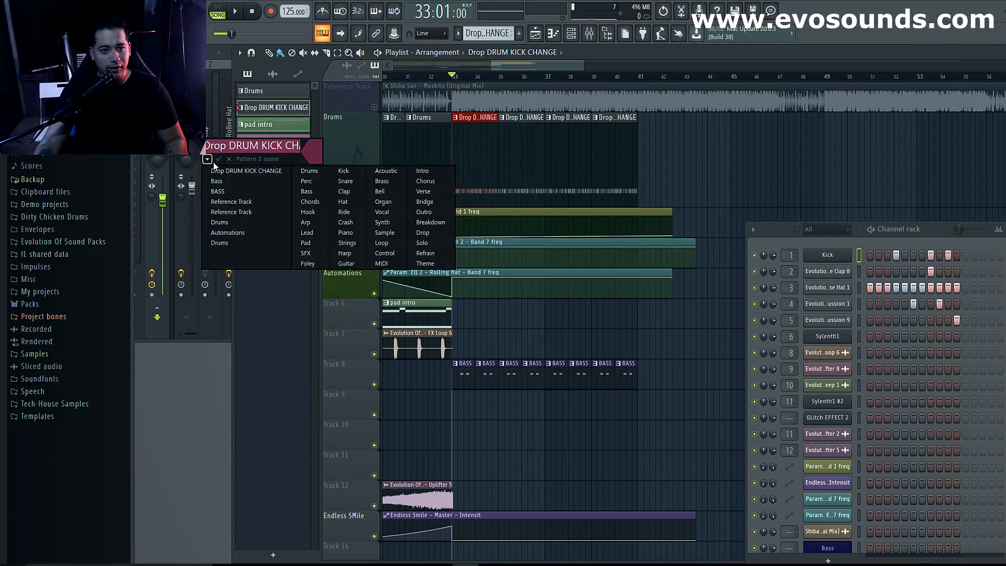
left_click(214, 167)
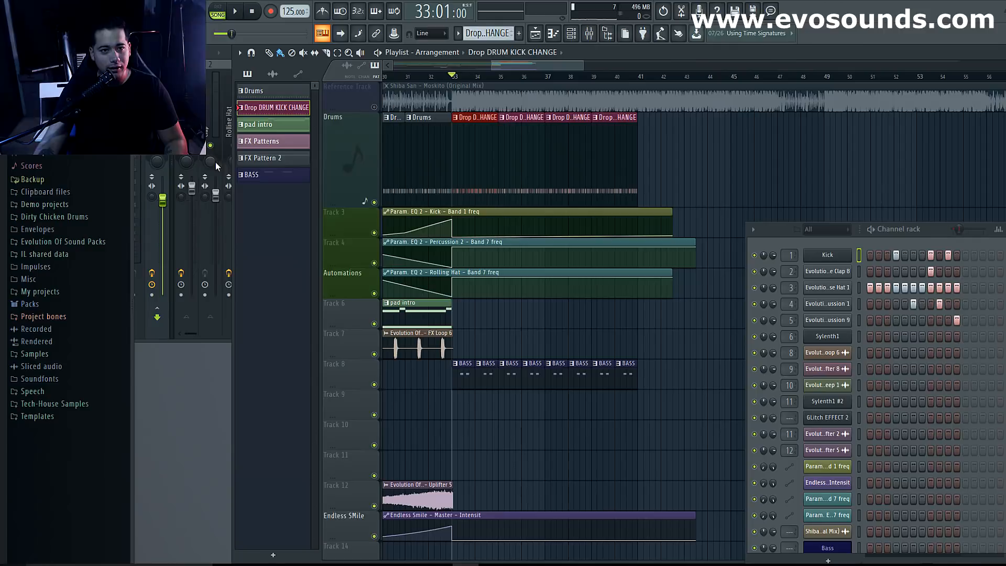
Select the Drums pattern from the clip before bar 33 and listen to the drop.
left_click(429, 119)
key("space")
mouse_move(520, 65)
left_mouse_down()
mouse_move(506, 65)
mouse_move(522, 69)
left_mouse_up()
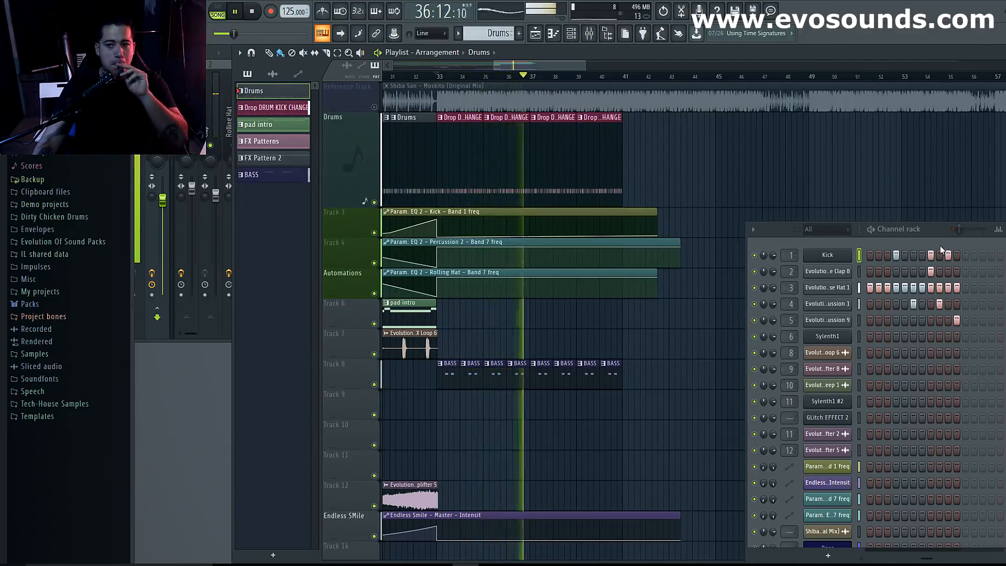
key("space")
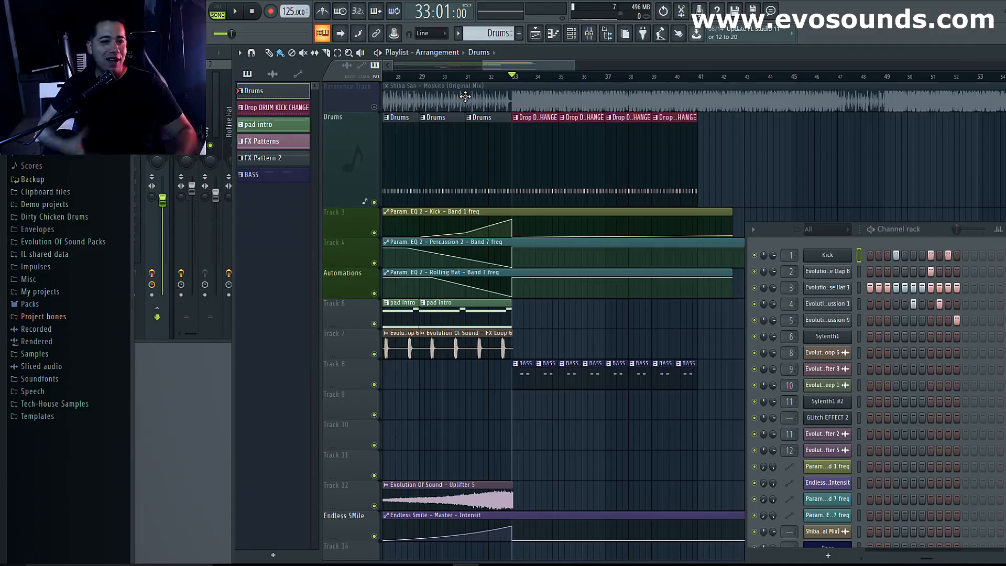
Solo the reference track, listen to its drop from bar 33, then restore the other tracks and mute the reference.
right_click(376, 107)
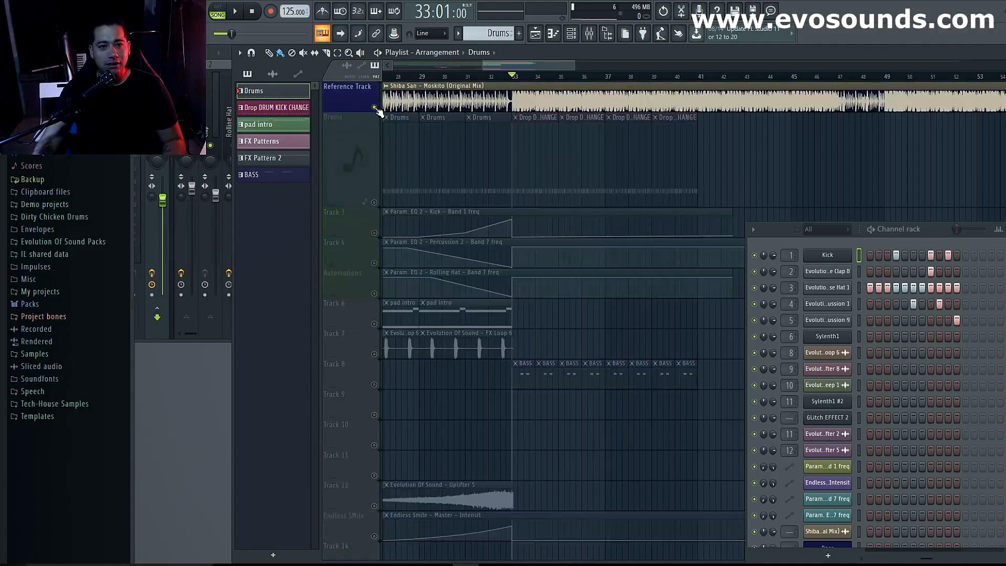
key("space")
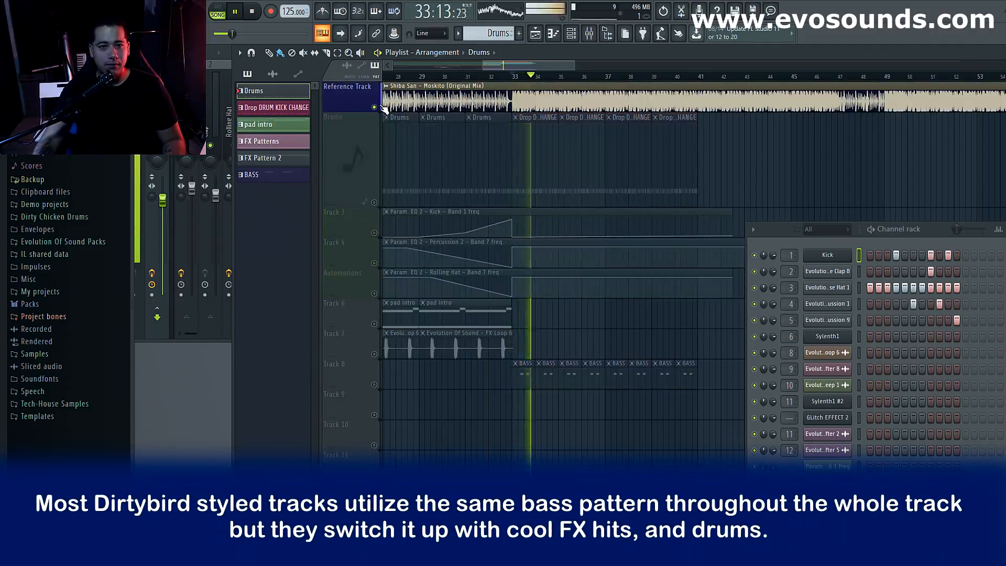
key("space")
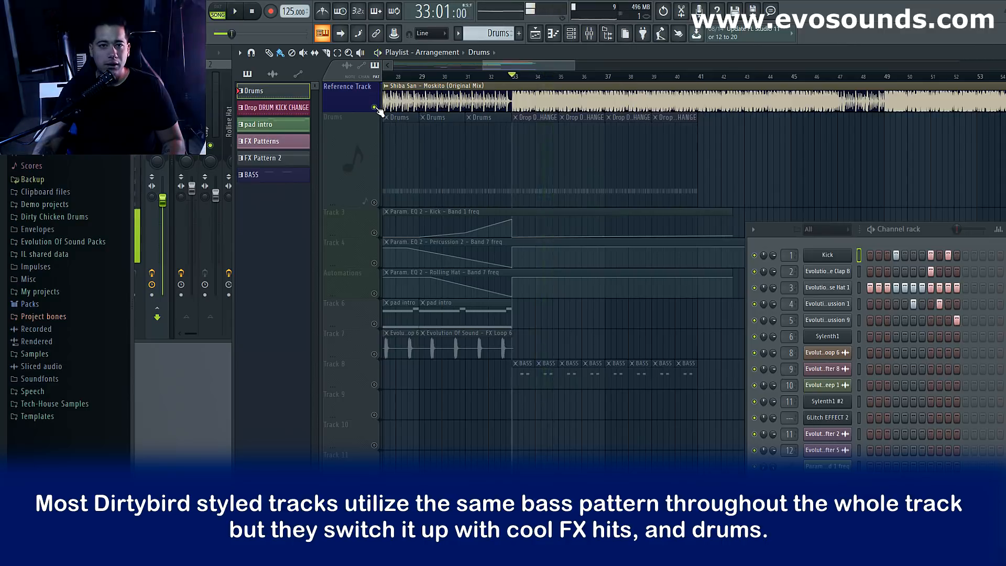
right_click(376, 108)
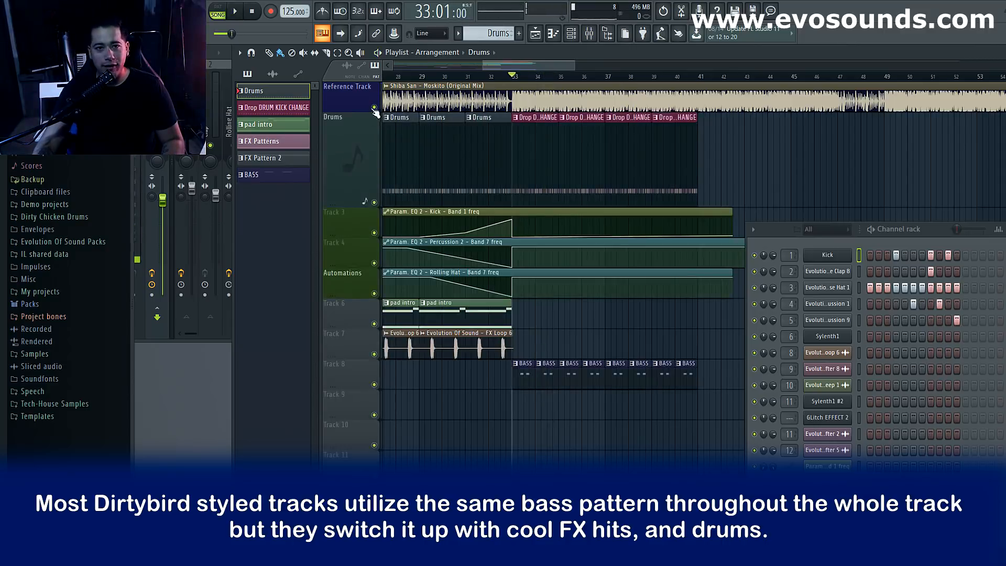
left_click(374, 107)
Add another Sylenth1 instance to the channel rack.
scroll(529, 309, "down", 5)
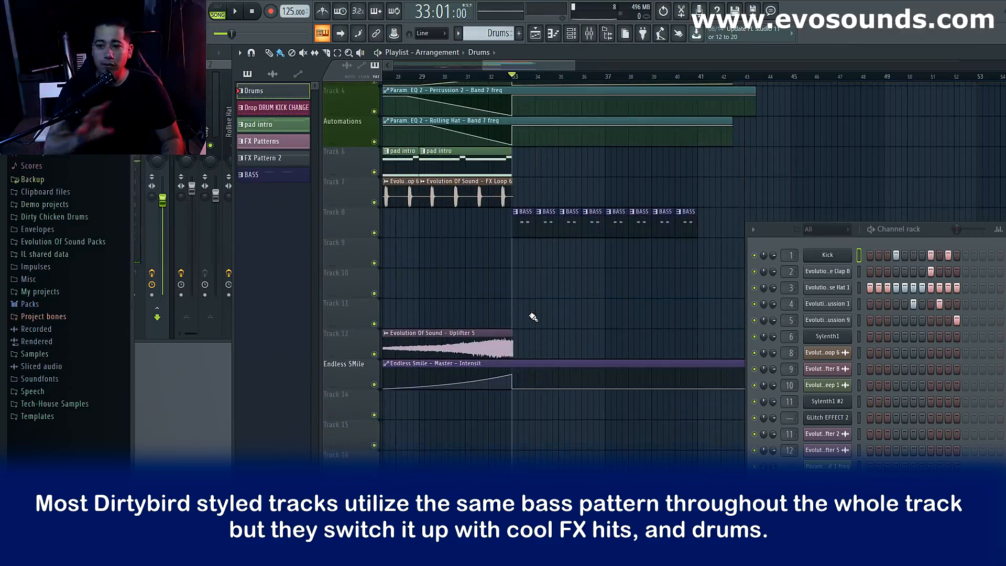
left_click_drag(793, 229, 725, 137)
scroll(764, 436, "down", 1)
left_click(774, 467)
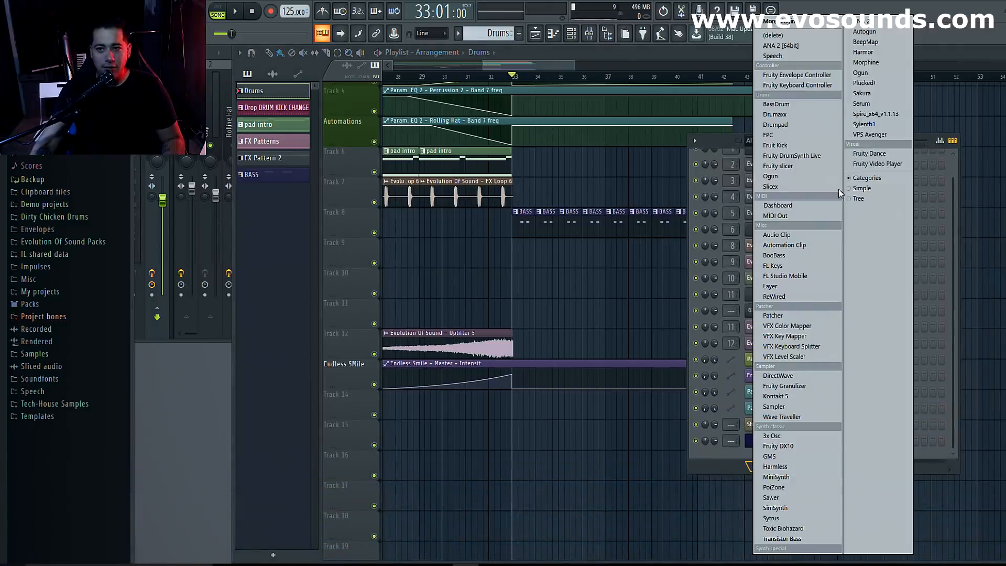
left_click(883, 124)
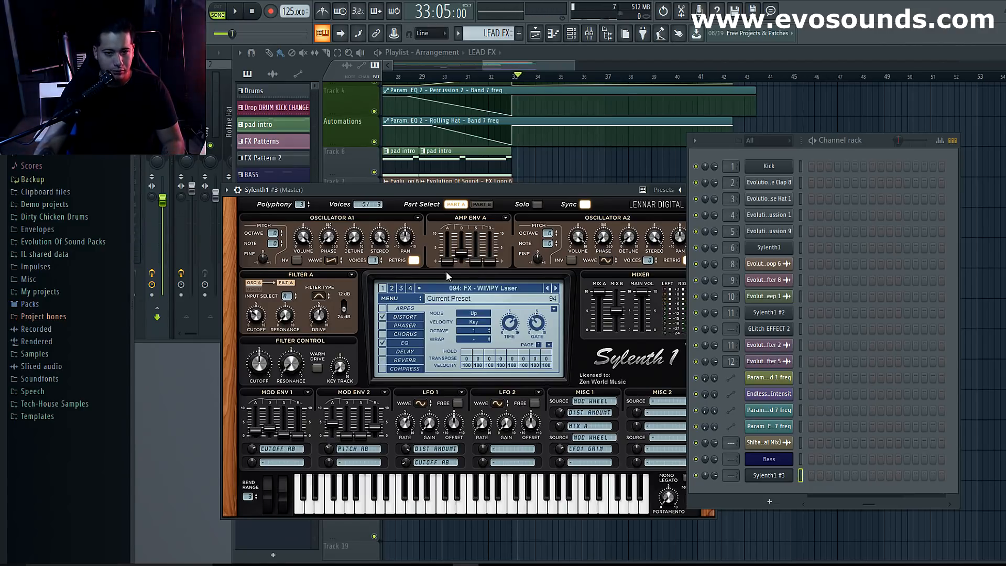
Adjust the Amp Env A and Mod Env 2 sliders of the FX - WIMPY Laser sound.
left_click_drag(448, 262, 449, 256)
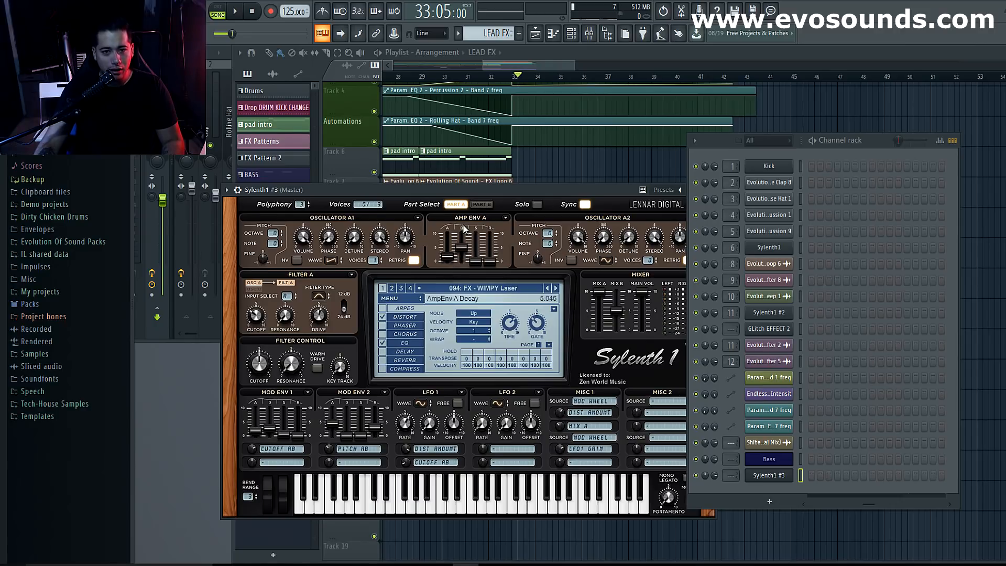
left_click_drag(487, 233, 492, 249)
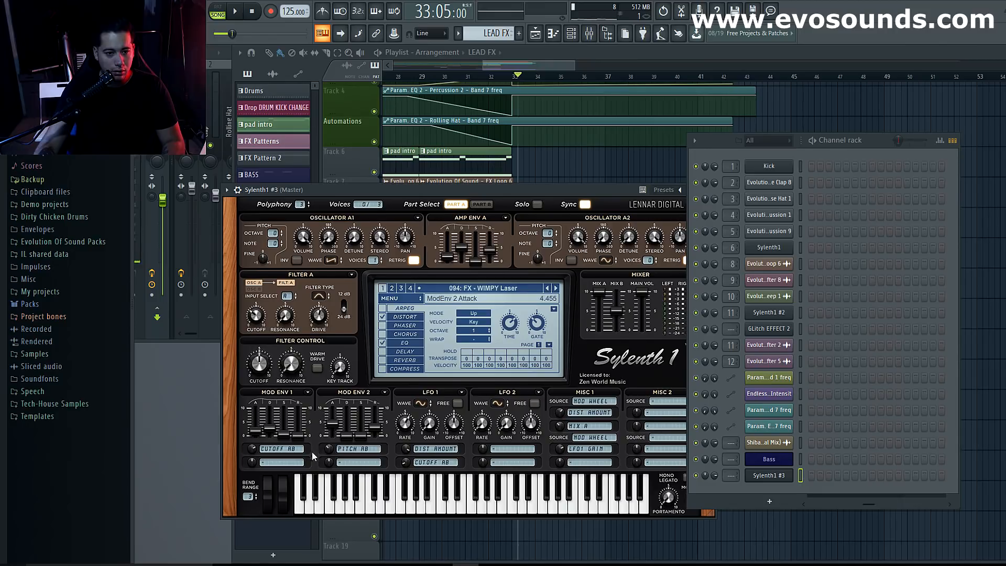
left_click_drag(329, 450, 349, 431)
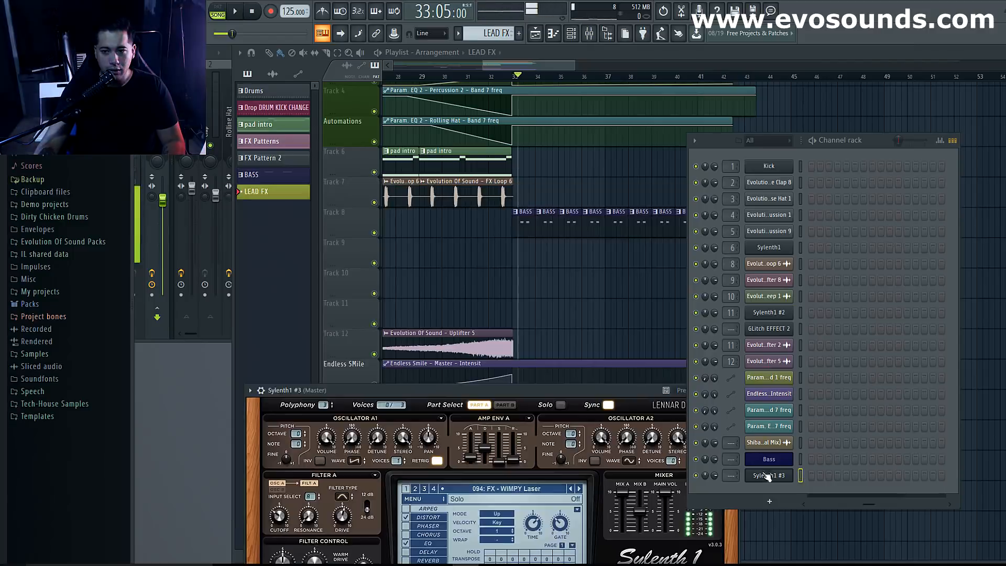
Open the piano roll for Sylenth1 #3, place an A5 note at the start of the LEAD FX pattern and start playback.
right_click(767, 476)
left_click(838, 428)
left_click_drag(436, 367, 762, 188)
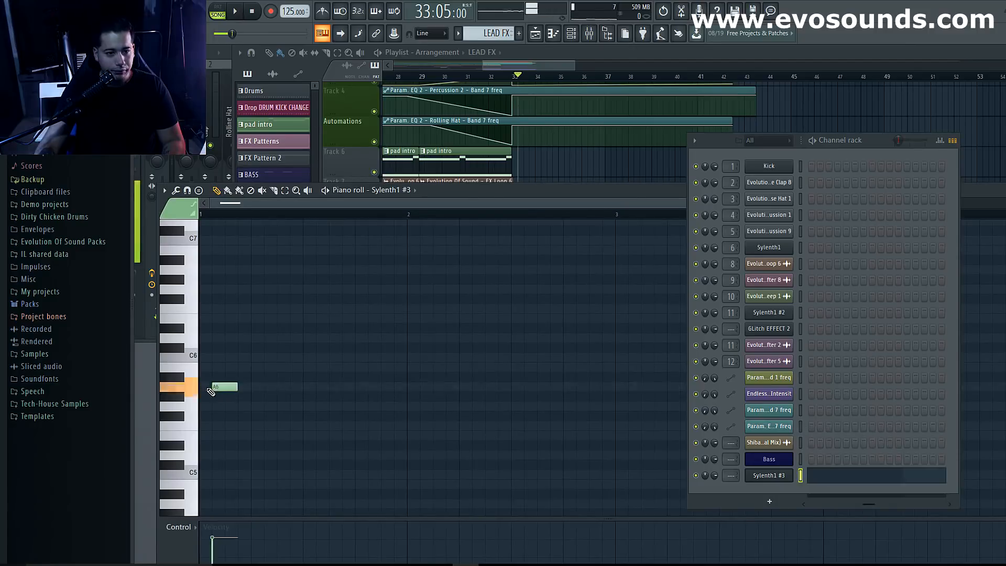
left_click_drag(212, 387, 201, 387)
key("space")
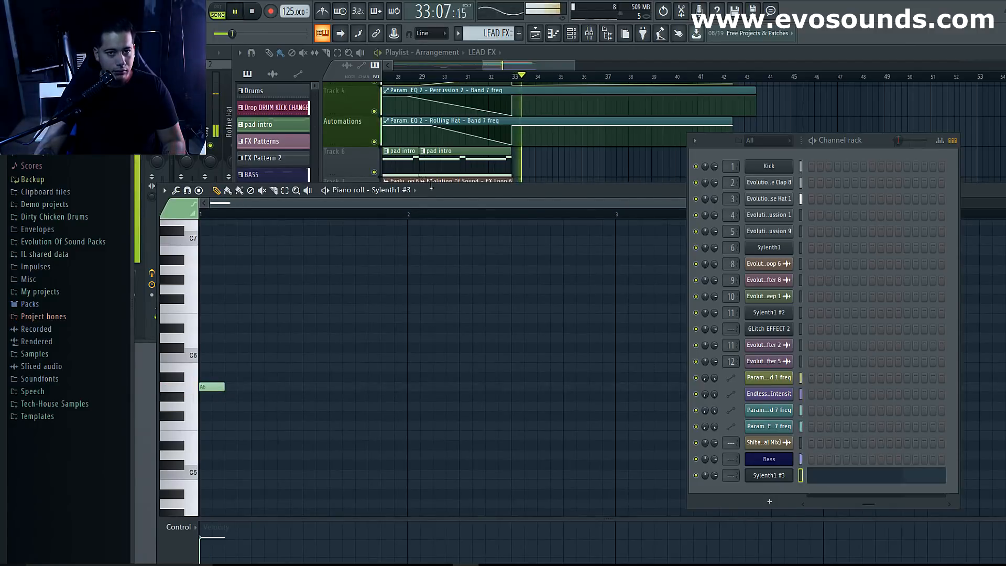
Place a LEAD FX clip at bar 33 on Track 9 and play back the drop with it.
left_click_drag(495, 196, 516, 401)
left_click(516, 244)
key("space")
key("space")
key("space")
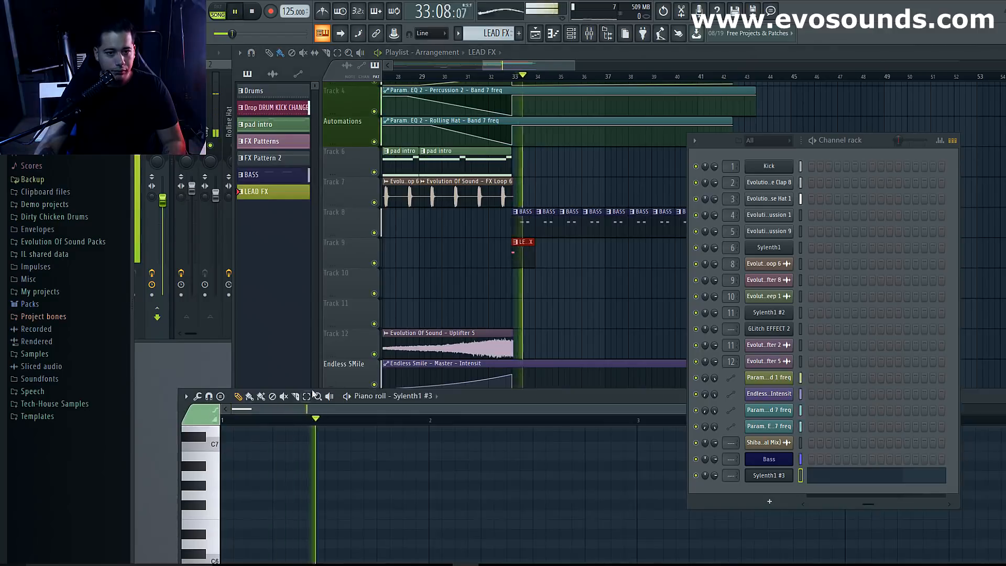
key("space")
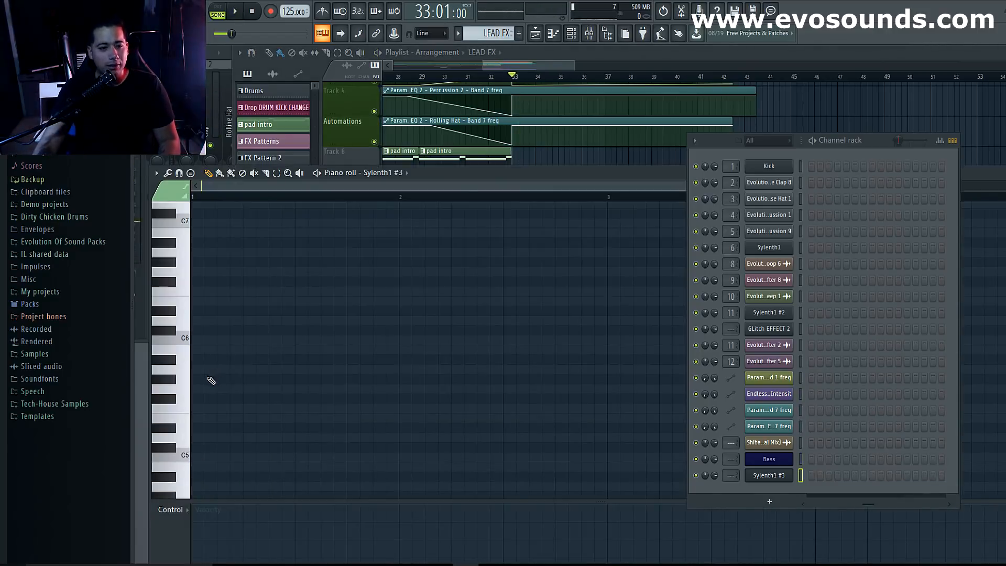
Draw A5 notes on the second and seventh steps of the LEAD FX pattern, auditioning them with the drop.
left_click(208, 379)
mouse_move(206, 373)
left_mouse_down()
mouse_move(293, 374)
mouse_move(212, 369)
left_mouse_up()
key("space")
left_click(289, 372)
key("space")
key("space")
key("space")
key("space")
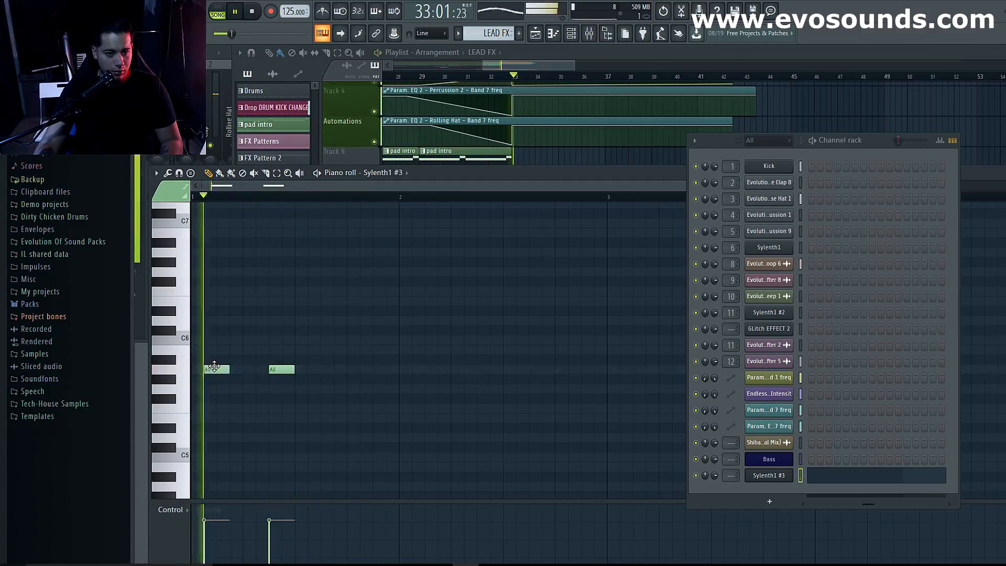
key("space")
Shorten the first A5 note to one step, move the second one to the fourth step and play back the result.
left_click_drag(275, 370, 248, 370)
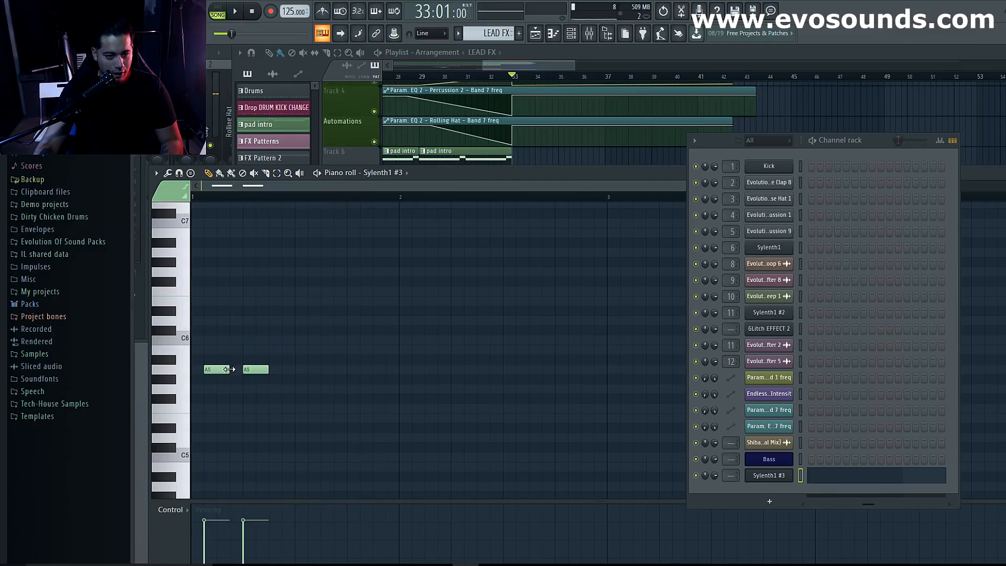
mouse_move(260, 371)
left_mouse_down()
mouse_move(286, 372)
mouse_move(246, 375)
left_mouse_up()
key("space")
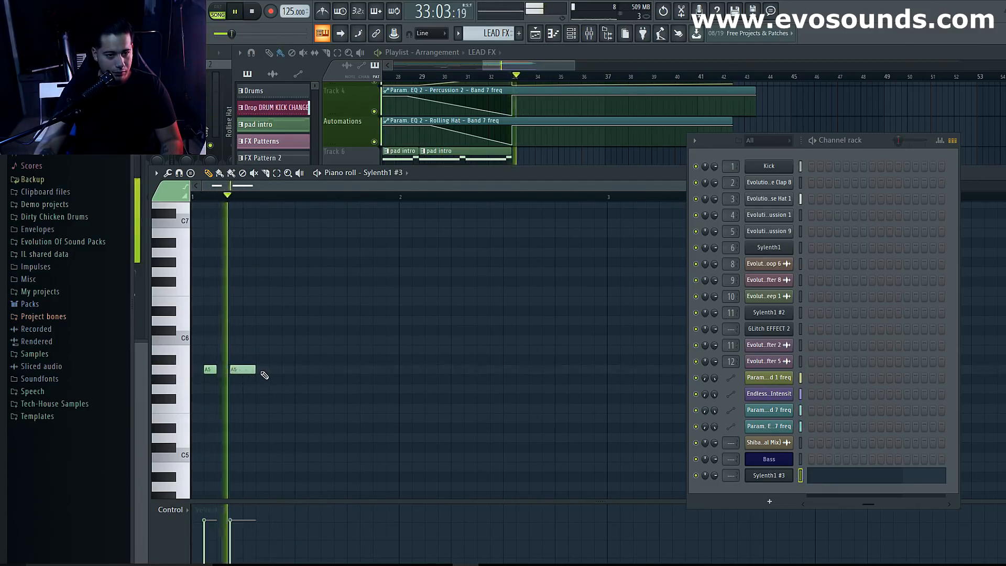
Add an A5 note on bar 1's seventh step and A5 notes on the second and fourth steps of bar 2, auditioning them.
left_click(273, 370)
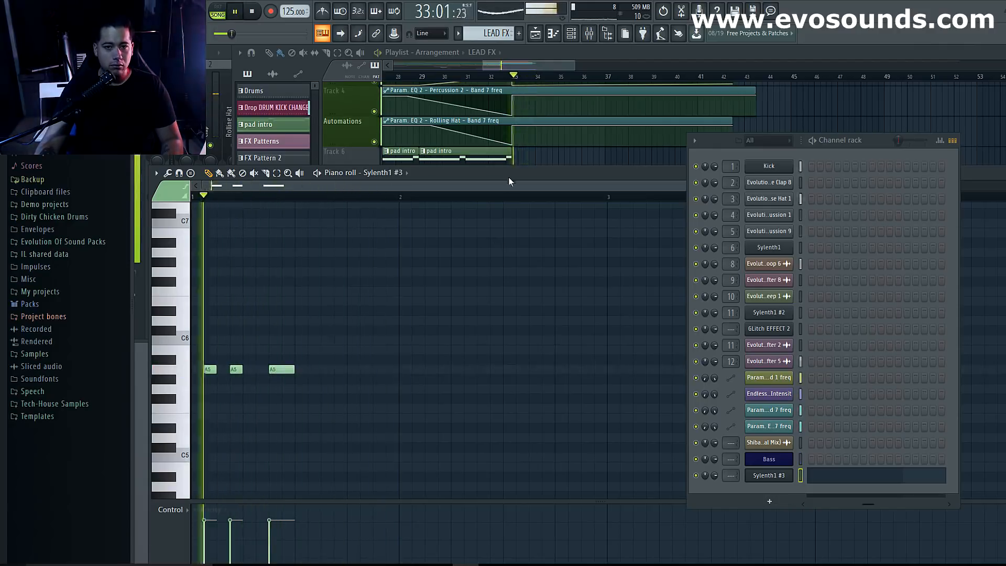
key("space")
left_click(412, 371)
left_click_drag(406, 371, 419, 370)
key("space")
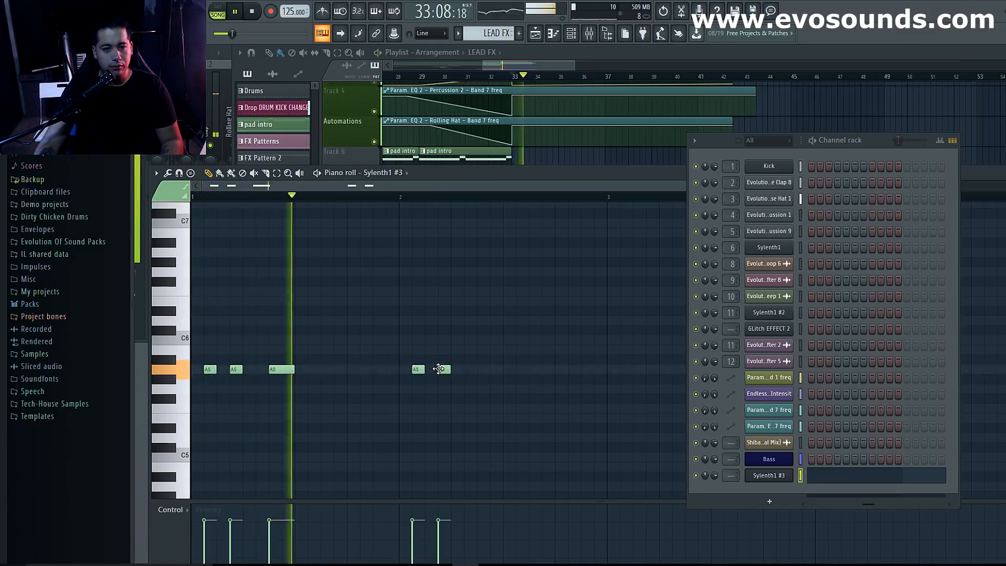
key("space")
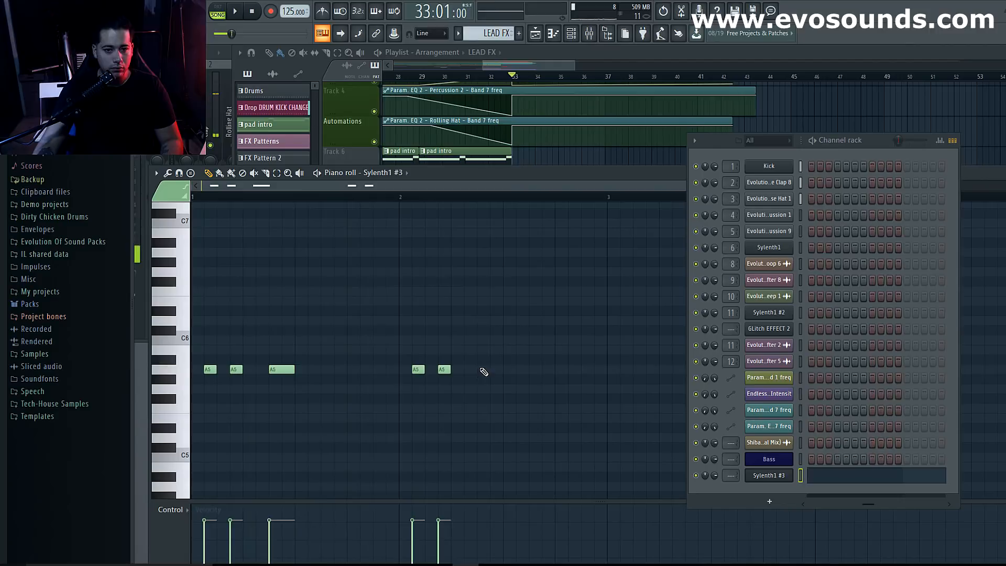
Try a two-step A#5 note on the seventh step of bar 2 and play back the phrase.
key("space")
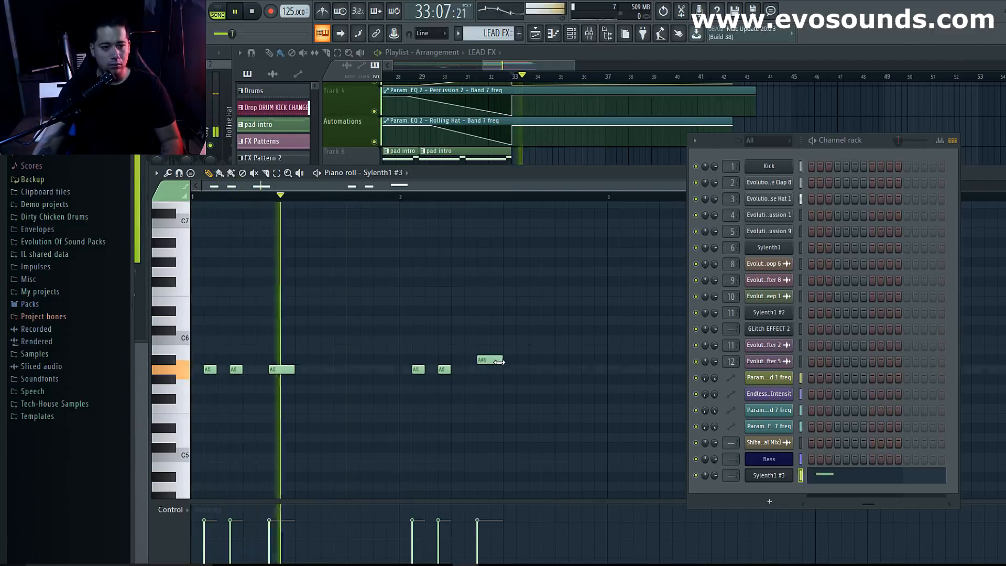
scroll(326, 323, "down", 2)
key("space")
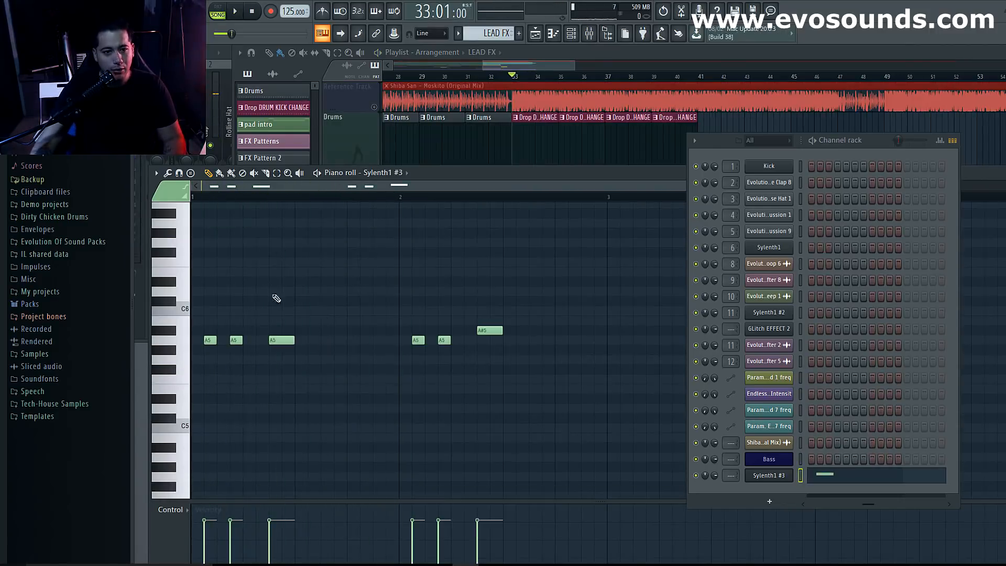
Transpose the three bar 1 notes down an octave to A4 and play back the result.
left_click_drag(318, 296, 208, 371)
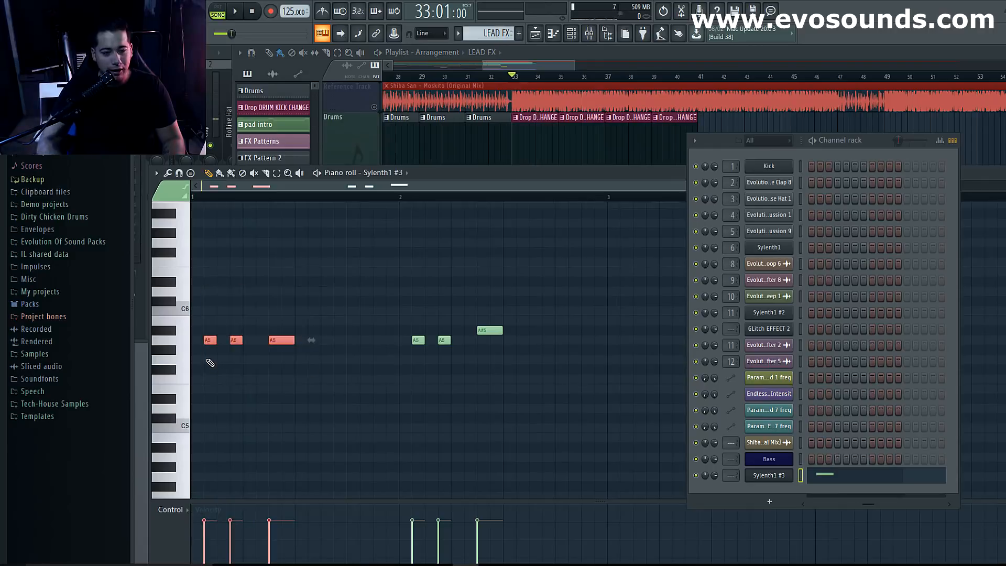
key("Down")
key("Down")
key("Down")
key("Down")
key("Down")
key("Down")
key("Down")
key("Down")
key("Down")
key("Down")
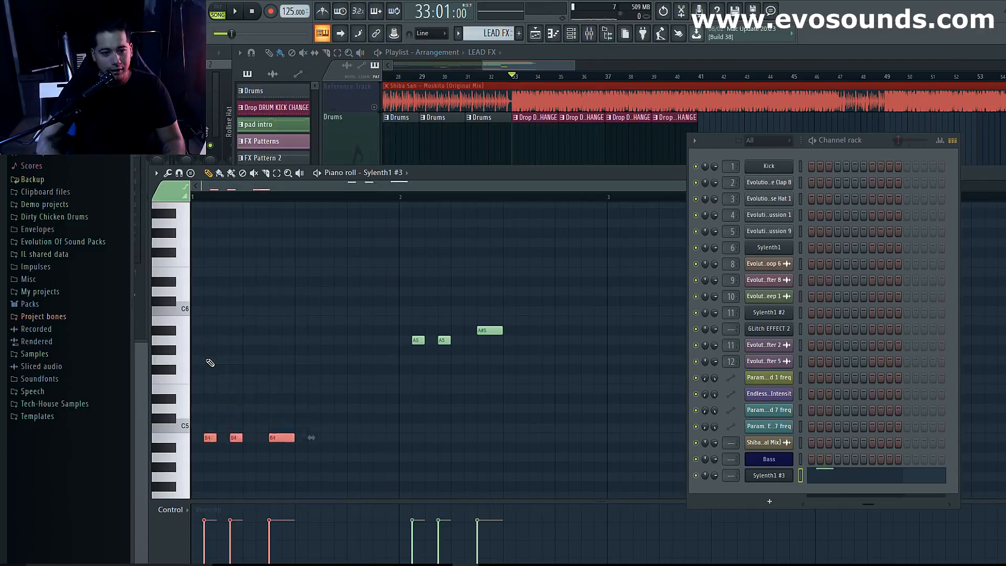
key("space")
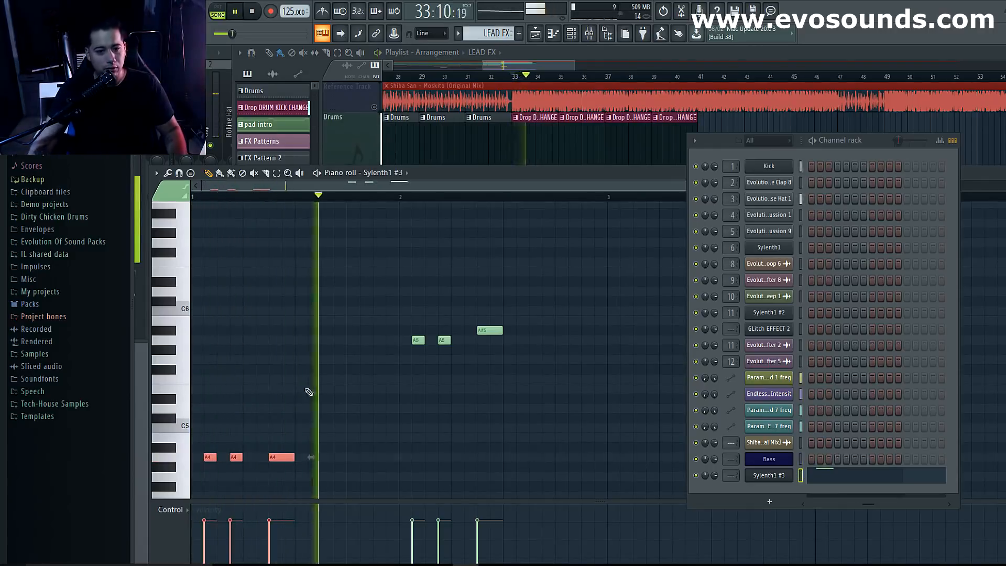
key("space")
Delete the three bar 2 notes and play back the remaining A4 notes.
right_click(493, 331)
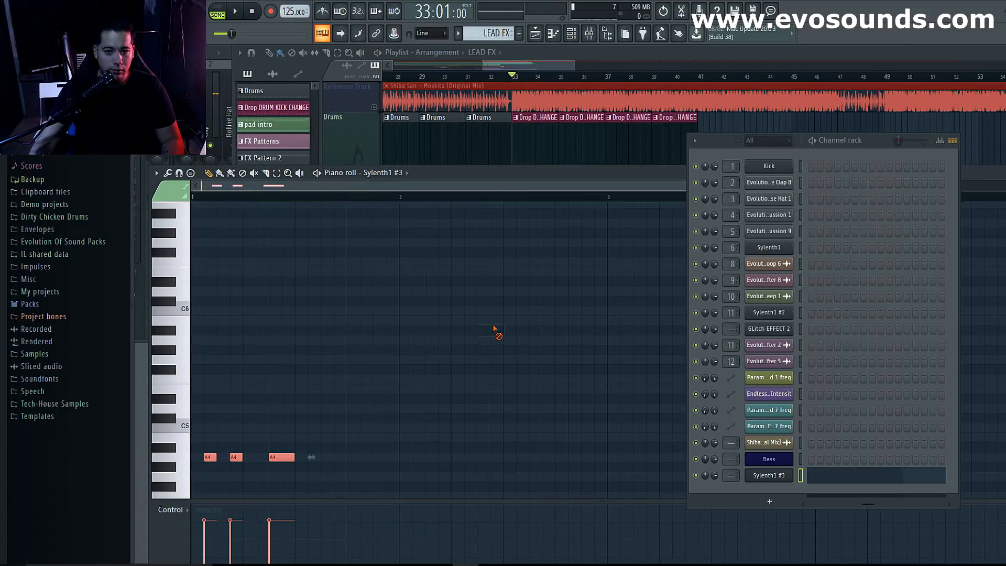
key("space")
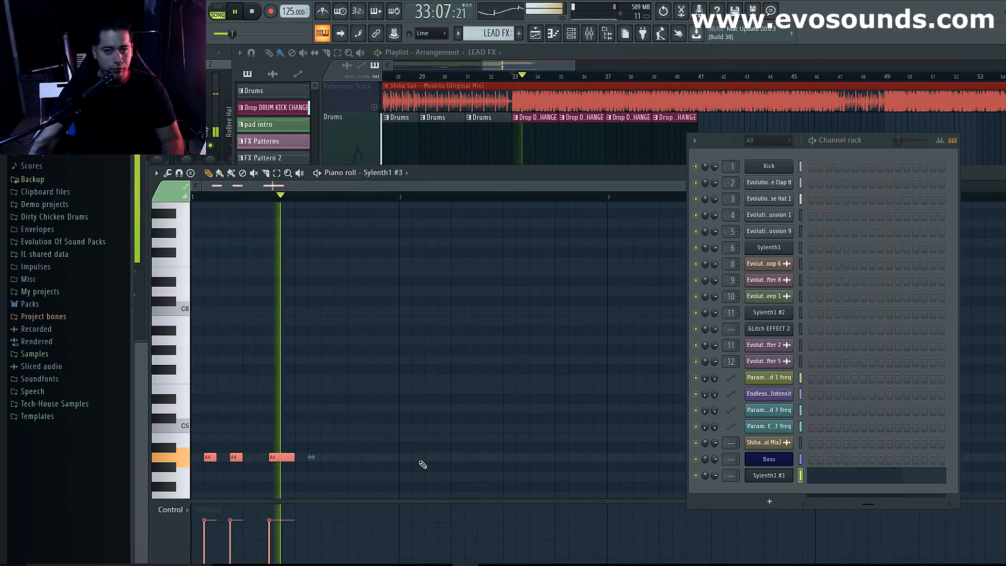
key("space")
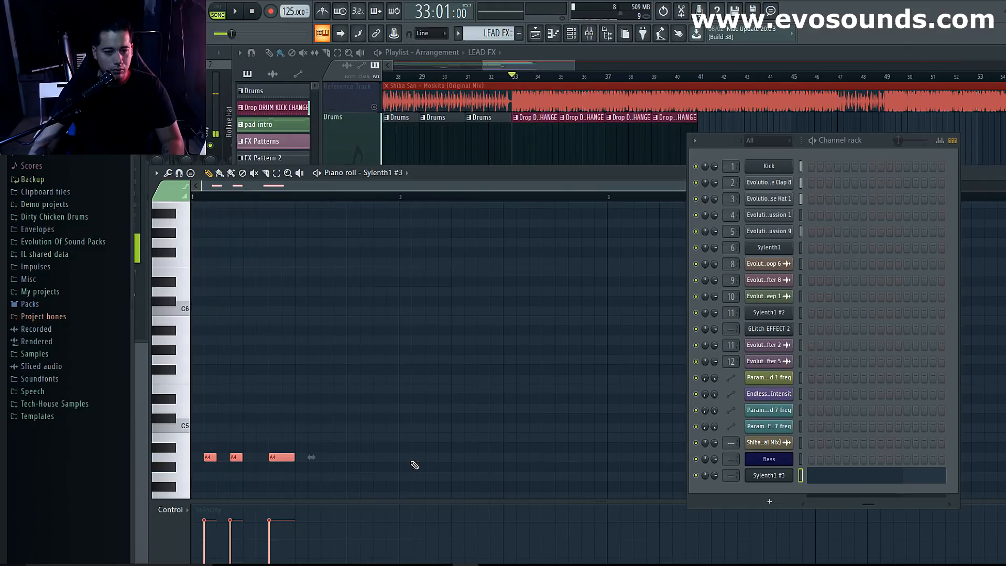
Copy the three A4 notes from bar 1 to the start of bar 2 and play back the pattern.
left_click_drag(397, 476, 147, 375)
left_click_drag(206, 455, 405, 455)
key("space")
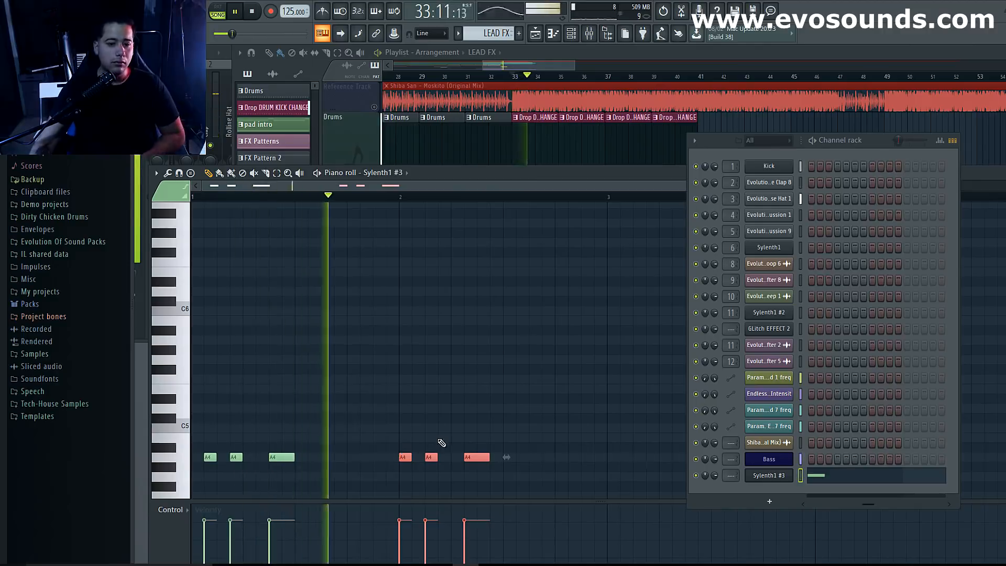
key("space")
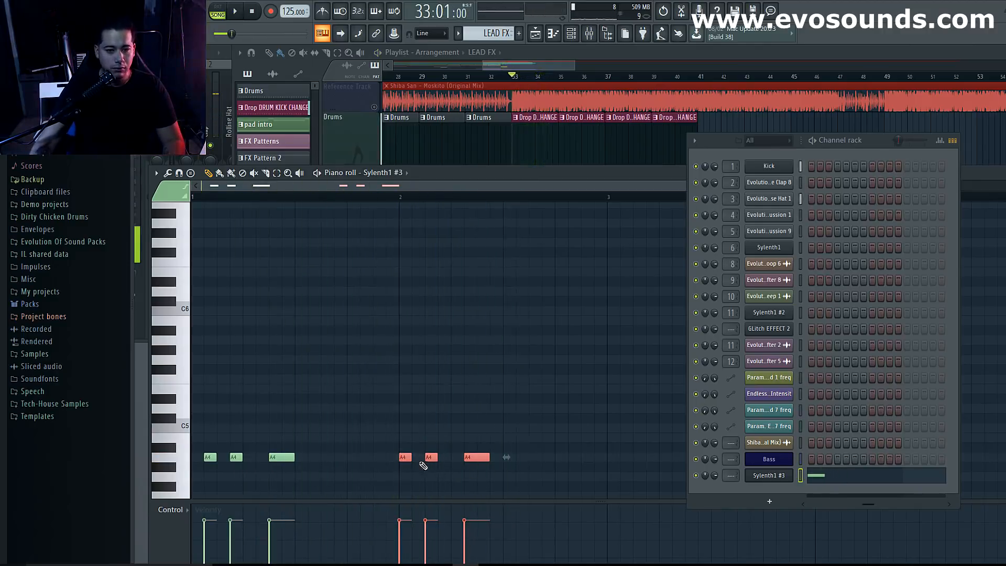
Reduce each bar to two A4 notes on its second and fourth steps, with the latter note two steps long.
left_click_drag(401, 459, 411, 459)
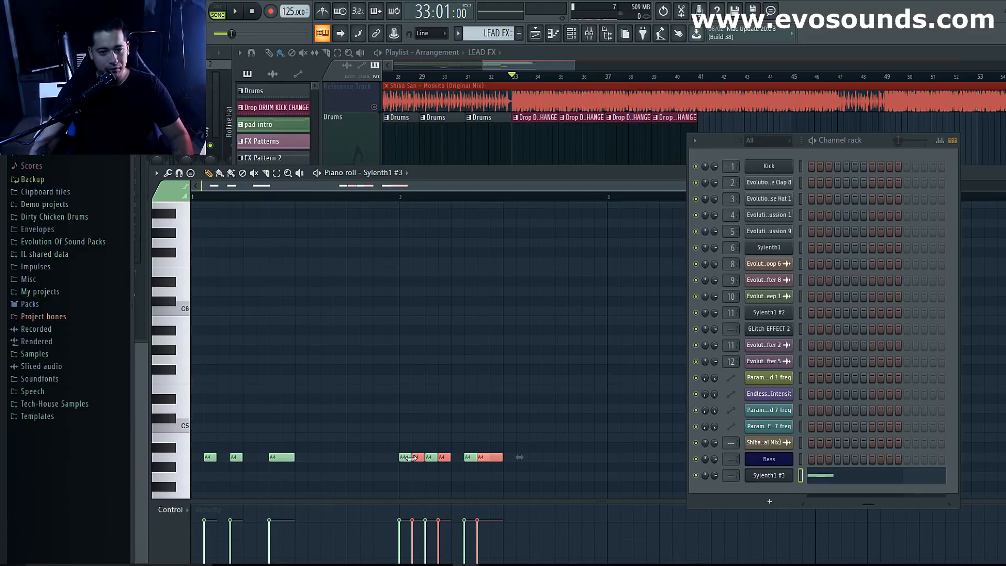
right_click(405, 458)
right_click(426, 457)
key("space")
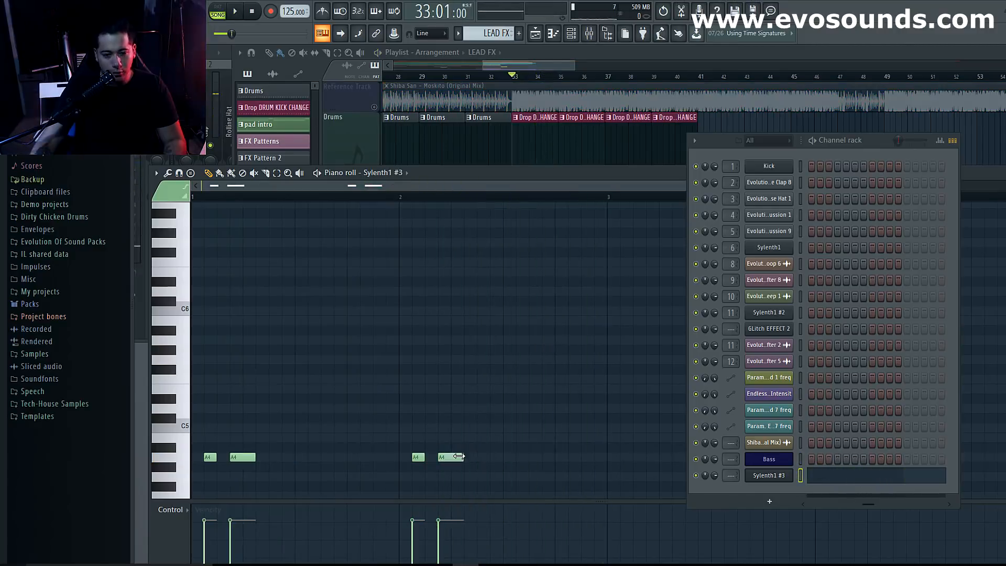
Try bar 2's last note on C5 and E5 during playback, and return it to A4.
left_click_drag(441, 456, 445, 426)
key("space")
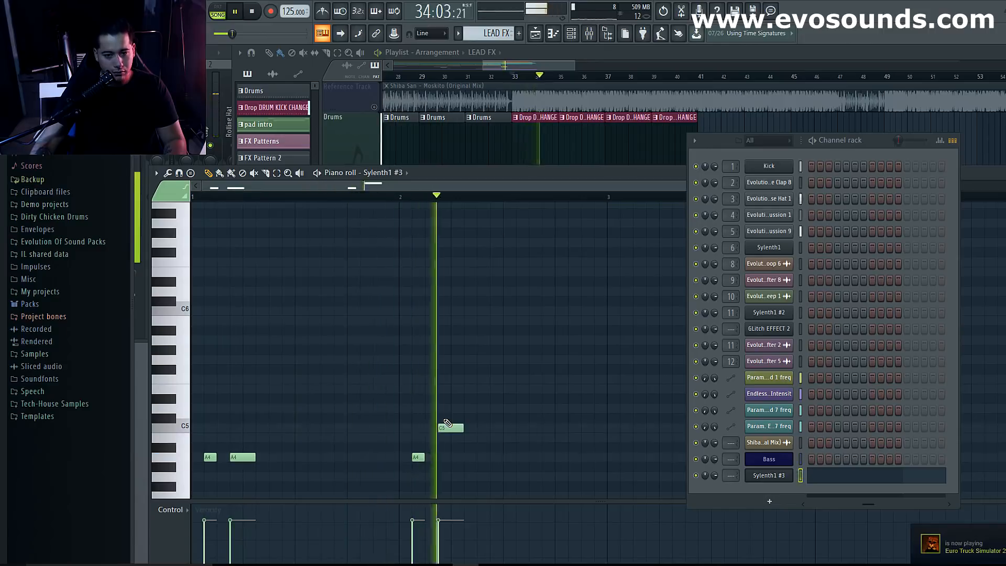
left_click_drag(448, 424, 450, 387)
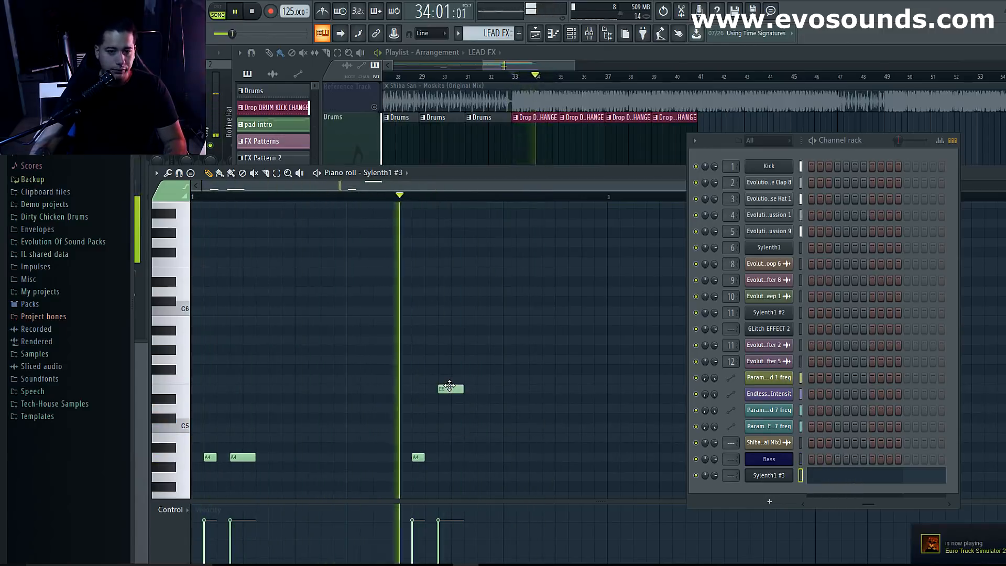
key("space")
left_click_drag(449, 387, 445, 460)
key("space")
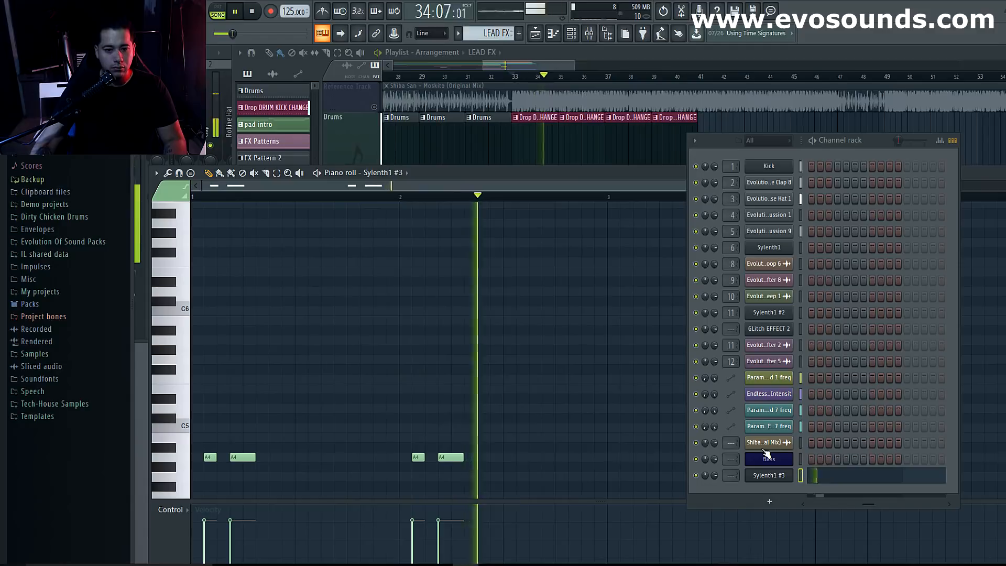
Try an A4 note on the last two steps of bar 2 during playback, and delete it.
left_click(599, 457)
left_click_drag(599, 457, 586, 457)
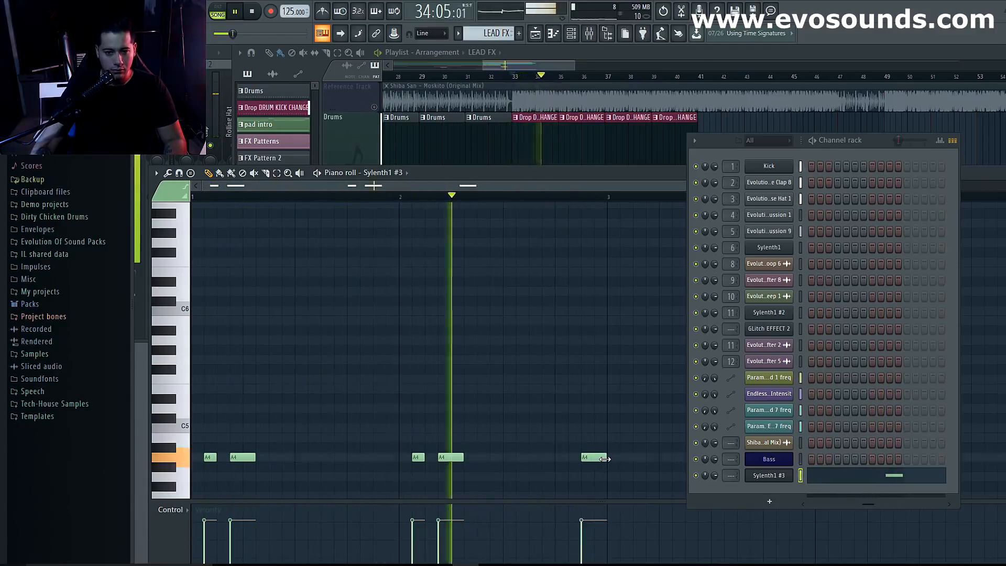
scroll(605, 460, "down", 2)
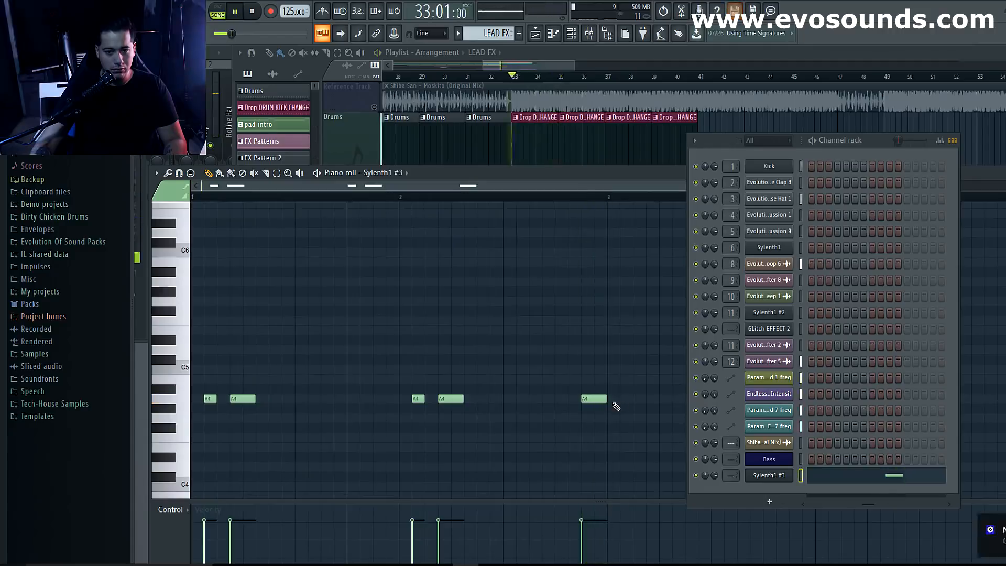
right_click(594, 399)
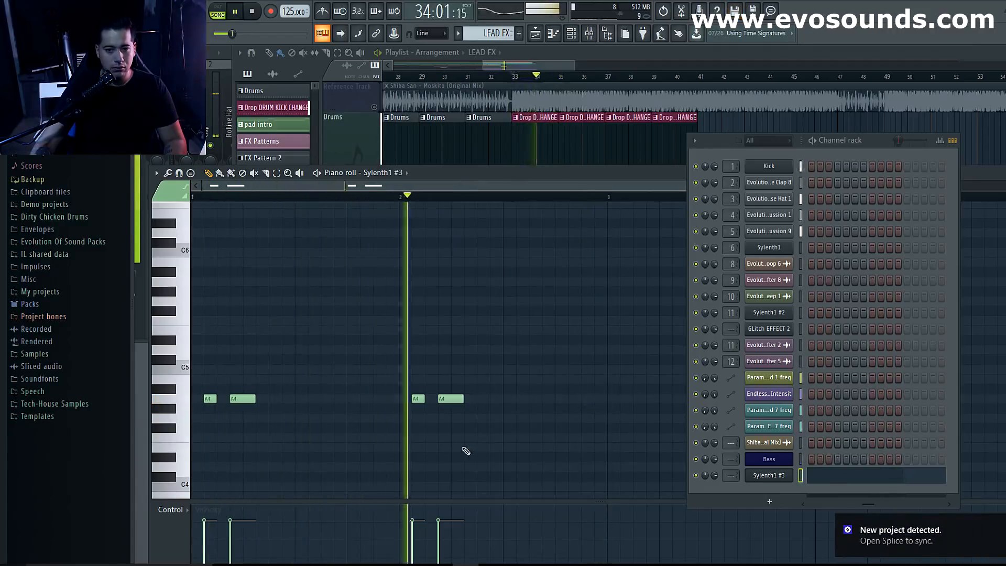
Repeat the LEAD FX clip on Track 9 at bars 35, 37 and 39.
left_click(420, 86)
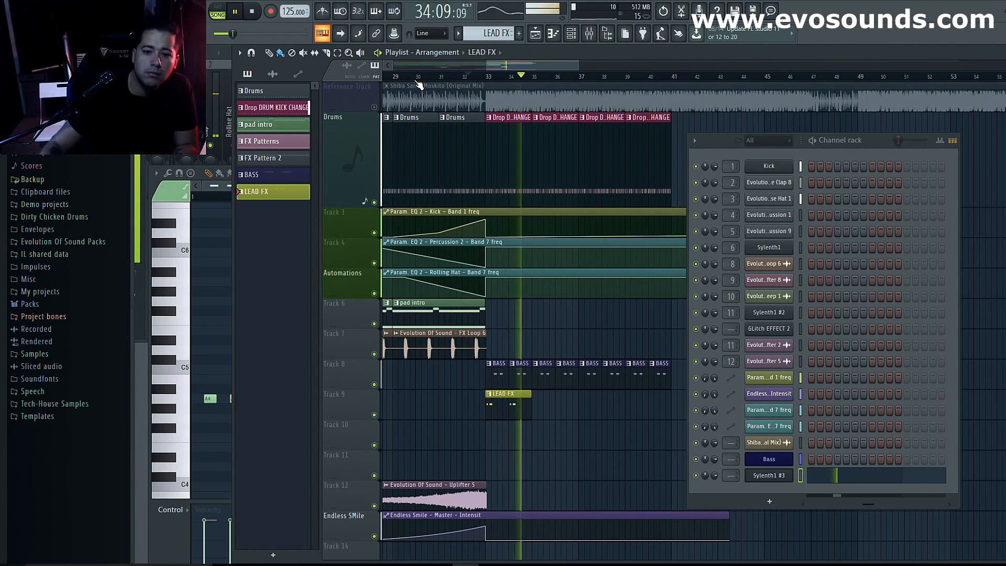
scroll(405, 110, "down", 2)
scroll(404, 110, "down", 1)
key("space")
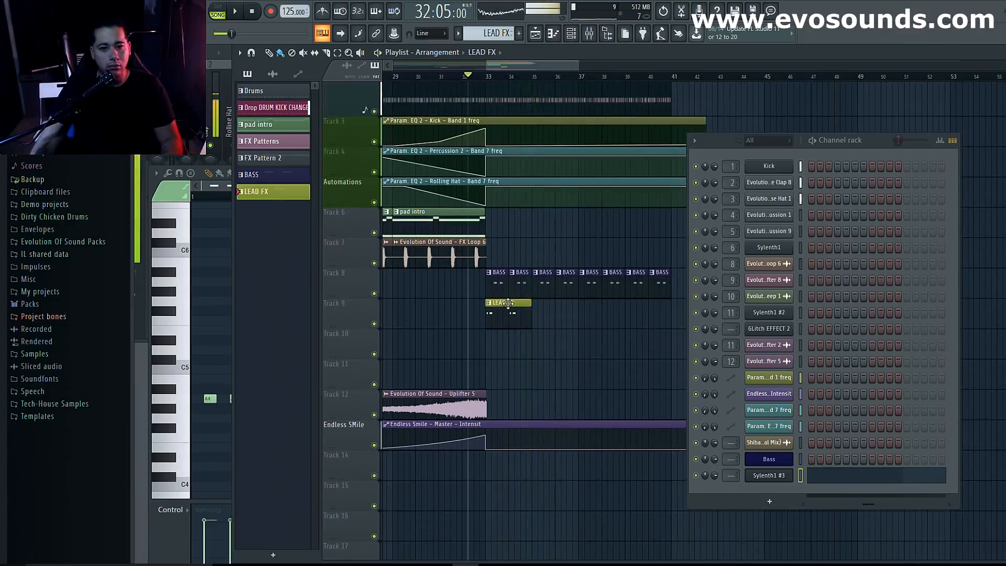
left_click(534, 313)
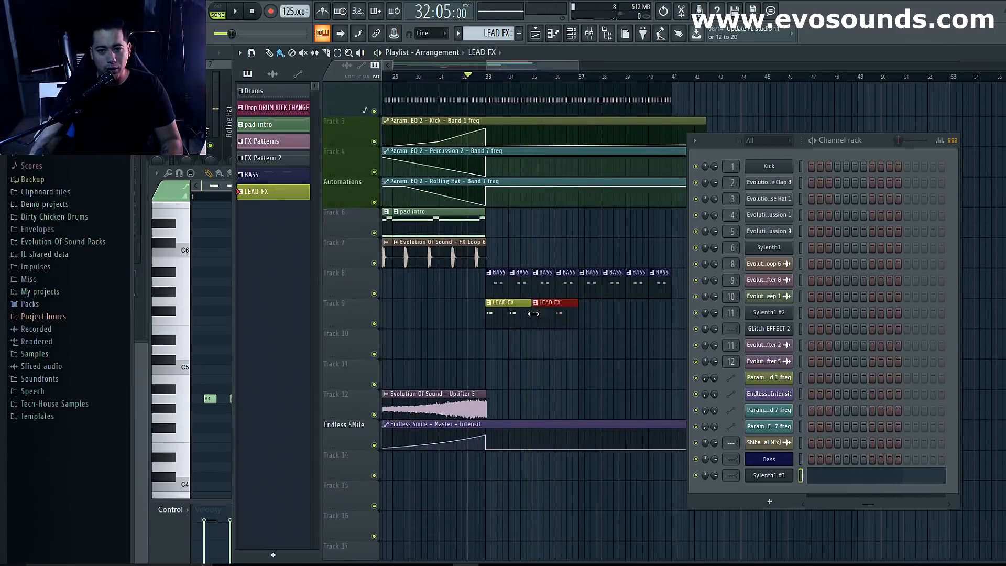
left_click(584, 316)
left_click(630, 317)
key("space")
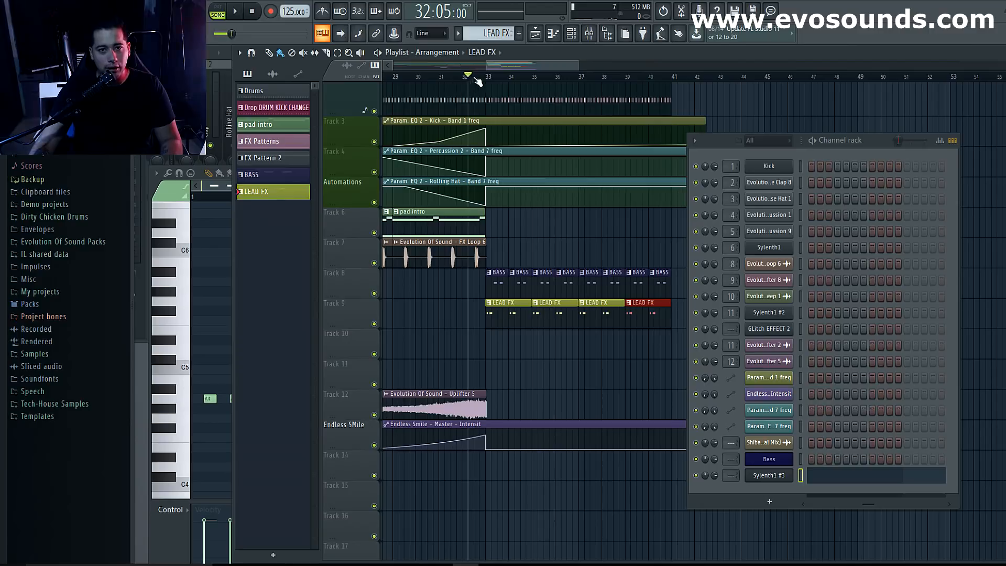
Reopen the Sylenth1 #3 piano roll, play back the drop and shorten bar 2's last A4 note to one step.
right_click(778, 485)
left_click(817, 425)
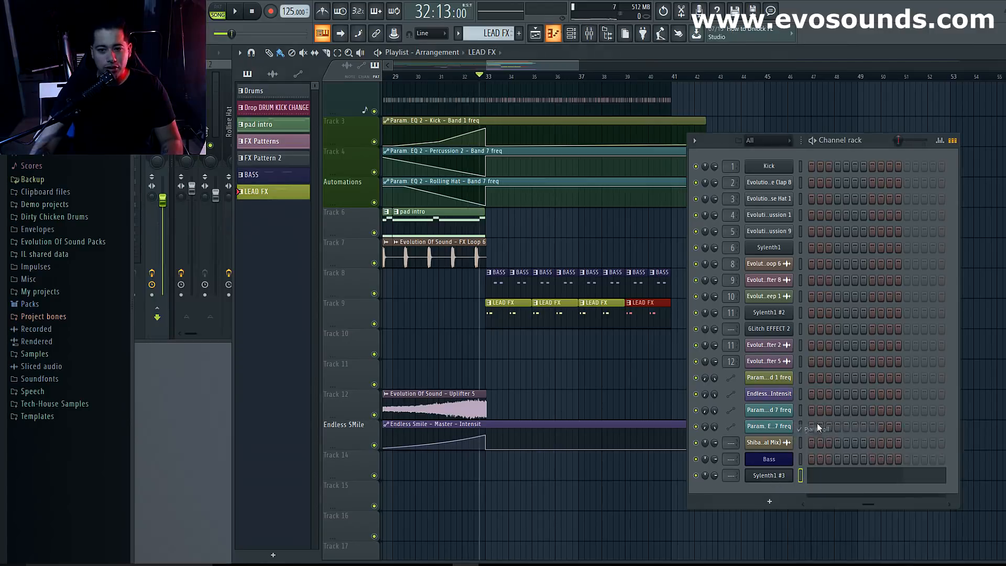
right_click(788, 475)
left_click(833, 429)
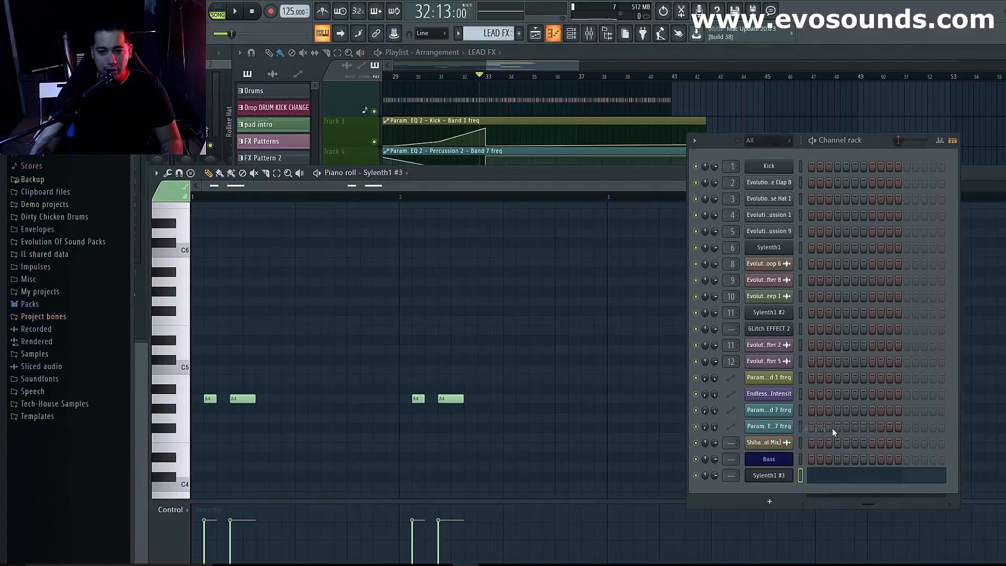
mouse_move(237, 399)
left_mouse_down()
mouse_move(240, 377)
mouse_move(240, 398)
left_mouse_up()
key("space")
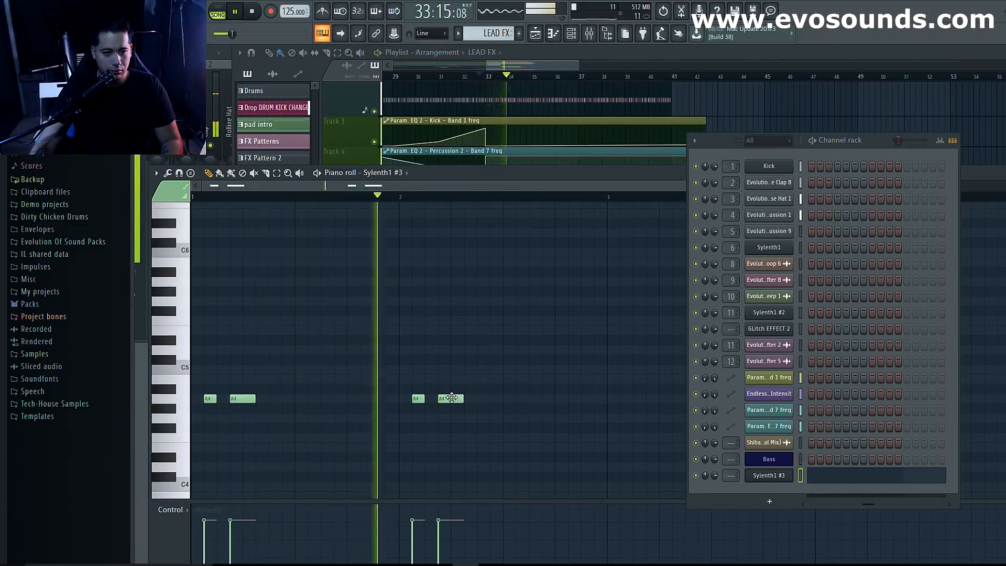
key("space")
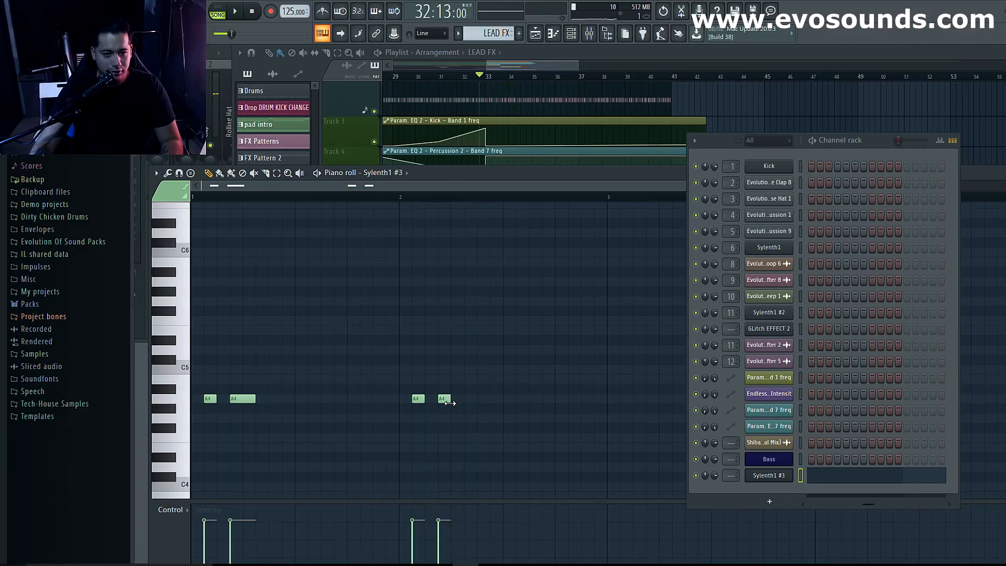
Raise bar 2's last note an octave to A5, shorten bar 1's second note to one step and play back the result.
left_click_drag(444, 398, 436, 271)
key("space")
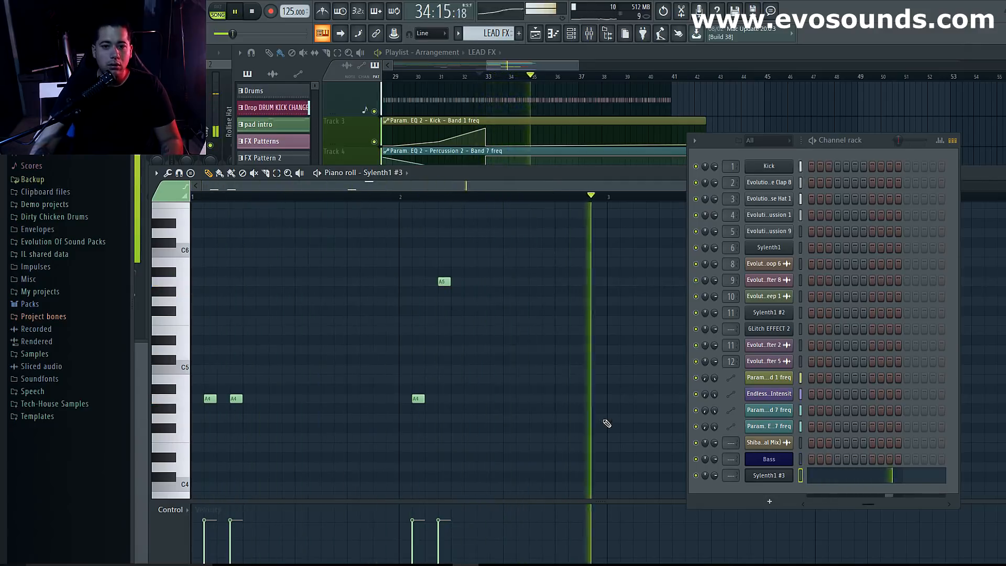
key("space")
Move the piano roll clear of the playlist clips, play the drop from bar 32 and bring the piano roll forward again.
left_click_drag(581, 177, 564, 304)
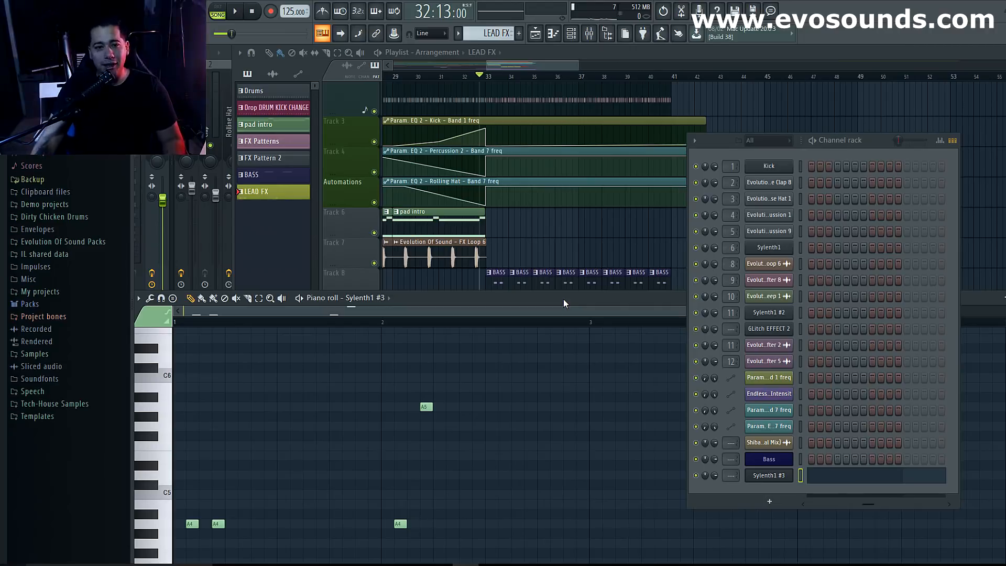
left_click_drag(564, 300, 509, 231)
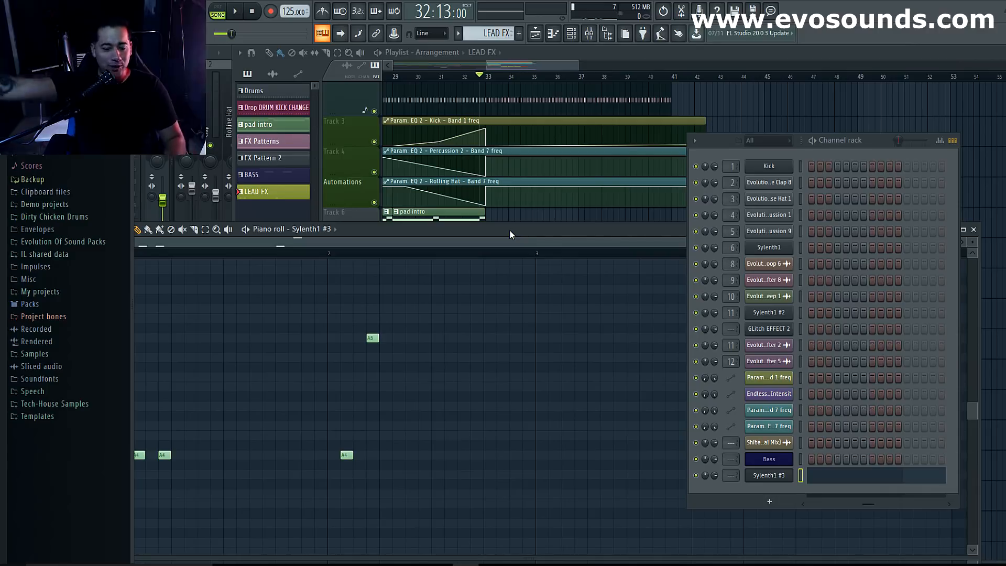
left_click_drag(511, 235, 625, 451)
left_click(478, 78)
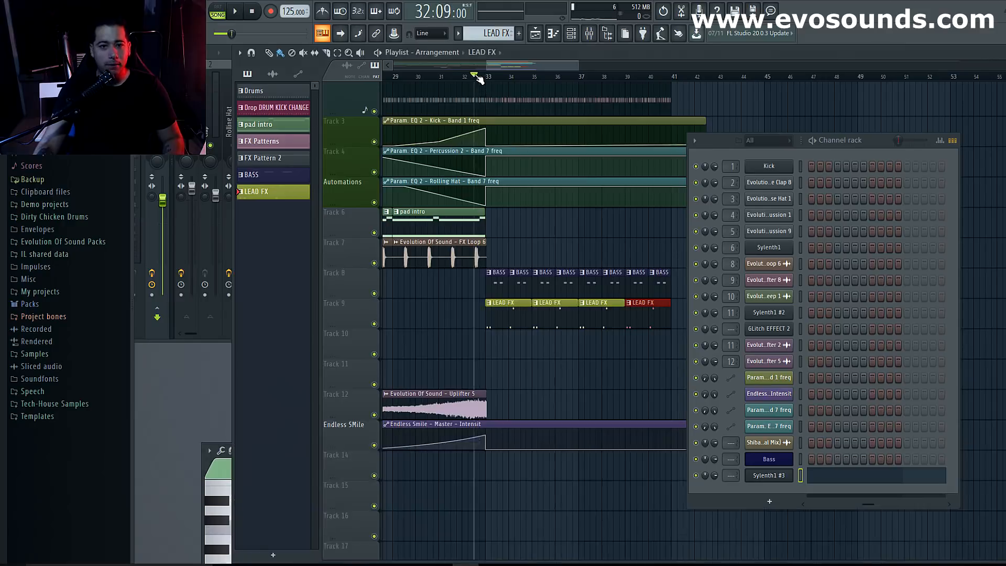
key("space")
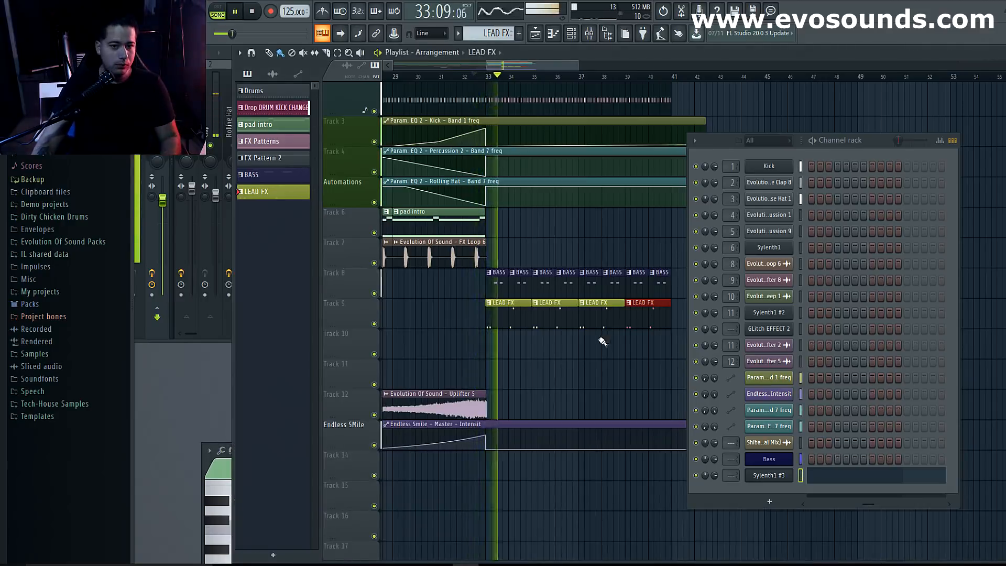
left_click(205, 465)
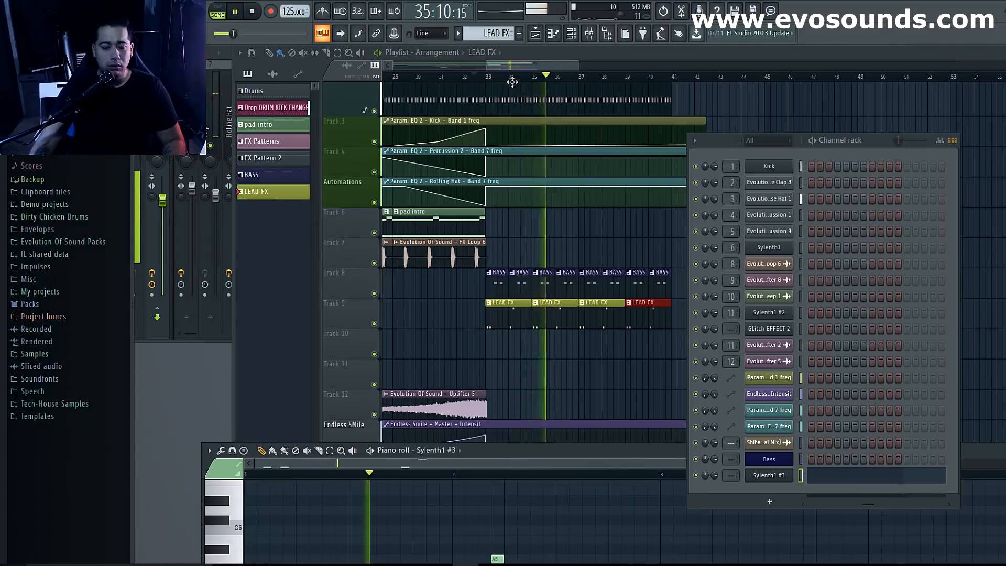
Rename the Sylenth1 #3 channel as "lead fx moskito" and colour it pinkish red.
scroll(538, 131, "up", 3)
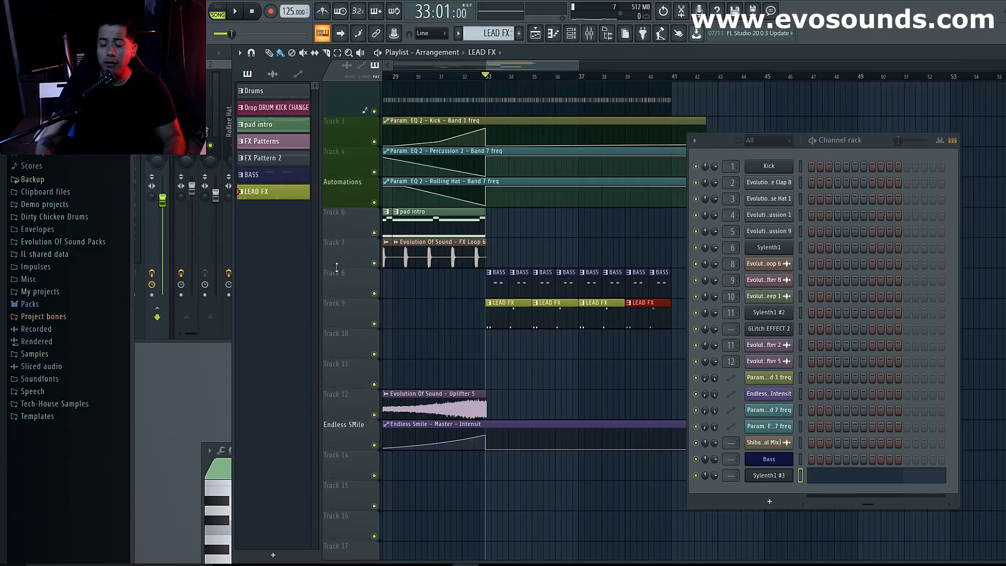
right_click(769, 480)
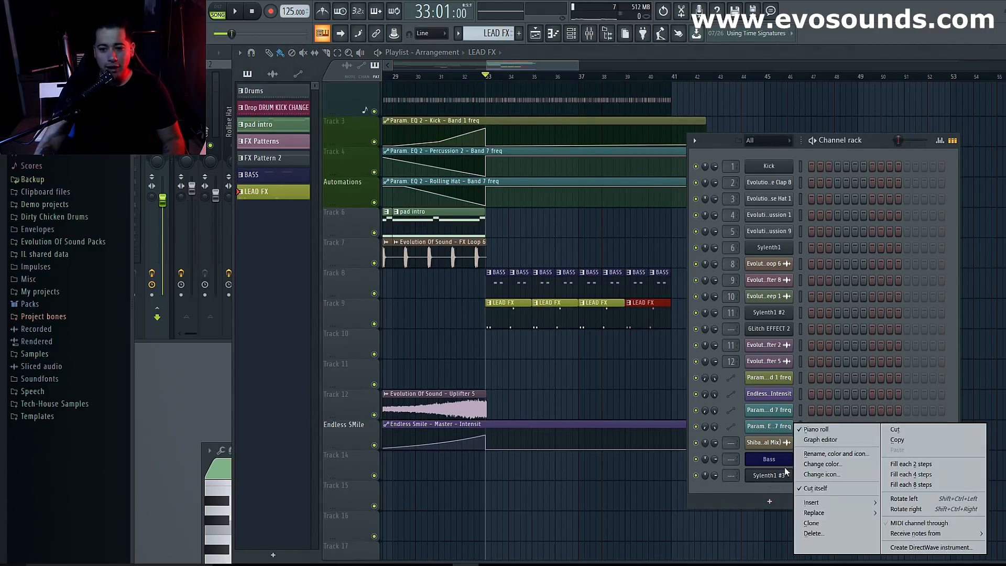
left_click(821, 452)
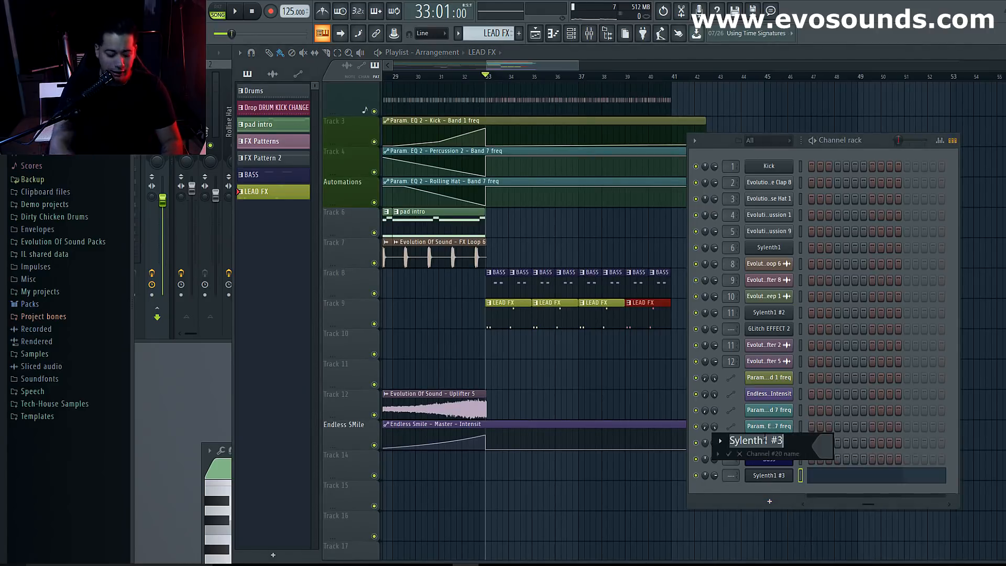
type("leasdfx m,")
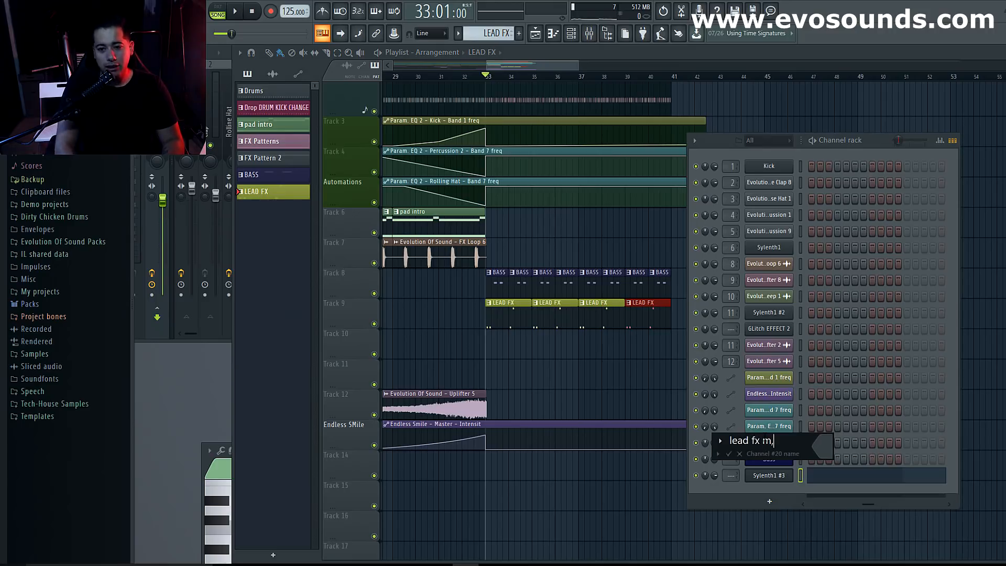
key("BackSpace")
type("oskito")
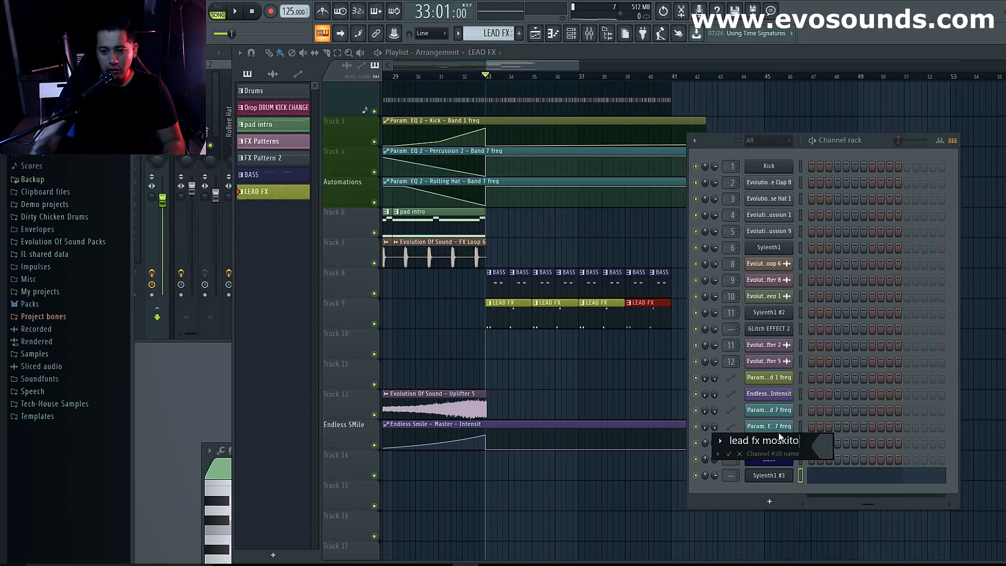
left_click(819, 449)
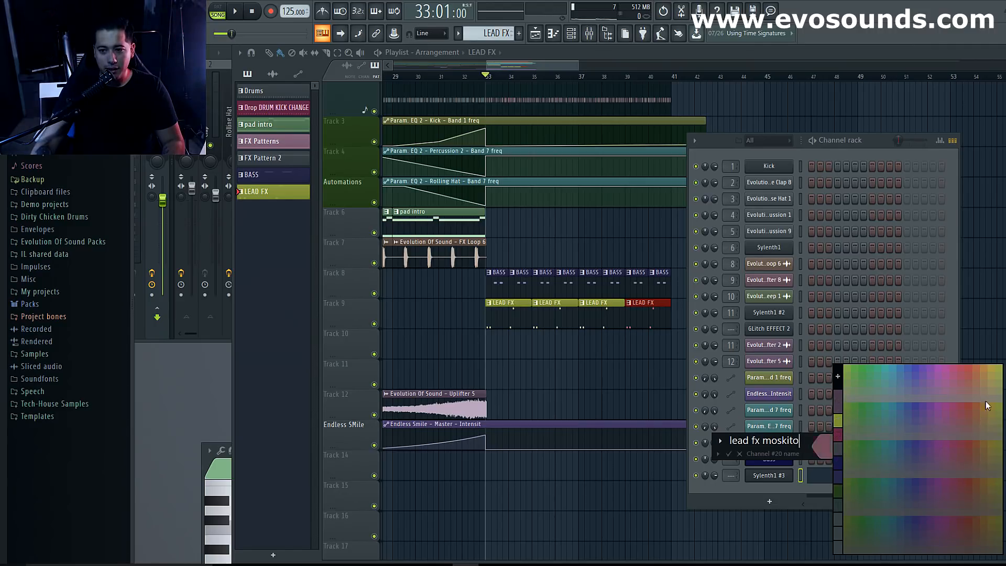
left_click(964, 367)
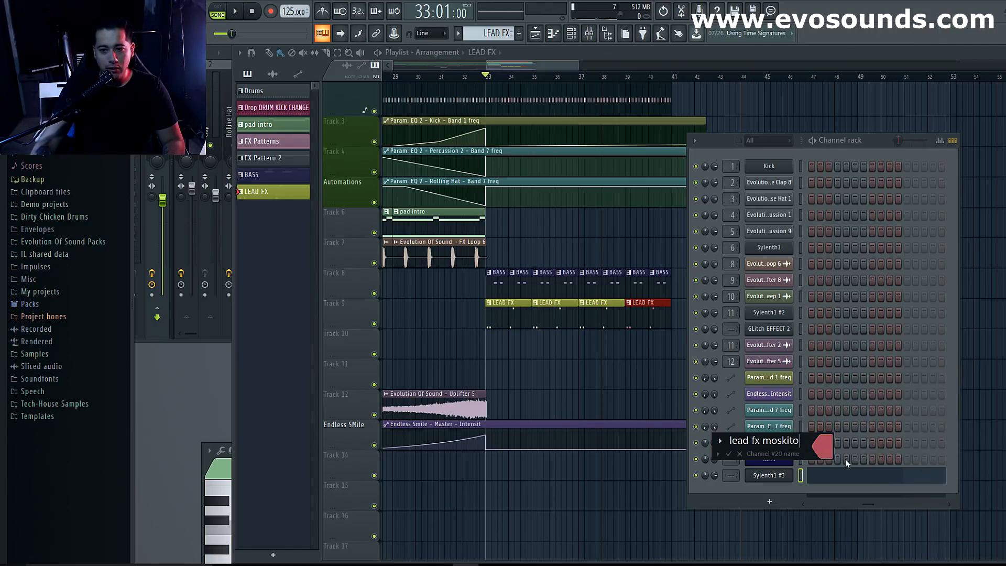
left_click(734, 454)
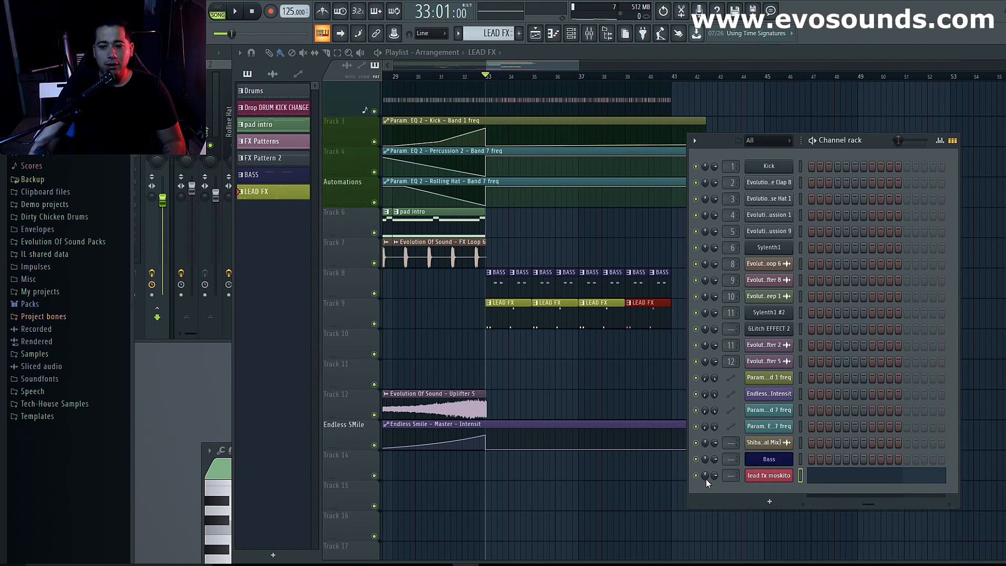
Add a new Sylenth1 instrument and load the FXB sound bank beside the ZEN WORLD Project folder on the Desktop.
left_click(770, 501)
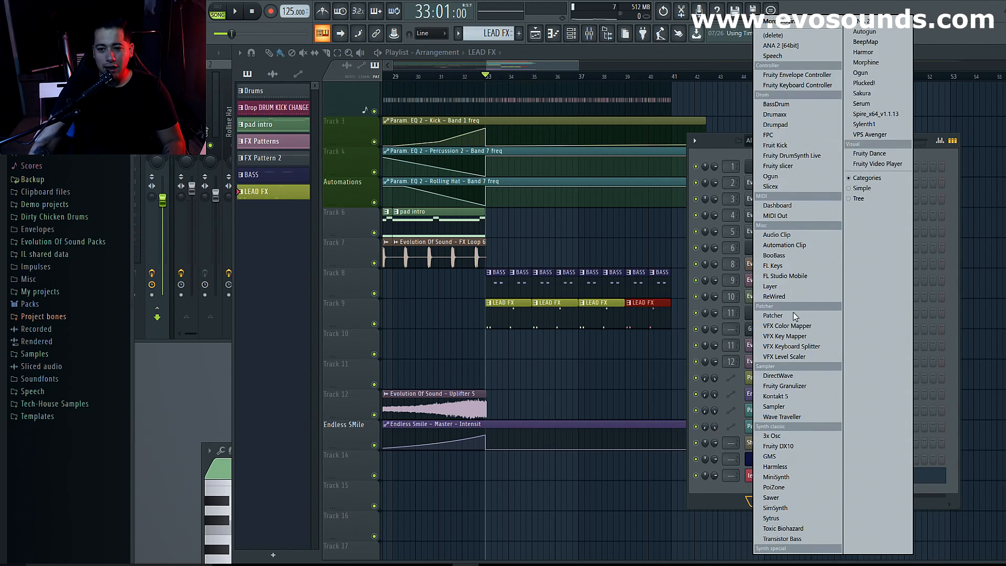
left_click(883, 123)
left_click(369, 252)
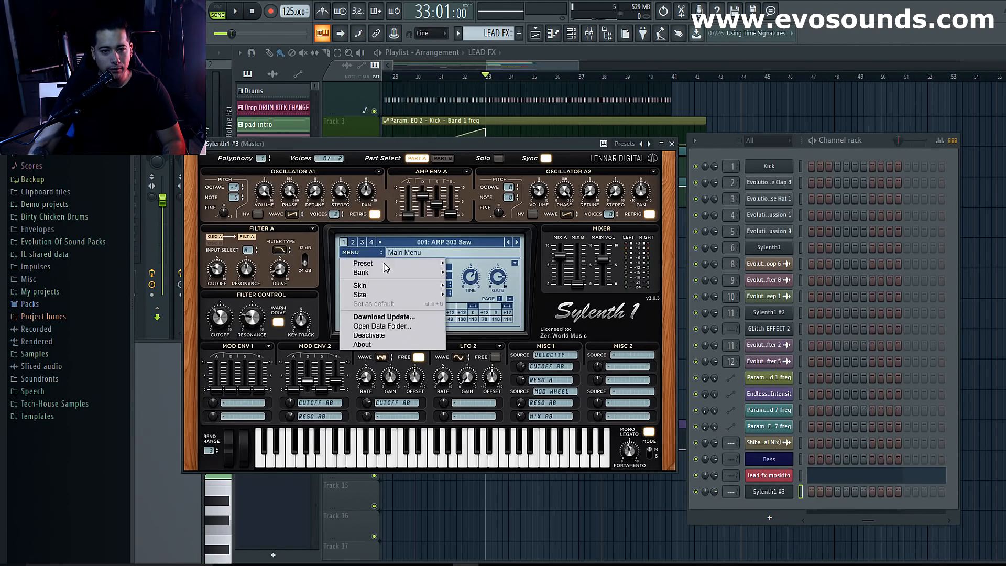
mouse_move(398, 272)
left_click(479, 292)
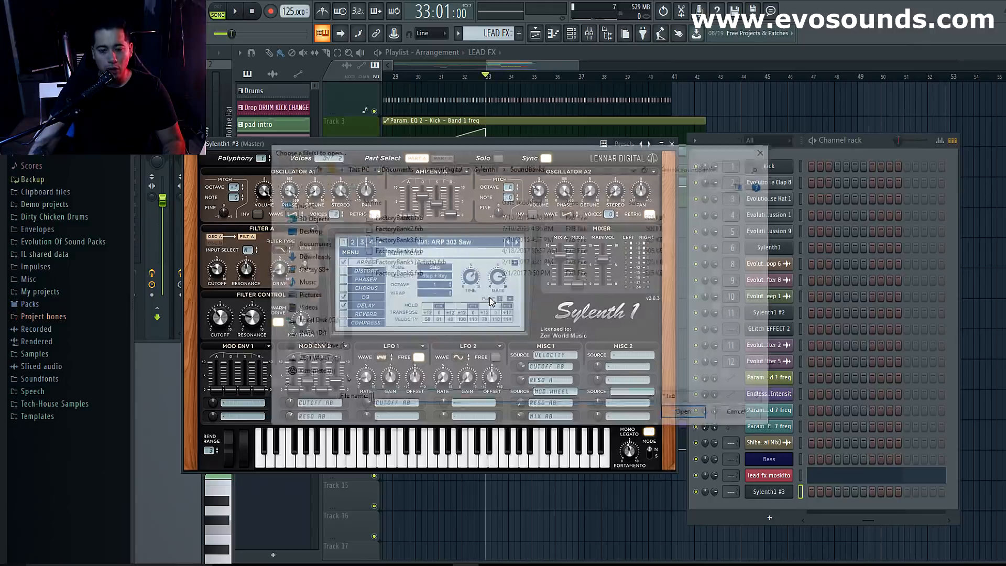
left_click(309, 231)
double_click(524, 317)
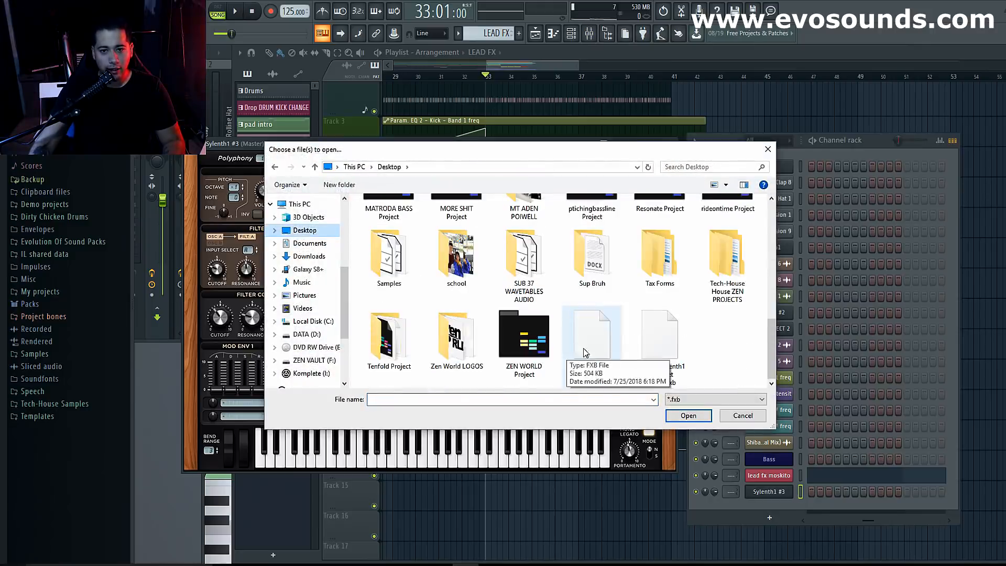
double_click(590, 340)
Choose preset 093: FX - White Noise Hit, audition a note, close the synth and remove the stray LEAD FX clip on Track 10.
left_click(443, 250)
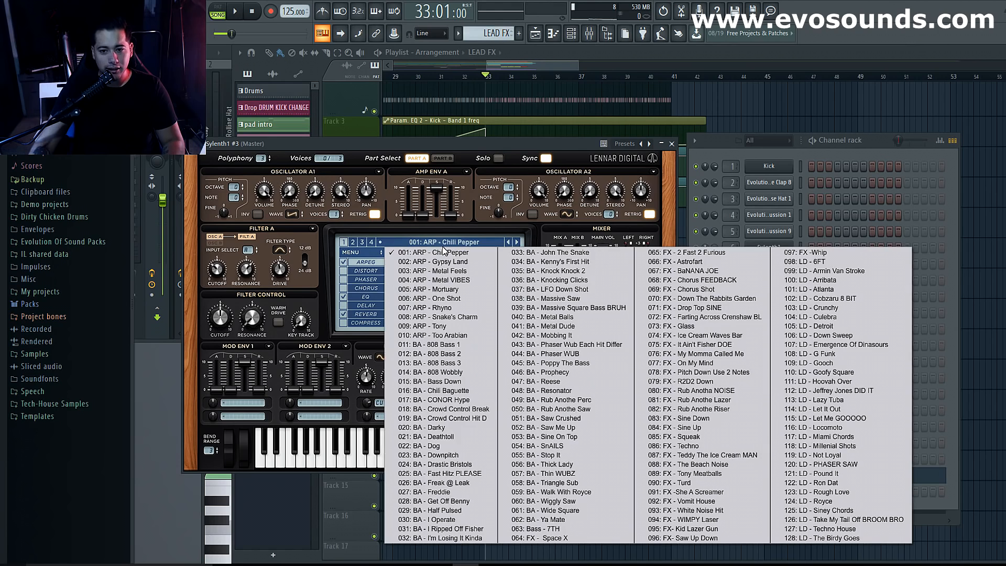
left_click(703, 511)
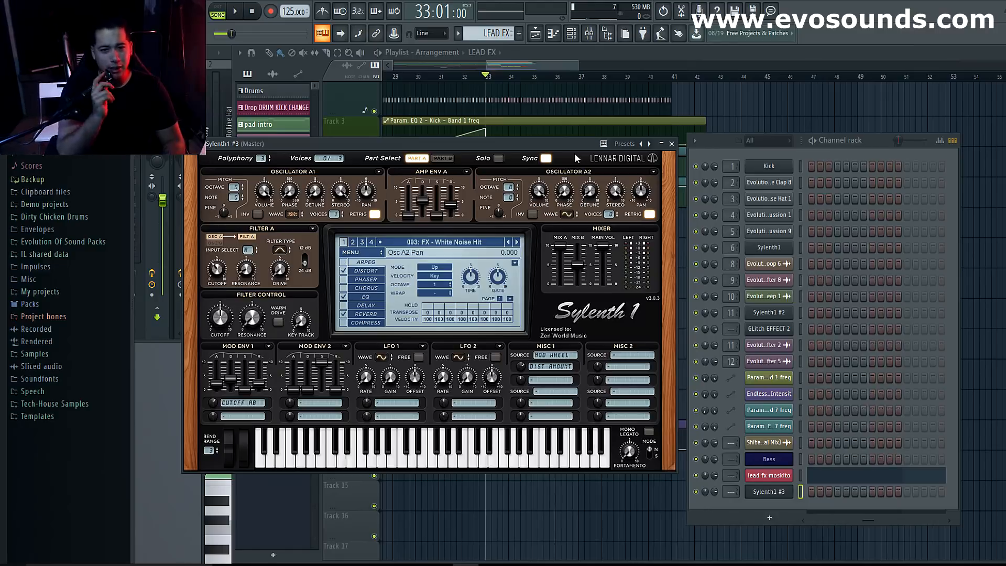
left_click(439, 465)
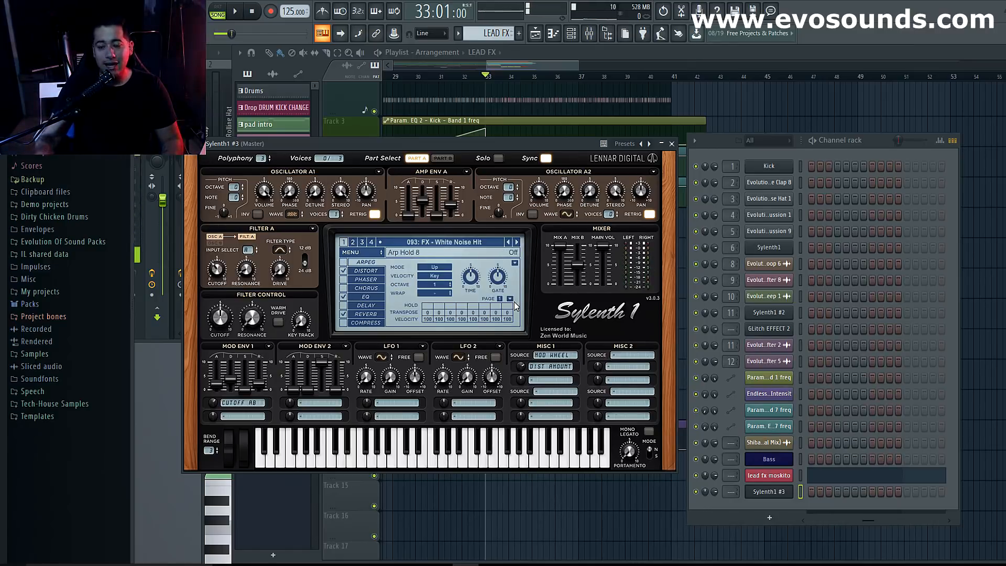
left_click(604, 145)
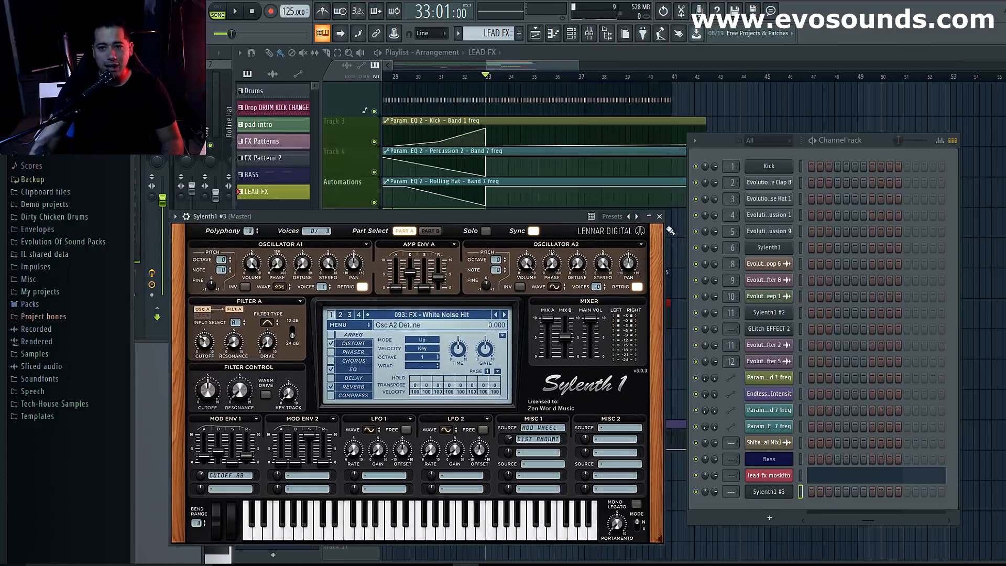
left_click(660, 216)
scroll(517, 330, "down", 1)
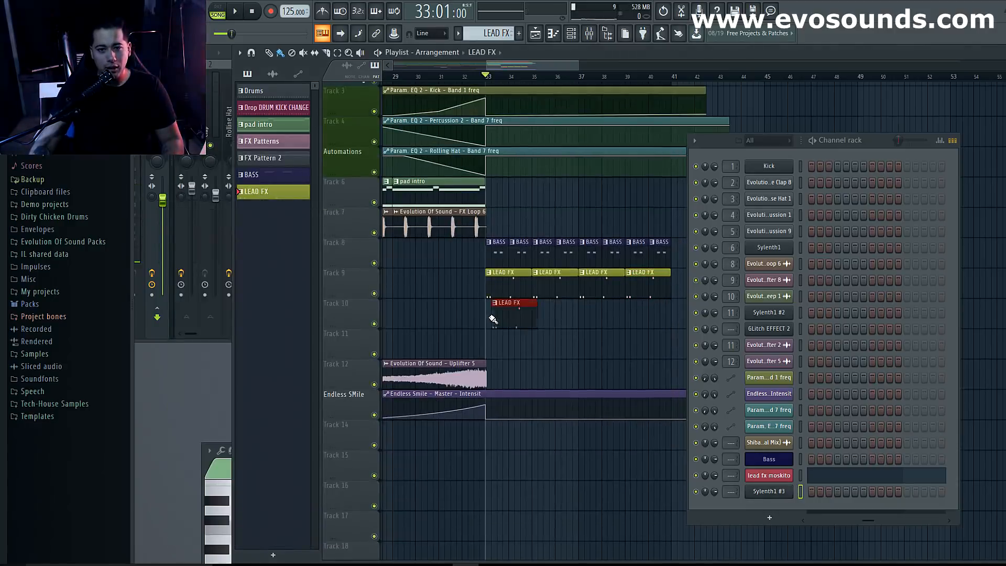
right_click(506, 308)
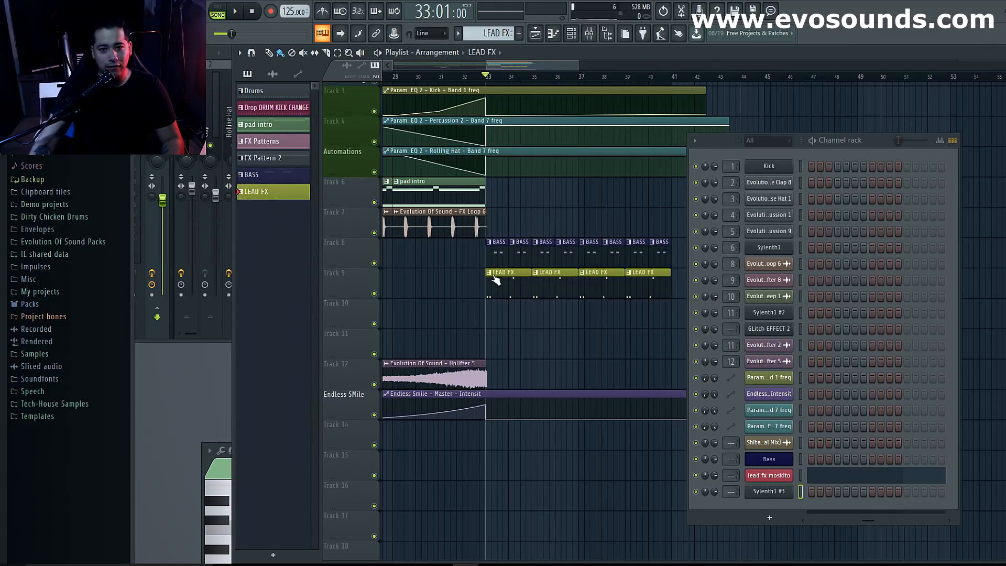
Rename the new Sylenth1 #3 channel as "WHITE NOIE HITS" and give it the same pinkish red colour as lead fx moskito.
right_click(769, 491)
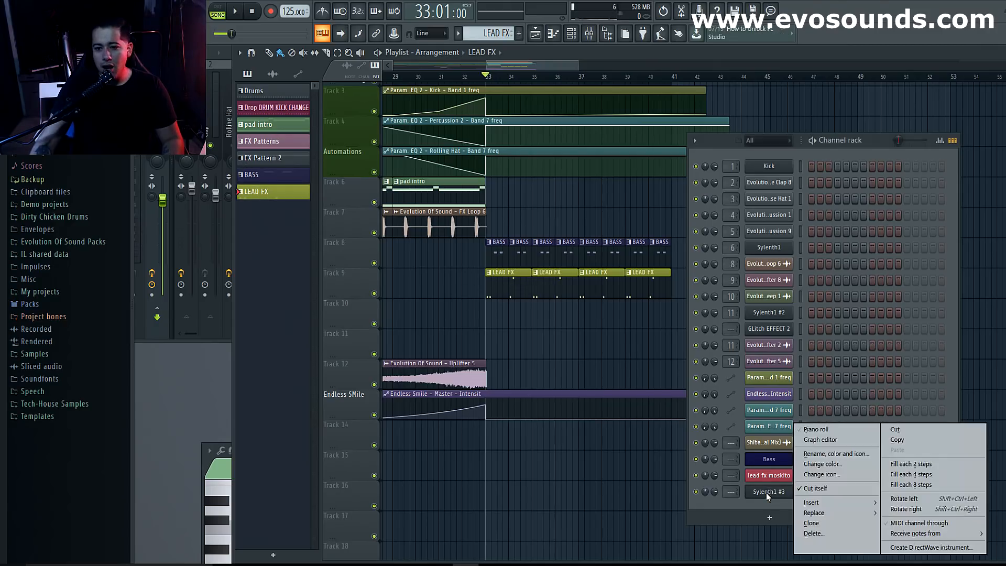
left_click(818, 452)
type("WHITE NOIE HITS")
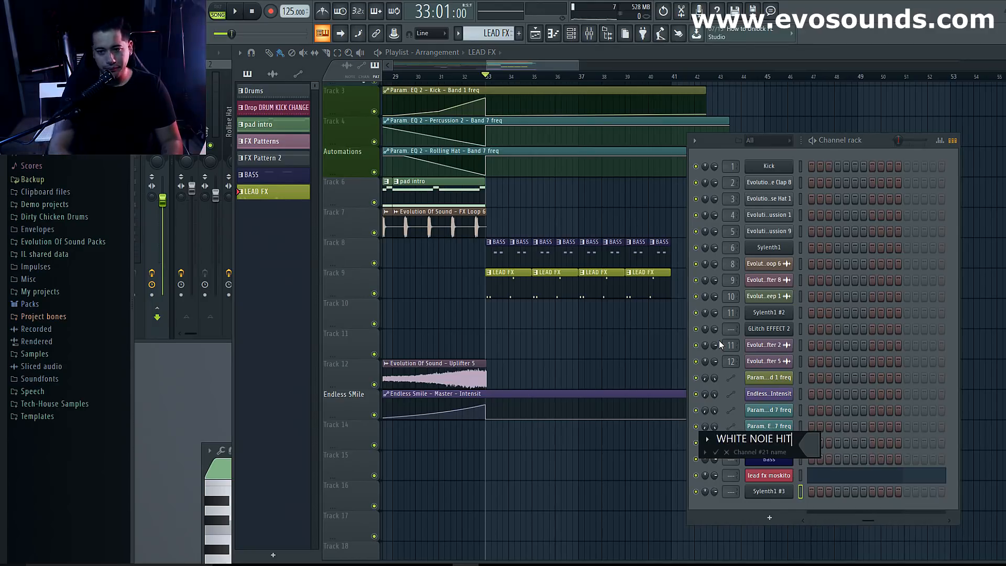
left_click(818, 451)
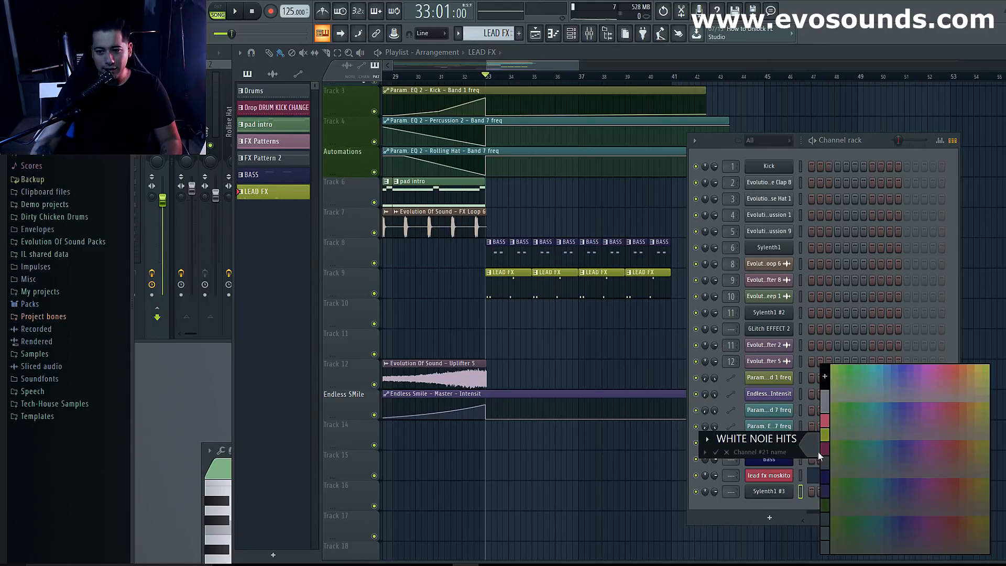
left_click(831, 427)
key("Return")
Open the WHITE NOIE HITS piano roll over the playlist, place two long C6 notes across bars 1 and 2 and play back the drop.
key("space")
key("space")
left_click(512, 274)
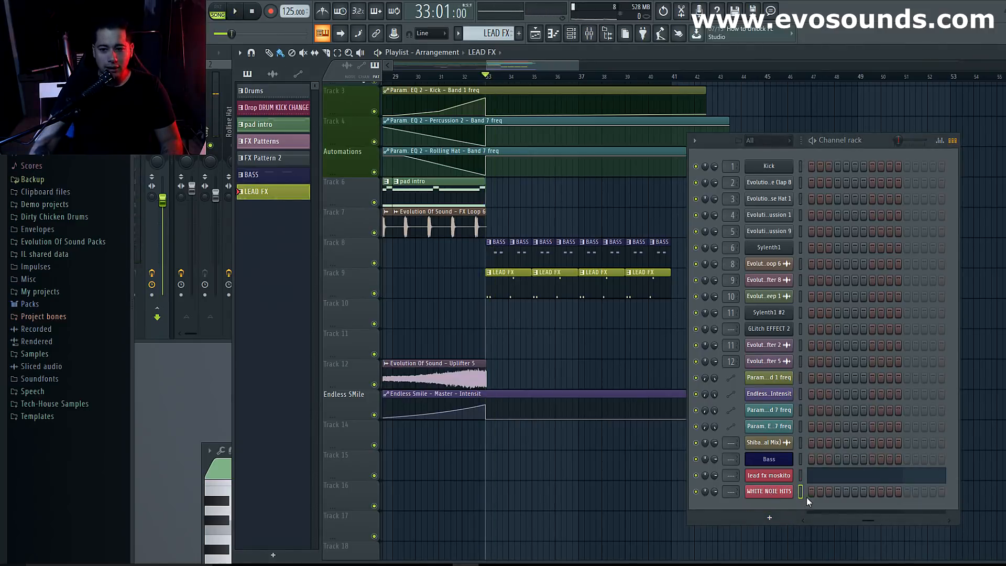
key("space")
key("space")
right_click(779, 493)
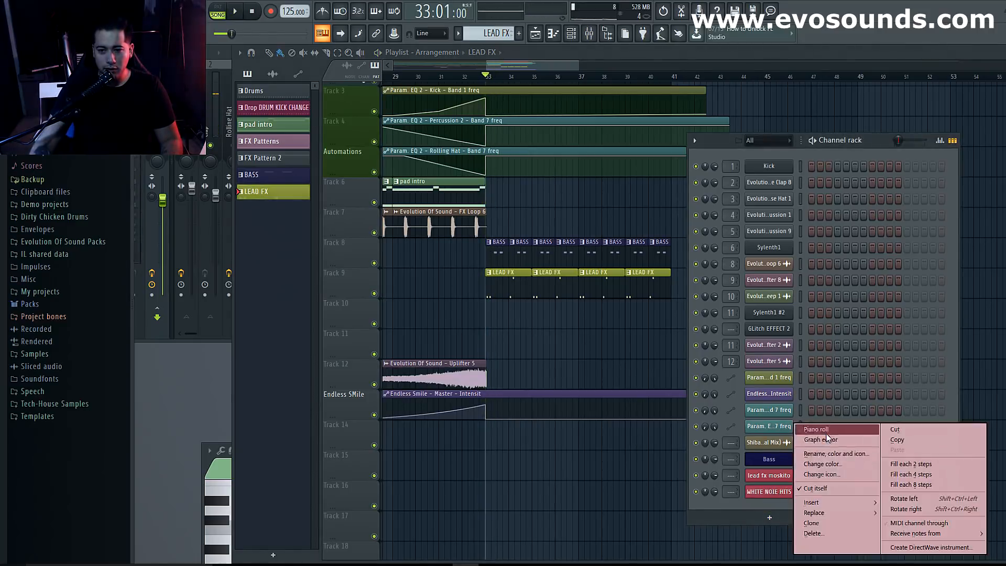
left_click(826, 434)
left_click_drag(505, 437, 508, 132)
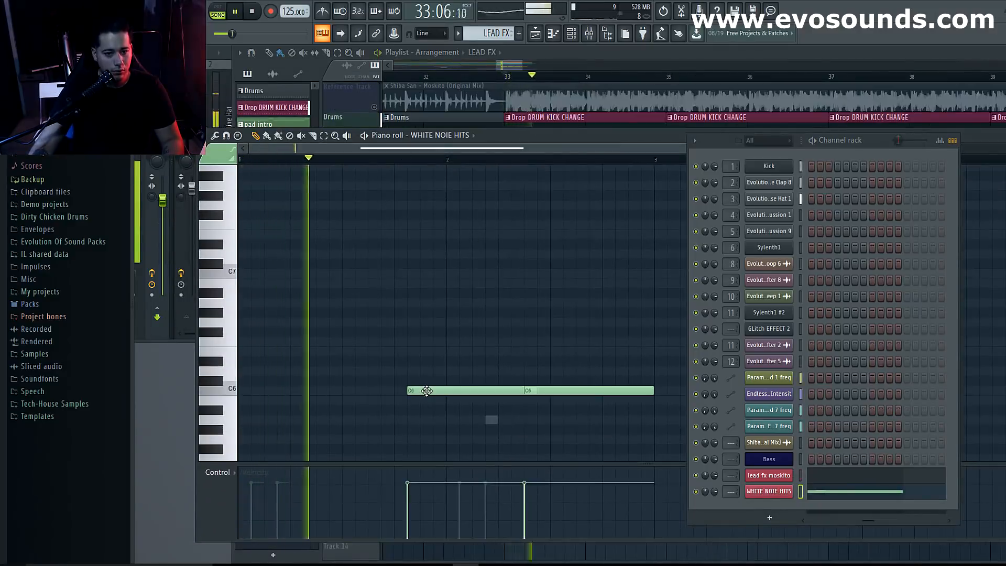
key("space")
key("space")
Move both C6 notes to start on beat 3 of bars 1 and 2 and shorten each to half a bar during playback.
left_click_drag(426, 393, 359, 395)
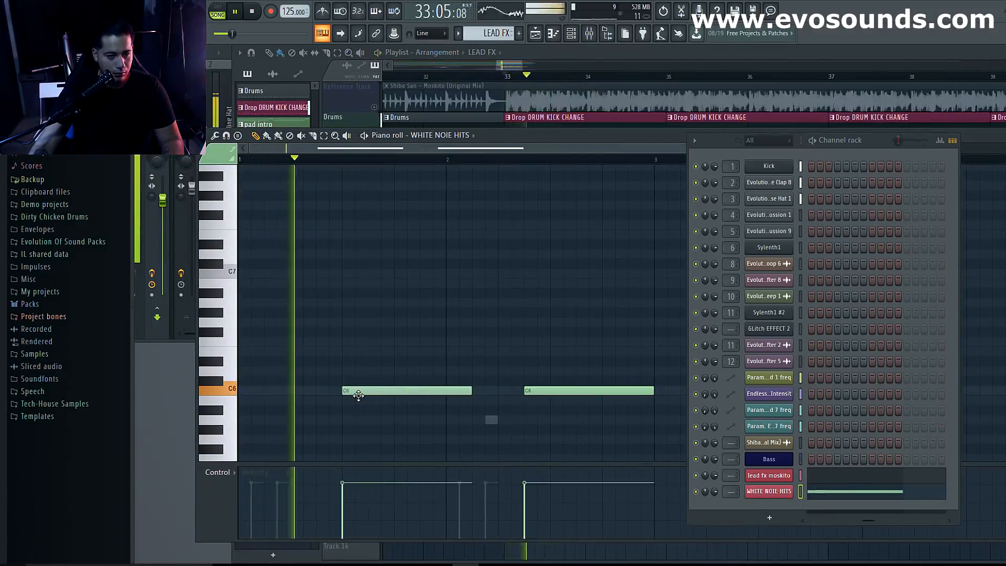
left_click_drag(471, 391, 436, 391)
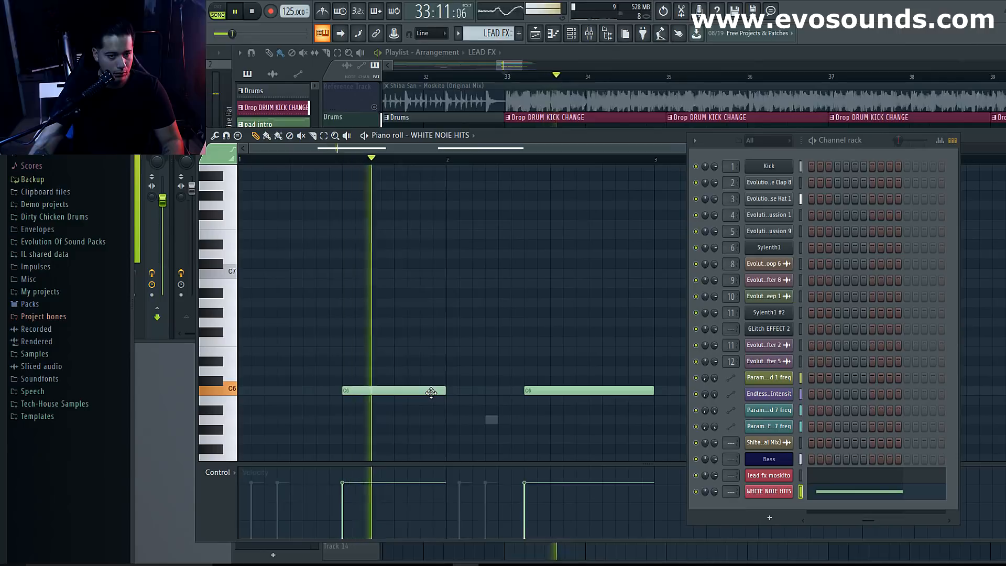
left_click_drag(572, 391, 599, 392)
left_click_drag(680, 392, 656, 391)
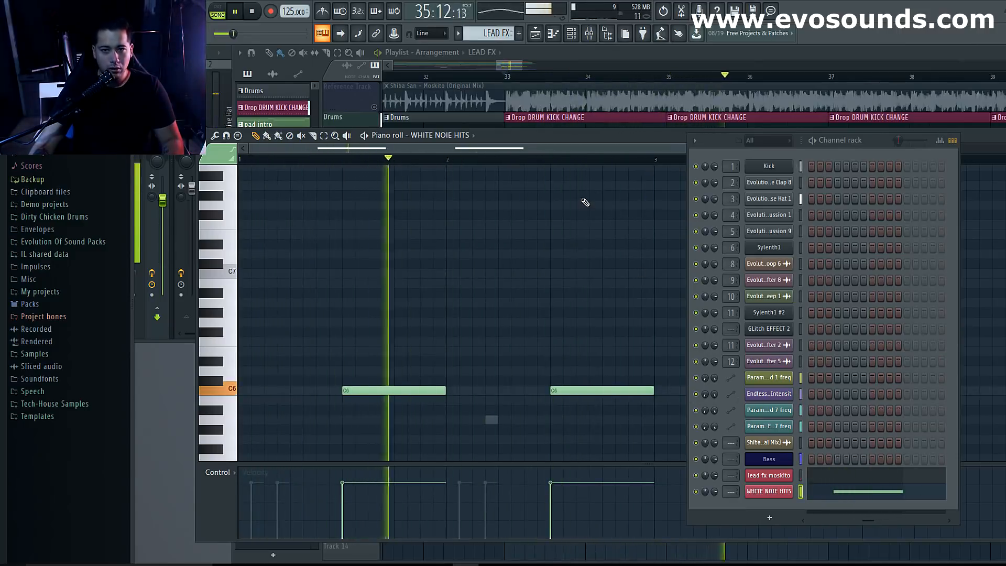
key("space")
Open the mixer and arrange it beneath the playlist, with the piano roll moved out of the way.
left_click(590, 39)
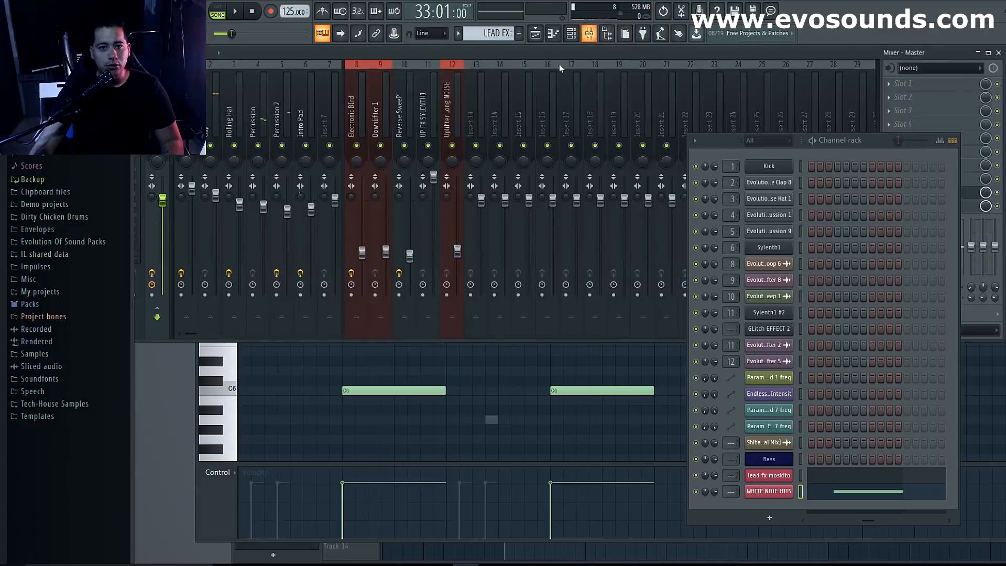
left_click_drag(444, 51, 523, 186)
left_click_drag(514, 134, 454, 467)
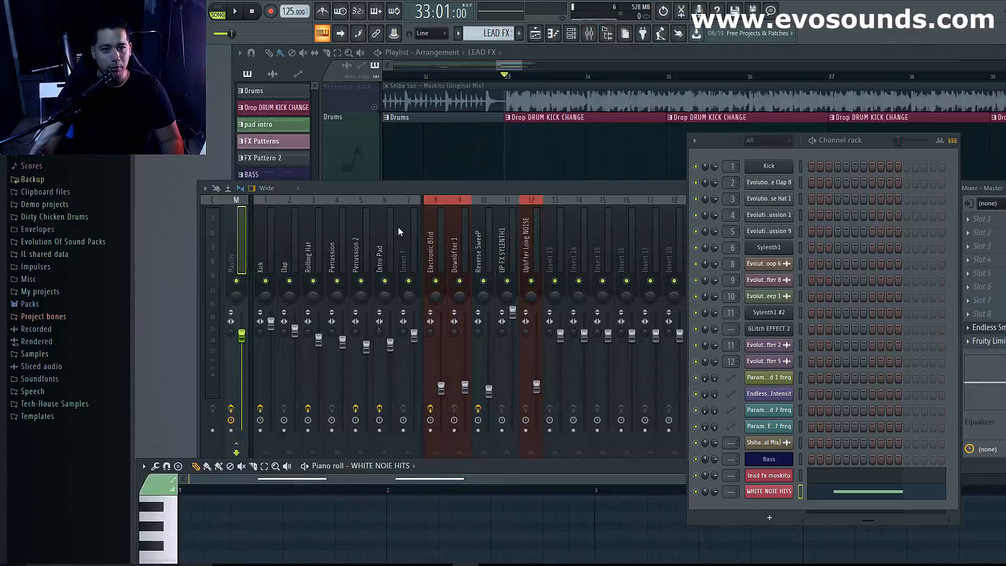
left_click(359, 179)
left_click(214, 449)
left_click_drag(415, 195, 458, 432)
scroll(561, 363, "down", 4)
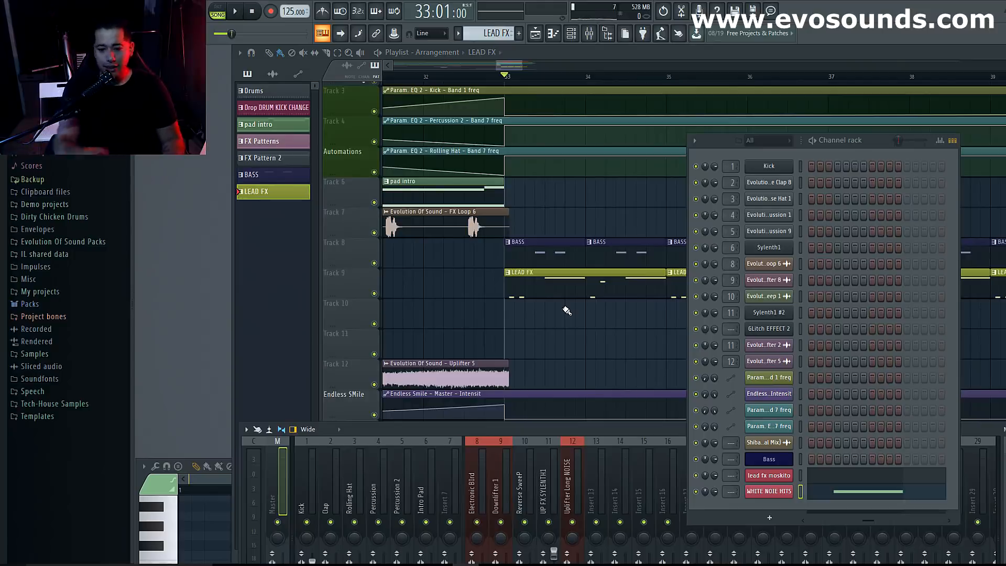
left_click_drag(444, 429, 444, 227)
Close the reopened WHITE NOIE HITS synth, route the FX Loop 6 channel to mixer track 13 and play back the drop.
left_click(772, 492)
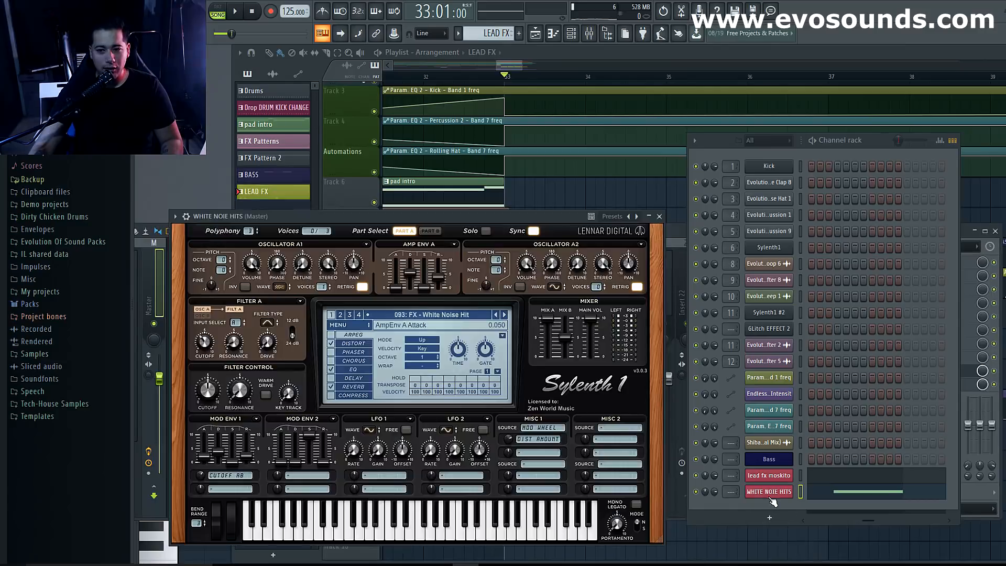
left_click(659, 216)
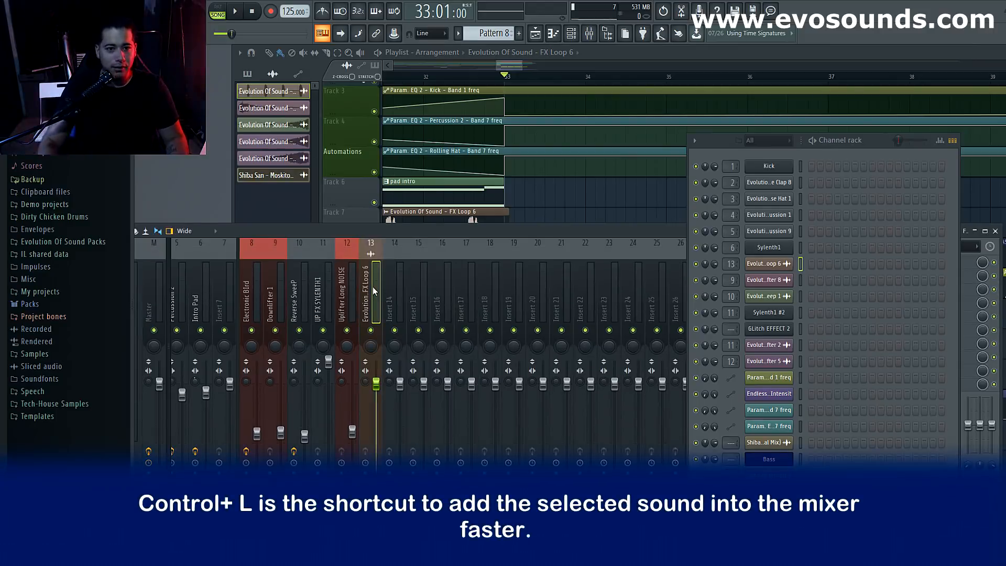
key("space")
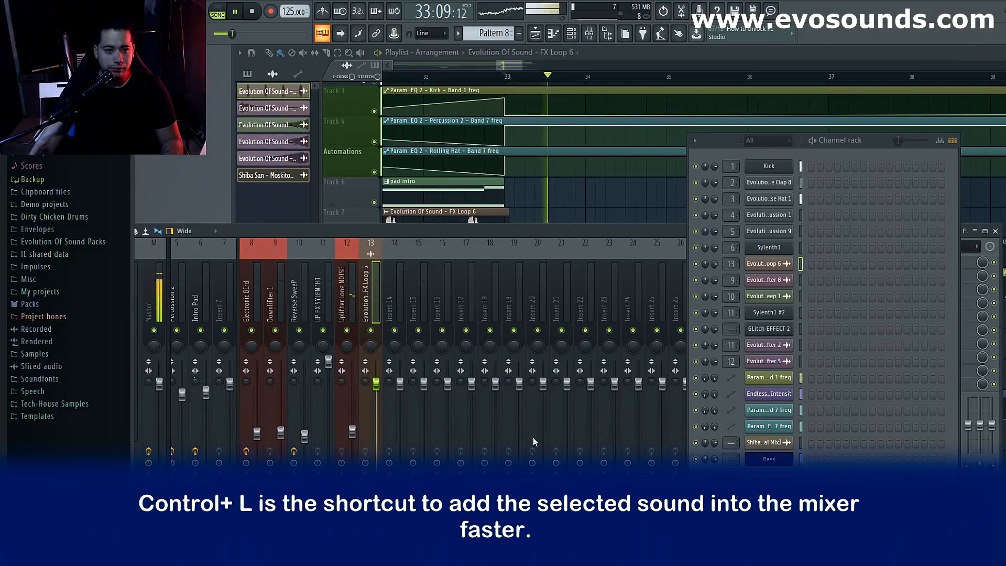
key("space")
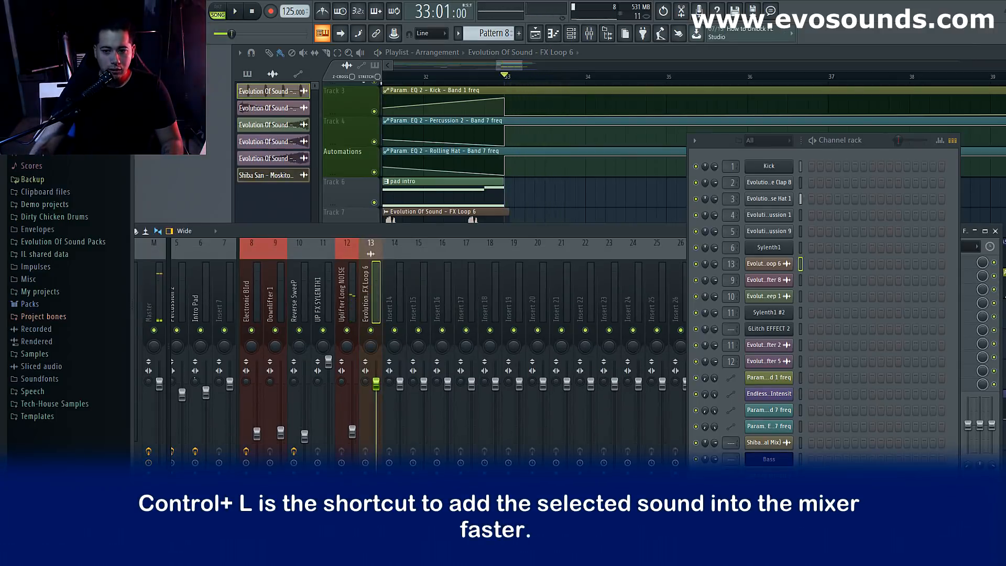
Route the selected WHITE NOIE HITS channel to mixer track 13 and play back the drop from bar 33.
right_click(369, 298)
mouse_move(404, 331)
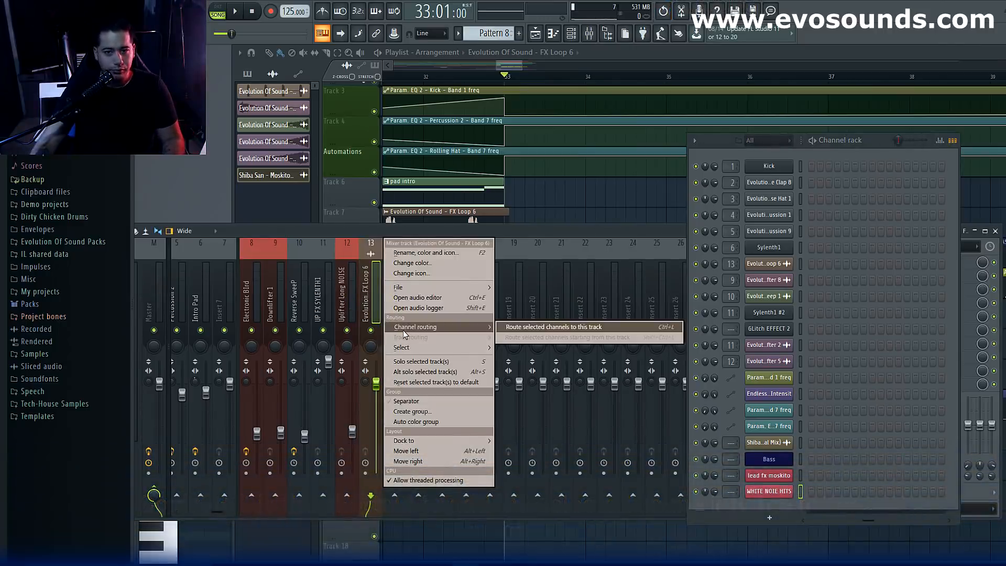
left_click(555, 326)
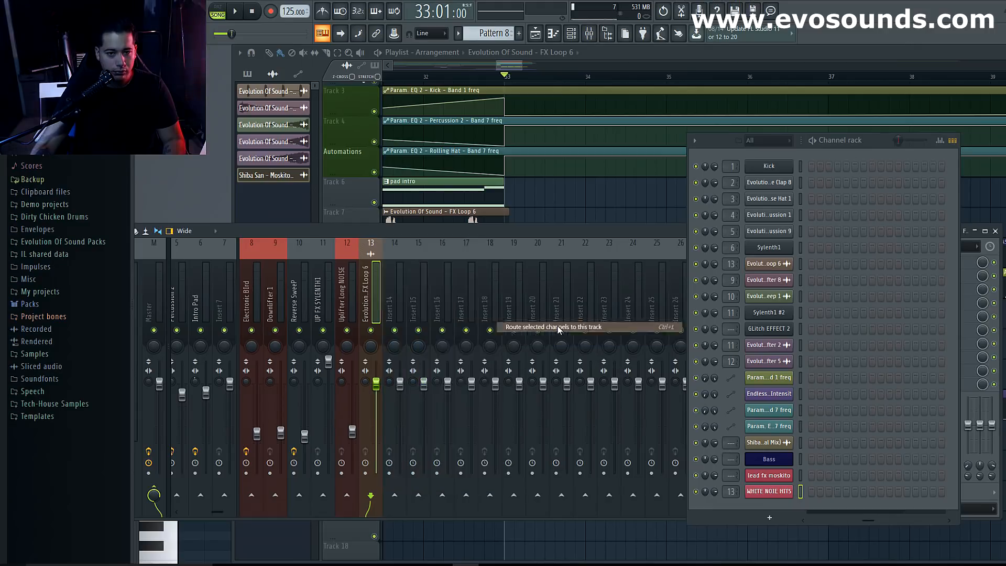
key("space")
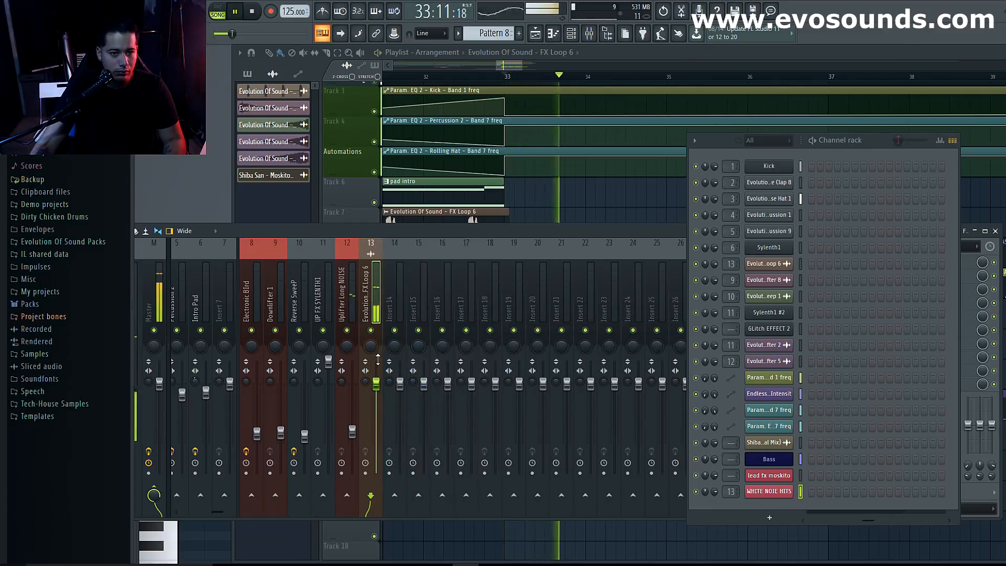
key("space")
key("space")
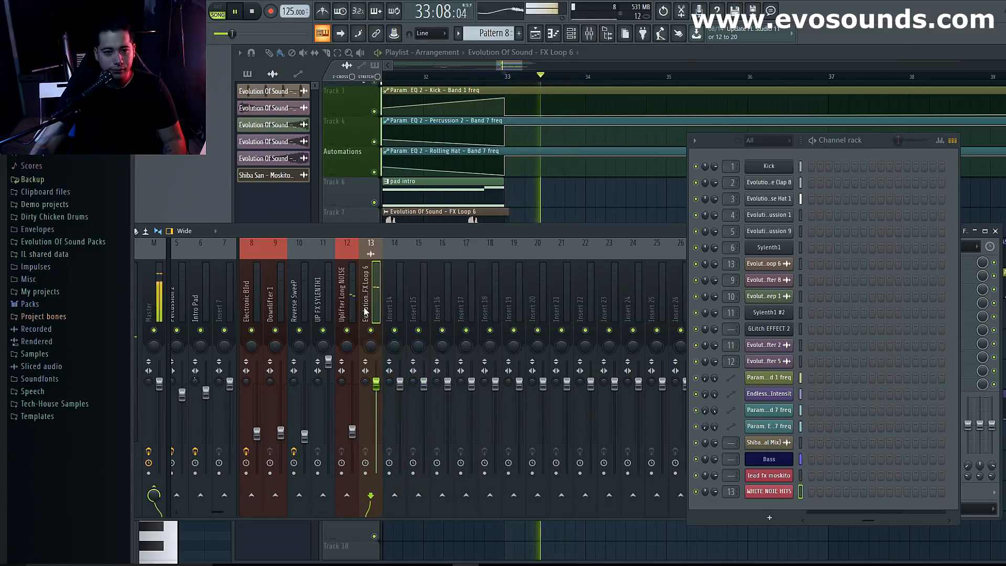
key("space")
Rename mixer track 13 as WHITE NOISE HIT.
double_click(366, 311)
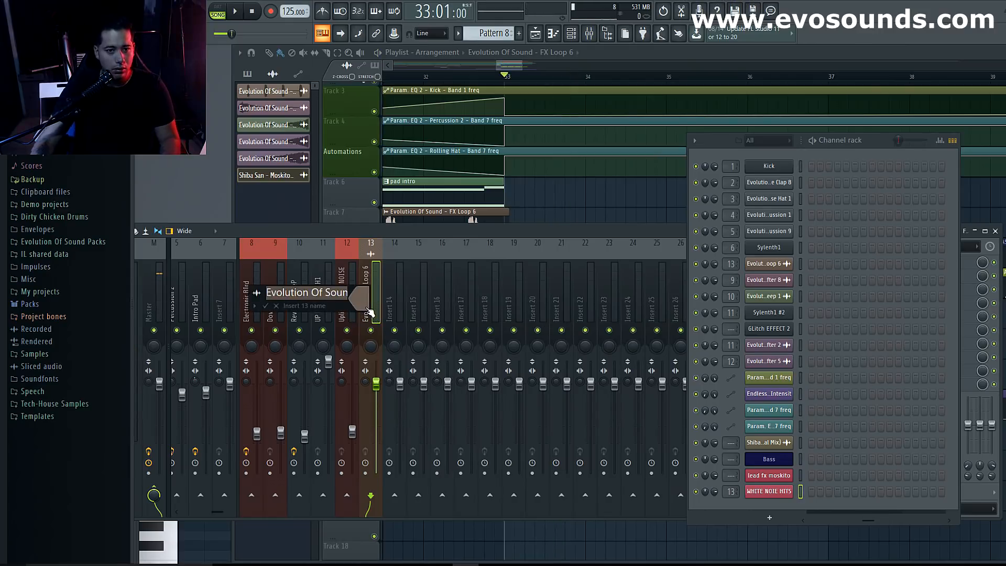
type("WHITE NOISE")
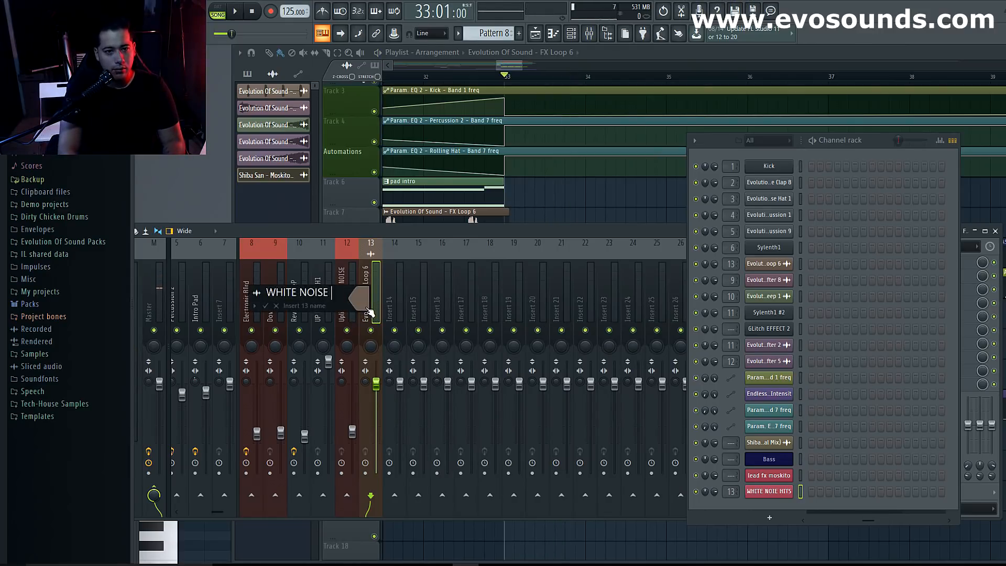
type(" HIT")
key("Return")
Colour the WHITE NOISE HIT mixer track red and lower its volume slightly during playback of the drop.
right_click(366, 311)
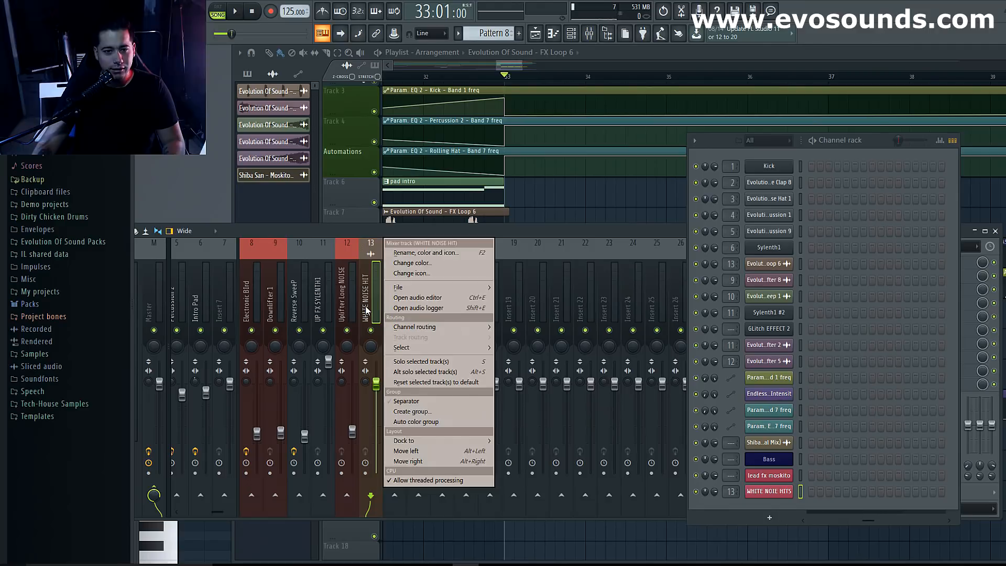
left_click(426, 252)
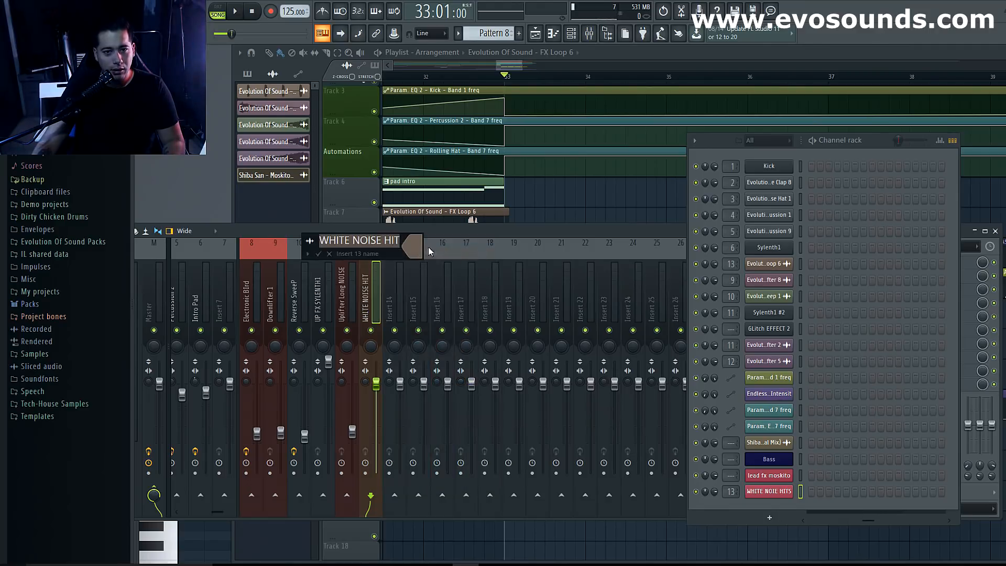
left_click(418, 251)
left_click(427, 335)
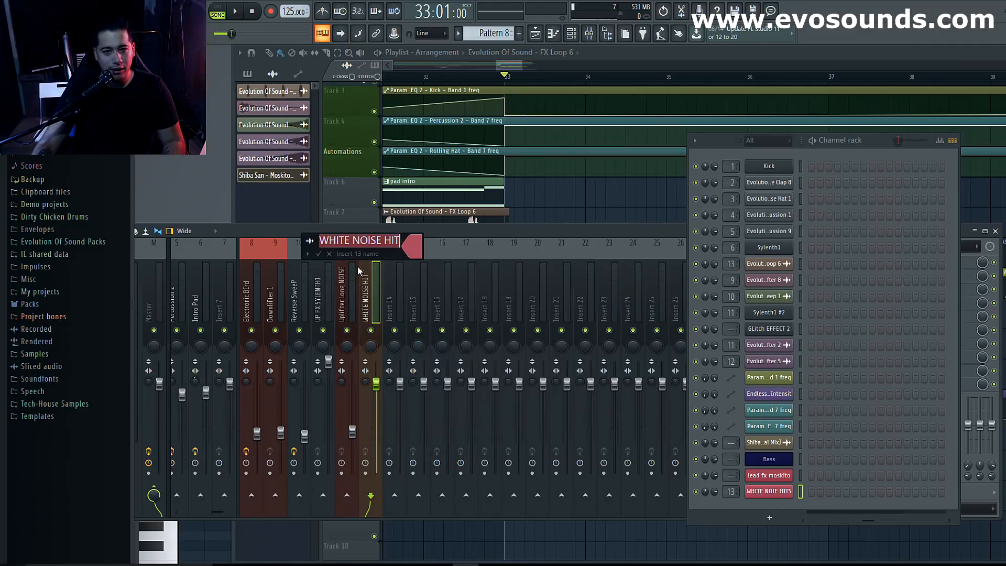
left_click(318, 253)
key("space")
key("space")
key("space")
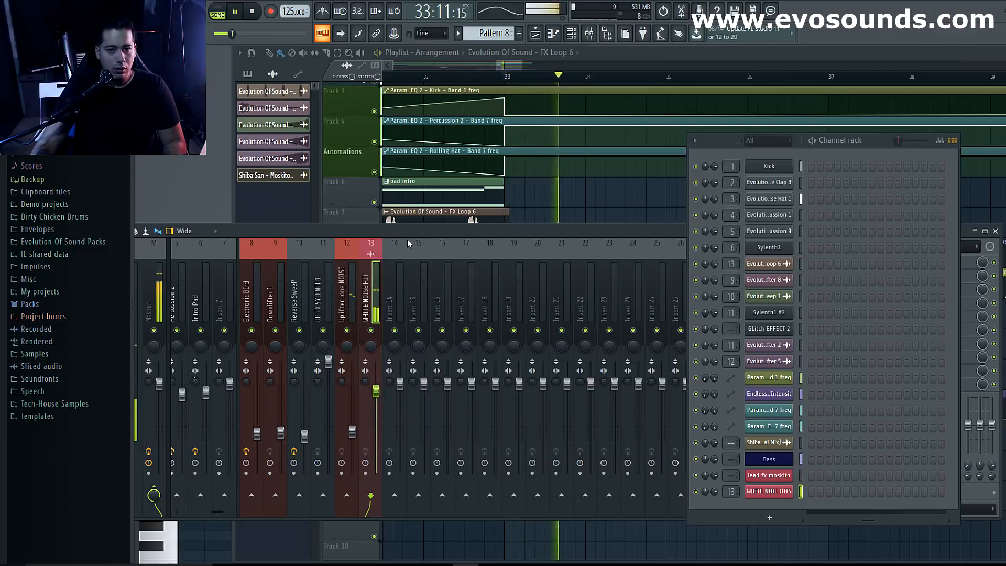
key("space")
Move the mixer and channel rack so the effect slots are accessible, and load Fruity Reeverb 2 in slot 1 of WHITE NOISE HIT.
left_click_drag(482, 234, 449, 171)
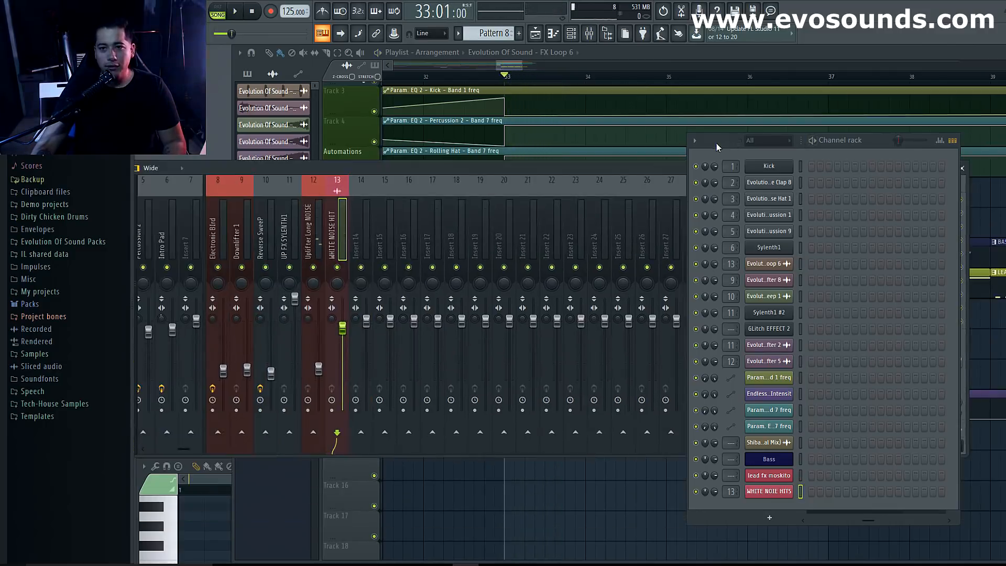
left_click_drag(716, 143, 955, 334)
left_click(877, 198)
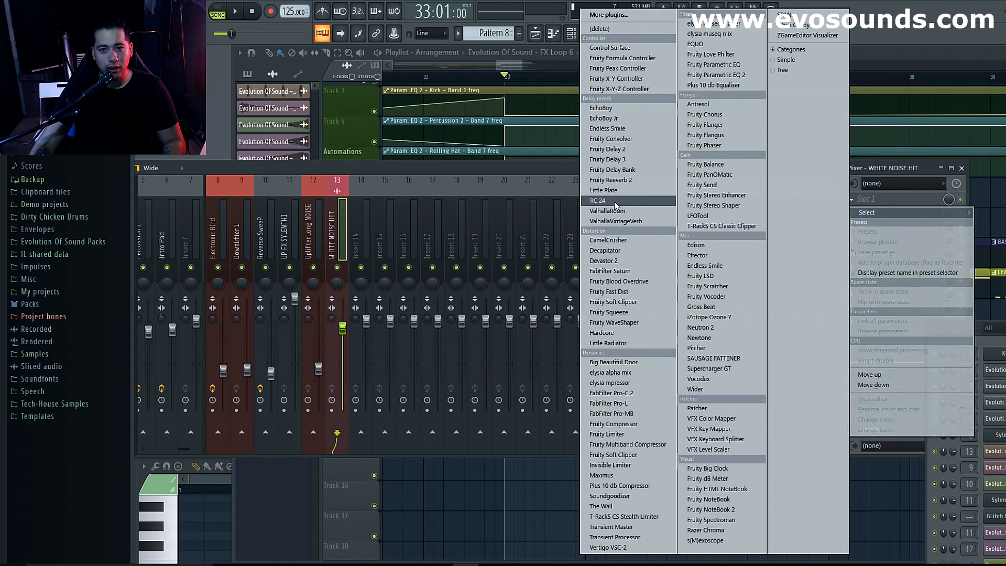
left_click(617, 183)
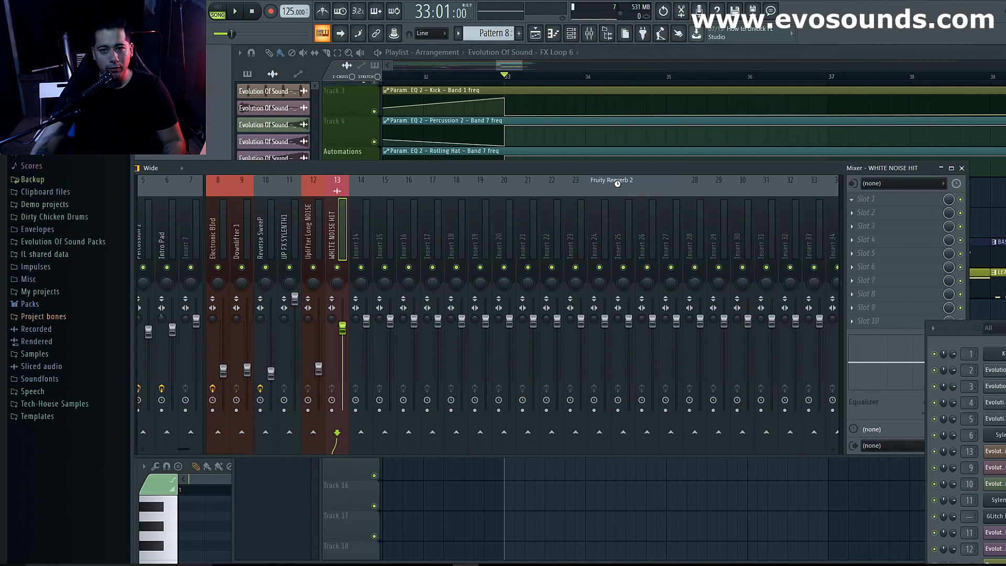
Play back the drop, lower the reverb's dry level and move the Fruity Reeverb 2 window toward the middle of the mixer.
key("space")
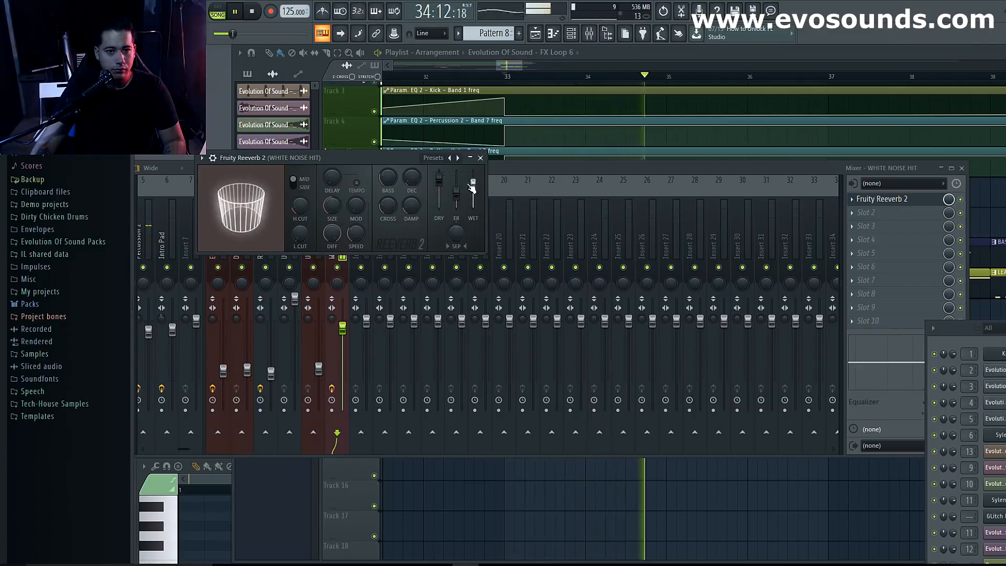
key("space")
left_click_drag(440, 178, 444, 200)
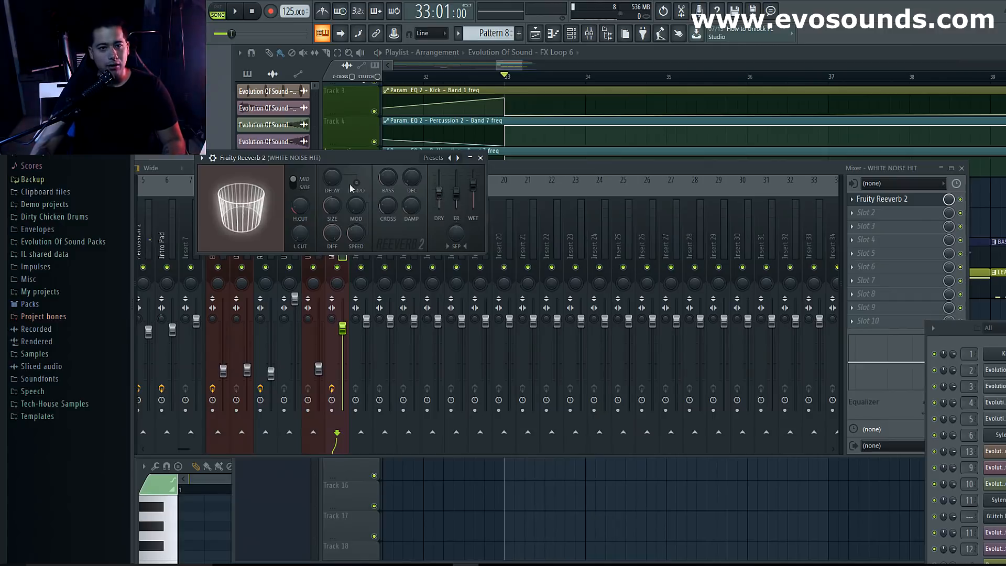
left_click_drag(328, 156, 431, 253)
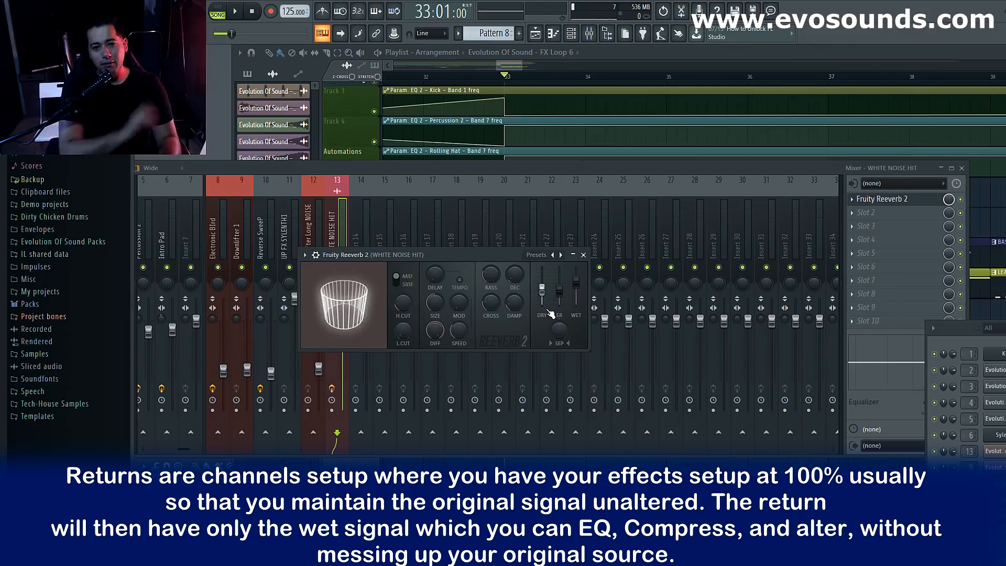
left_click_drag(445, 256, 448, 253)
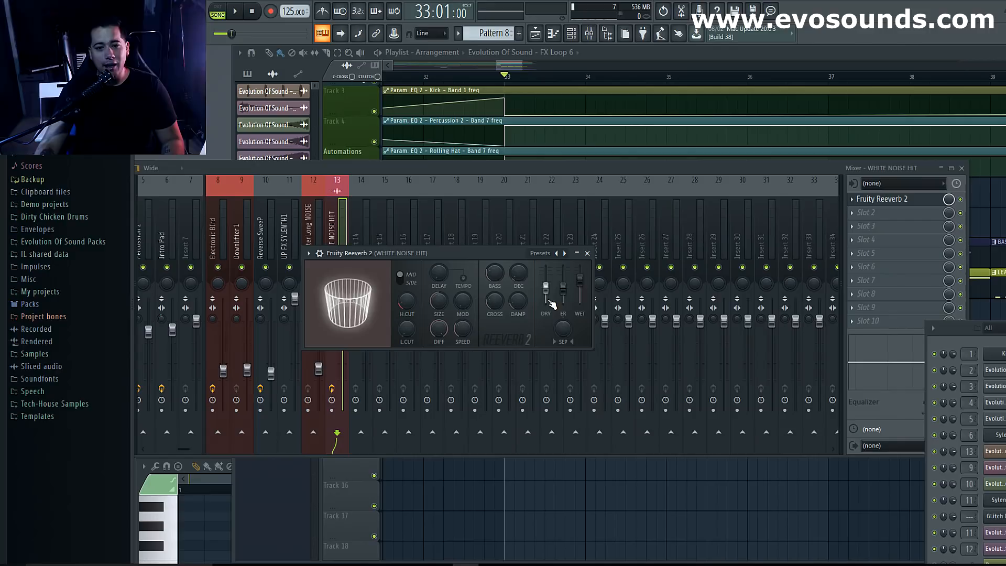
Rebalance the reverb's wet and dry levels, ending on a reduced dry level, and reopen Fruity Reeverb 2 for a playback check.
left_click_drag(580, 299, 580, 273)
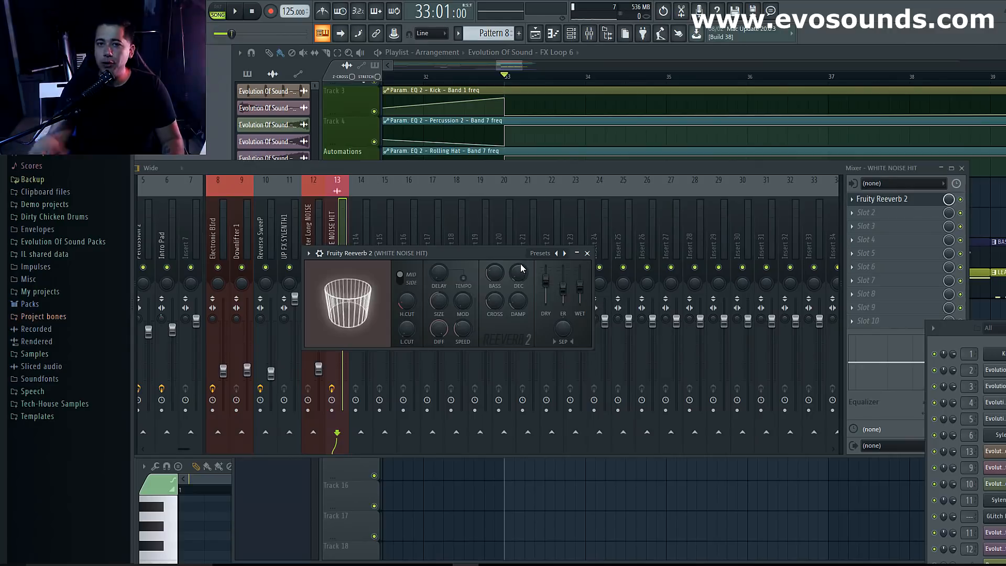
key("space")
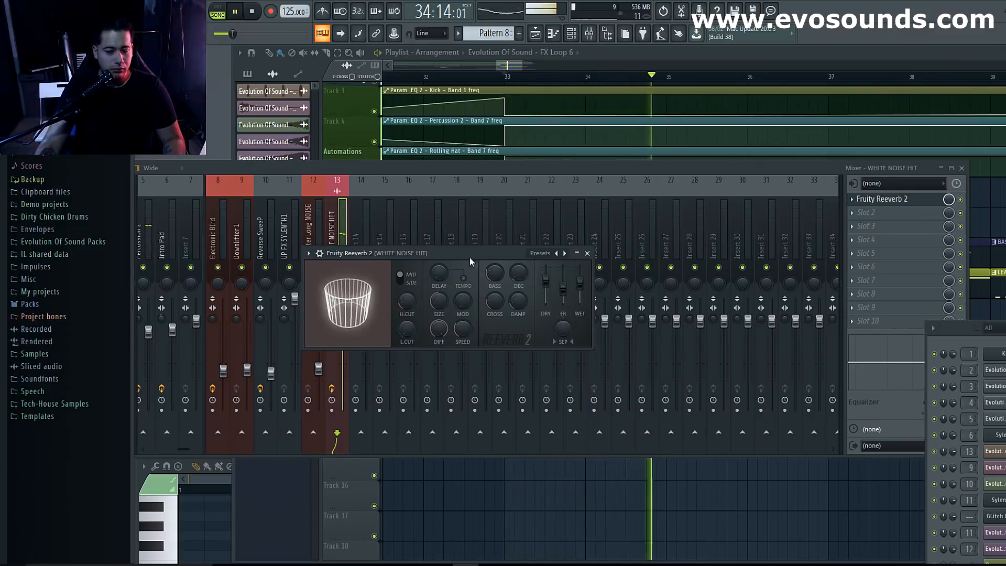
left_click_drag(545, 280, 549, 292)
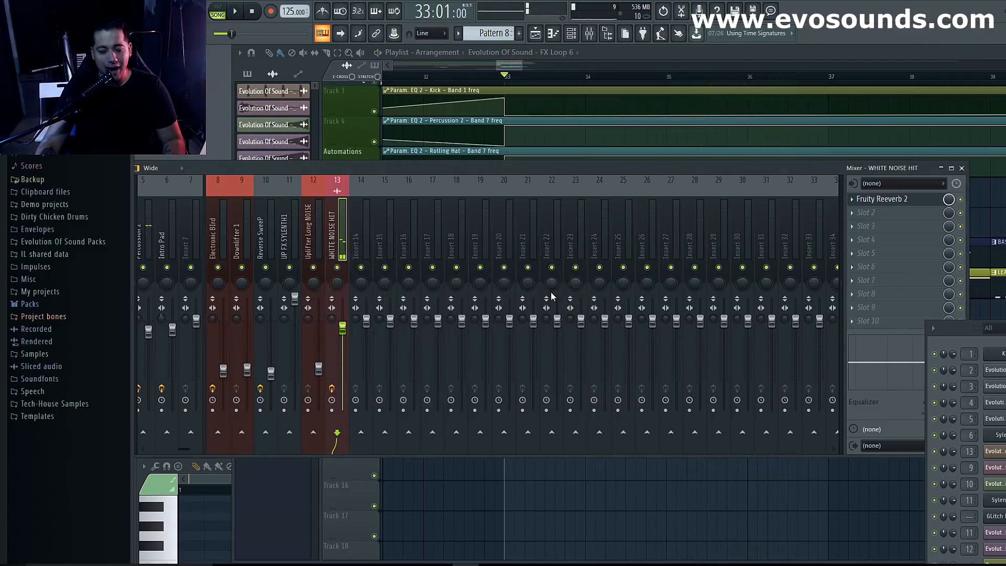
left_click(924, 202)
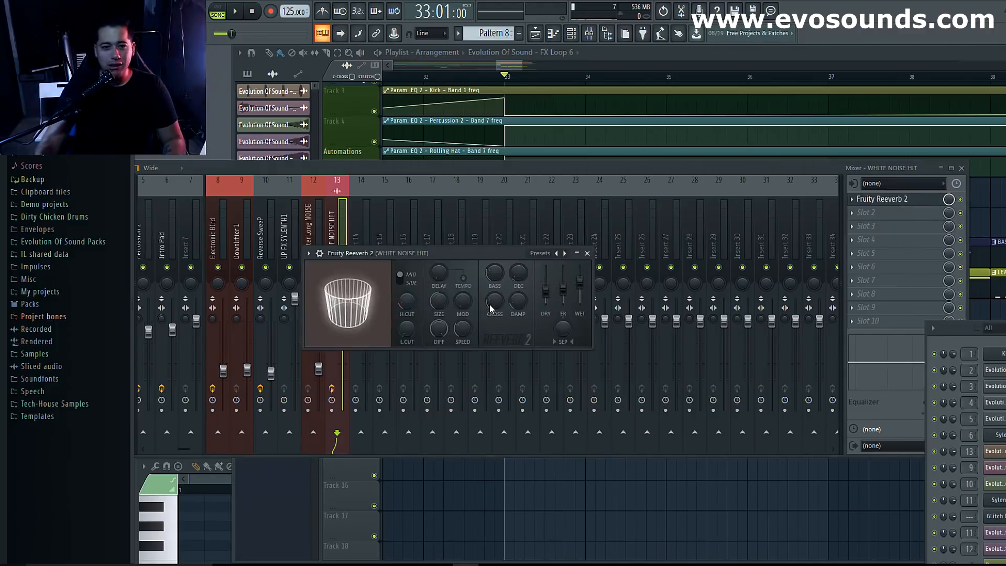
key("space")
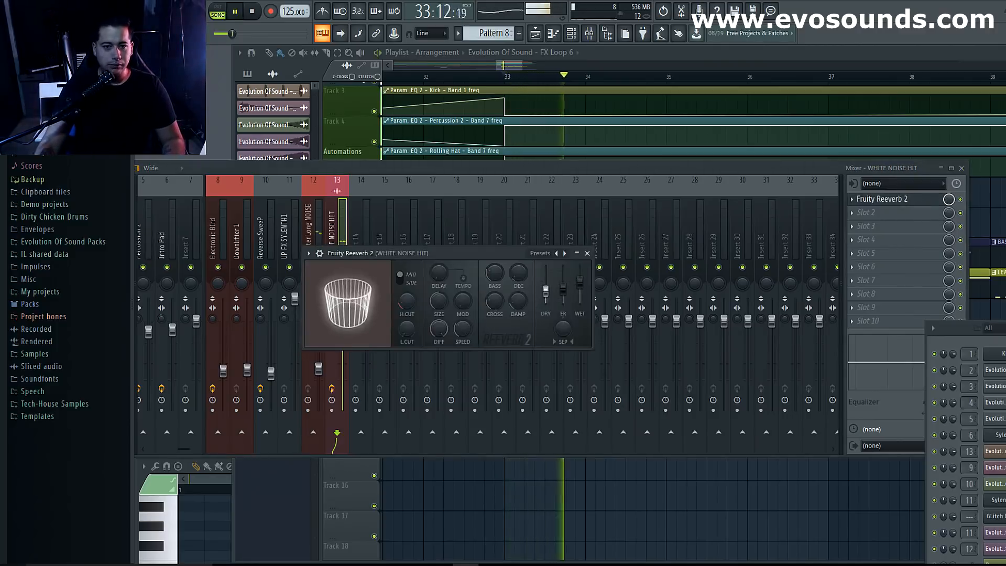
key("space")
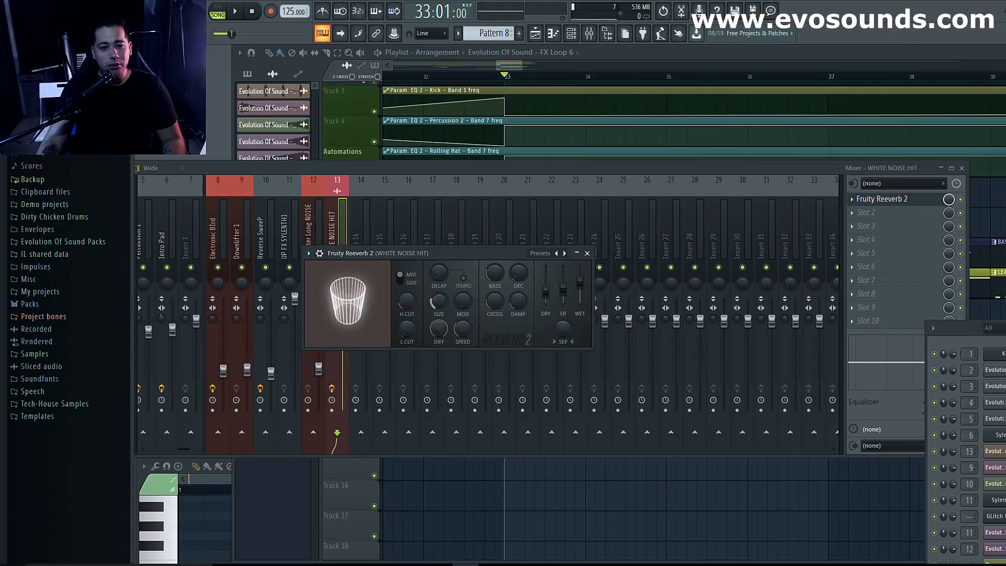
Try smaller room sizes in Fruity Reeverb 2 and raise the size again during playback.
mouse_move(439, 301)
left_mouse_down()
mouse_move(439, 280)
mouse_move(438, 309)
left_mouse_up()
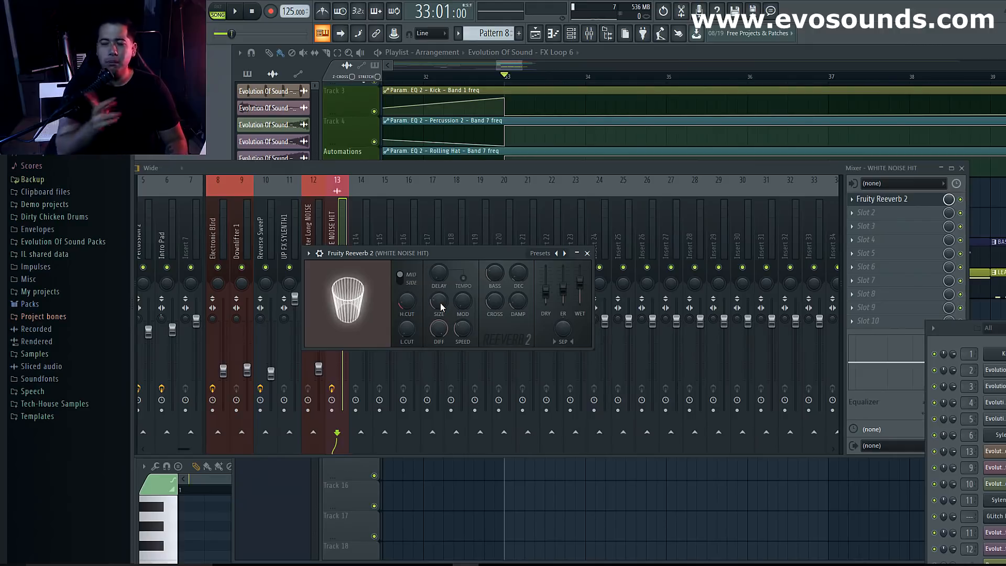
left_click_drag(441, 307, 441, 328)
key("space")
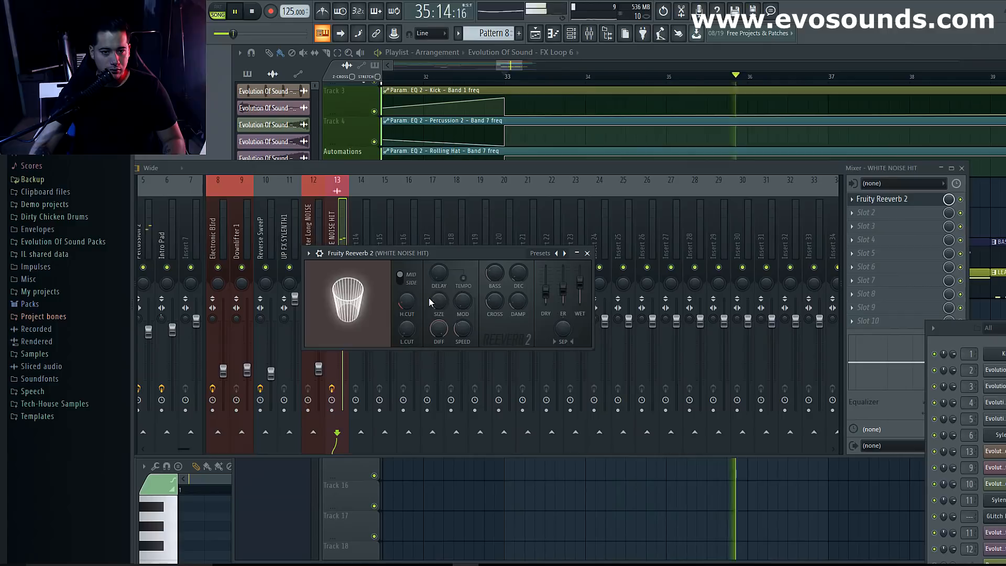
left_click_drag(436, 301, 436, 280)
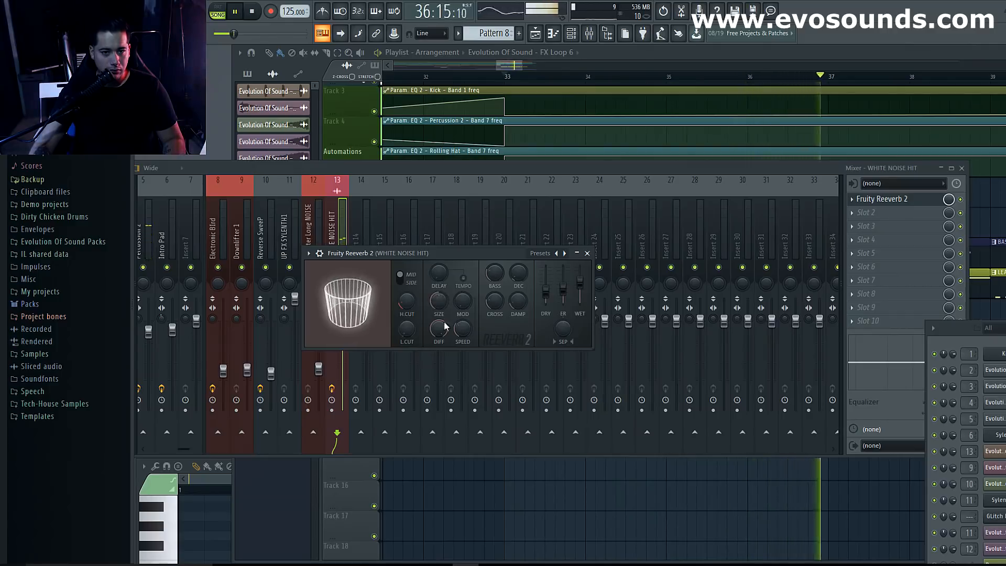
Lower the reverb's modulation speed and fine-tune its delay while playing back the drop.
left_click_drag(462, 329, 464, 354)
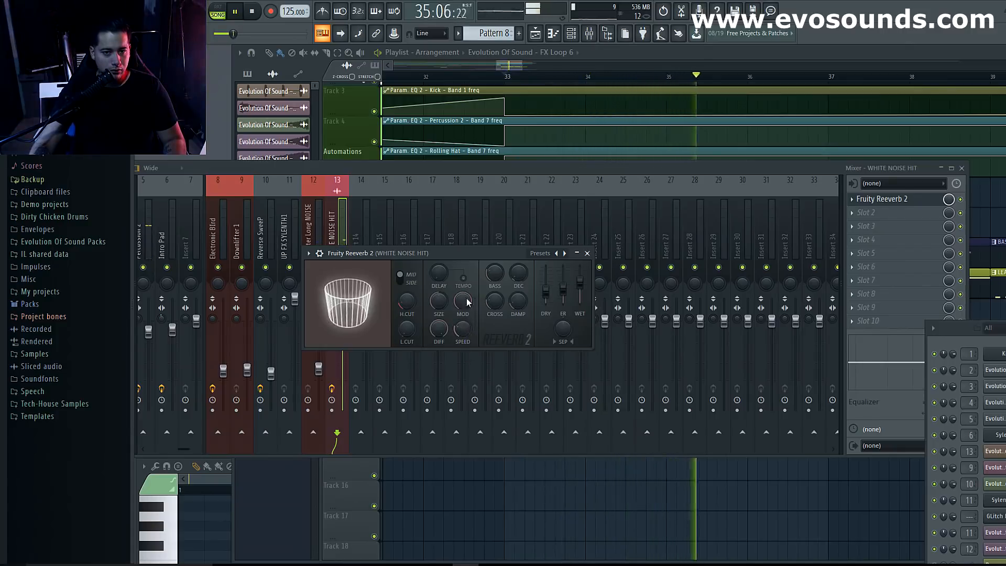
key("space")
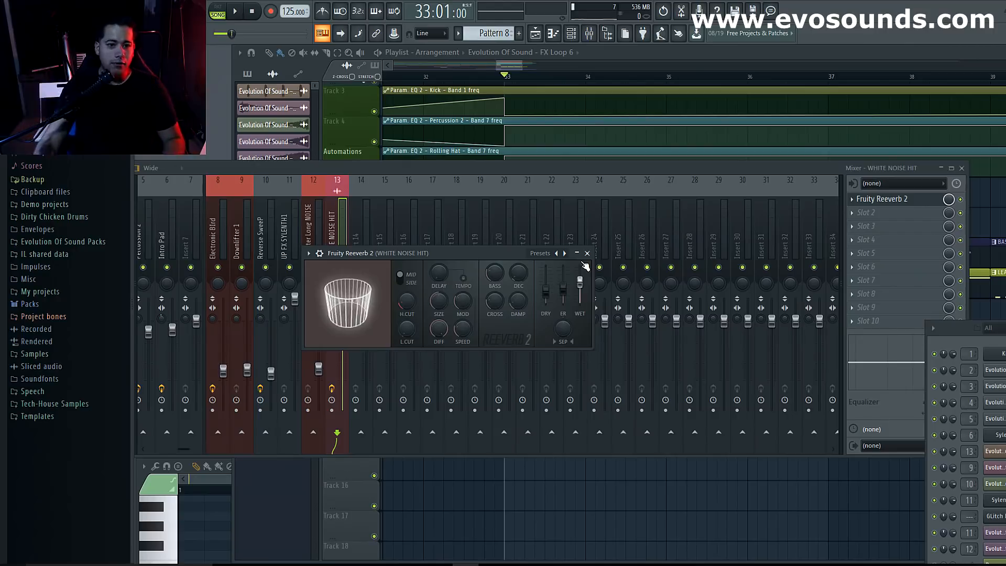
key("space")
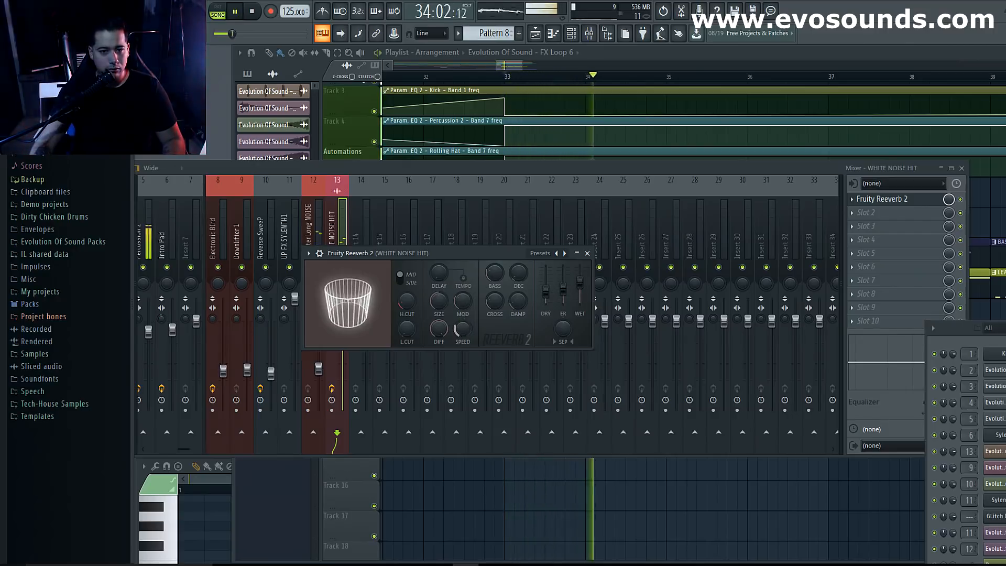
mouse_move(445, 279)
left_mouse_down()
mouse_move(445, 257)
mouse_move(445, 283)
left_mouse_up()
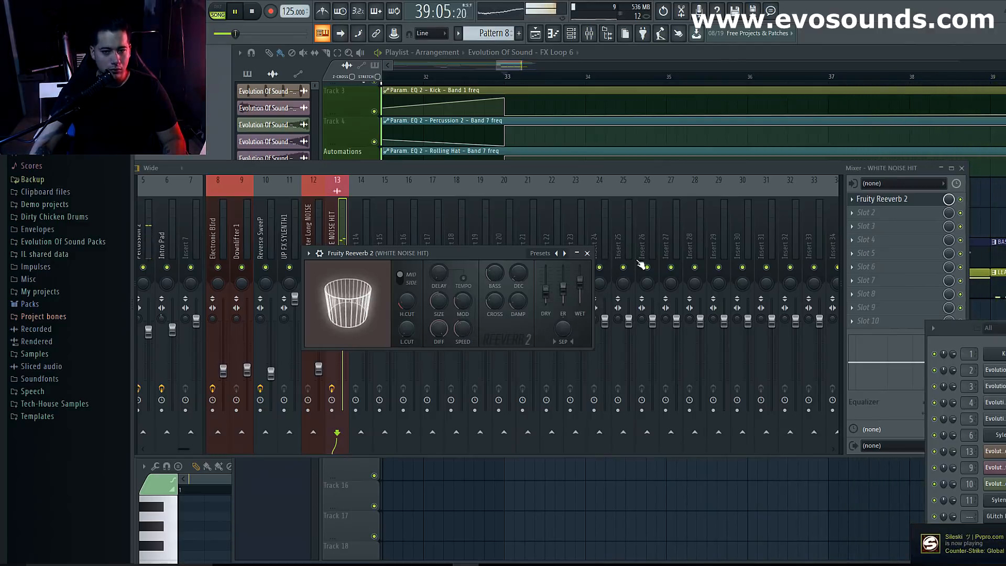
key("space")
Load Fruity Parametric EQ 2 in slot 2 of the WHITE NOISE HIT mixer track.
left_click(867, 213)
mouse_move(867, 226)
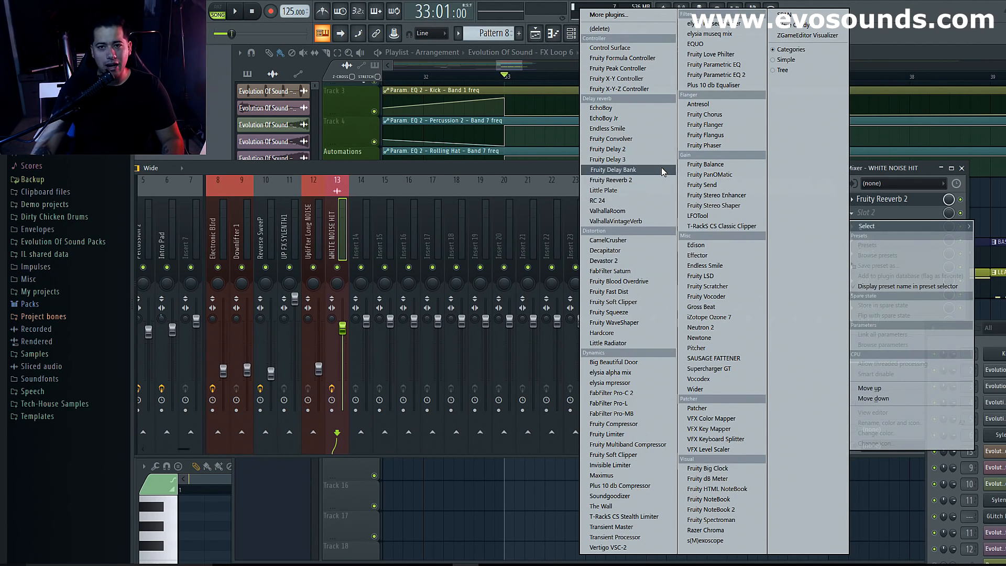
left_click(714, 75)
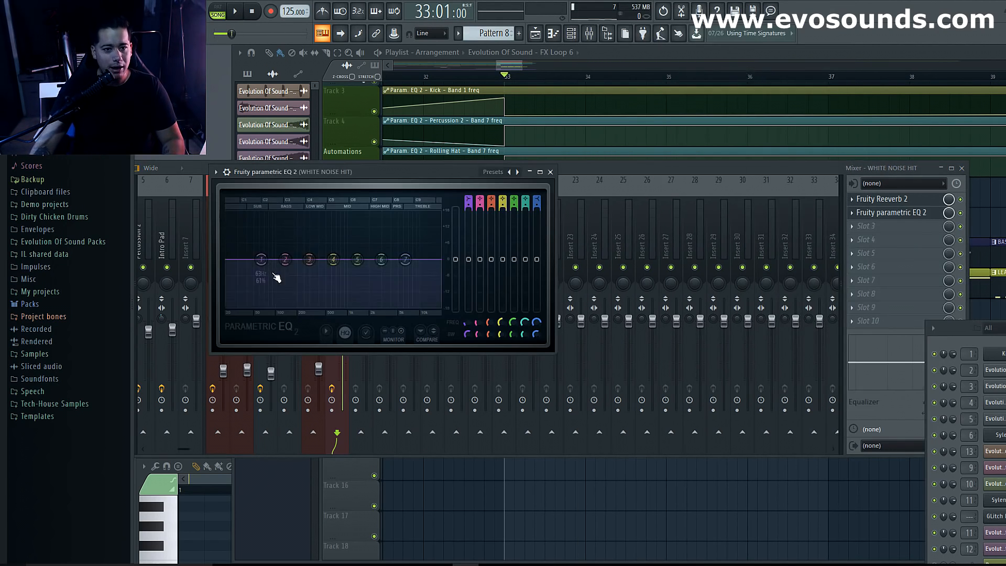
Cut the lows with EQ band 1 and dip the highs around 8 kHz with bands 4 and 7, checking against playback.
key("space")
left_click_drag(261, 282, 308, 306)
key("space")
left_click_drag(333, 260, 413, 275)
key("space")
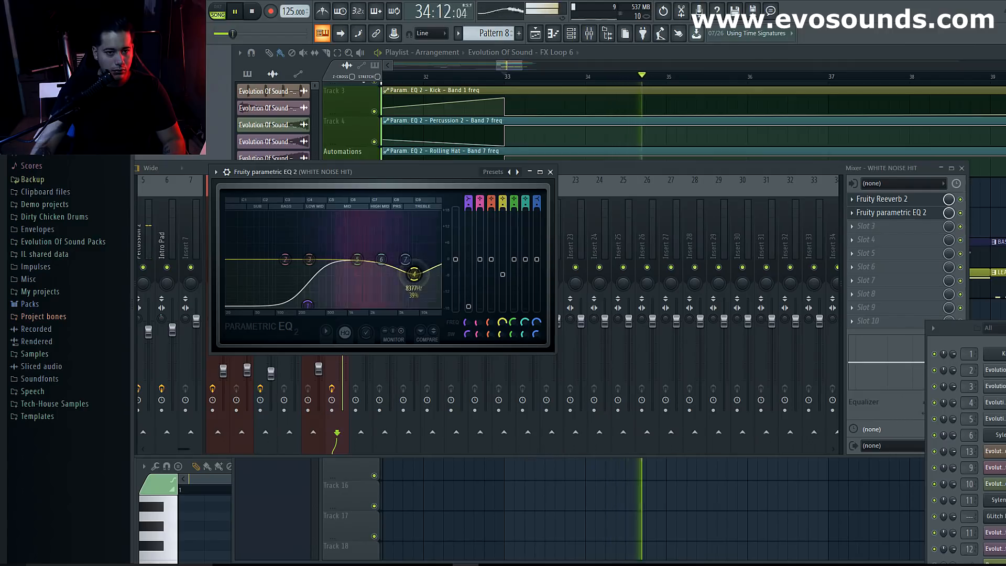
key("space")
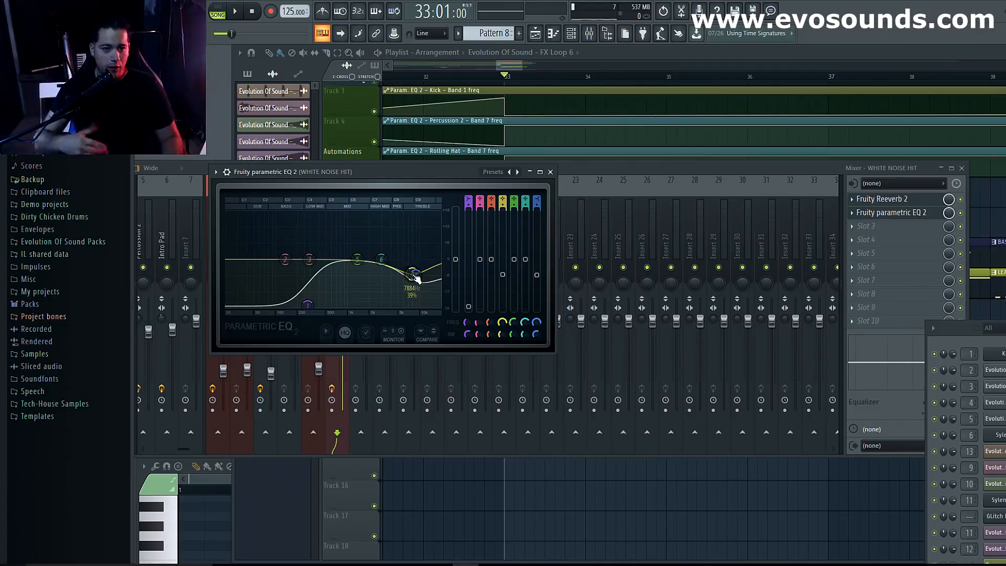
key("space")
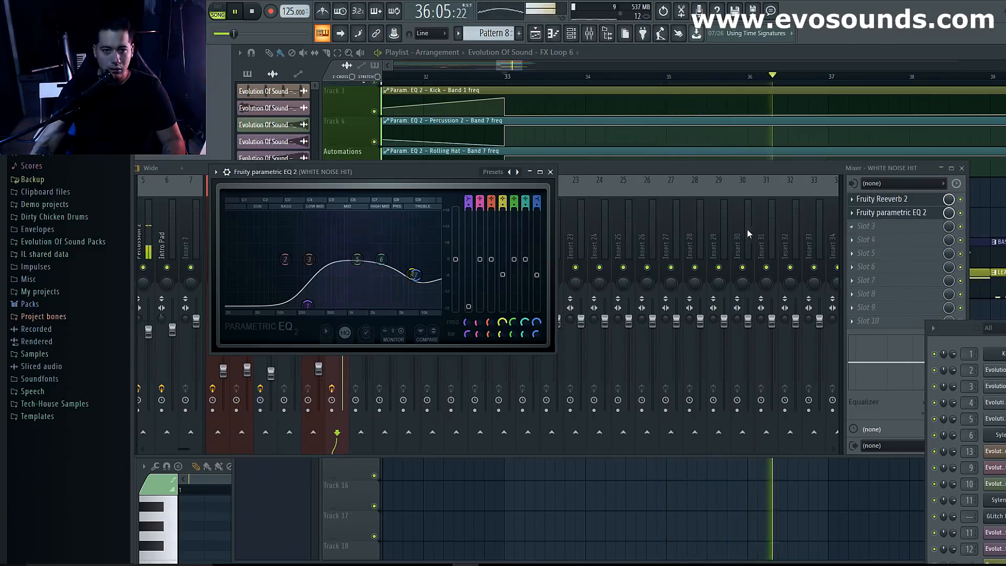
Check the reverb on the WHITE NOISE HIT track, stop playback and uncover the drop clips in the playlist.
left_click(902, 200)
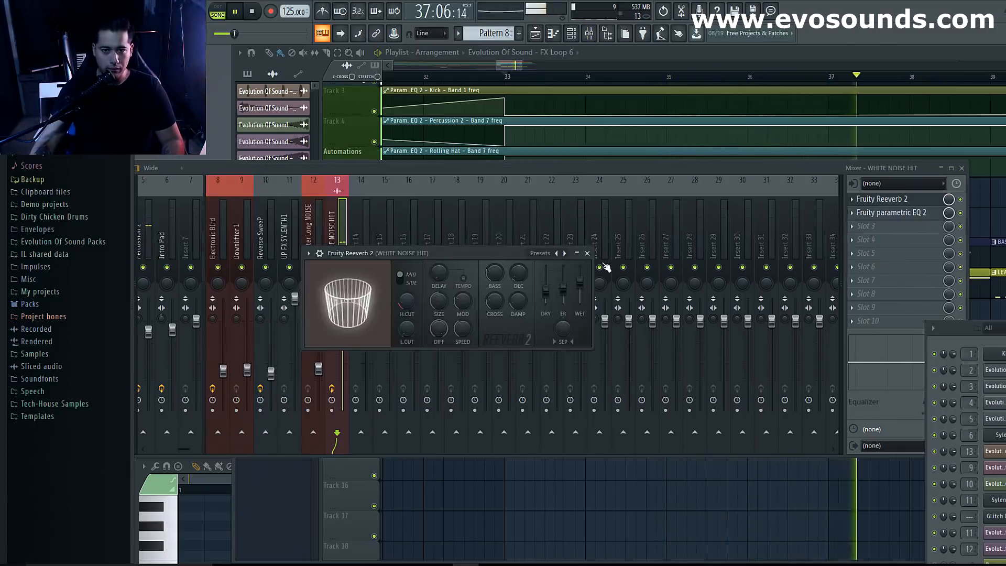
left_click(587, 254)
key("space")
left_click_drag(779, 173, 813, 337)
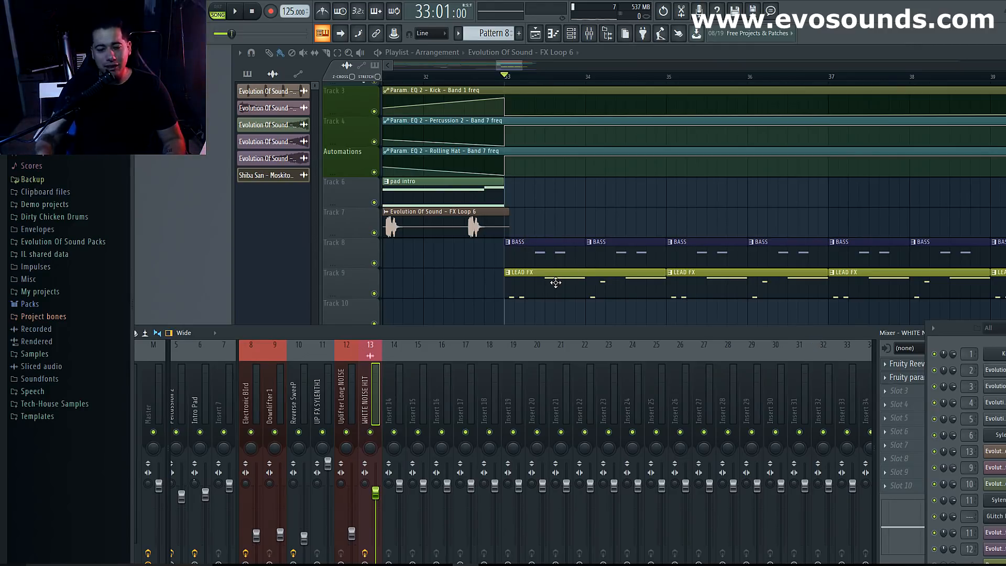
left_click_drag(601, 335, 517, 234)
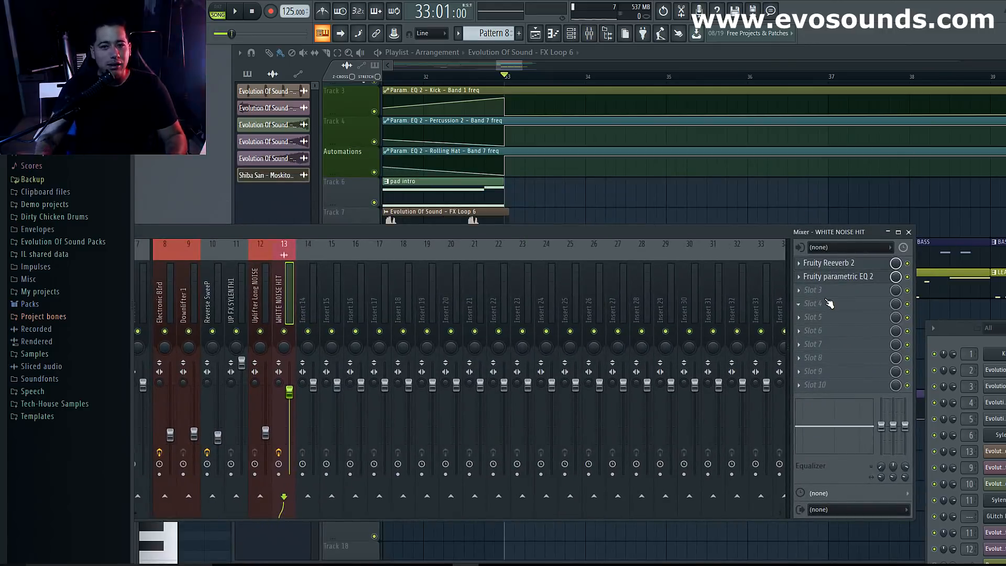
left_click_drag(713, 227, 729, 429)
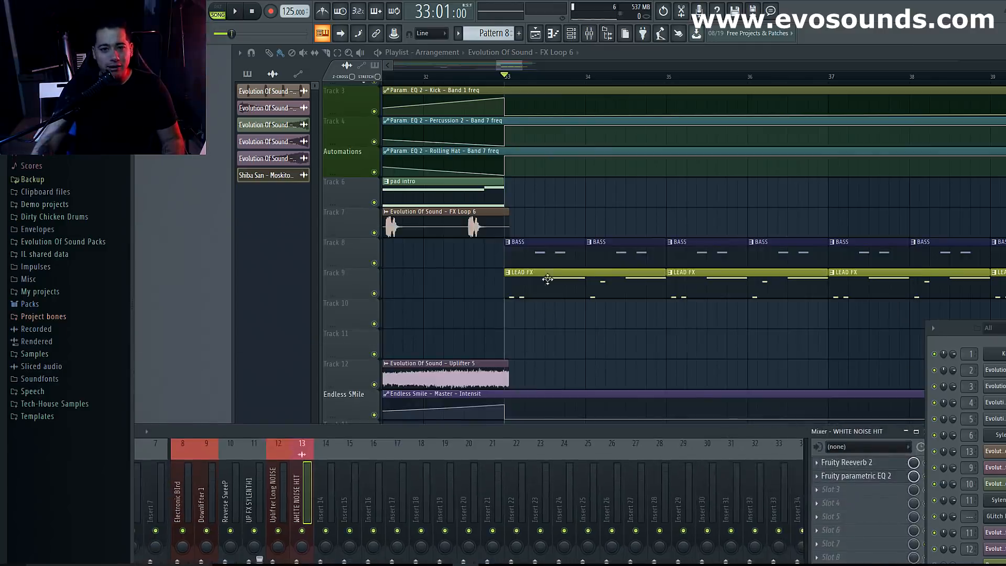
Select the LEAD FX pattern and route the lead fx moskito channel to mixer insert 14.
left_click(539, 272)
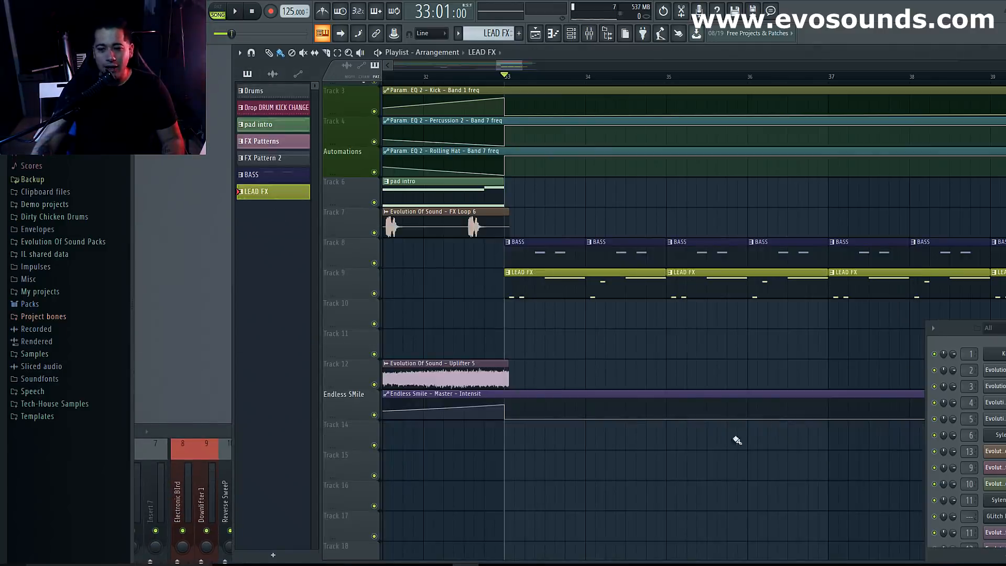
left_click_drag(183, 451, 318, 246)
left_click_drag(956, 325, 849, 198)
scroll(936, 409, "down", 5)
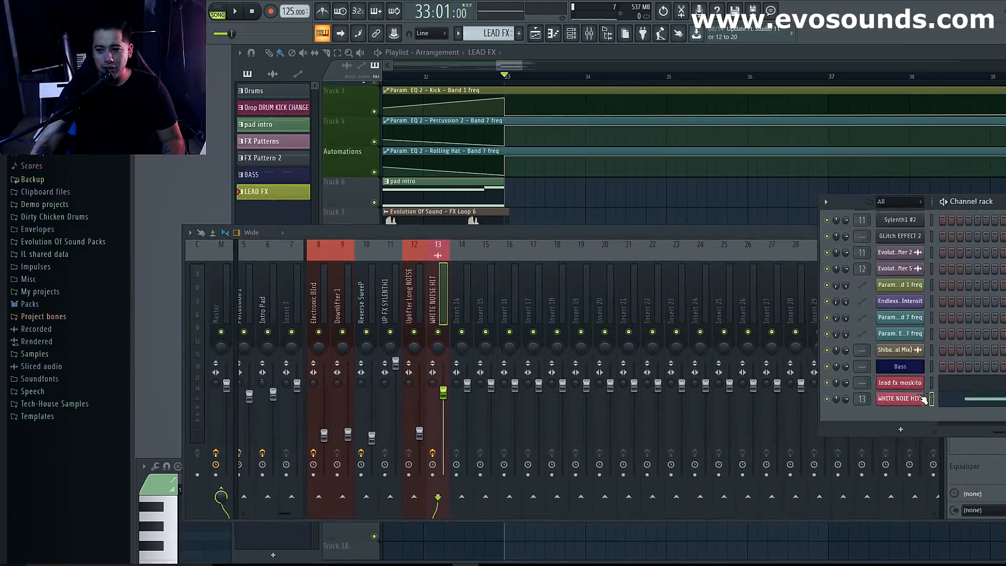
left_click(461, 297)
key("ctrl+l")
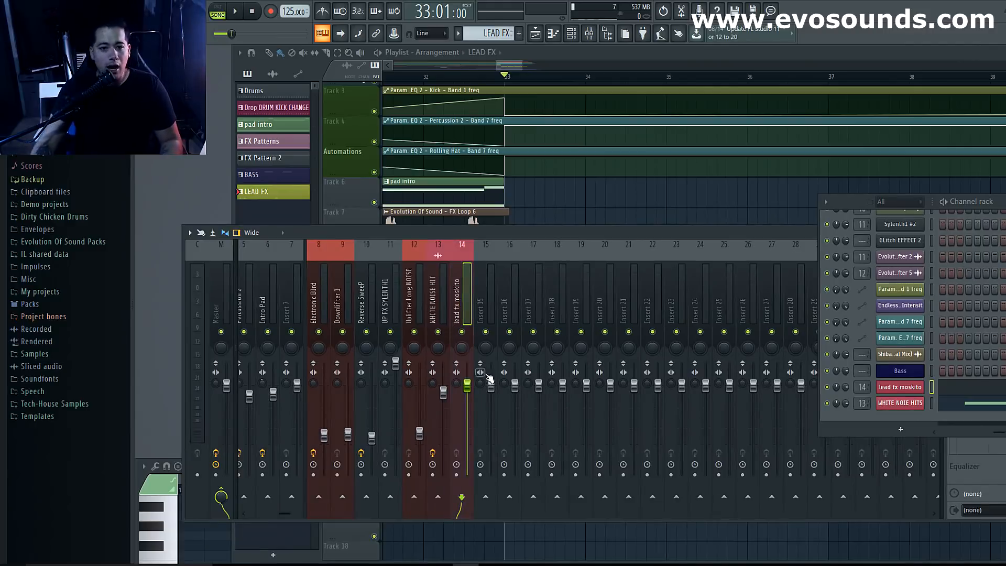
Load Fruity Reeverb 2 in slot 1 of the lead fx moskito track and lower its wet level during playback.
key("space")
key("space")
left_click_drag(534, 231, 386, 132)
left_click(791, 168)
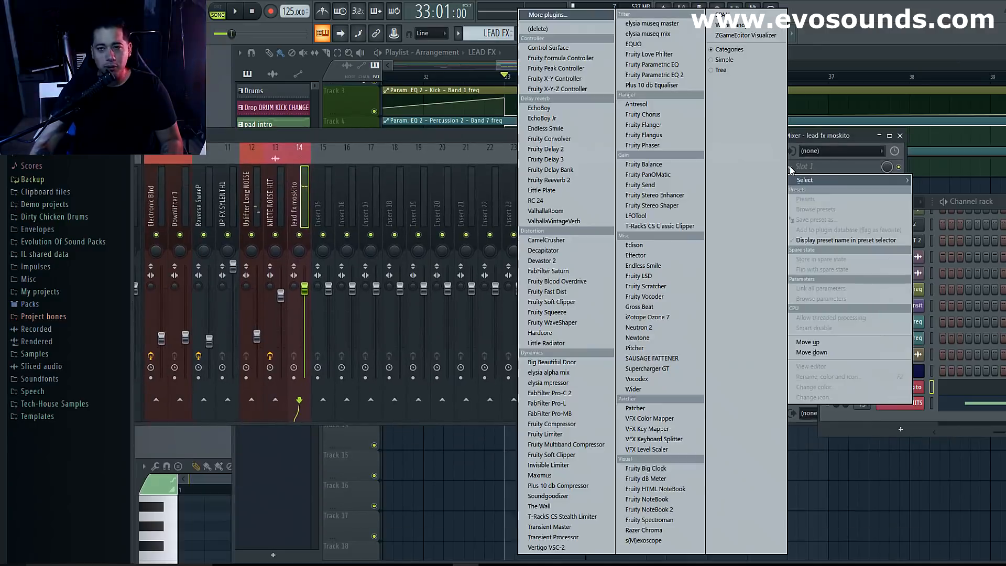
left_click(566, 181)
key("space")
left_click_drag(502, 219, 502, 227)
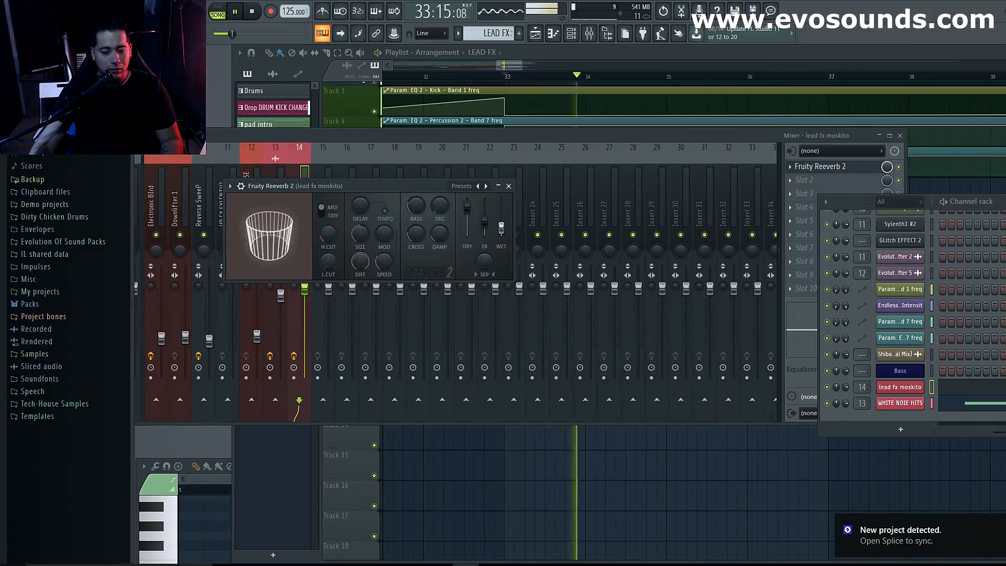
key("space")
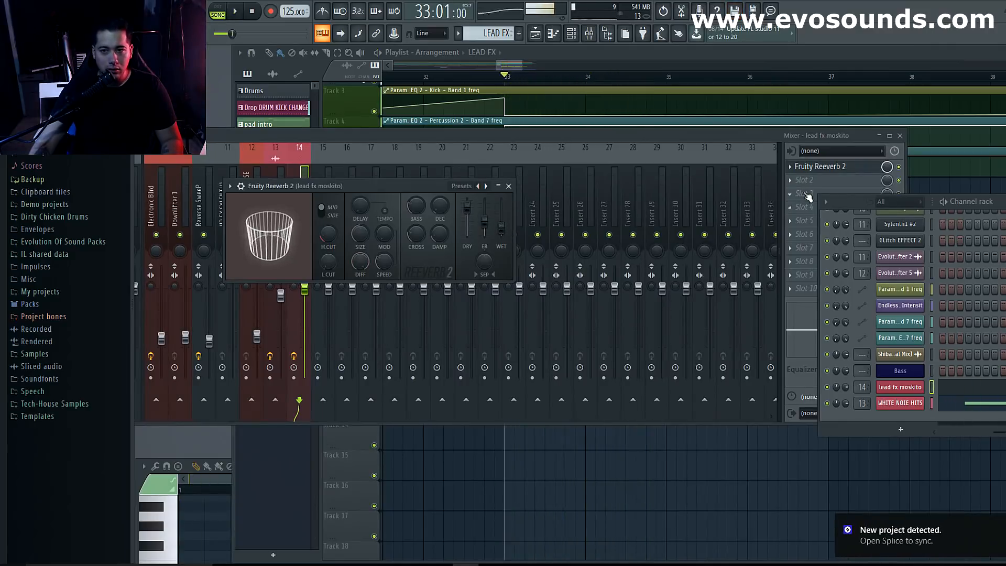
Load Fruity Parametric EQ 2 in slot 2 of the lead fx moskito track and cut the lows with band 1.
left_click(791, 191)
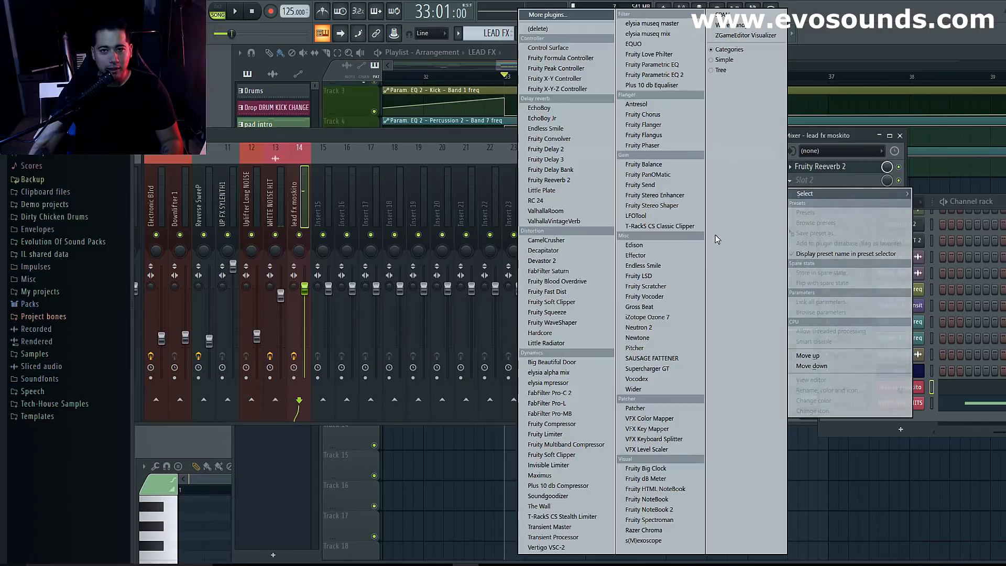
left_click(663, 75)
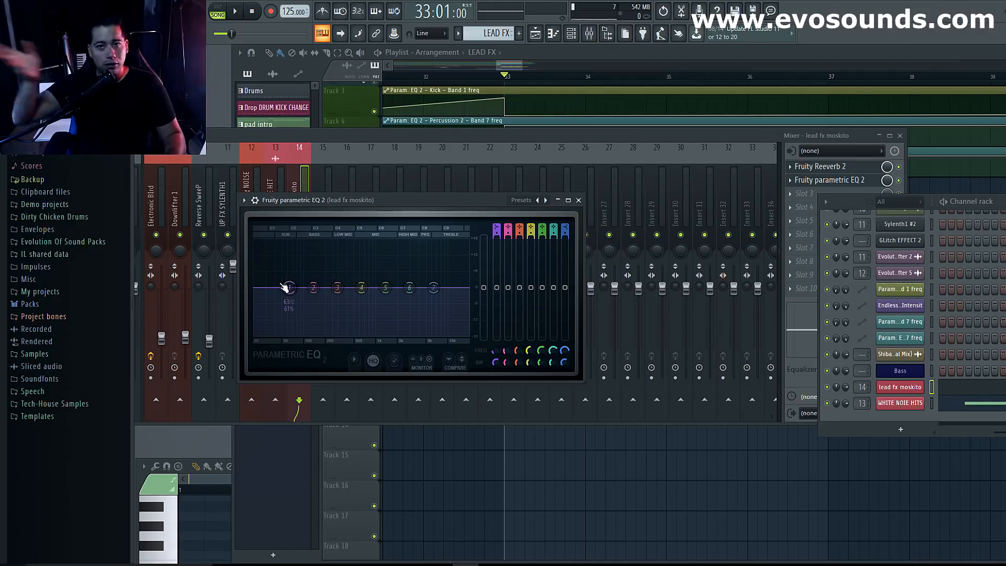
left_click_drag(288, 287, 303, 334)
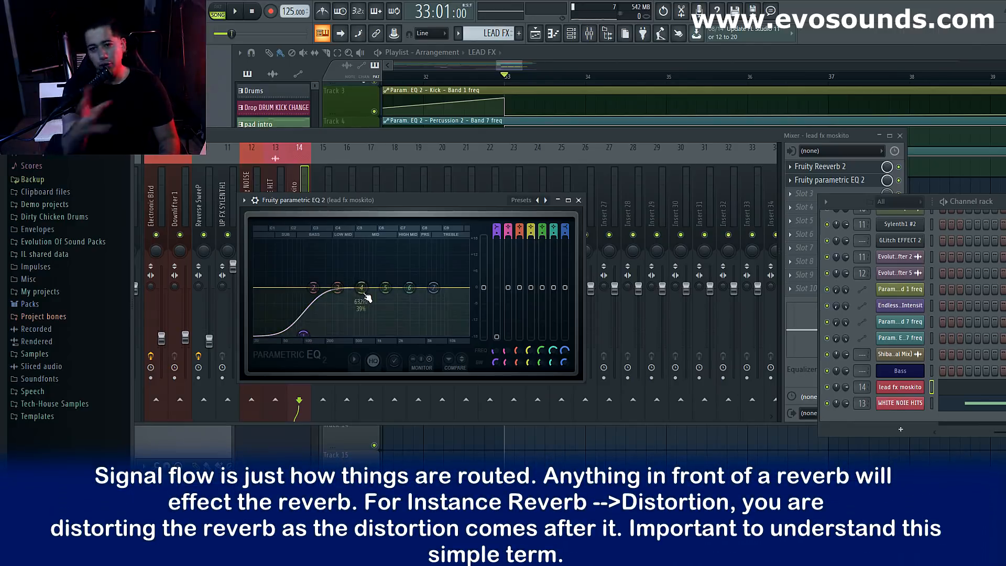
Boost the mids with EQ band 5 and the highs around 11.4 kHz with band 6 during playback, and close the effect windows.
key("space")
left_click_drag(433, 288, 376, 268)
left_click_drag(376, 268, 451, 280)
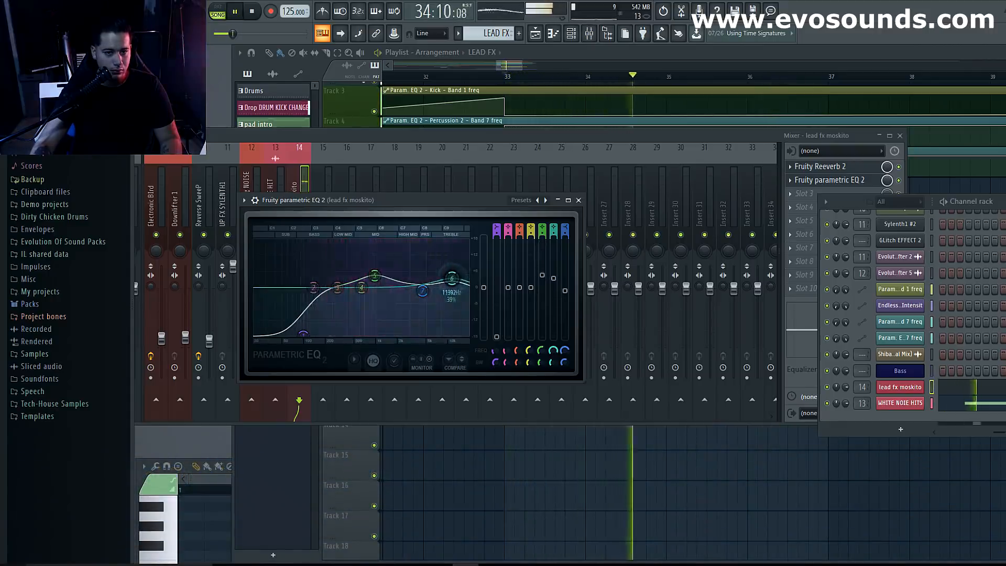
key("space")
left_click(579, 200)
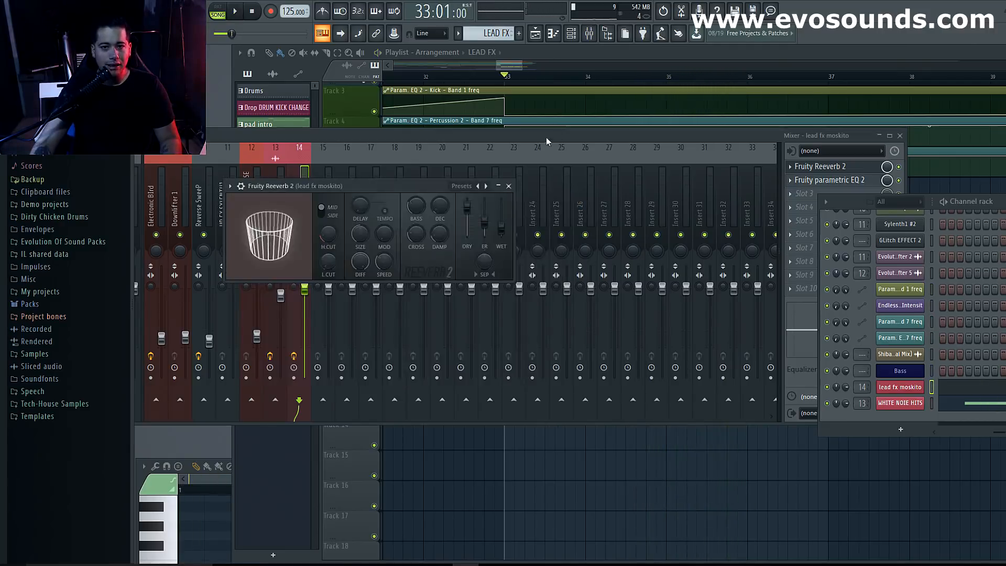
left_click(509, 185)
Load CamelCrusher in slot 3 of the lead fx moskito track and audition it briefly.
left_click_drag(812, 132, 771, 138)
left_click(765, 200)
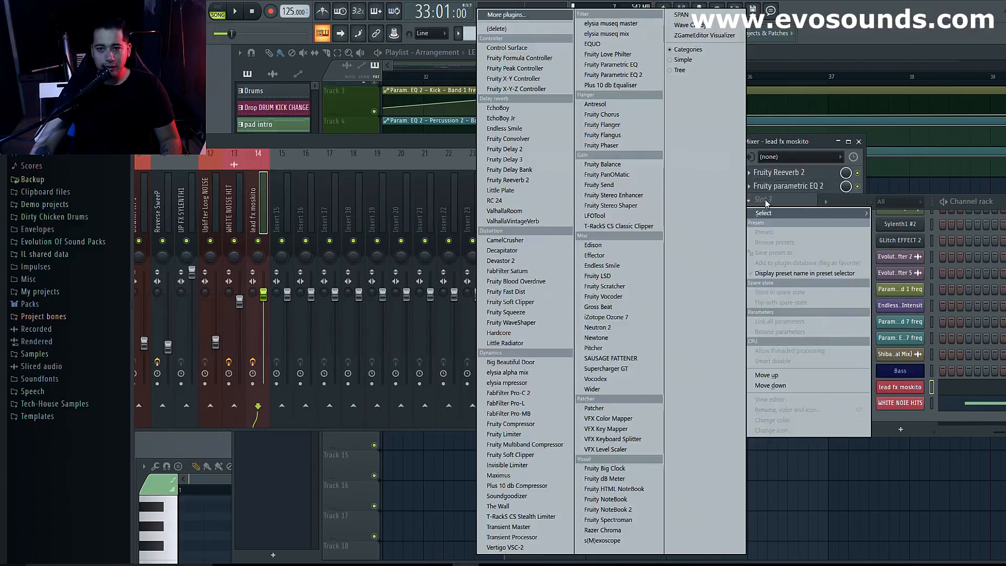
left_click(514, 241)
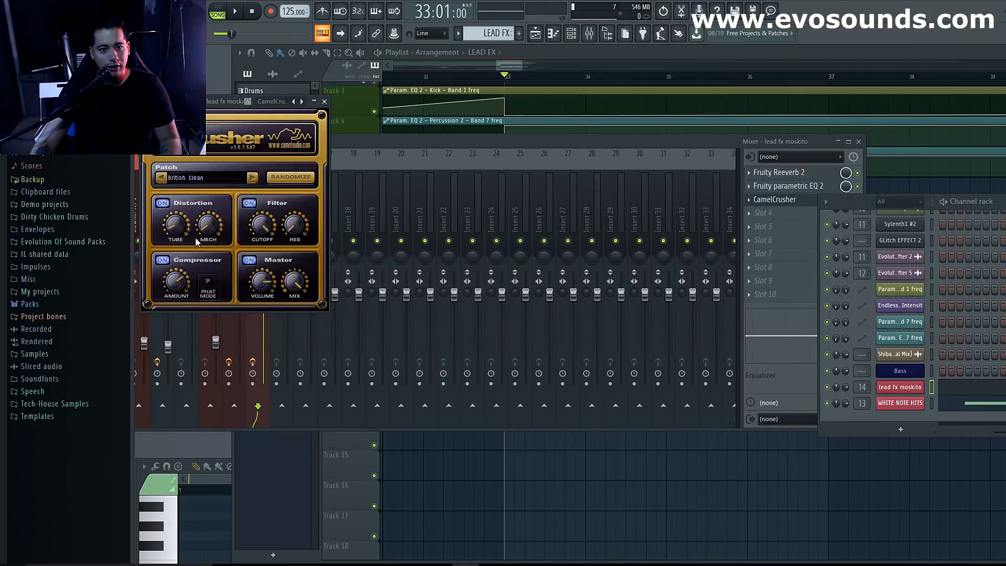
key("space")
key("space")
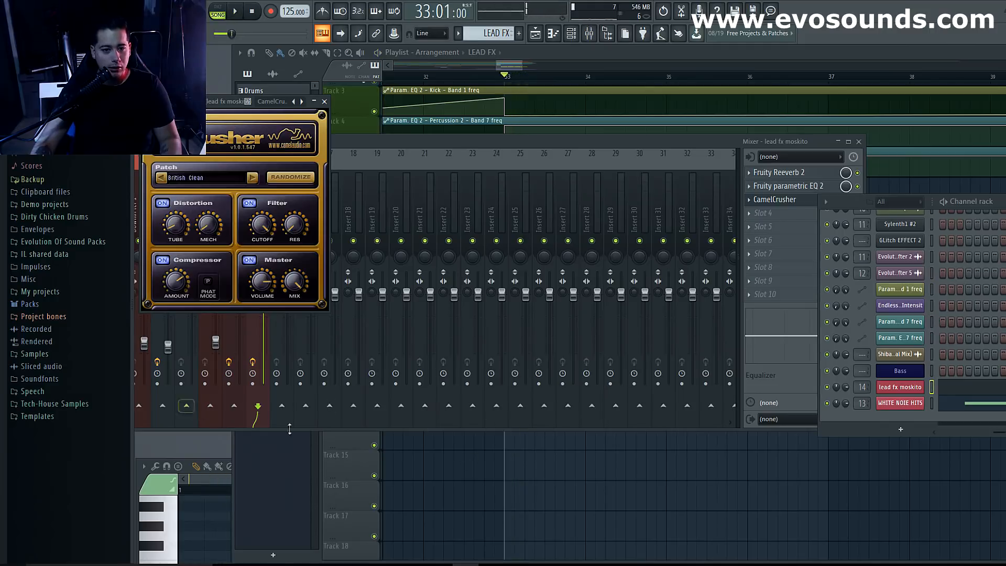
Uncover the effect slots and move CamelCrusher up to slot 1, ahead of the reverb and EQ.
left_click(814, 202)
left_click(815, 203)
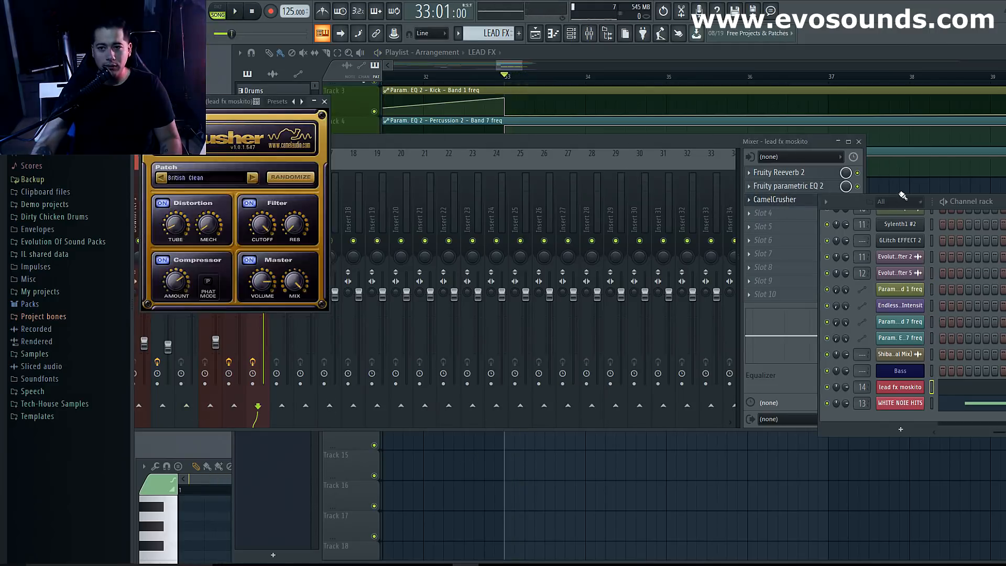
left_click_drag(856, 205, 919, 382)
left_click(839, 202)
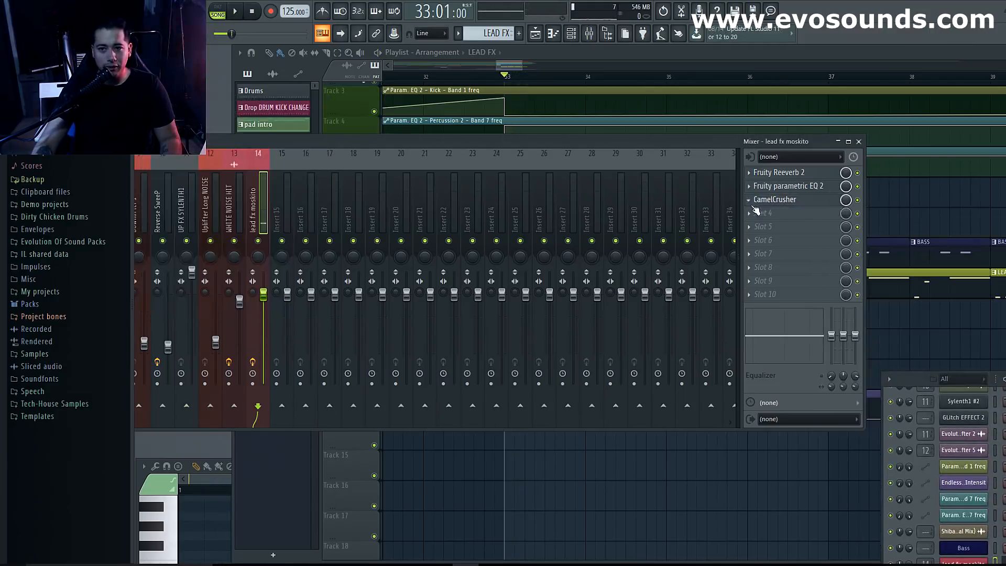
left_click(752, 204)
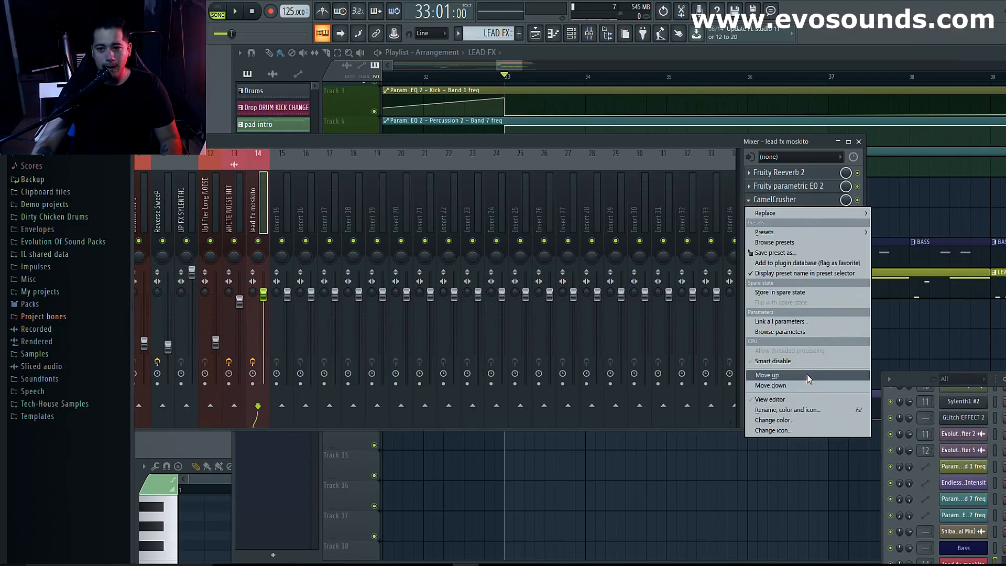
left_click(805, 375)
left_click(749, 186)
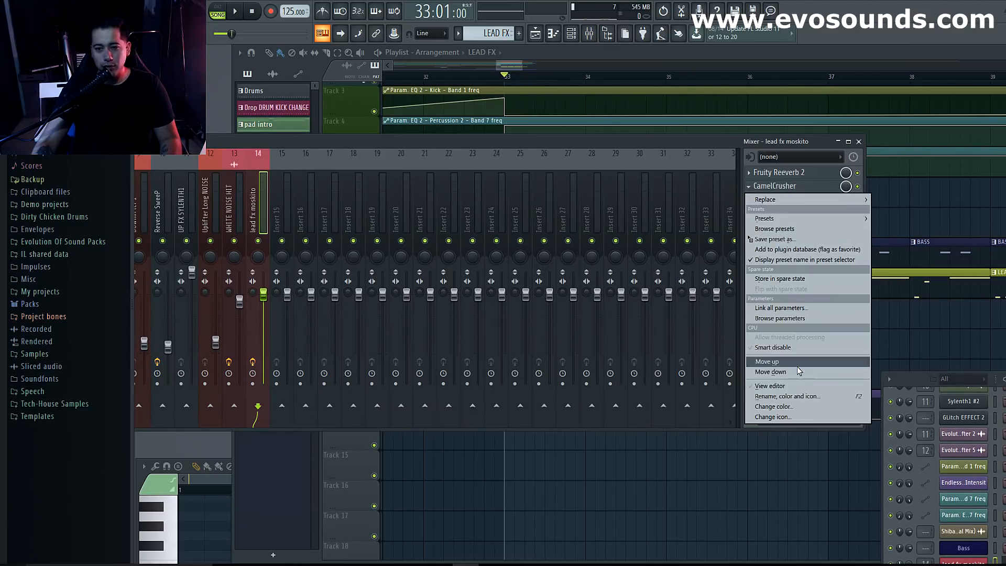
left_click(767, 362)
Lower the lead fx moskito mixer fader while playing back the drop.
key("space")
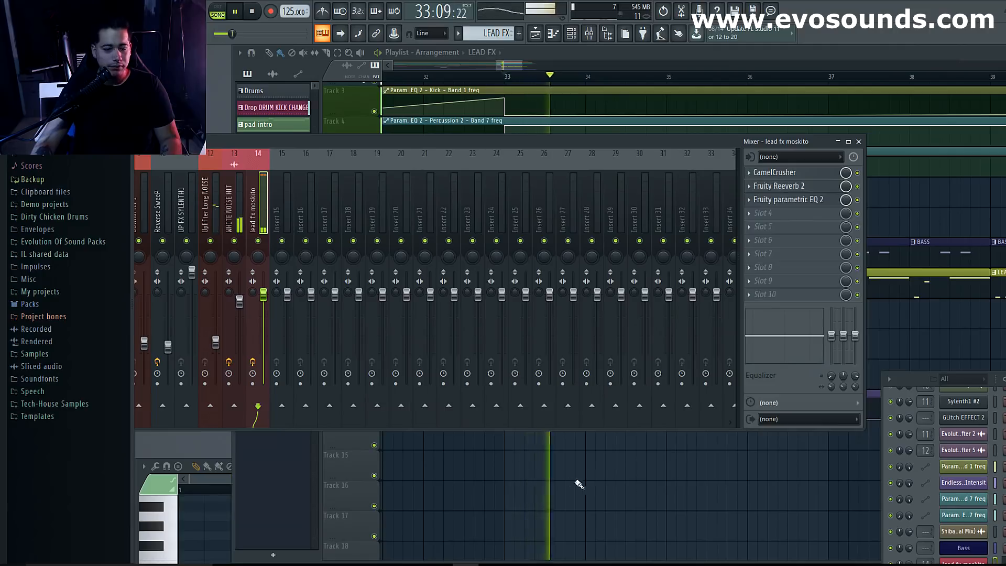
key("space")
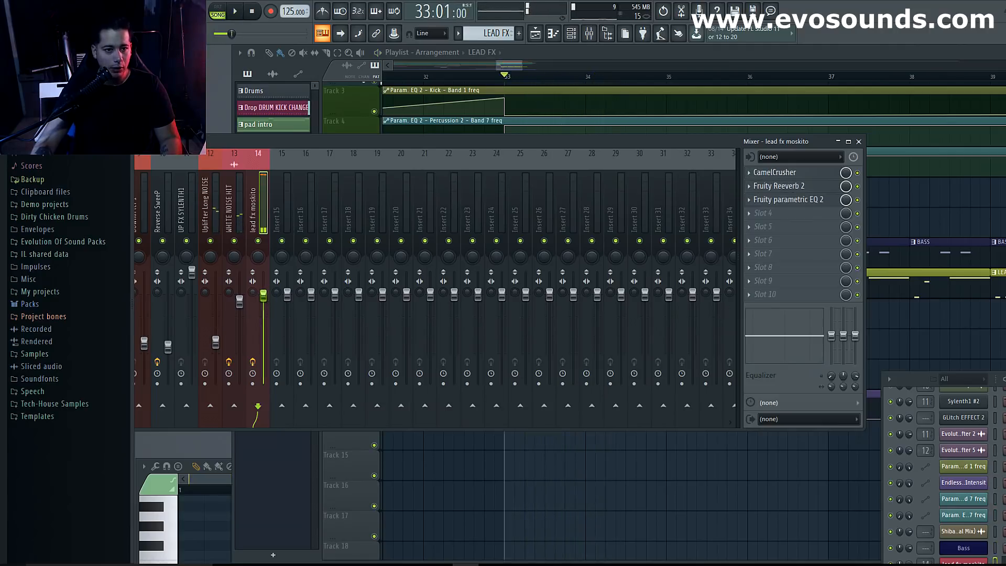
key("space")
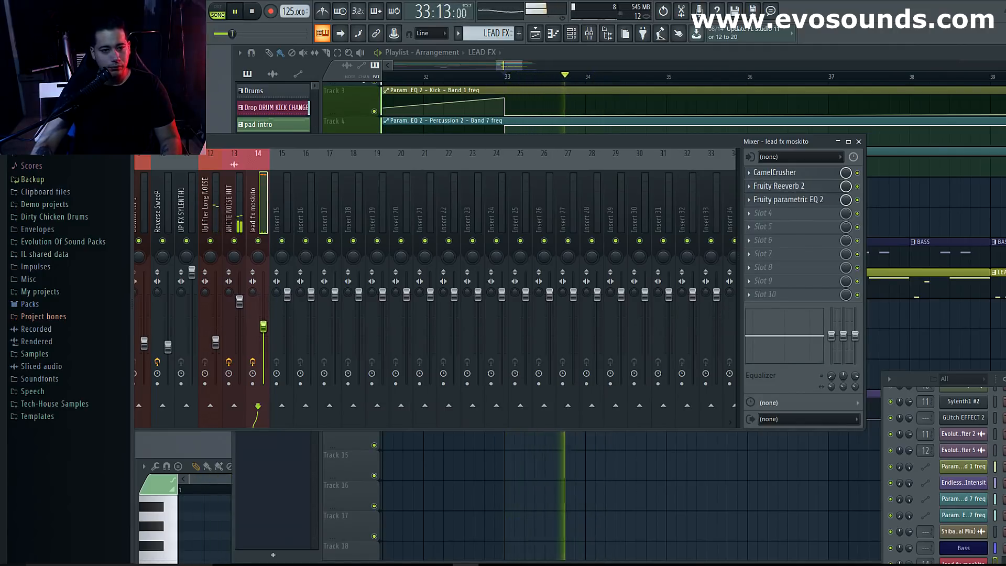
left_click_drag(264, 331, 264, 323)
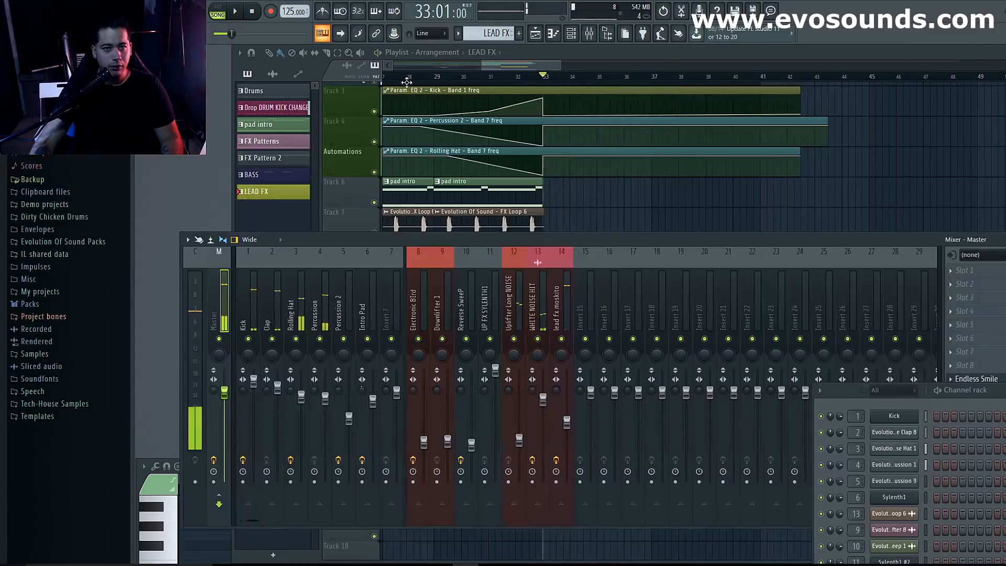
Play back from bar 28 and lower the WHITE NOISE HIT mixer fader.
key("F9")
left_click(410, 78)
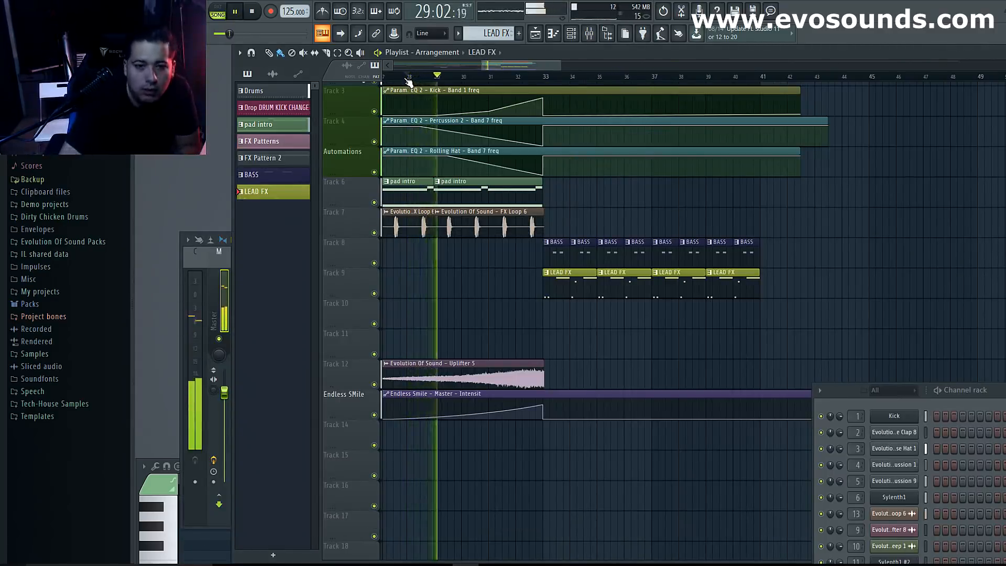
key("space")
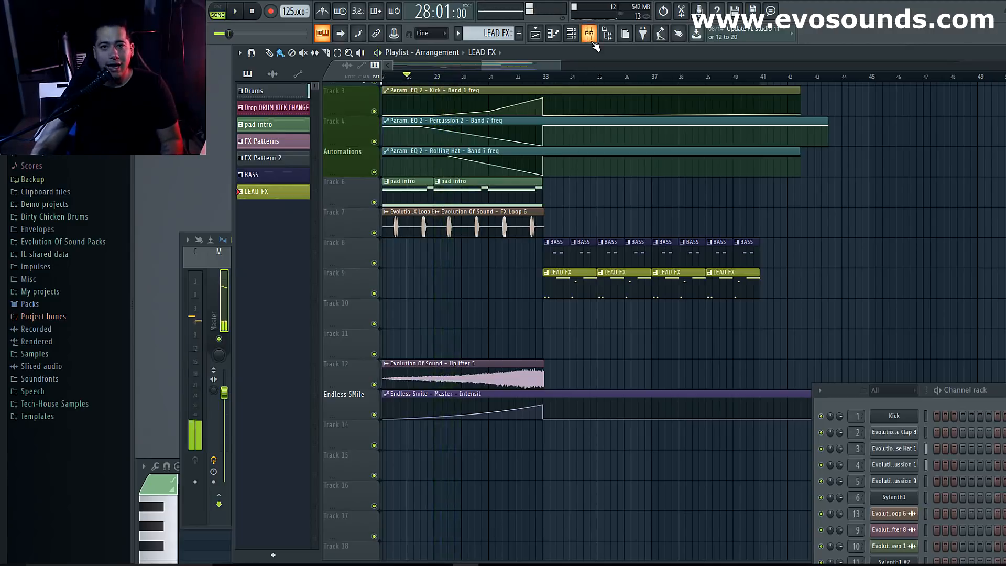
left_click(589, 33)
key("space")
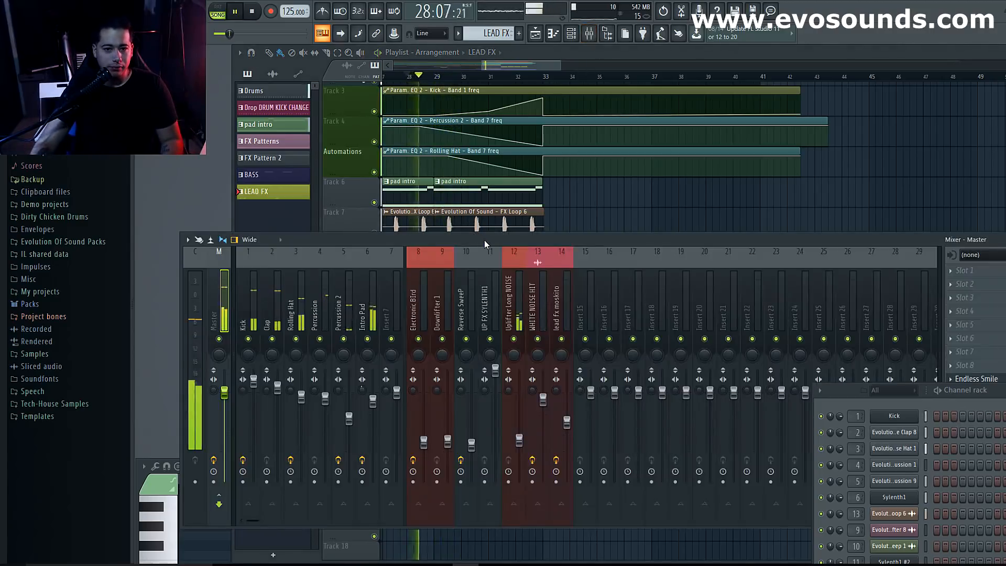
left_click_drag(544, 399, 543, 427)
Listen through the build-up into the drop at bar 33 and examine the playlist arrangement around the transition.
key("space")
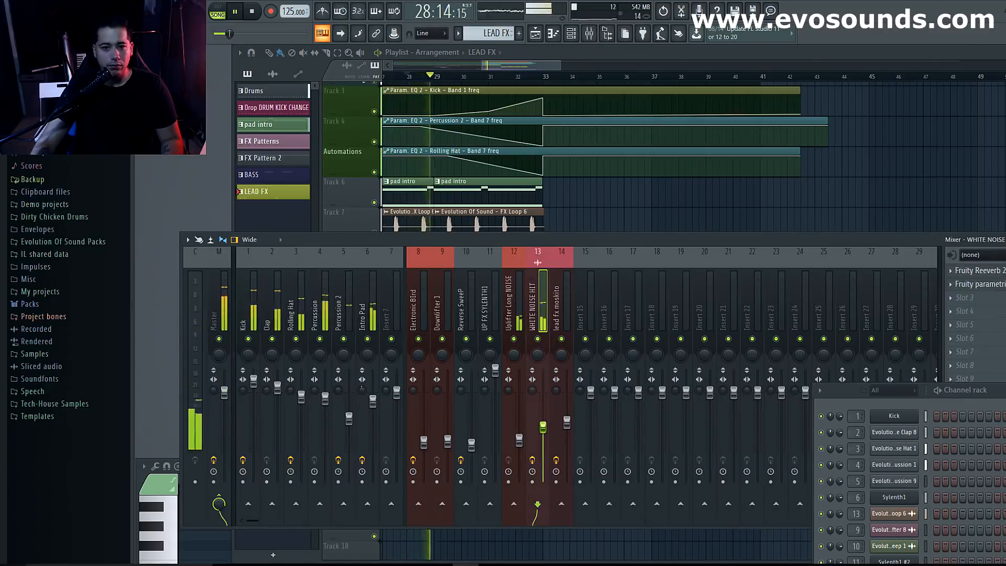
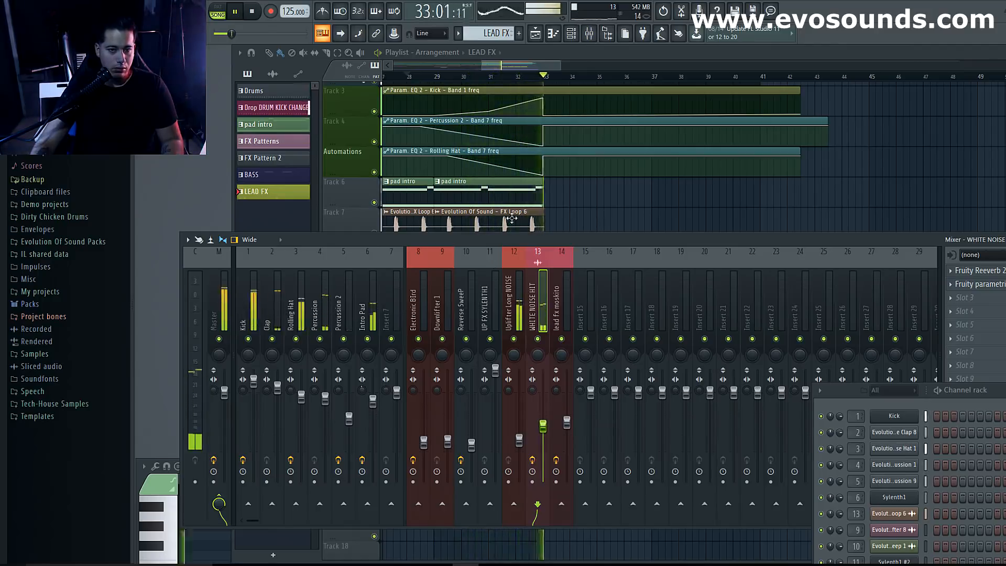
scroll(606, 177, "down", 3)
scroll(607, 178, "up", 2)
scroll(606, 177, "down", 2)
left_click_drag(615, 233, 615, 333)
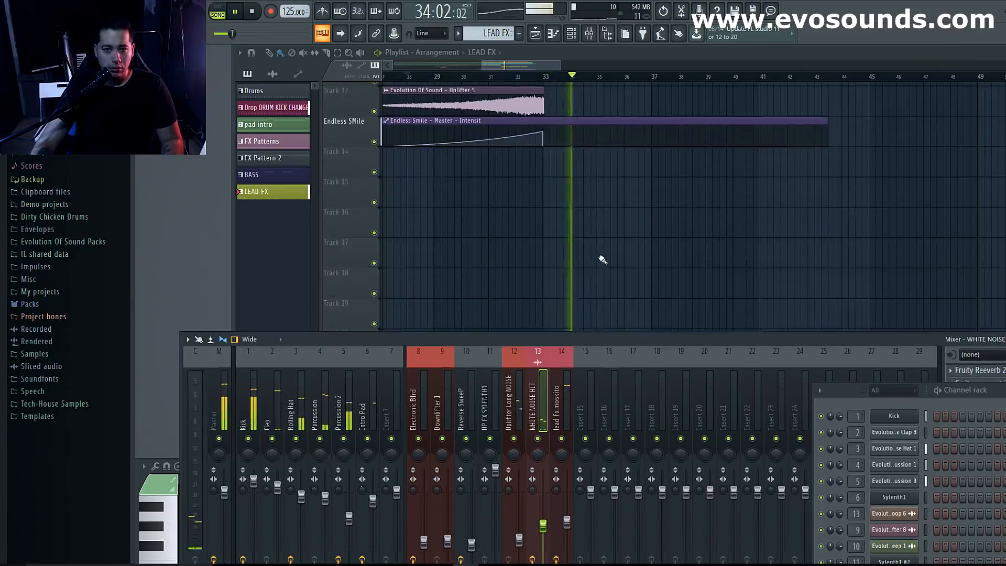
scroll(606, 299, "up", 2)
left_click_drag(526, 68, 512, 65)
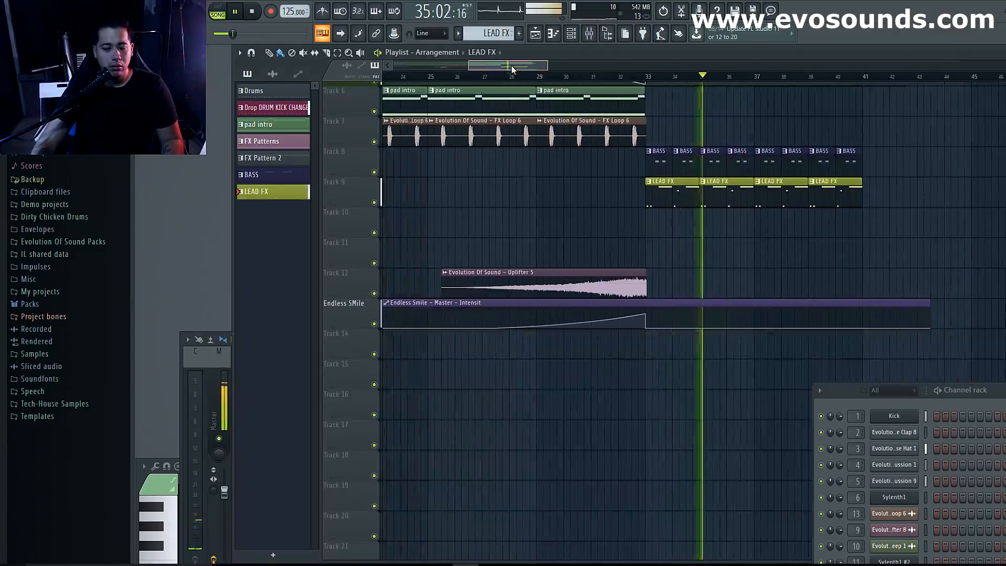
scroll(649, 375, "up", 2)
key("space")
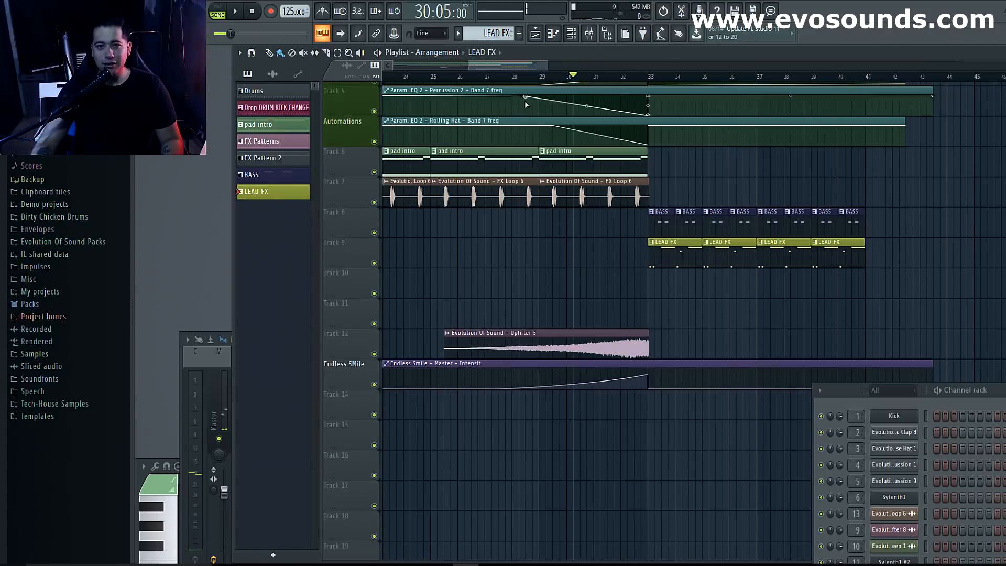
scroll(511, 65, "left", 3)
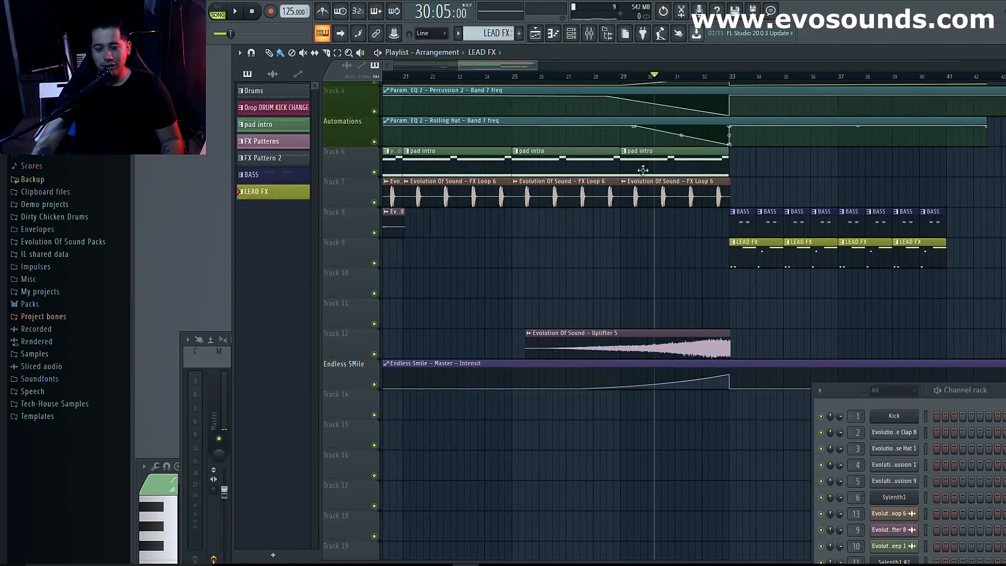
Shorten the last pad intro clip to end at bar 32 and shift the Endless Smile intensity automation's peak and drop back to bar 32.
left_click_drag(516, 68, 533, 102)
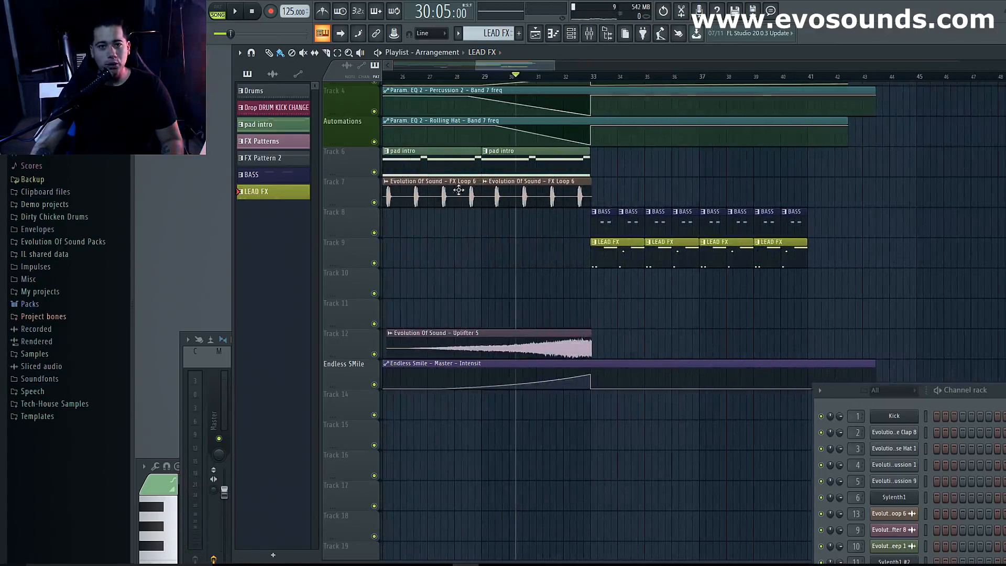
scroll(545, 245, "up", 2)
scroll(548, 246, "up", 2)
scroll(635, 197, "up", 3)
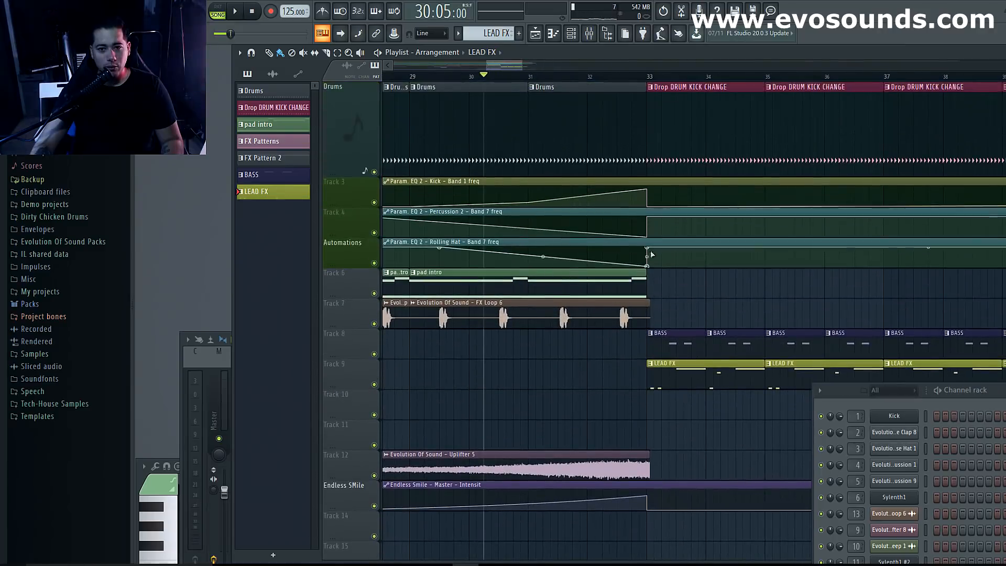
left_click_drag(643, 275, 636, 275)
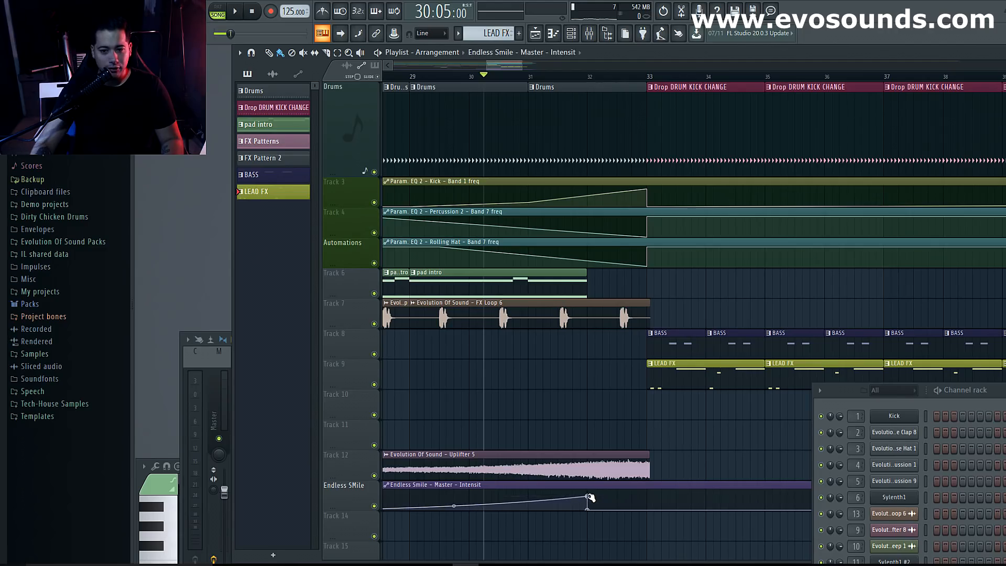
Trim the Evolution Of Sound - Uplifter 5 clip on Track 12 so it ends at bar 32.
left_click_drag(649, 455, 597, 459)
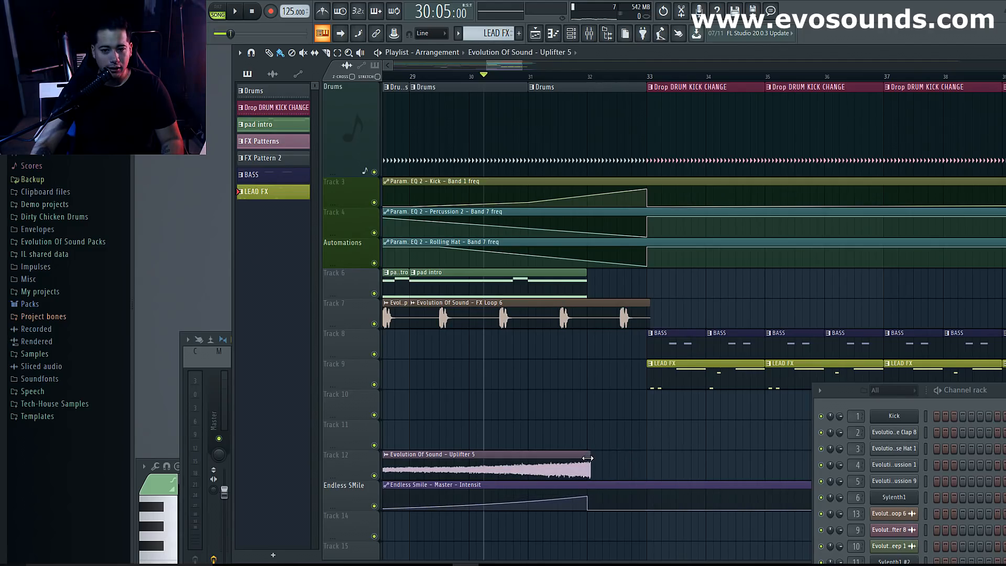
scroll(587, 454, "up", 5)
left_click_drag(605, 456, 588, 455)
scroll(588, 431, "down", 4)
scroll(588, 431, "down", 3)
Trim the last FX Loop 6 clip to end just before bar 32, playing the transition into the drop to check it.
key("space")
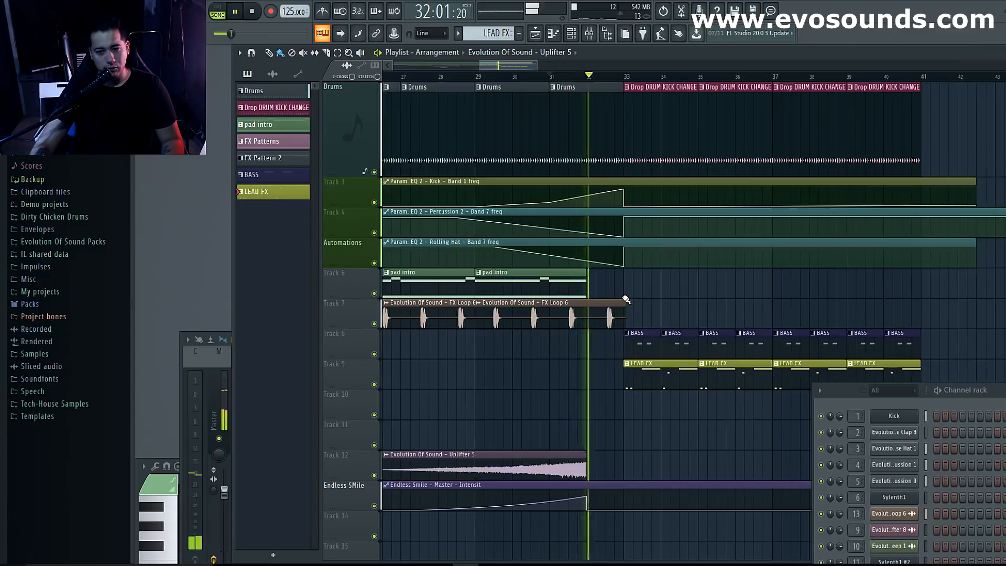
left_click_drag(621, 305, 602, 310)
key("ctrl+z")
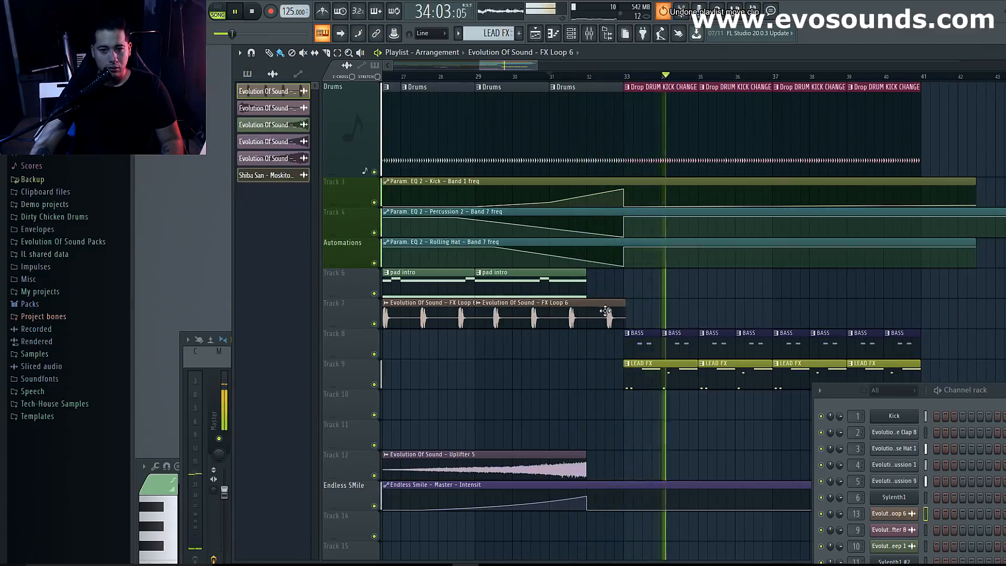
key("space")
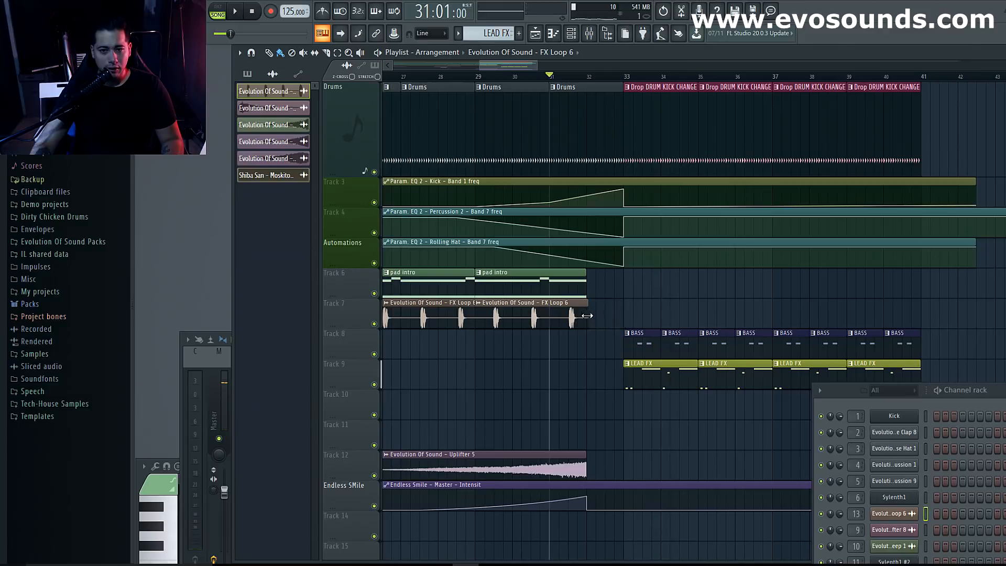
key("space")
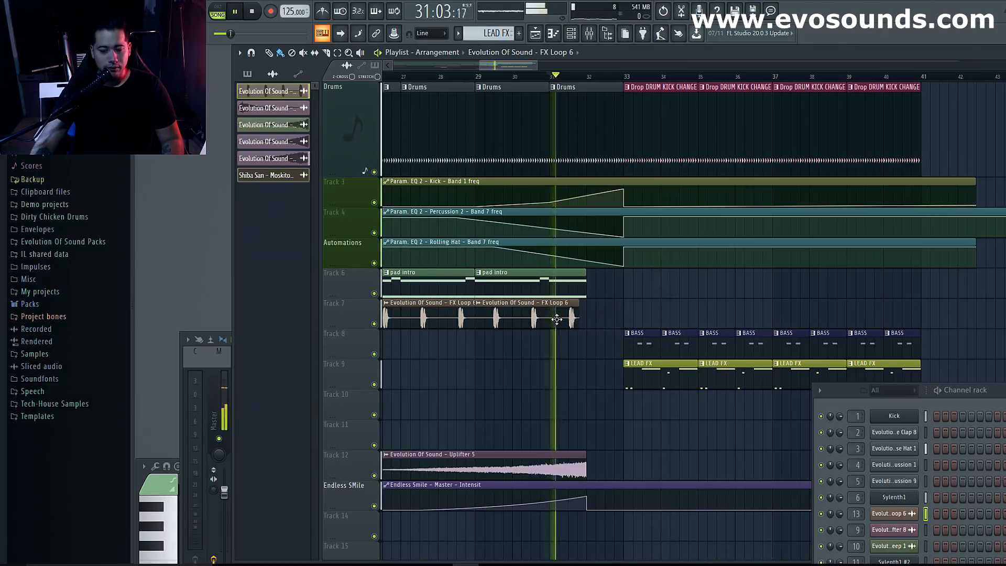
scroll(613, 183, "up", 1)
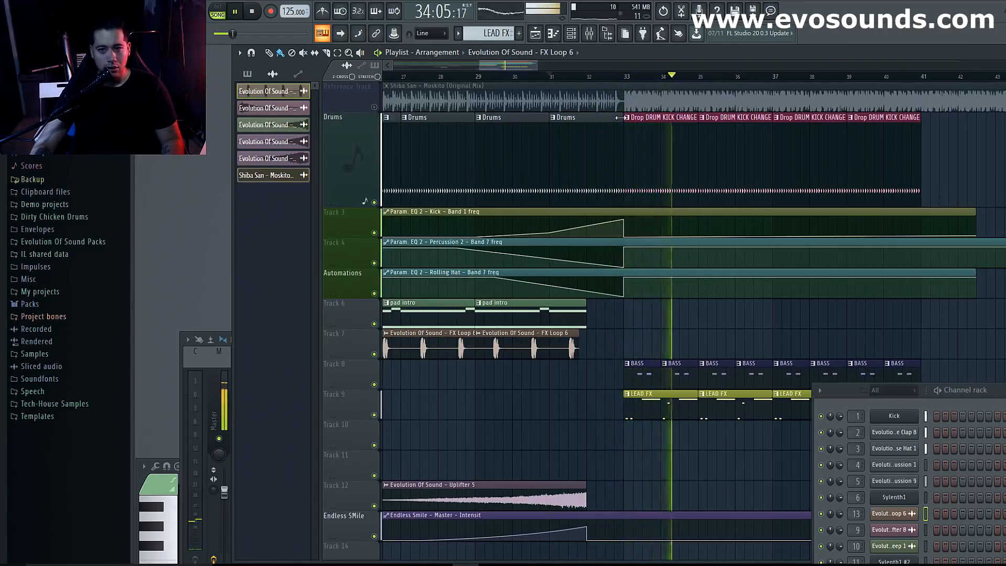
key("space")
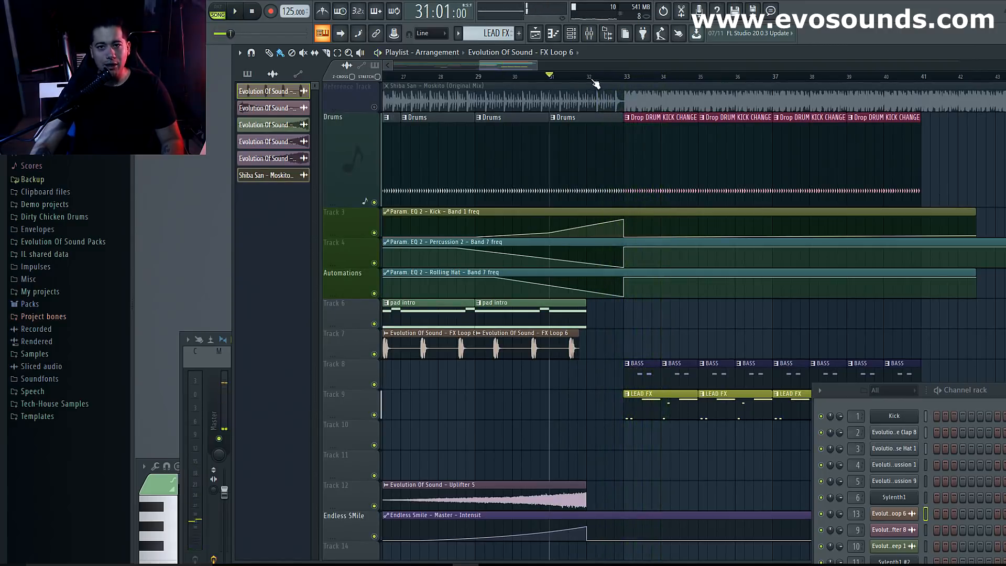
Trim the last Drums clip to end at bar 32 and play the transition back from 31:13.
left_click(619, 120)
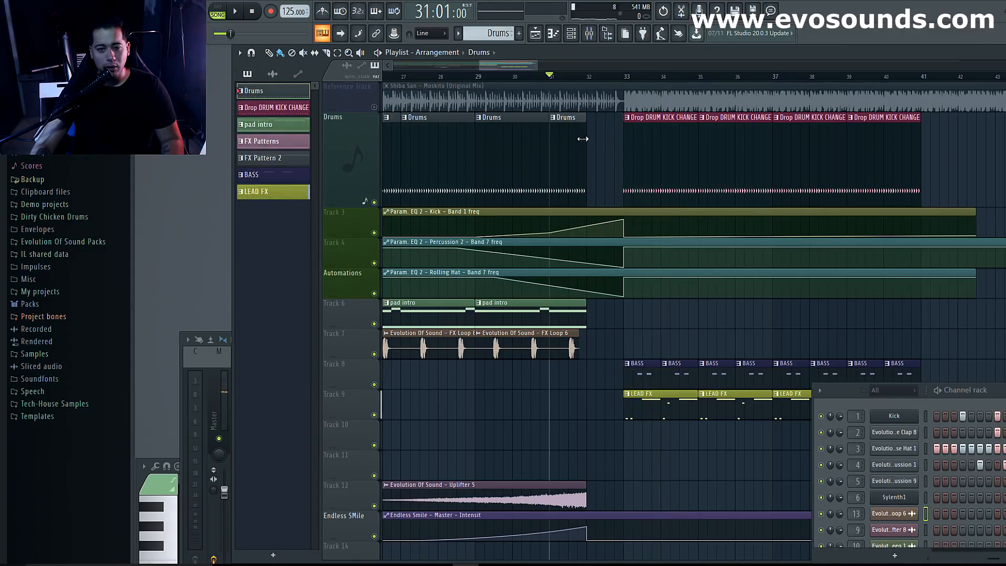
left_click(577, 76)
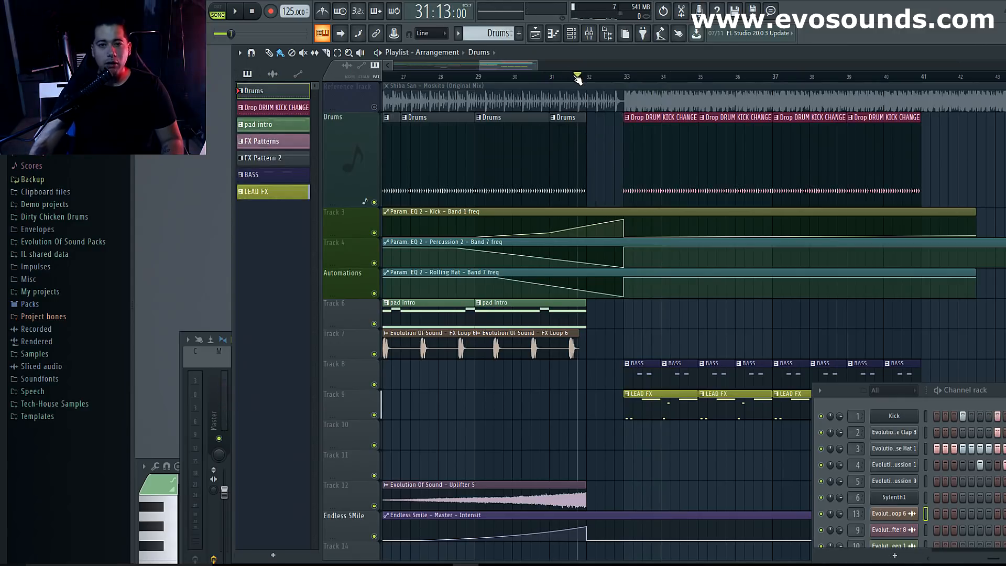
key("space")
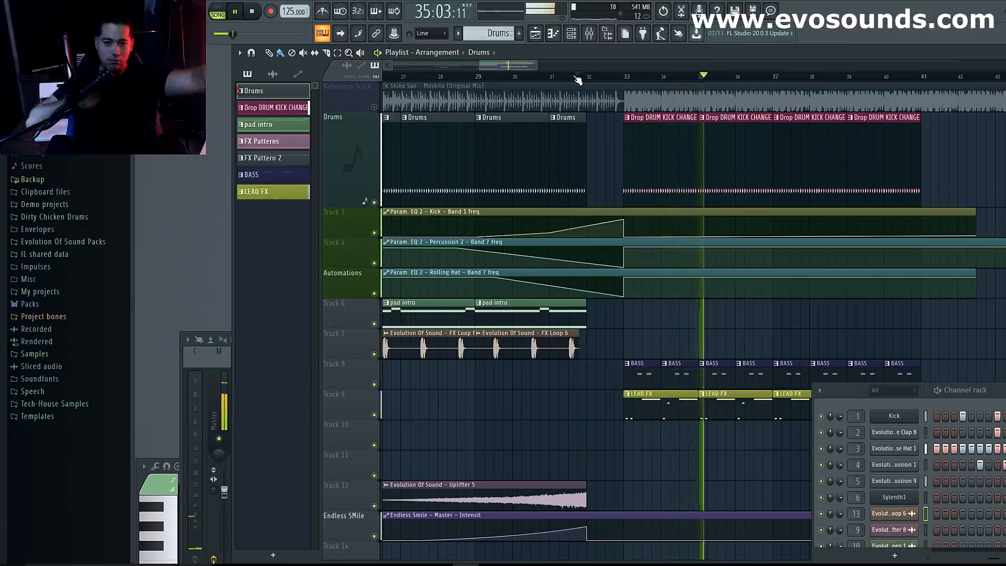
mouse_move(526, 66)
left_mouse_down()
mouse_move(557, 69)
mouse_move(540, 73)
left_mouse_up()
key("space")
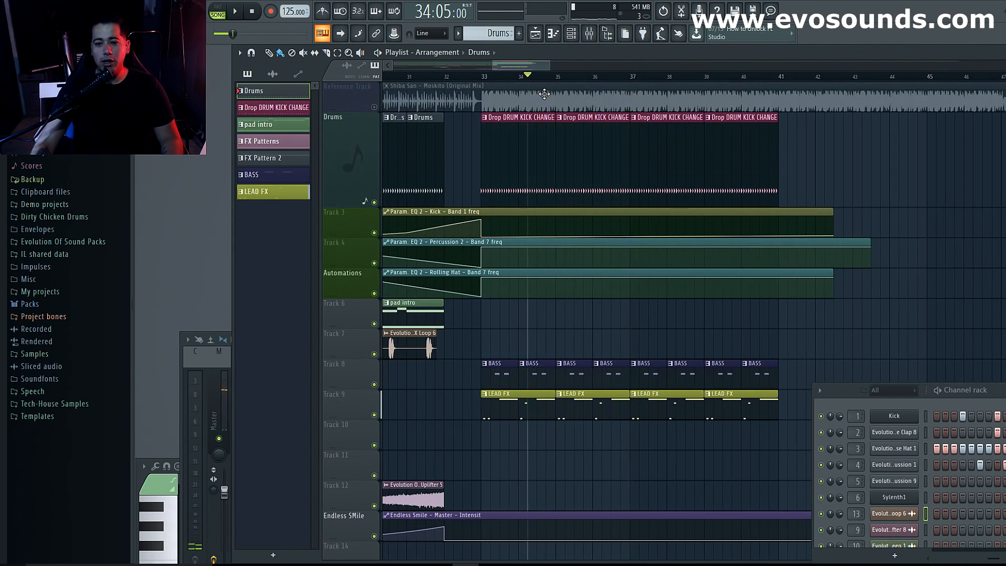
Listen to the drop from 34:05 while following the arrangement.
scroll(635, 231, "down", 3)
scroll(659, 270, "up", 3)
key("space")
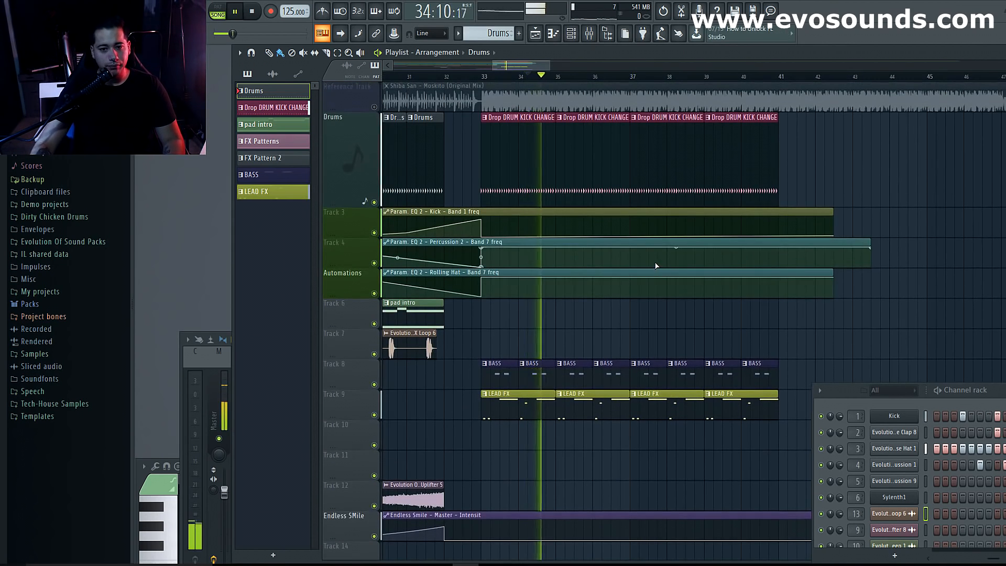
left_click_drag(523, 68, 532, 68)
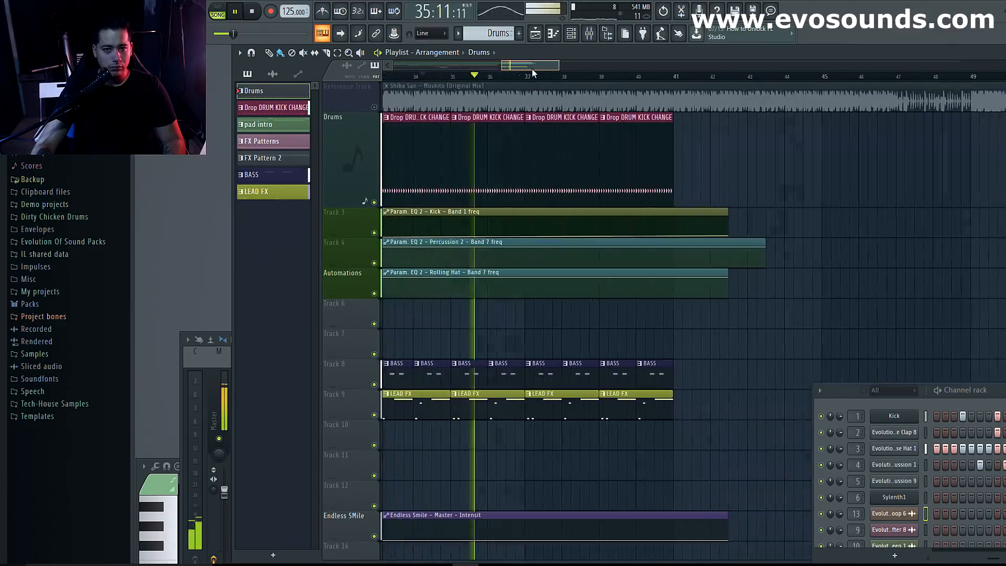
key("space")
Extend the drop's drums by placing two Drop DRUM KICK CHANGE clips at bars 41 and 43.
left_click(745, 150)
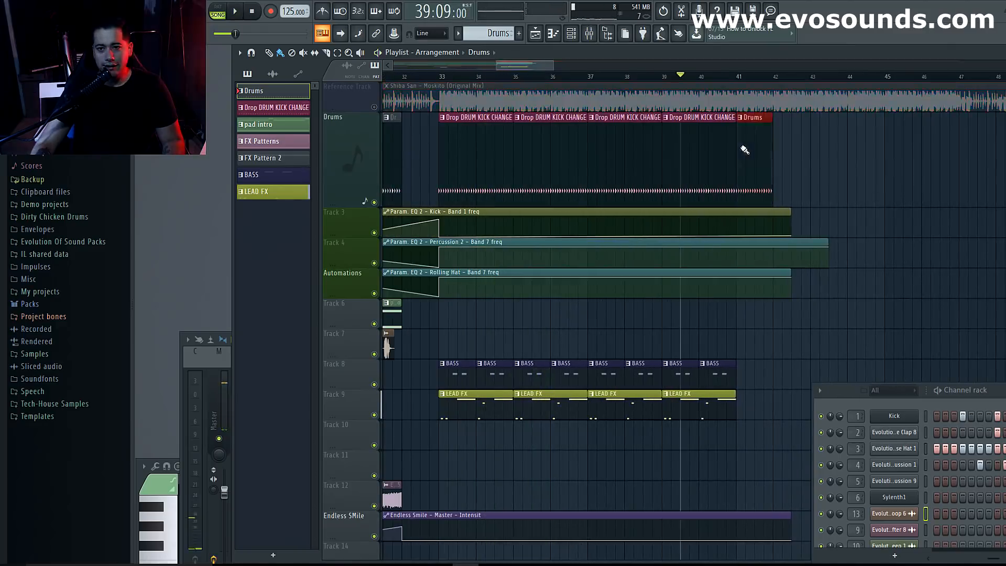
right_click(751, 117)
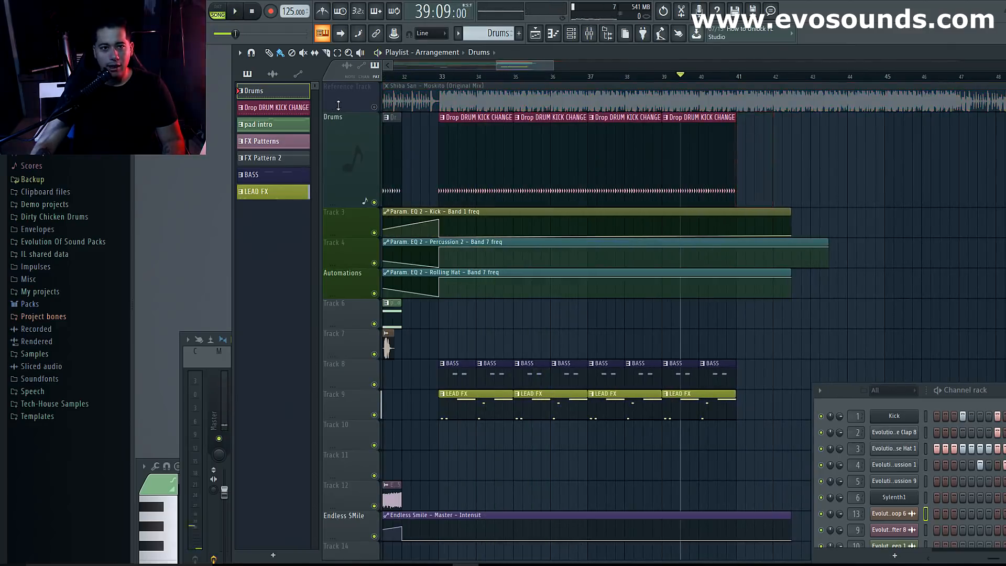
left_click(738, 144)
left_click(816, 142)
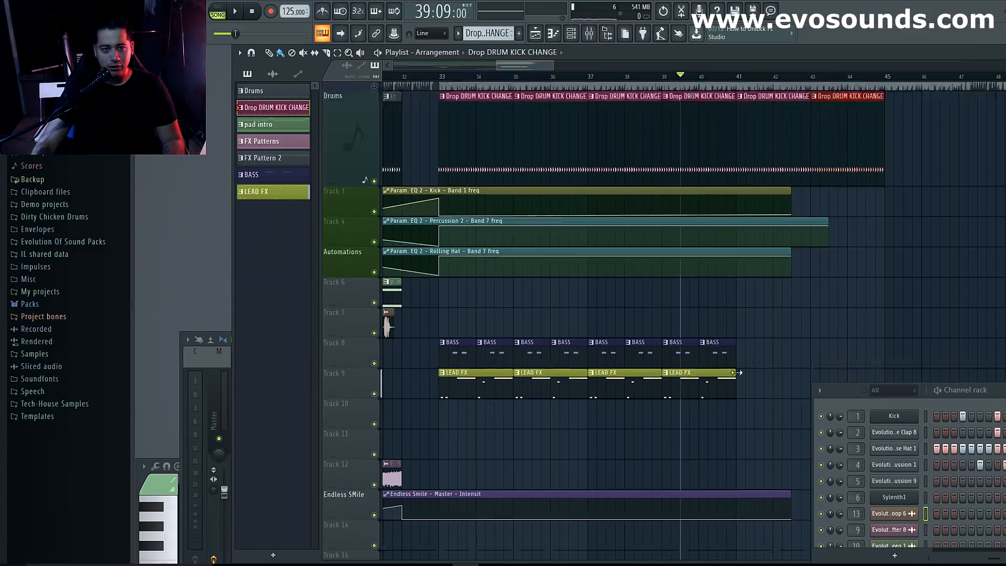
Extend the bassline and lead to bar 45 with additional BASS clips on Track 8 and LEAD FX clips on Track 9.
scroll(747, 375, "down", 2)
left_click(257, 175)
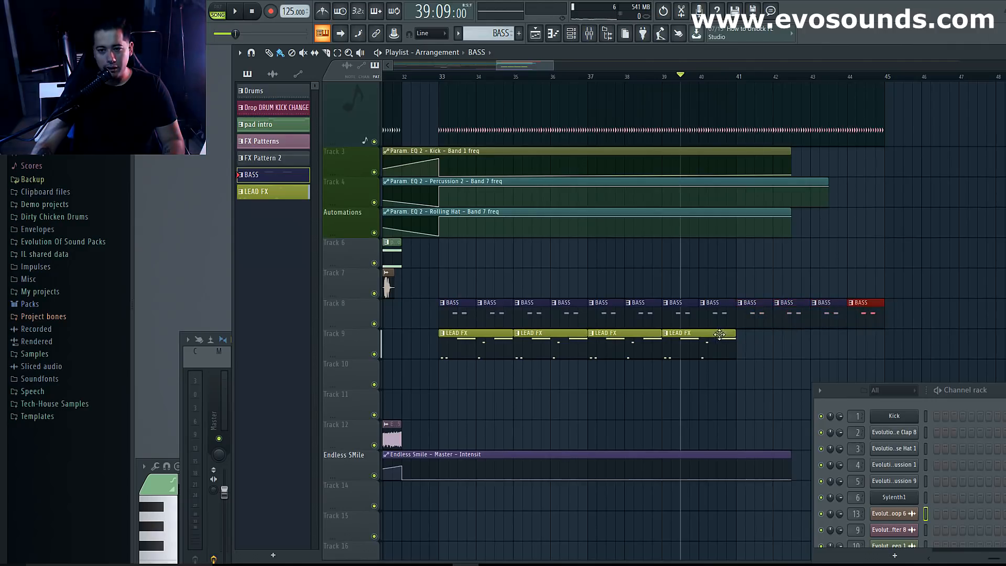
left_click(295, 197)
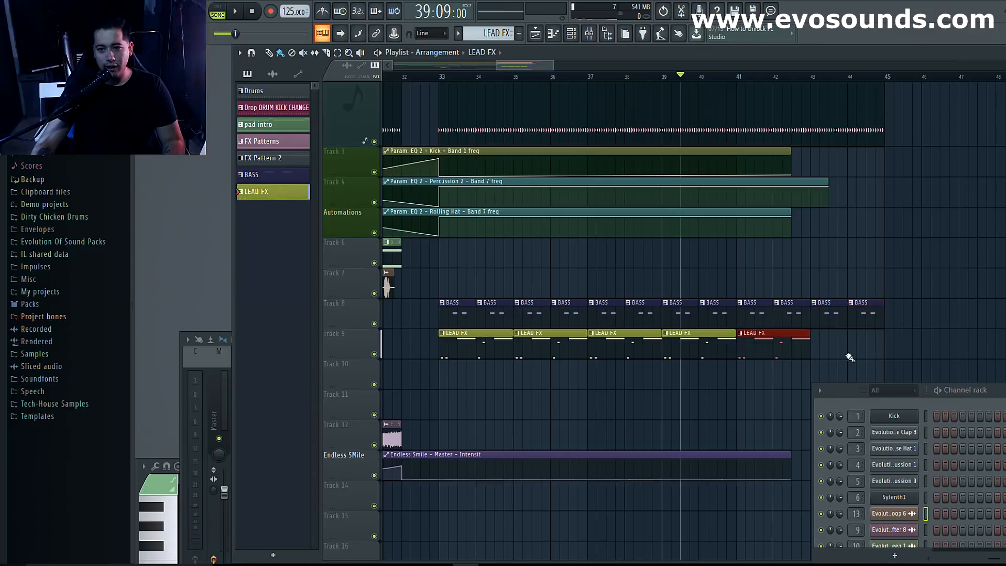
left_click(822, 354)
Play back the extended drop from bar 42 and examine its clips against the reference track.
mouse_move(533, 68)
left_mouse_down()
mouse_move(563, 84)
mouse_move(591, 217)
mouse_move(553, 61)
mouse_move(534, 73)
left_mouse_up()
scroll(594, 168, "up", 2)
scroll(595, 168, "down", 4)
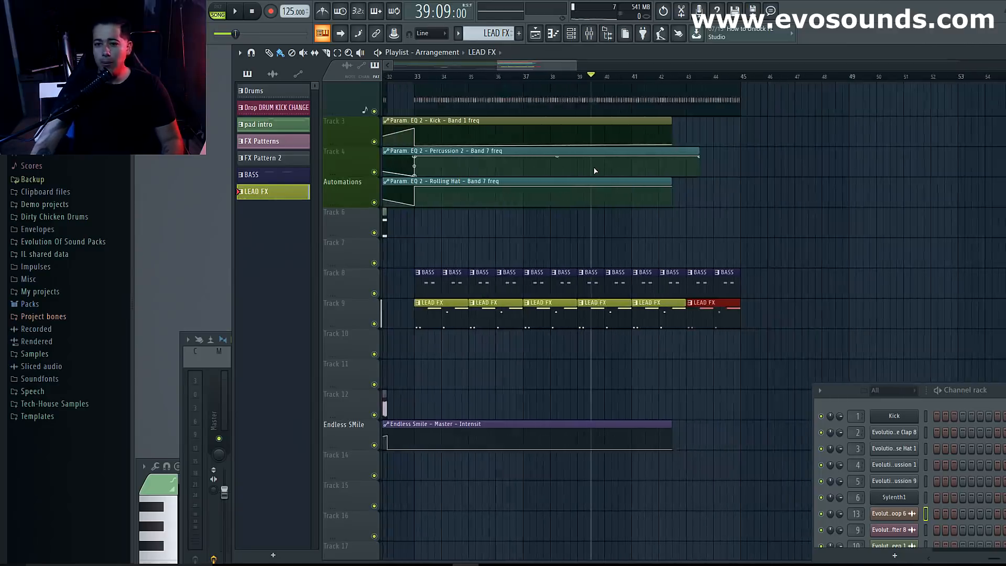
scroll(595, 171, "down", 2)
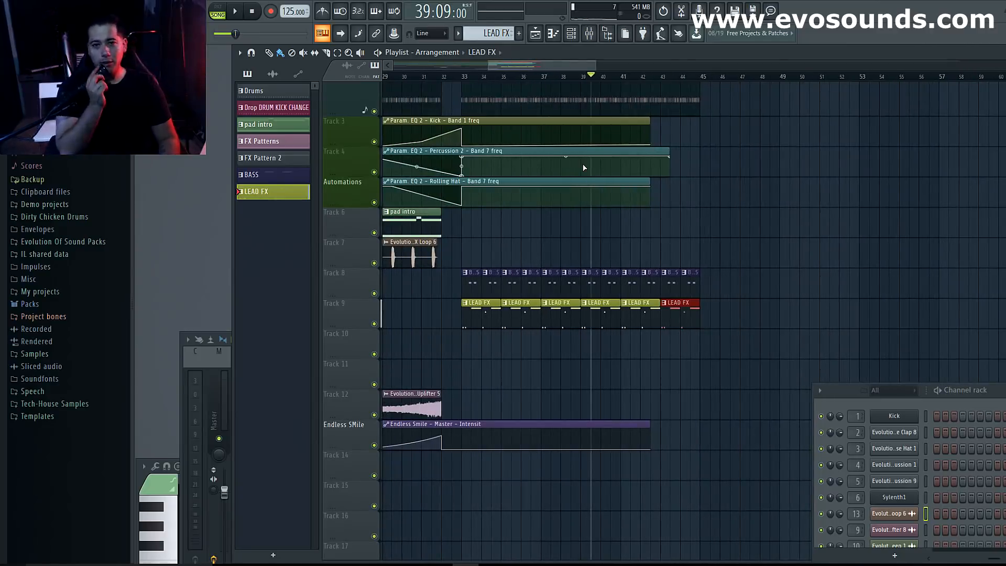
key("space")
left_click(643, 77)
scroll(703, 199, "up", 2)
scroll(703, 198, "up", 1)
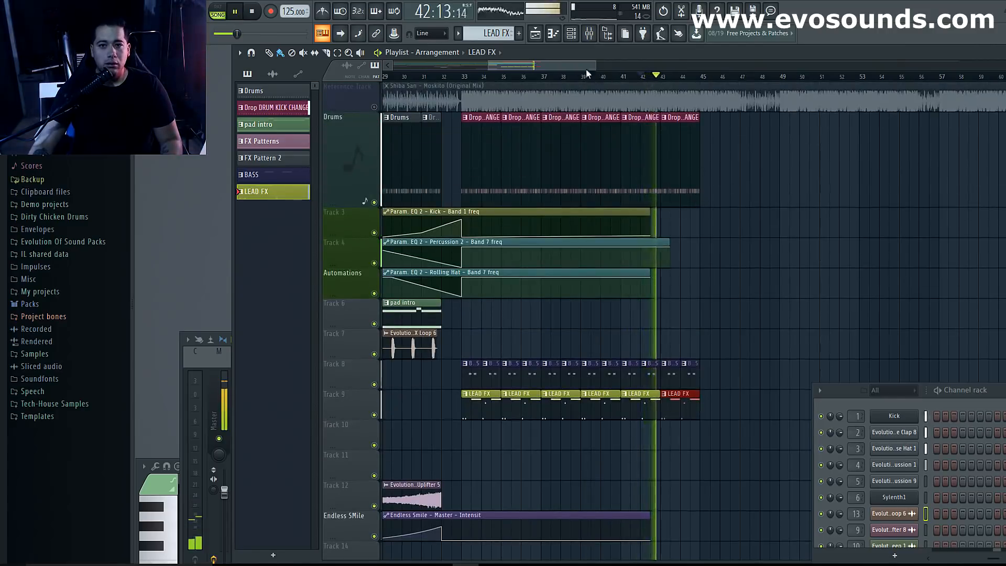
key("space")
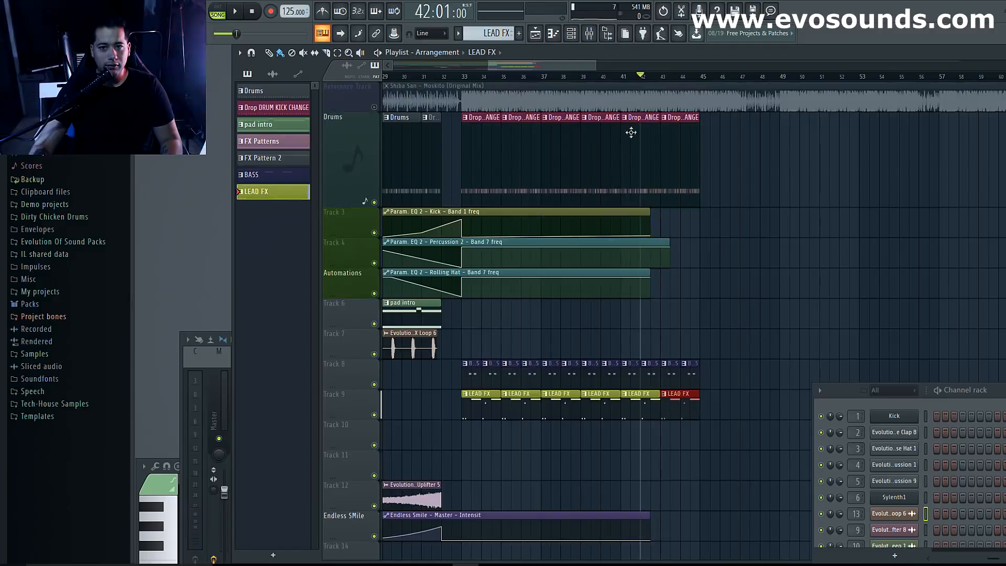
Replay the drop from about bars 41 and 40 to hear the passage into its extended section.
left_click(623, 79)
key("space")
key("space")
left_click(612, 78)
key("space")
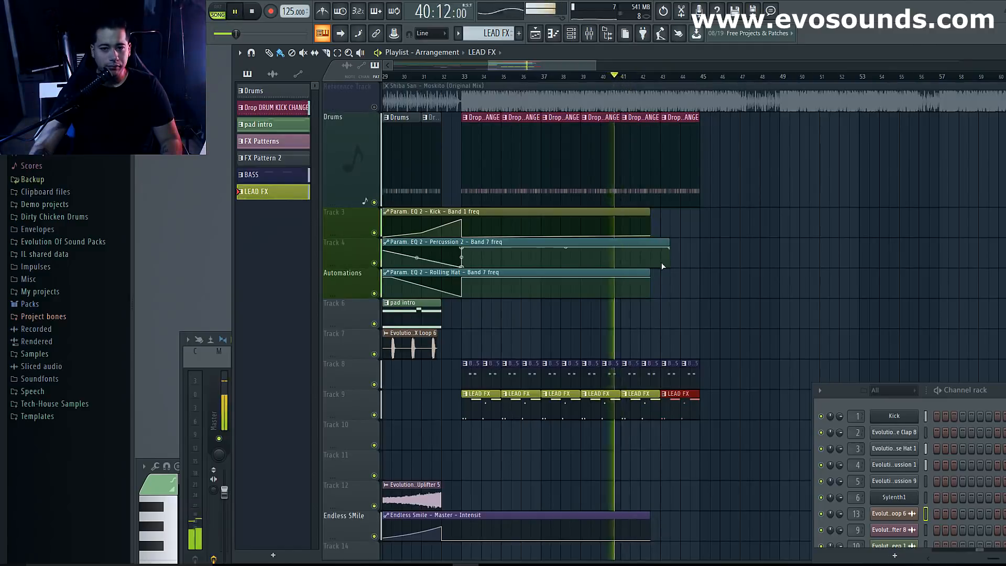
key("space")
Insert a new playlist track above Drums and move it down to sit directly below the Drums track.
scroll(663, 397, "down", 3)
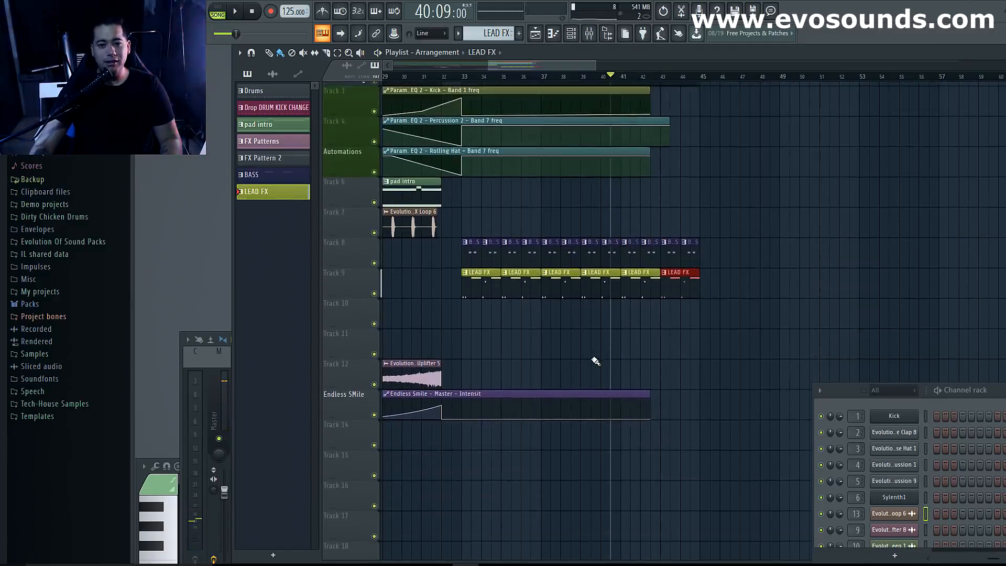
scroll(596, 361, "up", 3)
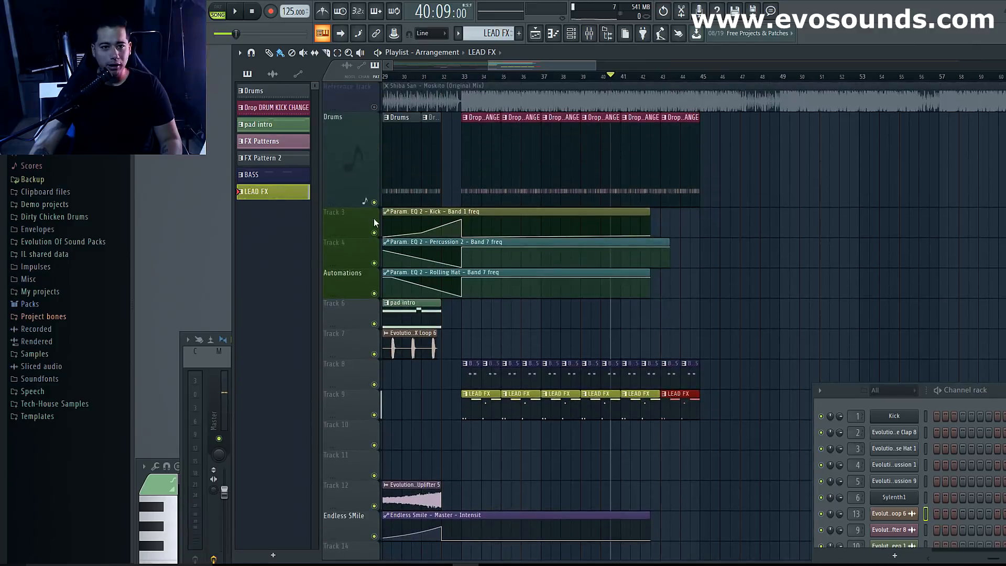
right_click(347, 113)
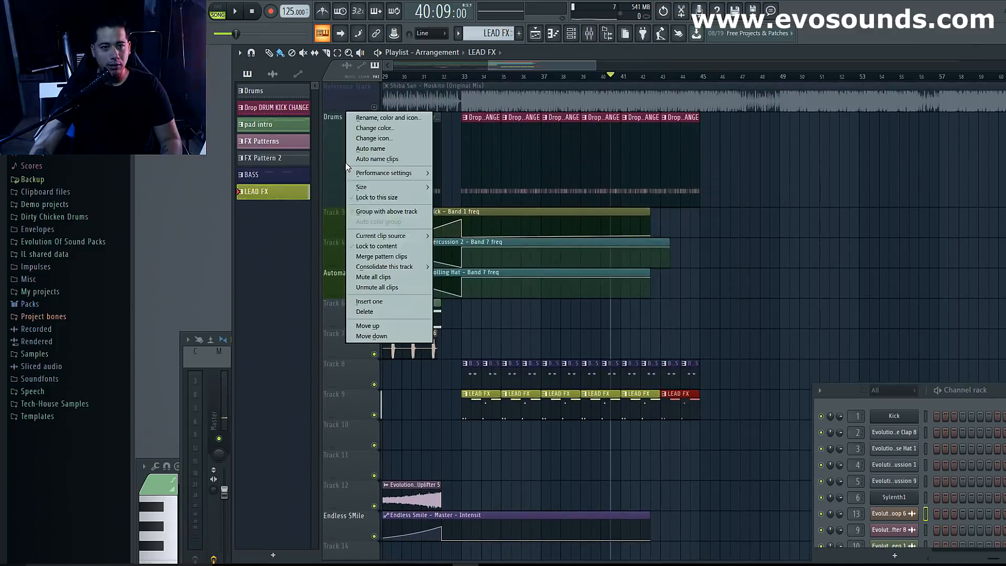
left_click(392, 301)
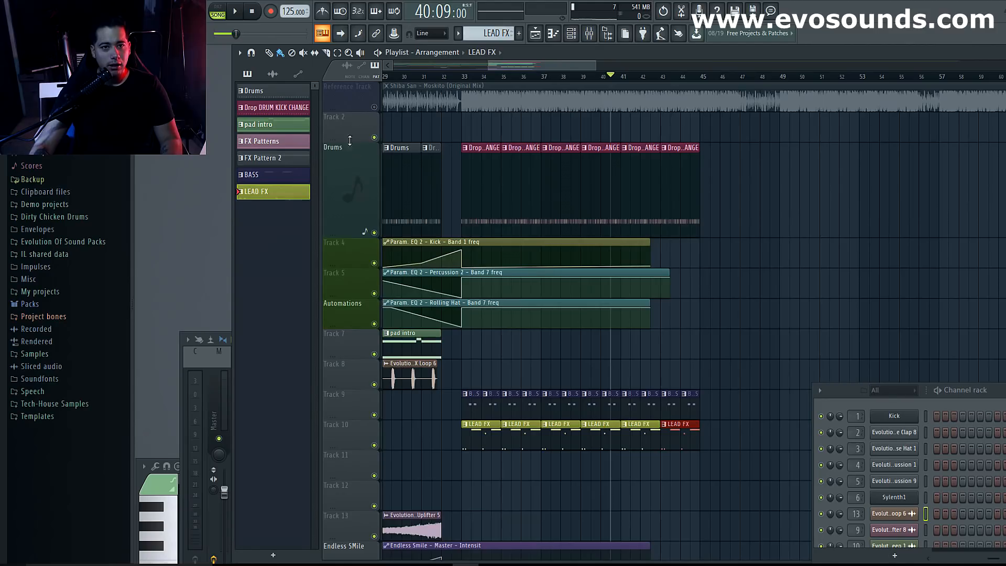
right_click(346, 113)
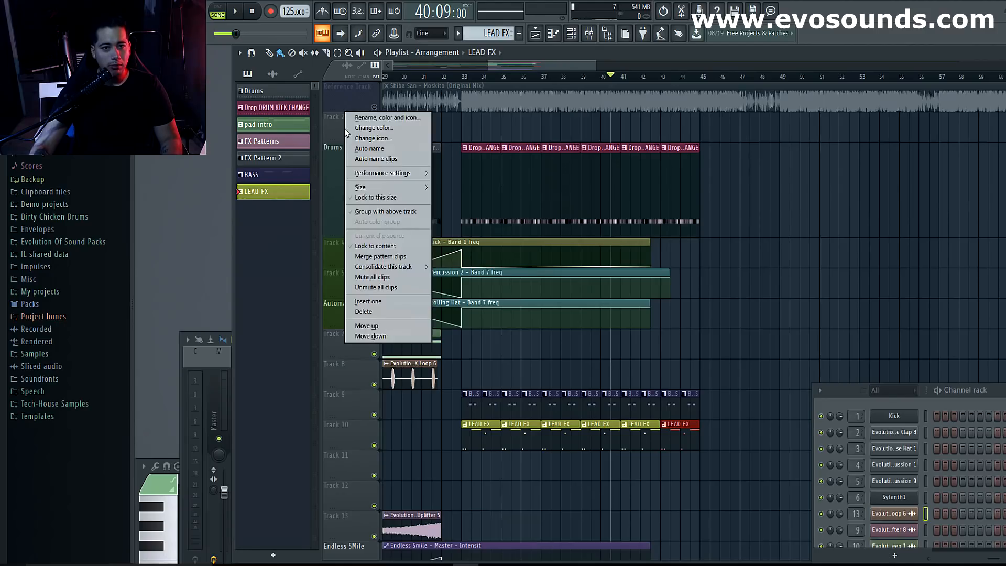
left_click(387, 336)
Rename Track 3, directly below the Drums track, to PERC HIT CHANGE and colour it blue.
right_click(349, 225)
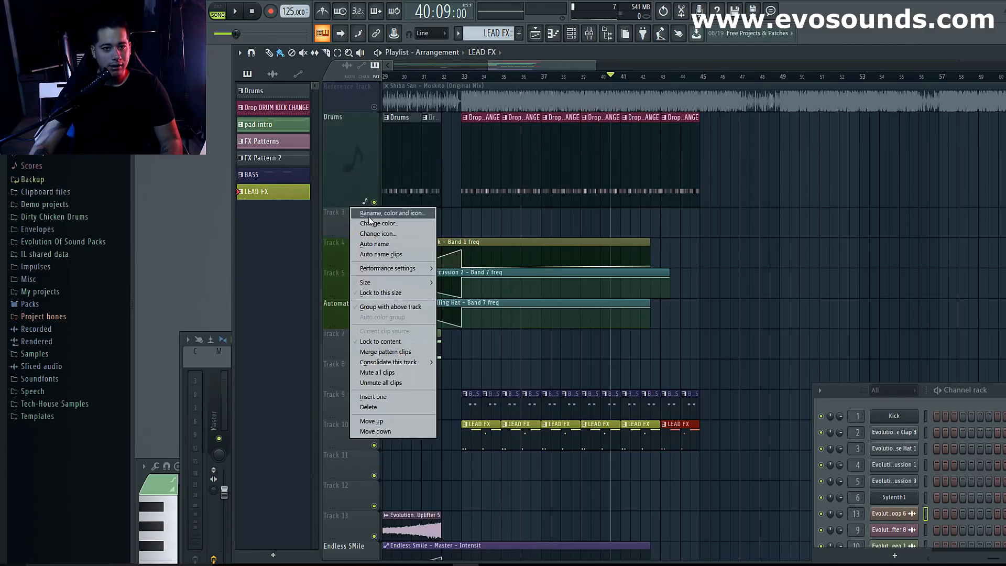
left_click(413, 212)
type("PERC HIT CHANGE")
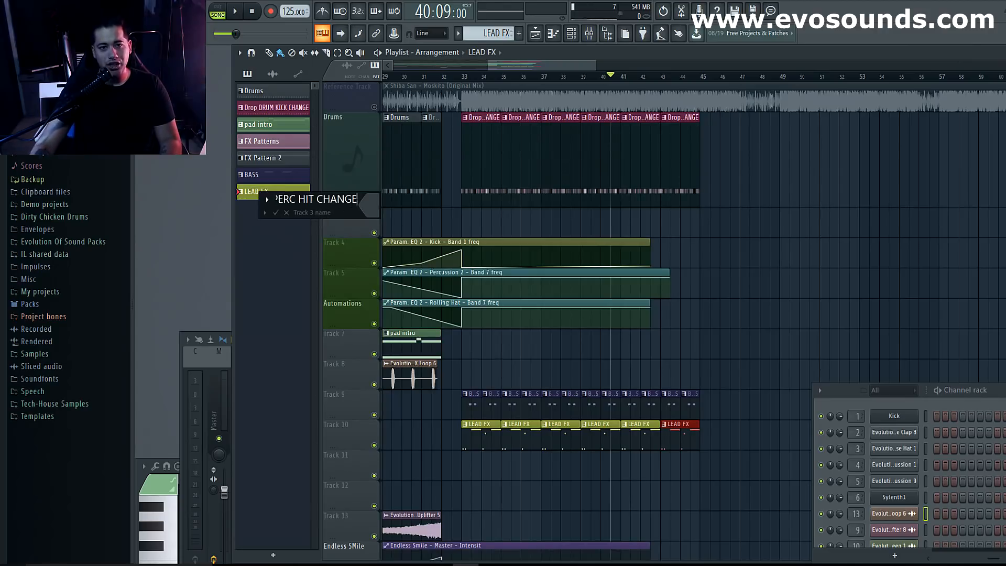
left_click(370, 211)
left_click(464, 237)
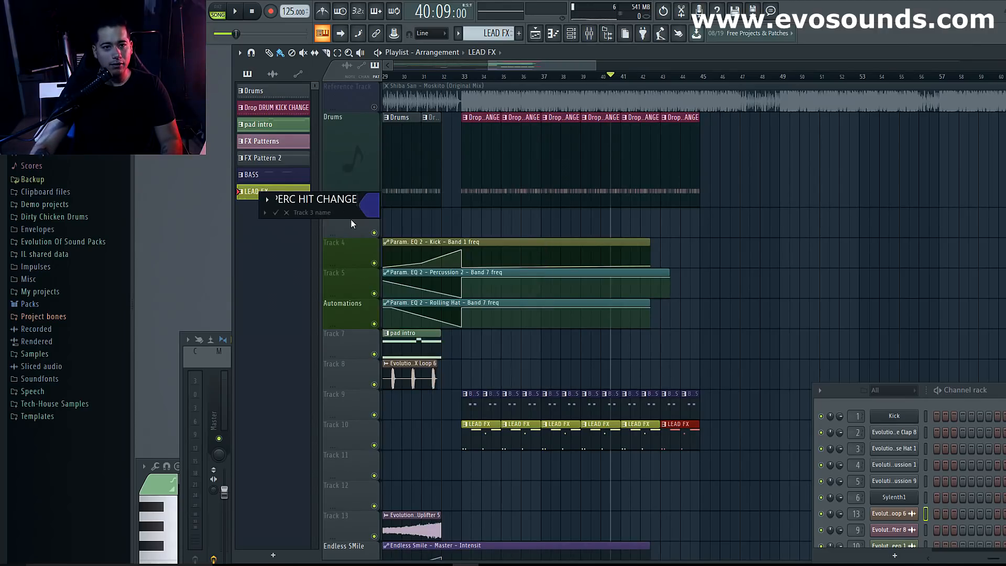
left_click(265, 212)
left_click(273, 214)
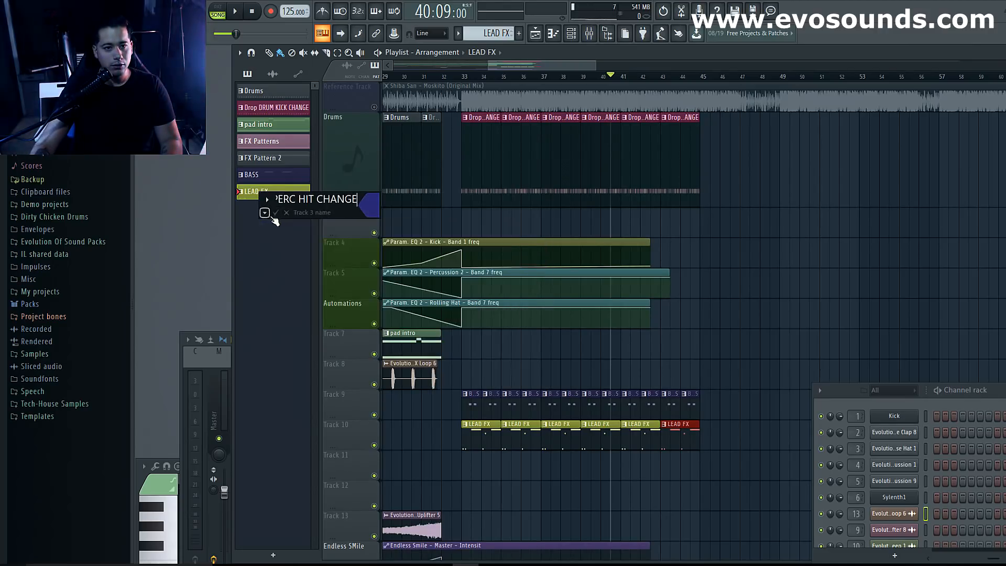
left_click(274, 214)
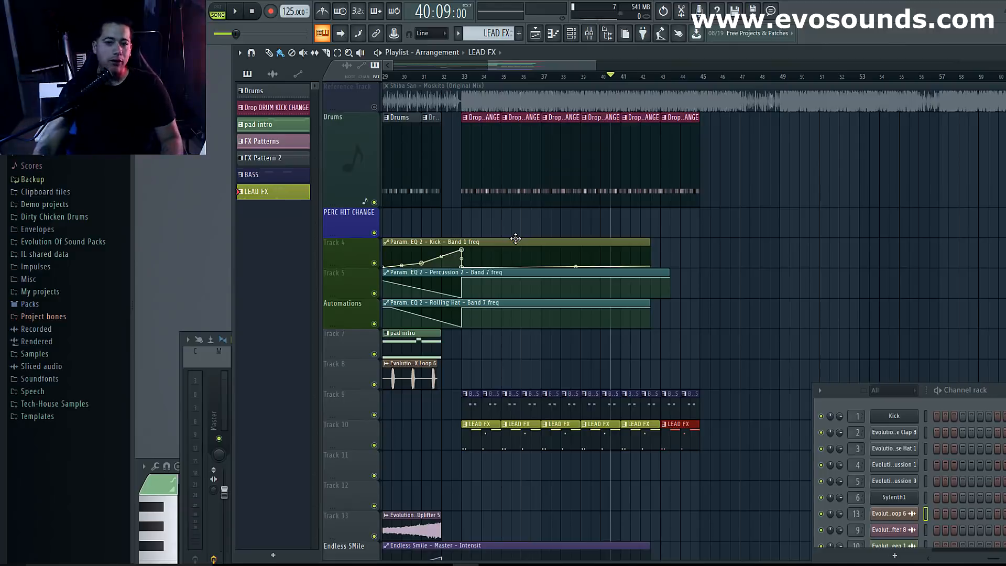
Play back the drop around bars 40 and 41 to hear where a percussion hit could go.
scroll(600, 262, "up", 5)
key("space")
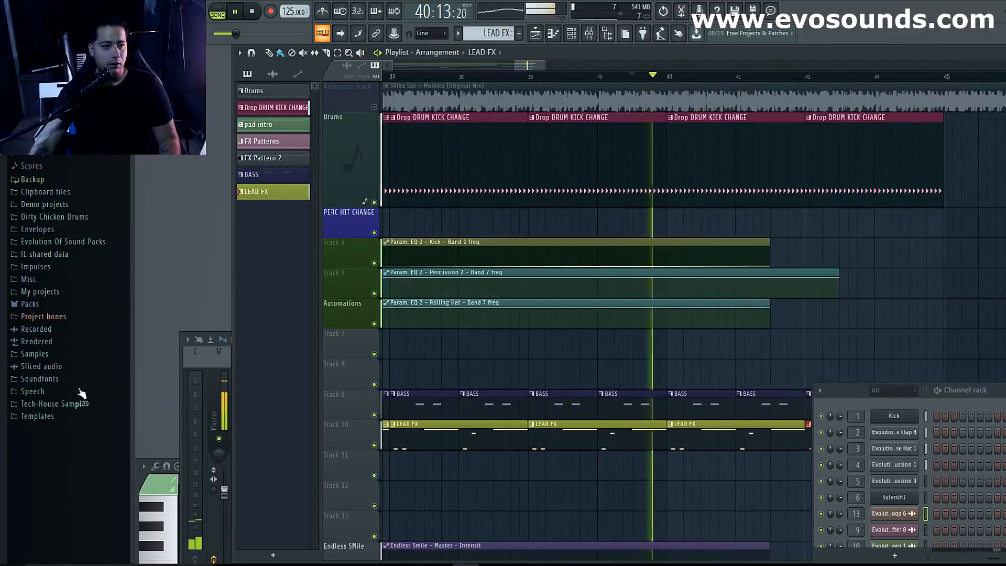
scroll(588, 209, "down", 5)
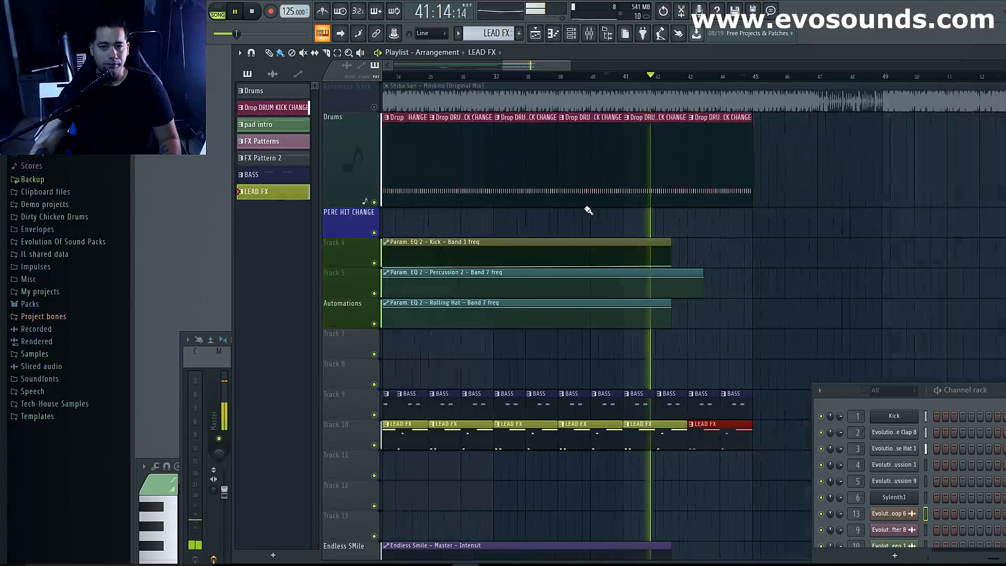
key("space")
key("space")
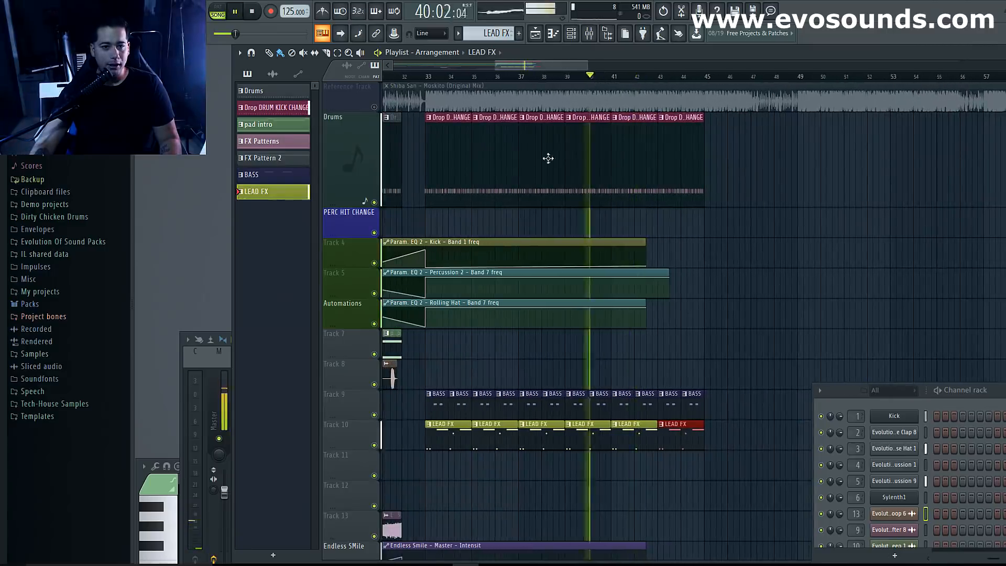
scroll(539, 127, "up", 4)
key("space")
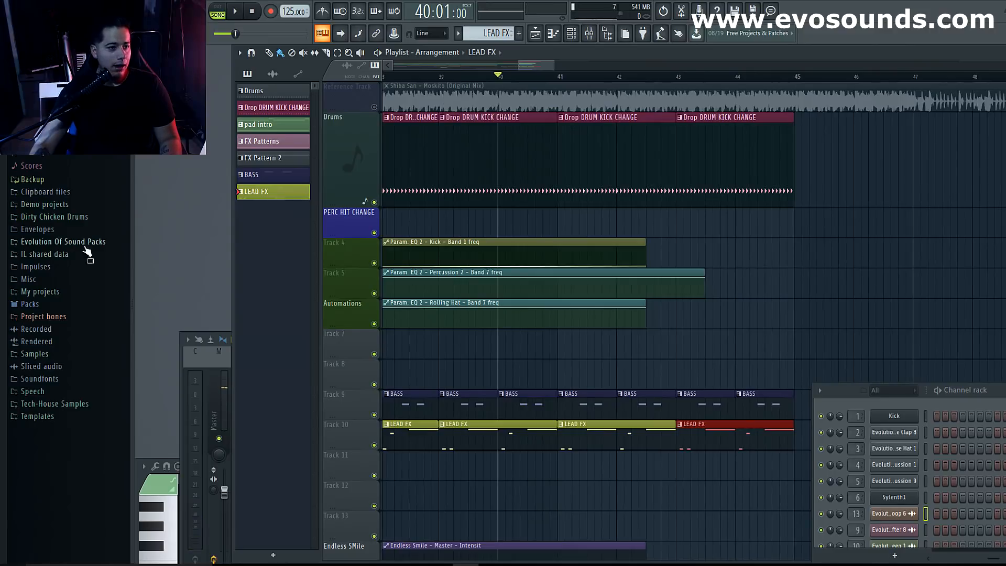
Audition the Dirty Chicken Drums percussion samples and place House Percussion 6 on the PERC HIT CHANGE track at 40:13, just before bar 41.
left_click(73, 216)
left_click(47, 267)
left_click(75, 291)
left_click(82, 302)
left_click(87, 313)
left_click(91, 325)
left_click(94, 336)
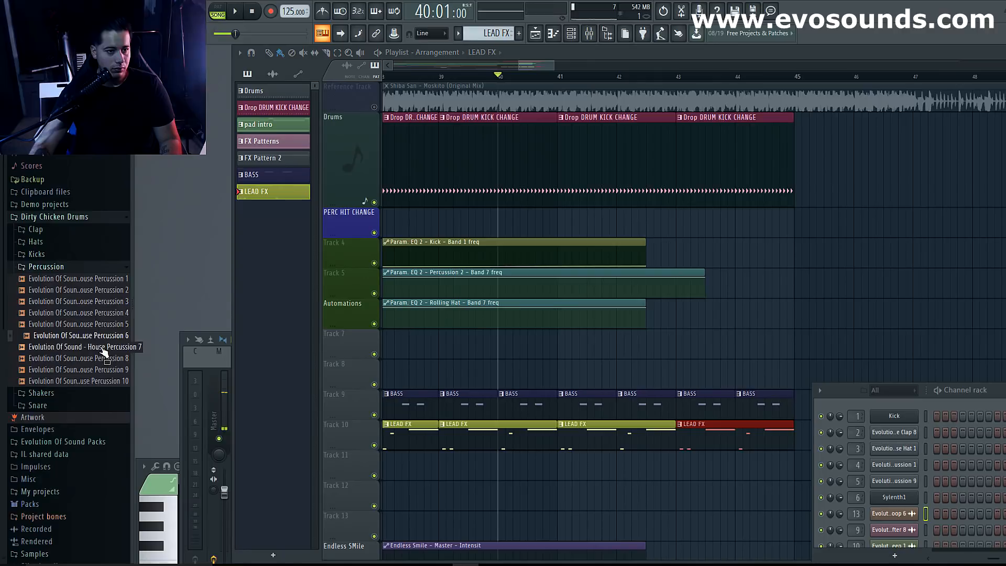
left_click_drag(347, 285, 546, 222)
key("space")
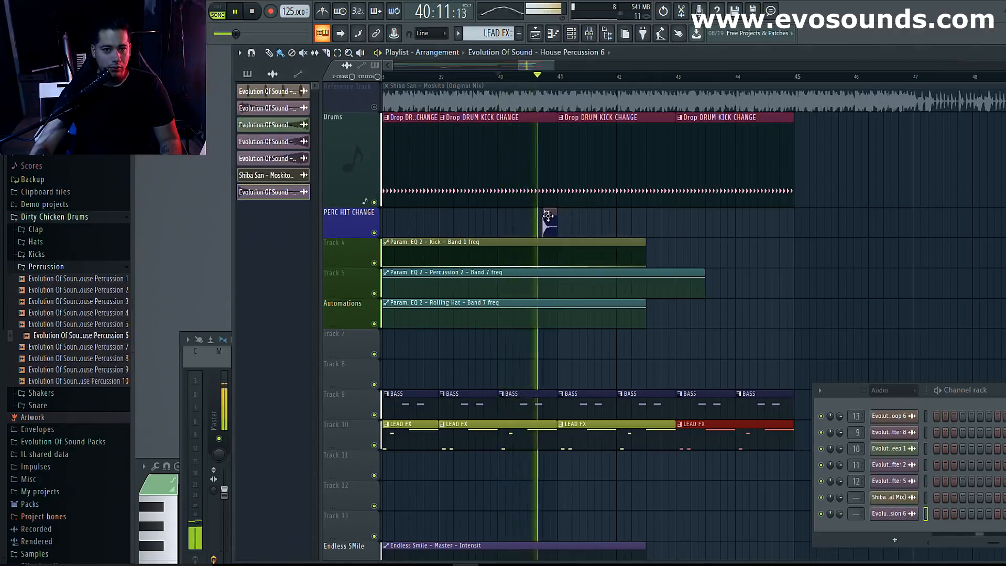
key("space")
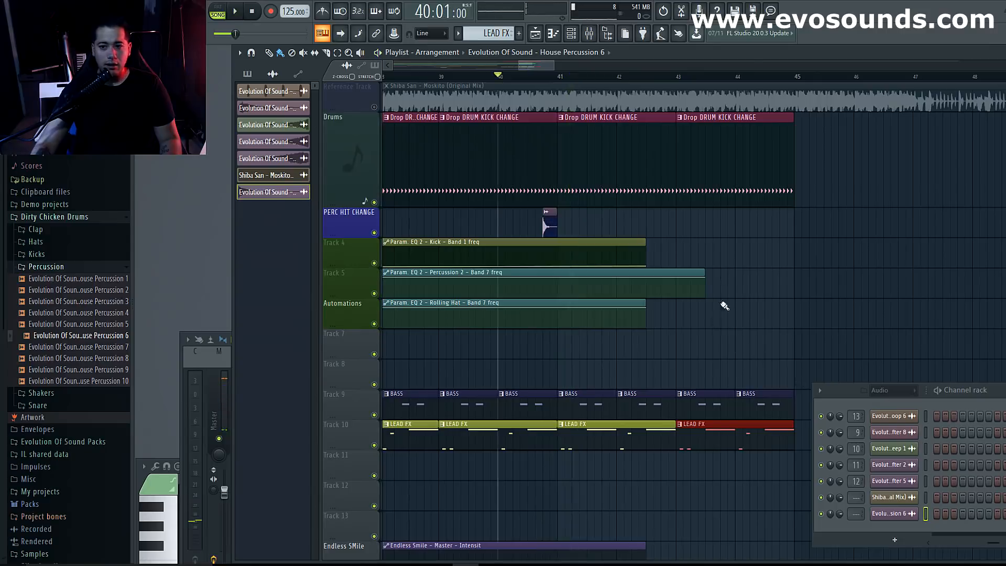
Route the House Percussion 6 channel to mixer insert 15.
left_click(591, 34)
left_click_drag(593, 338, 535, 215)
left_click(527, 275)
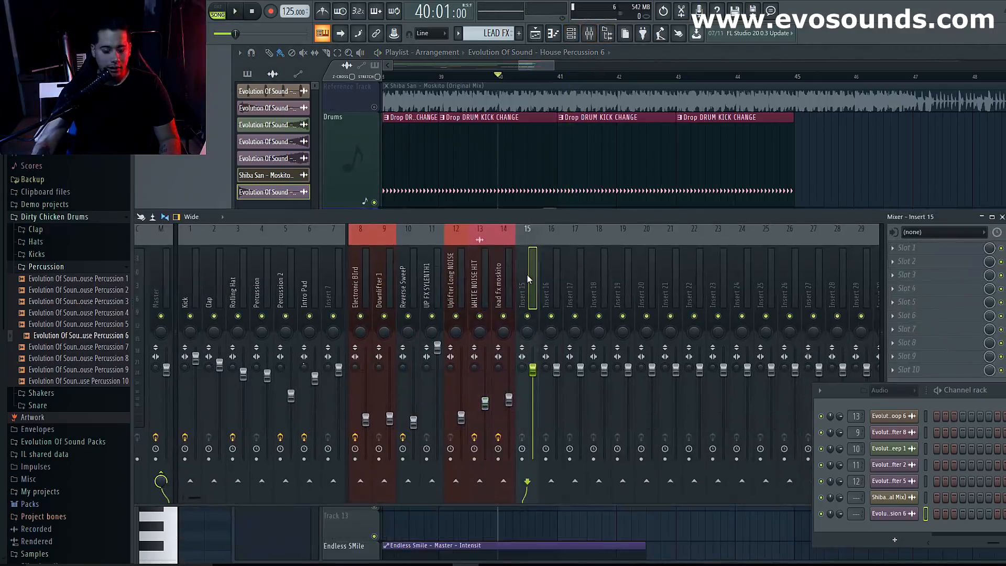
key("ctrl+l")
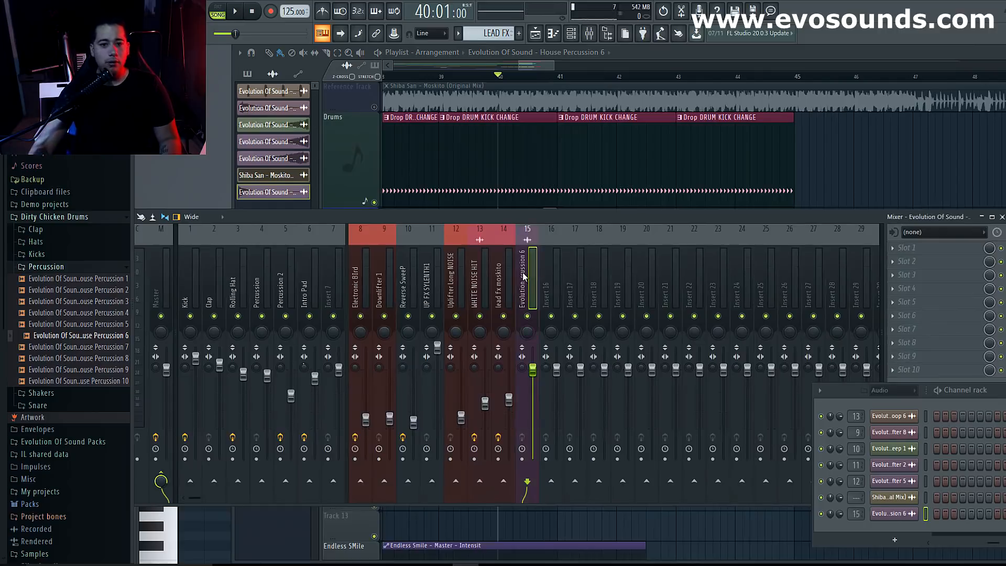
Rename mixer insert 15 to perc hit change and colour it blue.
right_click(524, 276)
left_click(576, 248)
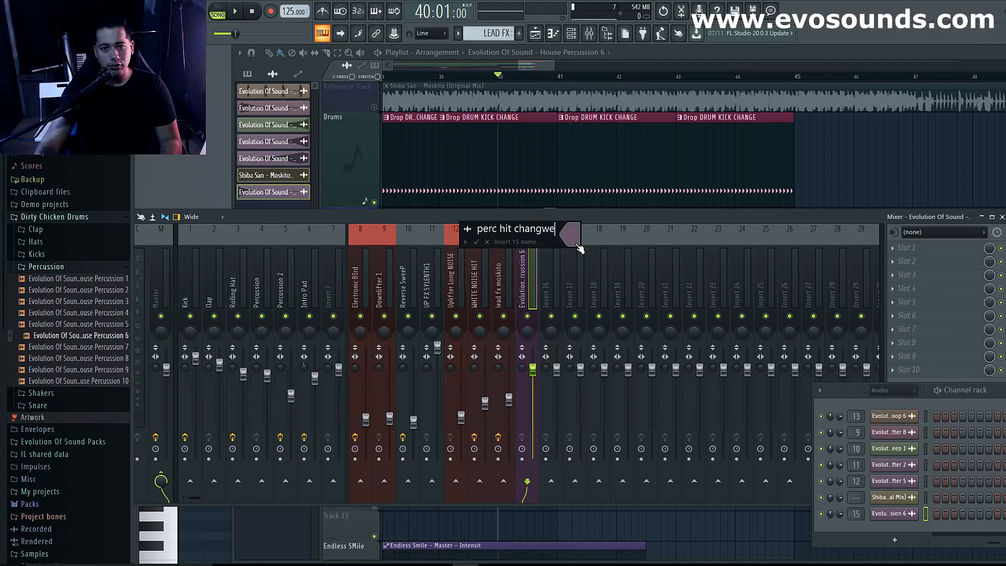
type("perc hit change")
left_click(576, 243)
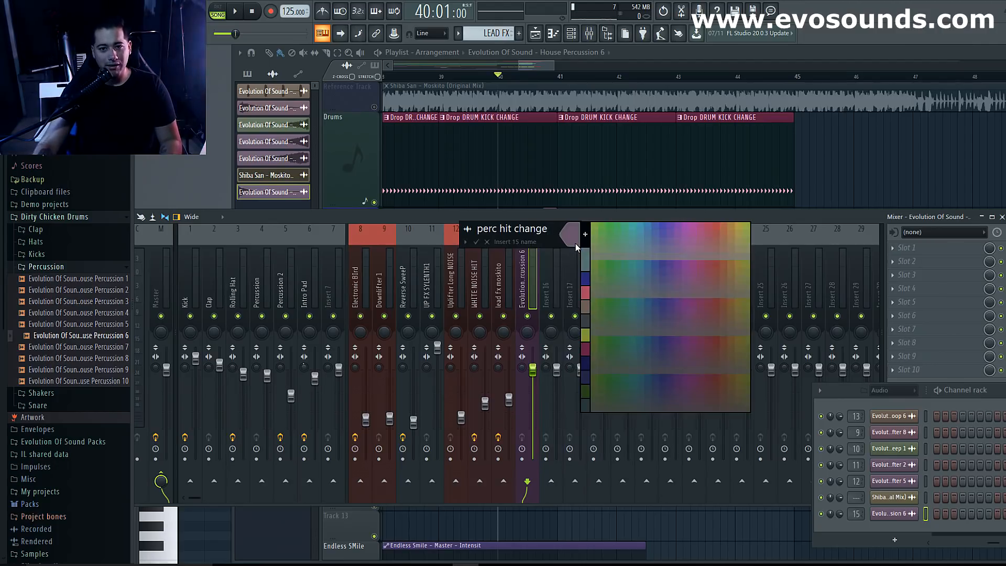
left_click(585, 284)
left_click(465, 242)
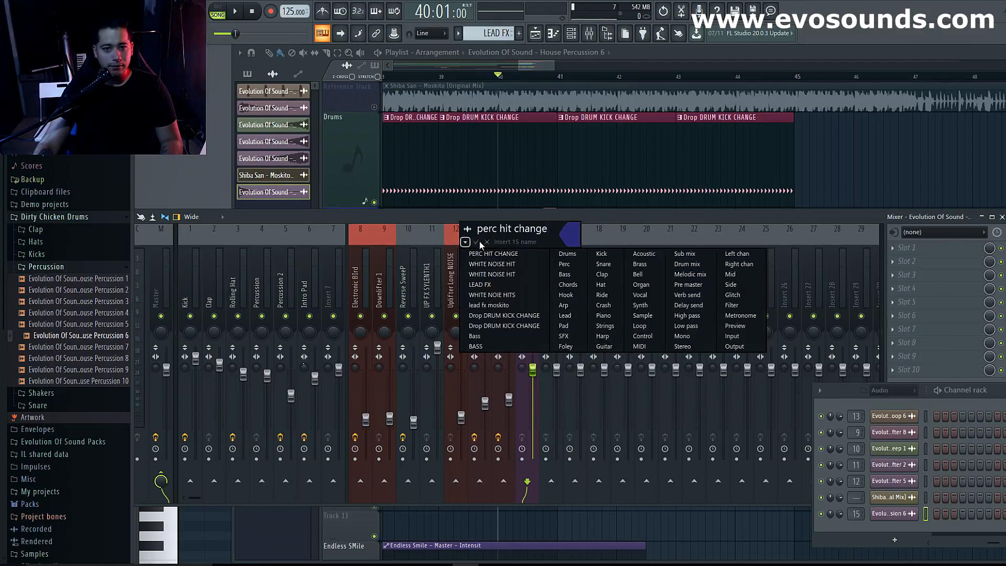
left_click(479, 241)
left_click_drag(478, 218, 496, 281)
Lower the perc hit change insert's mixer level while replaying the passage from bar 40.
key("space")
left_click(549, 222)
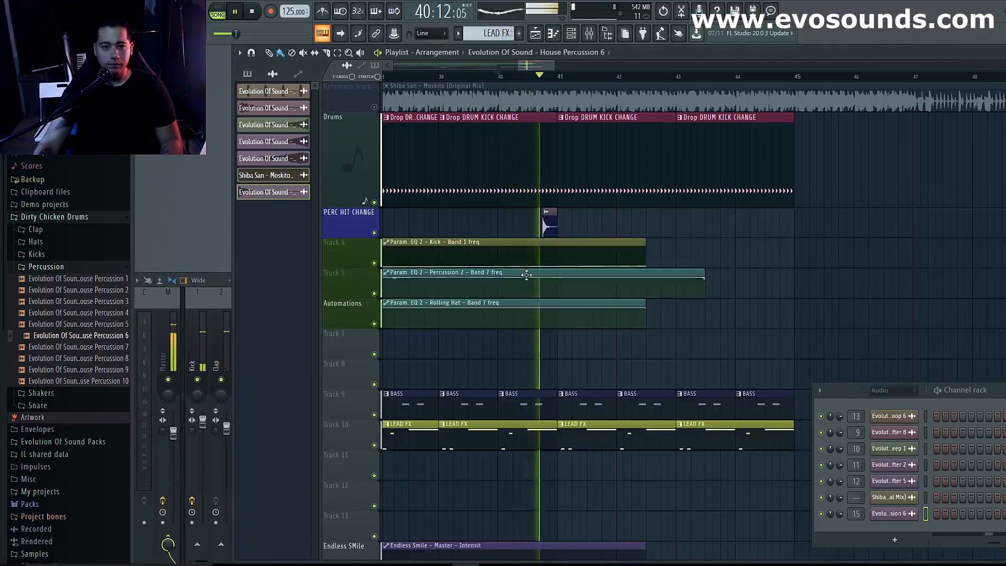
key("space")
left_click(209, 297)
key("space")
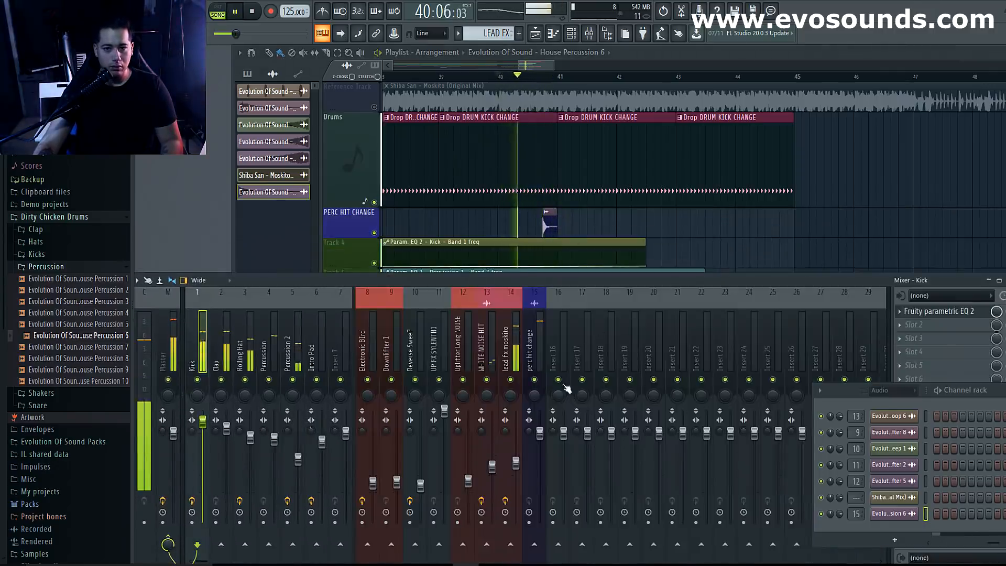
key("space")
key("space")
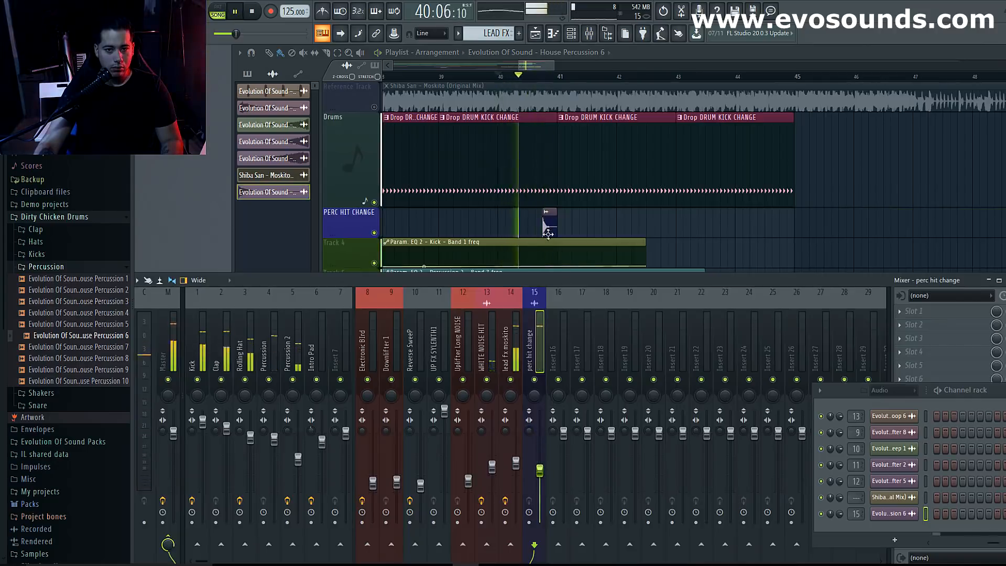
key("space")
Play from 40:13 and compare the percussion hit with the soloed reference track.
left_click(548, 212)
left_click(542, 220)
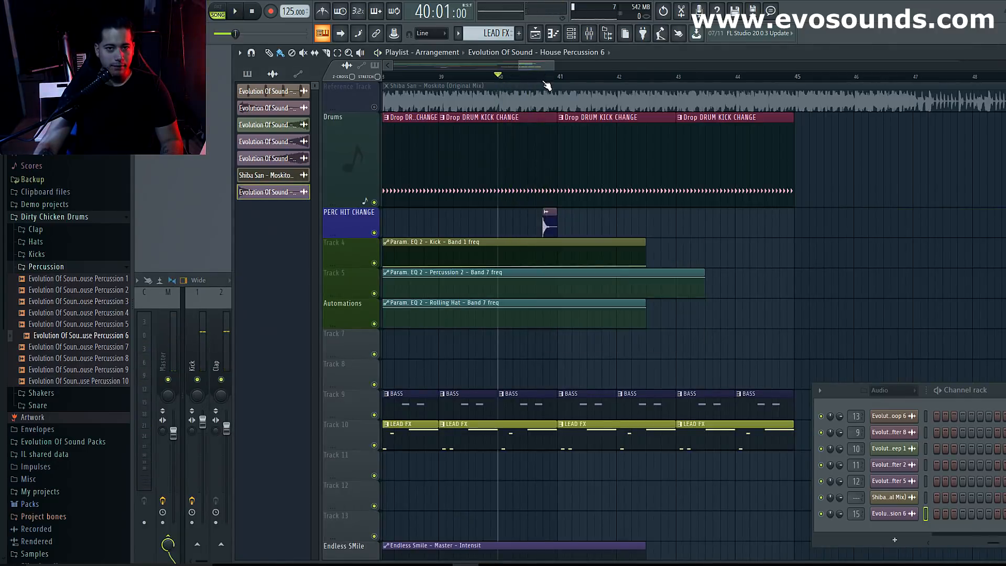
key("space")
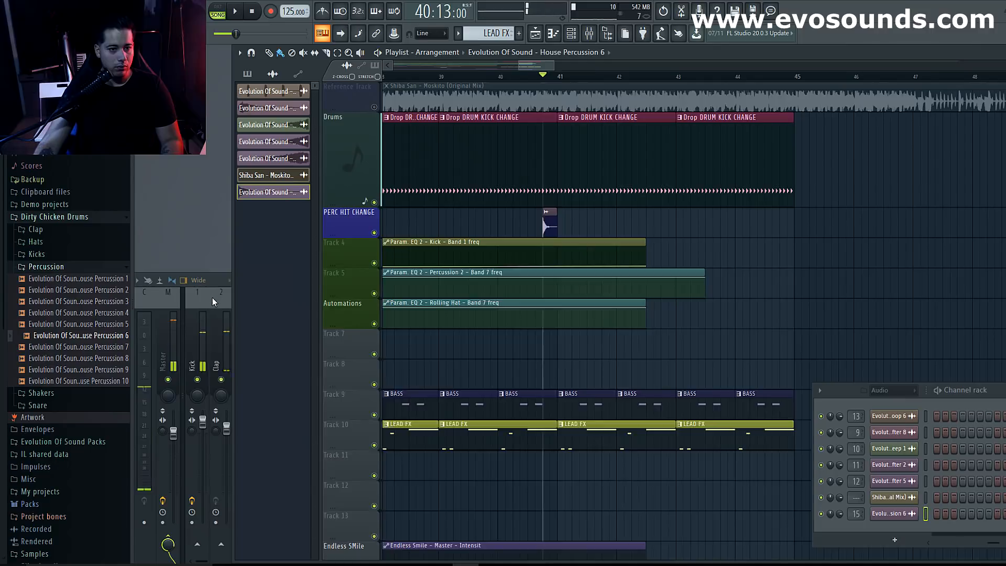
left_click(213, 297)
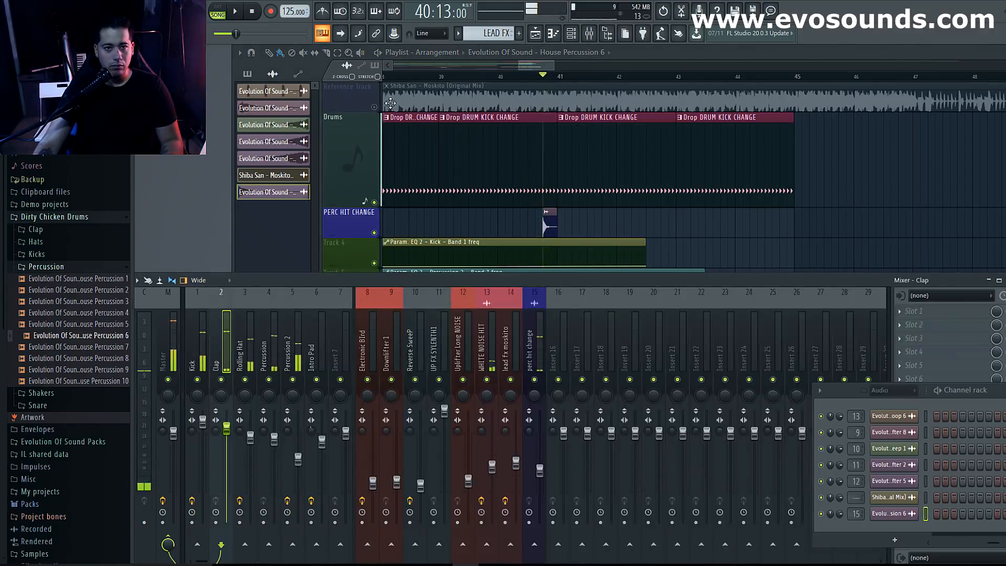
key("space")
left_click(365, 107)
right_click(374, 107)
key("space")
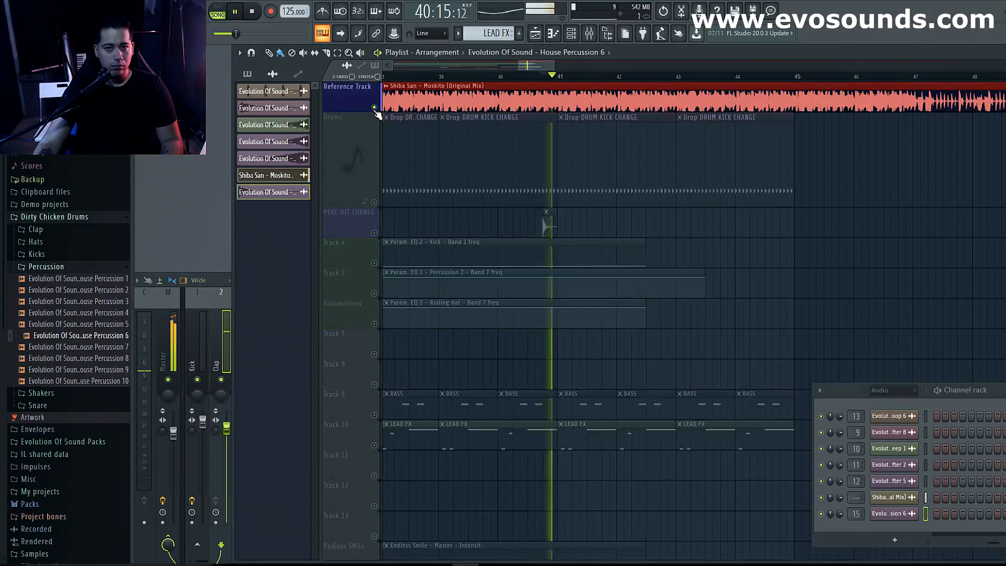
key("space")
right_click(375, 108)
key("space")
right_click(374, 108)
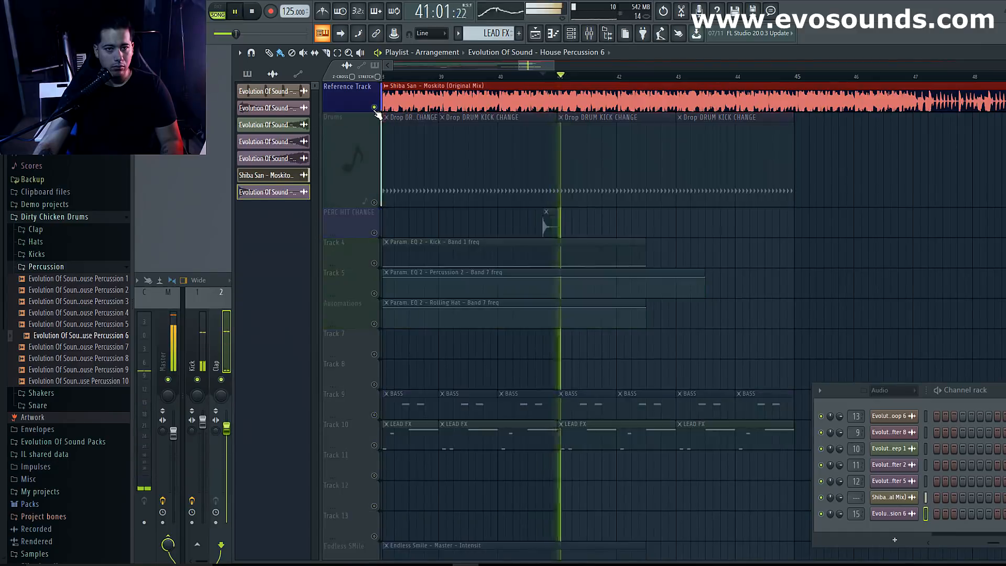
key("space")
left_click(375, 108)
Toggle the Drums track and isolate the PERC HIT CHANGE track to check the passage from 40:13.
left_click(374, 202)
left_click(375, 202)
left_click(375, 202)
right_click(375, 232)
right_click(374, 233)
key("space")
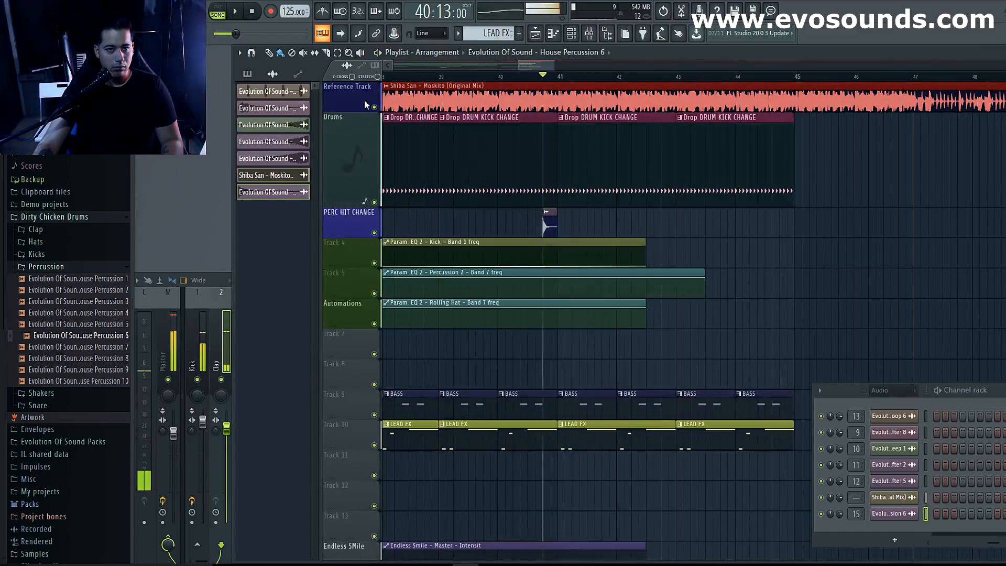
Load Fruity Reeverb 2 into the first effect slot of the Clap mixer track.
left_click(210, 287)
key("space")
left_click_drag(601, 284, 587, 237)
left_click(886, 267)
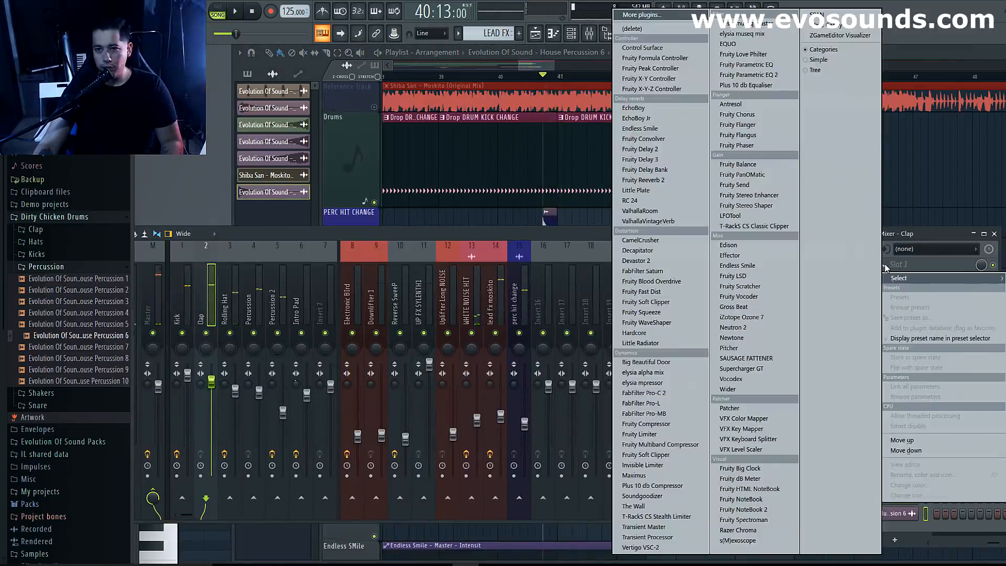
left_click(641, 179)
Raise the wet level of the clap's Fruity Reeverb 2 while replaying from 40:13.
key("space")
key("space")
key("space")
left_click_drag(501, 222, 501, 216)
key("space")
key("space")
key("space")
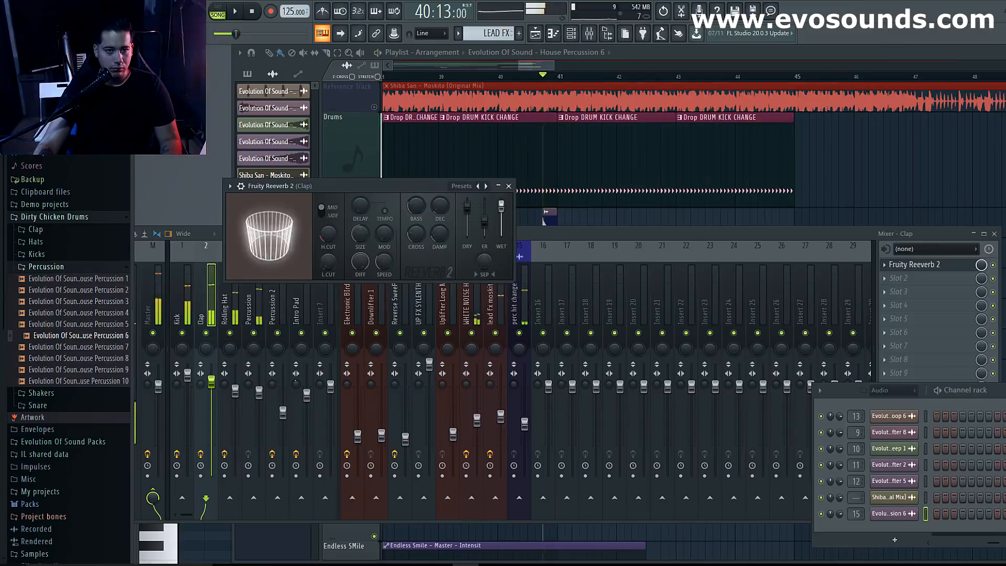
Try a smaller room size on the clap's reverb, replaying from 40:13 repeatedly.
mouse_move(357, 242)
left_mouse_down()
mouse_move(357, 218)
mouse_move(358, 273)
mouse_move(357, 251)
left_mouse_up()
key("space")
key("space")
key("space")
key("space")
key("space")
key("space")
key("space")
key("space")
key("space")
key("space")
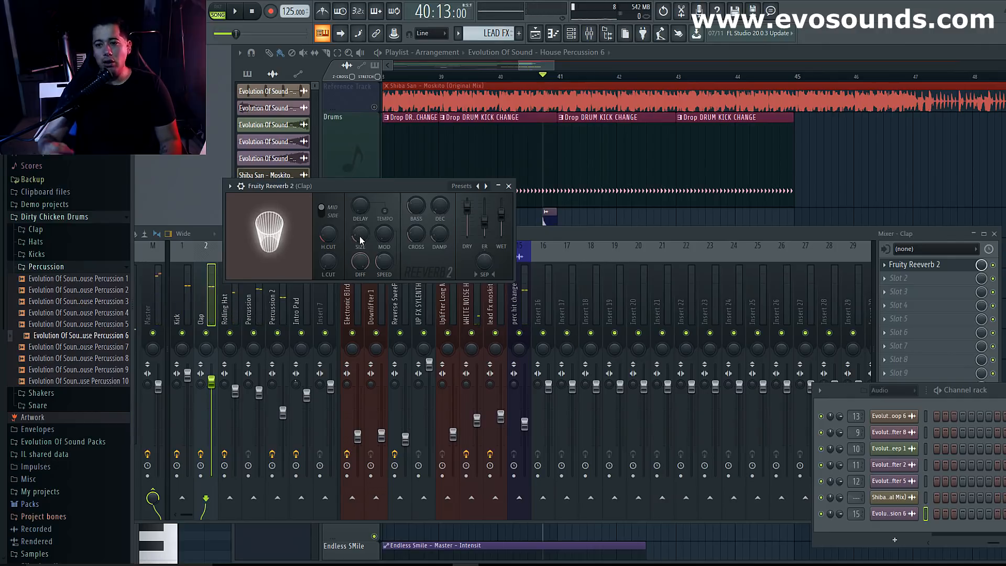
Enlarge the room size of the clap's reverb, replay the passage to judge it, and close the reverb.
left_click_drag(359, 236, 360, 212)
key("space")
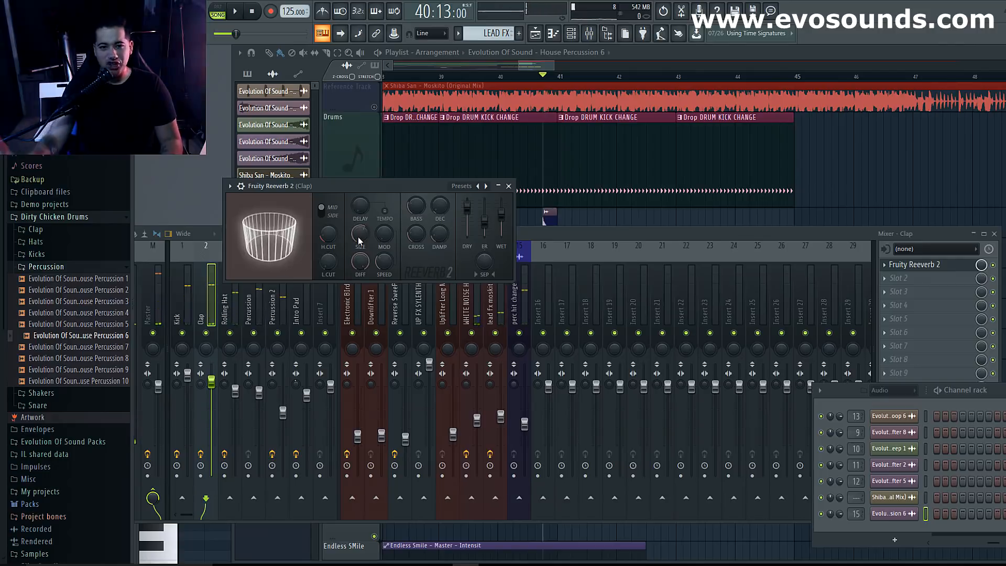
key("space")
key("space")
key("space")
key("space")
key("space")
key("space")
left_click(509, 186)
key("space")
key("space")
Load Fruity Parametric EQ 2 after the clap's reverb, rolling off the lows with band 1 and boosting the treble with band 4.
left_click(885, 280)
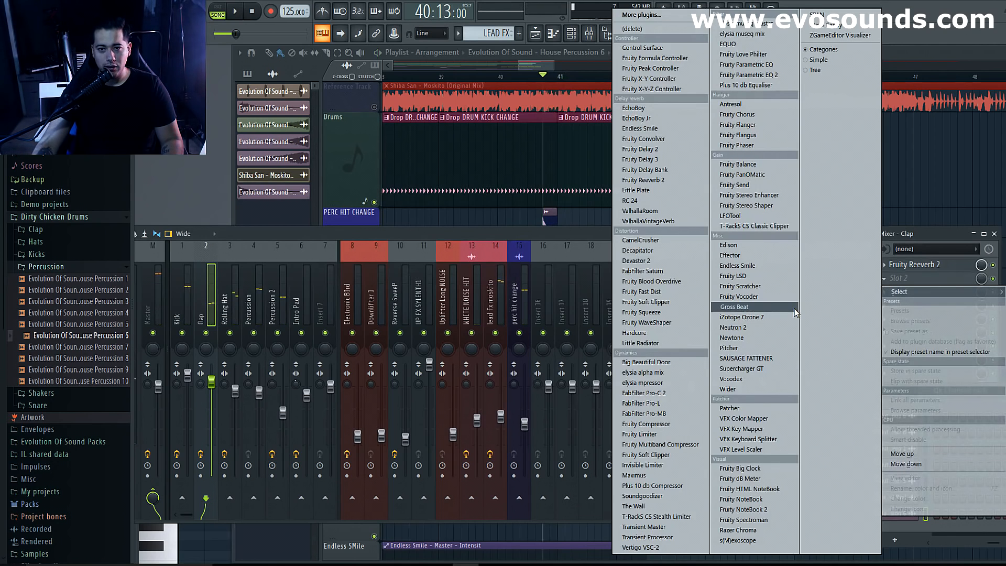
left_click(753, 76)
left_click_drag(296, 323, 316, 327)
left_click_drag(362, 287, 439, 274)
key("space")
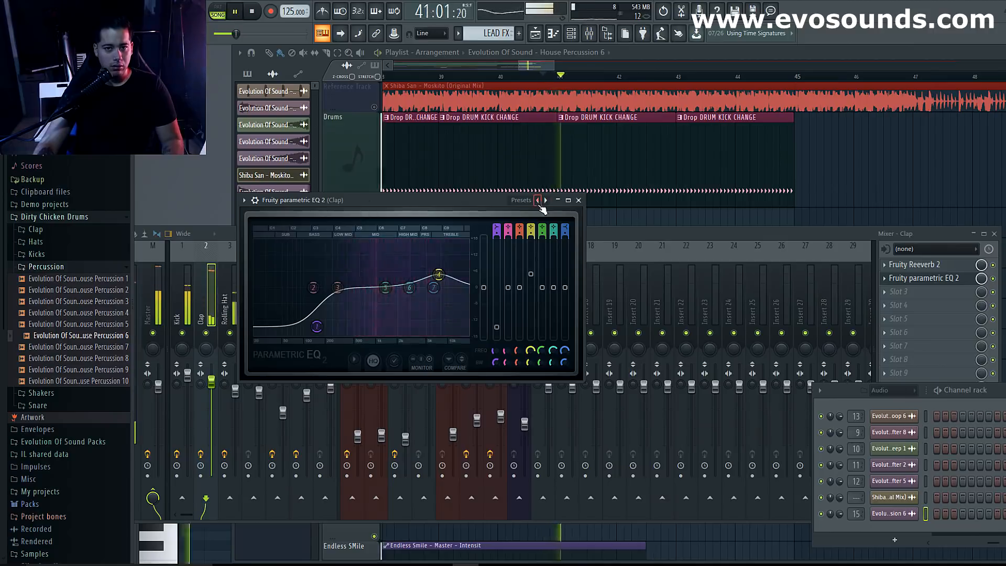
key("space")
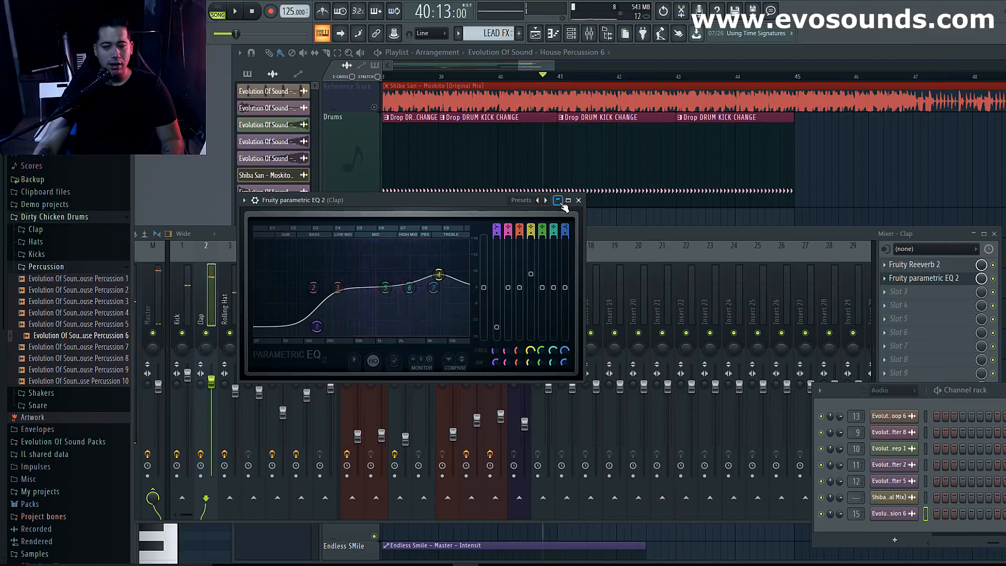
Minimise the mixer and keep the clap's Fruity Parametric EQ 2 expanded over the playlist.
left_click(558, 200)
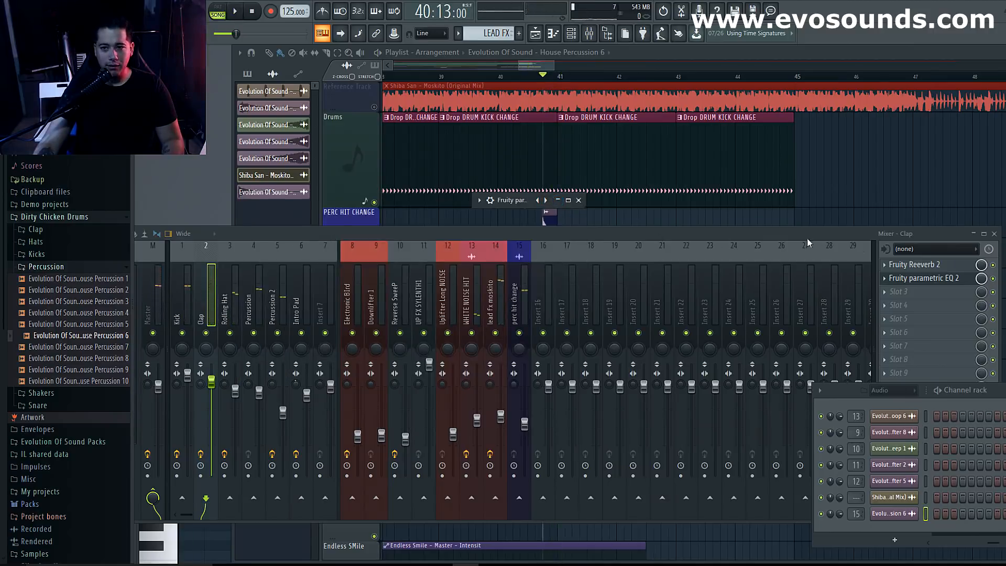
left_click(975, 235)
left_click(558, 200)
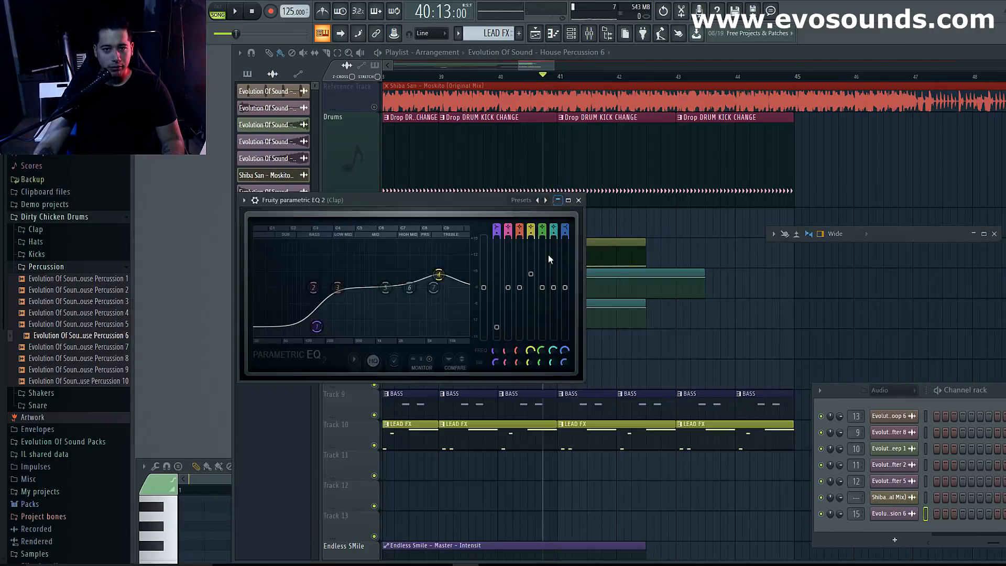
Close the clap's Fruity Parametric EQ 2 and replay the drop from 39:05 to judge the clap with the other elements.
left_click(568, 201)
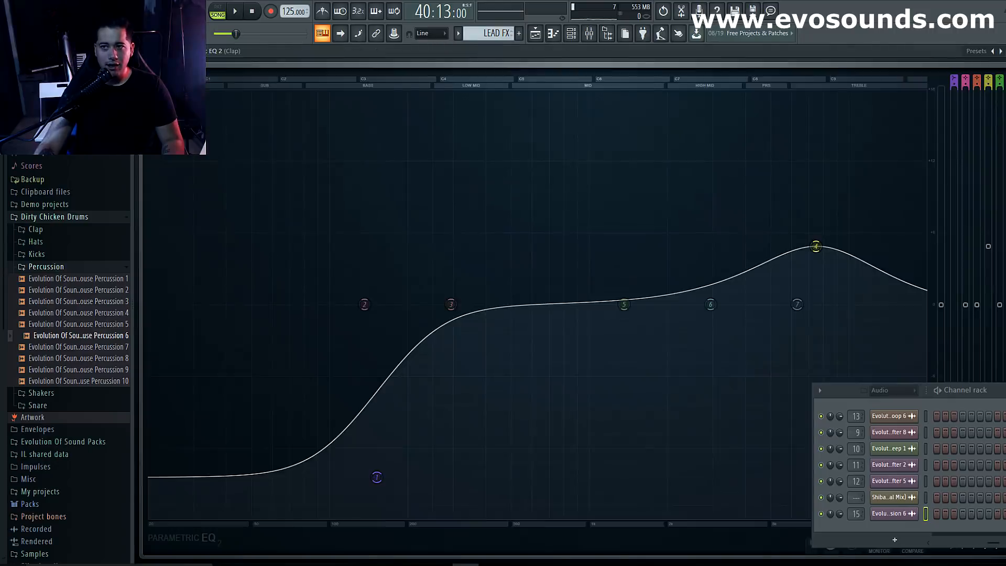
key("Escape")
key("space")
key("space")
left_click(461, 79)
key("space")
scroll(603, 274, "down", 10)
scroll(682, 315, "up", 5)
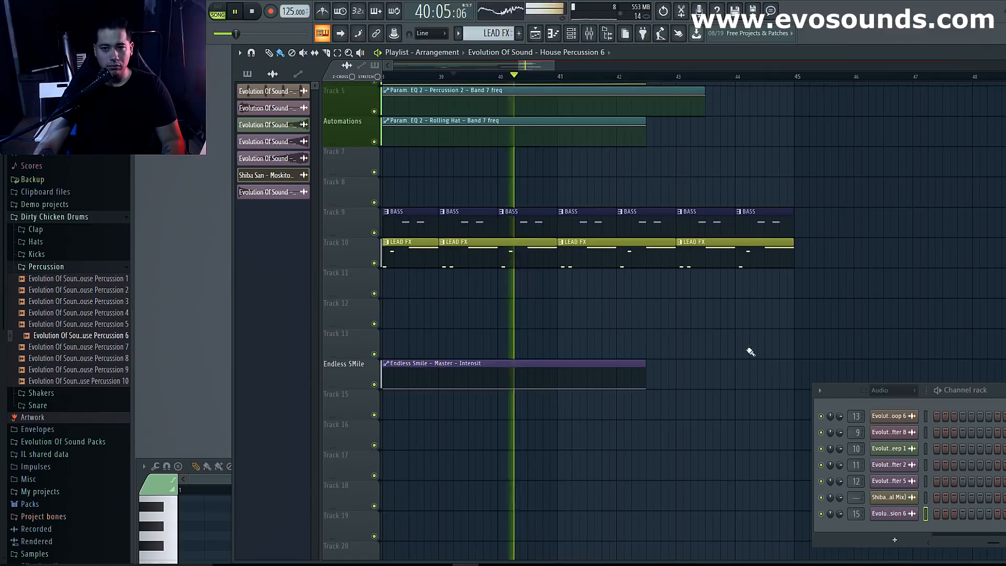
key("space")
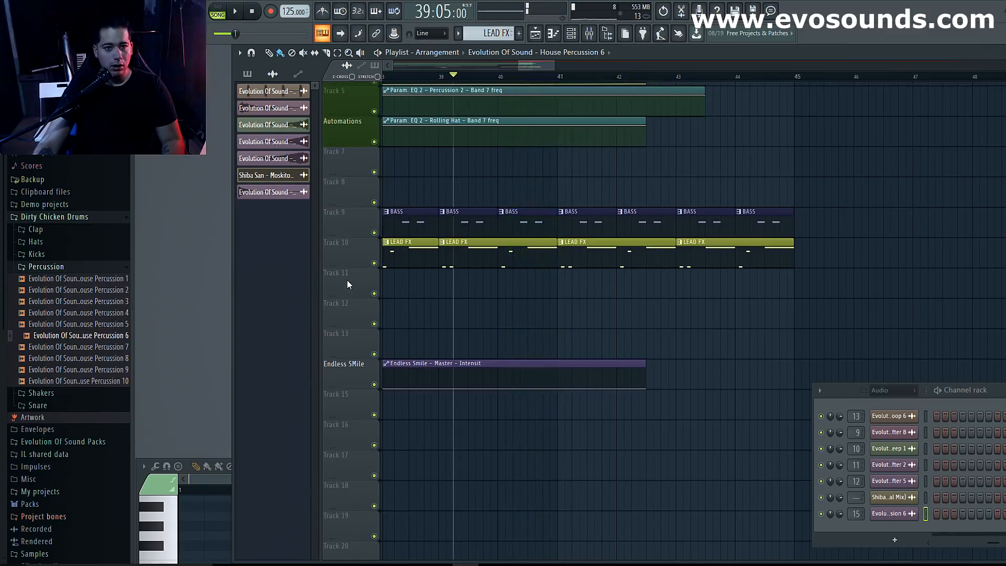
Create a new pattern named MAIN LEAD and give it a dark green colour.
scroll(571, 283, "up", 1)
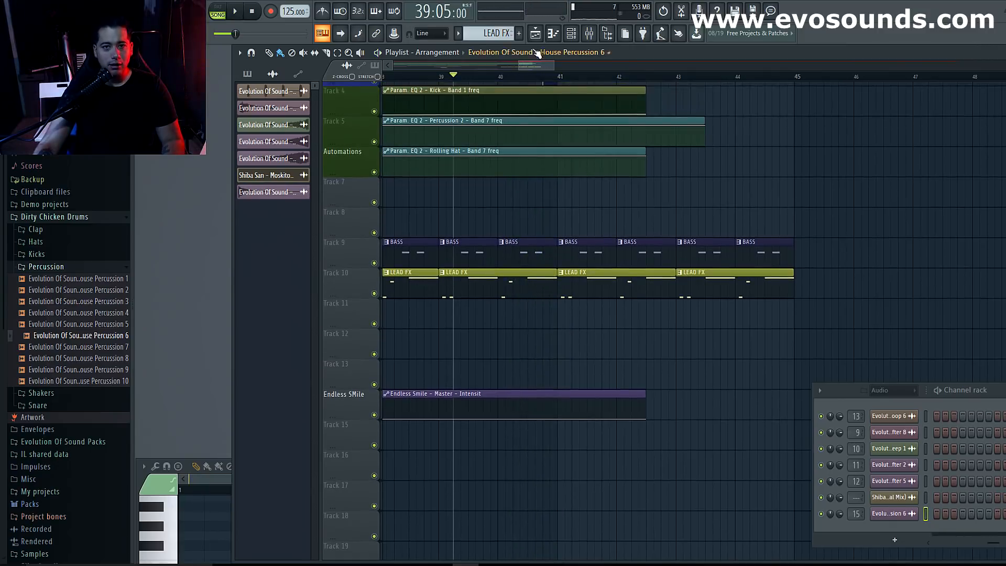
left_click(519, 33)
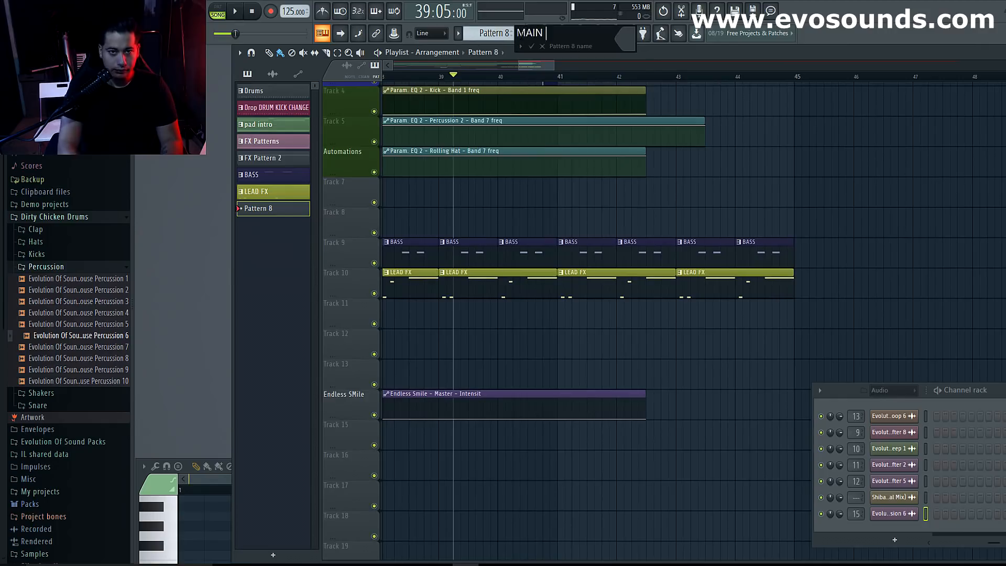
left_click(616, 43)
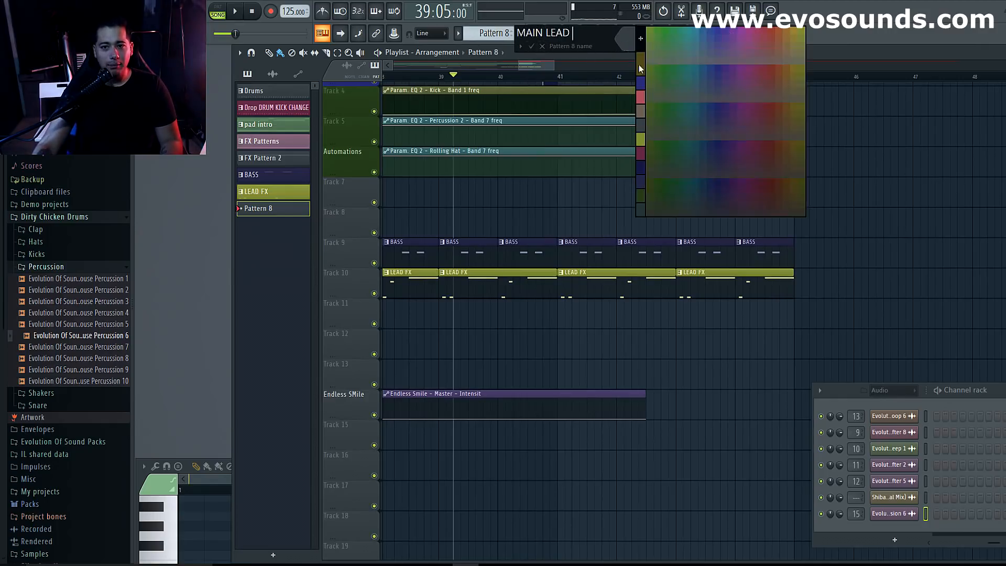
left_click(673, 182)
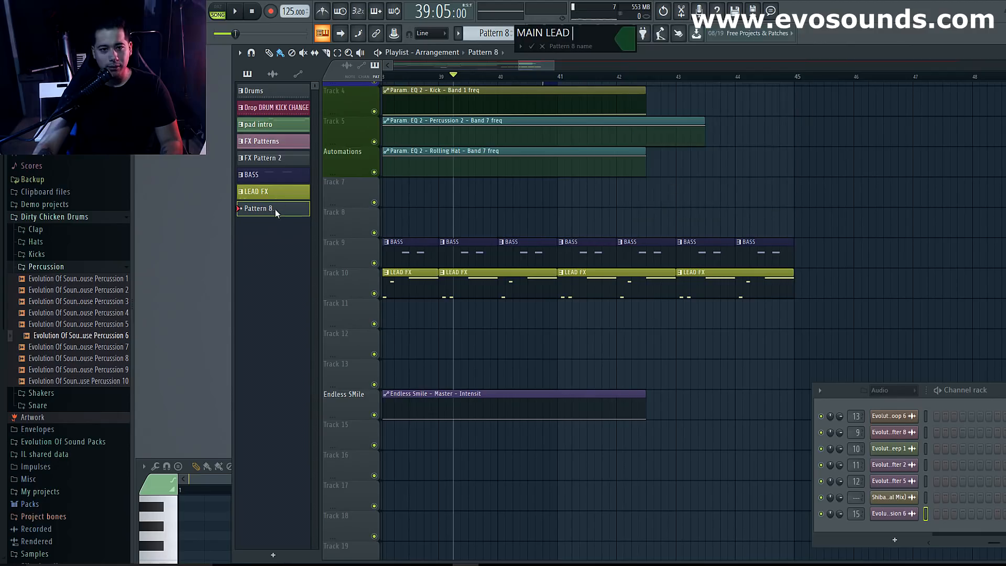
left_click(531, 47)
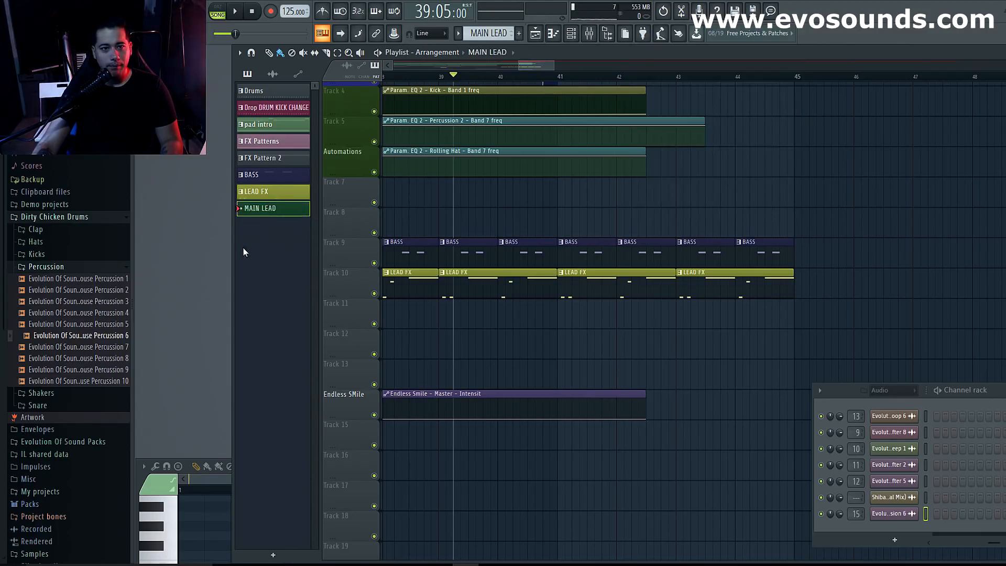
Show all channels in the channel rack and add a new Sylenth1 instrument for the MAIN LEAD pattern.
left_click_drag(875, 394, 543, 185)
left_click(569, 192)
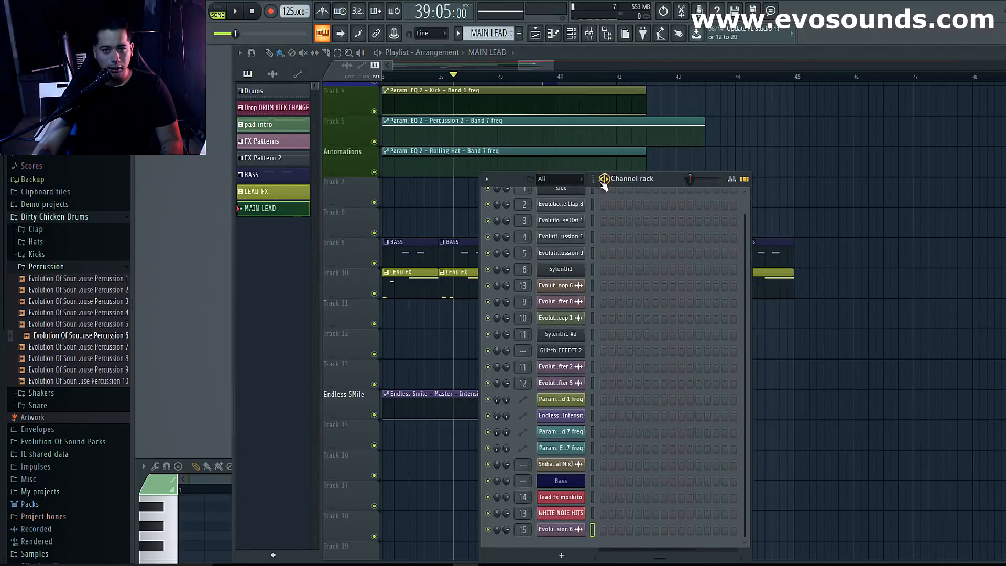
left_click_drag(512, 183, 512, 127)
left_click(560, 499)
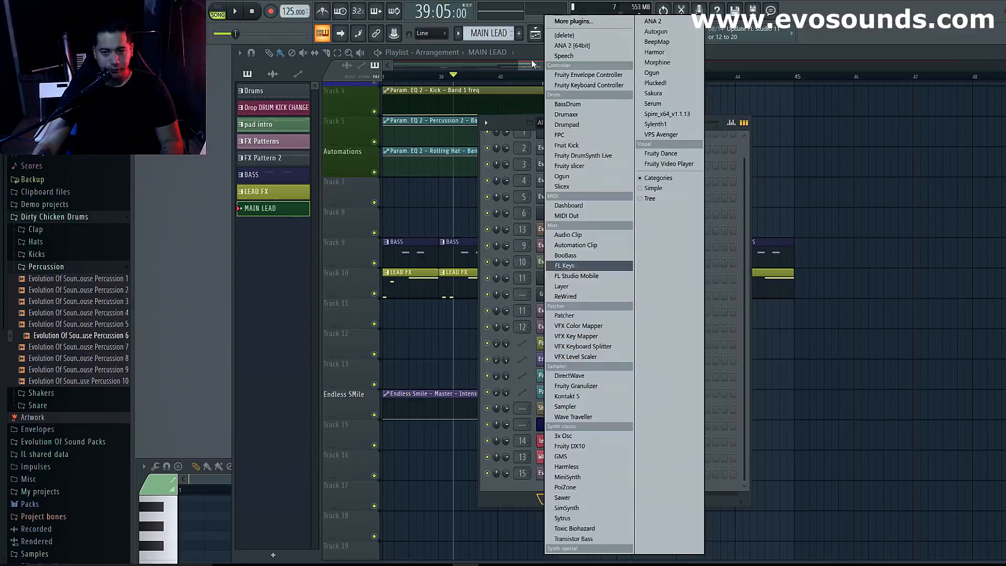
left_click(669, 124)
Load a custom sound bank file into the new Sylenth1 and open its preset list.
left_click(401, 280)
mouse_move(404, 306)
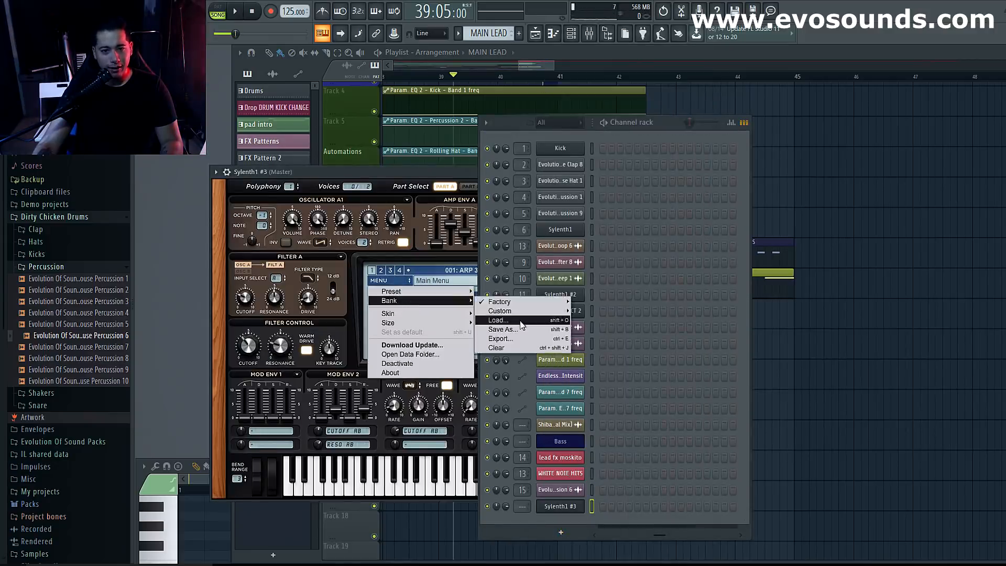
left_click(499, 320)
left_click(304, 231)
scroll(550, 314, "down", 3)
left_click(588, 367)
double_click(588, 366)
left_click(444, 281)
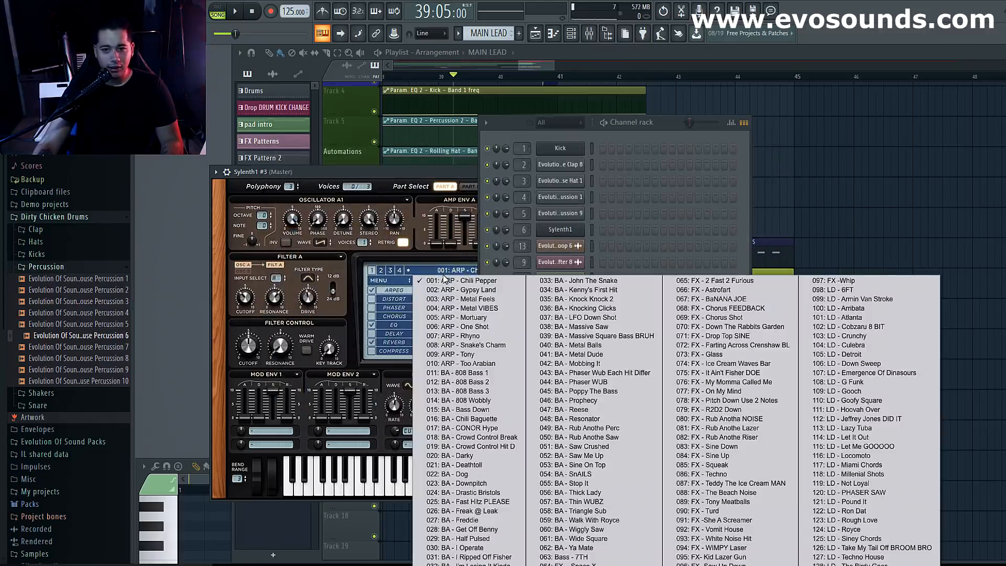
Audition the 098: LD - 6FT preset in Sylenth1 #3, and switch to preset 099: LD - Armin Van Stroke.
left_click(834, 289)
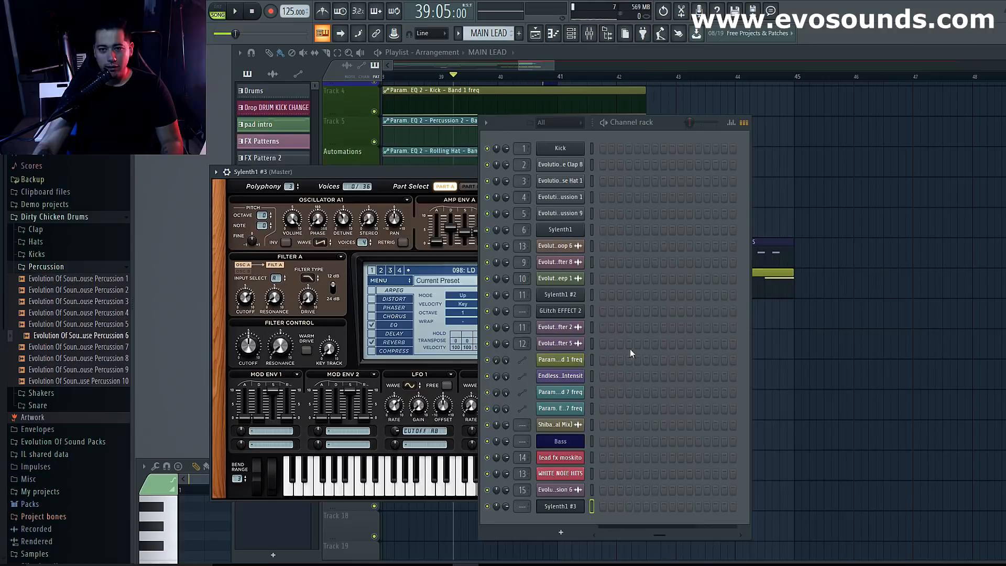
left_click(429, 488)
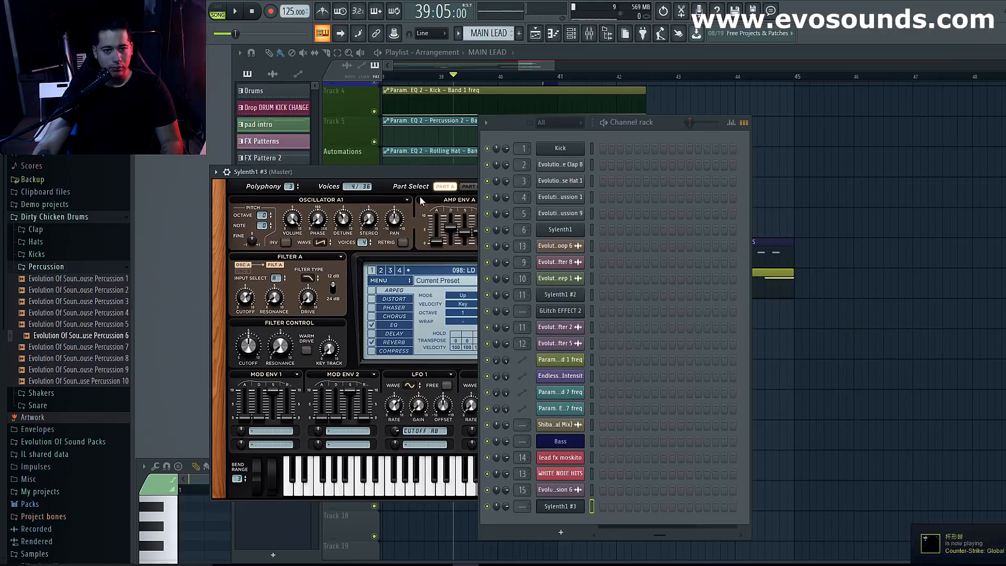
left_click_drag(395, 173, 244, 165)
left_click(393, 262)
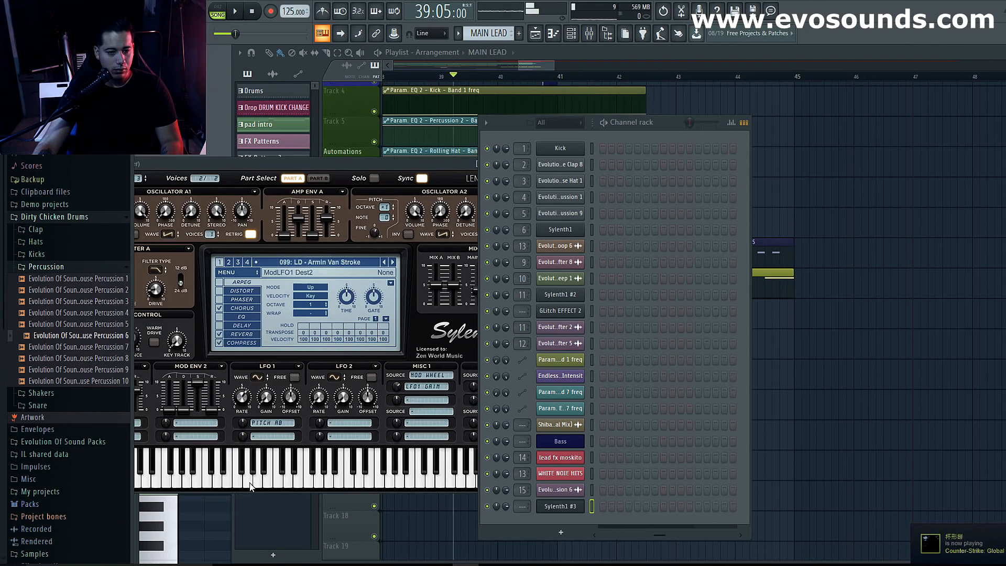
Insert Fruity Reeverb 2 in the first effect slot of the perc hit change mixer track and raise its room size while auditioning.
key("F6")
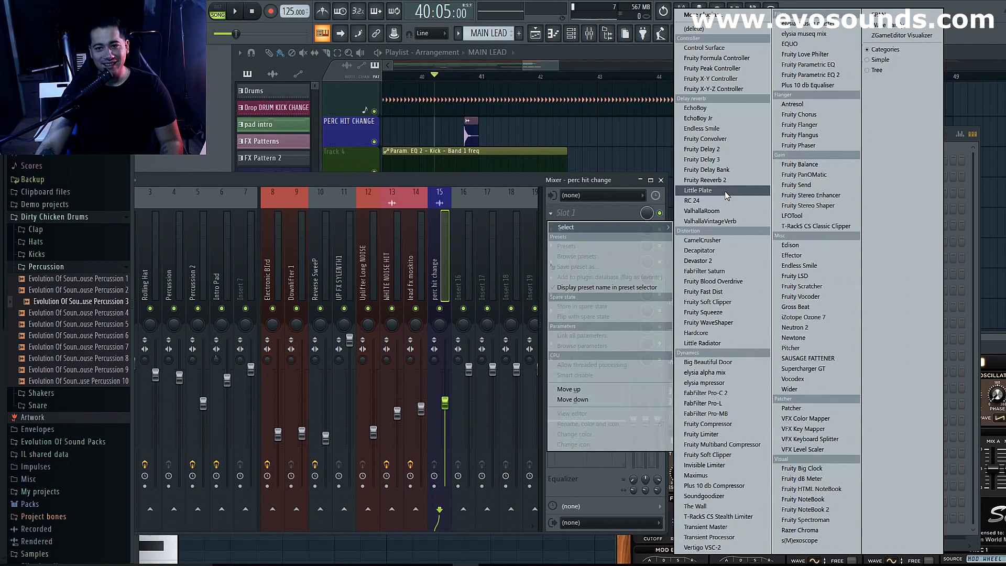
left_click(705, 180)
key("space")
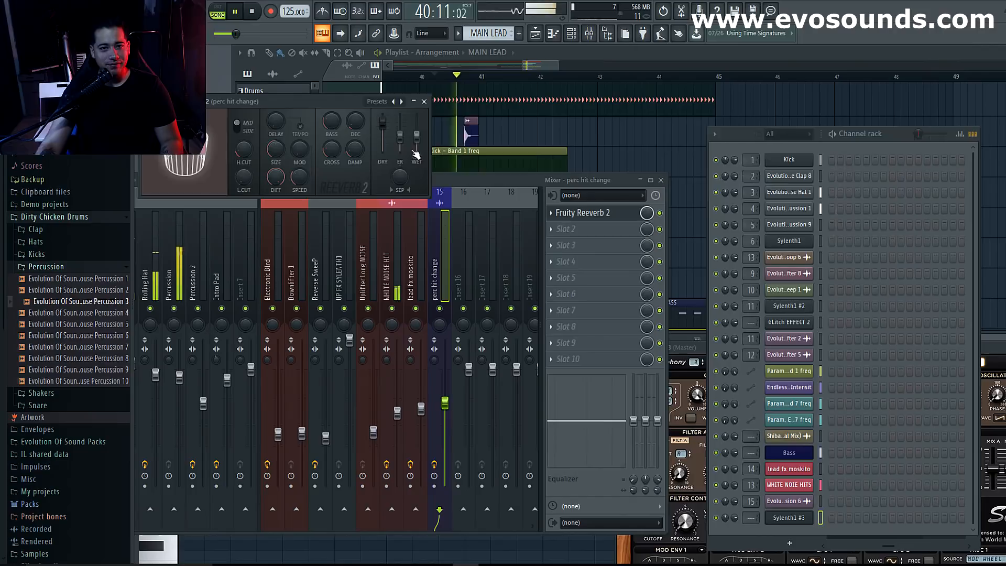
left_click_drag(417, 131, 417, 135)
key("space")
key("space")
mouse_move(275, 149)
left_mouse_down()
mouse_move(276, 181)
mouse_move(276, 142)
left_mouse_up()
key("space")
key("space")
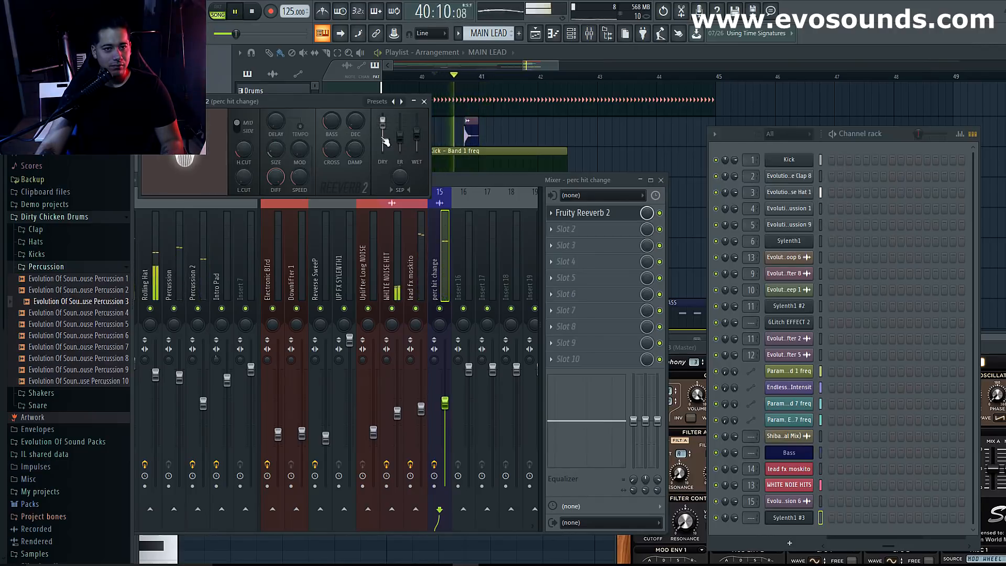
key("space")
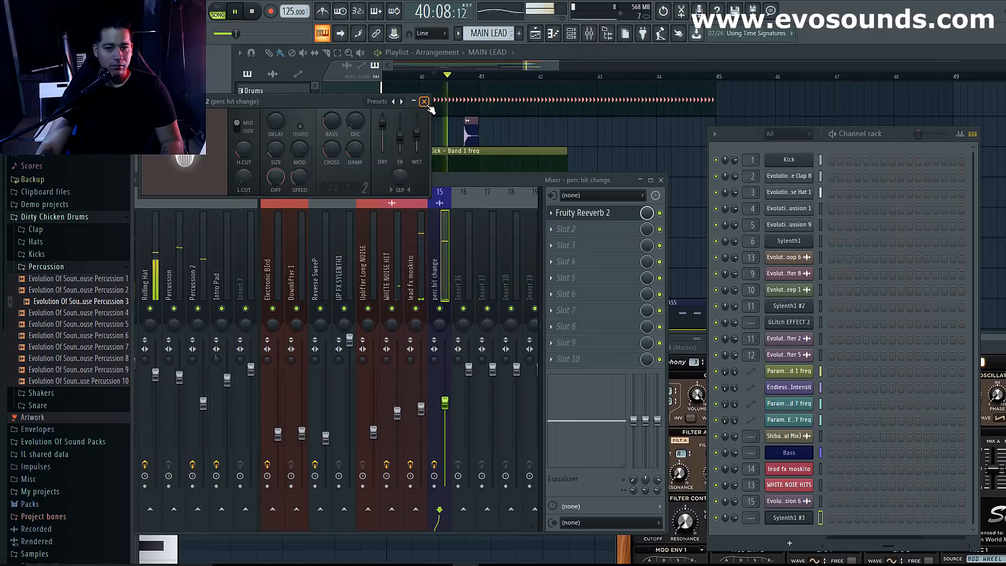
Lower the perc hit change fader slightly and reduce the reverb's wet level.
left_click_drag(445, 405, 446, 411)
key("space")
key("space")
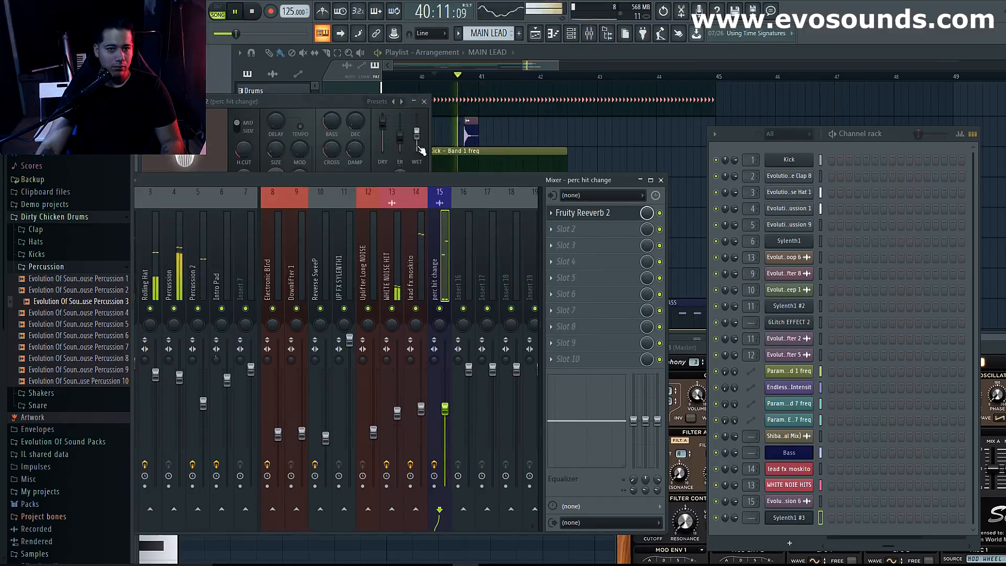
left_click_drag(416, 134, 416, 139)
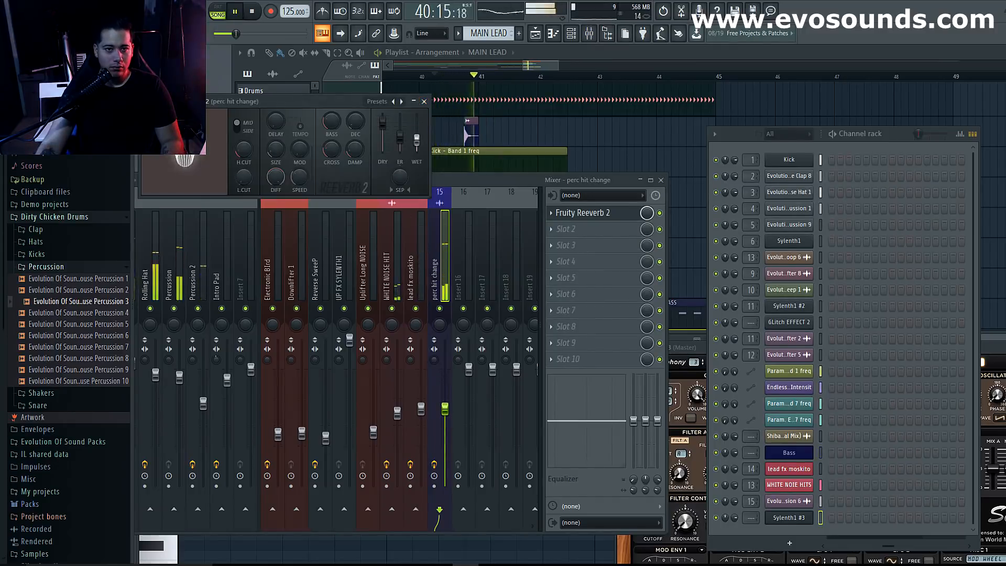
Add Fruity Parametric EQ 2 in slot 2 of perc hit change, cutting the lows with band 1 and slightly boosting band 3.
left_click(555, 230)
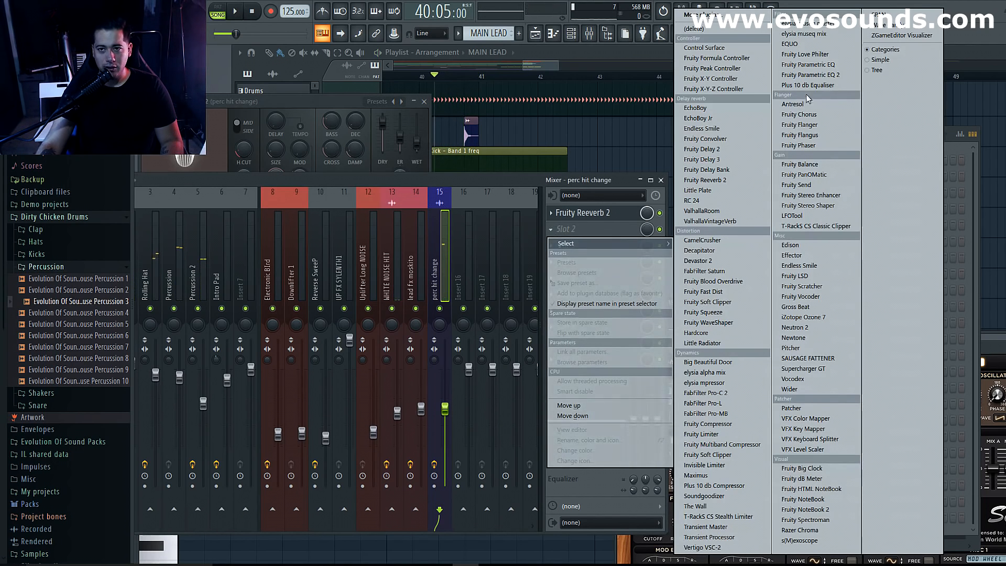
left_click(807, 75)
left_click_drag(211, 220, 230, 248)
key("space")
key("space")
key("space")
left_click_drag(254, 203, 256, 196)
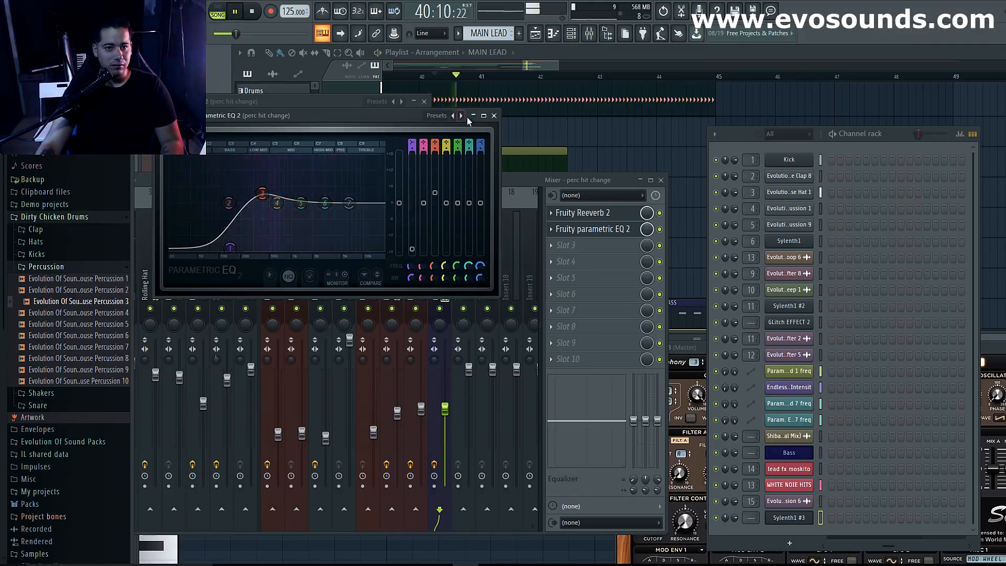
left_click(484, 116)
left_click(1005, 50)
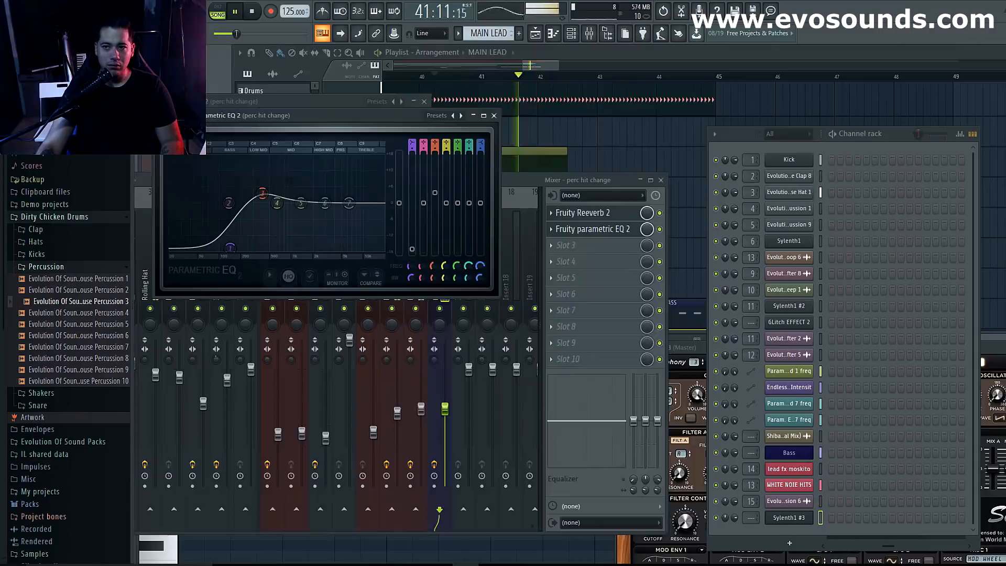
left_click(494, 116)
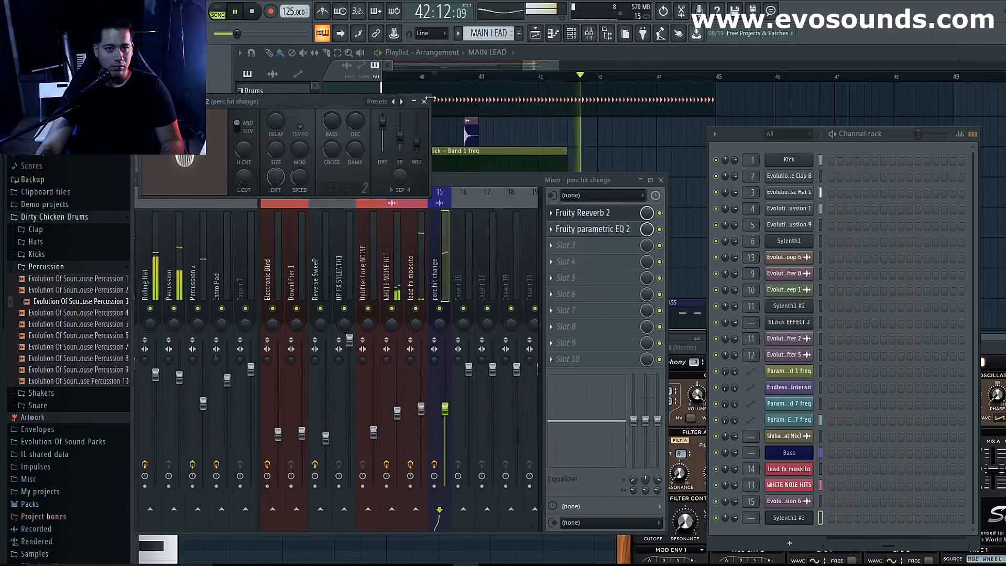
Close the Bass channel's Sylenth1 window and rearrange the mixer and Sylenth1 #3 windows clear of the playlist.
key("space")
left_click_drag(476, 182, 422, 497)
left_click_drag(461, 389, 470, 366)
key("space")
left_click_drag(660, 370, 368, 140)
left_click(619, 336)
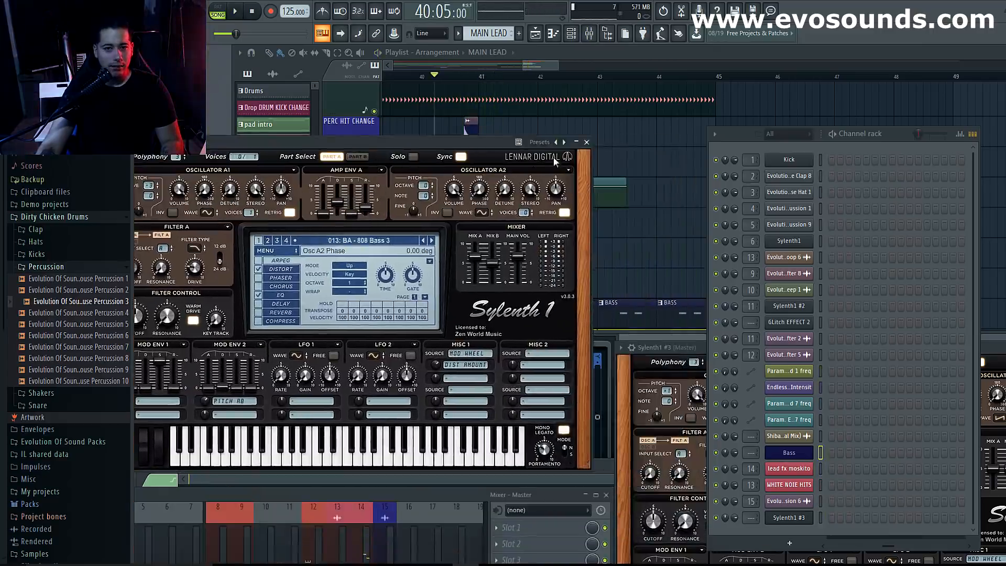
left_click(589, 141)
left_click_drag(689, 350, 247, 91)
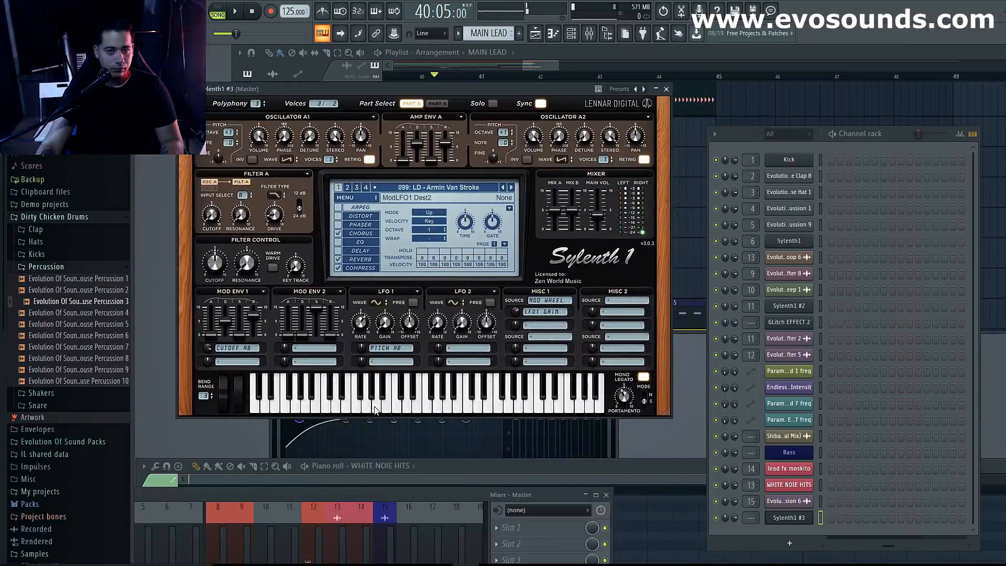
key("space")
left_click_drag(484, 90, 470, 353)
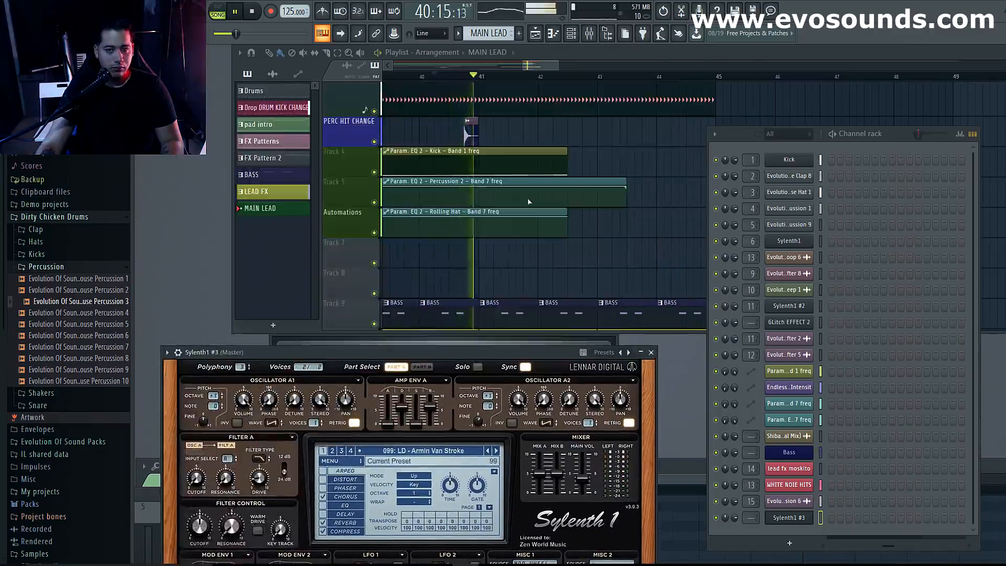
Open the piano roll for the Sylenth1 #3 channel and move it over the synth window for note editing.
scroll(527, 231, "down", 7)
scroll(529, 241, "down", 5)
key("space")
right_click(793, 503)
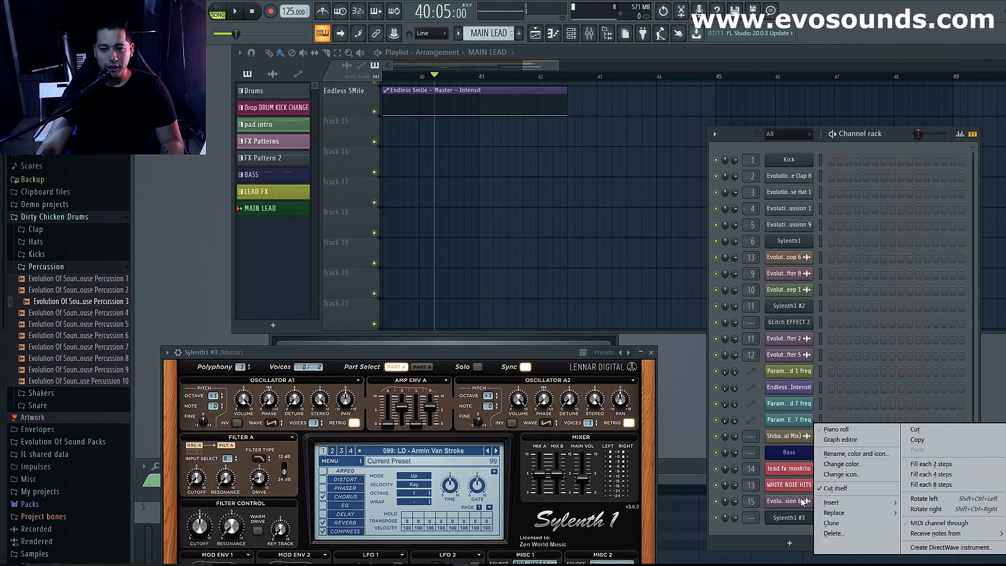
left_click(852, 431)
key("space")
scroll(508, 206, "up", 6)
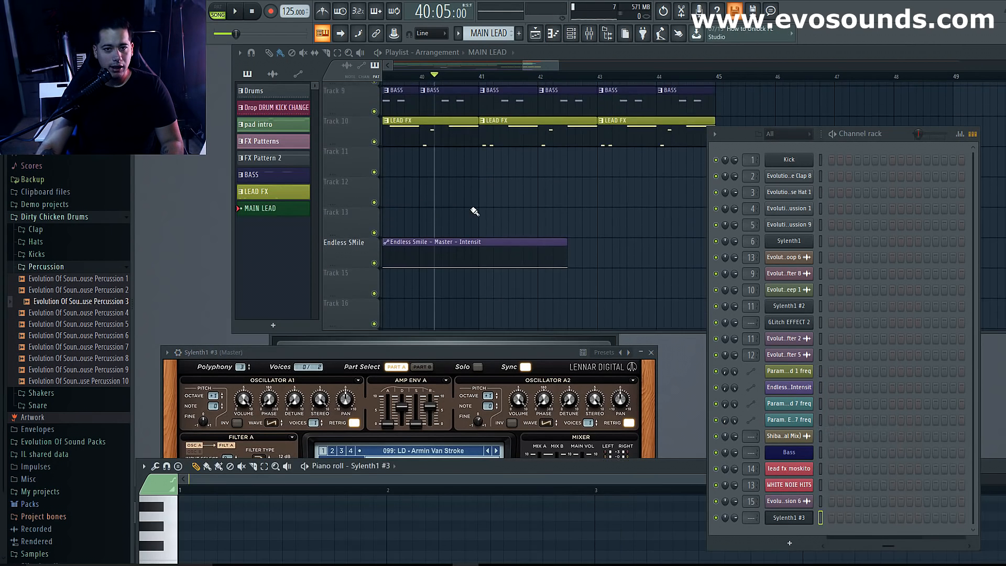
scroll(546, 207, "up", 5)
scroll(524, 210, "down", 9)
left_click_drag(426, 464, 473, 163)
Place a G6 note on the second beat of bar 1, shorten it to one beat and play it back.
key("space")
left_click(280, 351)
key("space")
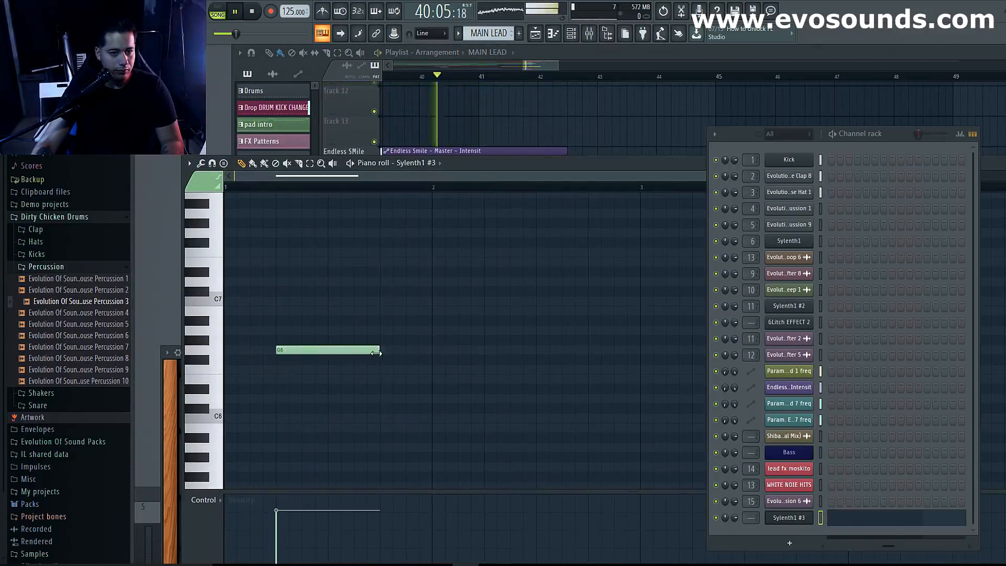
left_click_drag(379, 352, 329, 352)
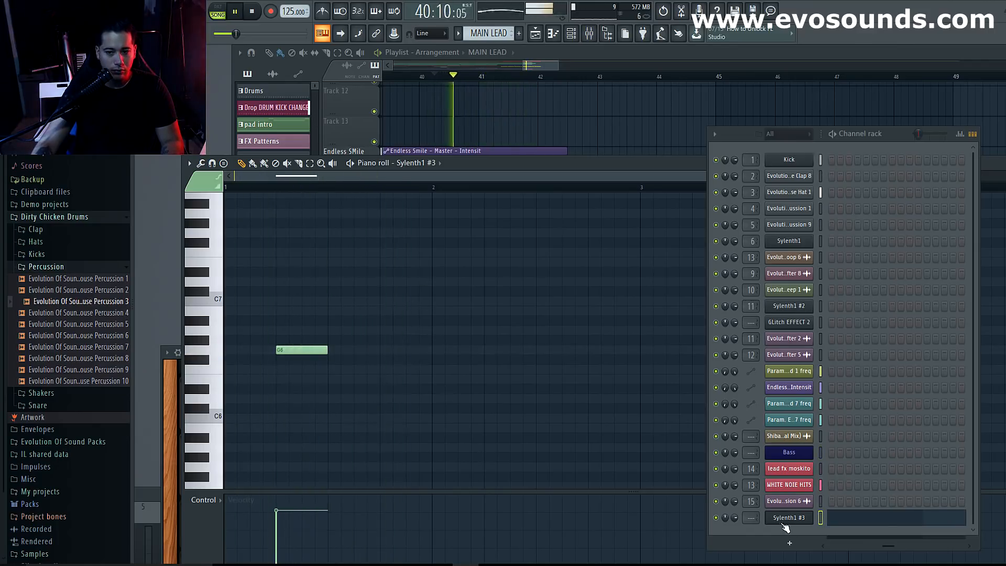
key("space")
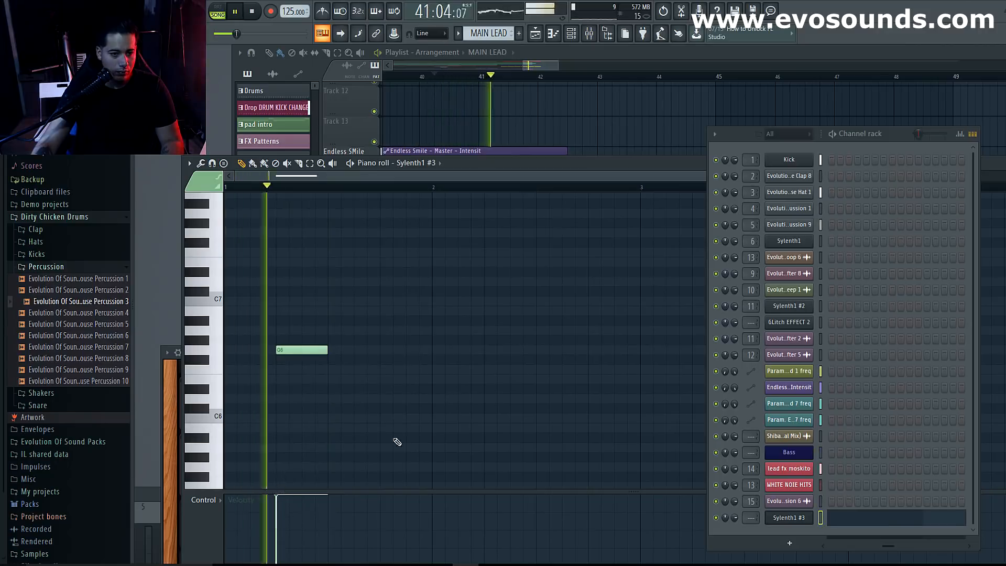
Add further G6 notes across bars 1 and 2 and transpose all the notes down to A5.
left_click(385, 351)
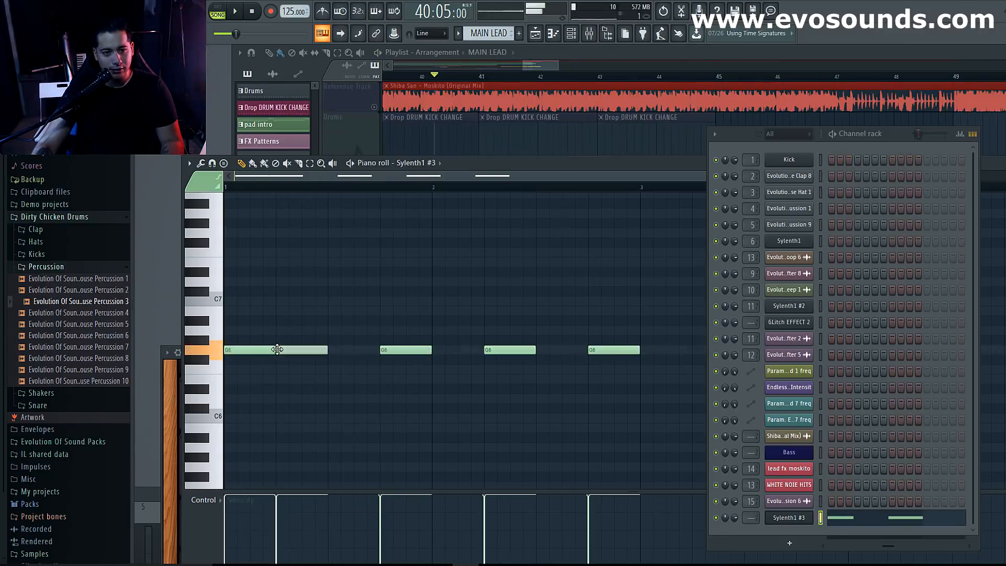
left_click_drag(321, 352, 309, 445)
key("space")
key("space")
left_click_drag(405, 346, 406, 449)
left_click_drag(505, 352, 501, 452)
left_click_drag(608, 351, 612, 454)
Delete the two A5 notes in bar 2 and shorten the last note of bar 1 to half a beat.
right_click(611, 448)
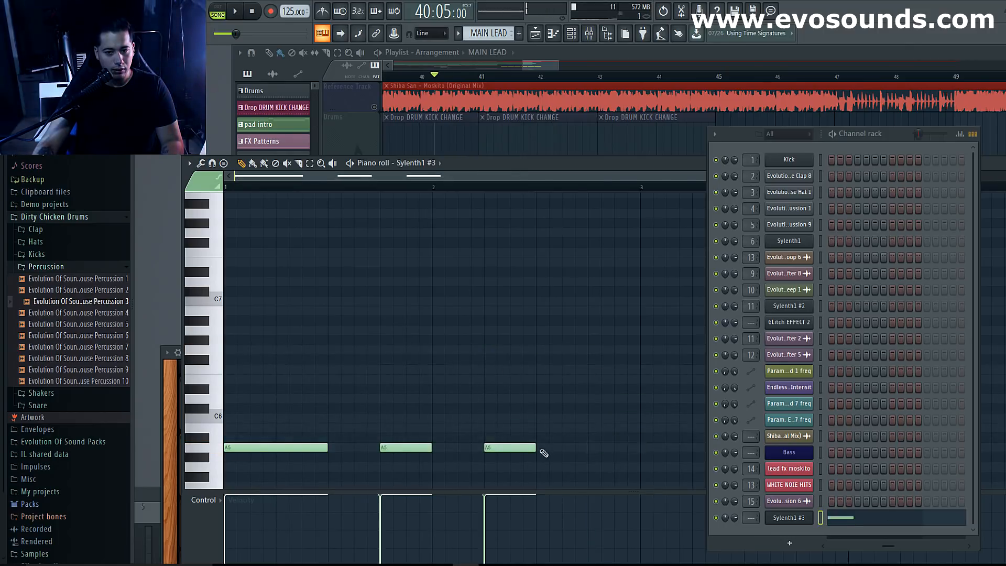
right_click(530, 448)
left_click_drag(430, 447, 406, 447)
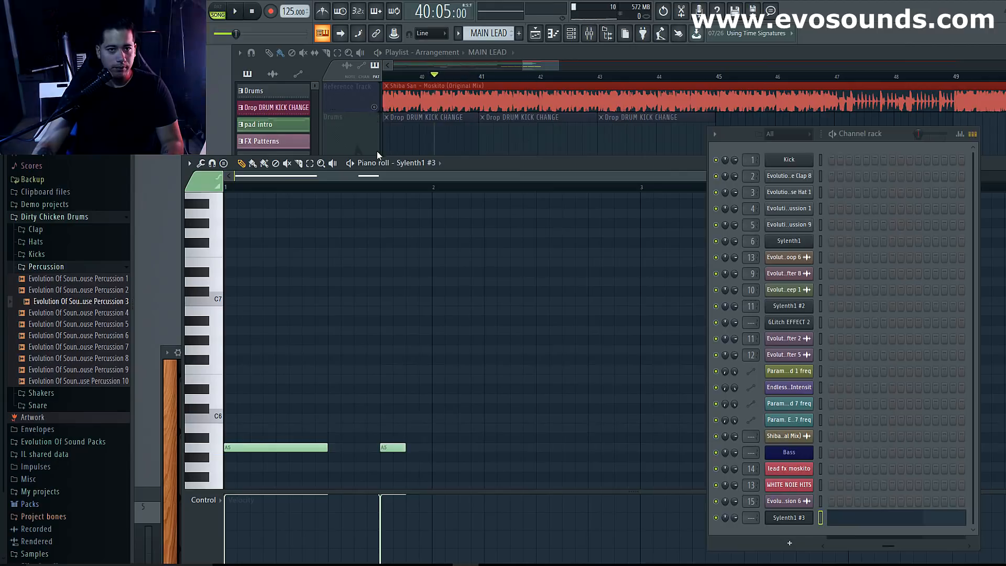
Turn the other playlist tracks back on, leave the Reference Track muted and play the arrangement with the lead.
left_click(373, 110)
right_click(375, 108)
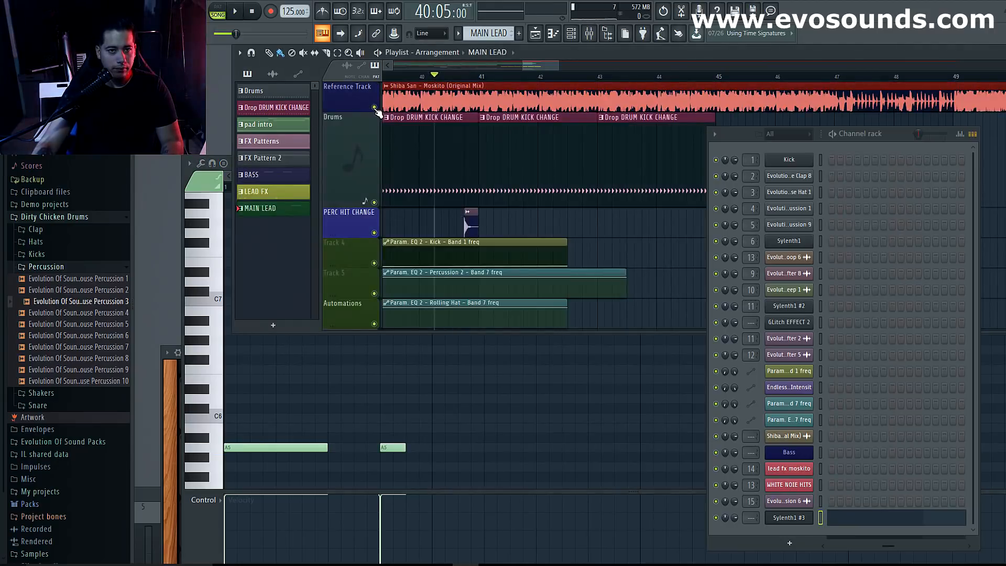
left_click(375, 107)
key("space")
left_click(186, 177)
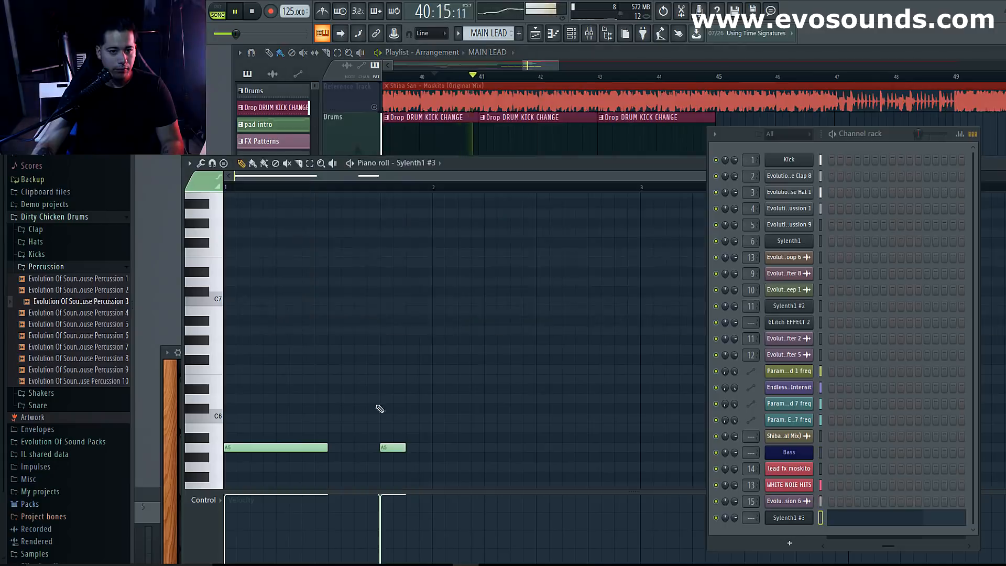
Move the channel rack clear of the piano roll notes and audition the A5 lead pattern.
scroll(407, 425, "down", 3)
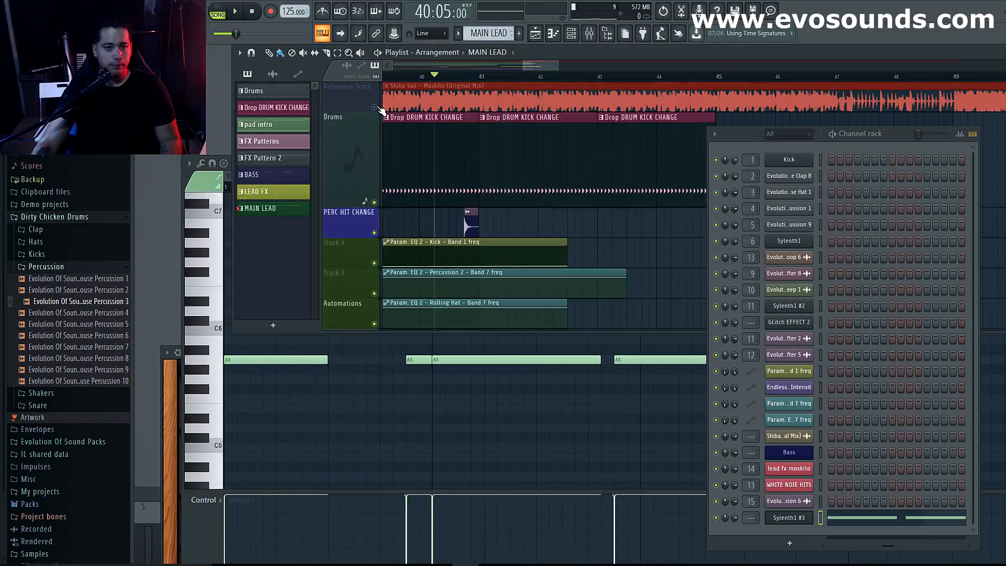
key("space")
left_click(188, 181)
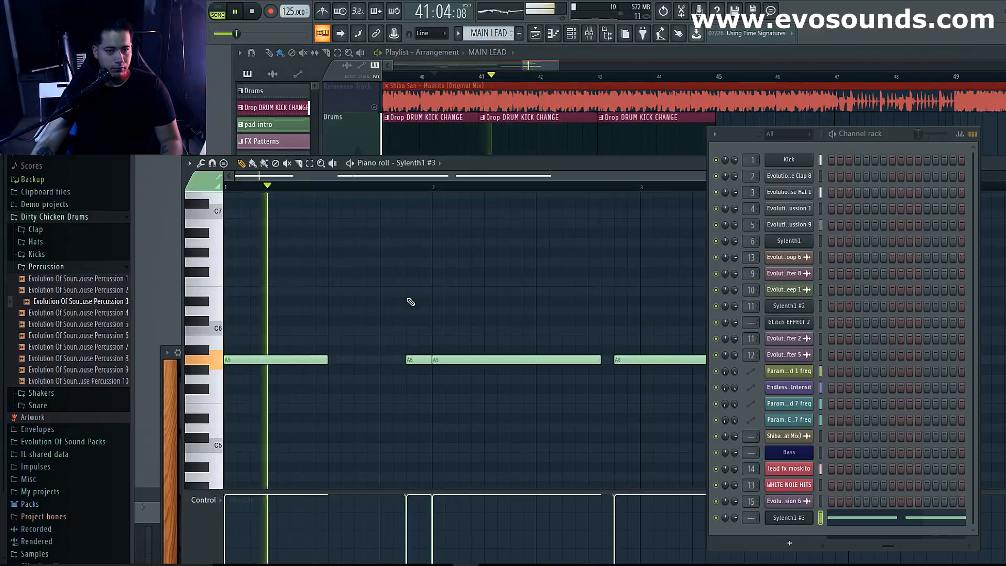
left_click_drag(737, 134, 918, 162)
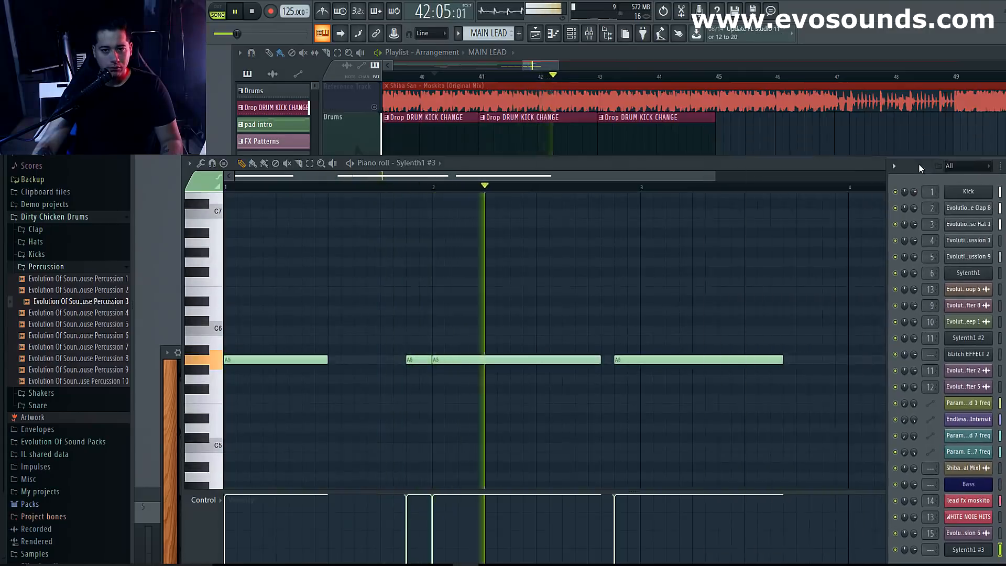
scroll(770, 272, "down", 2)
key("space")
Remove the last A5 note and copy the two-bar lead phrase to start at bar 3, playing it back.
left_click_drag(780, 300, 638, 301)
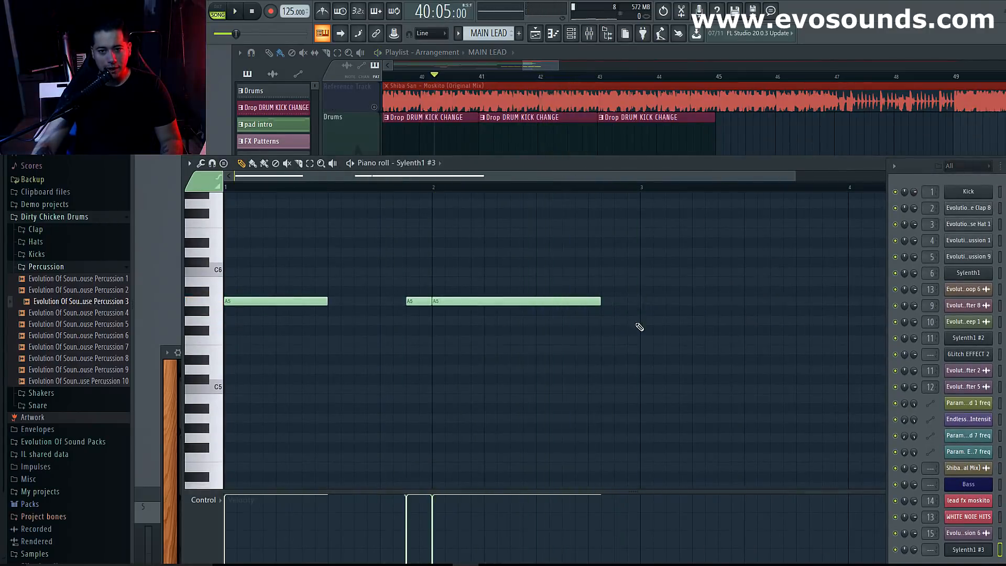
left_click_drag(644, 328, 224, 228)
left_click_drag(253, 301, 656, 301)
key("space")
left_click_drag(632, 162, 560, 249)
scroll(721, 230, "down", 4)
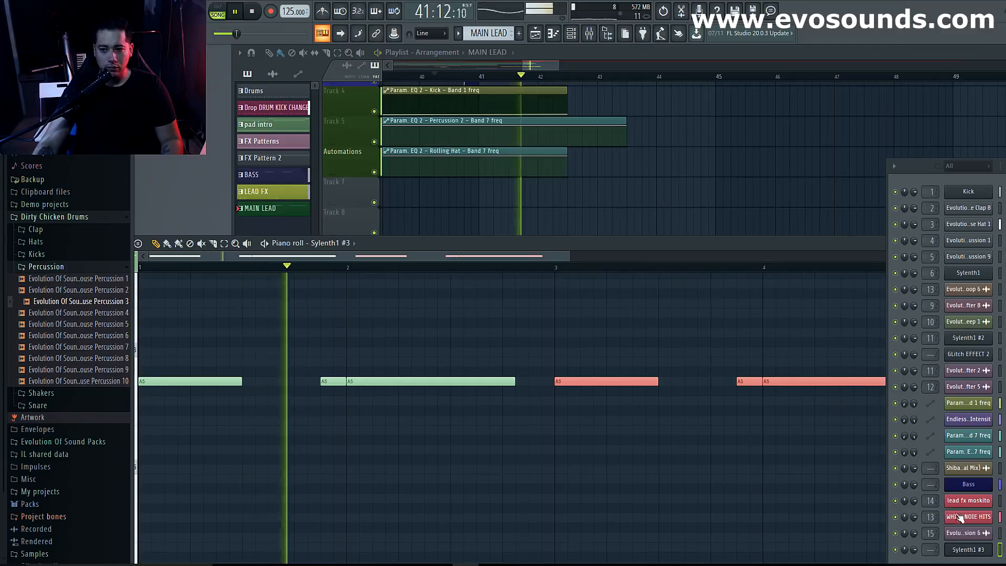
Rename the Sylenth1 #3 channel to Main Lead and colour it green.
right_click(969, 549)
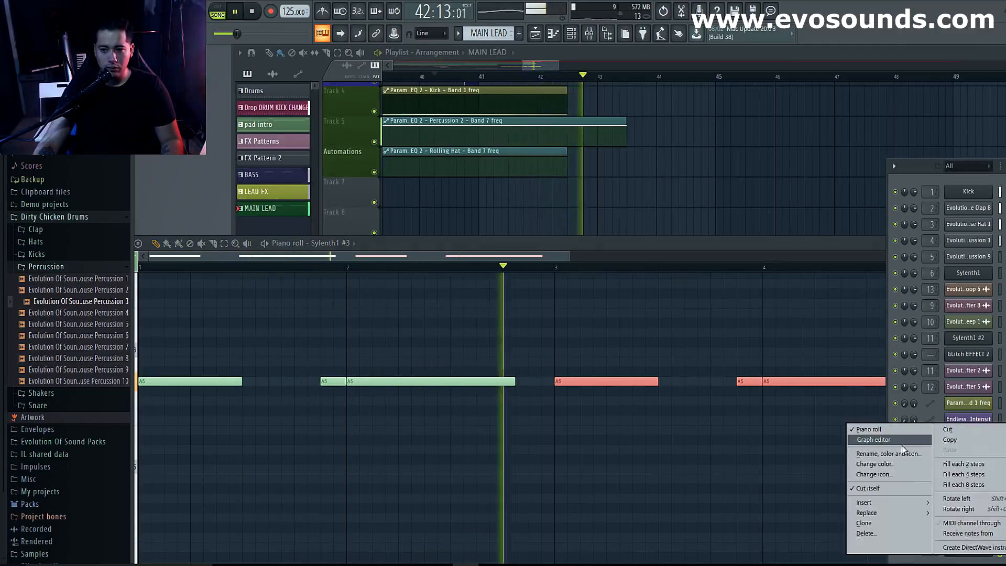
left_click(881, 449)
type("Mai")
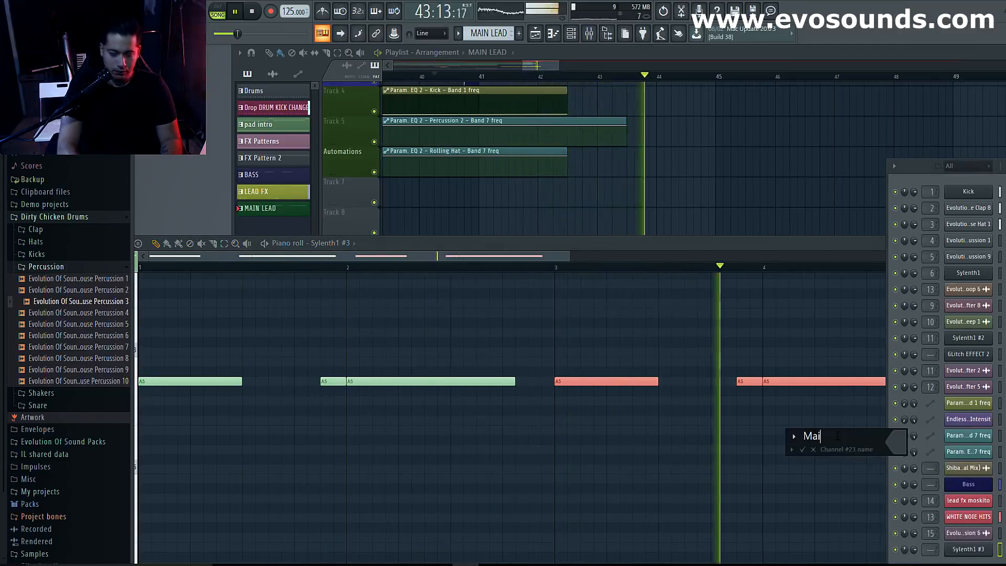
type("n Lead")
left_click(894, 438)
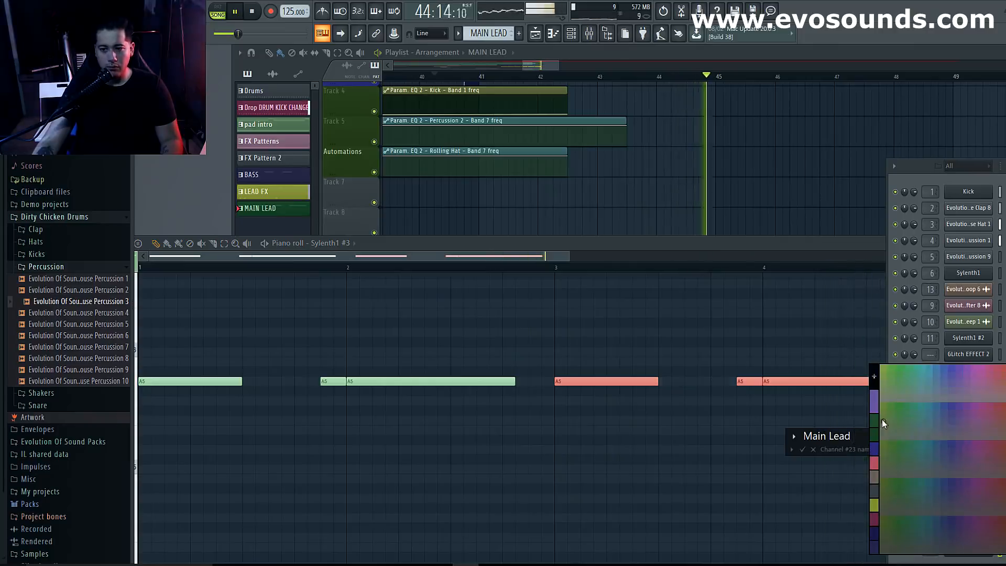
left_click(878, 421)
left_click(803, 449)
left_click_drag(765, 242, 693, 148)
key("space")
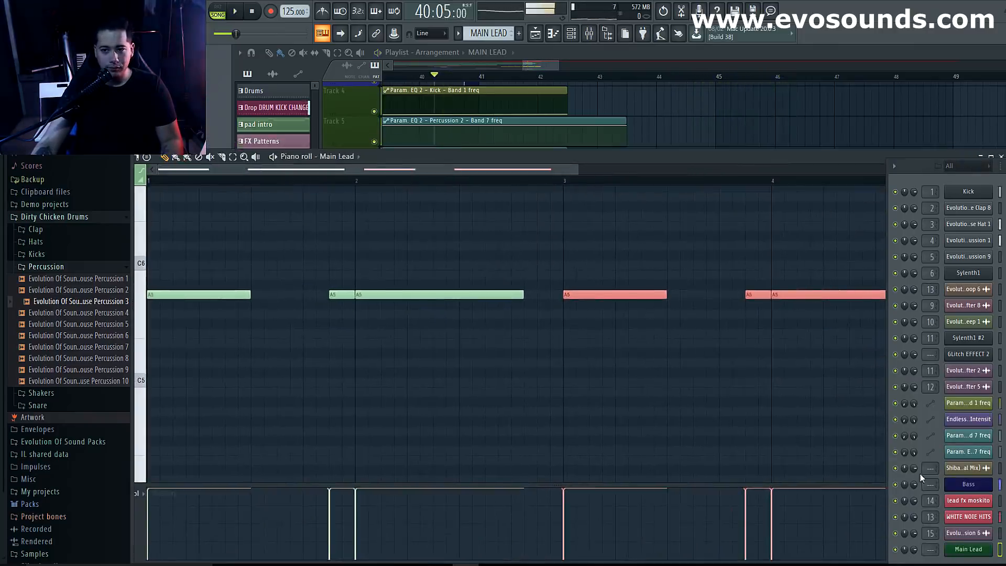
Open the Main Lead Sylenth1 over the playlist and advance to preset 100: LD - Arribata with the drop playing from bar 41.
left_click(956, 550)
left_click_drag(415, 351, 479, 217)
left_click(487, 121)
key("space")
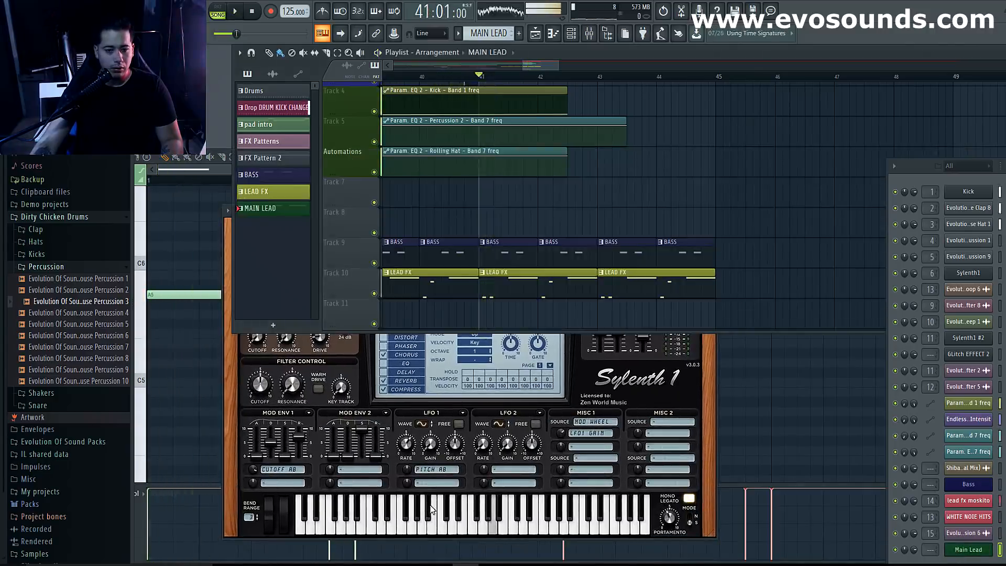
left_click(468, 467)
left_click(557, 309)
key("space")
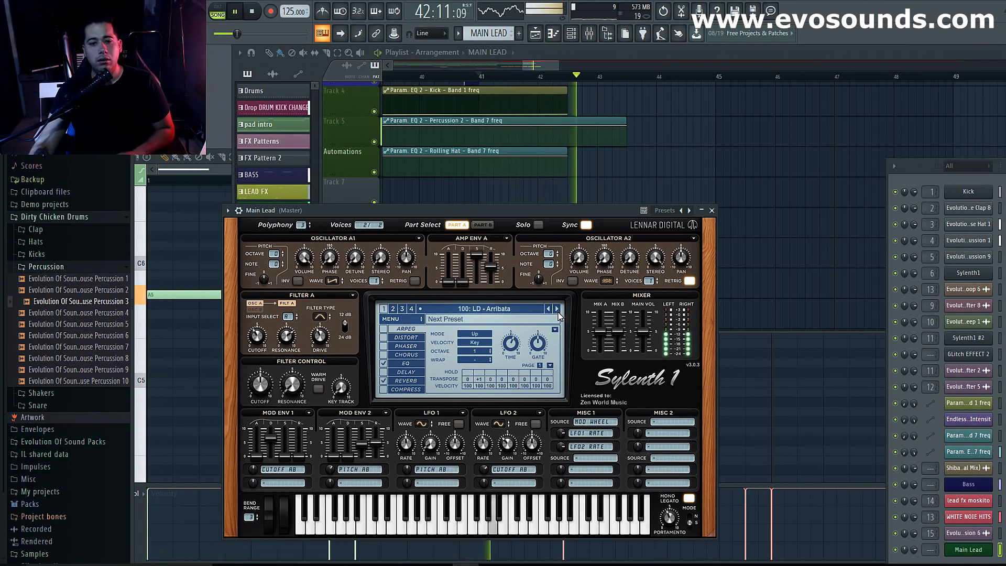
Audition the following presets up to 104: LD - Culebra and try adjusting its reverb size to 6.133 and its dry/wet mix.
key("space")
left_click(559, 314)
left_click(559, 314)
left_click(559, 314)
key("space")
left_click(559, 314)
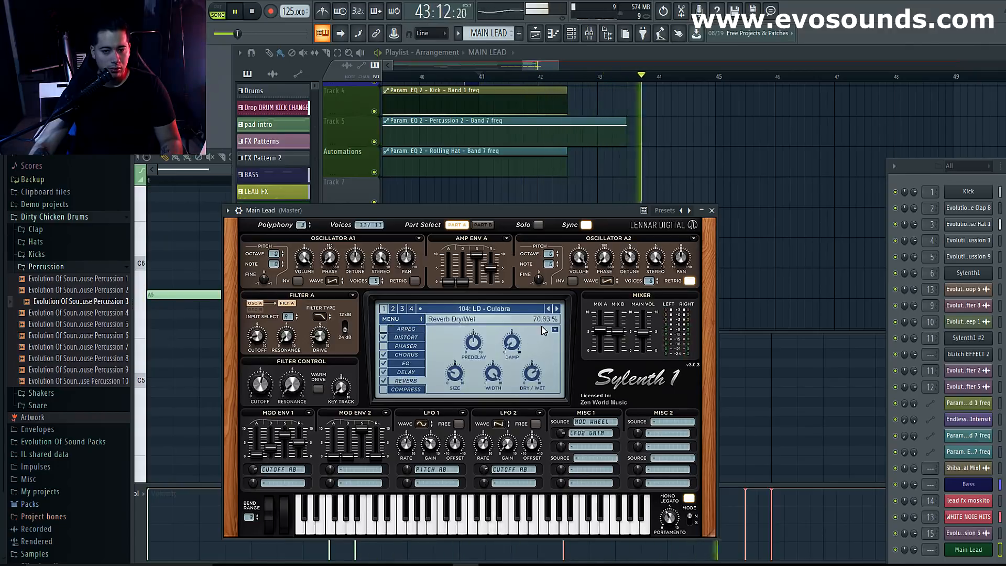
left_click_drag(463, 357, 463, 324)
left_click_drag(544, 370, 545, 352)
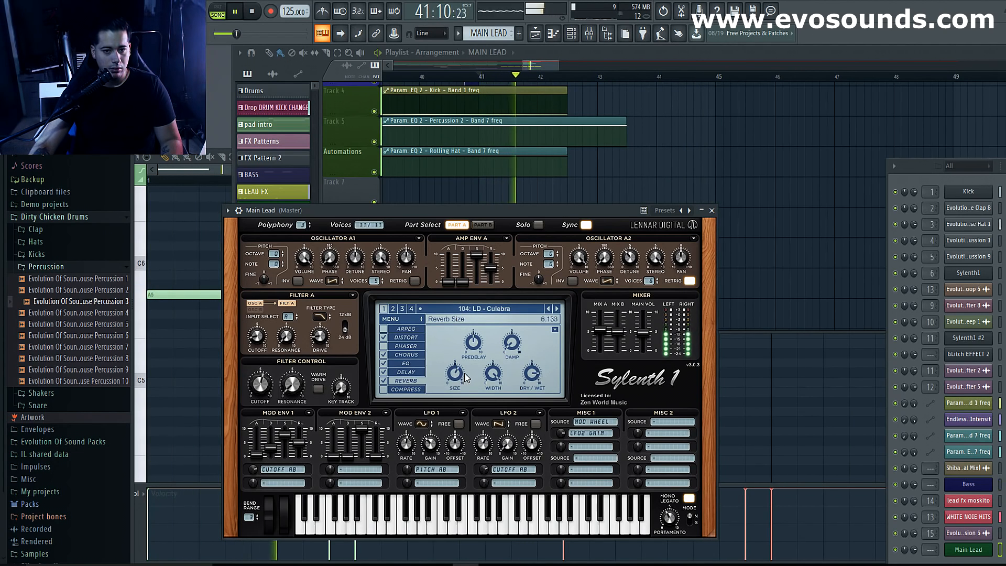
Keep stepping through the Sylenth1 lead presets during playback and choose 111: LD - Hoovah Over.
left_click(558, 309)
left_click(558, 309)
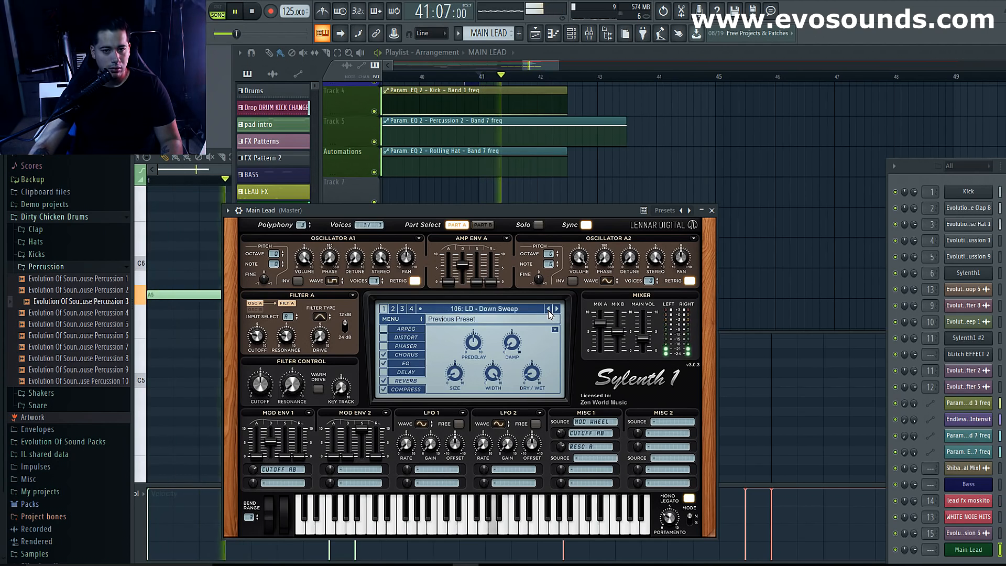
left_click(558, 309)
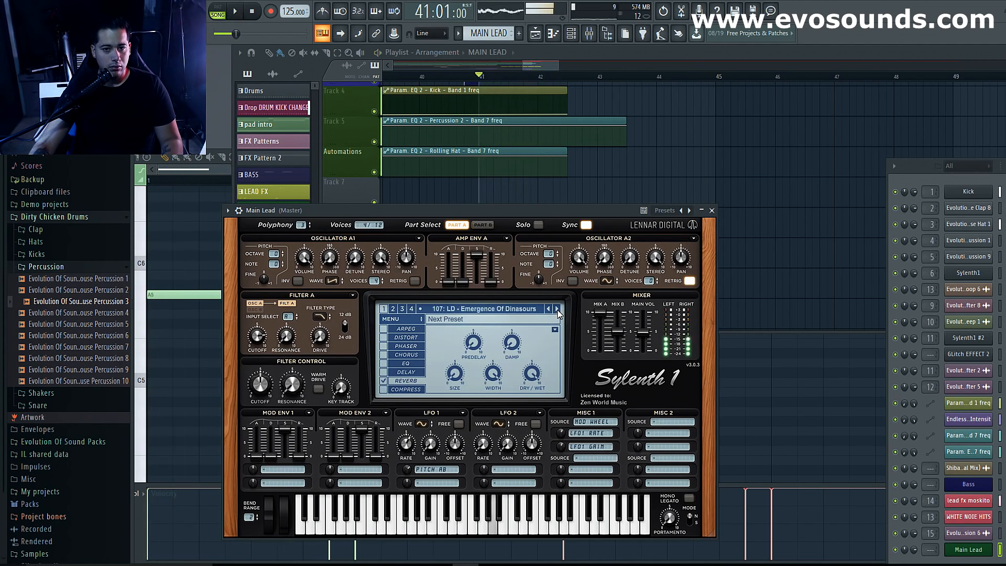
left_click(557, 309)
left_click(558, 310)
key("space")
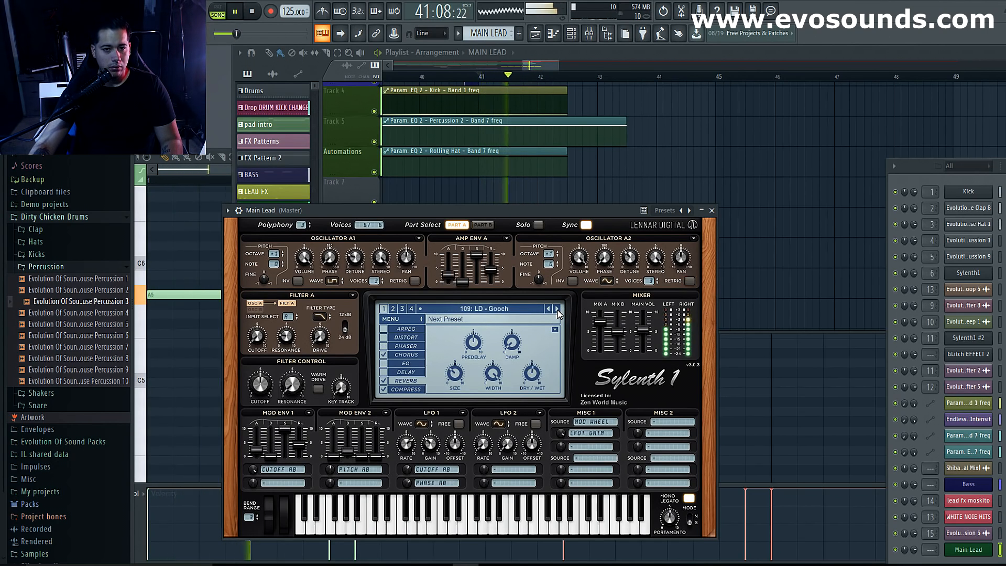
left_click(559, 310)
left_click(559, 310)
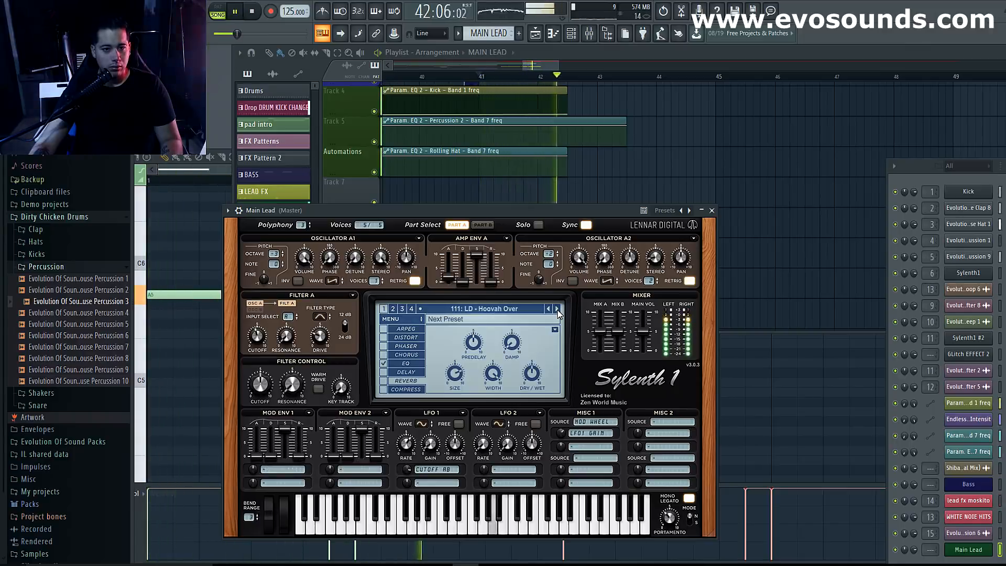
Move the synth window clear of the playlist's MAIN LEAD clip and play the arrangement with the chosen lead.
left_click_drag(458, 206, 712, 336)
scroll(458, 259, "down", 3)
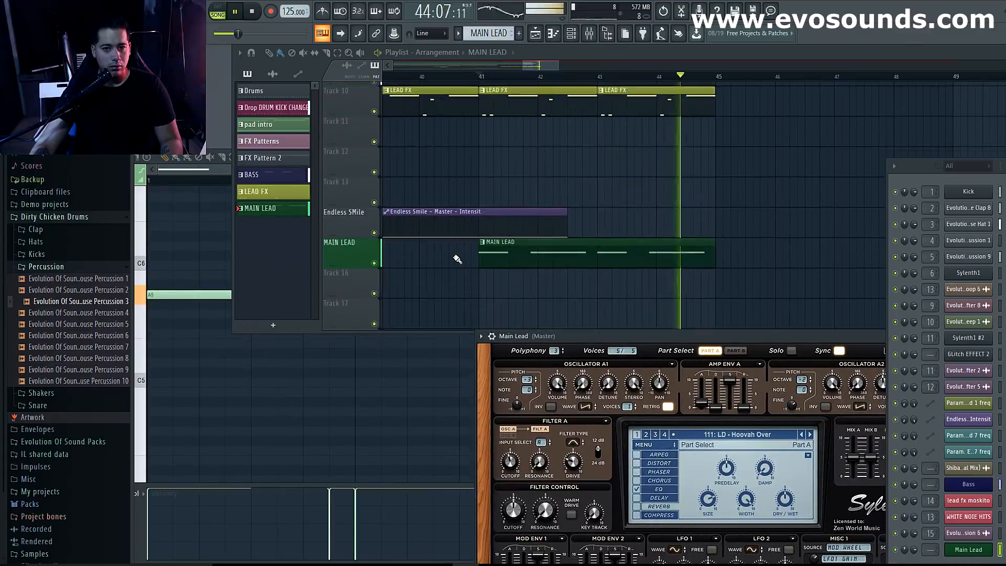
key("space")
key("space")
key("space")
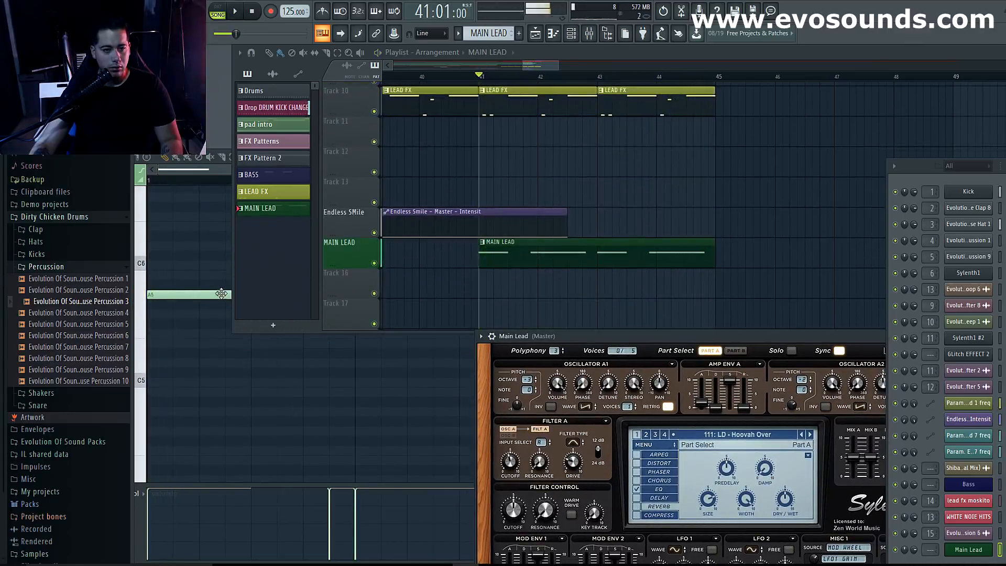
left_click_drag(597, 55, 627, 50)
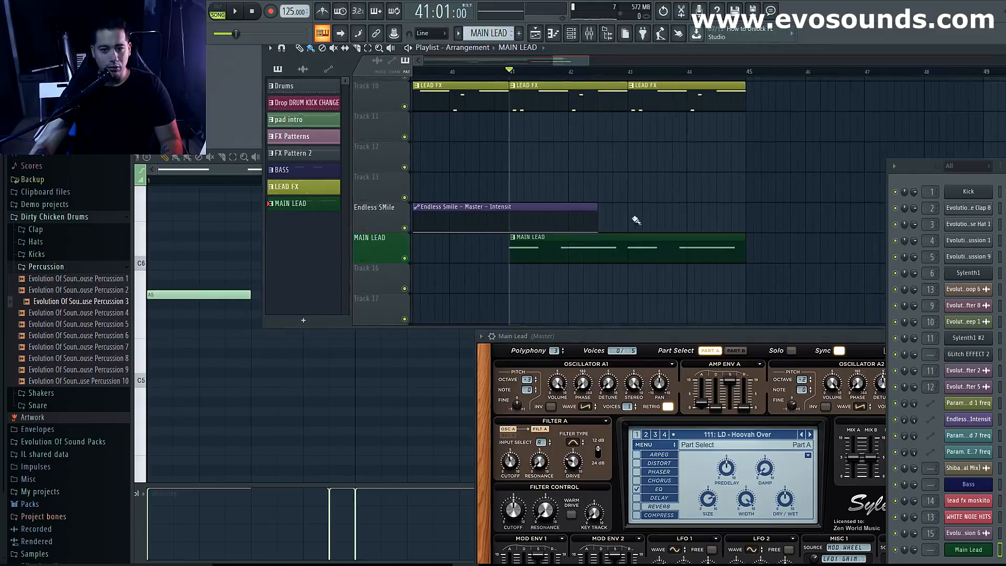
Select all the Main Lead piano roll notes and transpose them up one octave from A5 to A6.
left_click(229, 296)
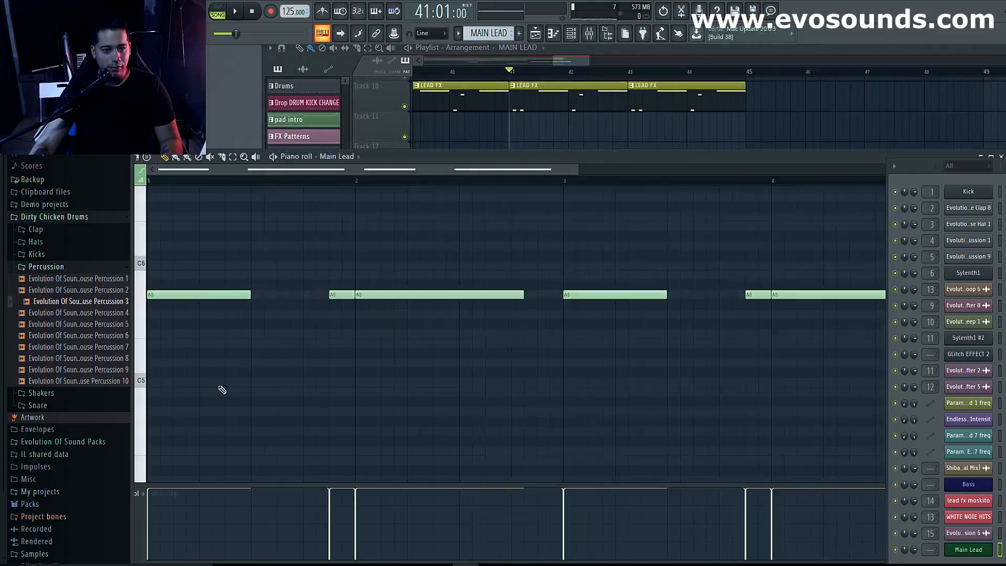
scroll(216, 388, "up", 1)
scroll(246, 390, "down", 3, "ctrl")
left_click_drag(586, 360, 146, 269)
key("Up")
key("Up")
key("Up")
key("Up")
key("Up")
key("Up")
key("Up")
key("Up")
key("Up")
key("Up")
key("Up")
key("Up")
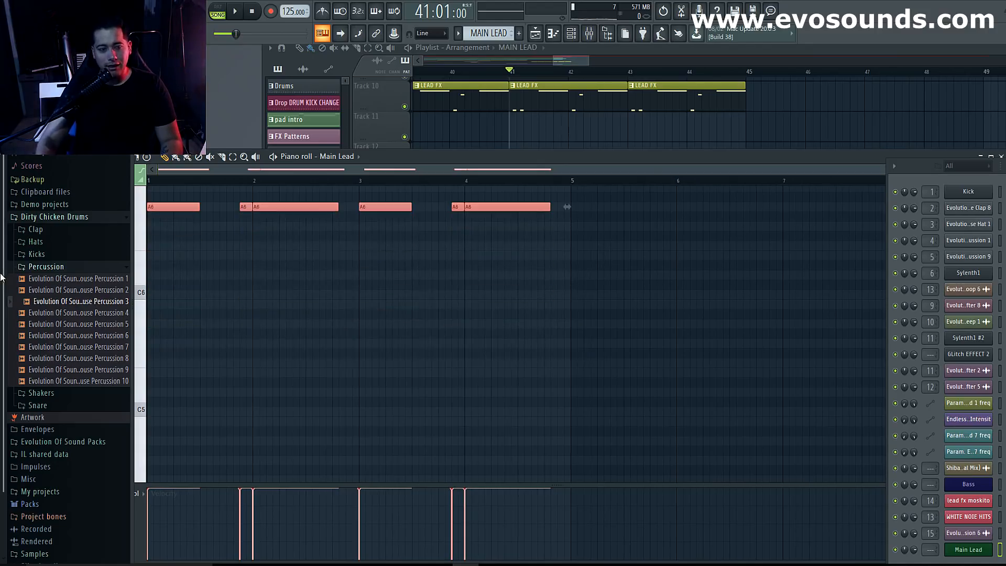
Play back the raised lead pattern and undo the stray note resize.
scroll(332, 434, "up", 5)
key("space")
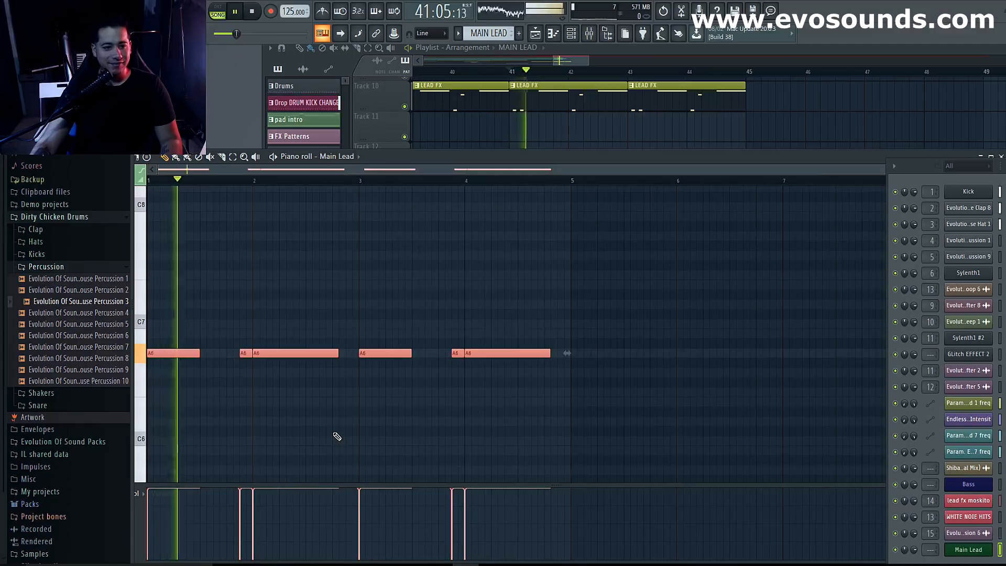
key("space")
key("space")
key("space")
key("ctrl+z")
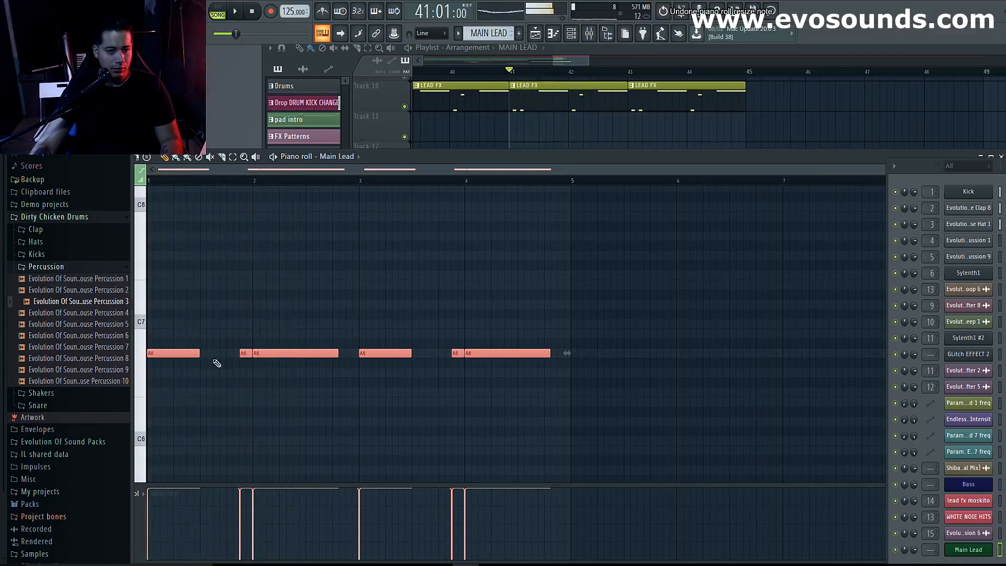
Shorten the long A6 notes at the starts of bars 1, 2, 3 and 4 into short stabs, discarding the stray note.
left_click(195, 341)
right_click(199, 343)
left_click_drag(176, 355, 162, 358)
key("space")
left_click_drag(336, 355, 266, 361)
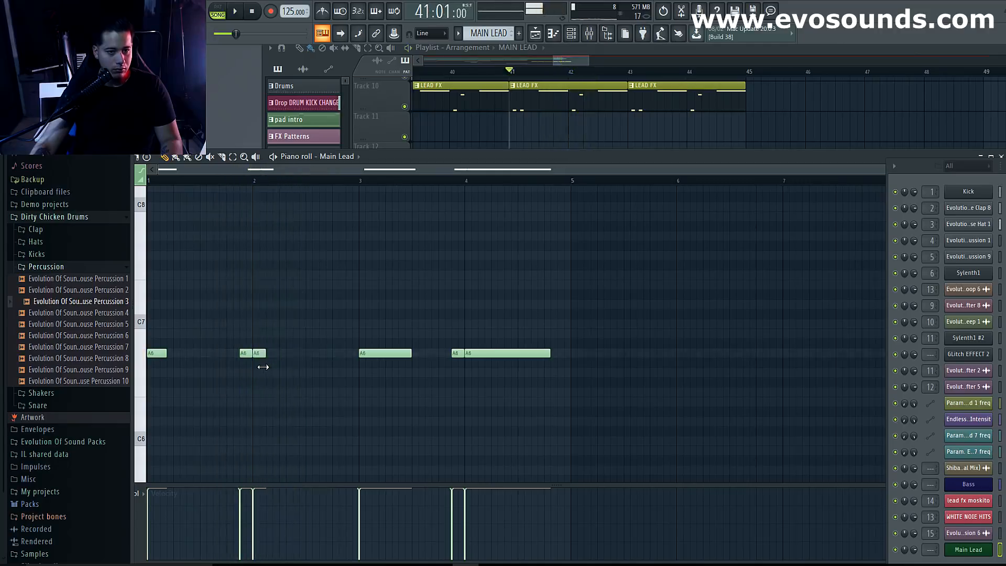
left_click_drag(412, 361, 372, 361)
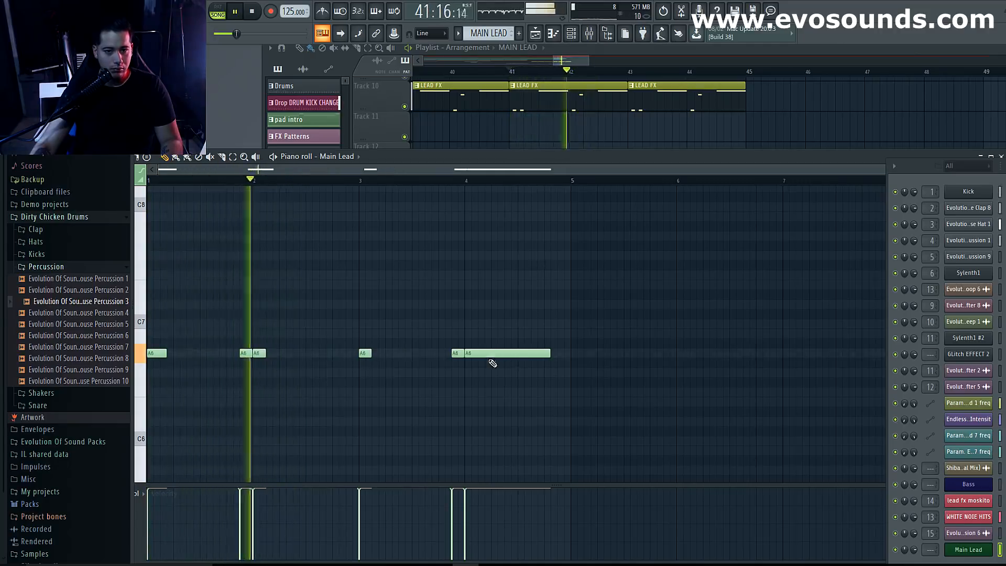
left_click_drag(547, 355, 477, 356)
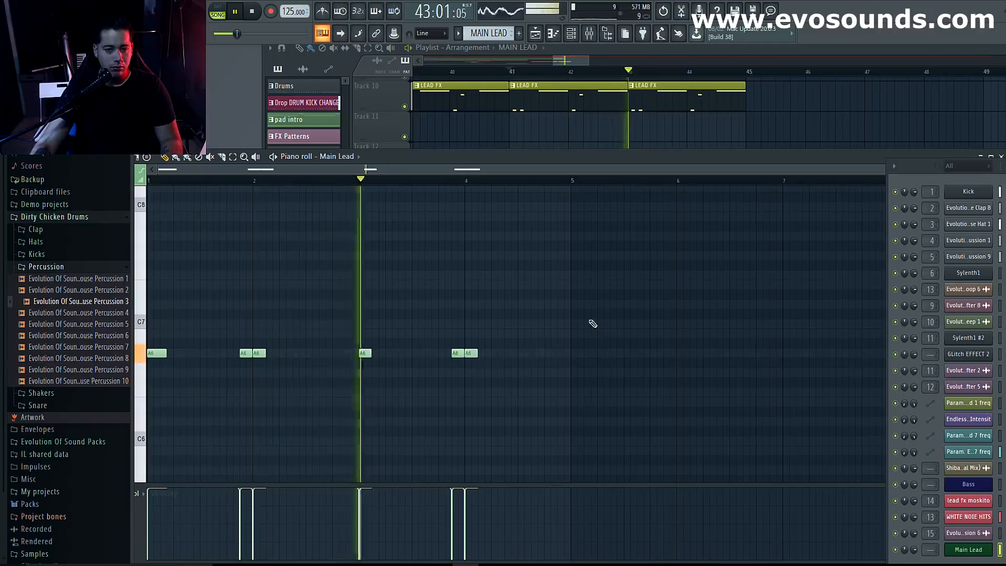
Reposition the piano roll to expose its start and shorten the first A6 note to match the other stabs.
left_click_drag(552, 153, 578, 173)
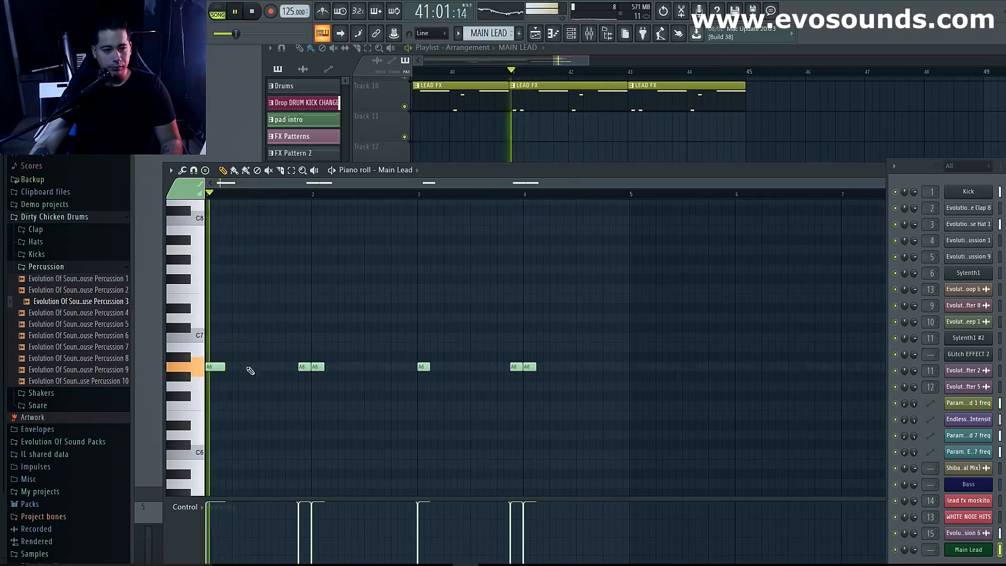
left_click_drag(224, 367, 213, 367)
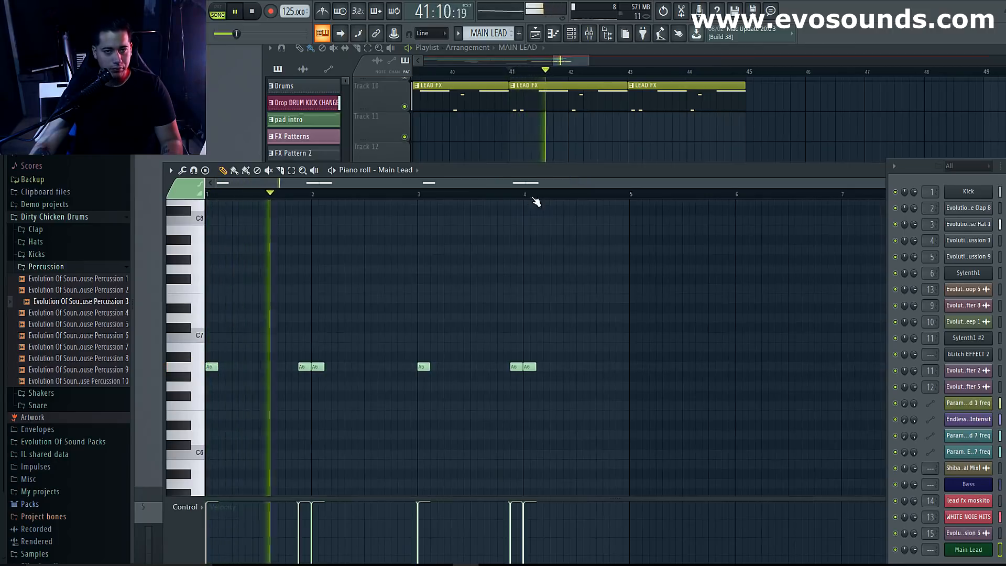
key("space")
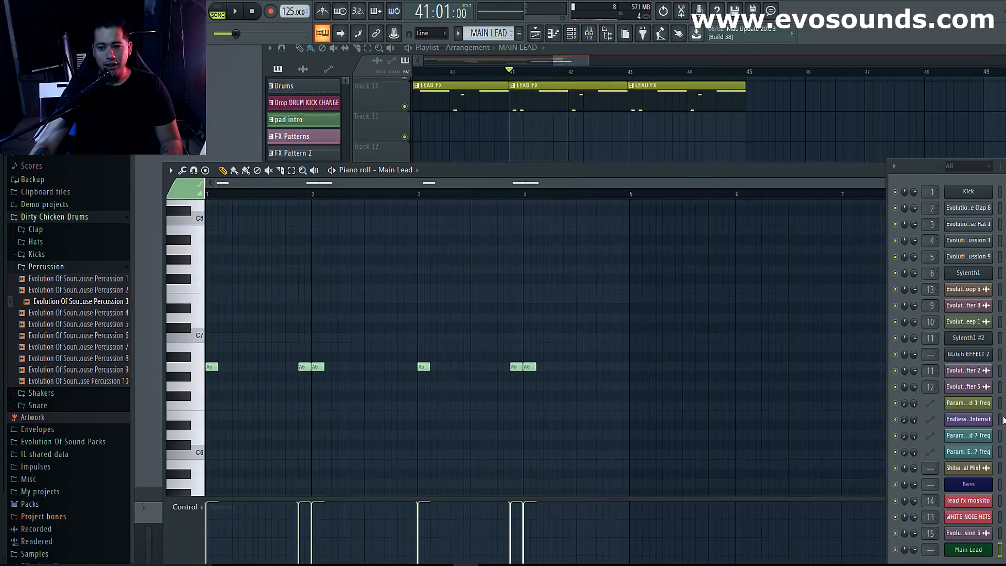
Open the mixer over the piano roll and route the Main Lead channel to insert 16 with its name and colour.
left_click(593, 37)
left_click_drag(385, 495, 574, 198)
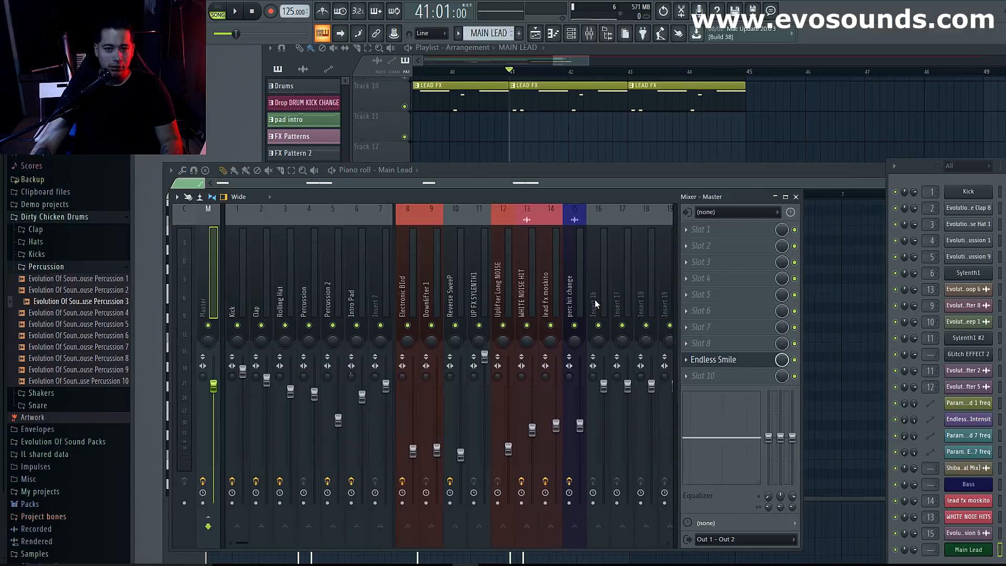
left_click(595, 300)
right_click(1000, 551)
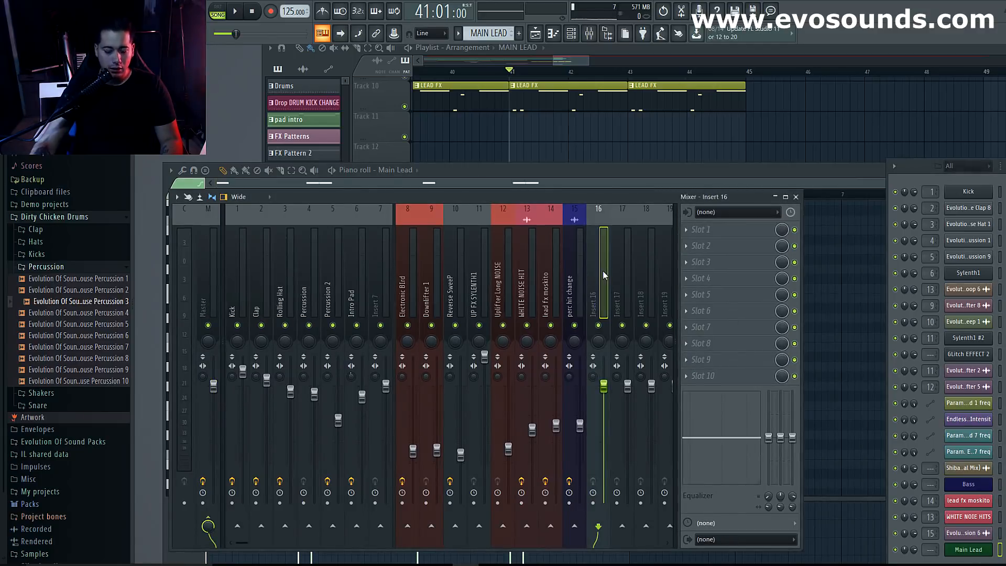
key("ctrl+l")
key("space")
key("space")
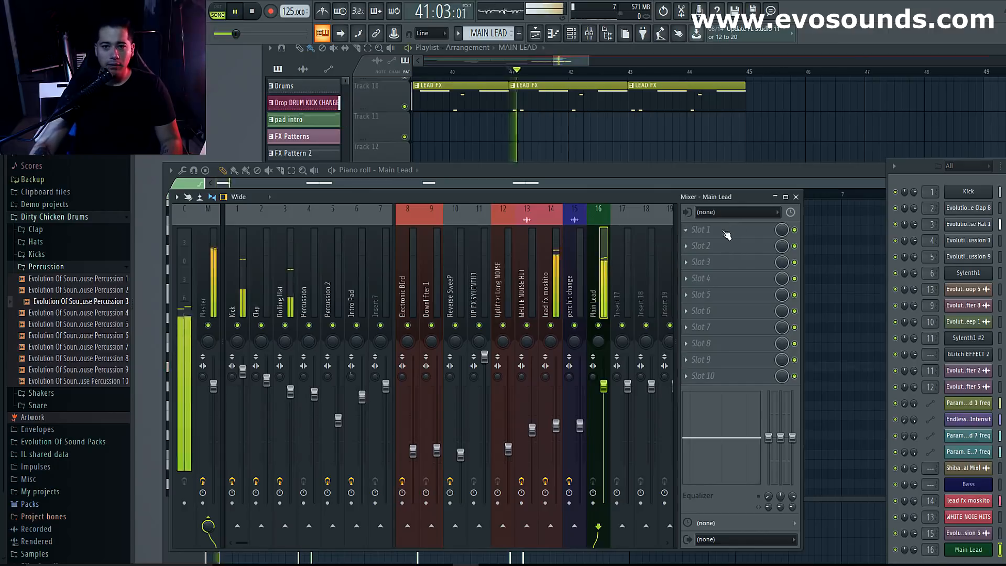
Load Fruity Reeverb 2 in slot 1 of the Main Lead insert and audition the lead through it.
left_click(694, 233)
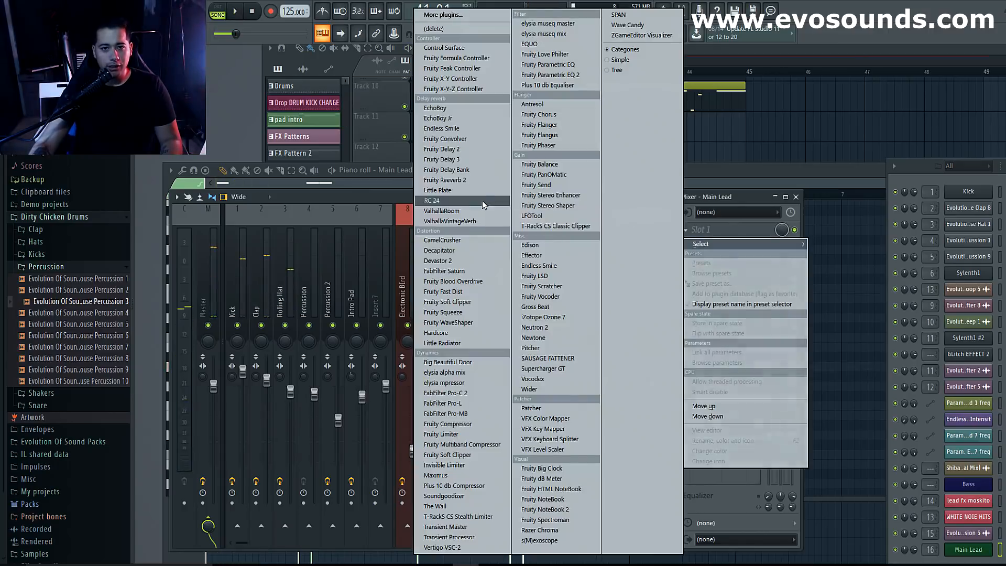
left_click(457, 181)
key("space")
key("space")
key("space")
key("space")
key("space")
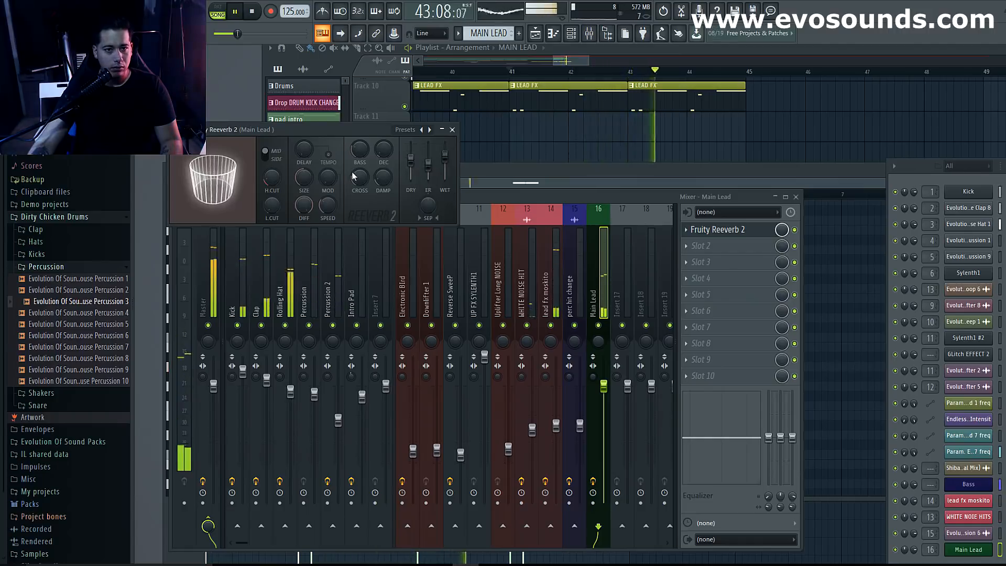
key("space")
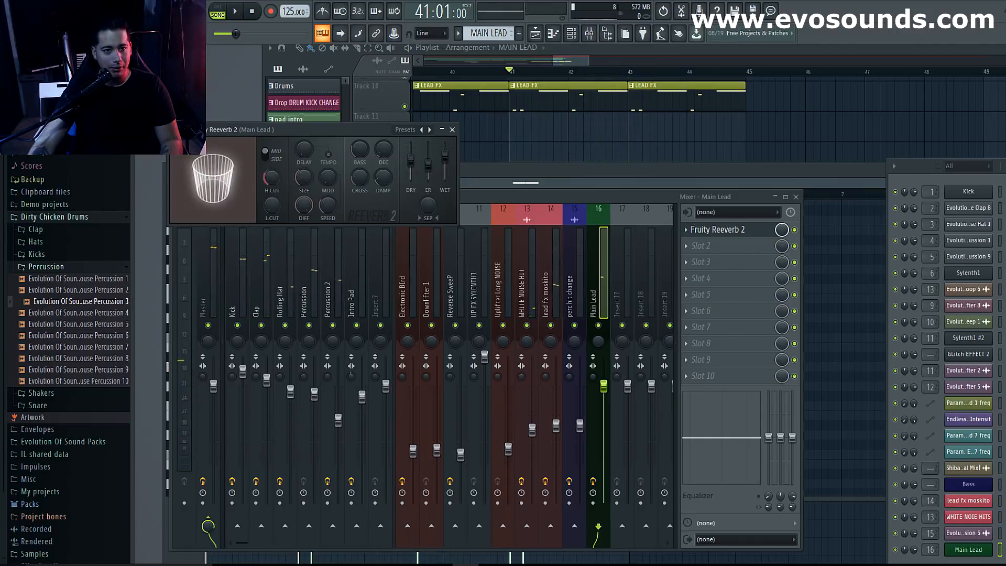
Enlarge the Main Lead reverb's room size, raise its wet level and increase its diffusion while playing the drop.
key("space")
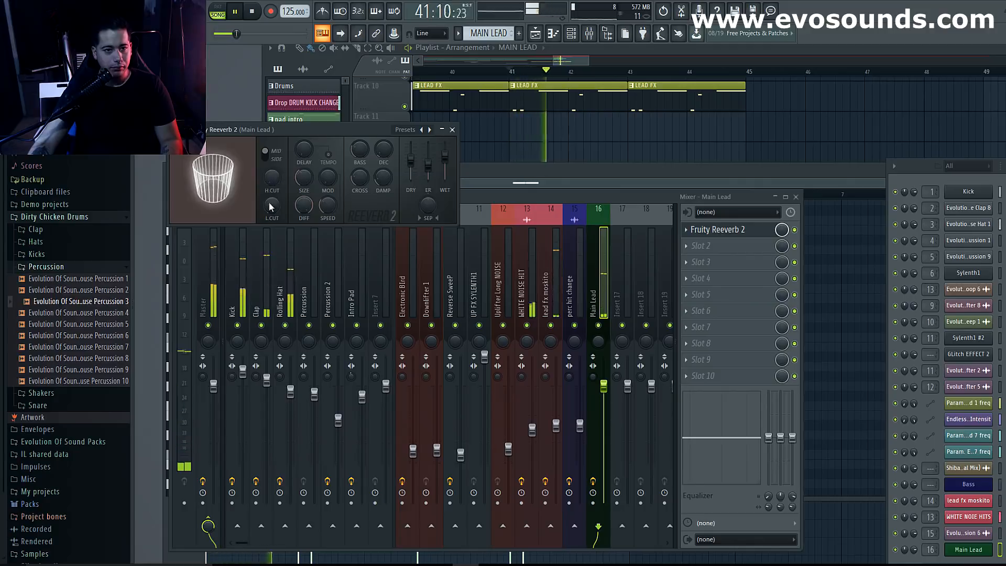
key("space")
key("space")
key("space")
key("space")
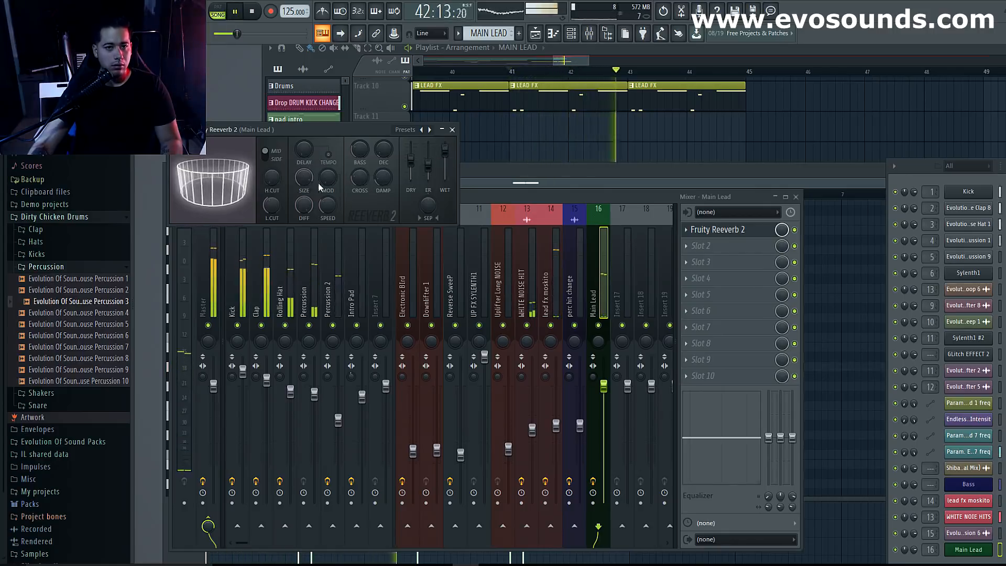
key("space")
key("space")
key("space")
mouse_move(303, 206)
left_mouse_down()
mouse_move(303, 240)
mouse_move(303, 195)
left_mouse_up()
key("space")
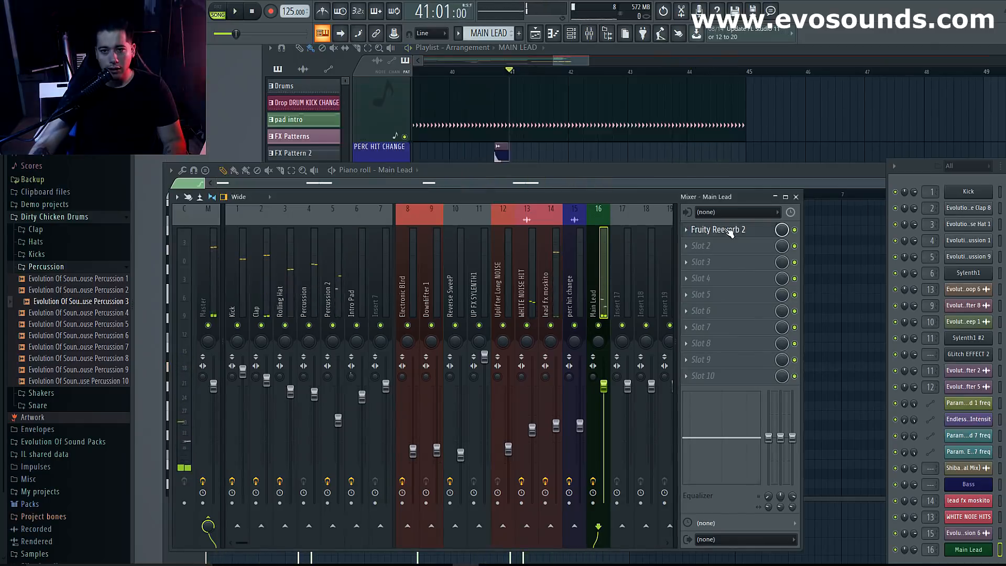
Reopen the Main Lead's Fruity Reeverb 2 and lower its wet level during playback.
left_click(721, 232)
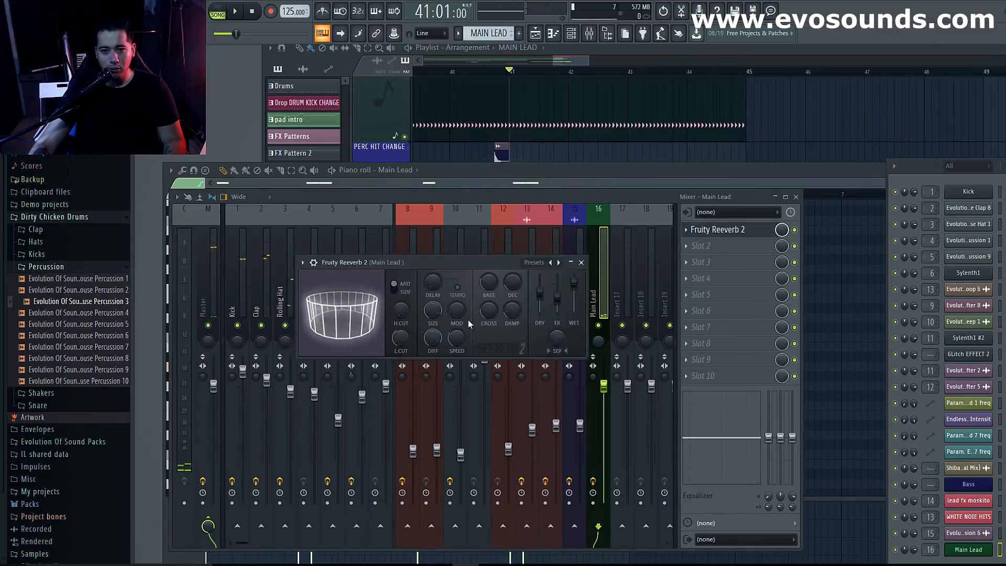
key("space")
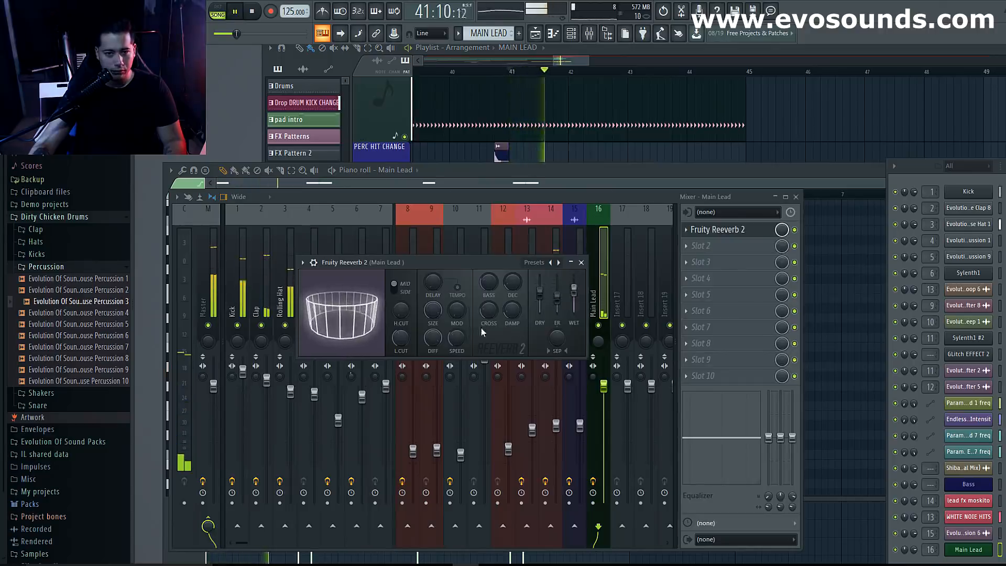
key("space")
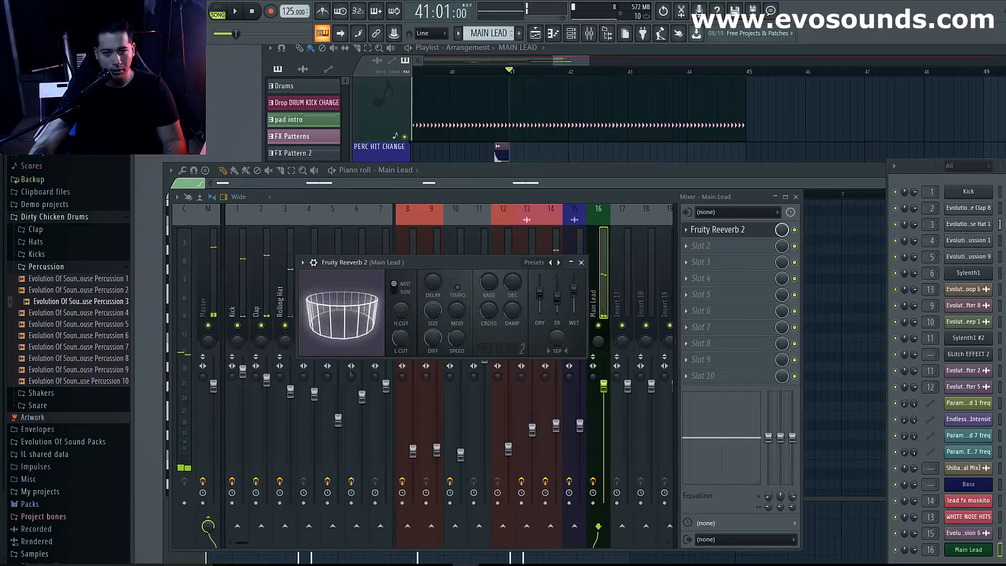
Reopen the Main Lead Sylenth1 and set oscillator A2's detune to 5.233 while auditioning the lead.
left_click(968, 550)
left_click_drag(666, 299, 454, 185)
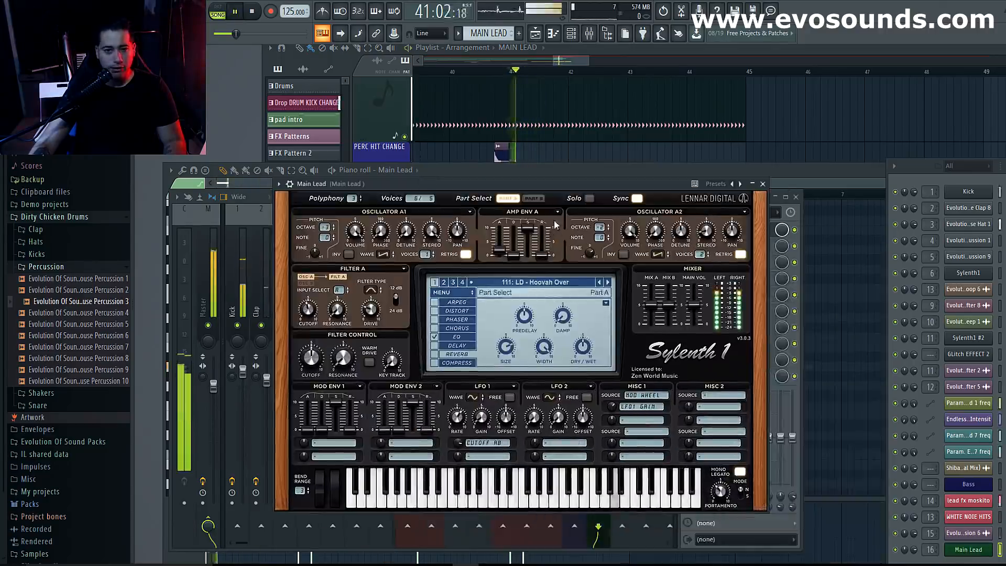
left_click(609, 229)
key("space")
key("space")
key("space")
key("space")
left_click_drag(680, 239, 681, 232)
key("space")
key("space")
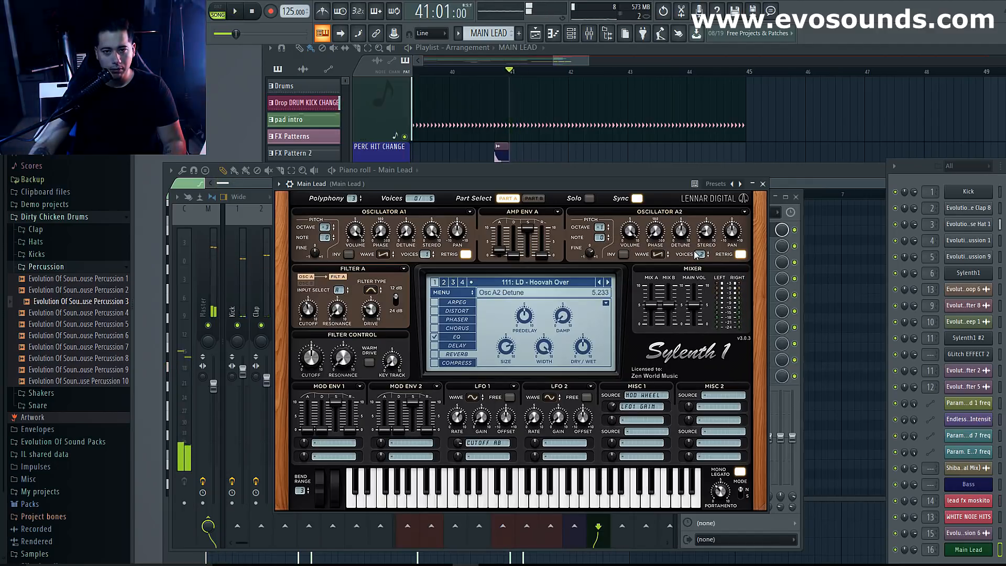
Turn off retrigger on Sylenth1's oscillators A2 and A1 while auditioning the lead in the drop.
key("space")
key("space")
left_click(741, 255)
key("space")
key("space")
key("space")
key("space")
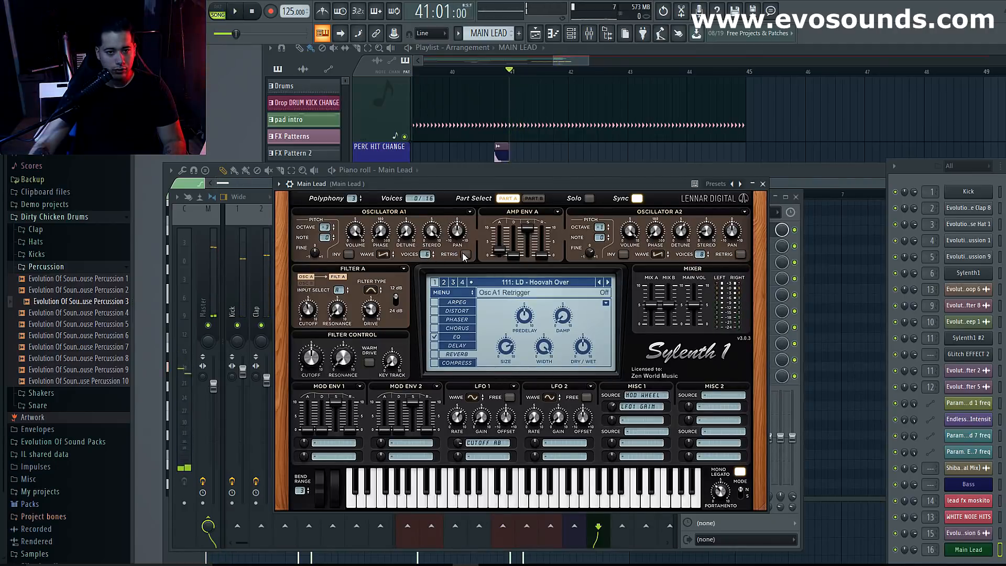
key("space")
key("space")
key("space")
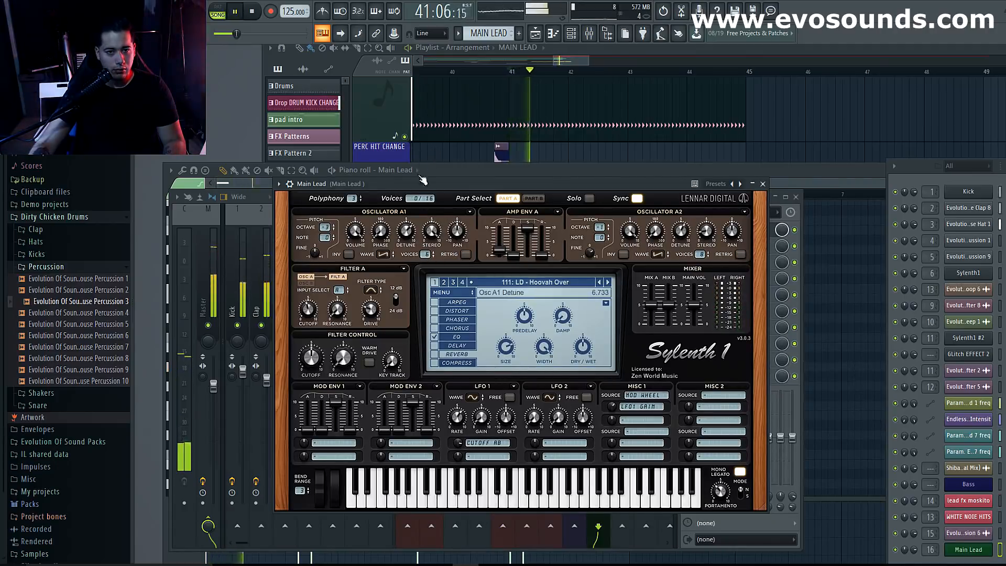
key("space")
Set Sylenth1's amp envelope release to 4.318 for part A and 3.509 for part B, and return to part A.
left_click_drag(542, 247, 546, 238)
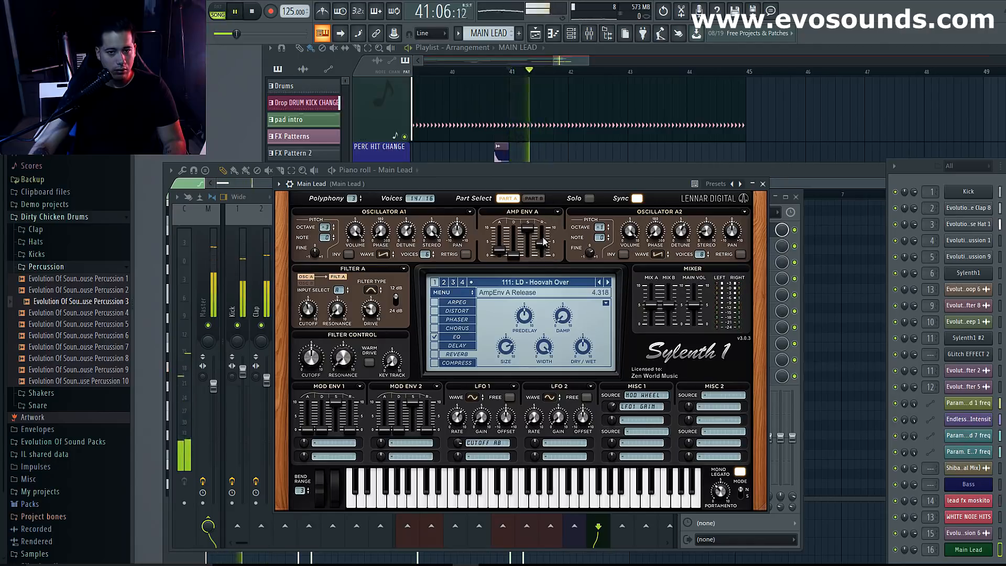
left_click(544, 210)
key("space")
left_click_drag(543, 256, 545, 243)
key("space")
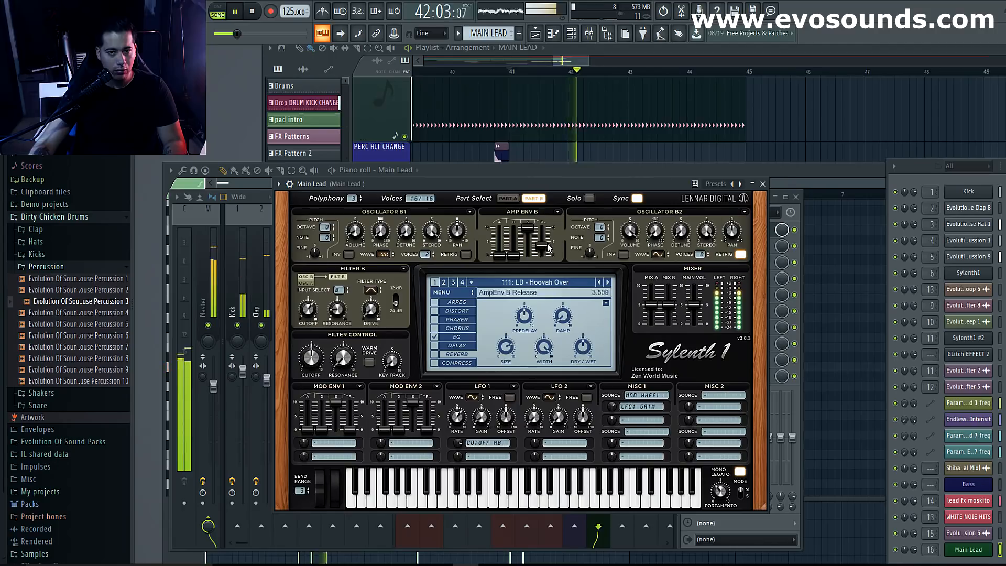
left_click(509, 199)
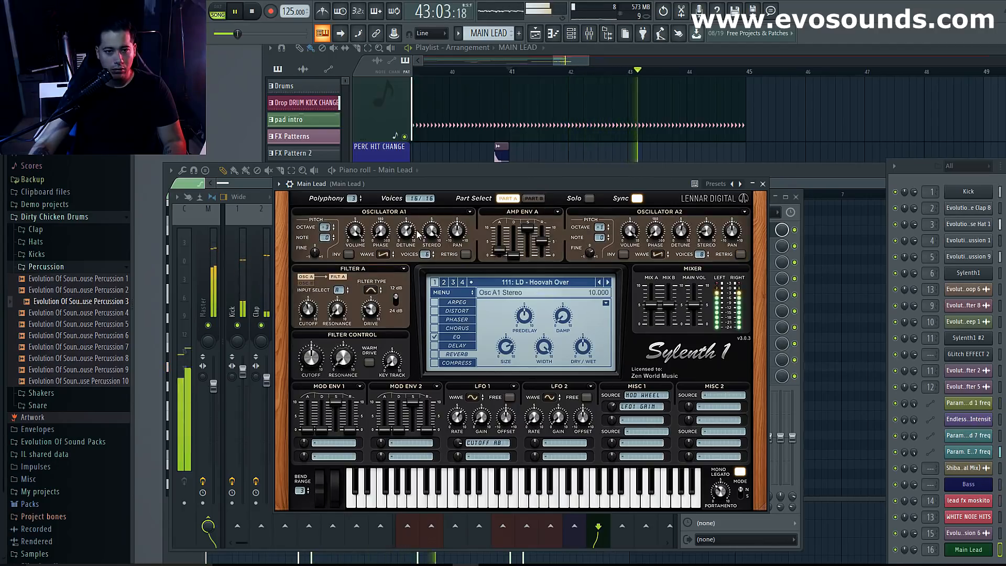
Lower oscillator A1's detune slightly and audition the Main Lead.
key("space")
key("space")
left_click_drag(407, 232, 409, 244)
key("space")
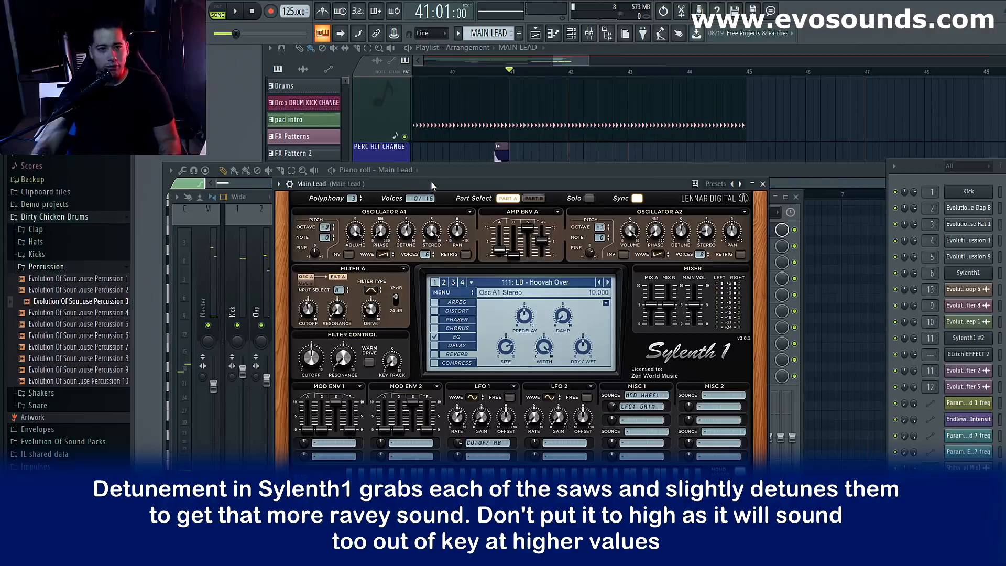
Move the Sylenth1 and mixer windows apart and load Fruity Parametric EQ 2 in slot 2 of the Main Lead insert.
left_click_drag(431, 185, 757, 191)
key("space")
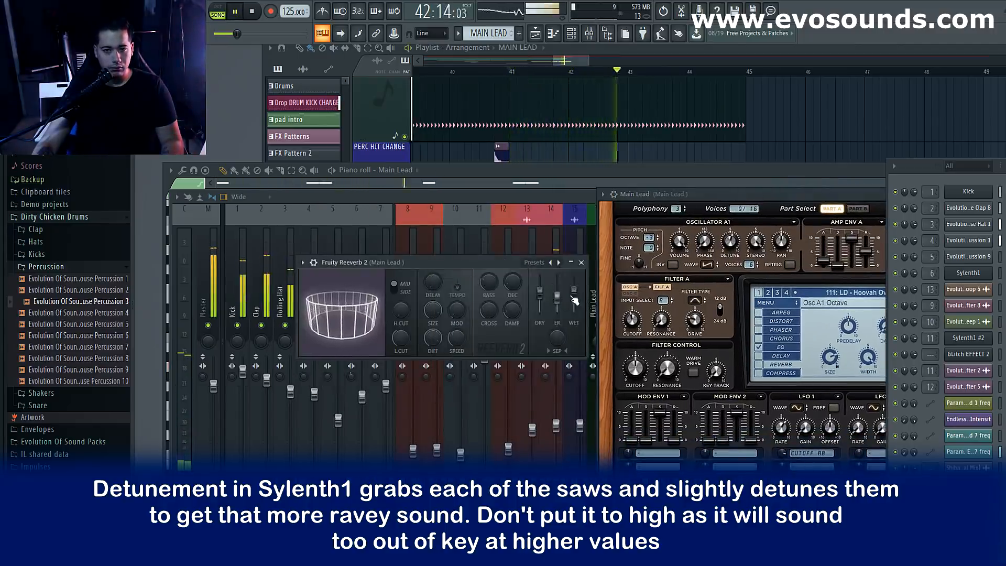
left_click_drag(526, 198, 435, 147)
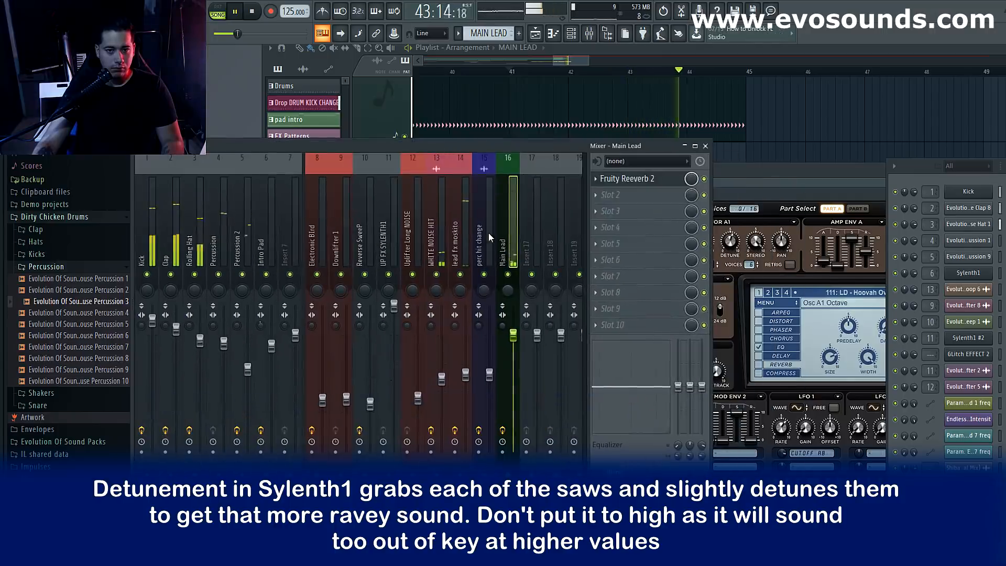
left_click(606, 197)
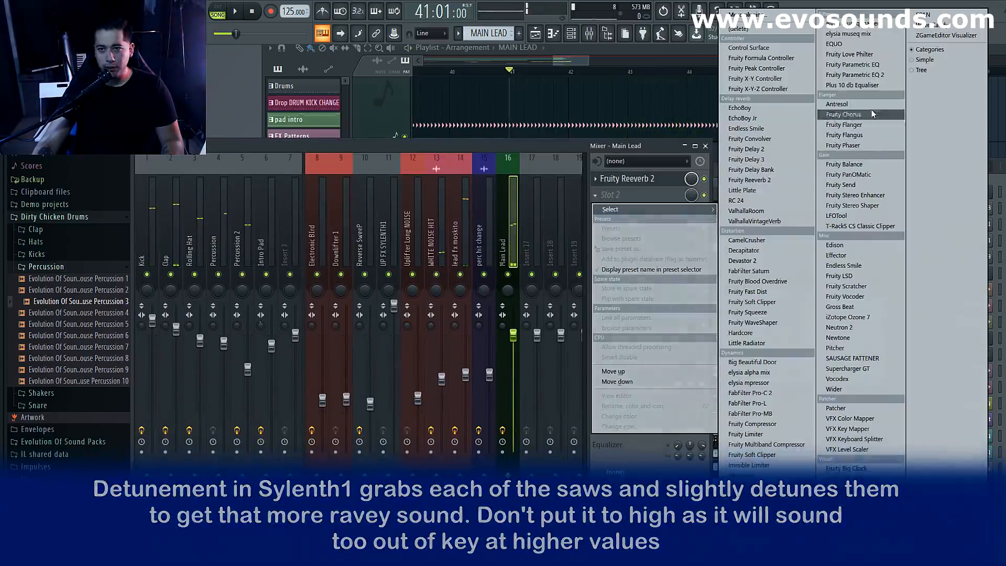
left_click(856, 75)
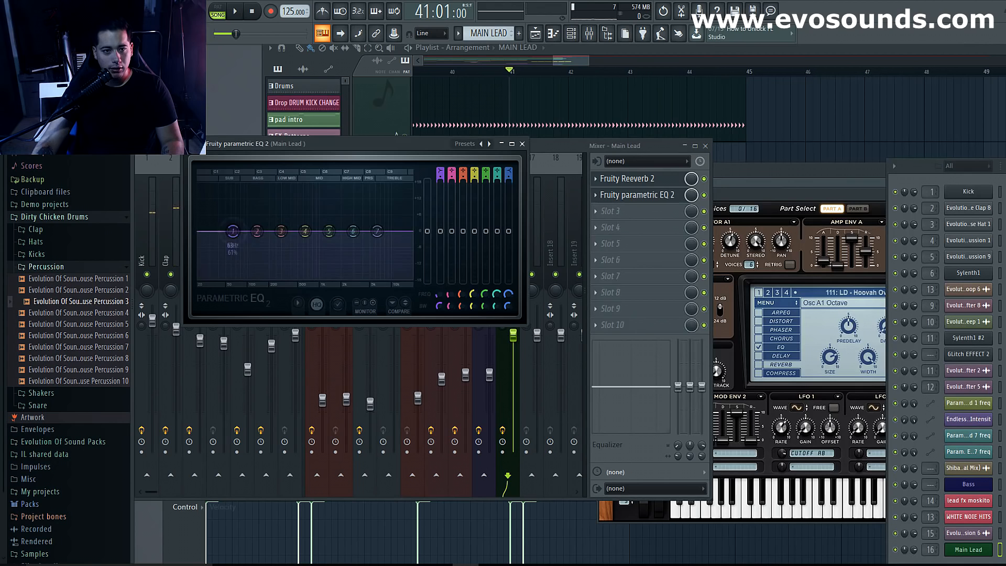
Cut the Main Lead's lows with EQ band 1 and boost band 4 near 5723 Hz and band 5 near 1193 Hz during playback.
key("space")
left_click_drag(233, 231, 284, 277)
left_click_drag(305, 231, 387, 222)
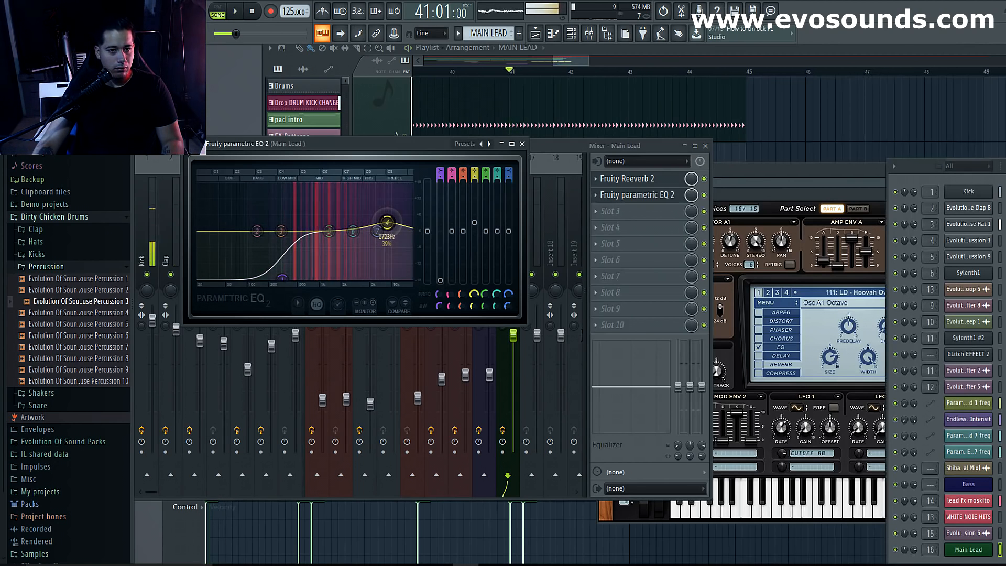
left_click_drag(329, 237, 321, 231)
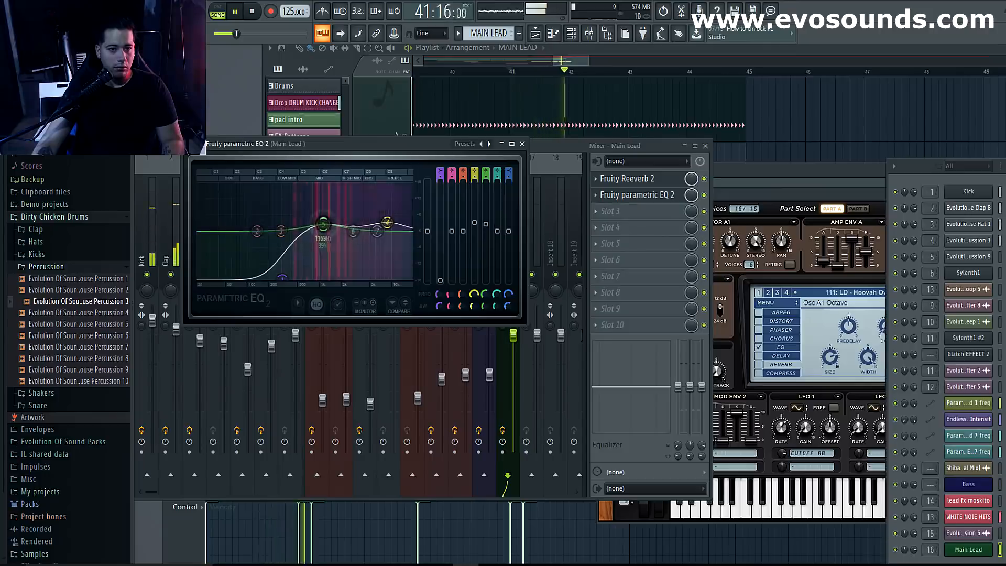
left_click_drag(764, 195, 403, 178)
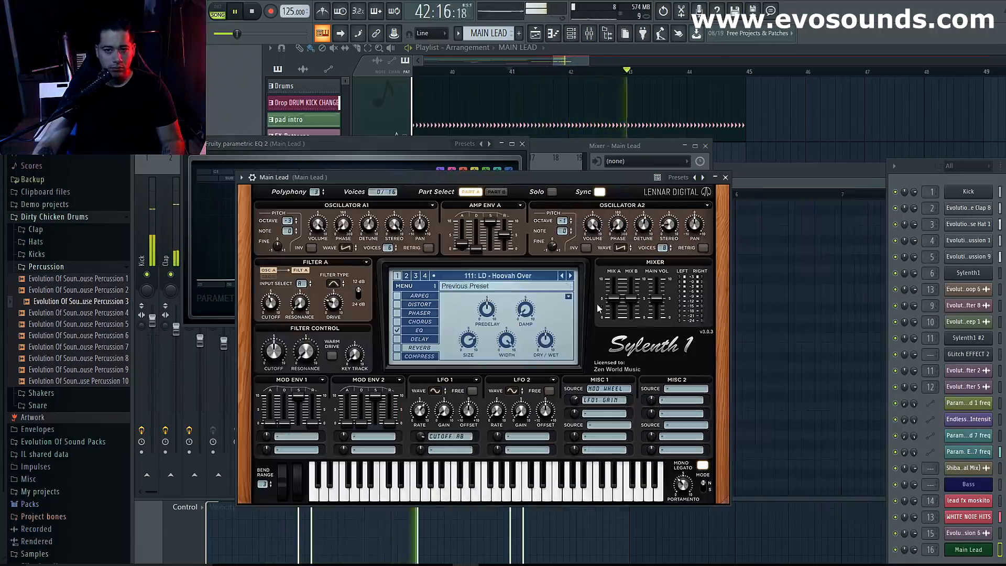
key("space")
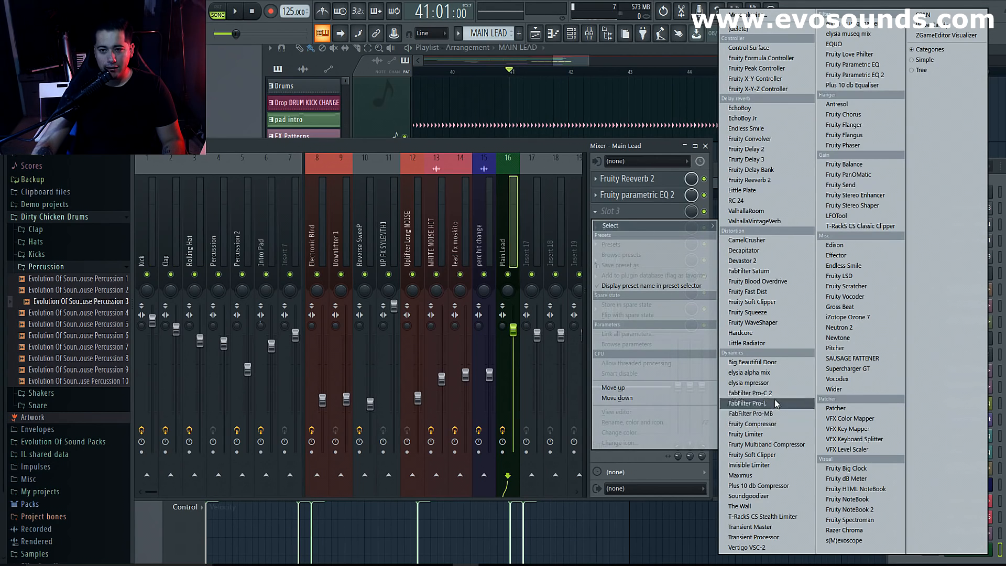
Load LFOTool in slot 3 of the Main Lead insert, lower its volume curve's starting point to the minimum and audition the ducking.
left_click(857, 216)
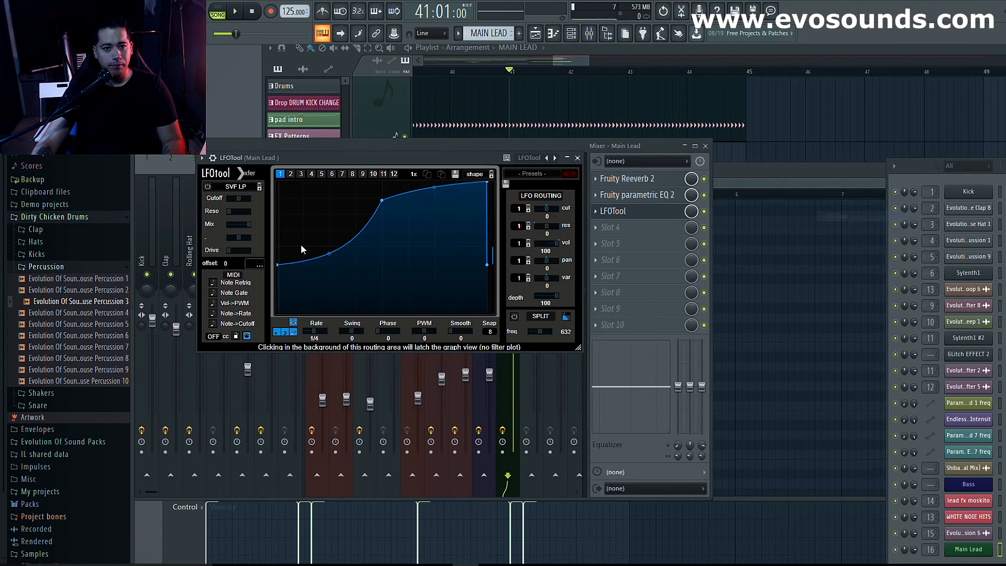
left_click_drag(279, 265, 279, 312)
left_click(577, 158)
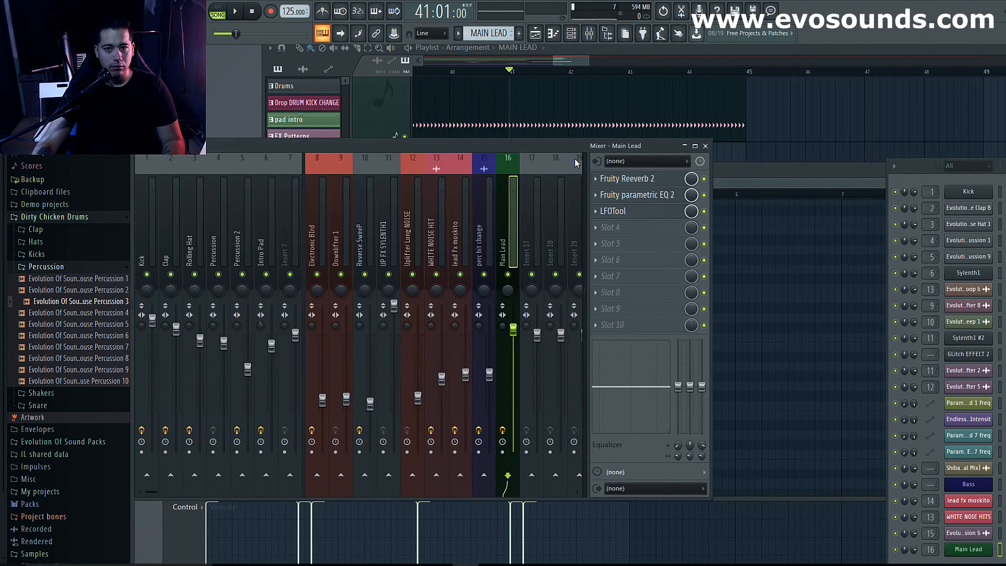
key("space")
key("space")
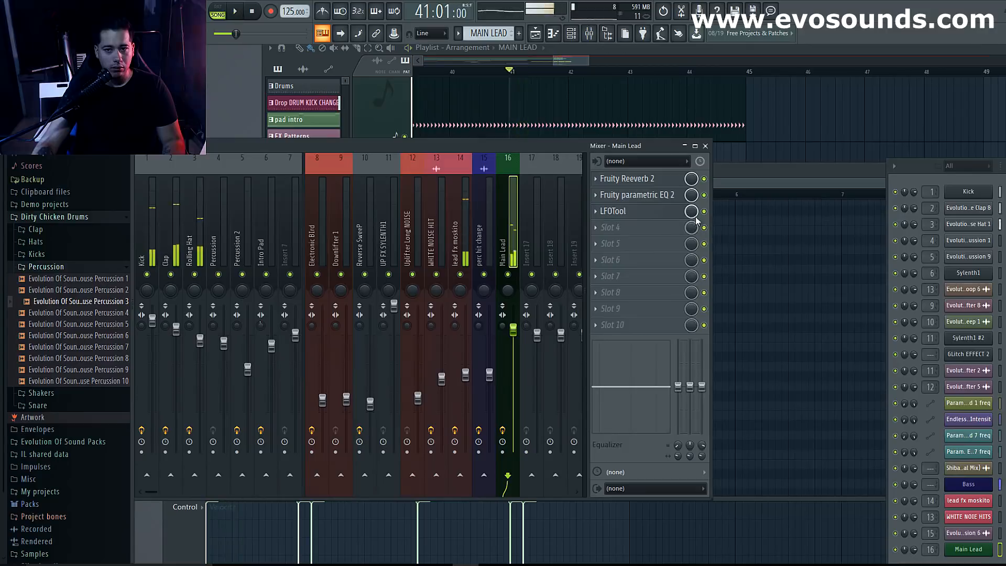
Reopen the Main Lead's LFOTool and raise the volume curve's starting point to about half height for lighter ducking.
left_click(648, 215)
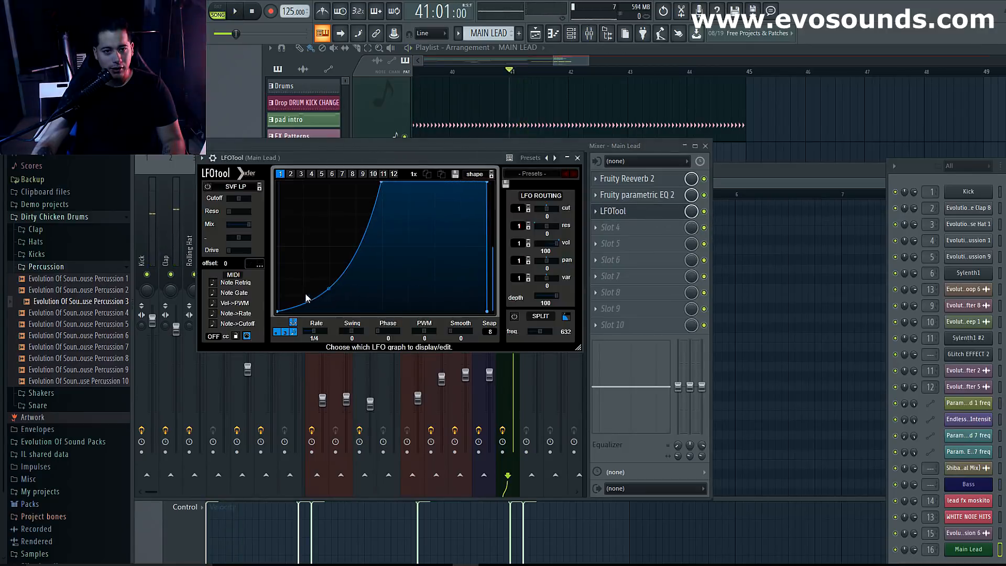
left_click_drag(277, 310, 285, 247)
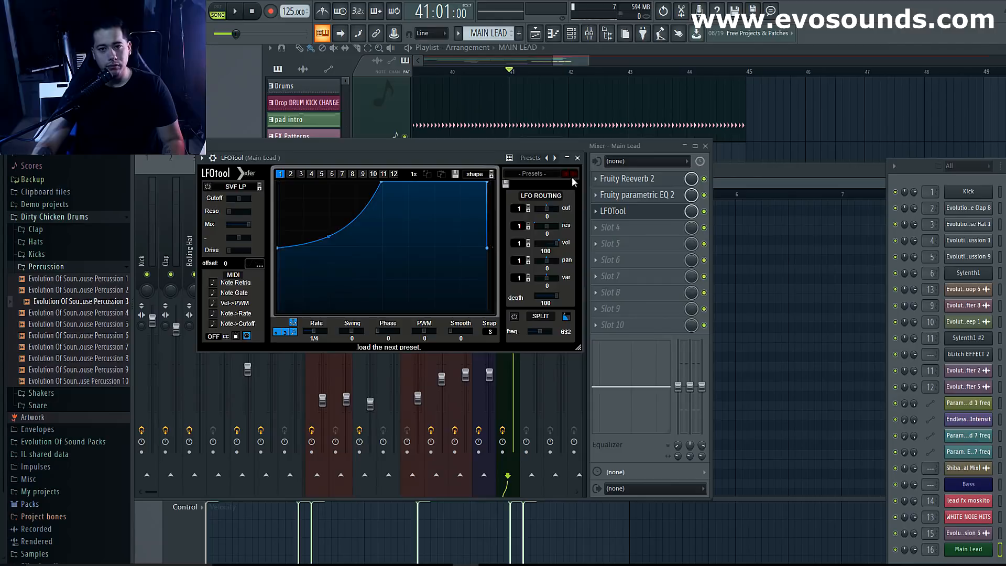
left_click(577, 158)
key("space")
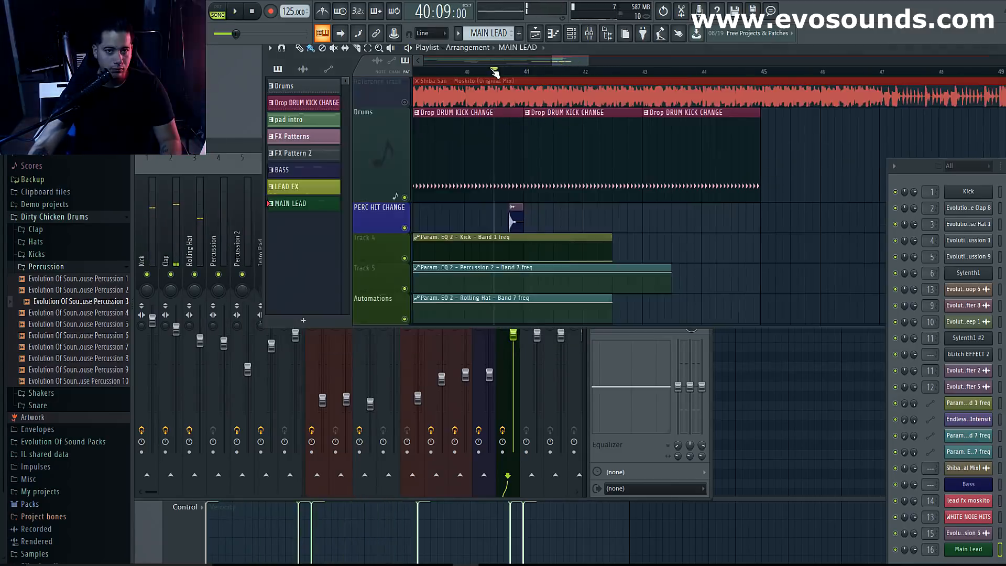
Play the drop from bar 40 and check the reverb settings on the perc hit change insert.
key("space")
left_click(229, 145)
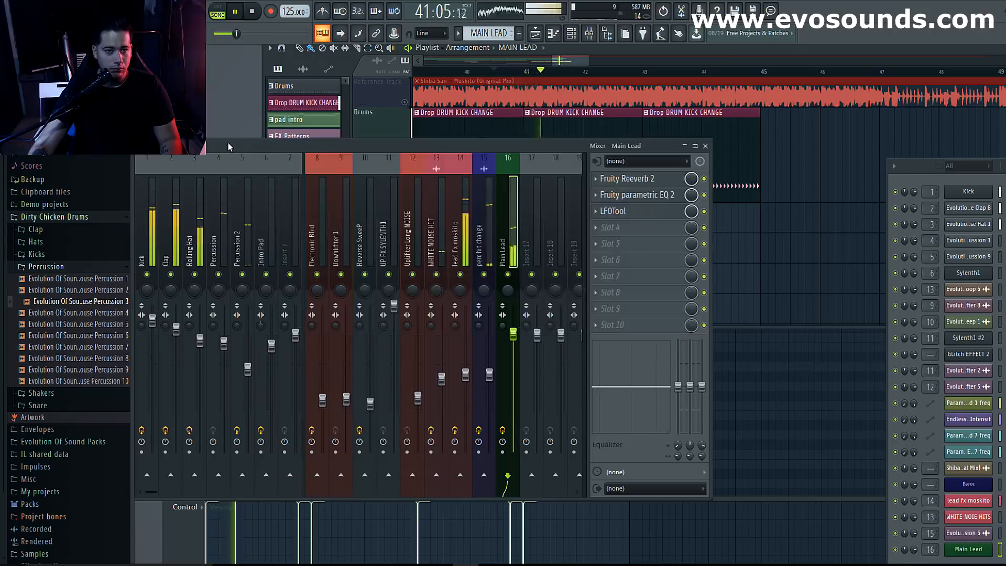
left_click(490, 218)
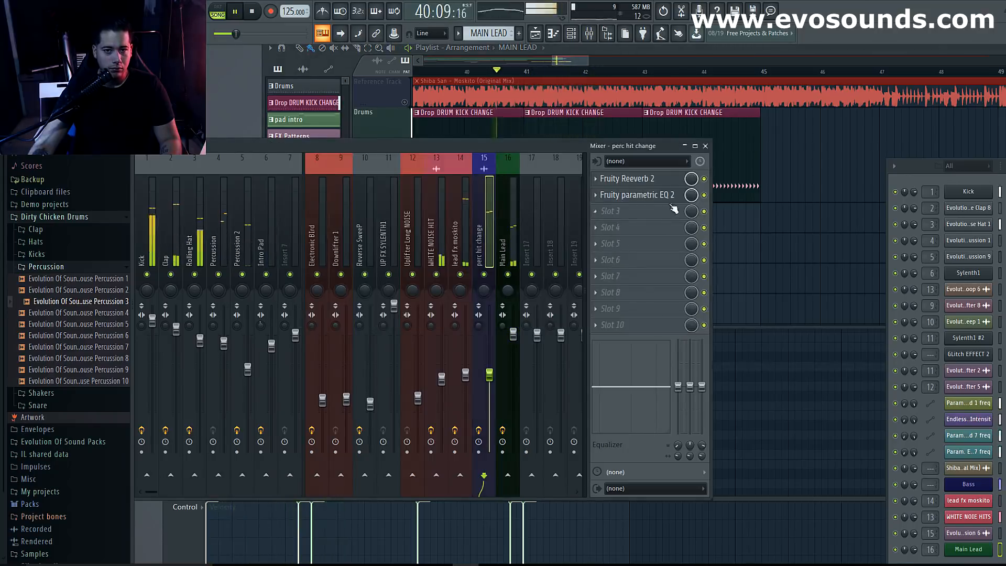
left_click(635, 179)
key("space")
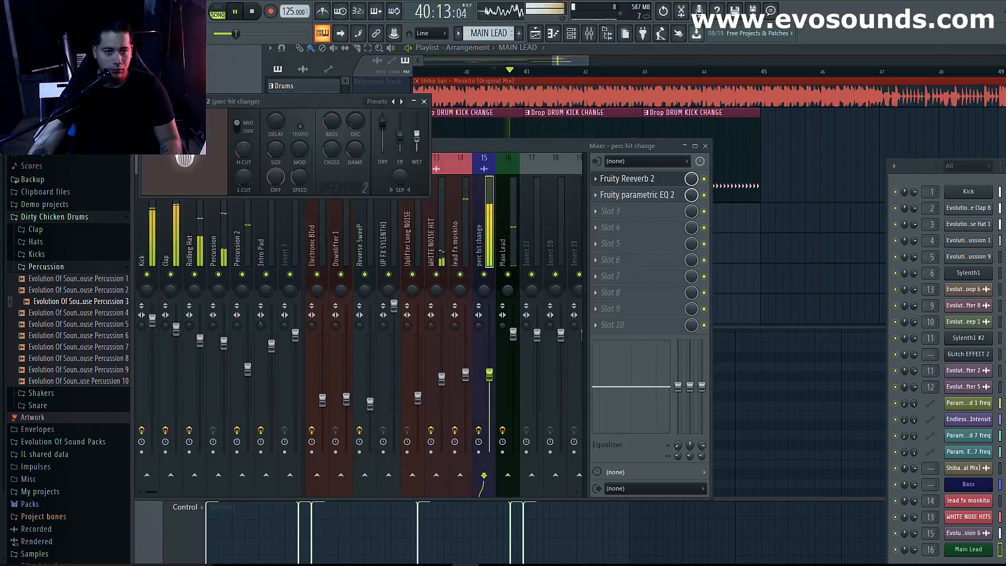
key("space")
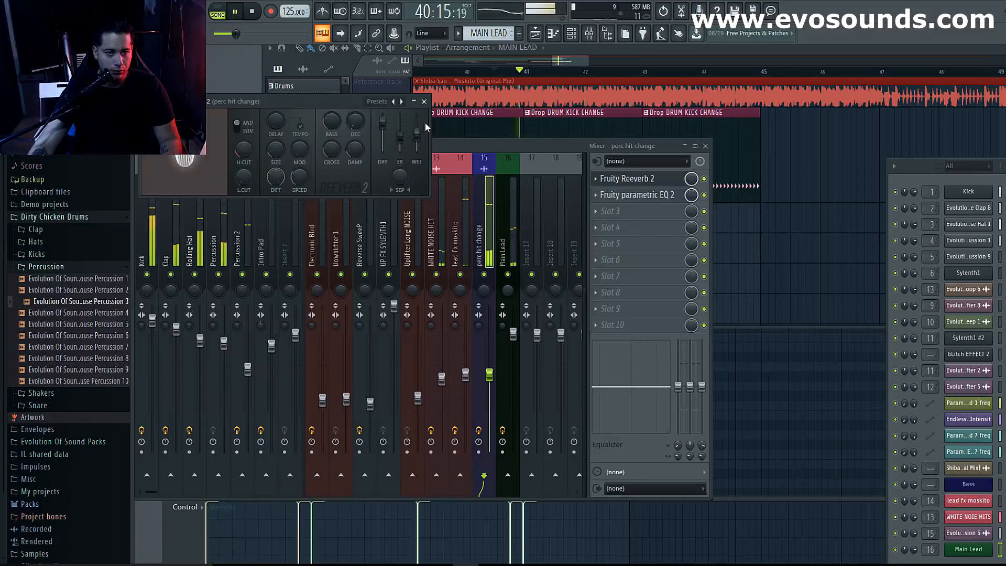
left_click(627, 179)
left_click(680, 260)
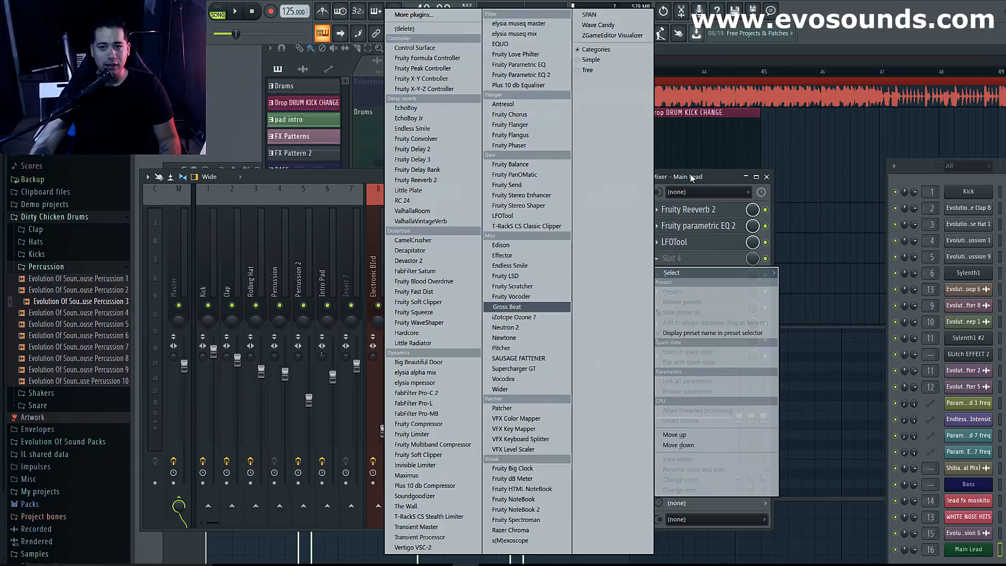
left_click(330, 177)
key("space")
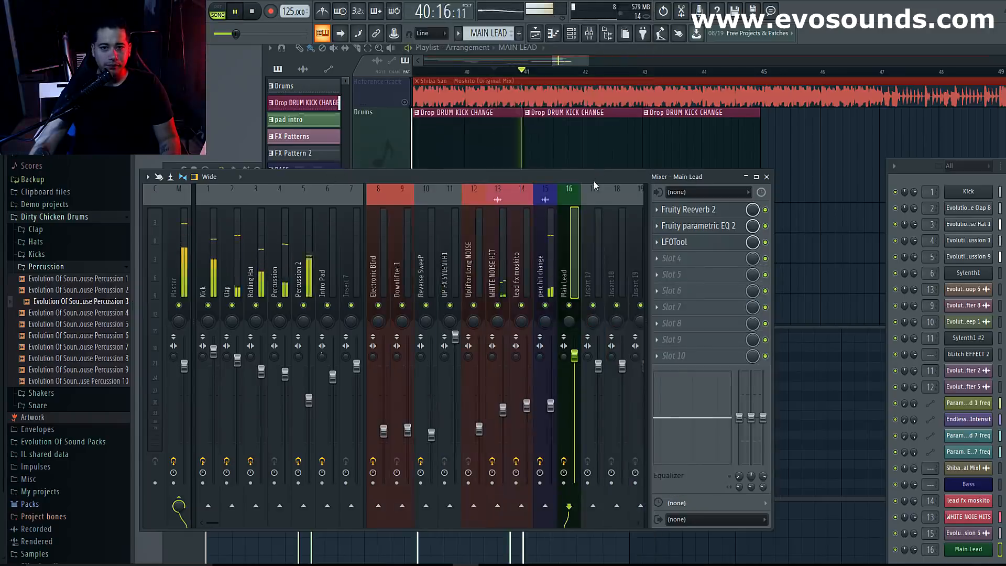
Move the mixer out of the way and extend the Drums track from bar 45 to bar 49 with two Drop DRUM KICK CHANGE clips.
left_click_drag(597, 178, 621, 515)
scroll(629, 263, "down", 3)
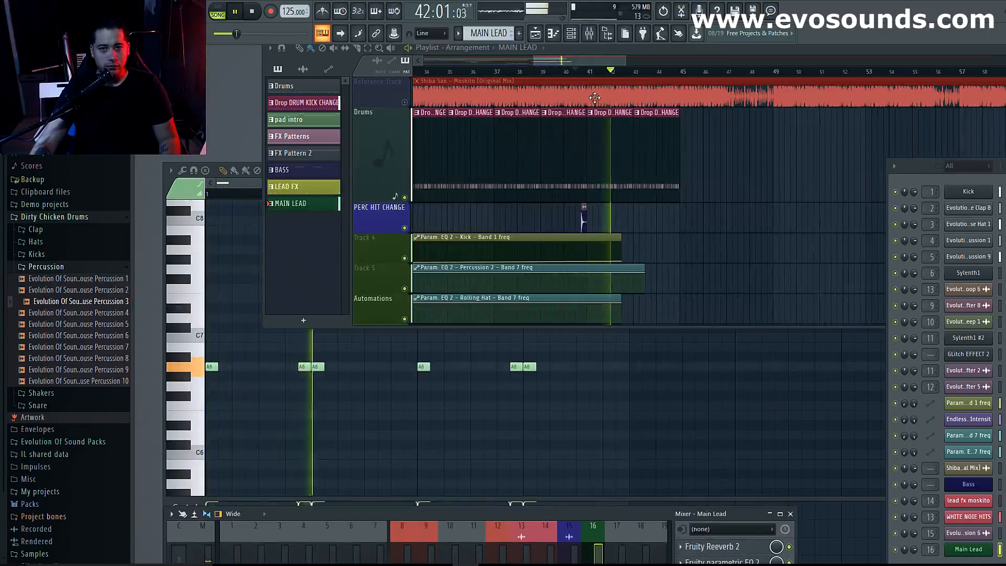
mouse_move(567, 63)
left_mouse_down()
mouse_move(598, 61)
mouse_move(580, 63)
left_mouse_up()
key("space")
left_click(584, 72)
key("space")
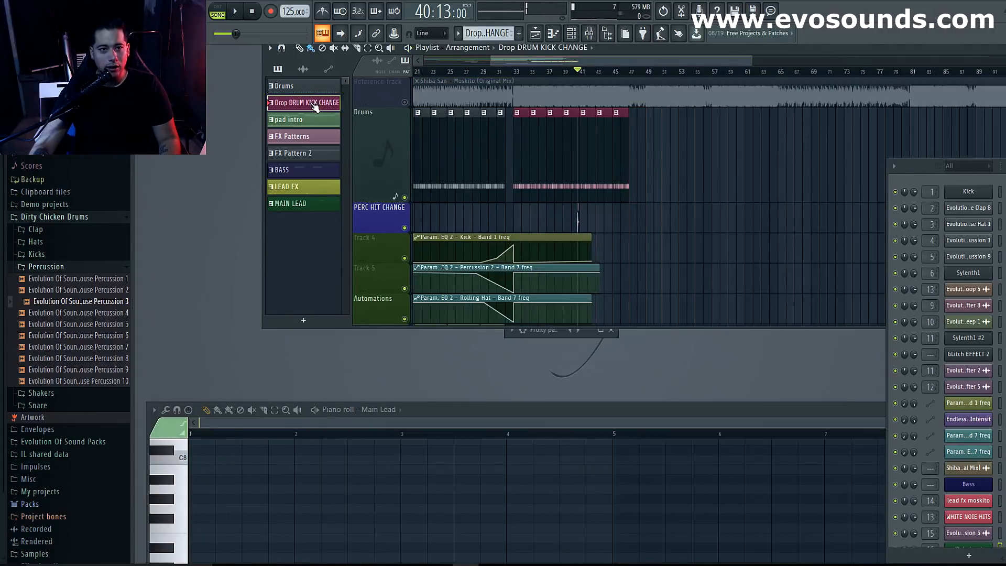
left_click(634, 123)
key("space")
key("space")
scroll(640, 126, "up", 5)
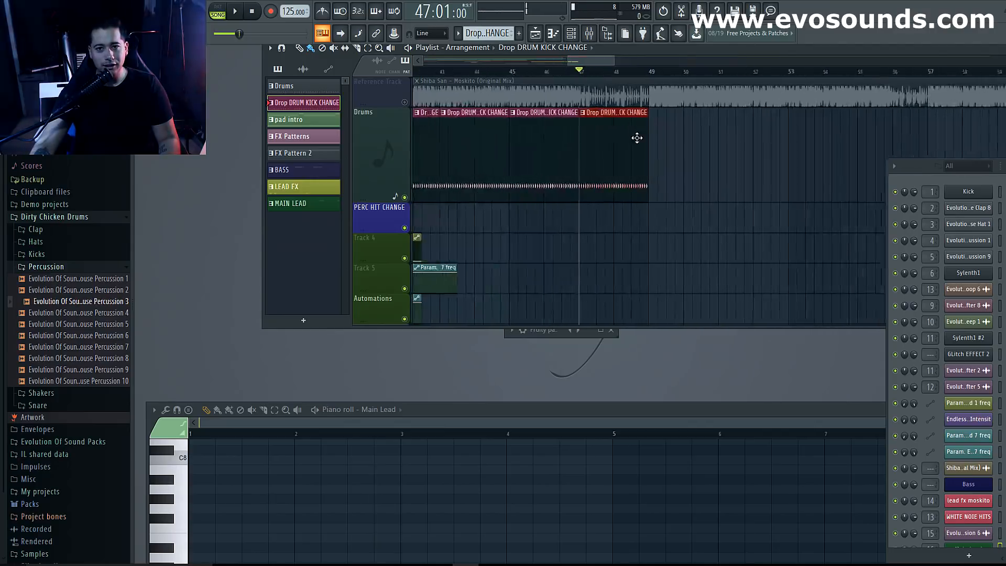
Play the extended drum section from bar 47, and replay the drop from the percussion hit near bar 40.
key("space")
key("space")
scroll(550, 214, "down", 2)
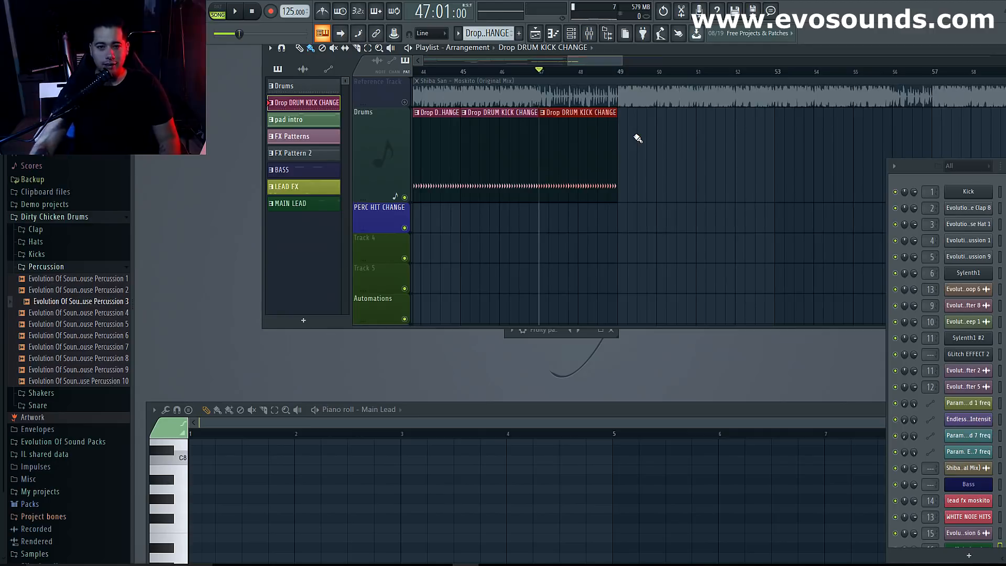
scroll(580, 152, "down", 4)
key("space")
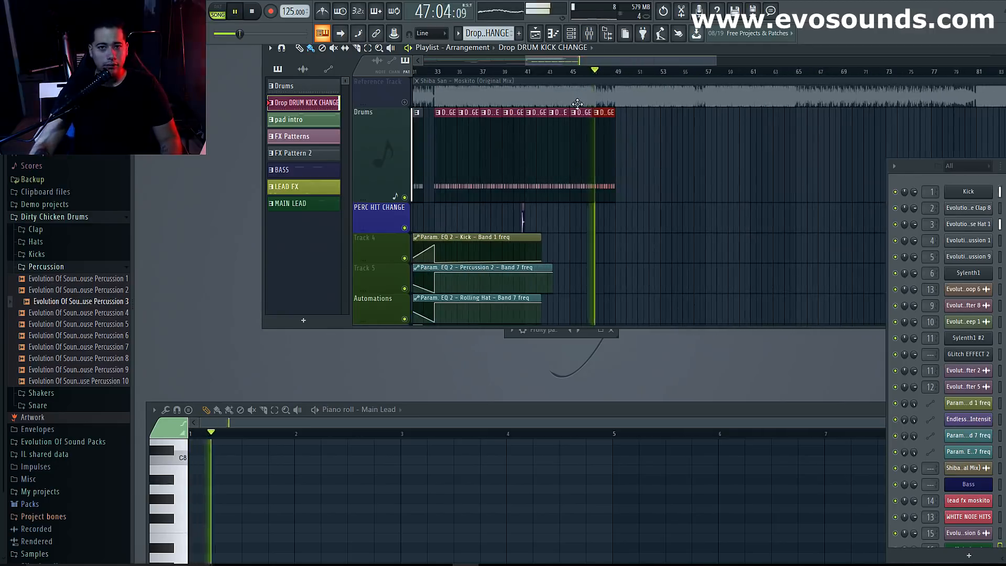
left_click(521, 72)
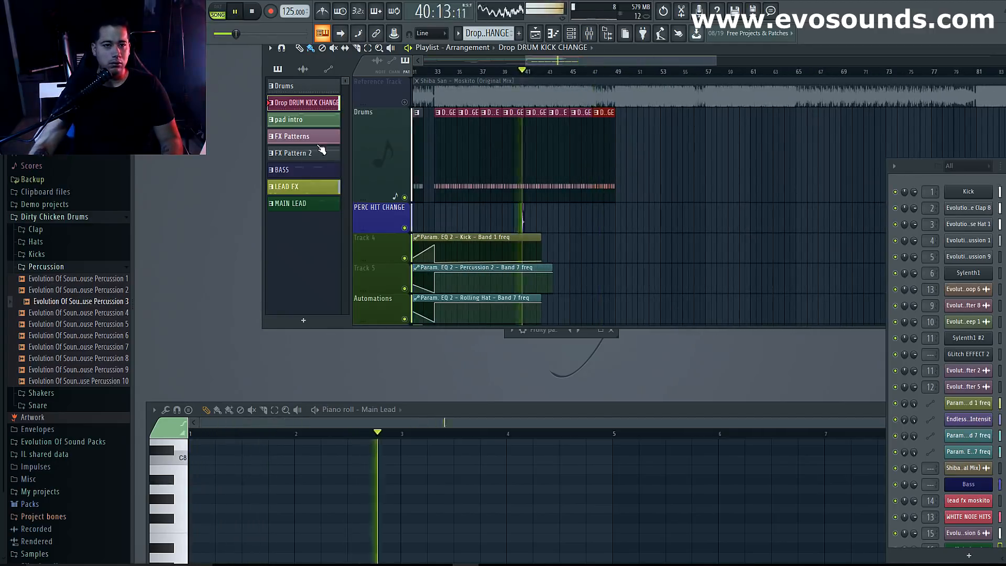
scroll(571, 214, "up", 4)
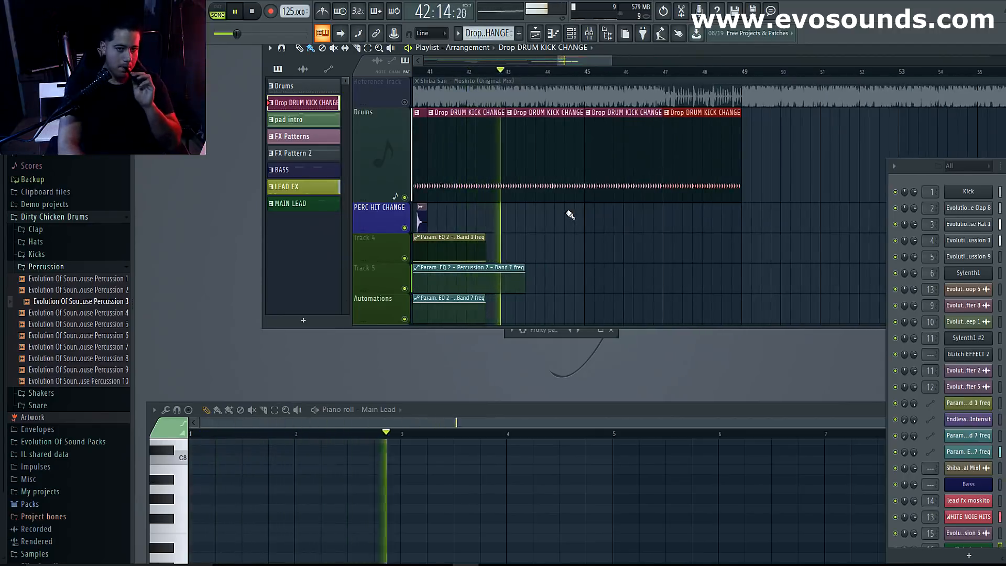
key("space")
Place a second House Percussion 6 hit just before bar 49 on the PERC HIT CHANGE track and play up to it.
scroll(448, 148, "down", 2)
left_click(422, 151)
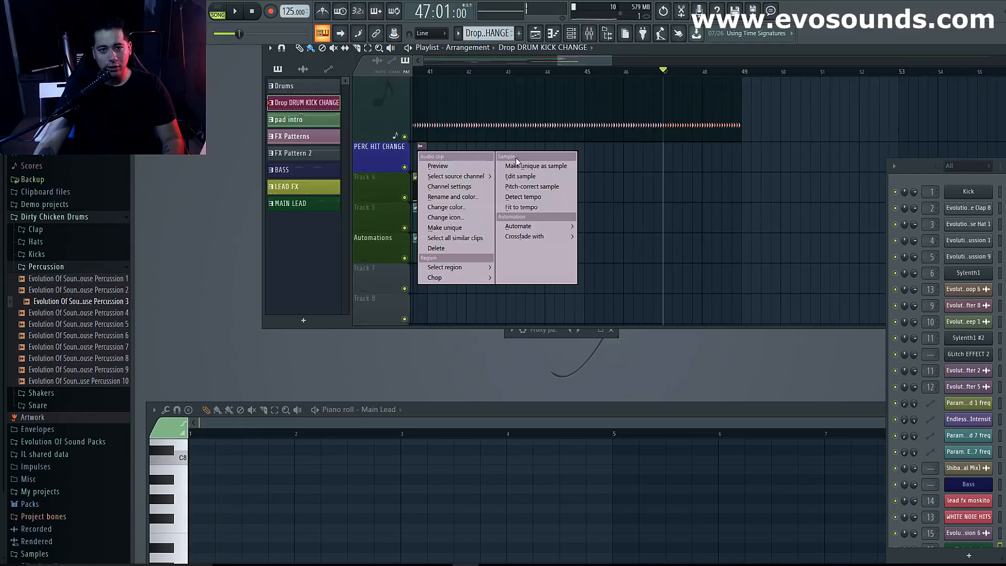
left_click(386, 152)
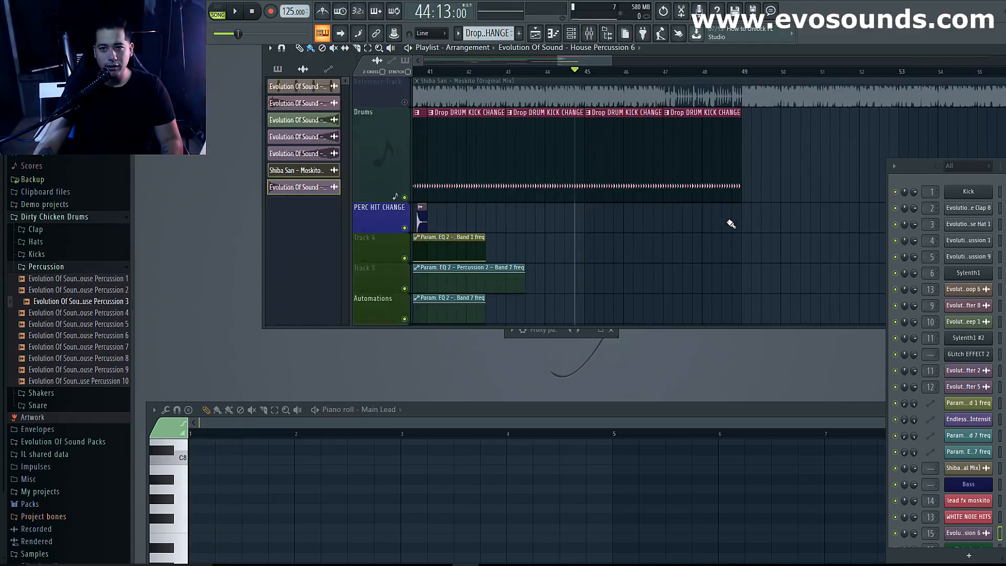
key("space")
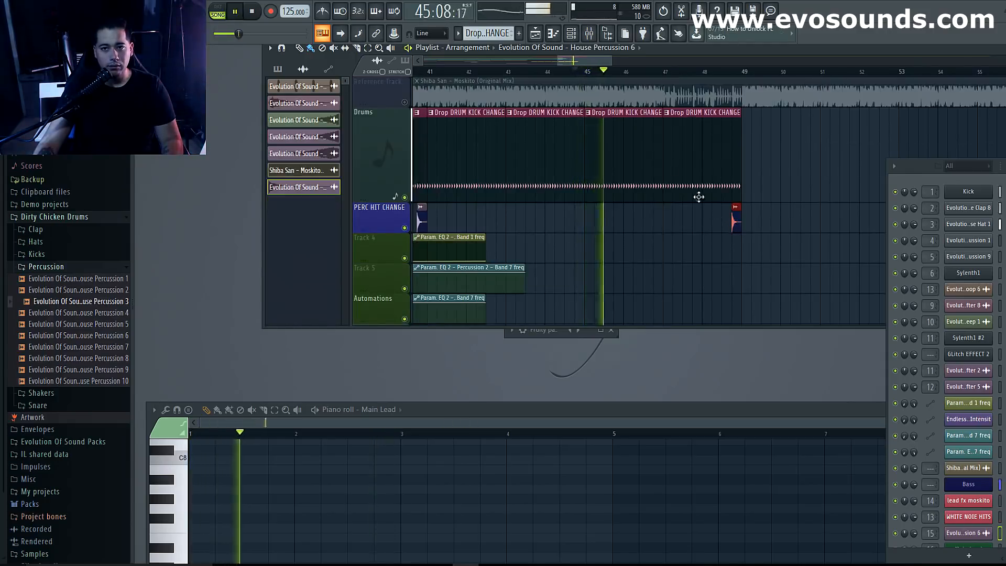
scroll(666, 177, "down", 4)
scroll(650, 173, "up", 4)
scroll(591, 184, "left", 5)
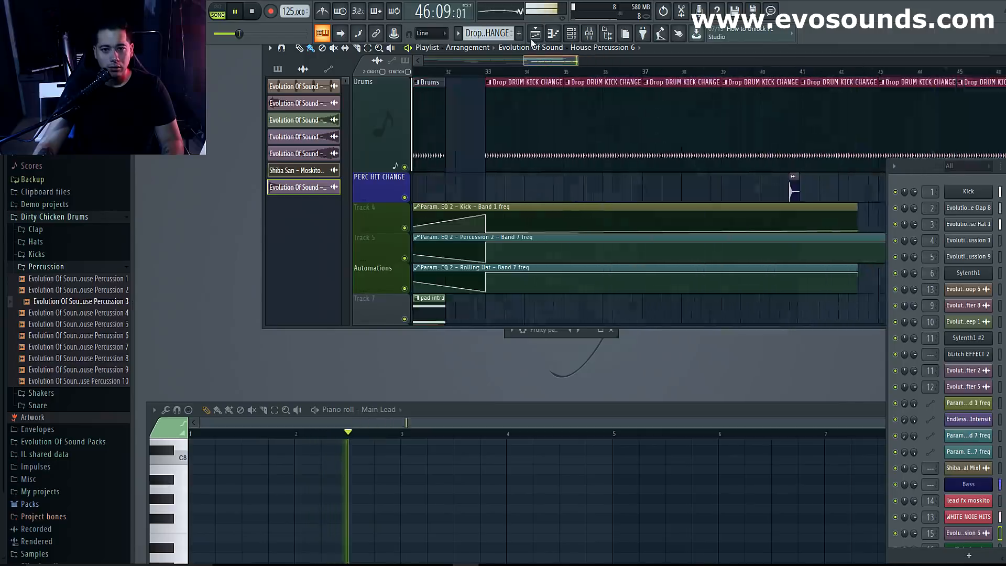
Extend the drums to bar 51 and remove the Drop DRUM KICK CHANGE clip from bars 47 to 49.
scroll(537, 155, "down", 4, "ctrl")
key("space")
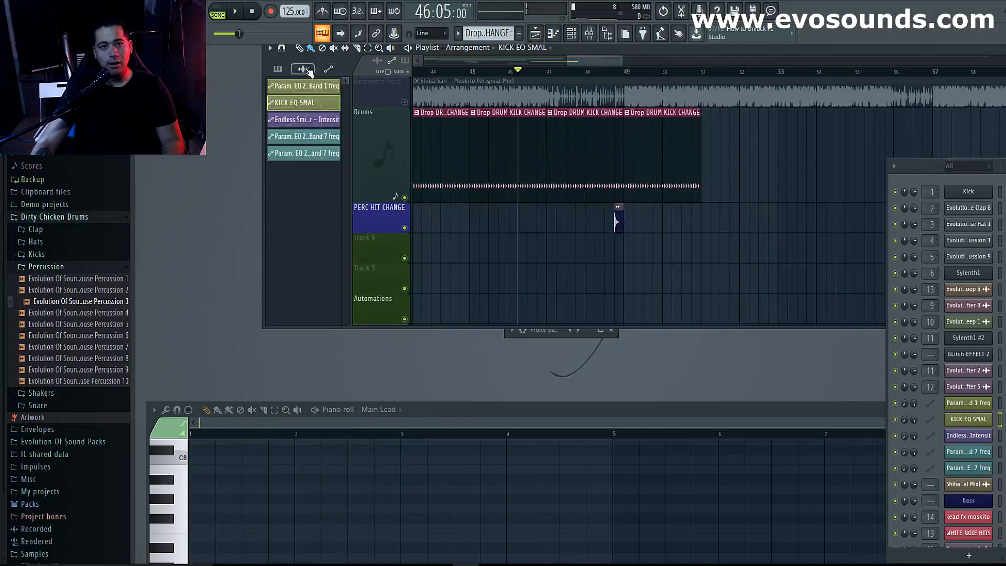
left_click(308, 70)
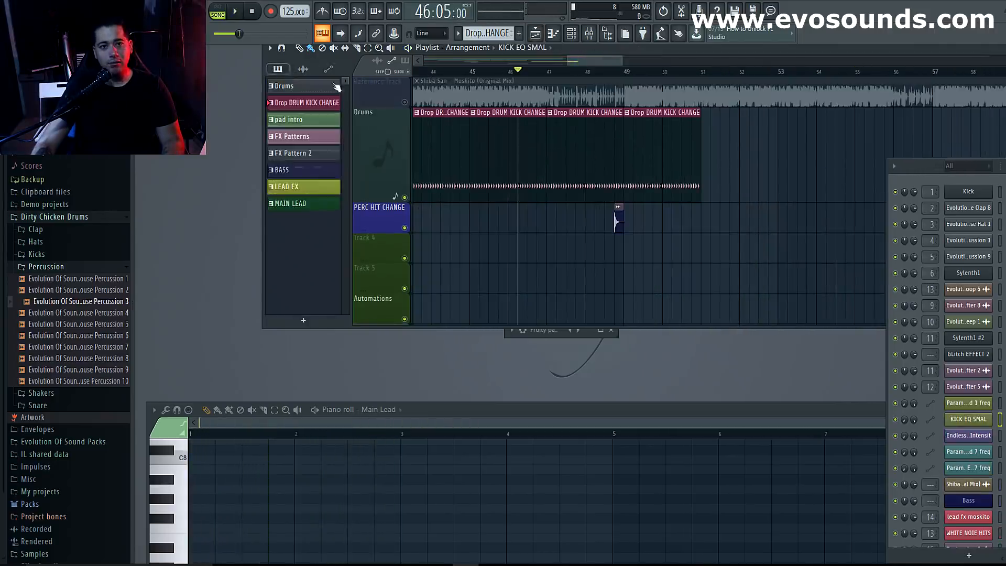
right_click(566, 119)
key("space")
key("space")
Clone the Drop DRUM KICK CHANGE pattern, name it "no kick" and clear its Kick steps.
right_click(296, 102)
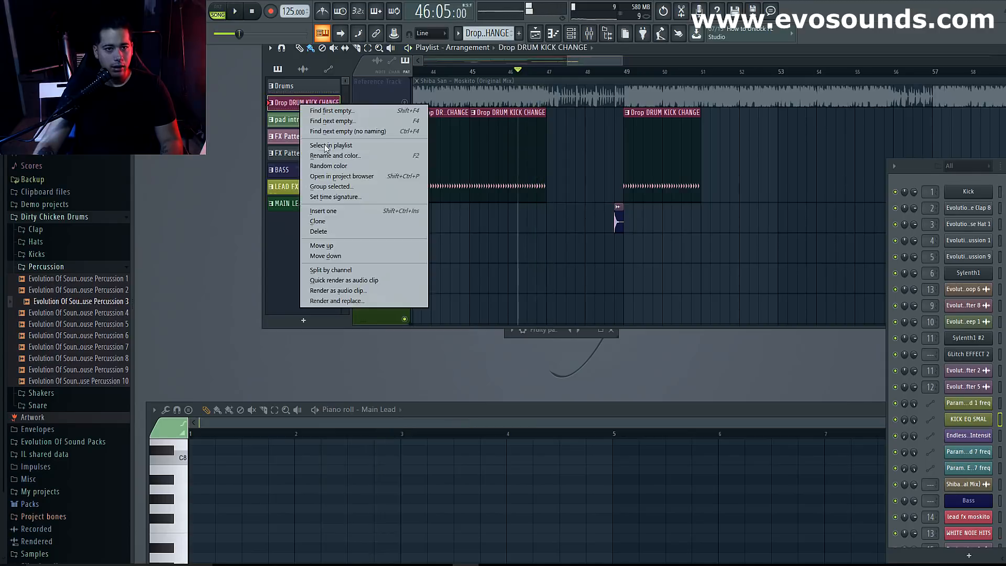
left_click(351, 226)
right_click(310, 127)
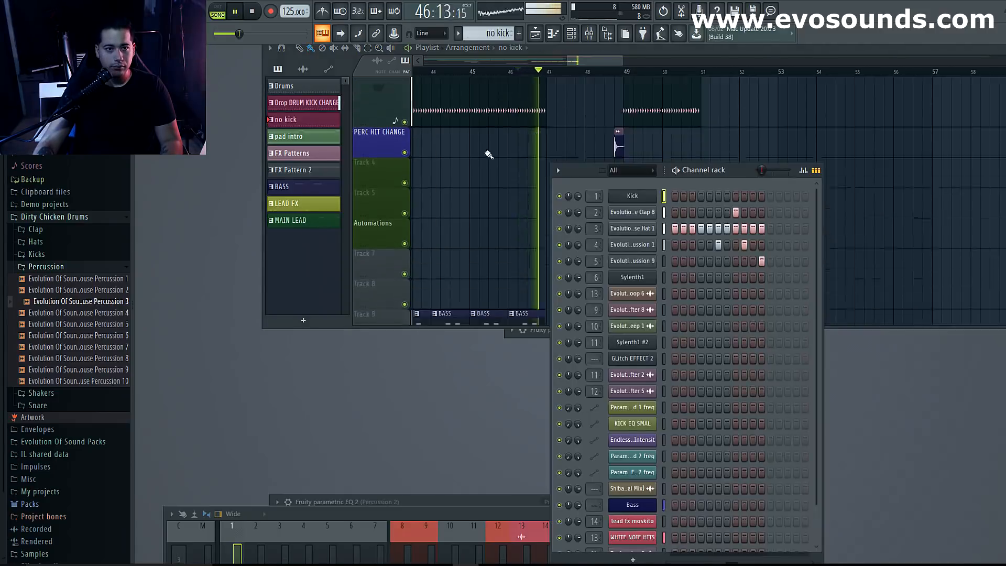
Fill the drum gap at bar 47 with the no kick pattern and move the channel rack clear of the playlist.
key("space")
key("space")
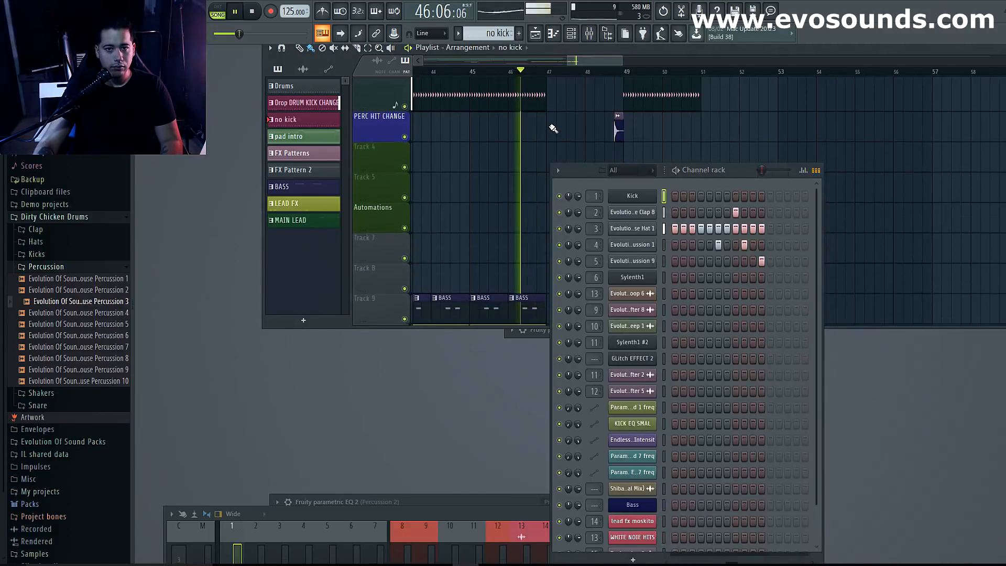
key("space")
scroll(558, 129, "up", 3)
key("space")
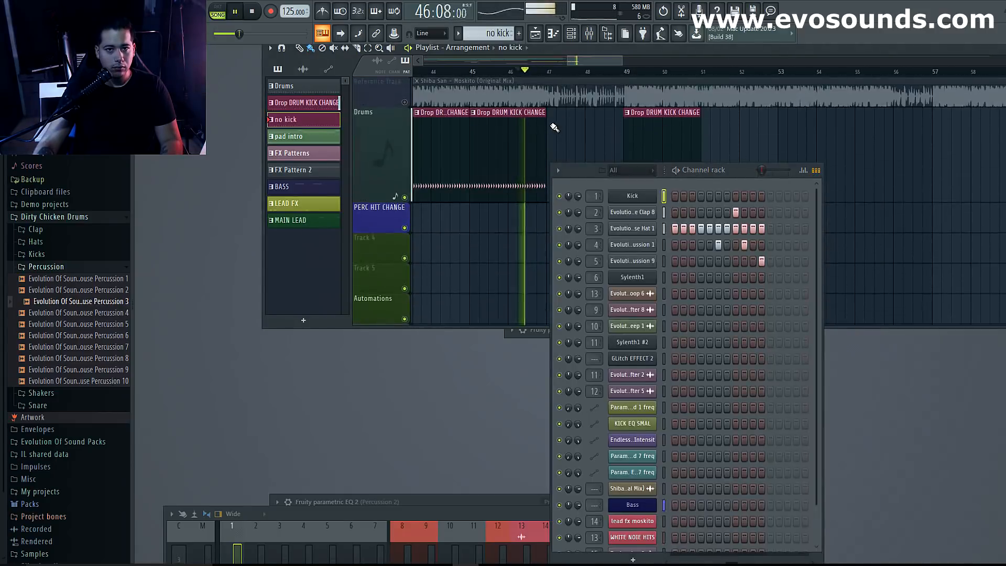
left_click(551, 120)
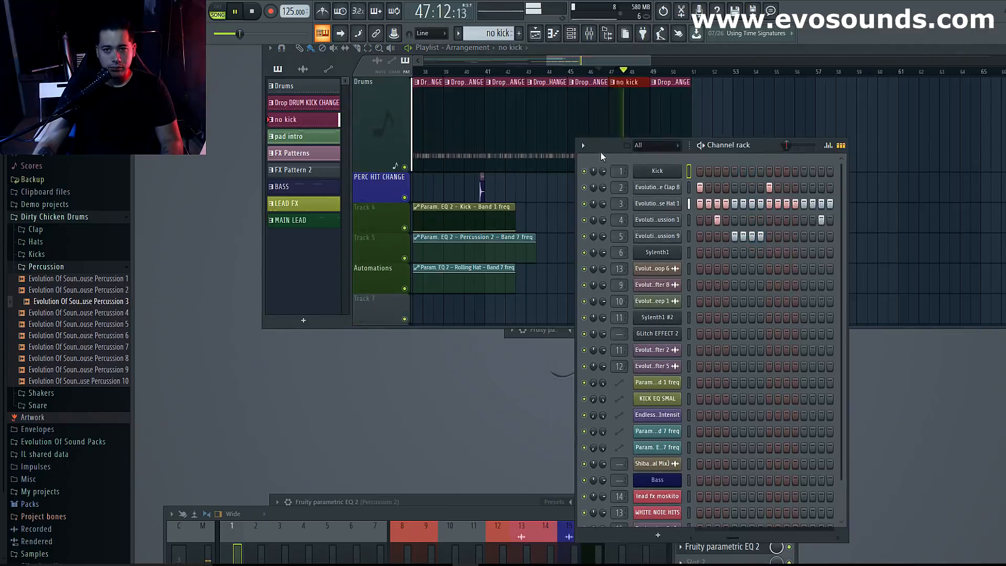
left_click_drag(601, 152, 769, 443)
Place a copy of the Endless Smile intensity automation clip at bar 47 on the Endless Smile track.
scroll(505, 204, "down", 2)
scroll(505, 205, "down", 5)
key("space")
scroll(599, 239, "down", 1)
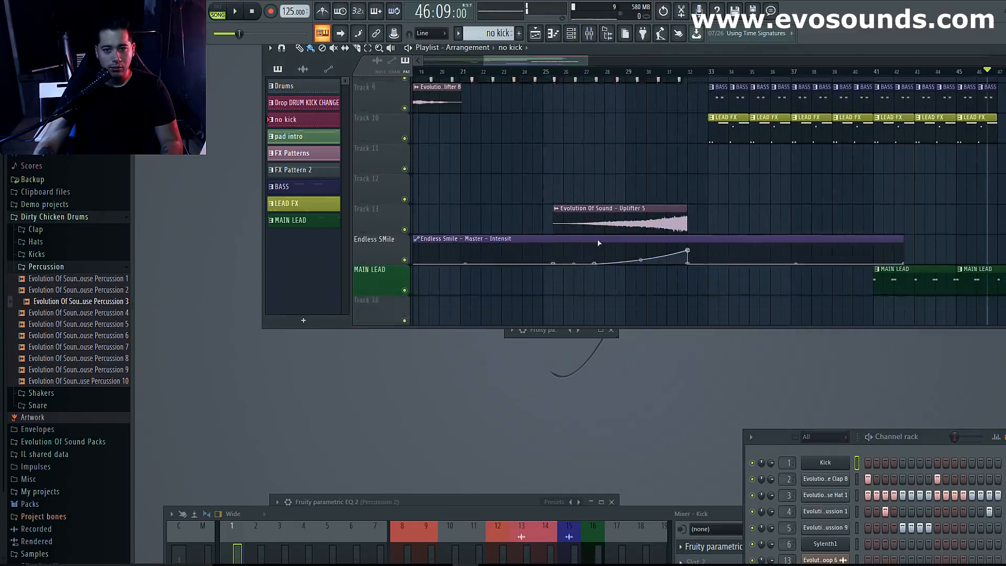
scroll(599, 240, "down", 1)
left_click(521, 210)
scroll(521, 210, "down", 3)
left_click(708, 212)
key("space")
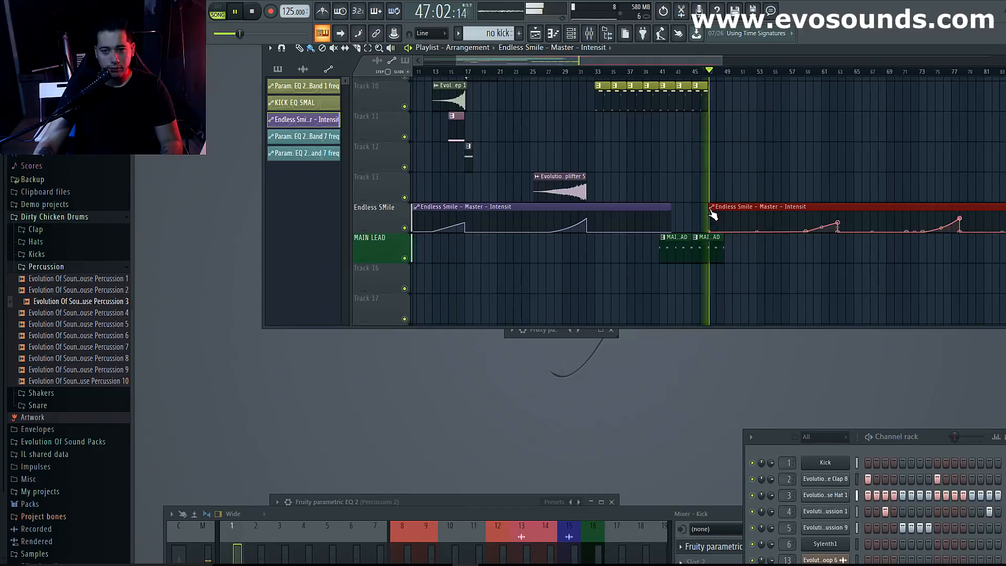
Trim and shift the copied Endless Smile automation to span bars 47 to 50, with its rise ending at bar 49.
mouse_move(706, 208)
left_mouse_down()
mouse_move(829, 209)
mouse_move(716, 206)
left_mouse_up()
key("space")
key("space")
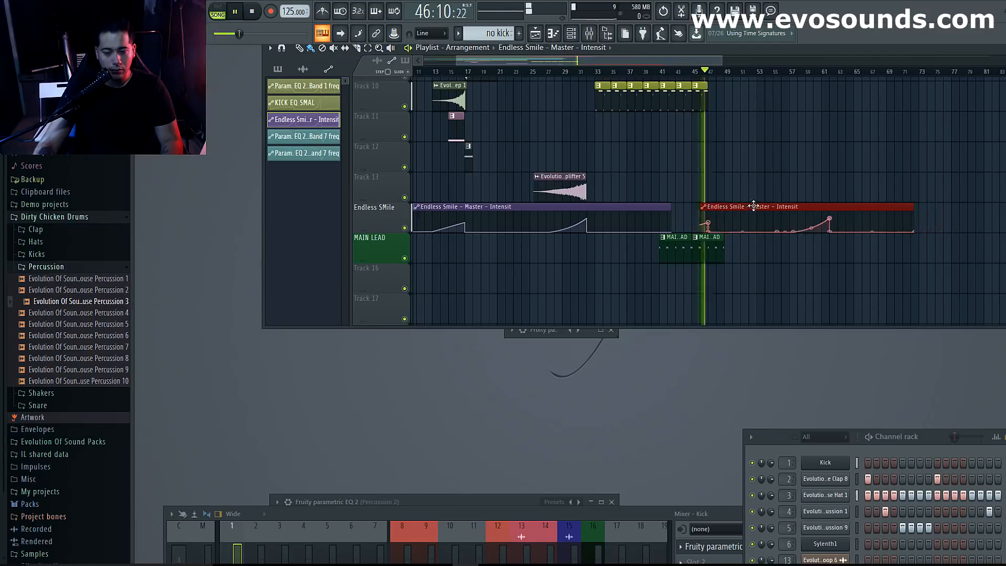
scroll(741, 214, "up", 5)
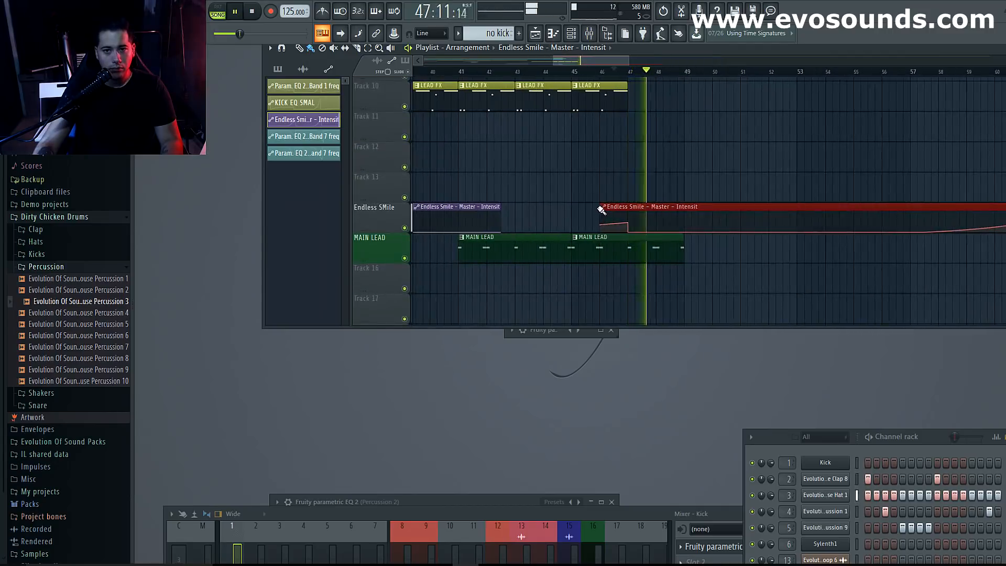
left_click_drag(606, 208, 644, 205)
key("space")
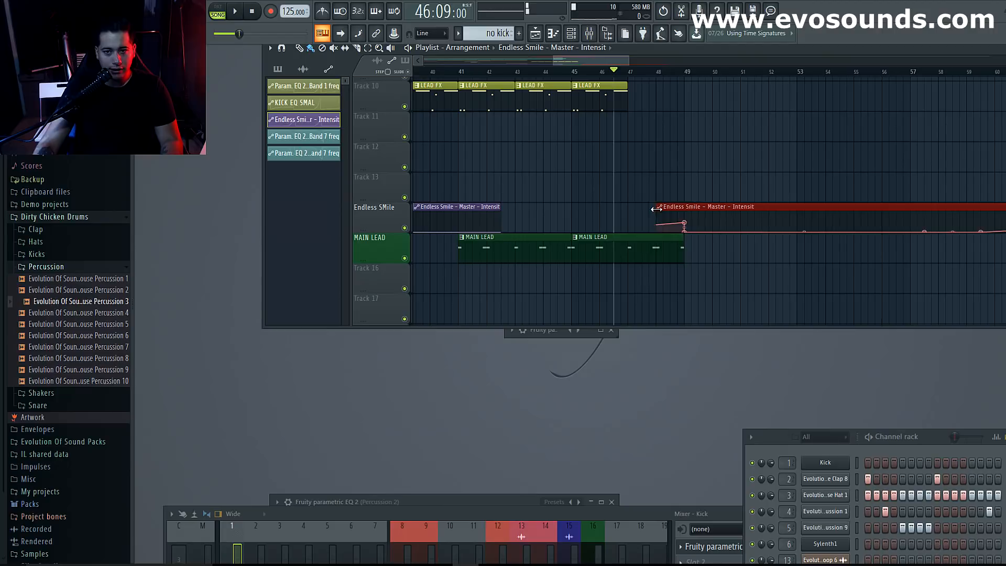
key("space")
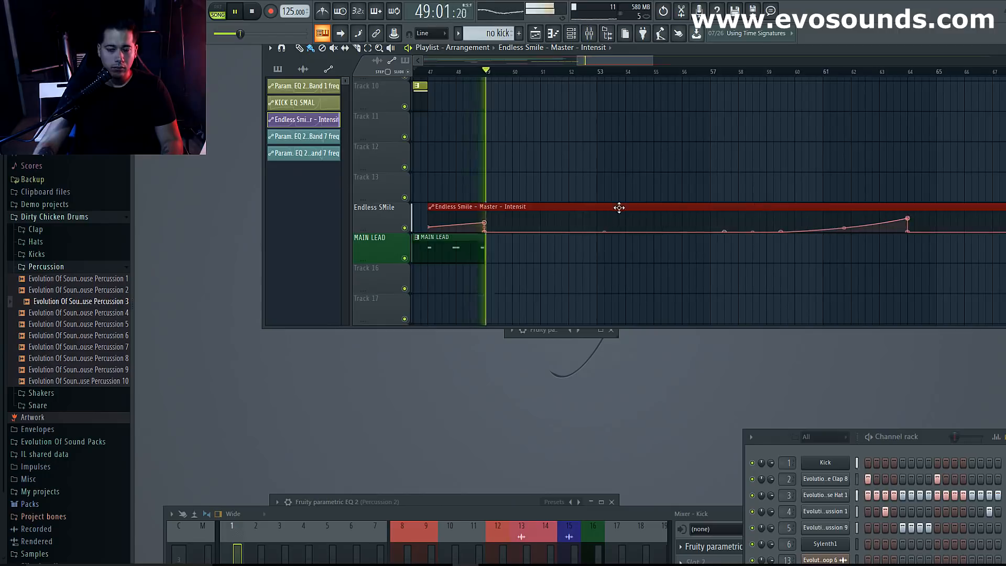
scroll(621, 207, "down", 2)
left_click_drag(916, 206, 764, 207)
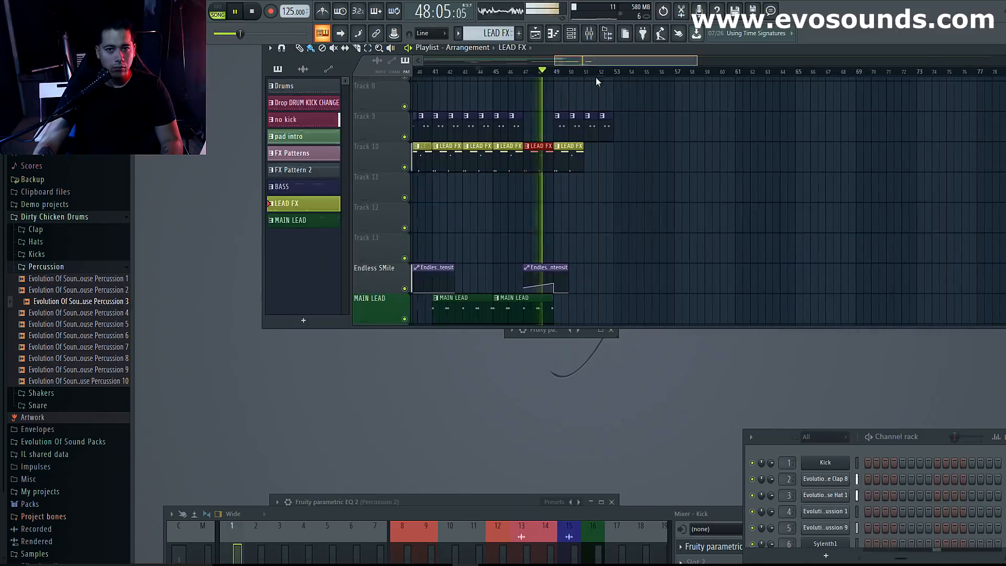
Play the transition into bar 49 and remove the LEAD FX clip that starts there.
mouse_move(596, 77)
left_mouse_down()
mouse_move(587, 69)
mouse_move(580, 76)
left_mouse_up()
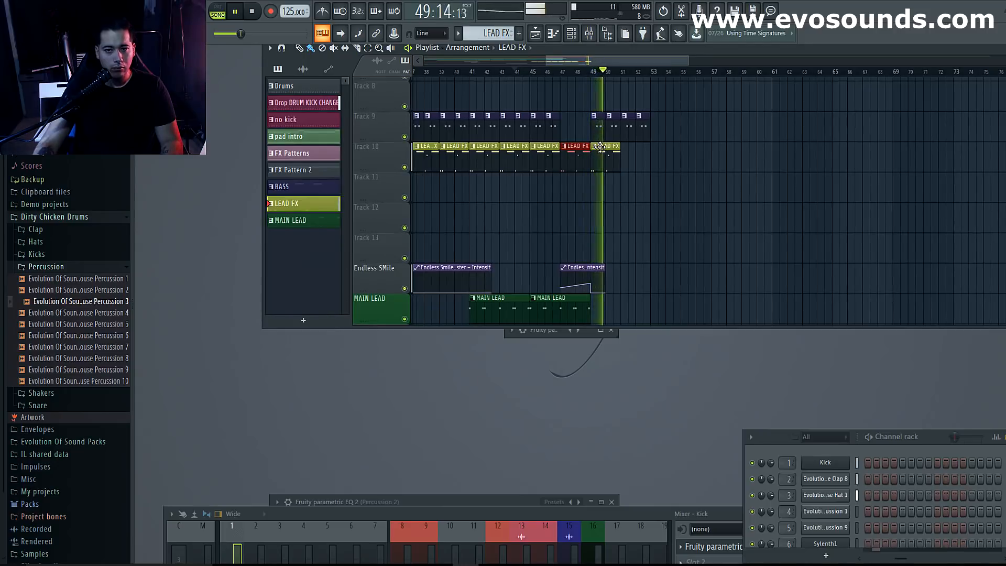
key("space")
right_click(601, 149)
Clone the LEAD FX pattern and rename the copy LEAD FX VARIATION.
right_click(321, 208)
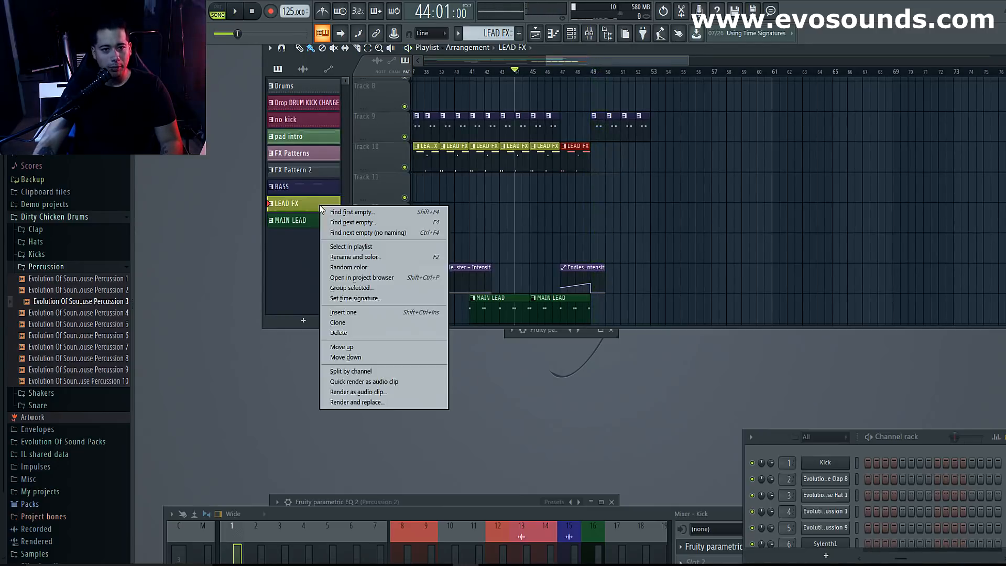
left_click(357, 322)
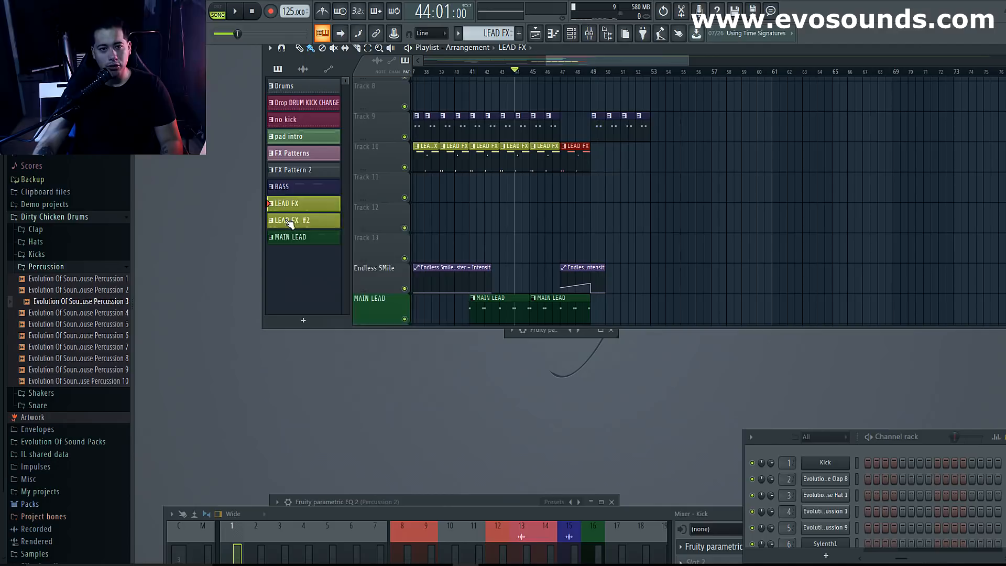
right_click(293, 221)
left_click(339, 273)
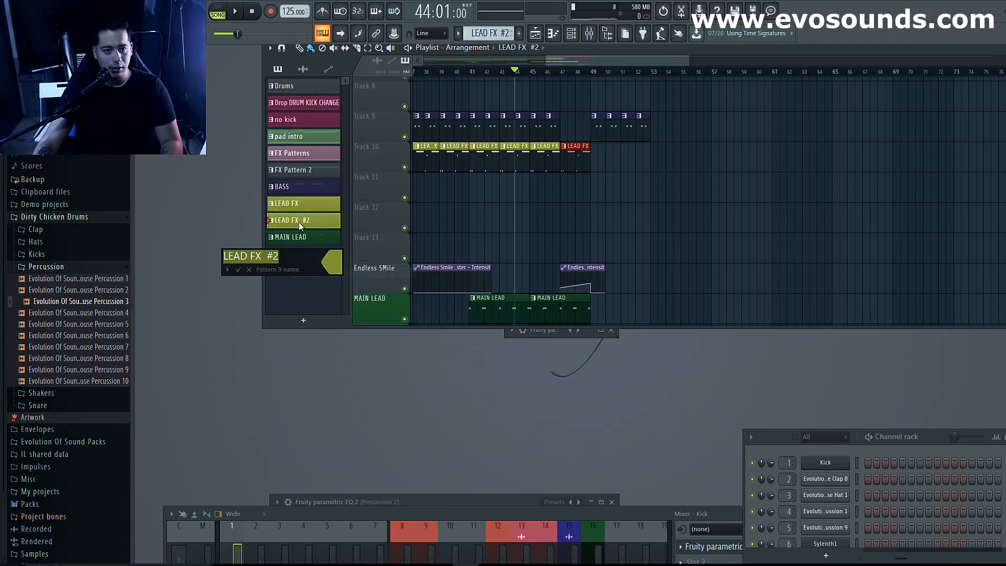
type("LEAD FX VARIATION")
key("Return")
Play from bar 44 and place a LEAD FX VARIATION clip at bar 49 on Track 10.
key("space")
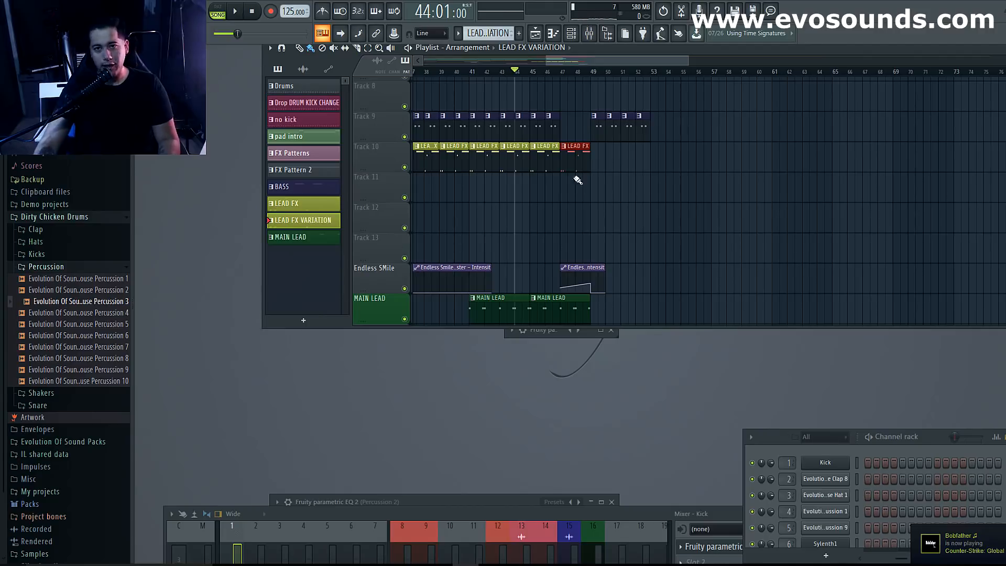
scroll(577, 104, "up", 4)
scroll(598, 153, "down", 3)
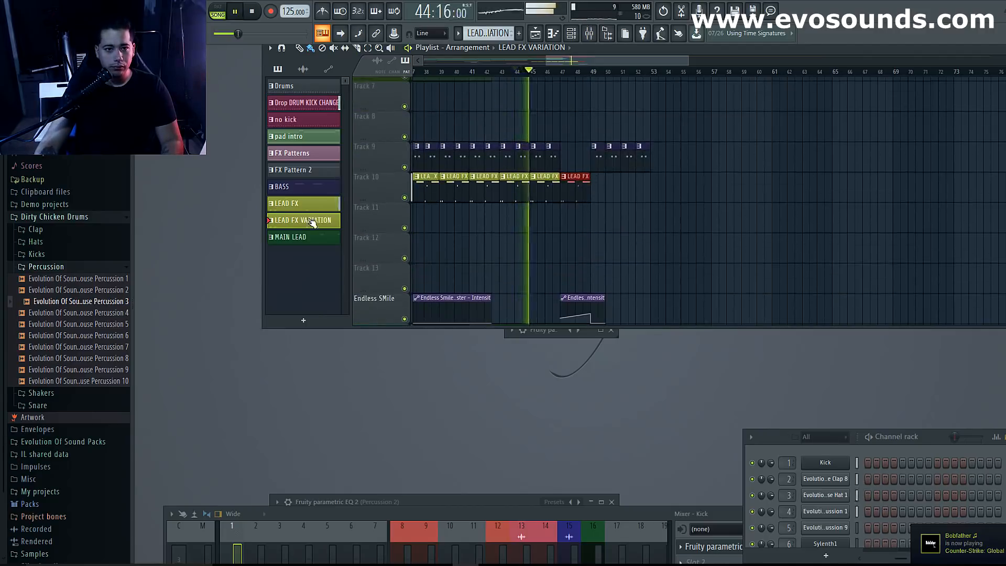
left_click(598, 189)
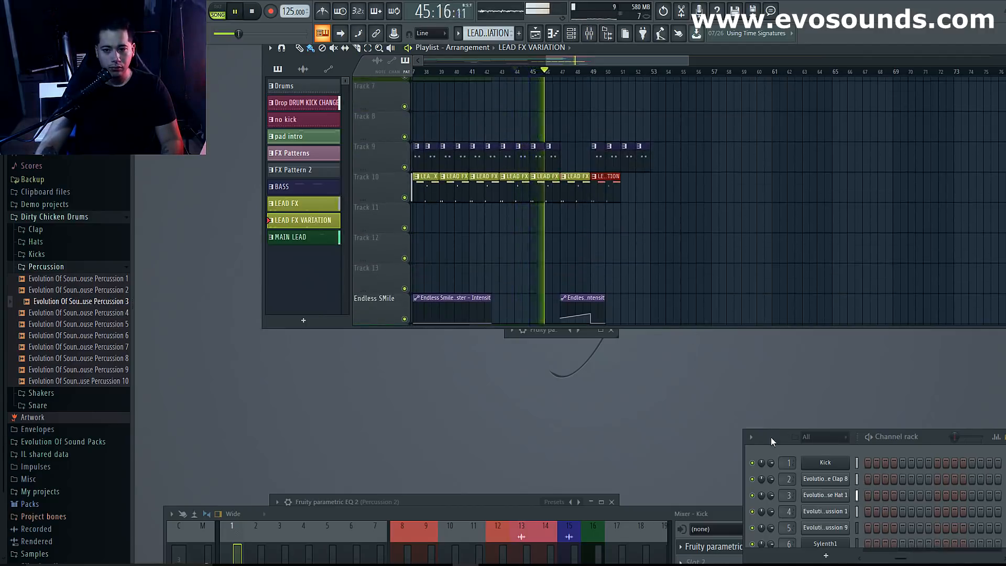
Bring the channel rack beside the new clip and replay the transition into bar 49.
left_click_drag(771, 437, 690, 259)
key("space")
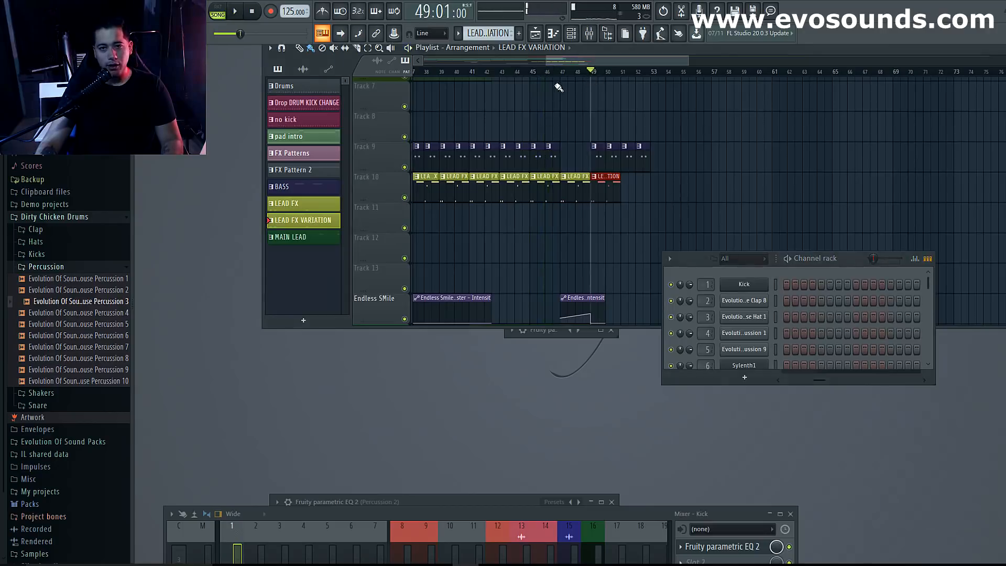
key("space")
scroll(669, 205, "up", 4)
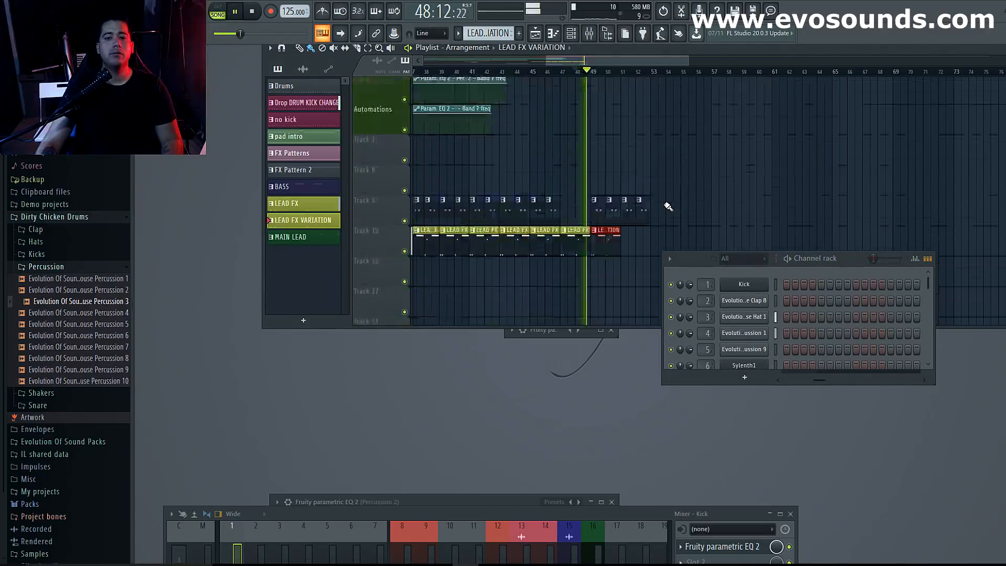
scroll(666, 205, "down", 7)
scroll(604, 196, "up", 5)
key("space")
Add Downlifter 1 from the Hexagon Sample Pack's FX Downlifters folder to Track 7 at bar 49.
left_click(29, 218)
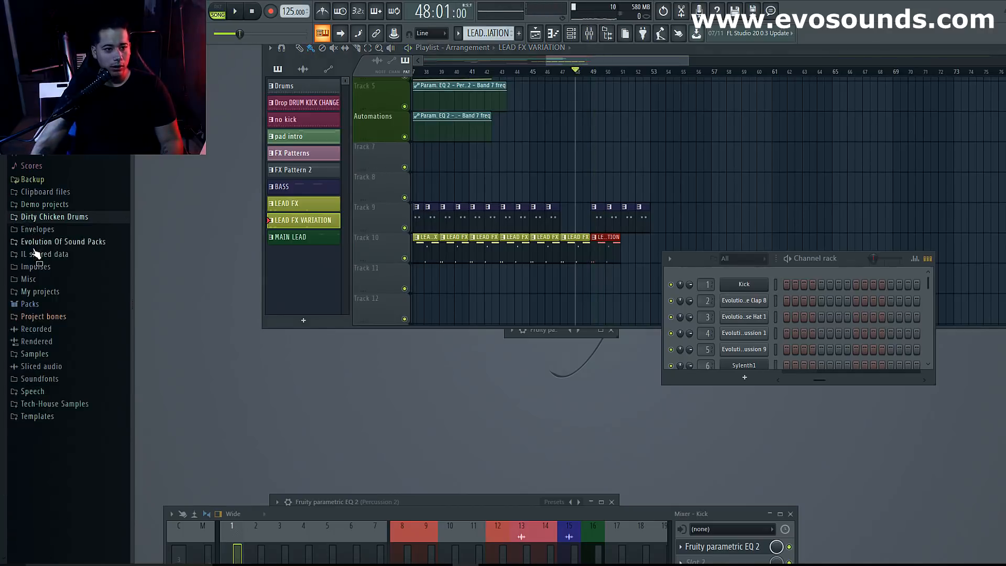
left_click(36, 242)
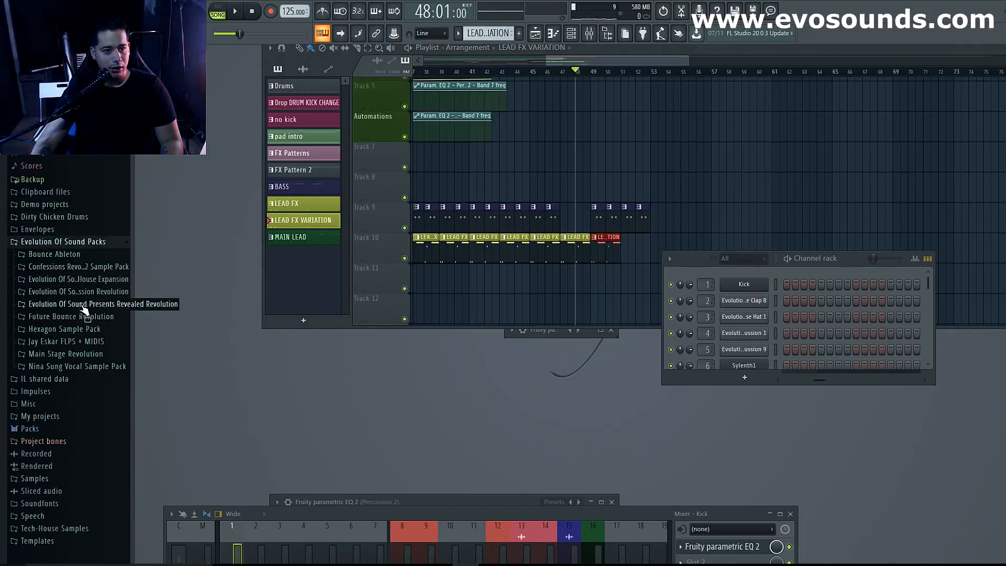
left_click(89, 329)
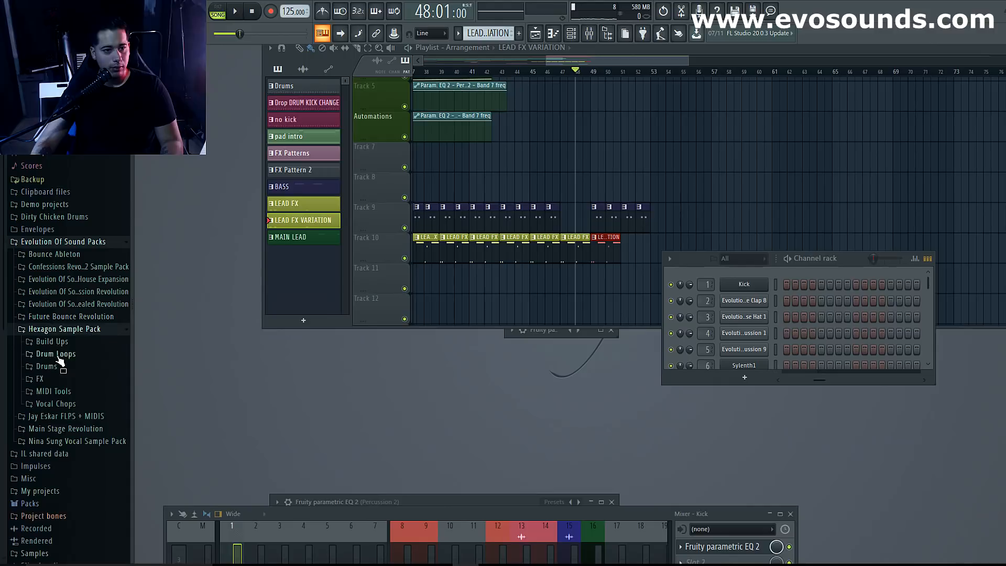
left_click(36, 380)
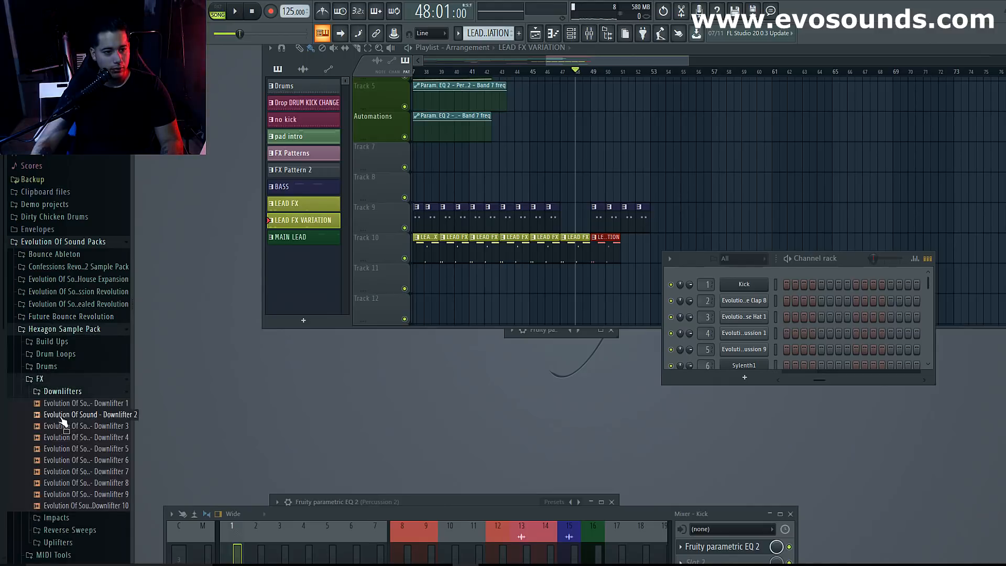
scroll(68, 414, "down", 4)
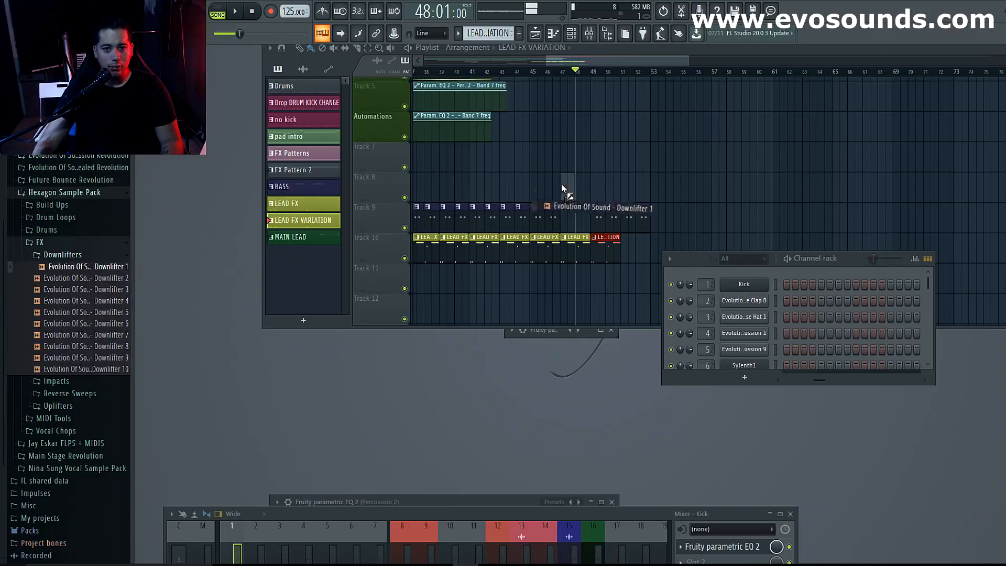
left_click_drag(590, 168, 592, 157)
Play from bar 48 to hear the downlifter with the drums, bass and lead variation after bar 49.
key("space")
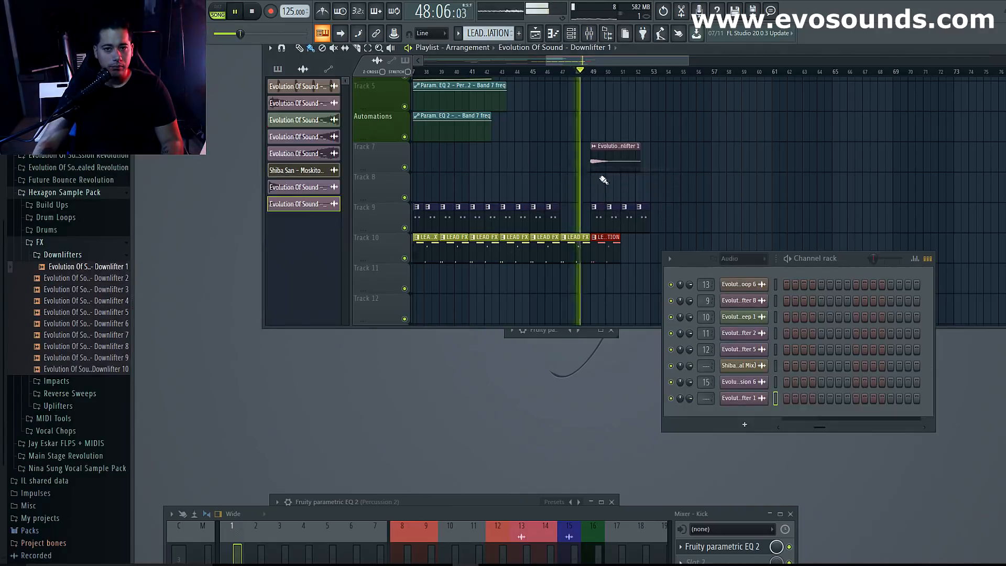
scroll(624, 209, "up", 4)
scroll(623, 209, "down", 3)
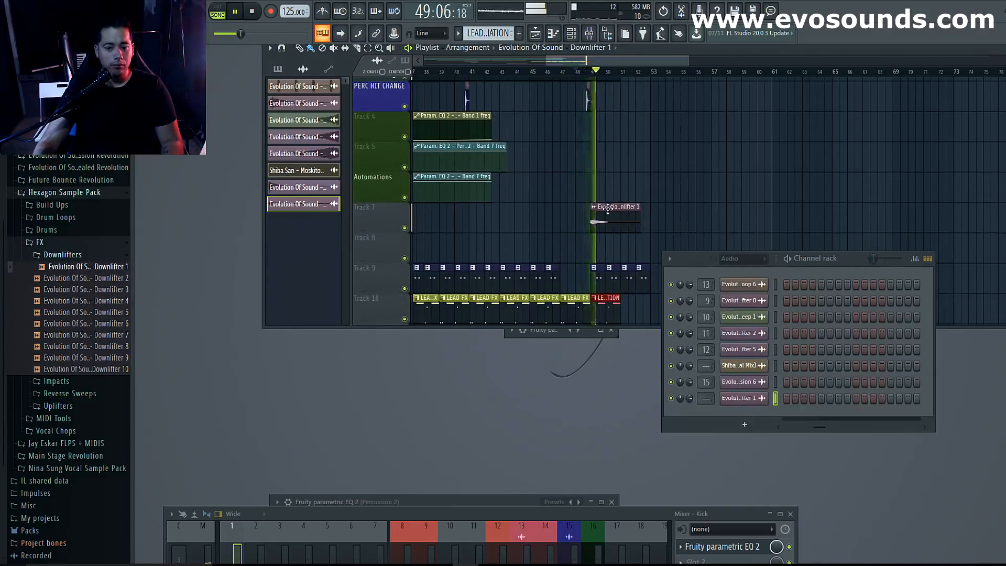
scroll(608, 210, "up", 3)
scroll(597, 173, "down", 3)
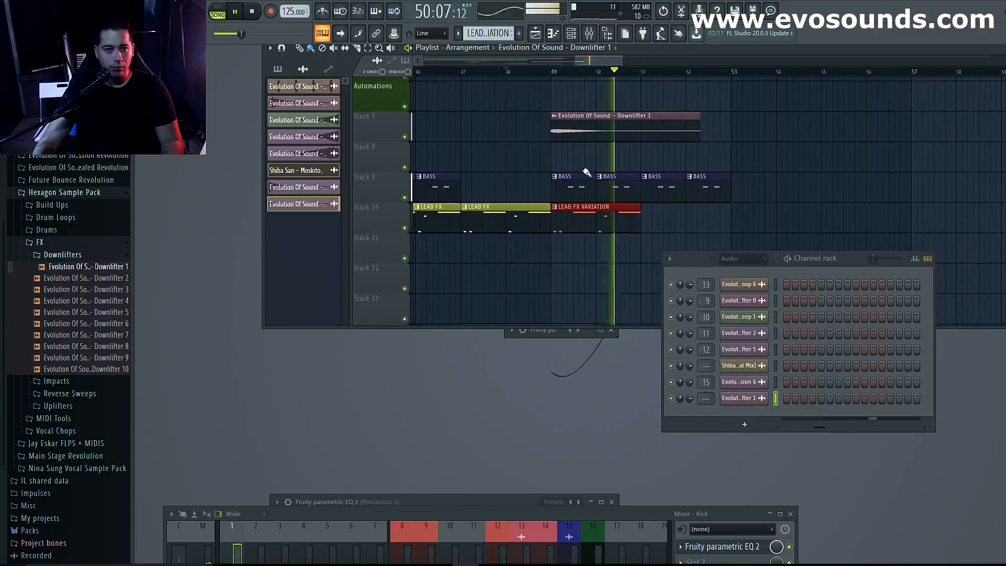
Show all channels in the channel rack and add a new Sylenth1 instrument.
scroll(579, 142, "up", 2)
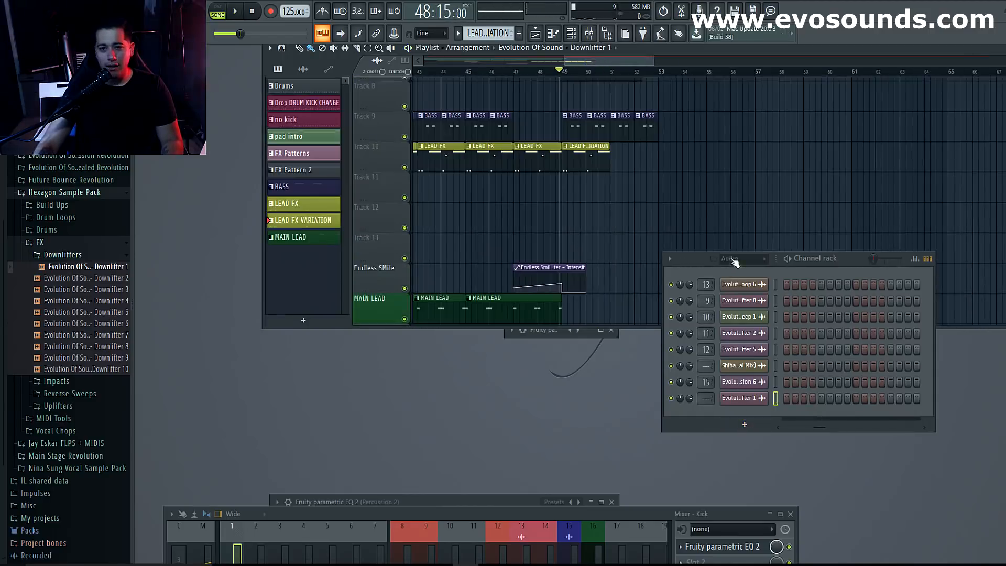
left_click(736, 259)
left_click(739, 296)
left_click(739, 259)
left_click(739, 269)
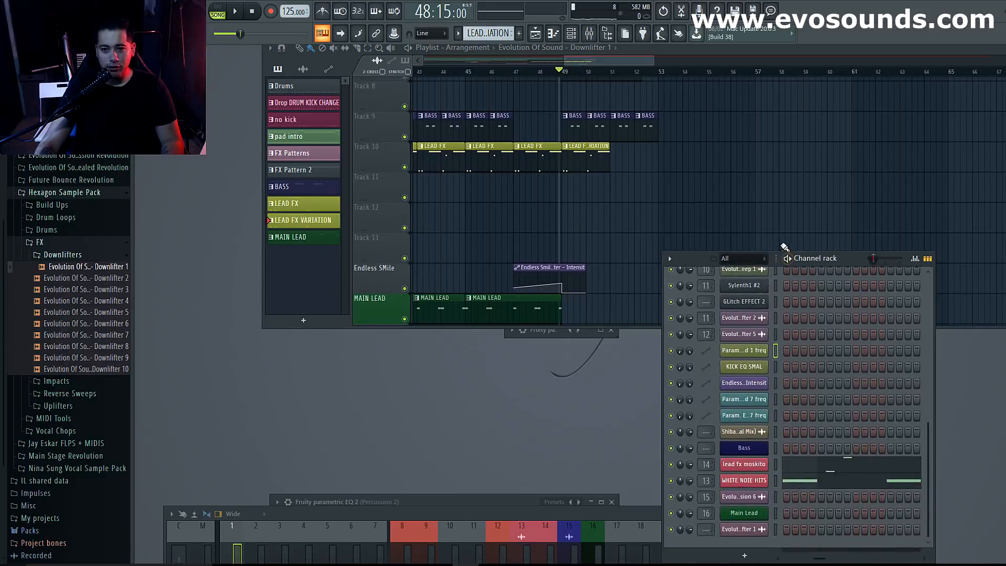
left_click(746, 468)
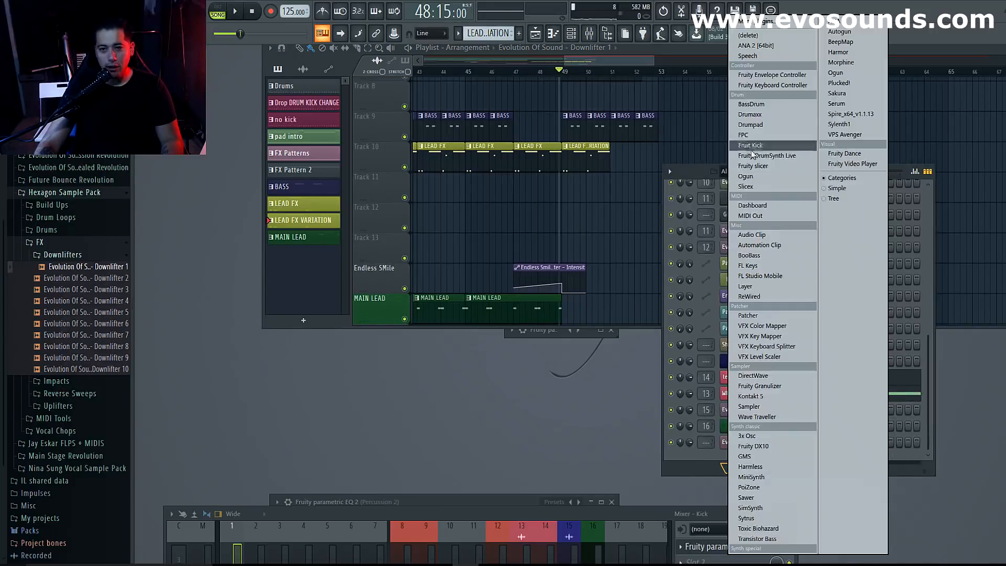
left_click(838, 125)
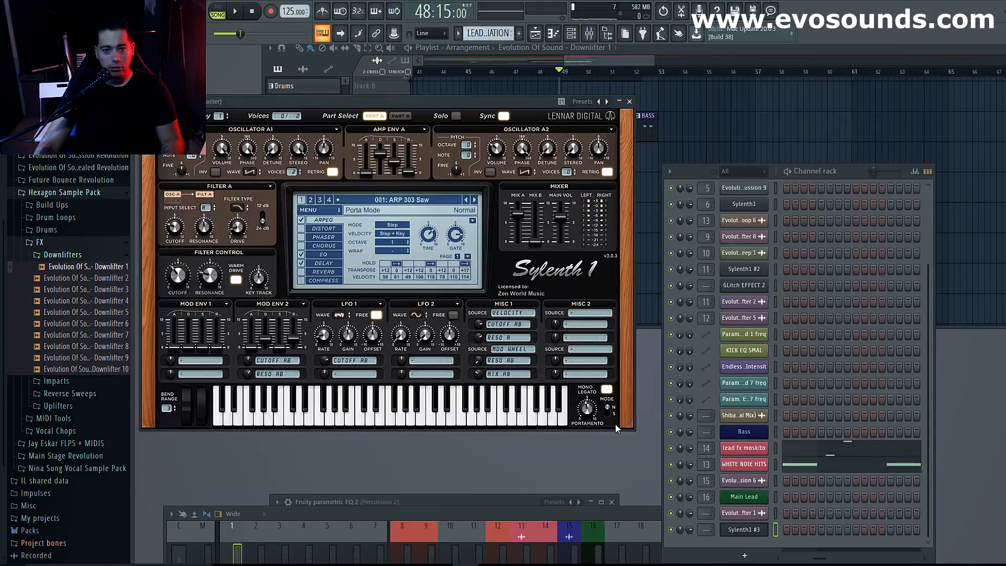
Rename the new Sylenth1 channel 2ND MAIN LEAD and color it dark green like Main Lead.
right_click(748, 531)
left_click(795, 454)
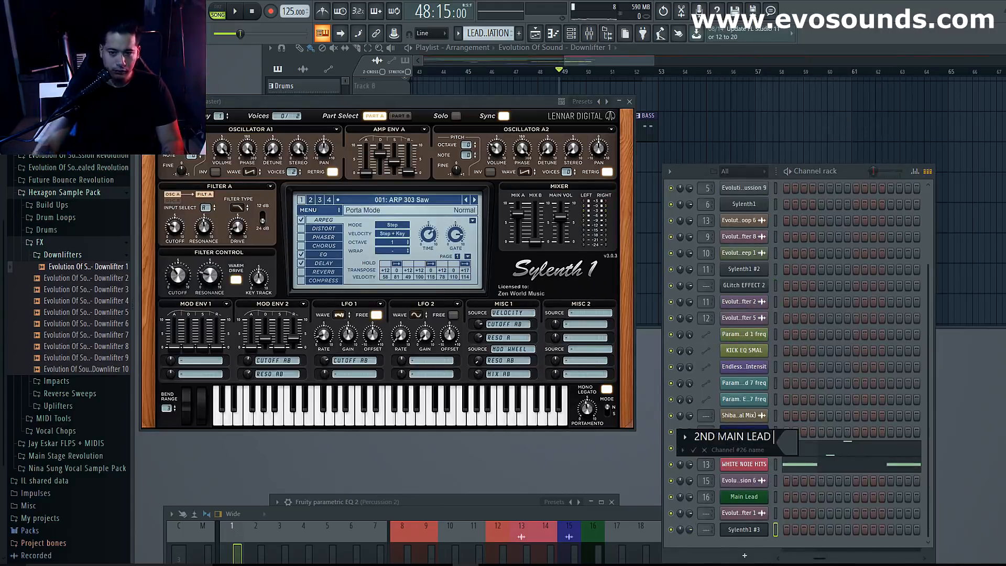
left_click(792, 455)
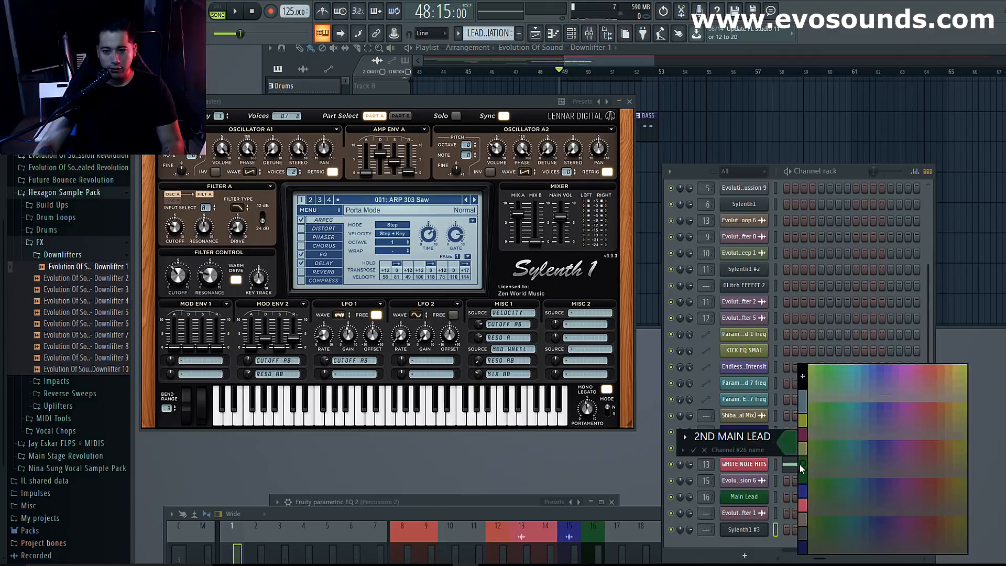
left_click(801, 468)
left_click(694, 450)
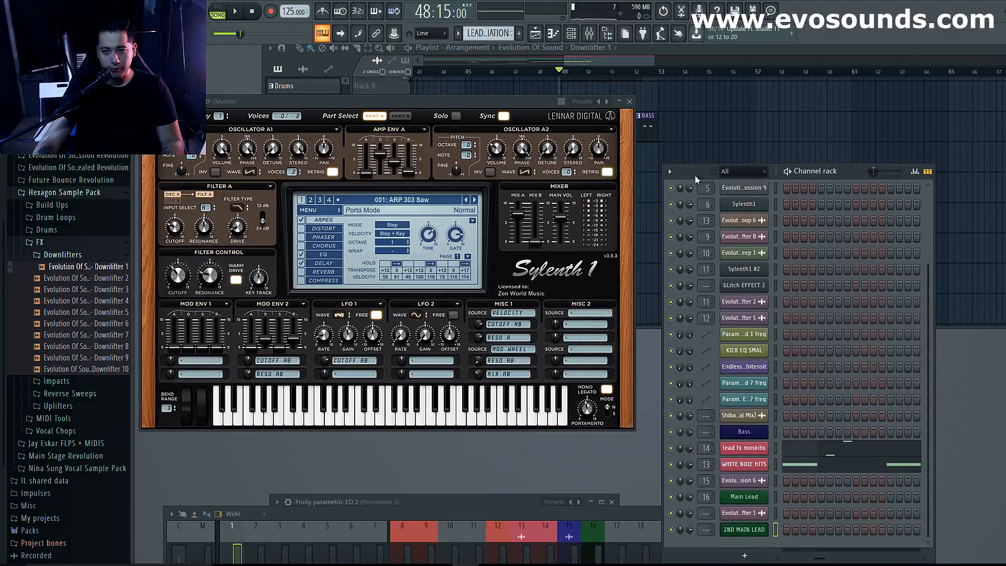
Route the 2ND MAIN LEAD channel to mixer track 17, taking over its name and color.
left_click_drag(701, 174, 704, 139)
left_click_drag(527, 514, 531, 221)
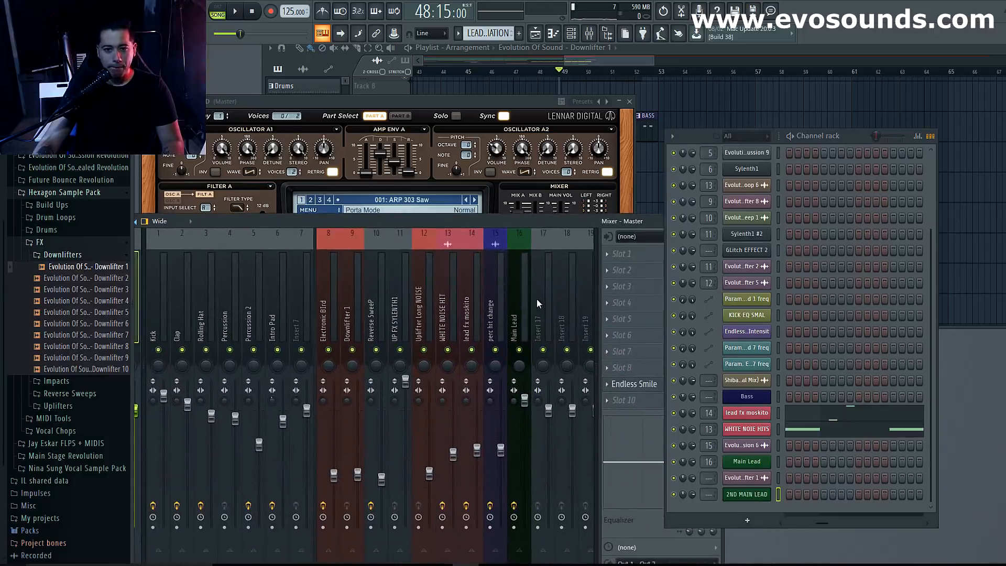
left_click(537, 303)
key("ctrl+l")
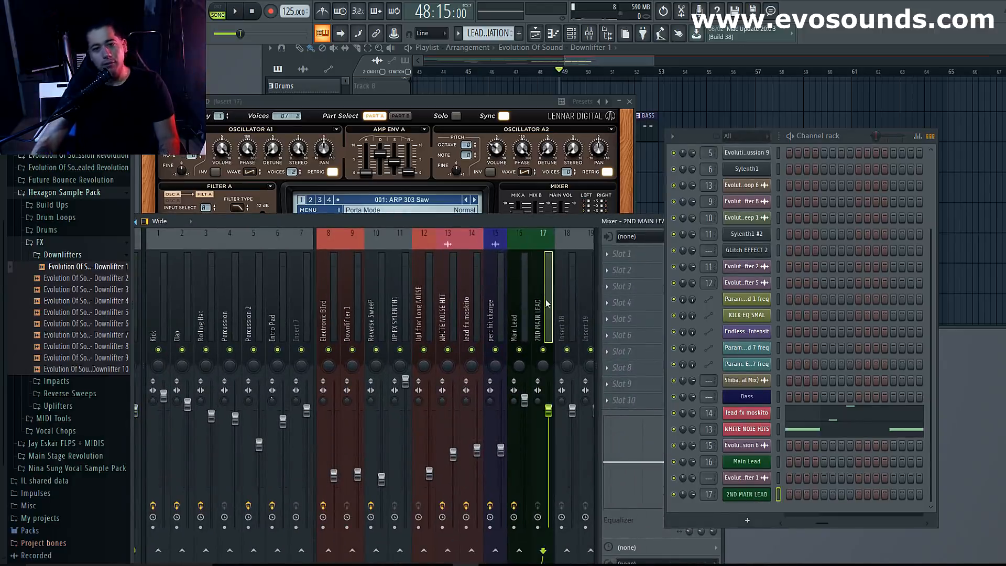
Load a sound bank from the Desktop into the Sylenth1 on the 2ND MAIN LEAD channel.
key("space")
key("space")
left_click(362, 191)
key("space")
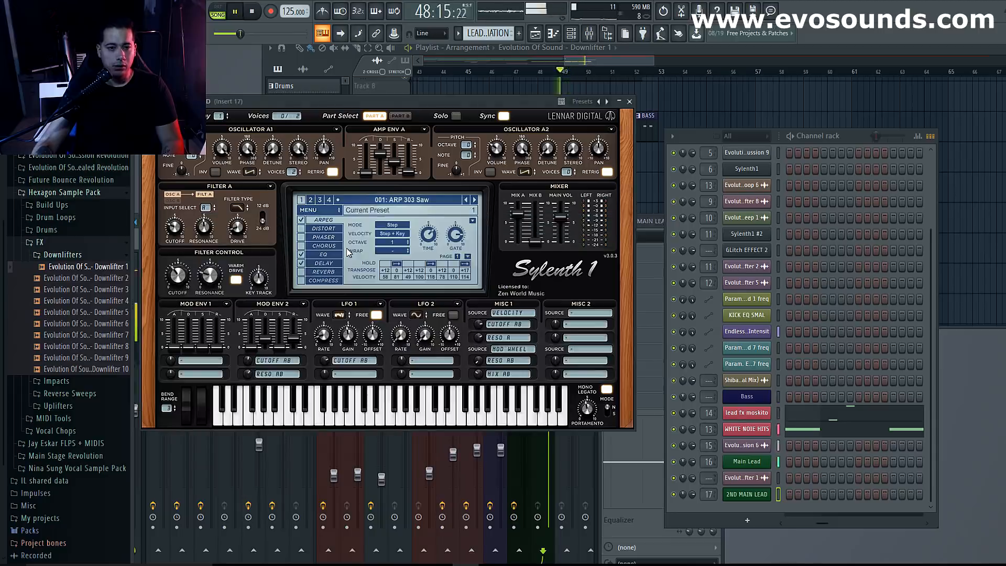
left_click(321, 210)
mouse_move(330, 229)
left_click(428, 248)
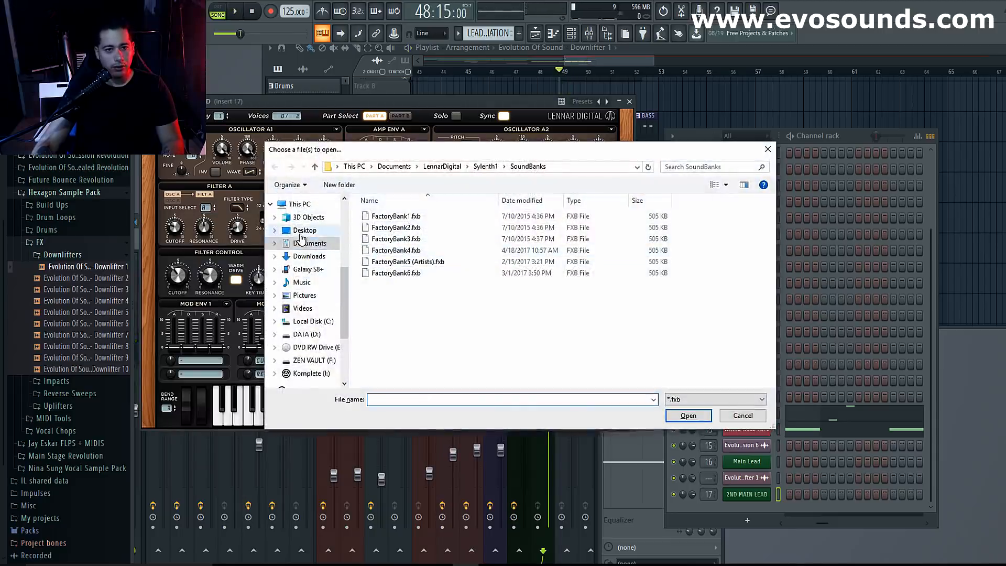
left_click(302, 234)
scroll(640, 364, "down", 6)
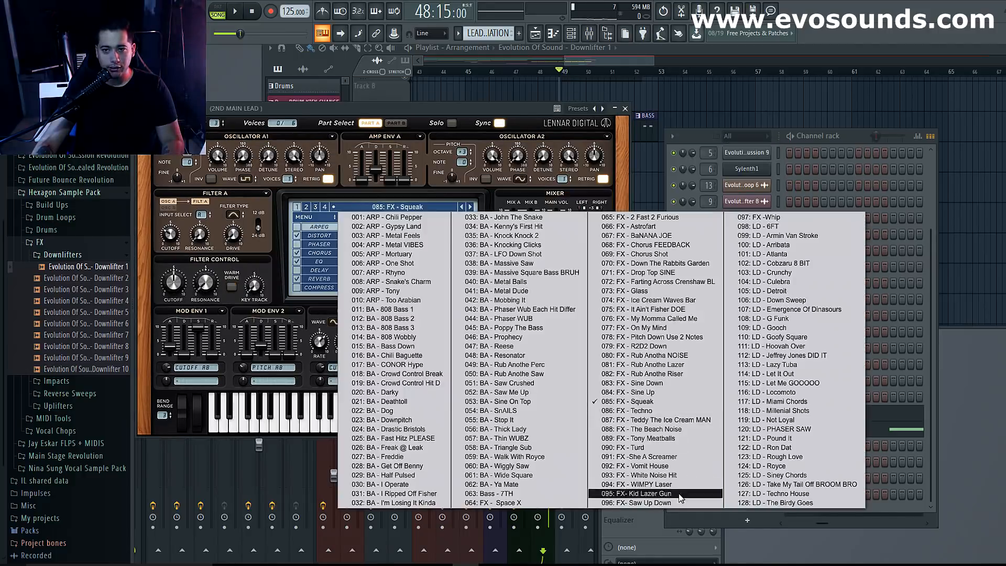
Choose preset 094: FX - WIMPY Laser in Sylenth1 and audition it on the synth's keyboard.
left_click(662, 485)
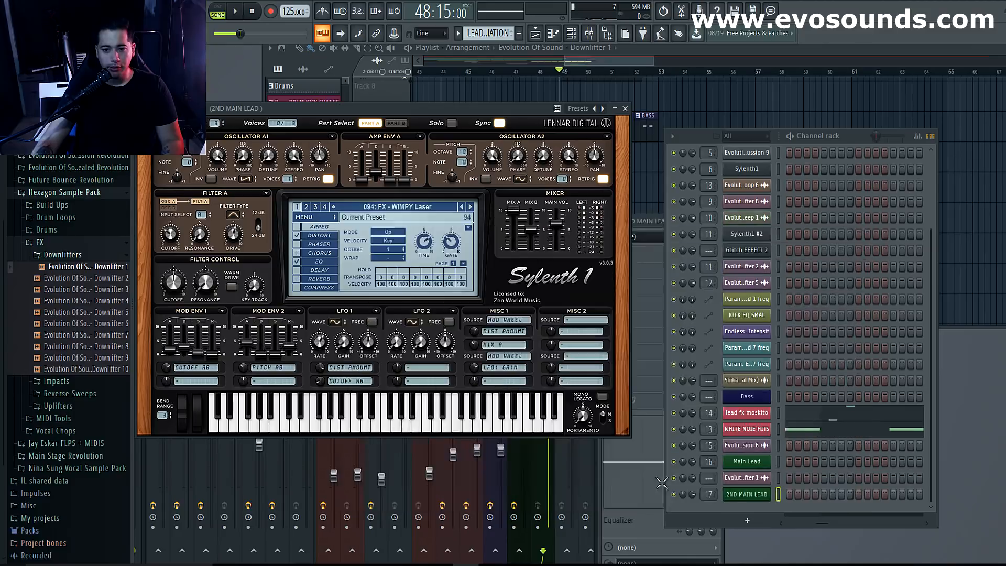
left_click(352, 431)
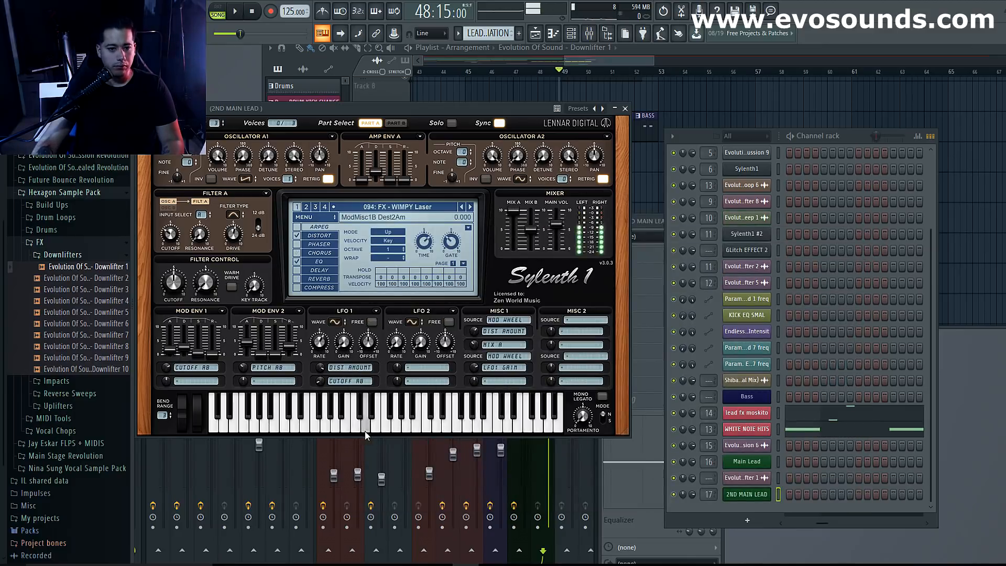
key("space")
Open the piano roll for the 2ND MAIN LEAD channel and place its window above the mixer.
left_click(752, 496)
left_click(752, 496)
right_click(755, 495)
left_click(786, 428)
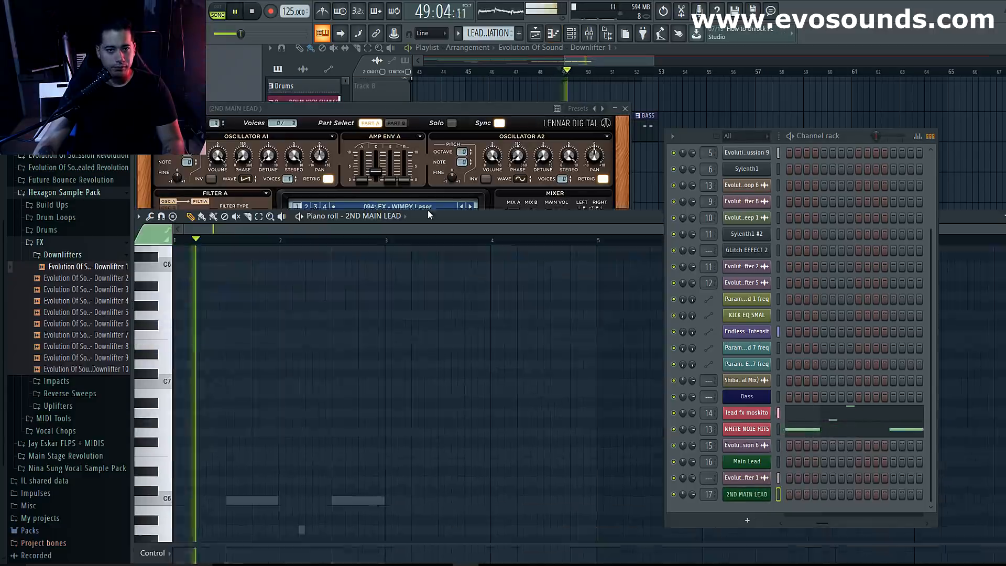
left_click(147, 228)
left_click(401, 208)
left_click(443, 205)
left_click_drag(495, 204, 508, 113)
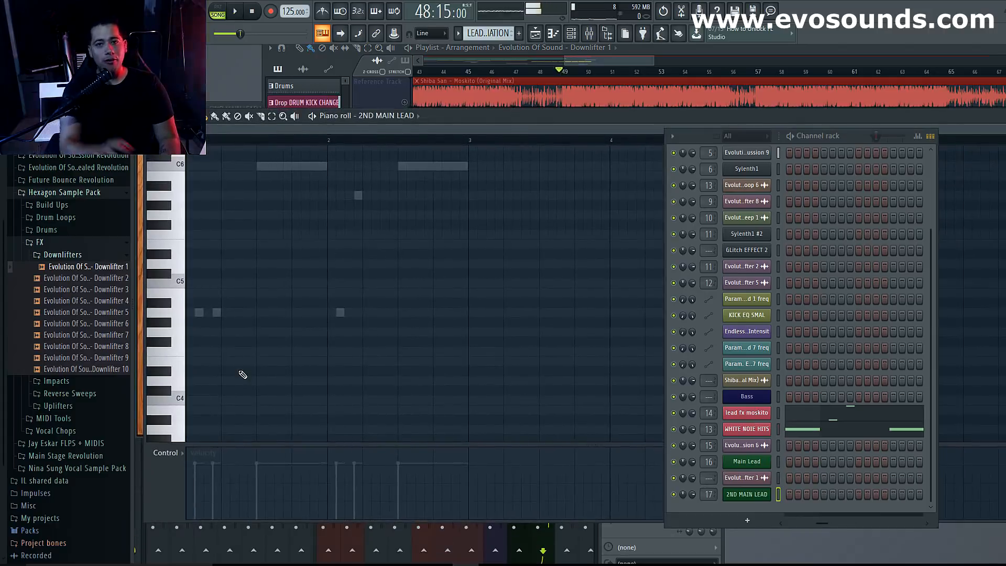
Draw a first 2ND MAIN LEAD note just after the two opening ghost notes and play it with the track.
scroll(218, 354, "up", 3)
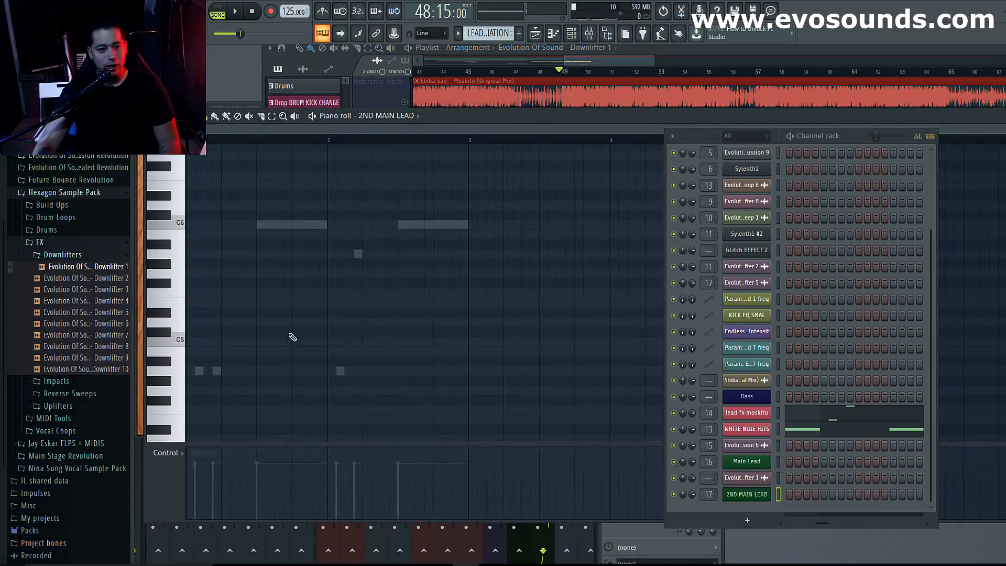
scroll(241, 400, "up", 3)
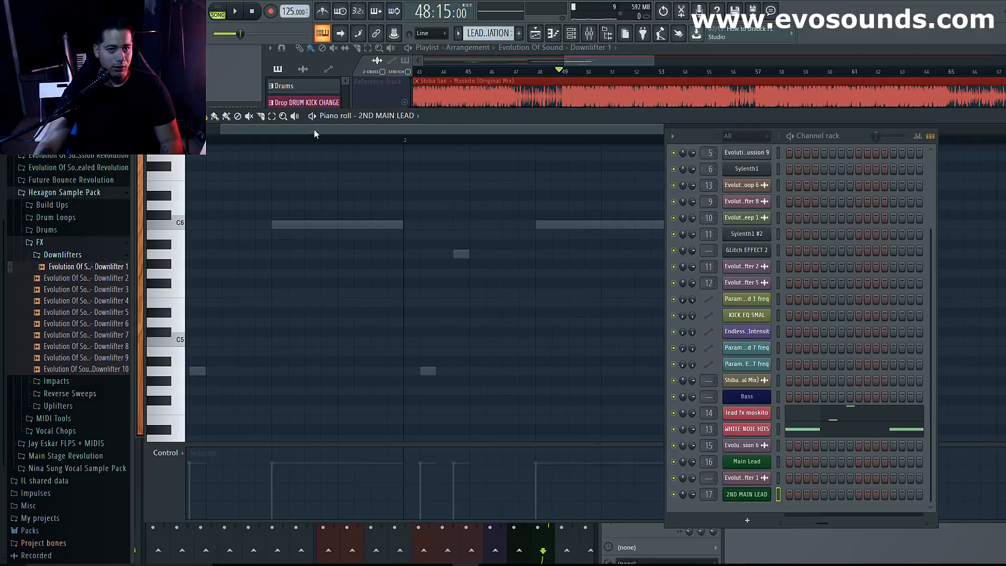
key("space")
left_click(292, 352)
left_click_drag(292, 352, 276, 351)
key("space")
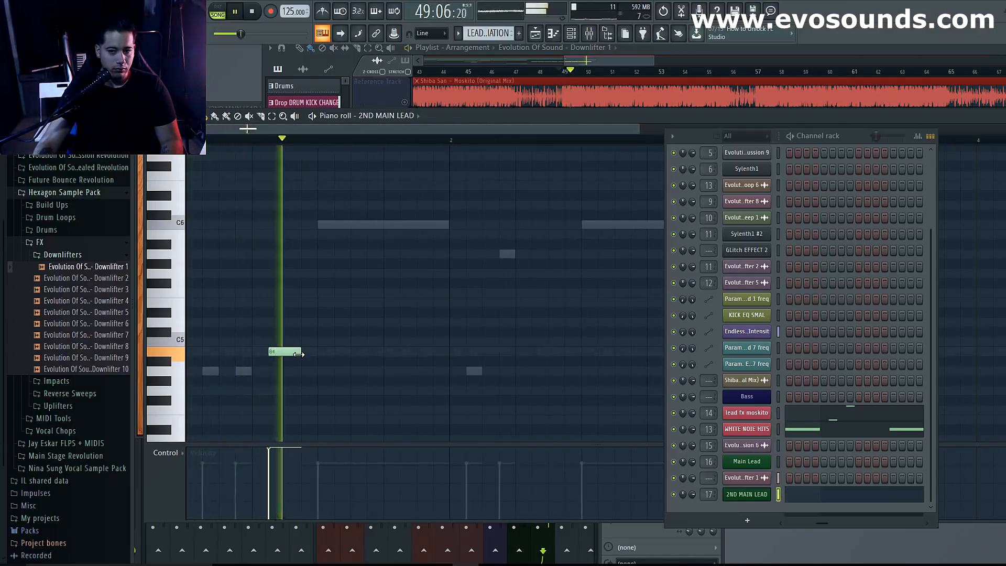
key("space")
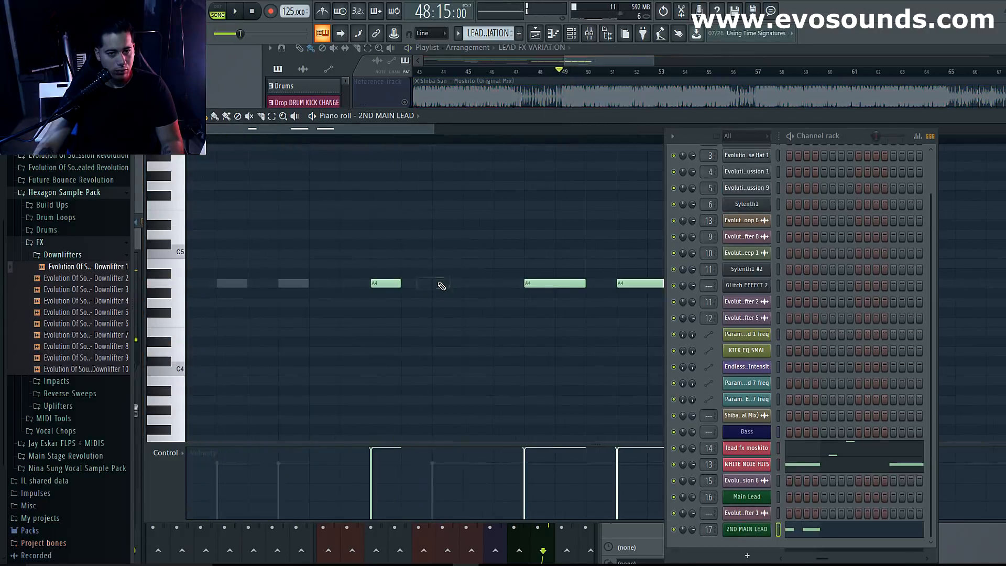
Add two short A4 notes, one directly after the first A4 and one before the longer notes, and replay the section.
key("space")
key("space")
left_click(426, 284)
key("space")
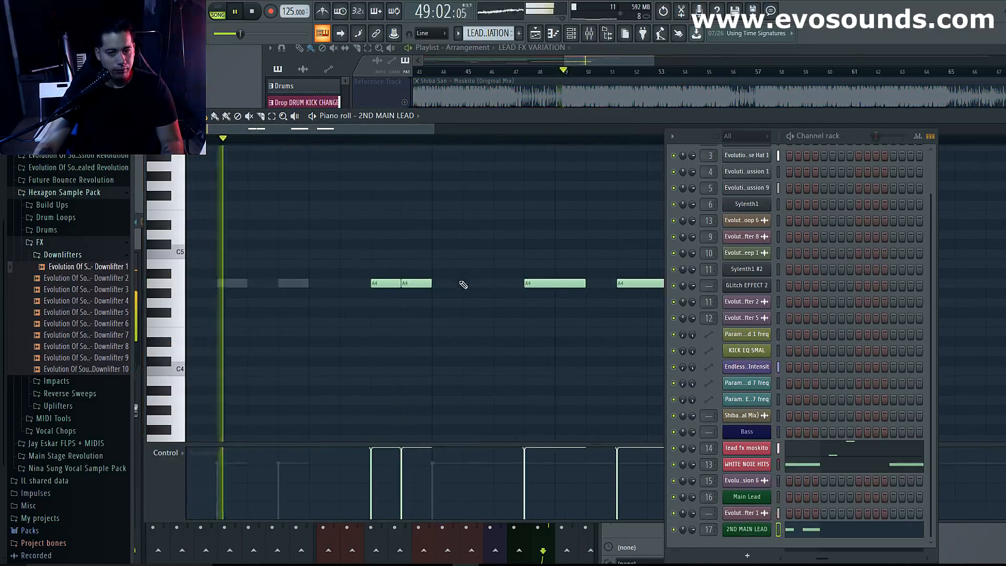
left_click(468, 284)
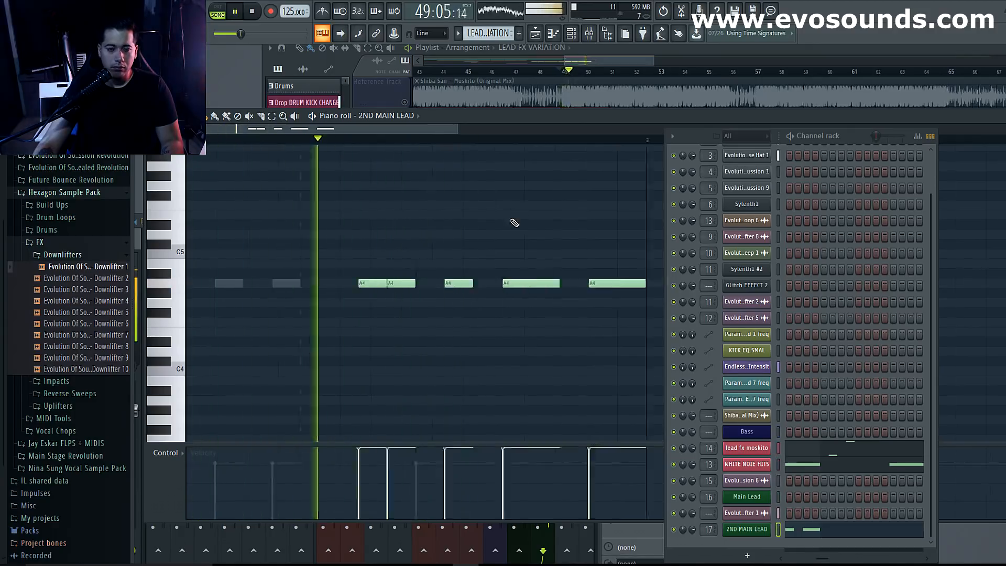
key("space")
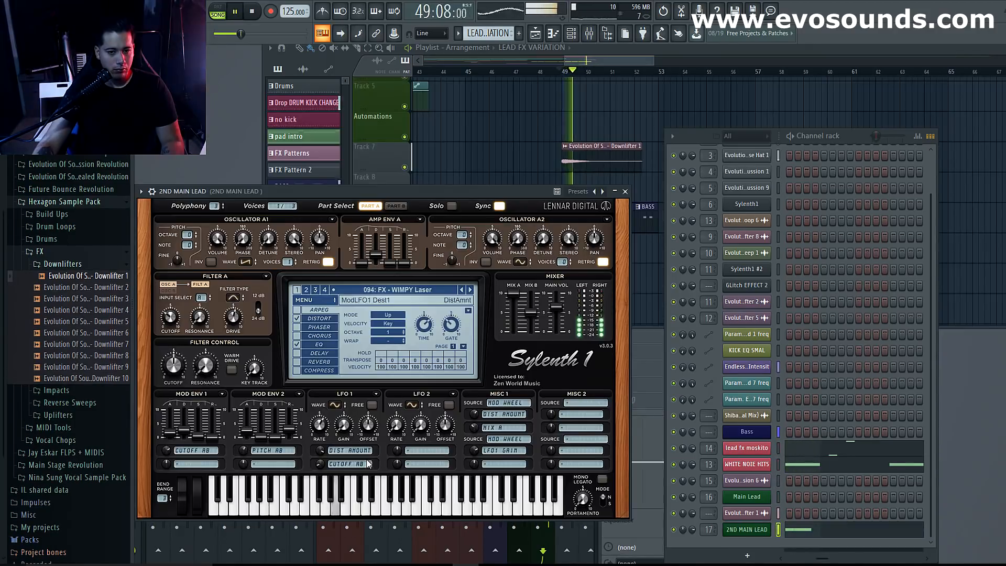
Bring up the mixer and raise the 2ND MAIN LEAD track's volume while playing the section.
key("Escape")
key("space")
left_click(221, 225)
key("space")
double_click(533, 216)
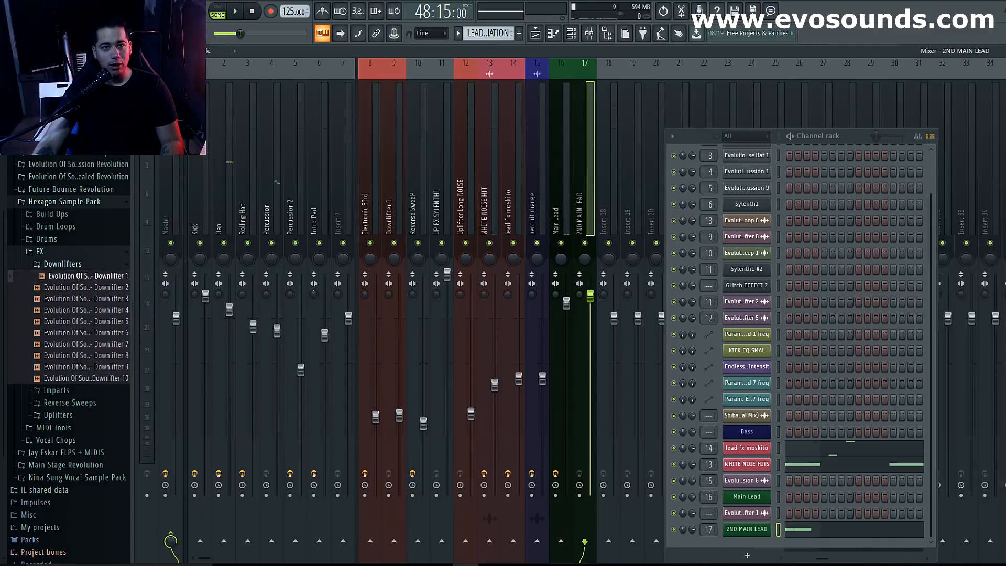
double_click(999, 51)
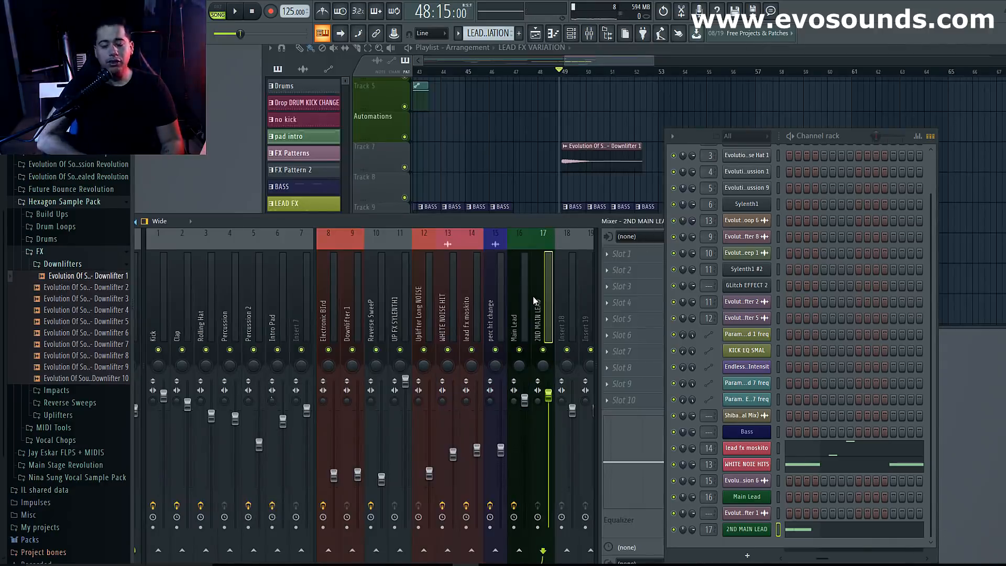
Examine the order and effects of the FX and lead mixer tracks, and play the section to check their levels.
left_click(430, 320)
left_click(516, 335)
left_click(445, 330)
left_click(423, 331)
left_click(402, 331)
left_click(422, 330)
left_click(405, 329)
left_click(372, 332)
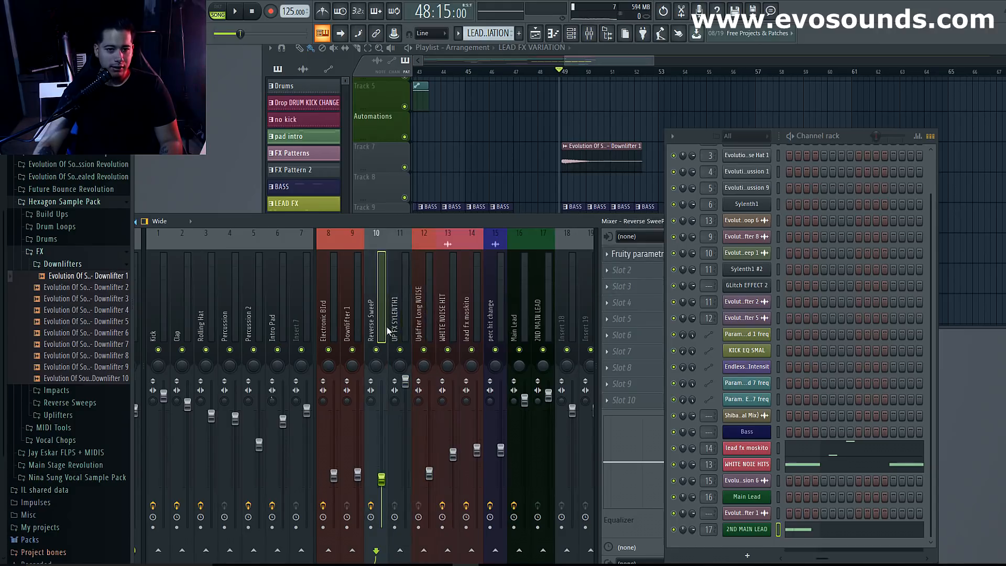
left_click(404, 331)
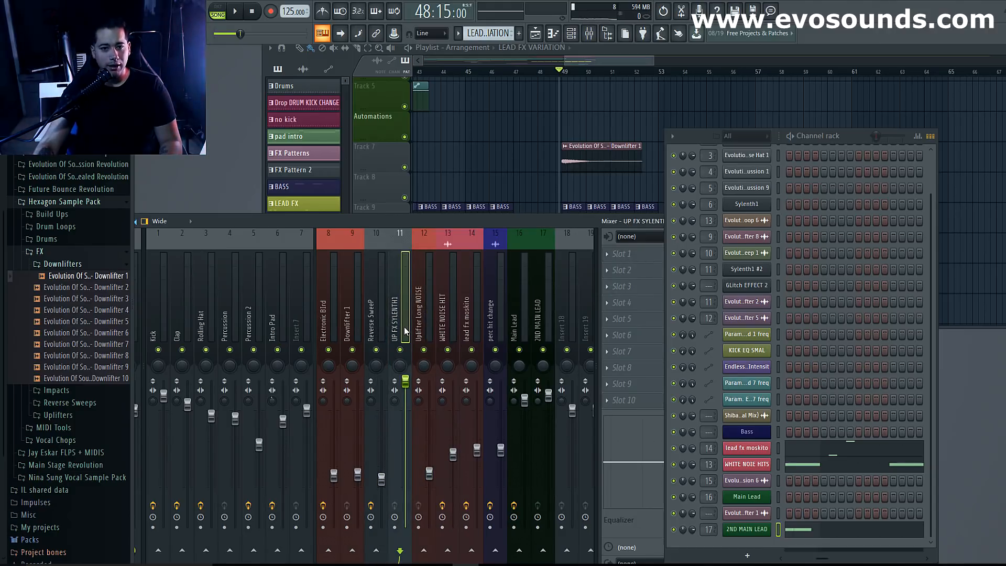
key("space")
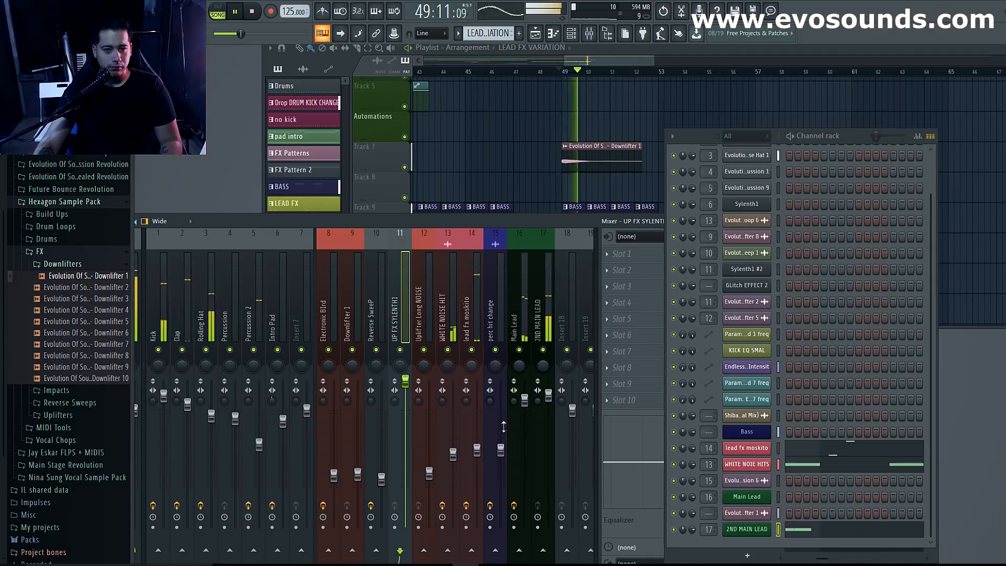
key("space")
Move the 2ND MAIN LEAD mixer track two places left so it sits beside lead fx moskito.
left_click(479, 283)
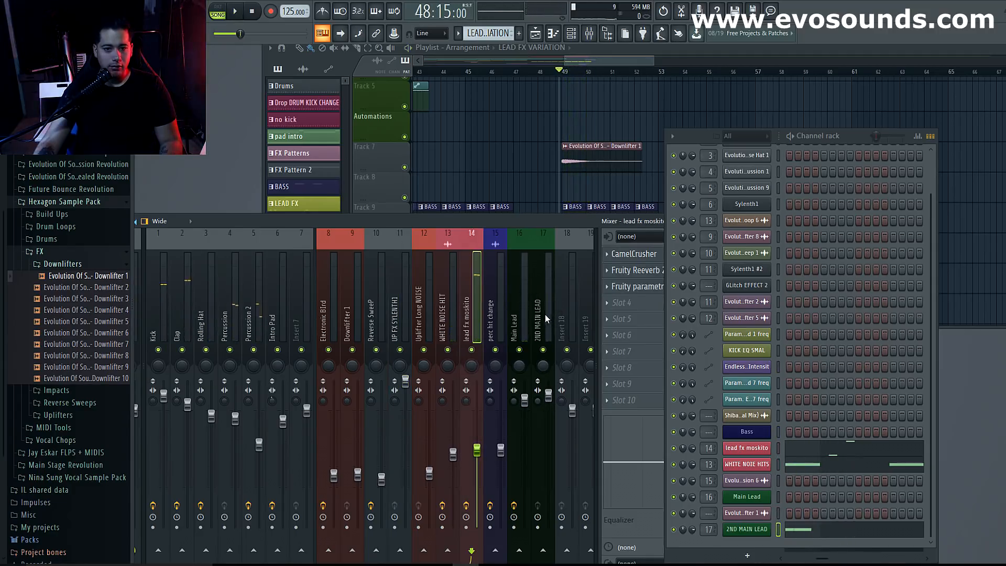
left_click(545, 315)
right_click(540, 248)
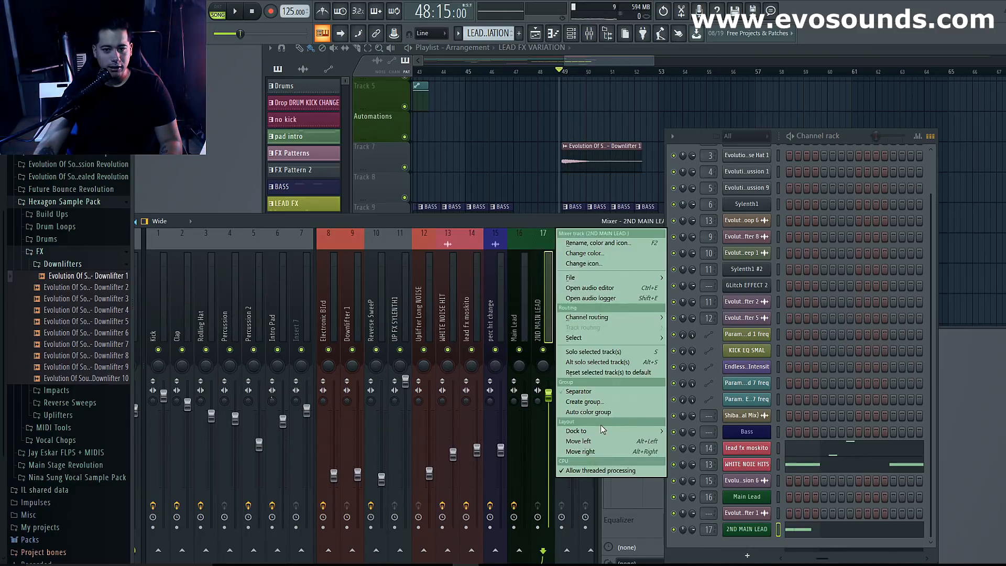
left_click(599, 442)
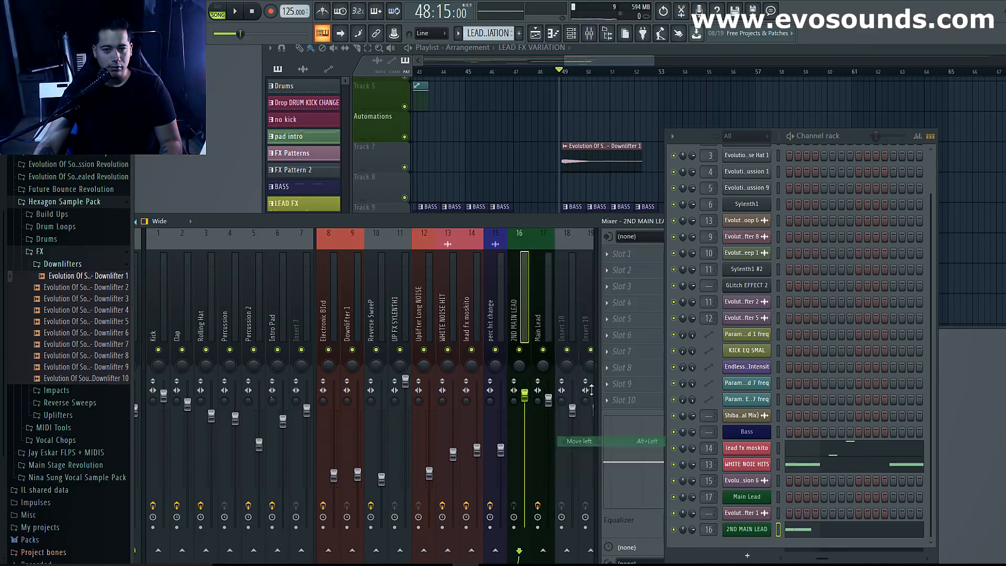
right_click(529, 254)
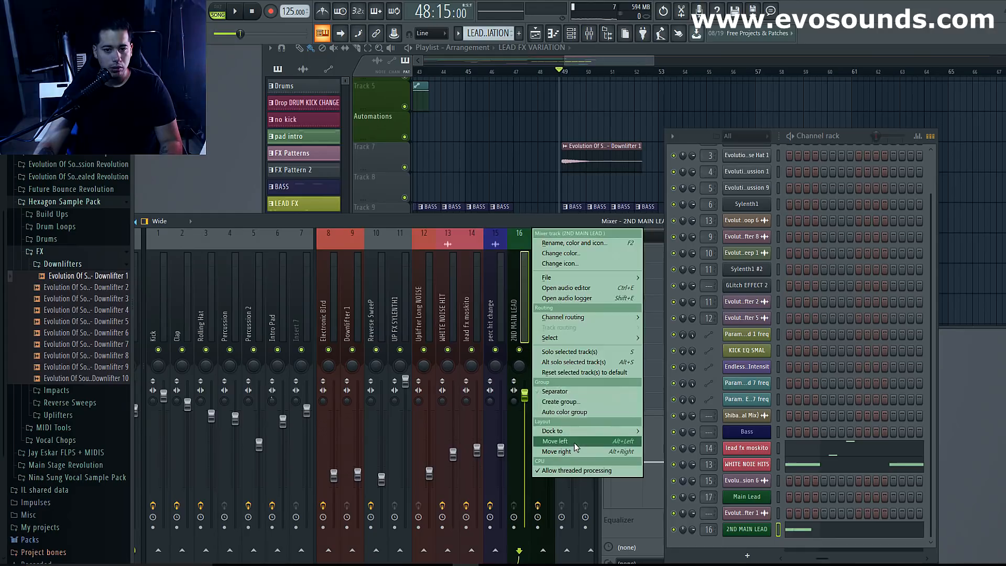
left_click(575, 442)
Select the neighboring lead fx moskito and 2ND MAIN LEAD mixer tracks together.
right_click(502, 242)
left_click(476, 263)
left_click(491, 272)
left_click(473, 241)
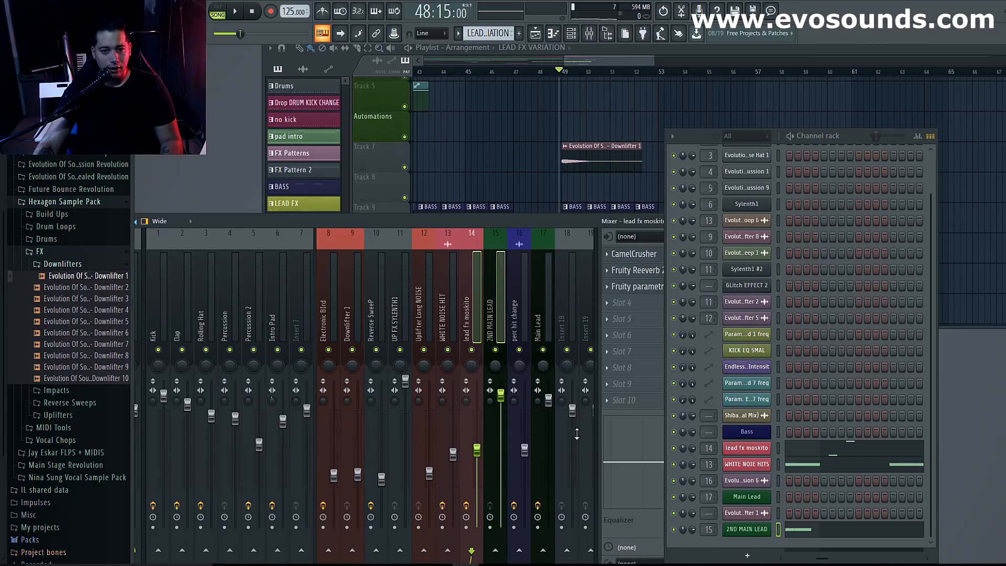
Move the empty Insert 18 mixer track two places left, between 2ND MAIN LEAD and the perc hit change track.
right_click(566, 240)
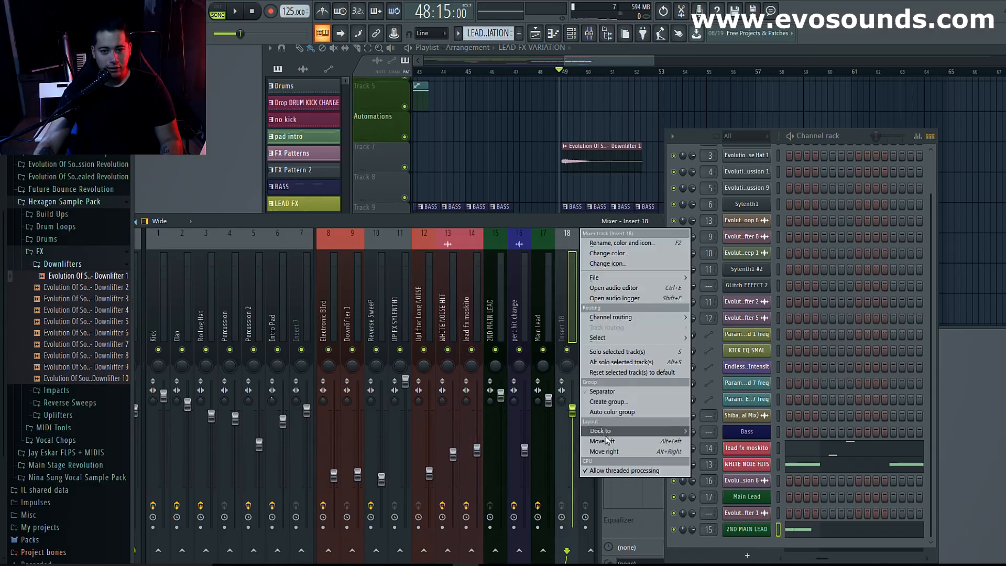
left_click(603, 440)
right_click(546, 243)
left_click(594, 441)
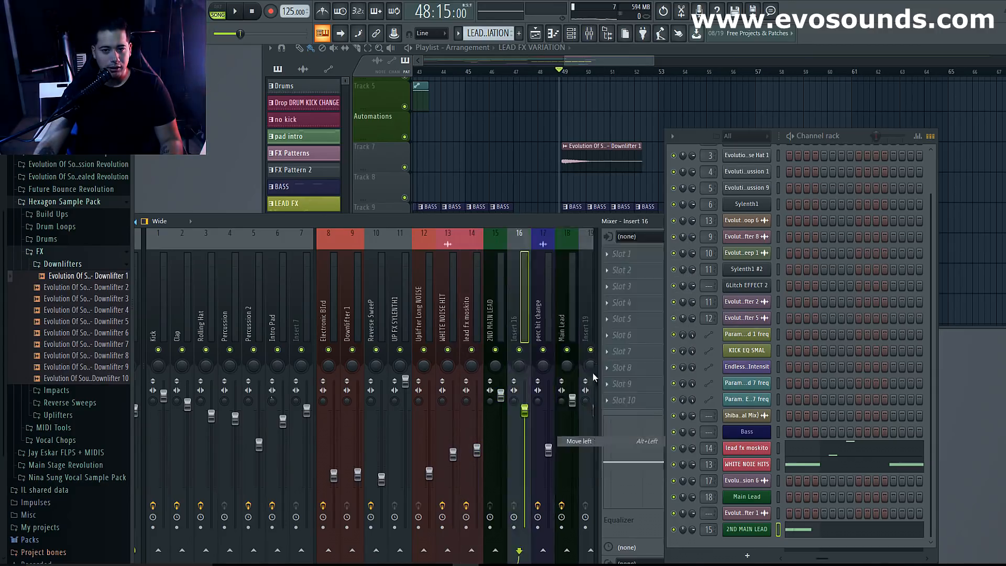
Rename the 2ND MAIN LEAD mixer track 2ND FX LEAD and route lead fx moskito into Insert 16.
right_click(506, 240)
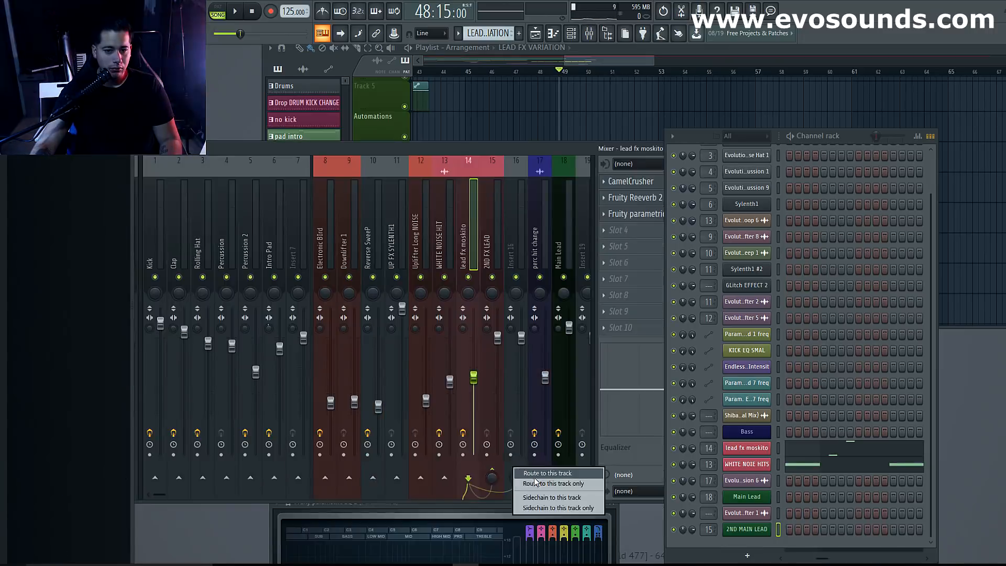
left_click(536, 475)
key("space")
key("space")
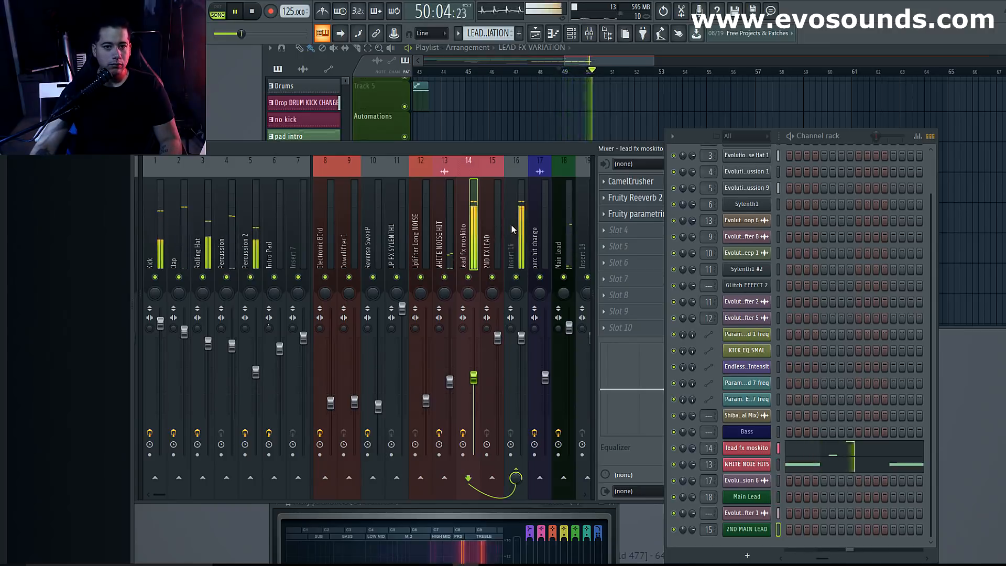
Play the section around bar 49 to hear the lead patterns leading into LEAD FX VARIATION.
scroll(588, 120, "down", 3)
key("space")
scroll(588, 119, "up", 3)
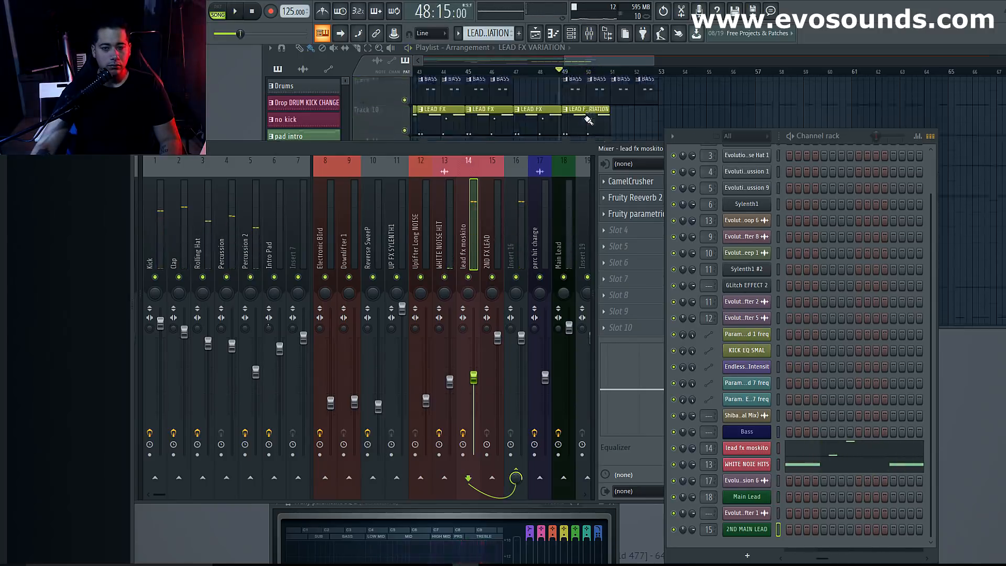
key("space")
scroll(585, 117, "down", 4)
scroll(585, 118, "up", 5)
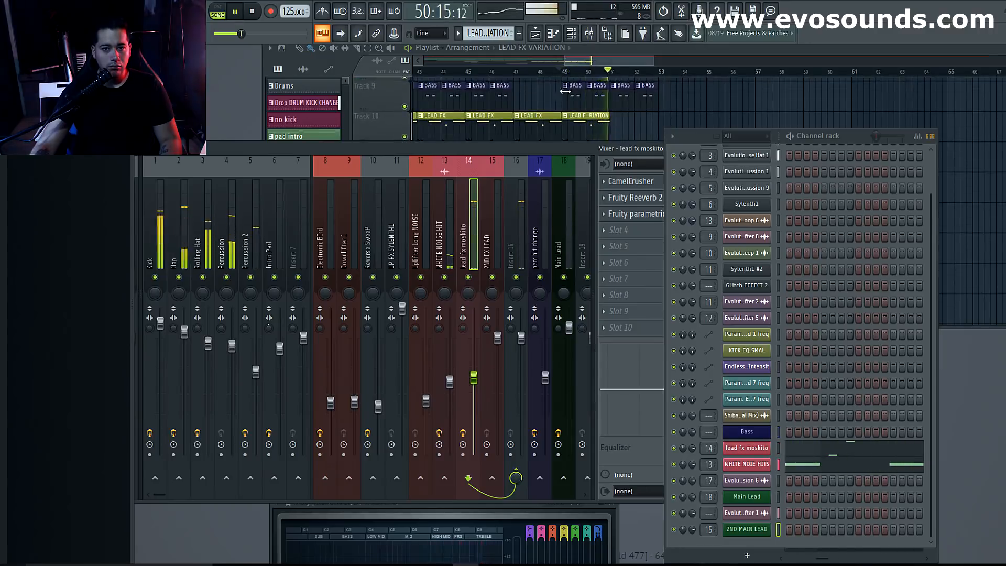
left_click(545, 73)
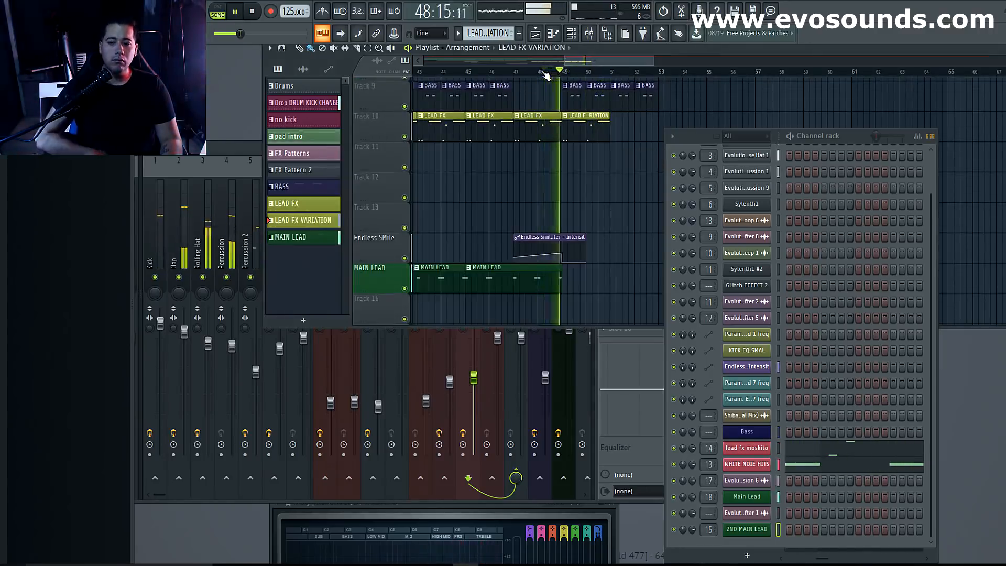
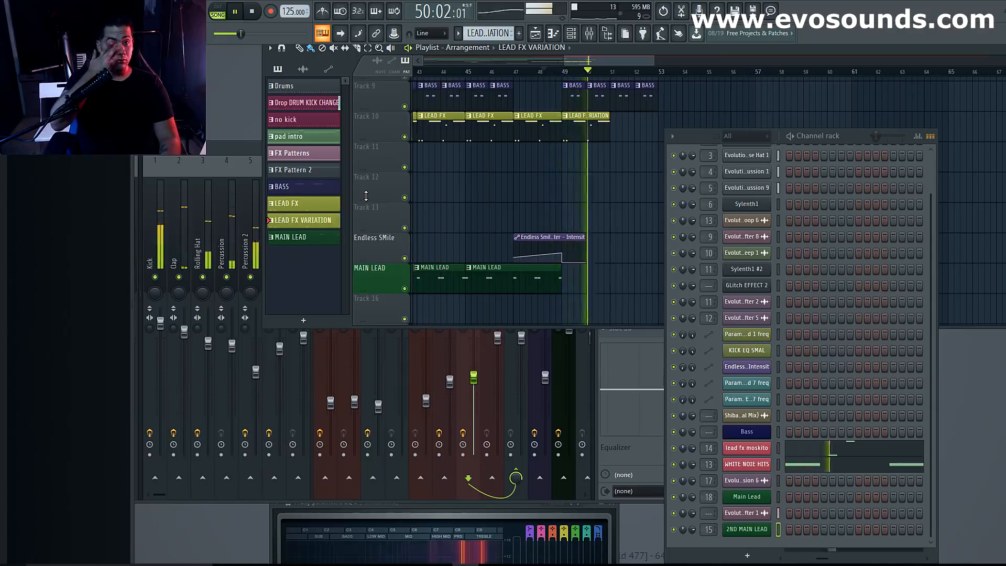
key("space")
Switch between the MAIN LEAD and LEAD FX VARIATION patterns and replay the transition into bar 49.
left_click(318, 239)
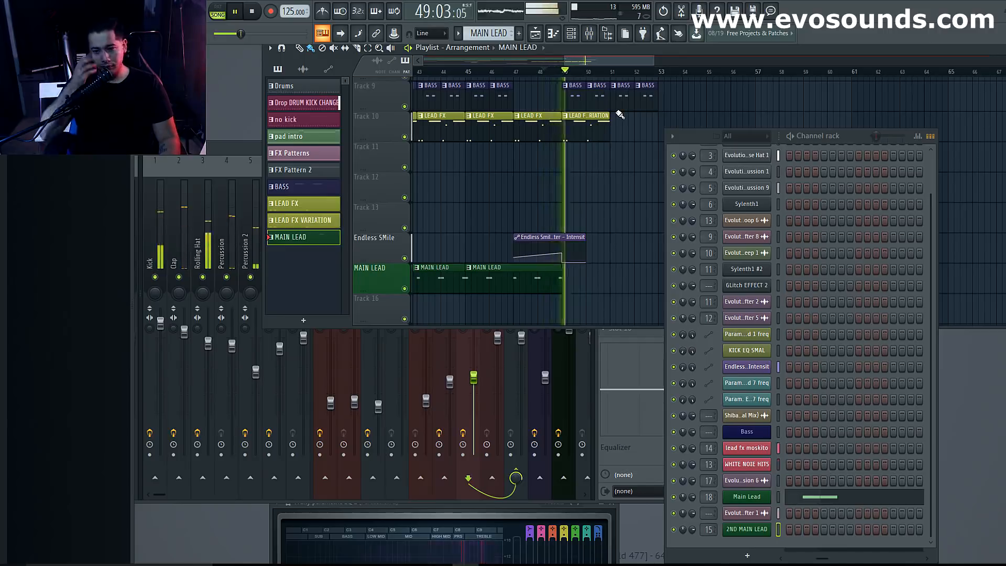
key("space")
left_click(571, 117)
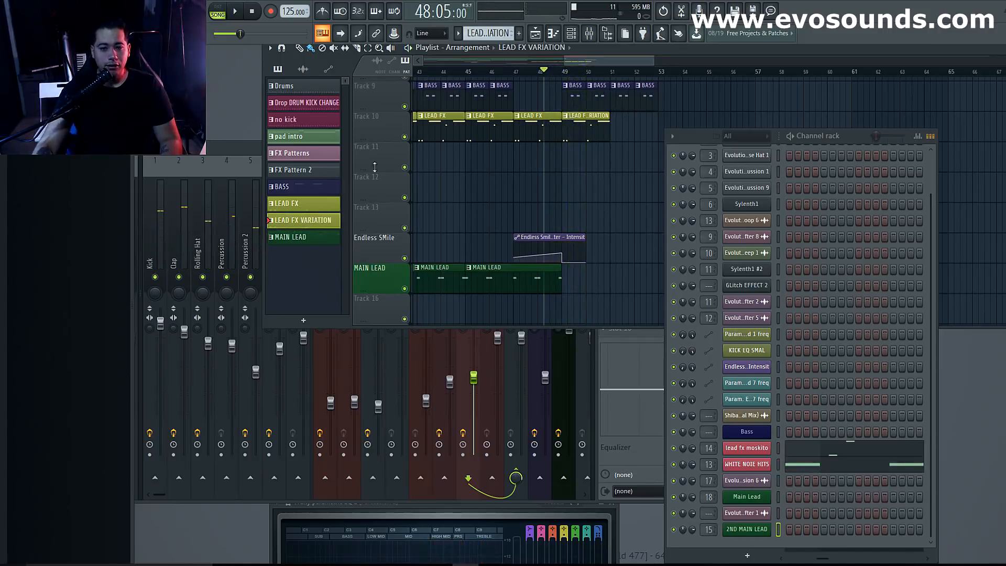
left_click(317, 240)
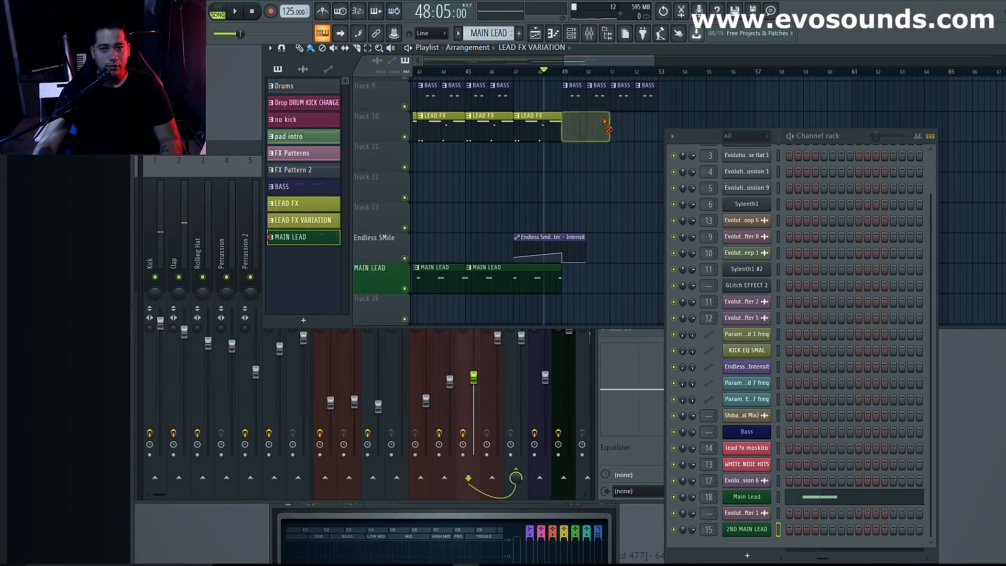
left_click(568, 132)
key("space")
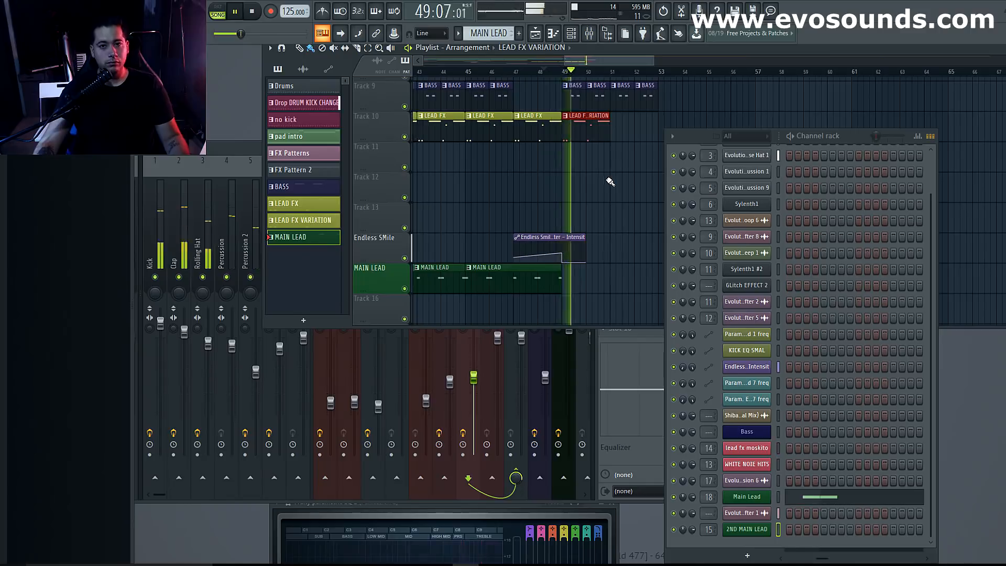
key("space")
Name the Insert 16 mixer track LEAD FX BUS, color it dark red, and play the section.
right_click(757, 531)
key("Return")
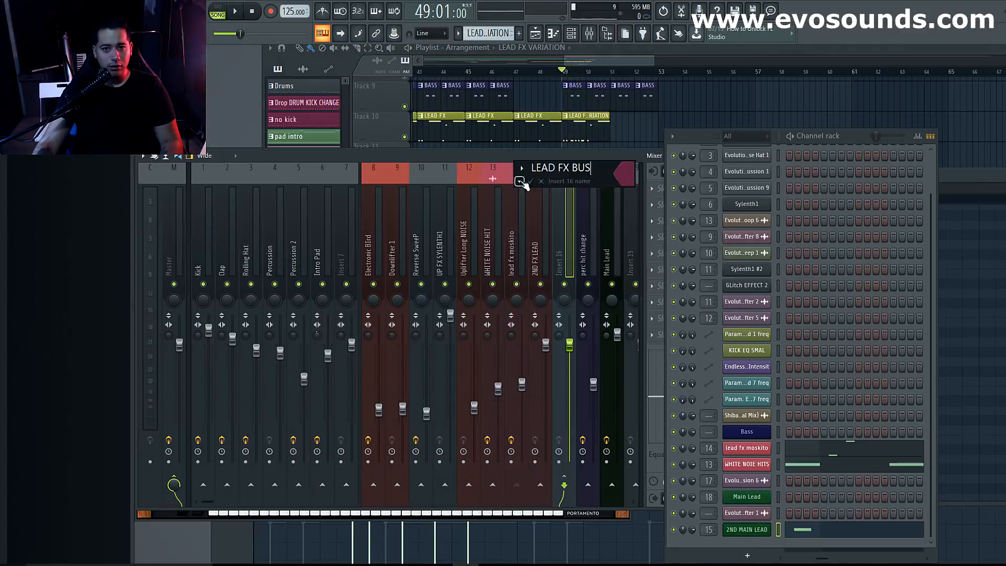
key("Return")
key("space")
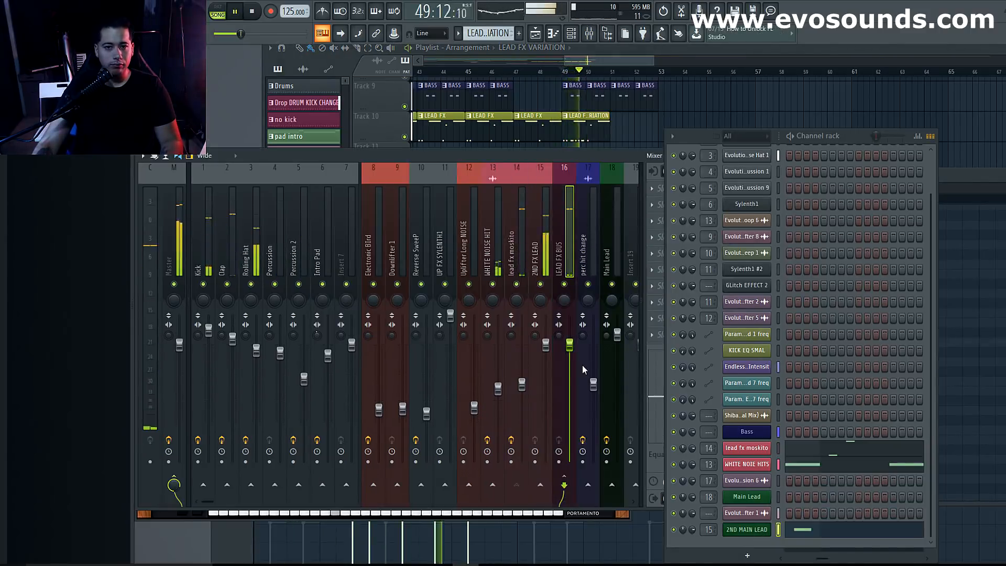
key("space")
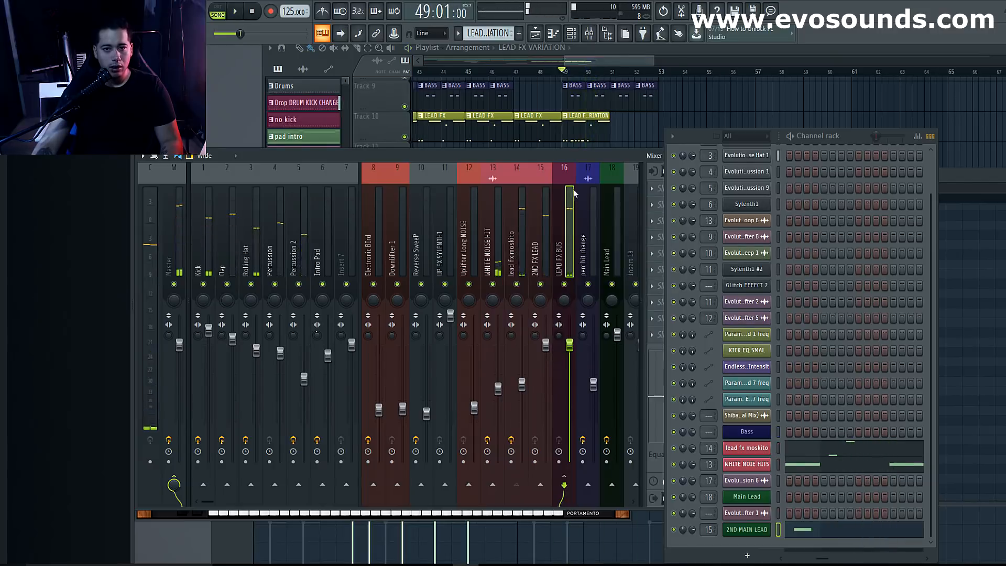
Examine the effects and routing of the WHITE NOISE HIT, lead fx moskito, 2ND FX LEAD and LEAD FX BUS mixer tracks.
left_click(522, 204)
left_click(604, 150)
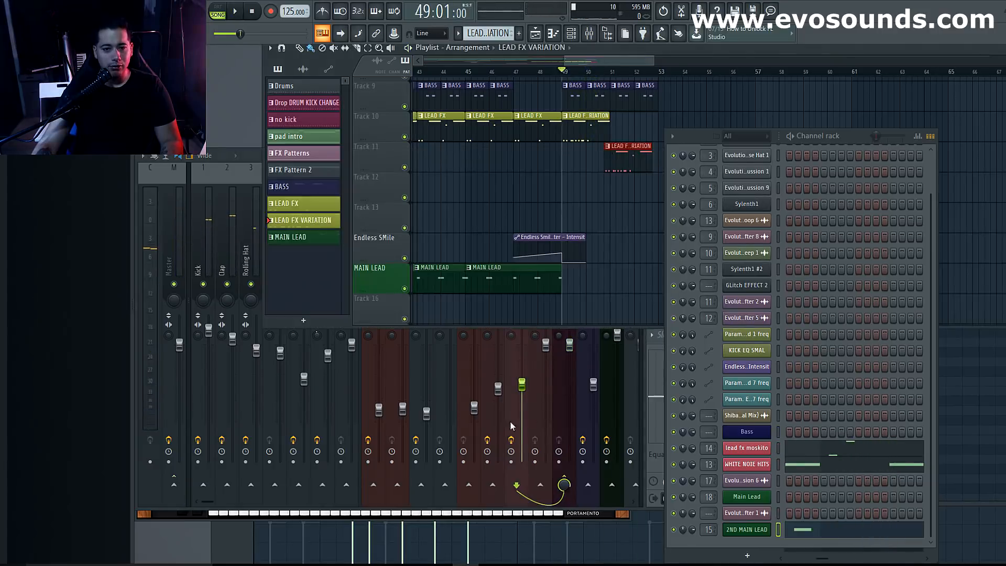
left_click(492, 363)
left_click(487, 236)
left_click_drag(515, 156, 379, 164)
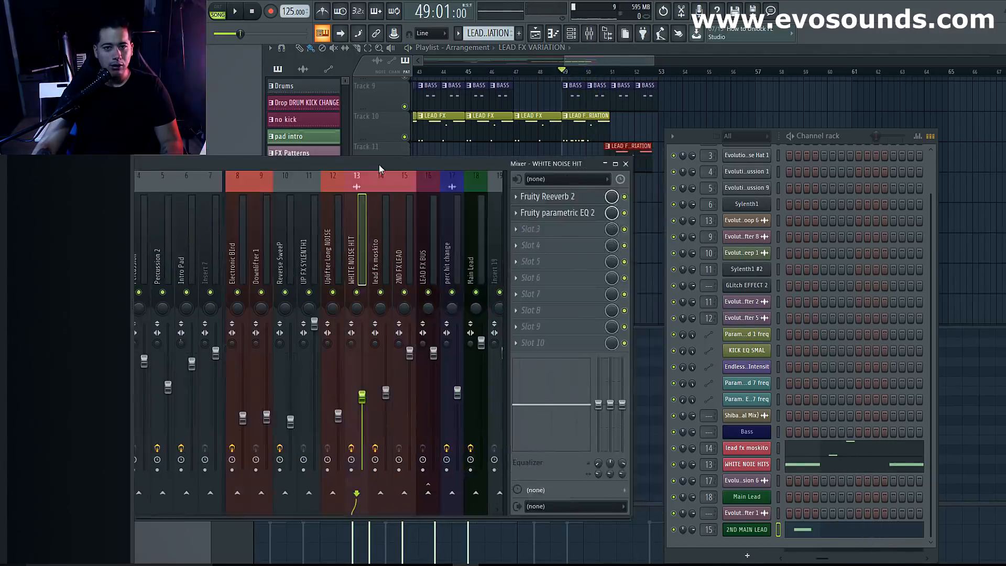
left_click(285, 256)
left_click(380, 265)
left_click(362, 281)
left_click(405, 278)
left_click(424, 269)
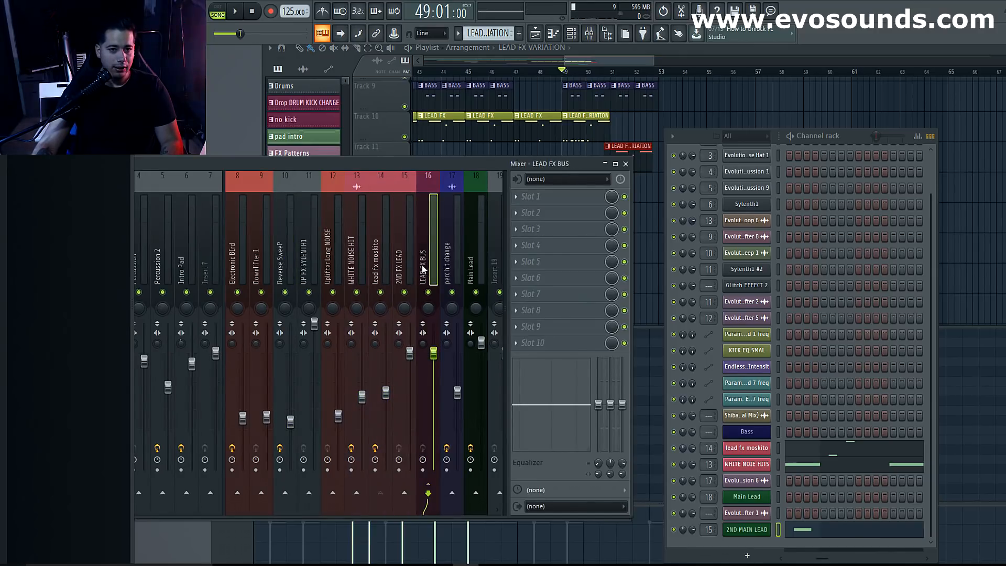
Route the 2ND FX LEAD mixer track into LEAD FX BUS and play from bar 49 to check its signal.
left_click(406, 260)
left_click(388, 258)
left_click(402, 260)
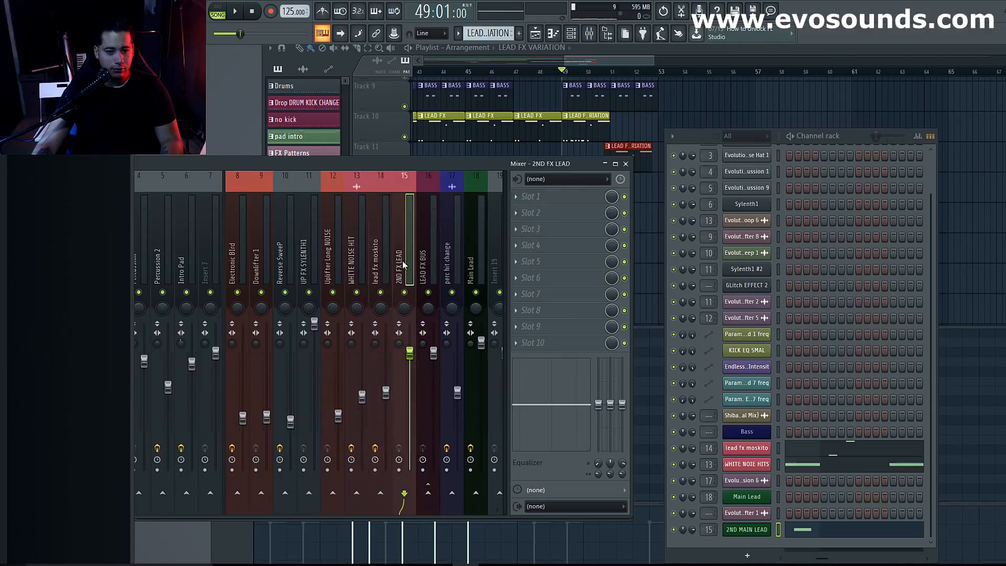
scroll(397, 303, "down", 5)
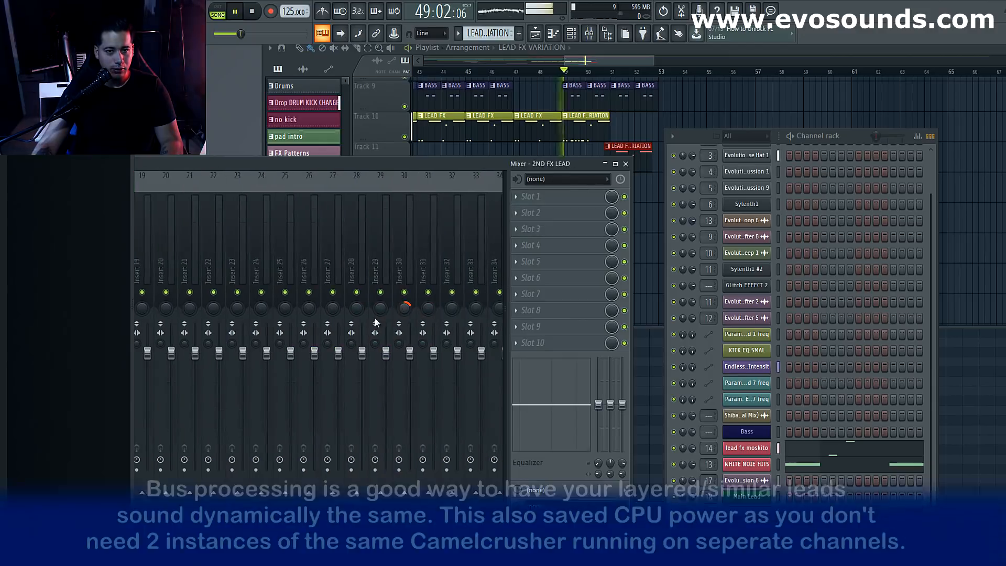
key("space")
left_click_drag(403, 165, 579, 151)
scroll(425, 304, "up", 4)
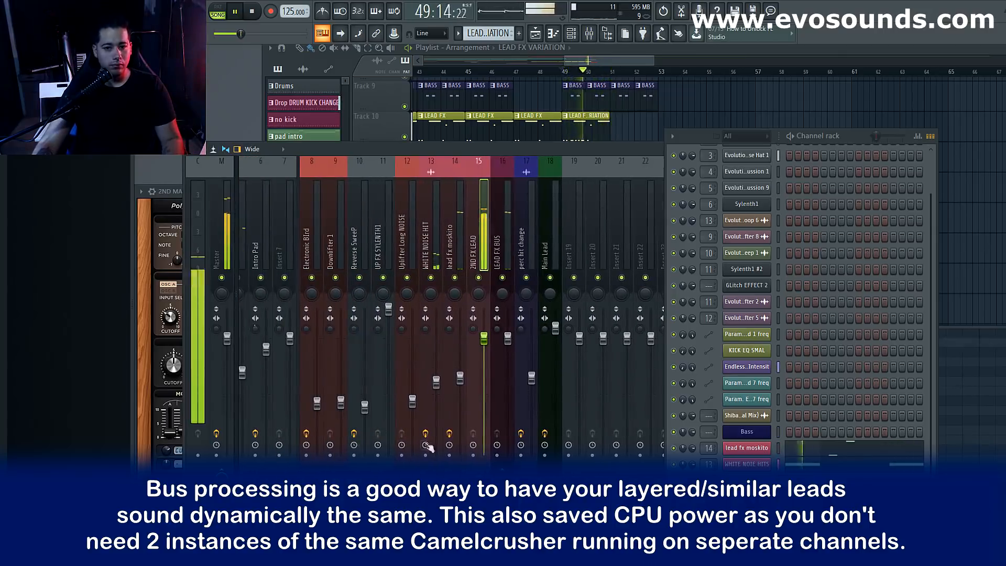
key("space")
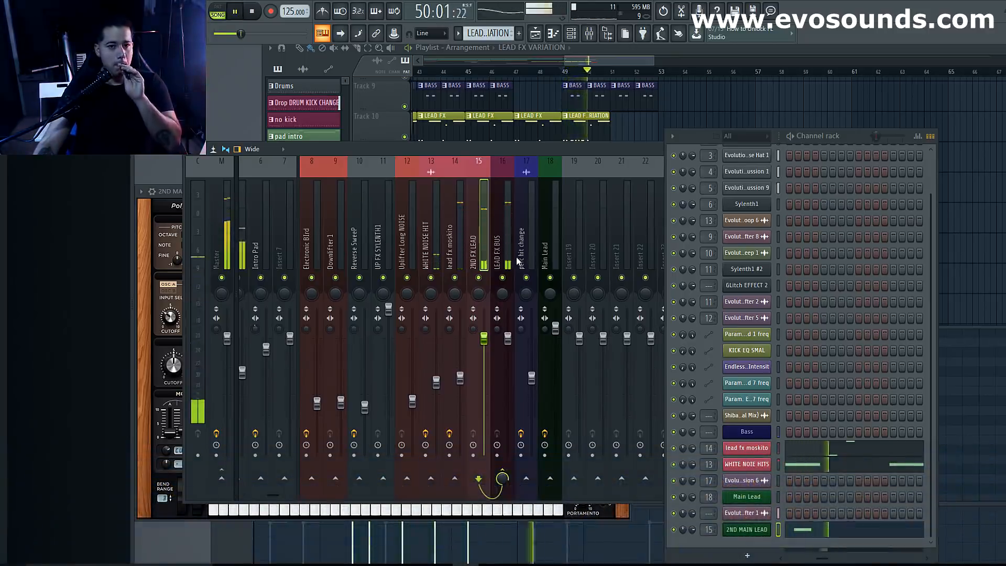
Compare the levels of 2ND FX LEAD and LEAD FX BUS while playing the section from bar 49.
left_click_drag(468, 148, 424, 145)
key("space")
key("space")
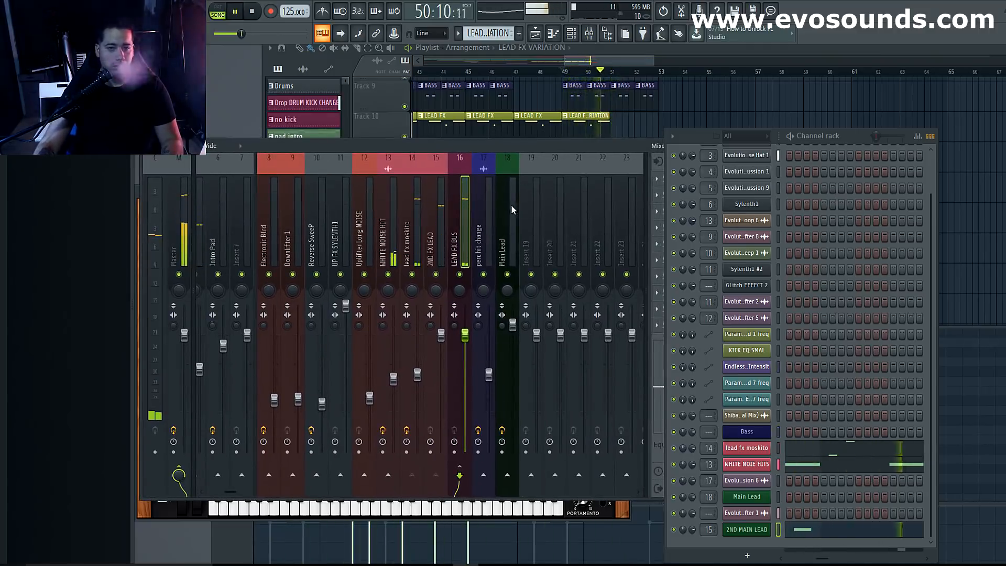
key("space")
key("space")
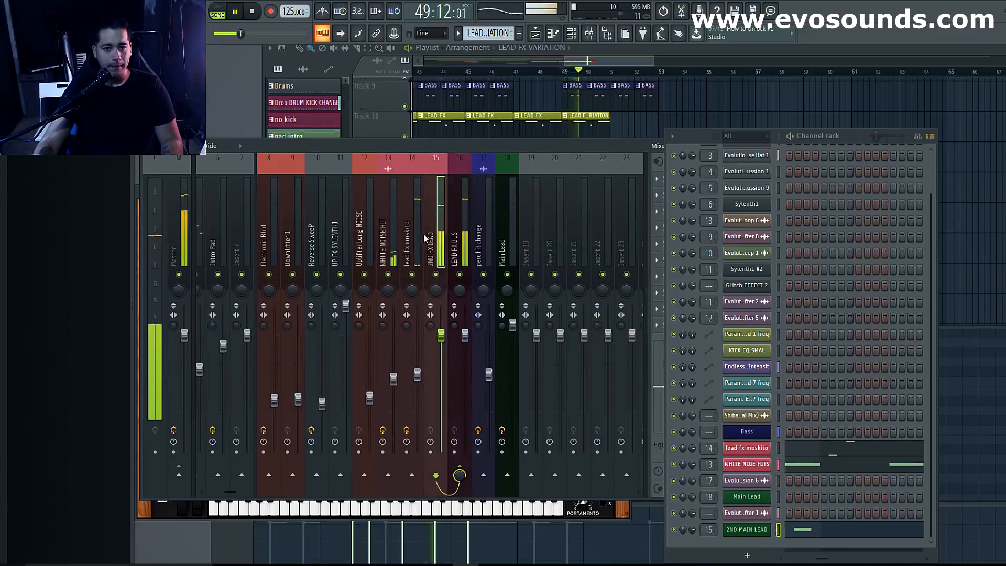
Check the CamelCrusher patch on lead fx moskito, and bypass that track's CamelCrusher and Fruity Reeverb 2.
left_click(422, 234)
key("space")
left_click_drag(716, 144, 925, 200)
left_click(705, 179)
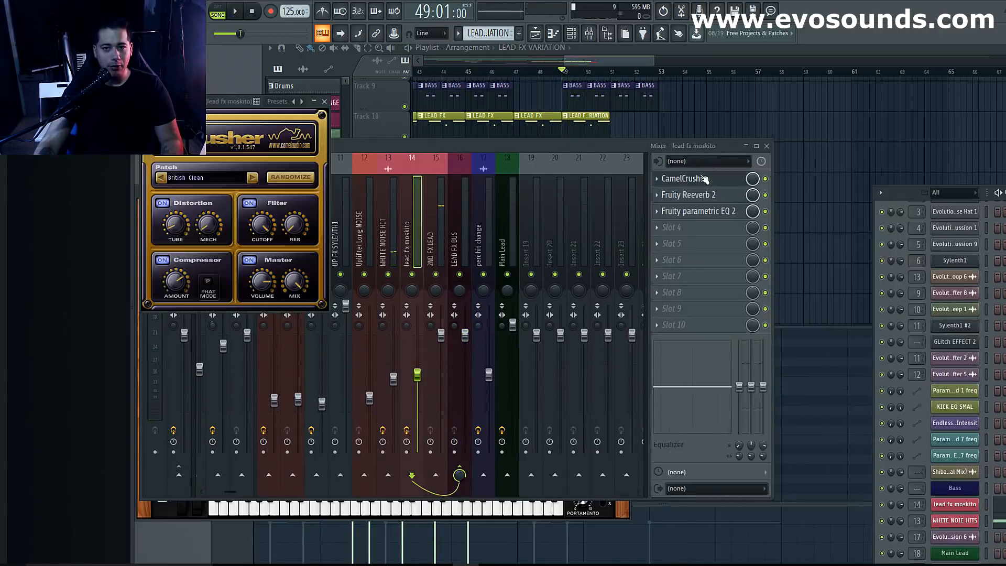
left_click(323, 102)
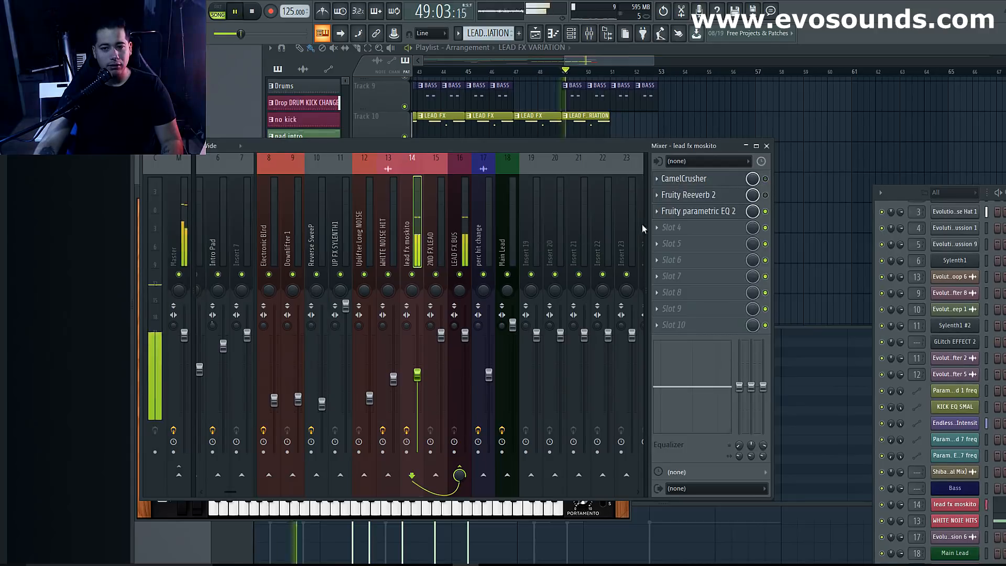
left_click(695, 211)
left_click(683, 213)
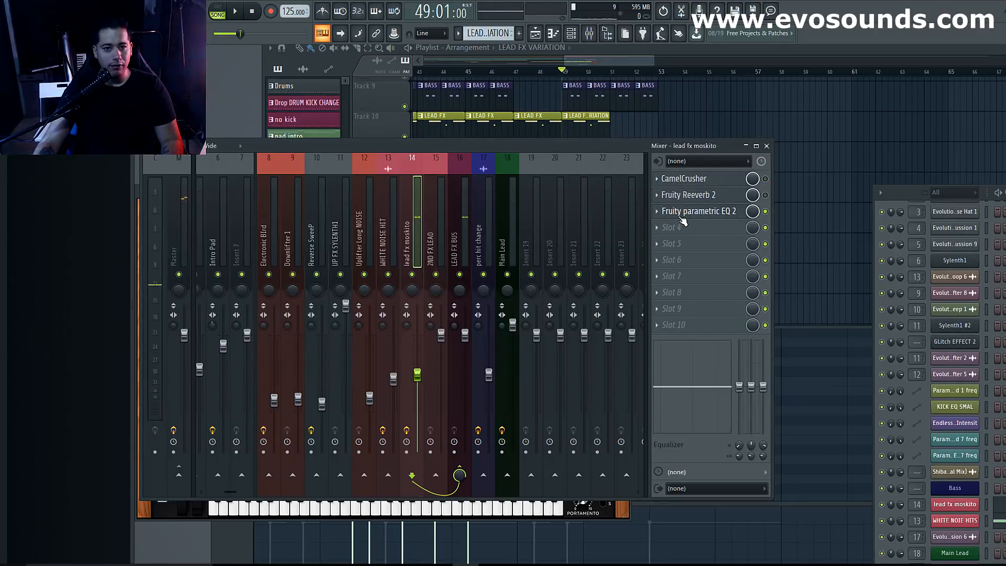
Add CamelCrusher to the first effect slot of LEAD FX BUS with the British Clean patch.
left_click(455, 236)
left_click(677, 179)
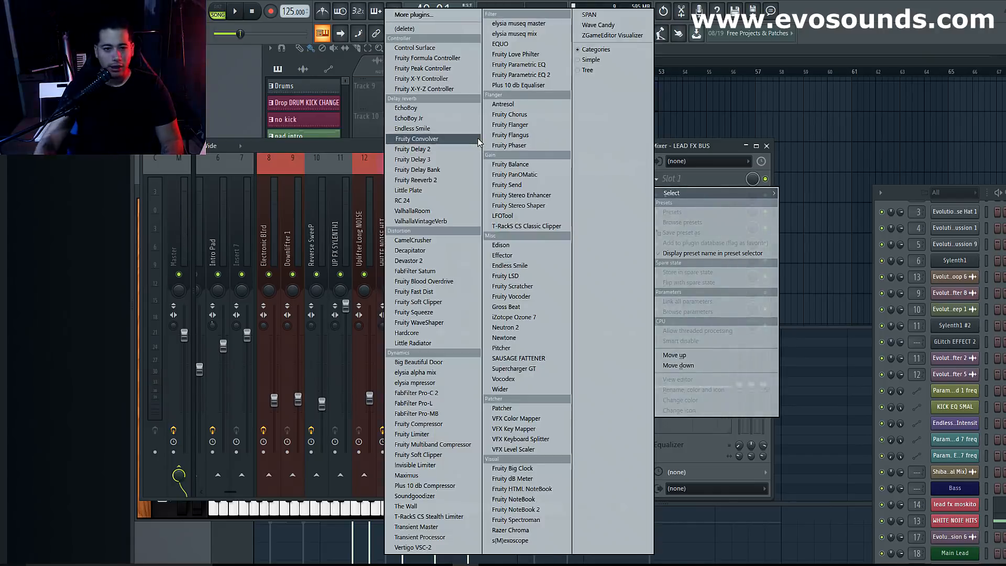
left_click(399, 240)
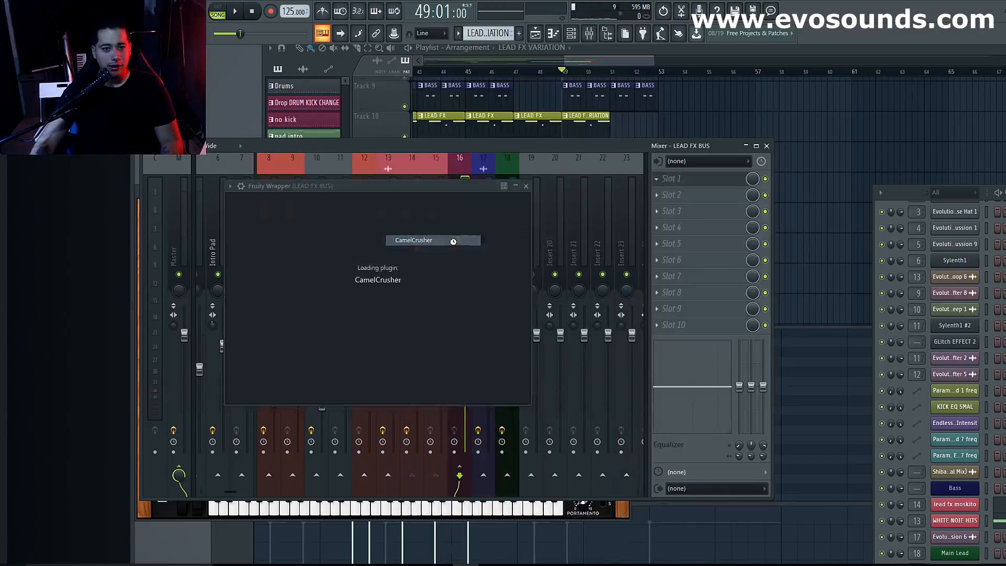
left_click(342, 263)
left_click(341, 262)
key("space")
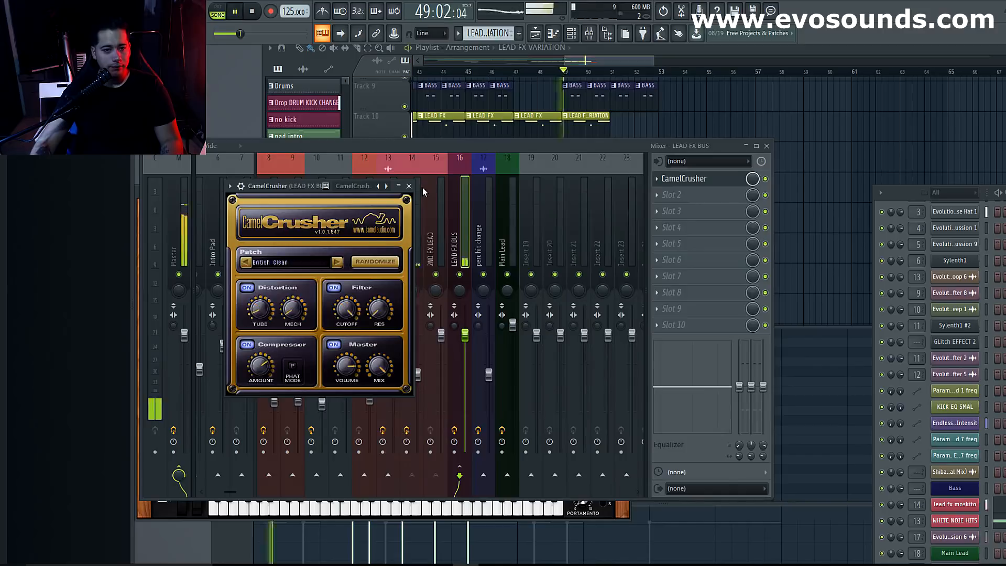
left_click(409, 186)
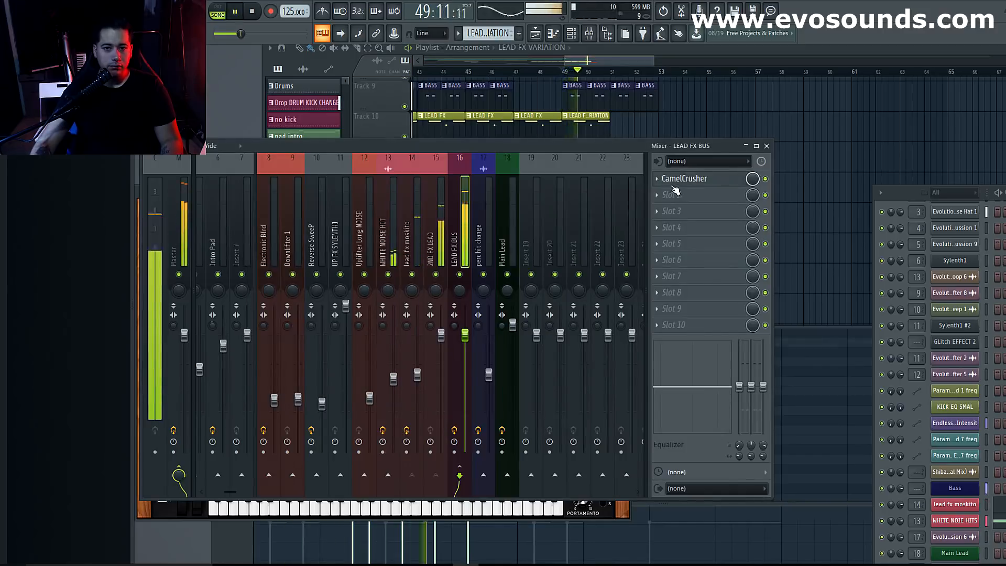
Lower the 2ND FX LEAD fader to about the level of the lead fx moskito fader and play the result.
key("space")
left_click_drag(440, 335, 441, 378)
key("space")
key("space")
Add Fruity Reeverb 2 after CamelCrusher on LEAD FX BUS, slightly lower its wet level, and play the section.
left_click(450, 212)
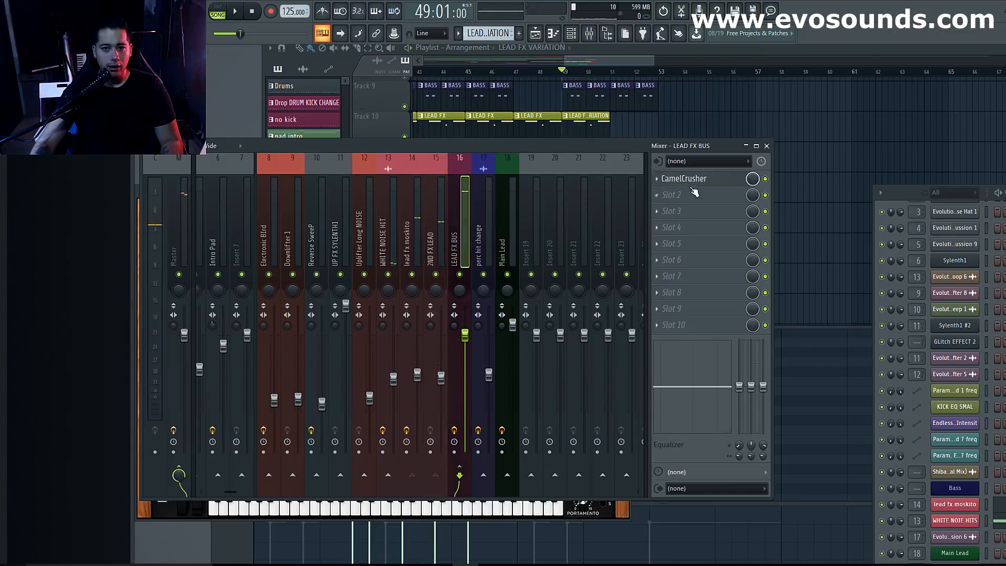
left_click(674, 195)
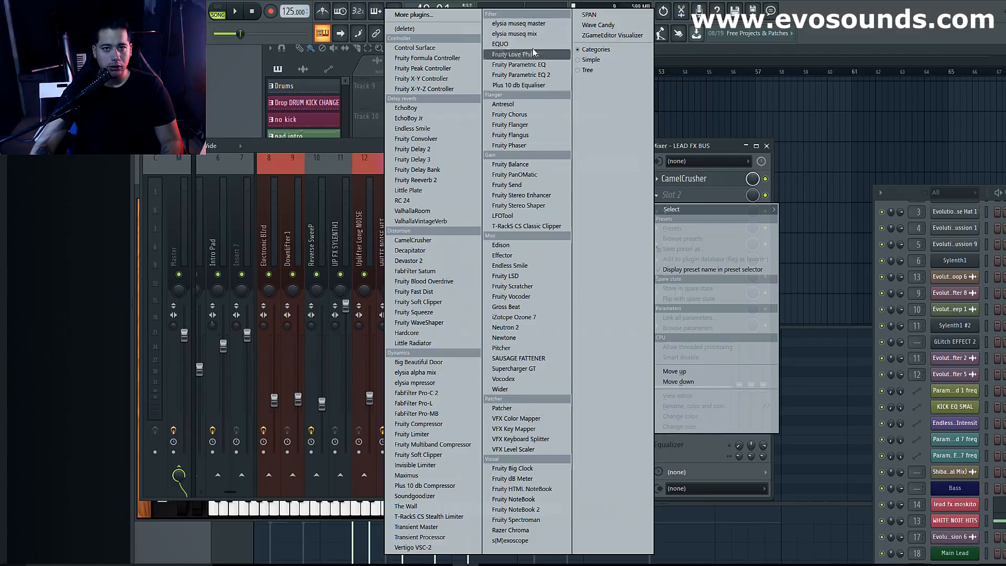
left_click(436, 179)
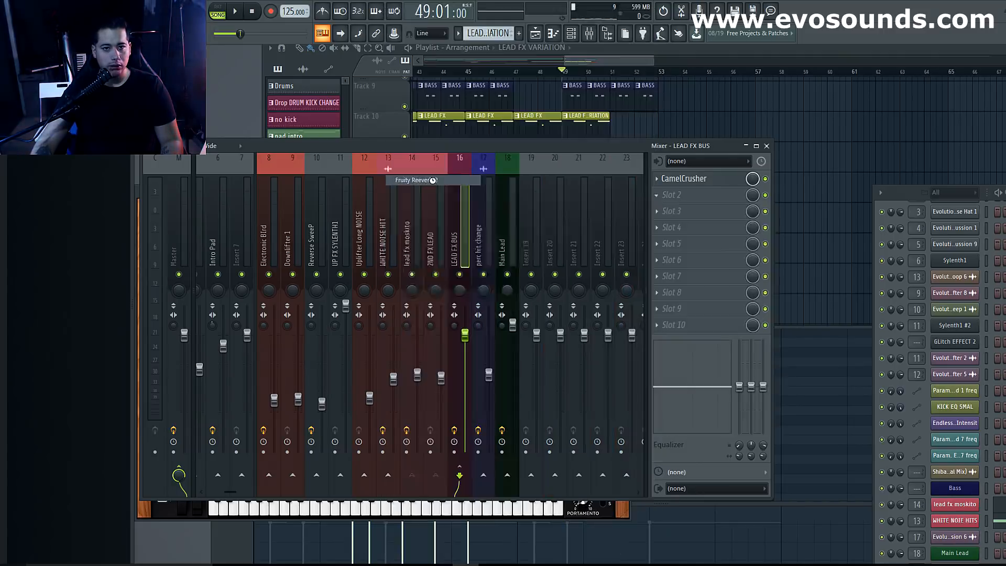
key("space")
left_click_drag(517, 240, 517, 247)
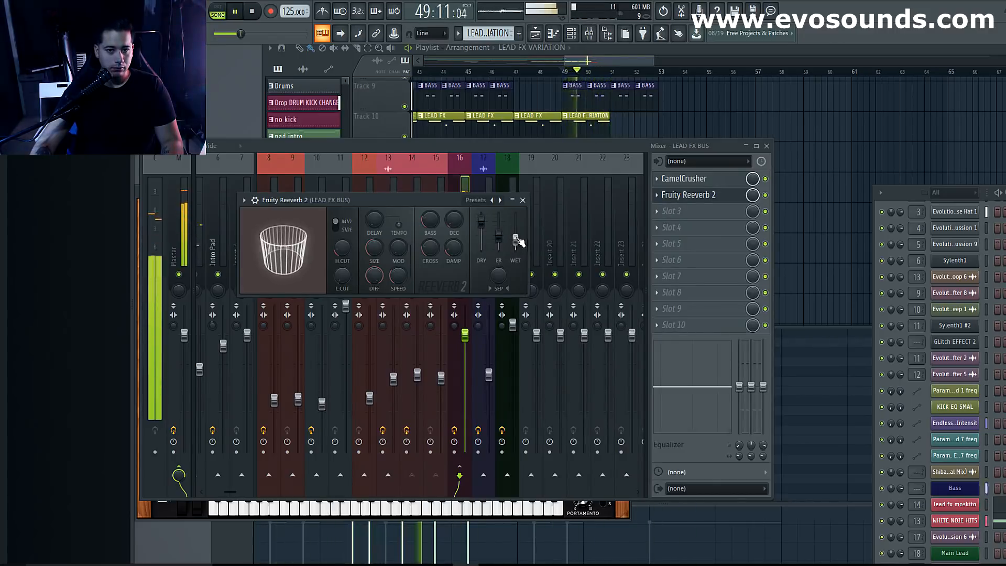
left_click(523, 200)
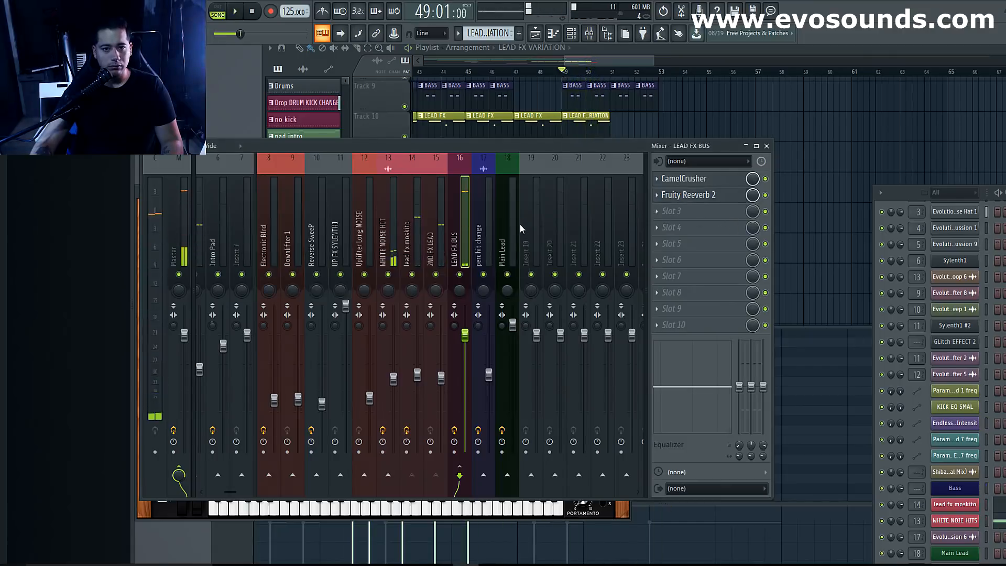
key("space")
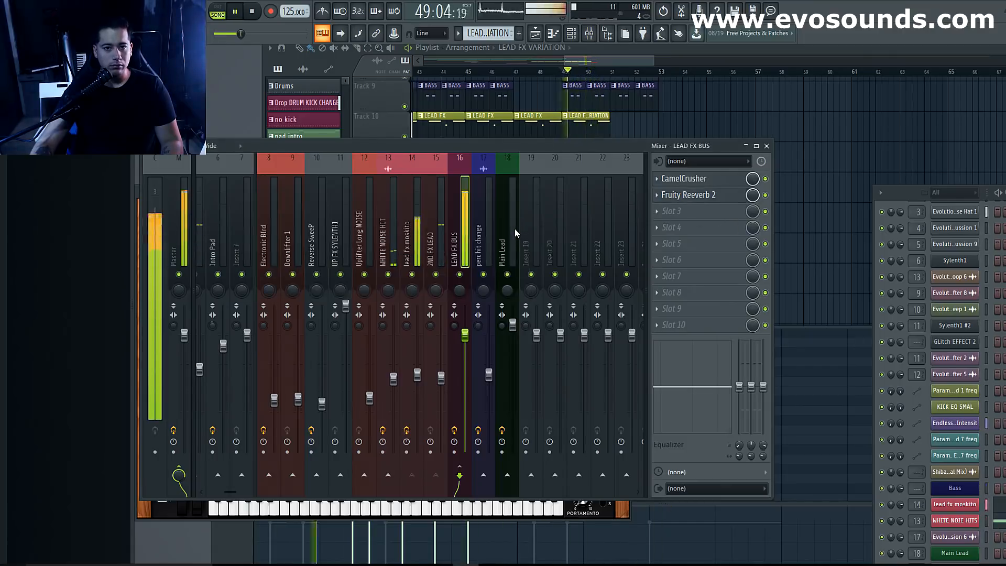
Place the mixer below the playlist and open the first LEAD FX VARIATION clip's notes in the piano roll.
left_click(435, 385)
left_click_drag(521, 147, 558, 332)
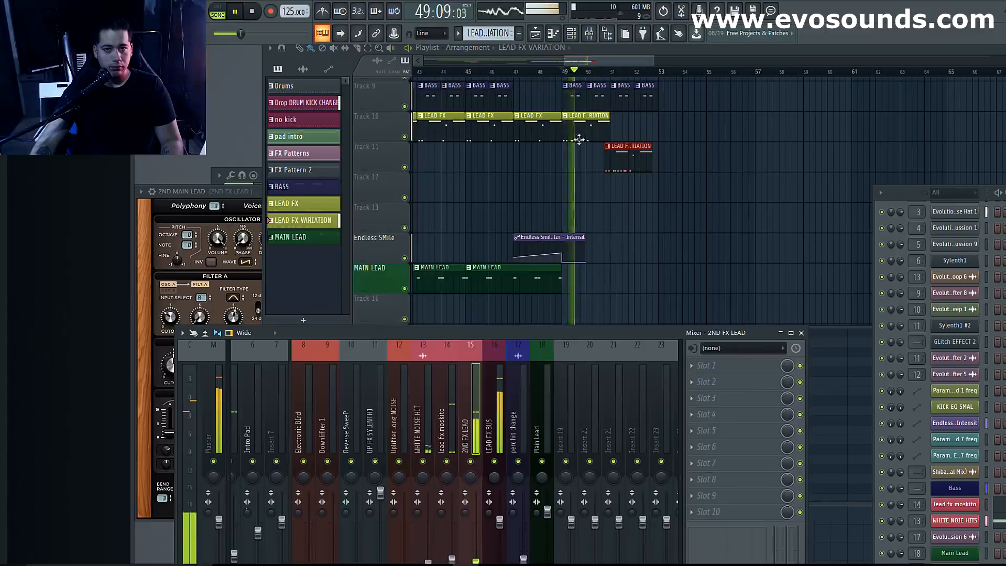
key("space")
double_click(576, 116)
key("space")
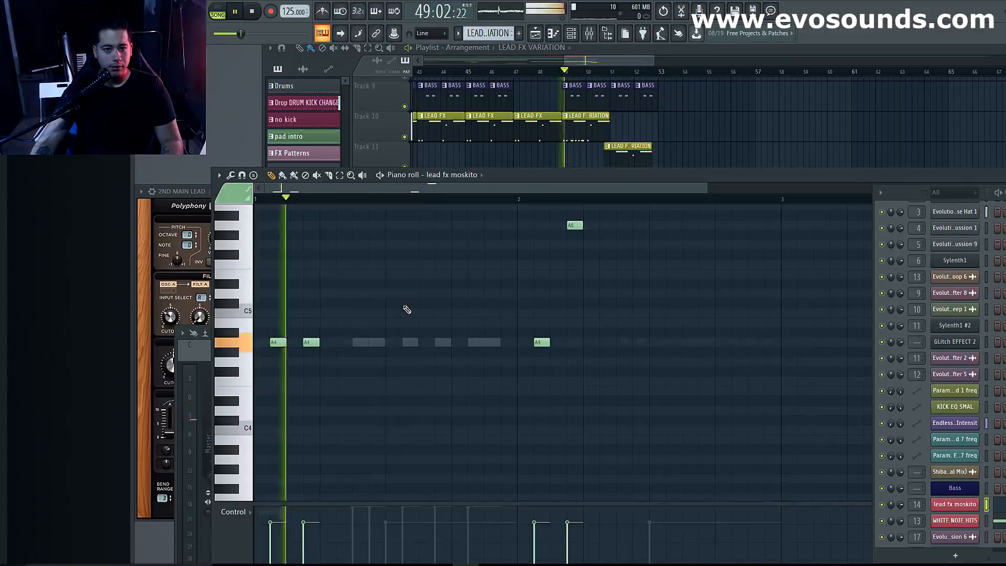
Arrange the channel rack beside the piano roll and open the 2ND MAIN LEAD notes of LEAD FX VARIATION.
key("space")
left_click_drag(642, 177, 518, 194)
key("space")
scroll(955, 460, "down", 4)
left_click_drag(910, 195, 748, 108)
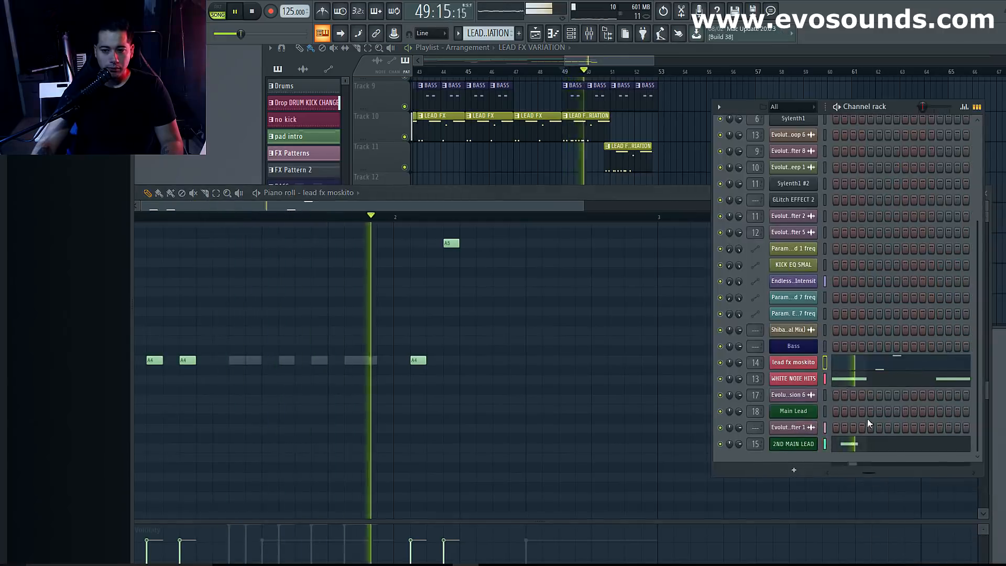
key("space")
left_click(886, 446)
key("space")
key("space")
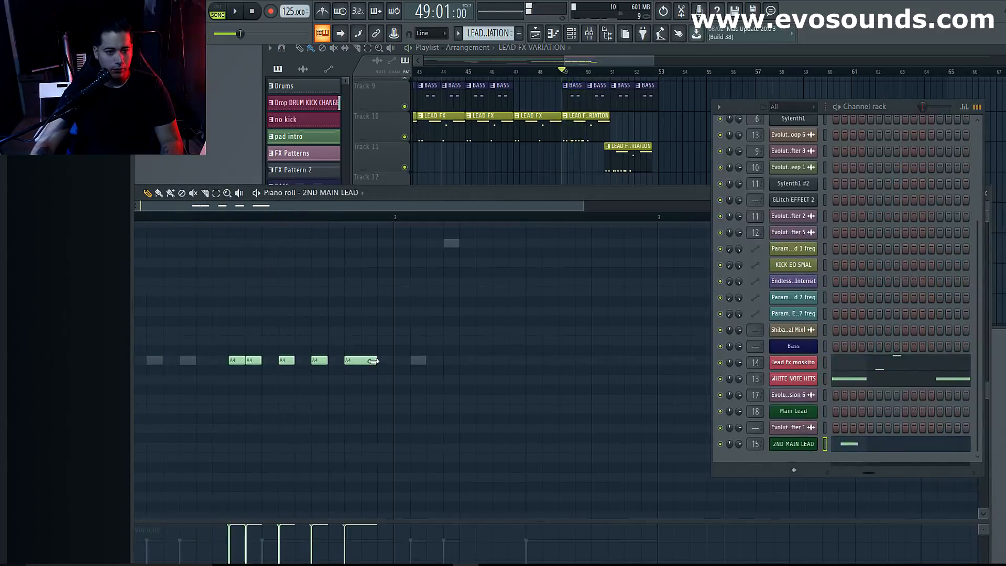
Transpose all five 2ND MAIN LEAD notes up three semitones to C5 and play the result.
left_click_drag(388, 373, 236, 342)
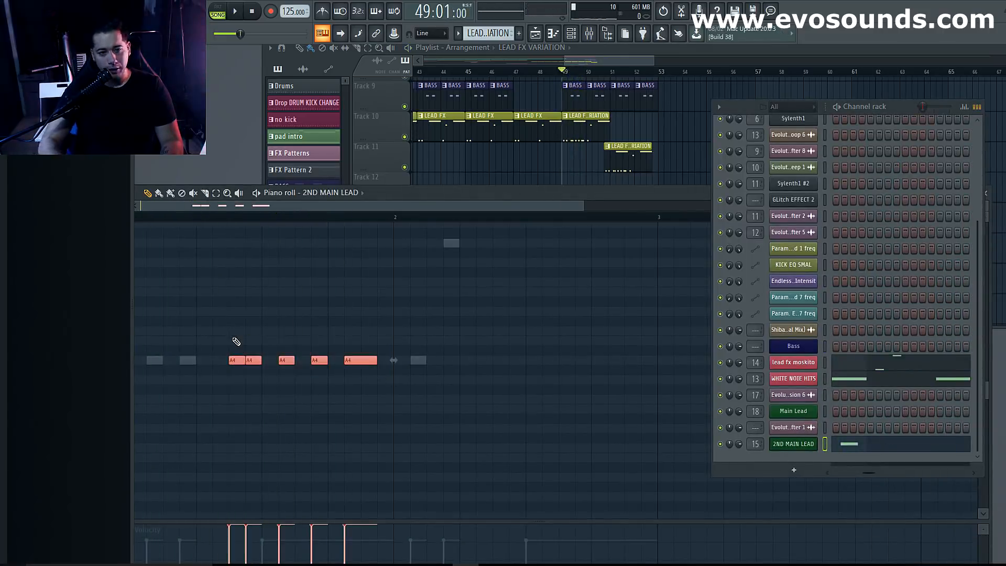
key("shift+Up")
key("shift+Up")
key("shift+Up")
key("space")
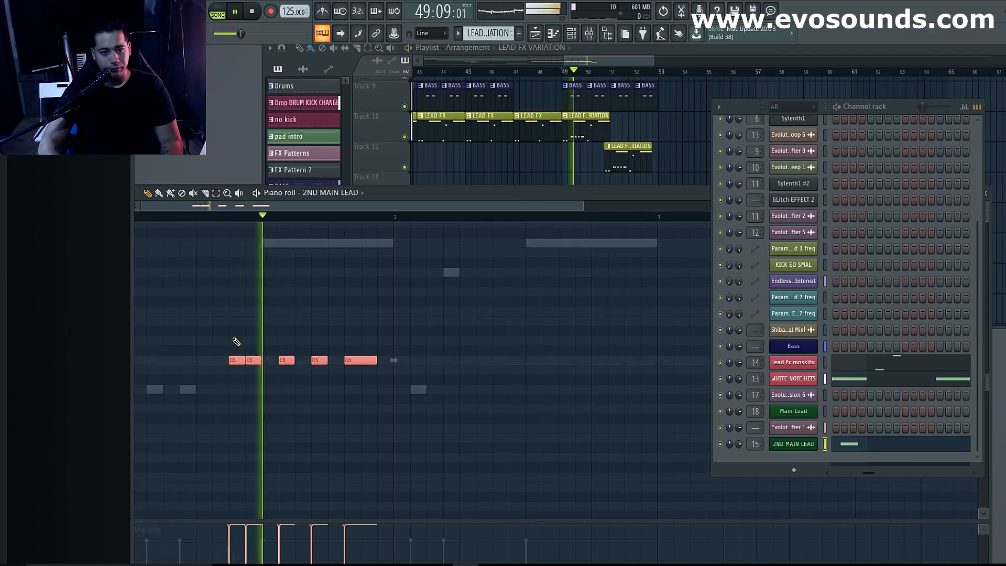
key("space")
Raise the five selected 2ND MAIN LEAD notes further to A5 and listen to them.
key("shift+Up")
key("shift+Up")
key("shift+Up")
key("shift+Up")
key("shift+Up")
key("shift+Up")
key("space")
key("space")
key("space")
key("space")
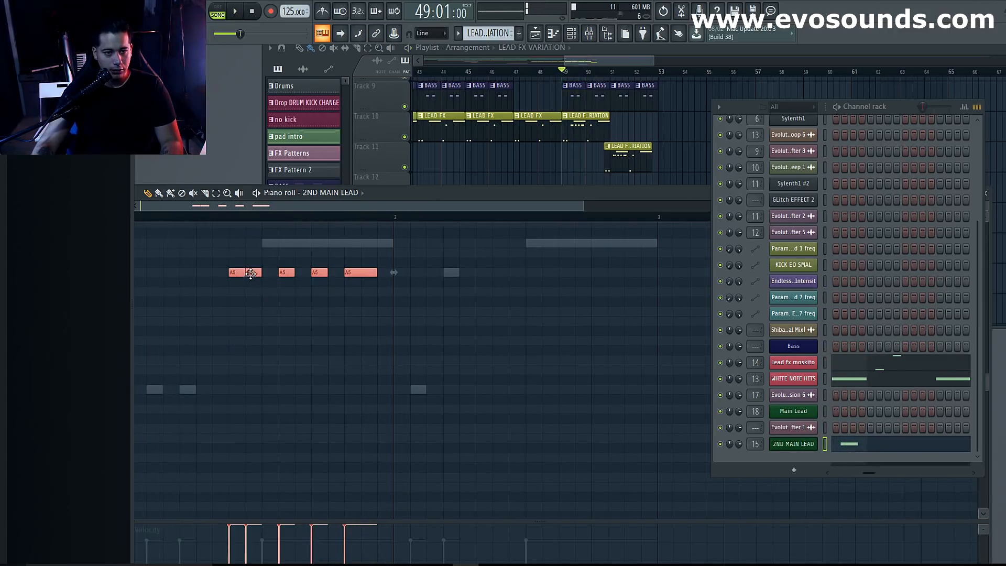
Lower the second 2ND MAIN LEAD note to G5 and the third to F5, playing the pattern between changes.
left_click(252, 292)
key("space")
key("space")
left_click(285, 275)
key("space")
key("space")
left_click_drag(285, 274, 286, 314)
key("space")
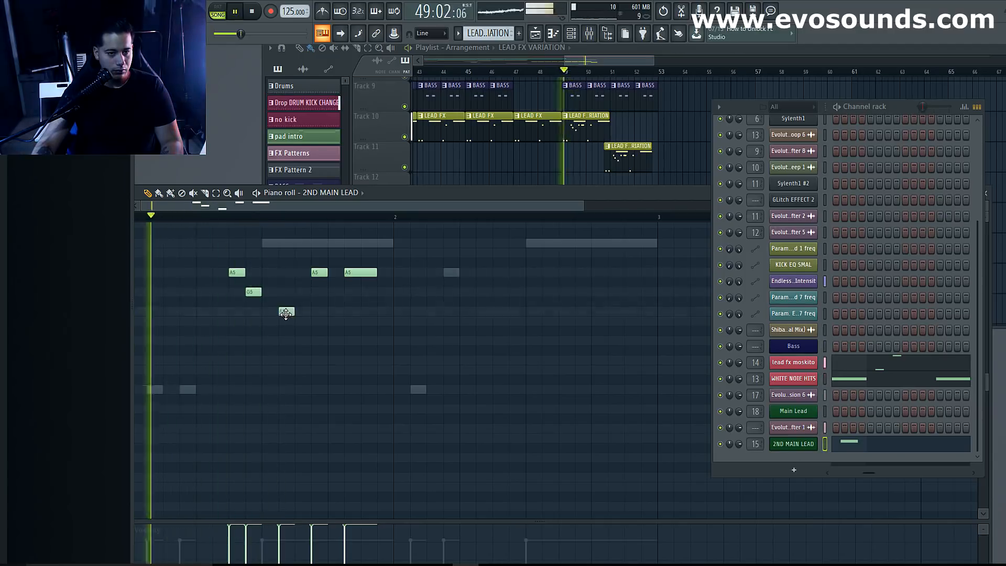
Lower the fourth note to E5 and the long last note to D5, and play the descending melody.
left_click_drag(318, 272, 320, 321)
key("space")
key("space")
left_click_drag(364, 274, 365, 339)
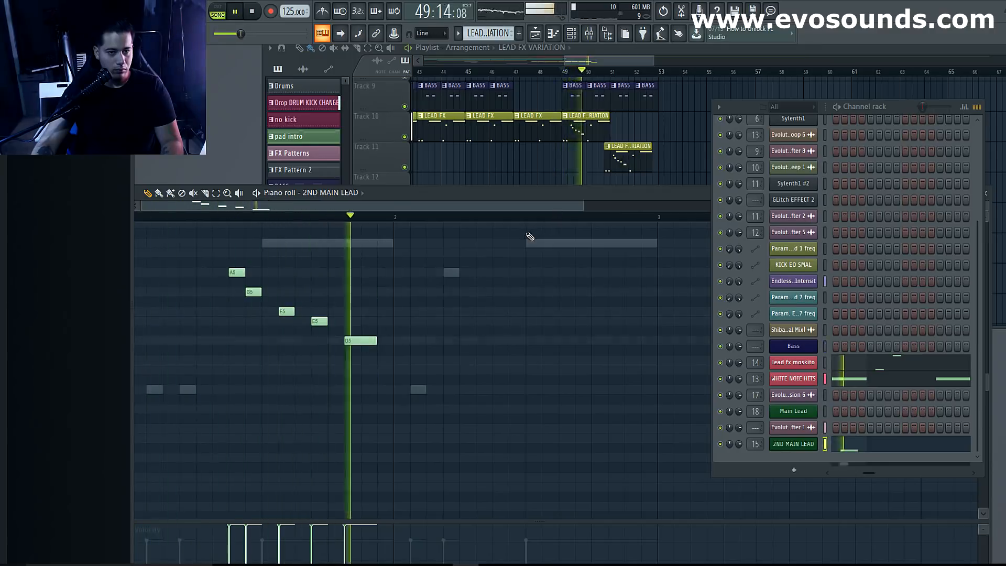
left_click_drag(529, 195, 544, 293)
key("space")
Duplicate the five descending 2ND MAIN LEAD notes one bar later in the LEAD FX VARIATION pattern.
left_click(585, 121)
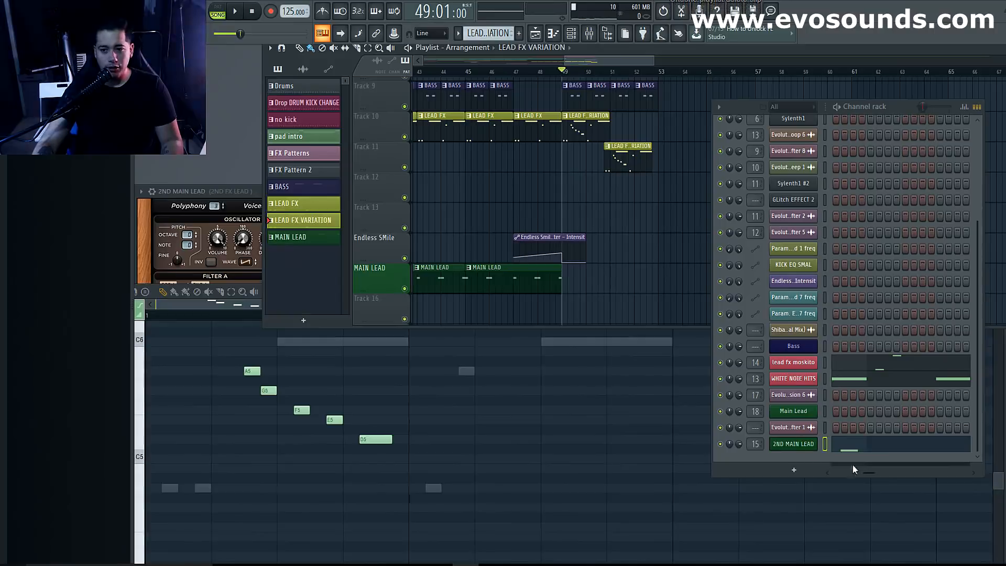
key("F9")
left_click(849, 447)
key("space")
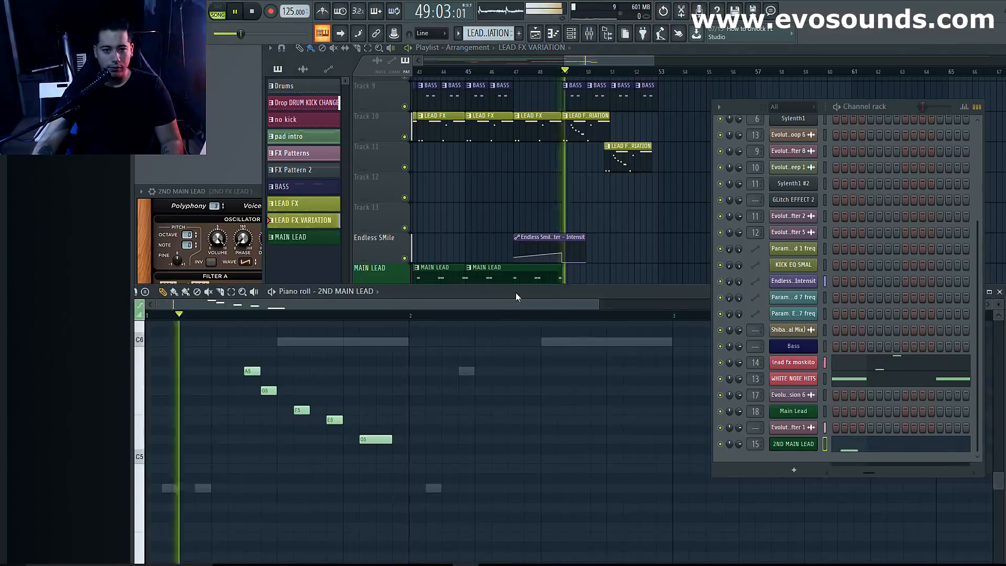
left_click_drag(515, 293, 467, 218)
scroll(409, 356, "down", 2)
key("space")
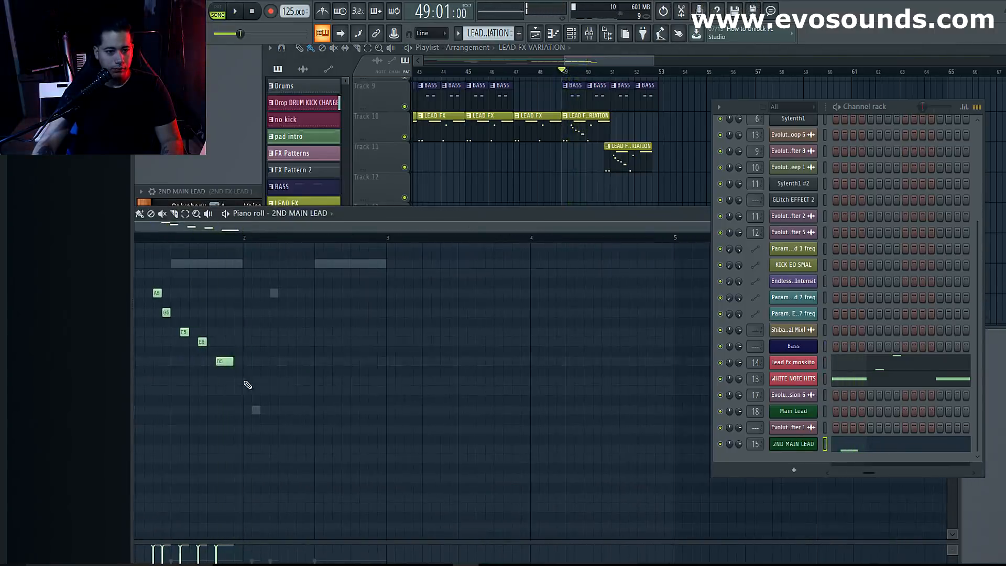
left_click_drag(229, 362, 2, 234)
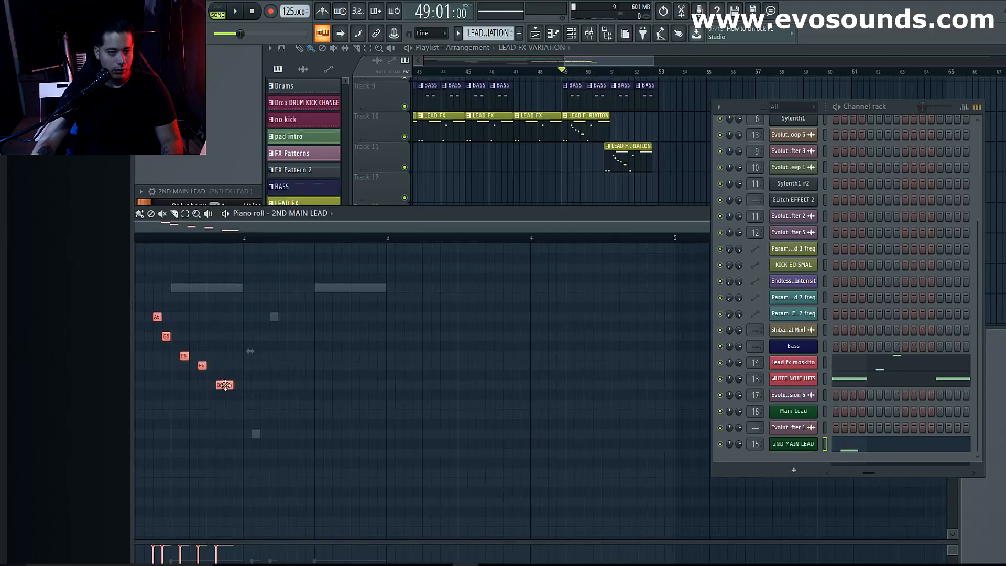
left_click_drag(375, 385, 366, 385)
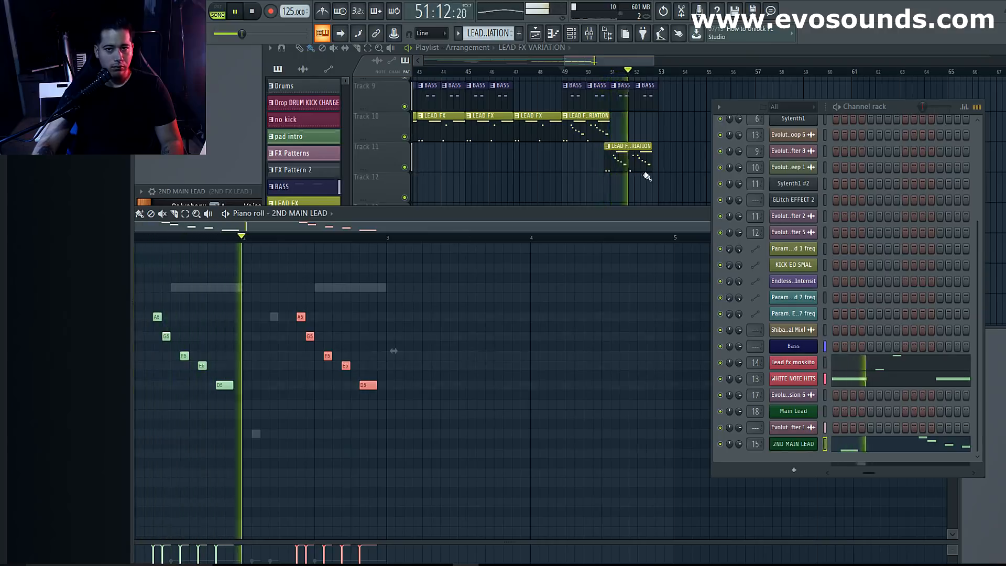
Extend the Track 11 LEAD FX VARIATION clip to its full two bars and move it to bar 51 on Track 10.
left_click(646, 150)
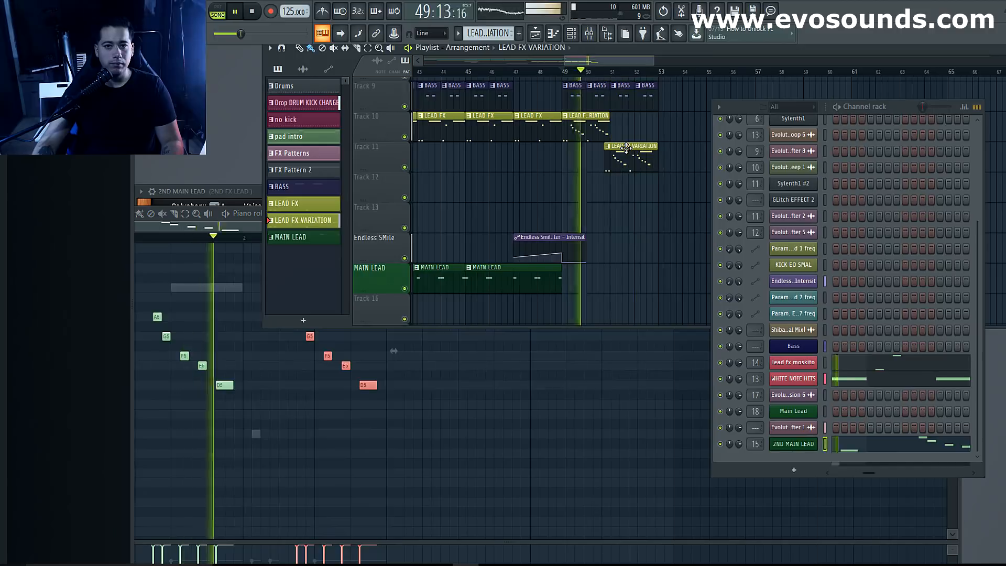
left_click_drag(622, 148, 613, 128)
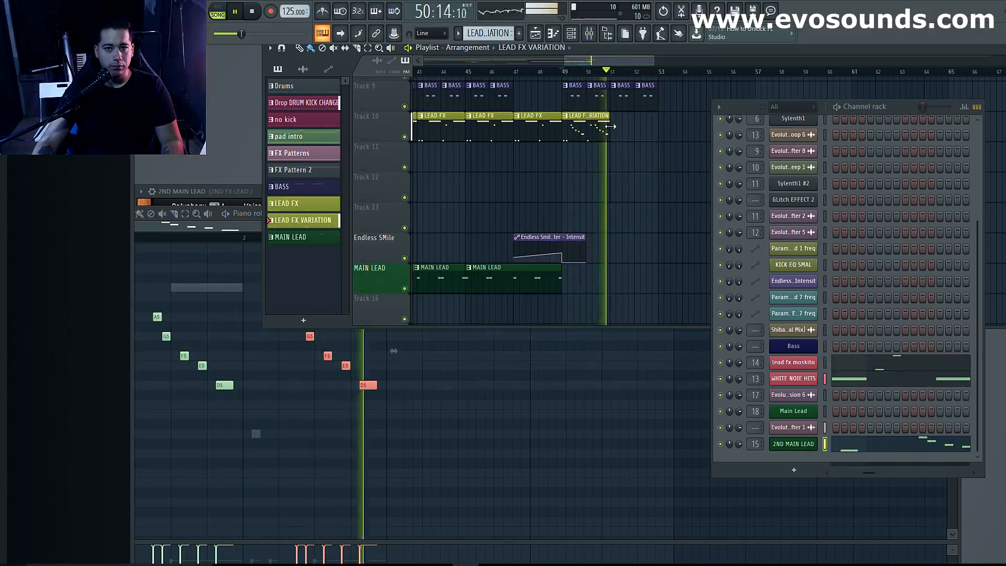
key("space")
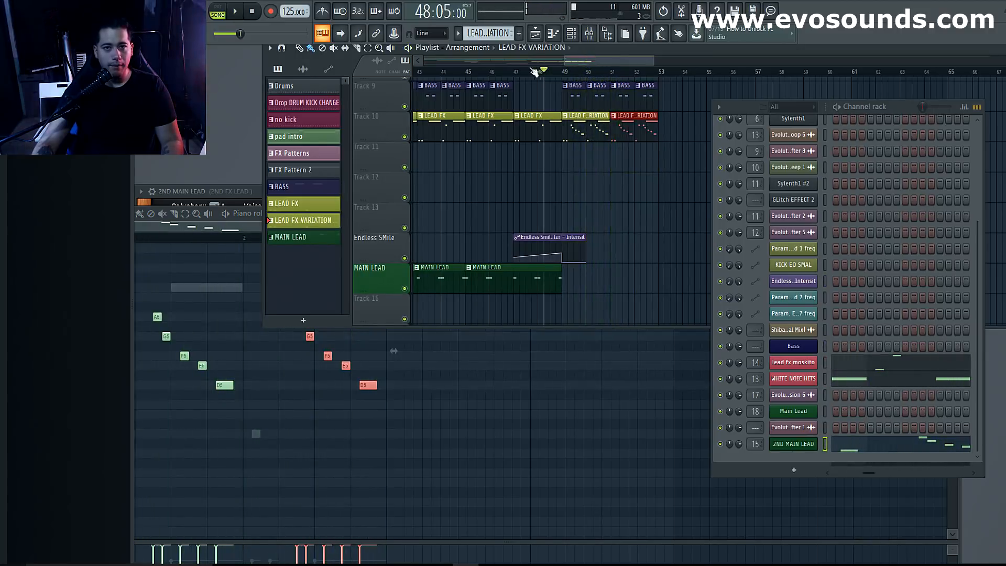
key("space")
Play the transition into bar 49, review the playlist tracks, and maximize the playlist.
scroll(585, 198, "down", 2)
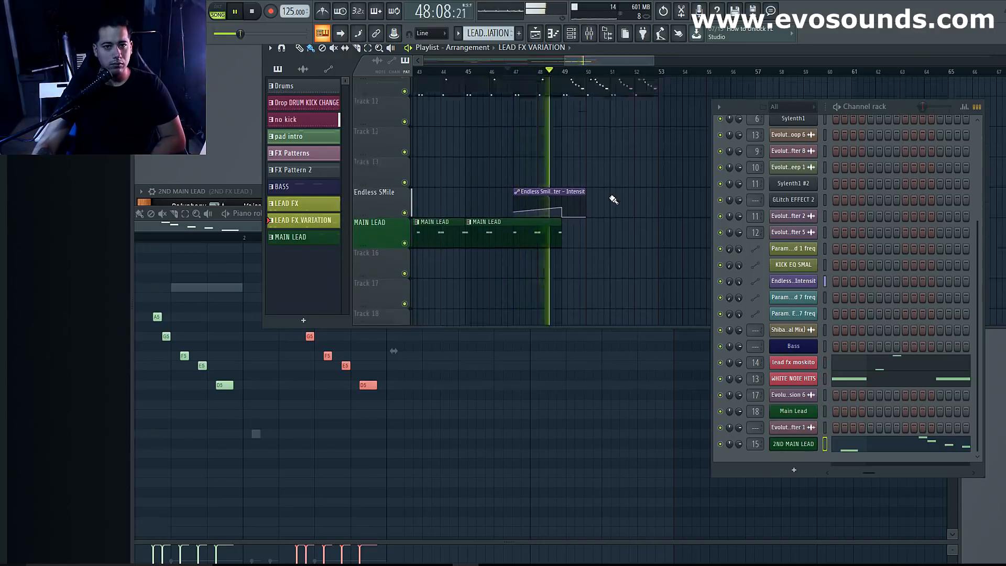
scroll(608, 199, "up", 6)
scroll(612, 198, "down", 4)
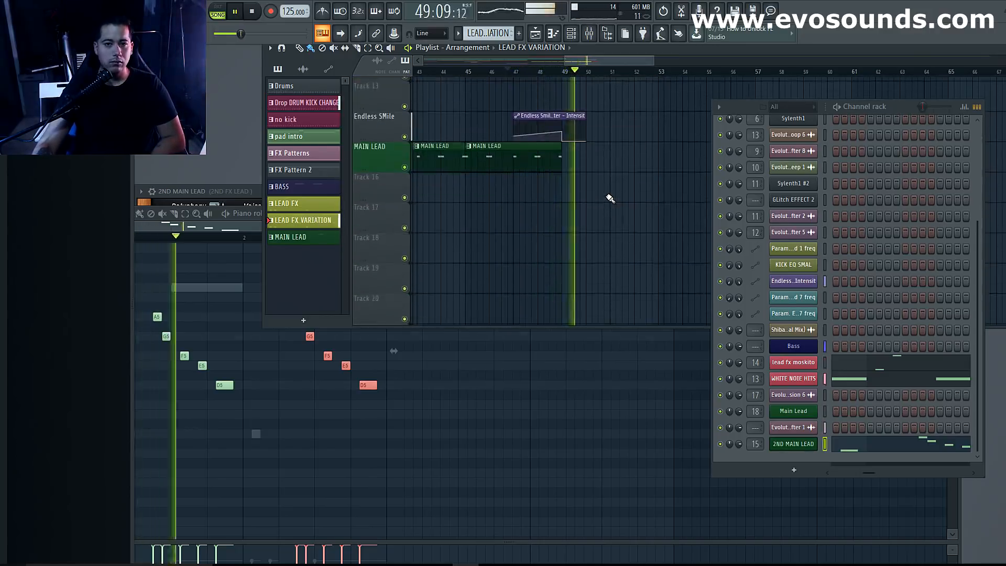
scroll(608, 194, "up", 4)
scroll(605, 189, "up", 1)
mouse_move(590, 62)
left_mouse_down()
mouse_move(611, 63)
mouse_move(582, 59)
left_mouse_up()
scroll(545, 149, "down", 2)
scroll(569, 115, "up", 2)
double_click(577, 52)
Examine the extended drop's tracks and play from bar 56.
scroll(625, 198, "up", 5)
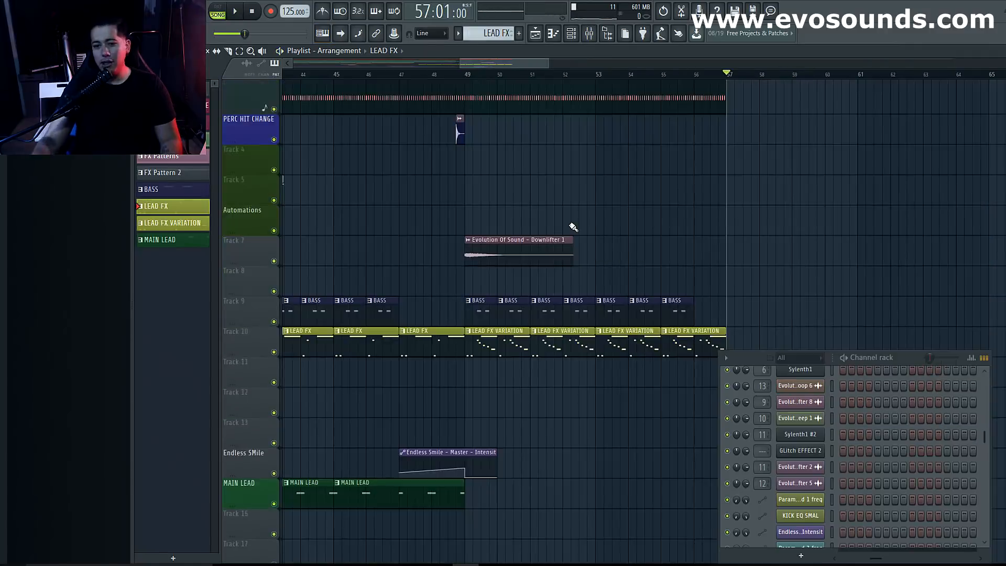
scroll(573, 227, "down", 2)
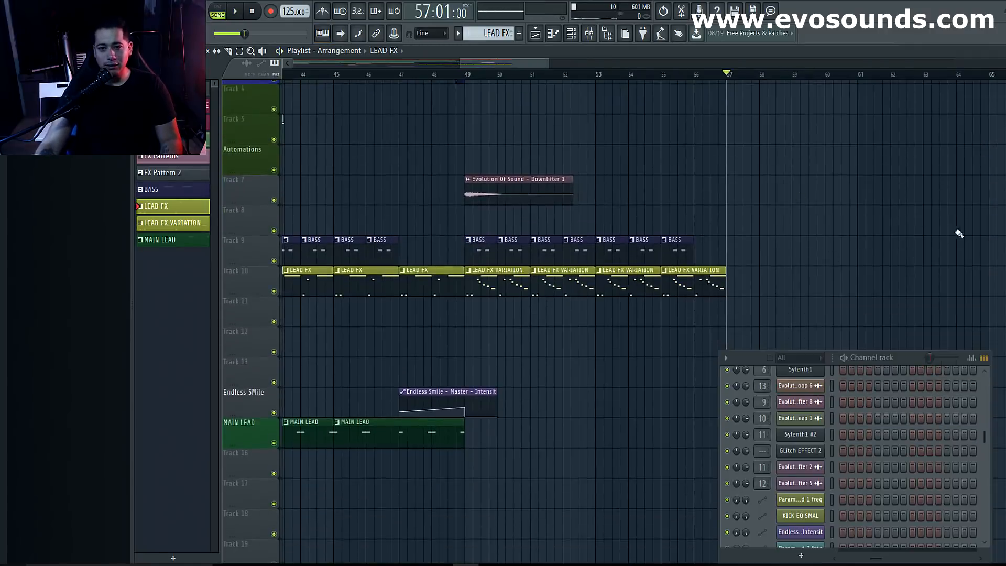
scroll(707, 273, "up", 5)
left_click(704, 82)
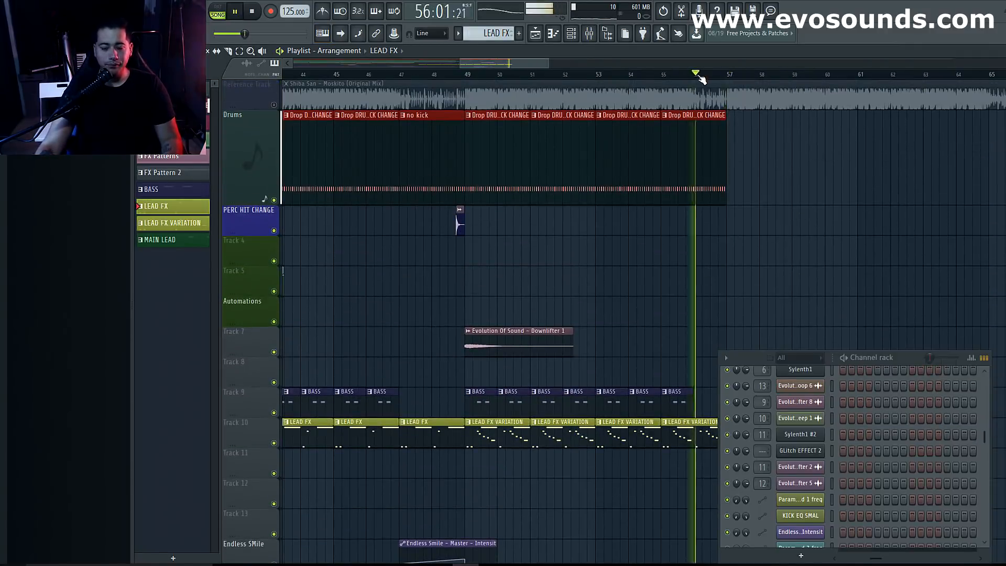
scroll(703, 274, "down", 1)
scroll(454, 376, "down", 5)
key("space")
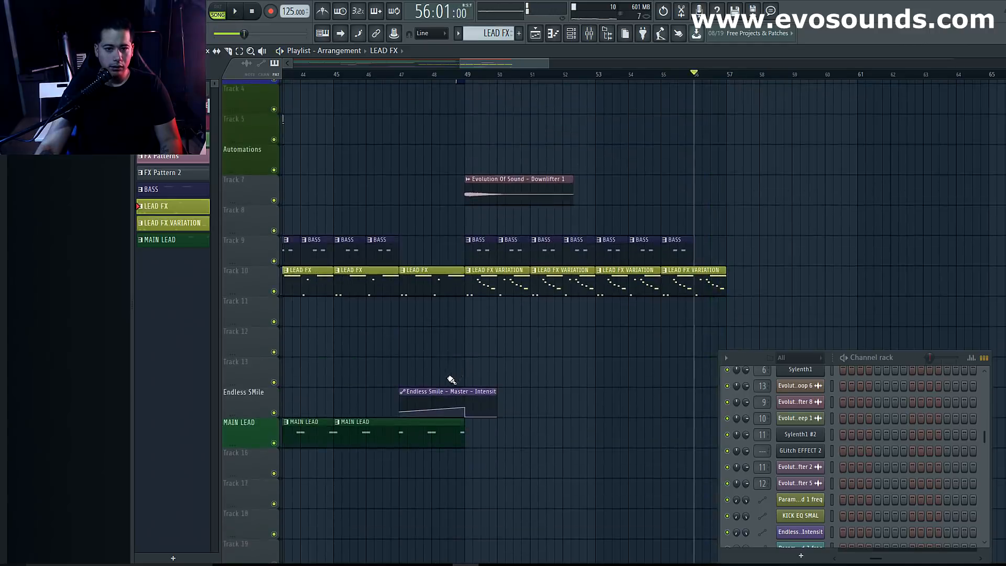
scroll(440, 383, "up", 5)
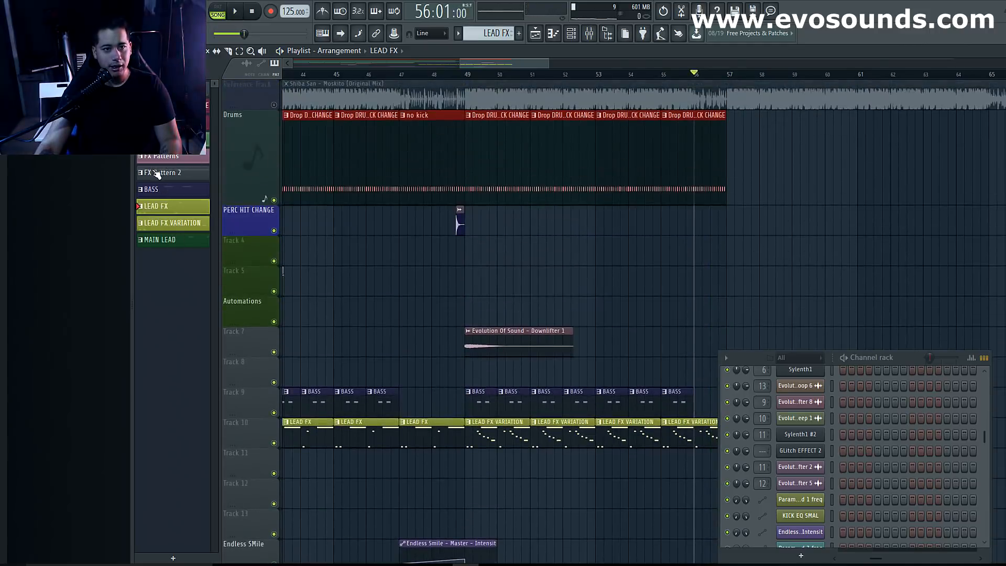
Try a no kick clip at bar 56 over the last drum clip, play it, and remove it.
left_click(735, 126)
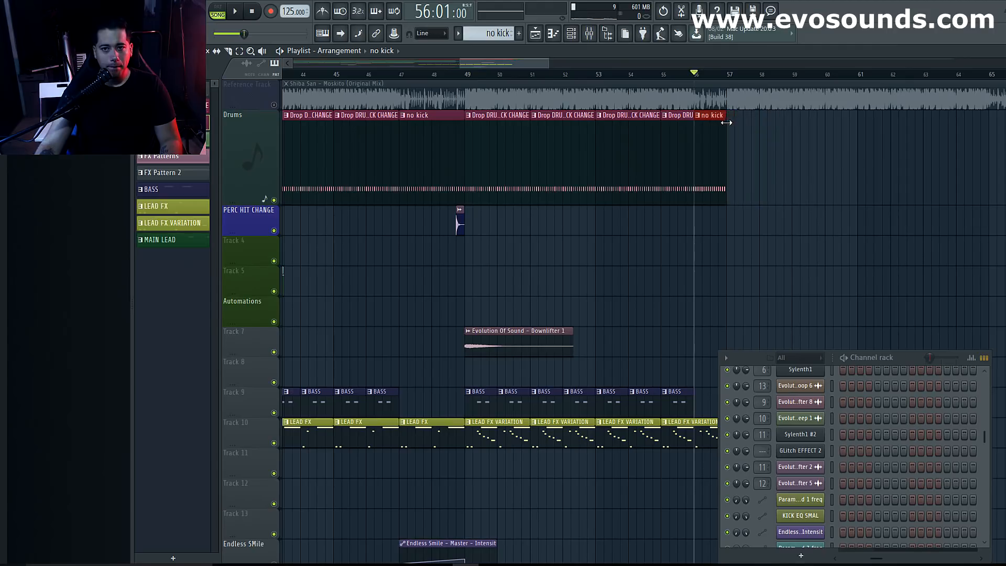
key("space")
key("space")
right_click(705, 117)
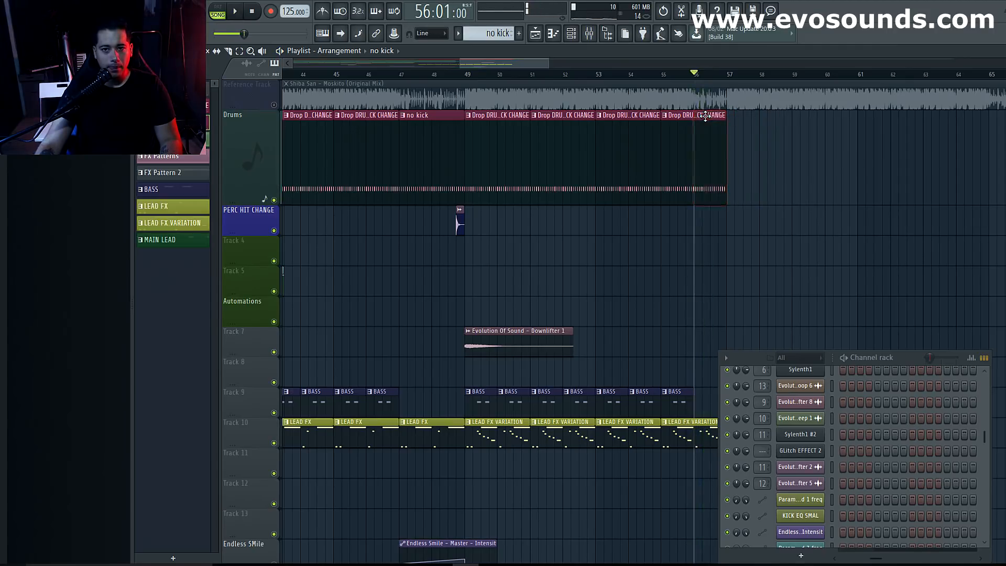
Remove the Drop DRUM KICK CHANGE clip at bar 55 and place a one-bar no kick clip at bar 56 on Drums.
right_click(705, 116)
left_click(675, 130)
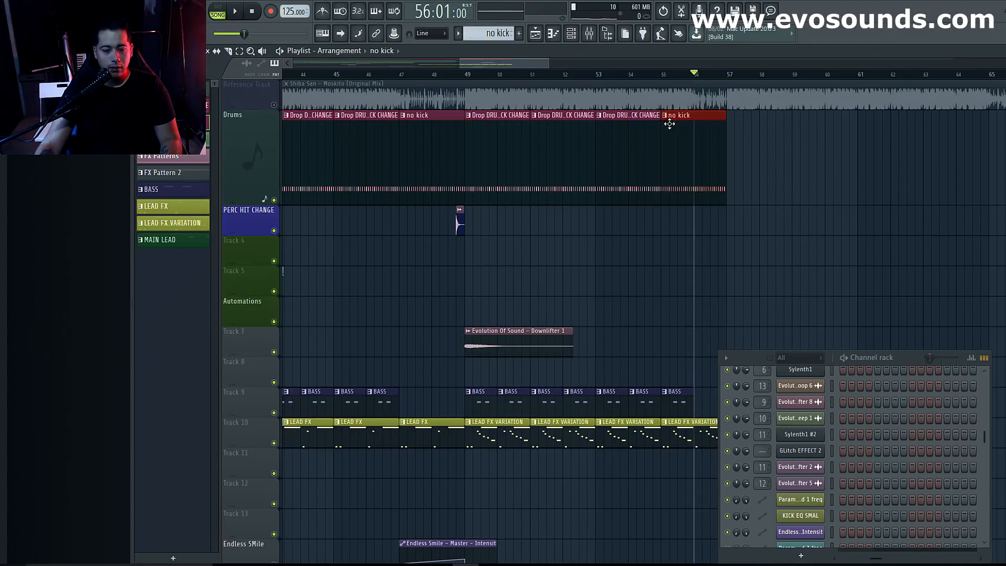
key("space")
left_click_drag(759, 116, 726, 116)
key("space")
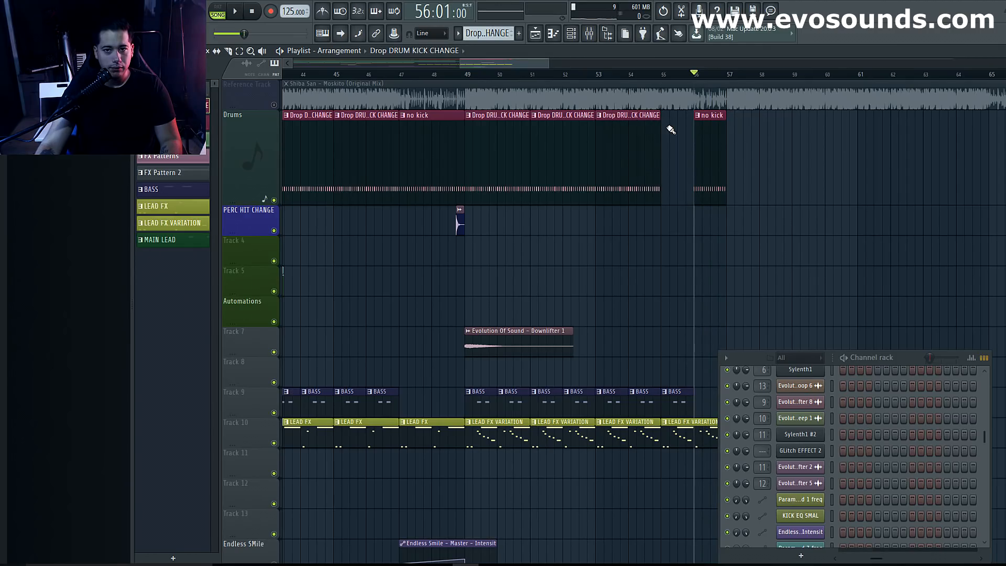
Fill bar 55 on the Drums track with a one-bar Drop DRUM KICK CHANGE clip and play the section.
left_click(768, 124)
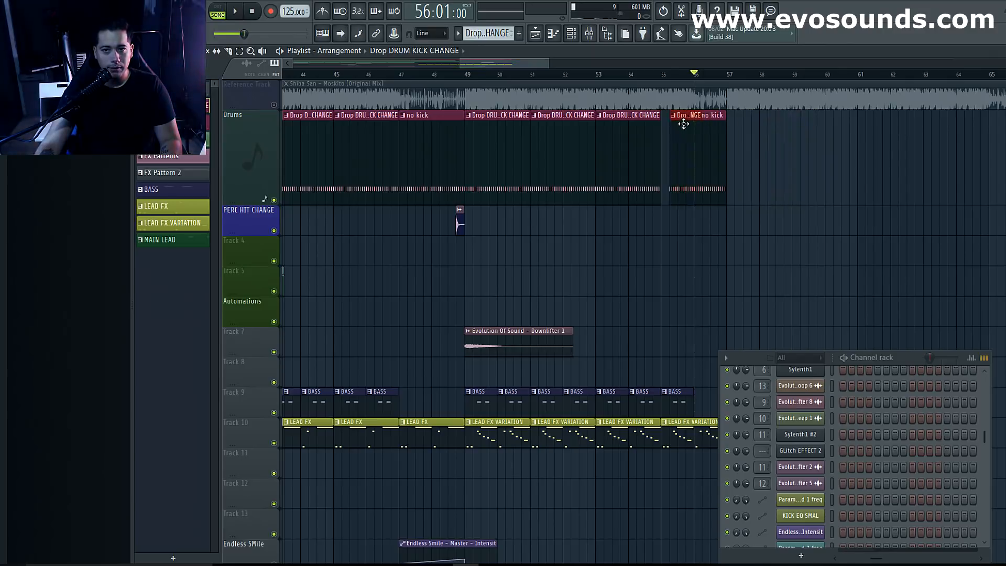
left_click(678, 74)
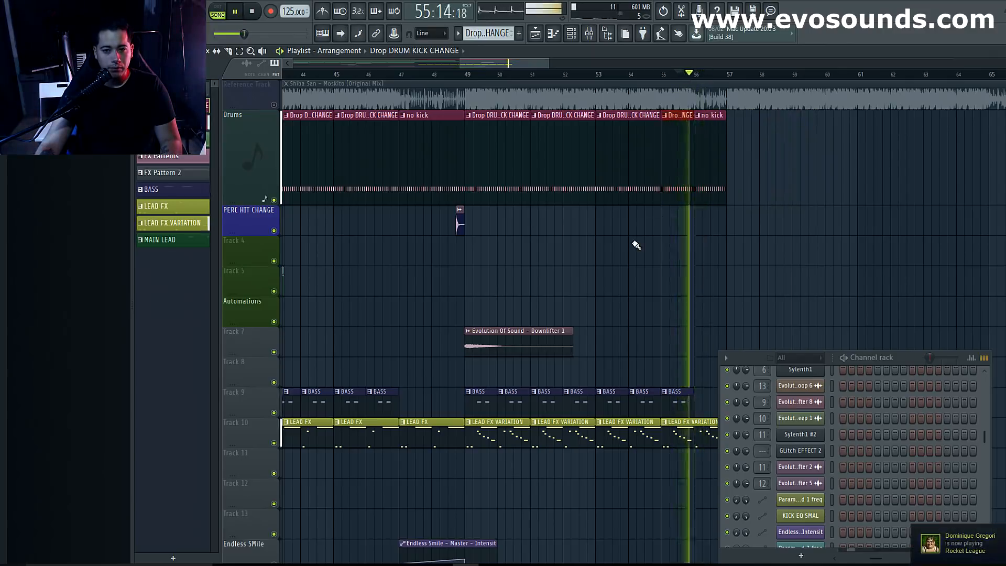
scroll(650, 262, "down", 3)
scroll(697, 279, "down", 5)
scroll(731, 265, "up", 5)
key("space")
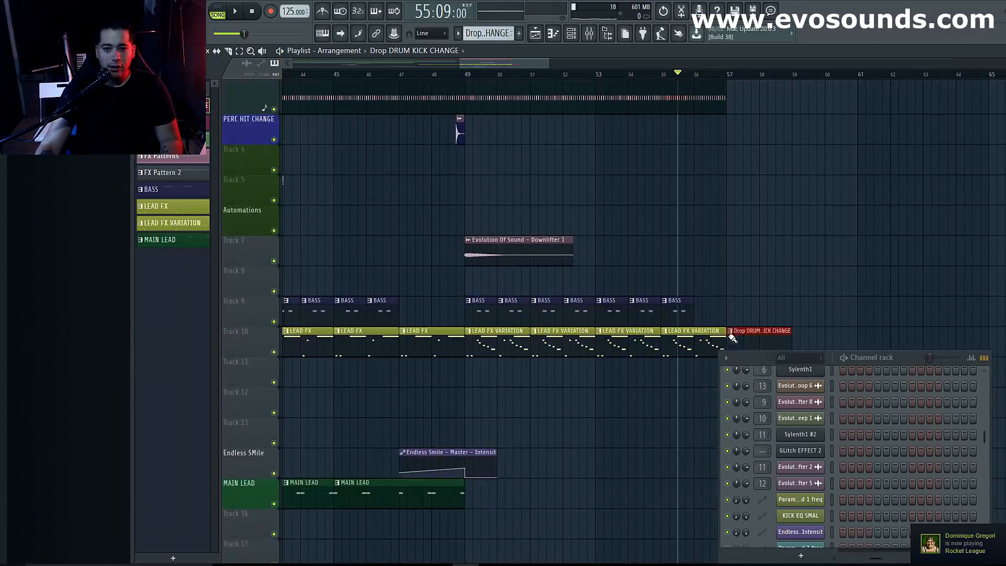
Add a LEAD FX VARIATION clip on Track 10 and a MAIN LEAD clip on the MAIN LEAD track at bar 57.
scroll(732, 338, "down", 2)
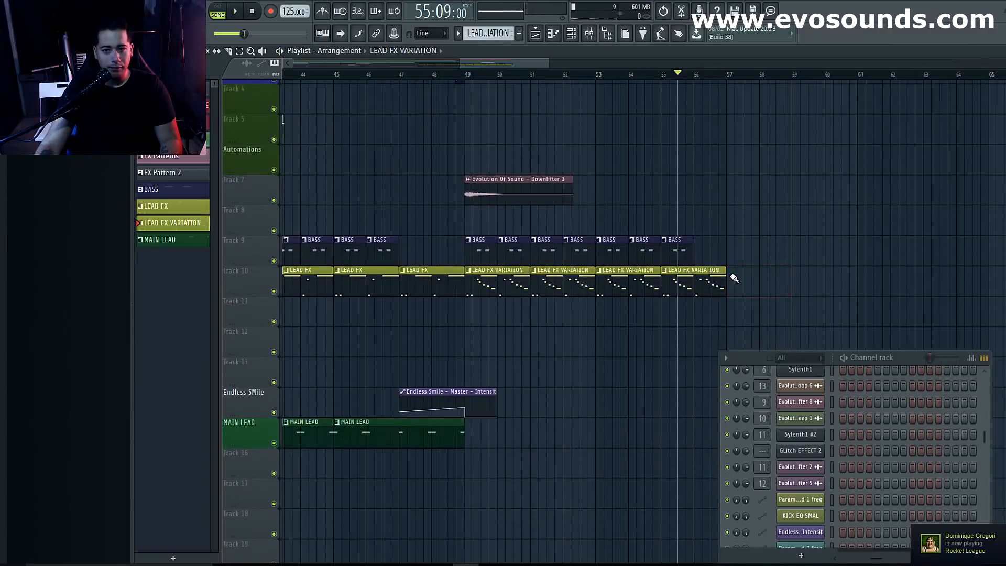
left_click(734, 277)
left_click(421, 421)
scroll(694, 343, "down", 5)
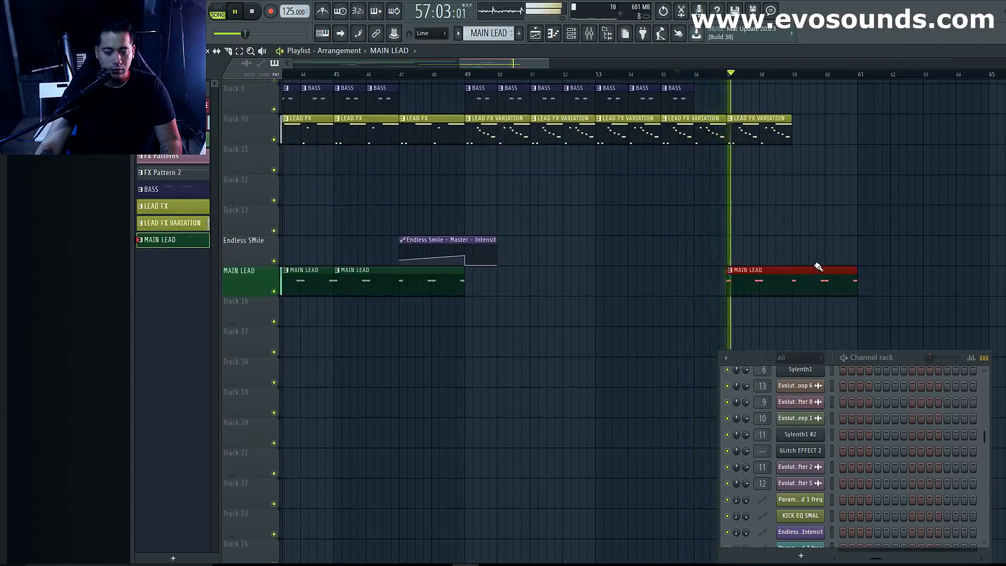
key("space")
Add a two-bar Drop DRUM KICK CHANGE clip at bar 57 on the Drums track and play from bar 55.
scroll(816, 267, "up", 10)
left_click(665, 115)
left_click(639, 114)
left_click(737, 136)
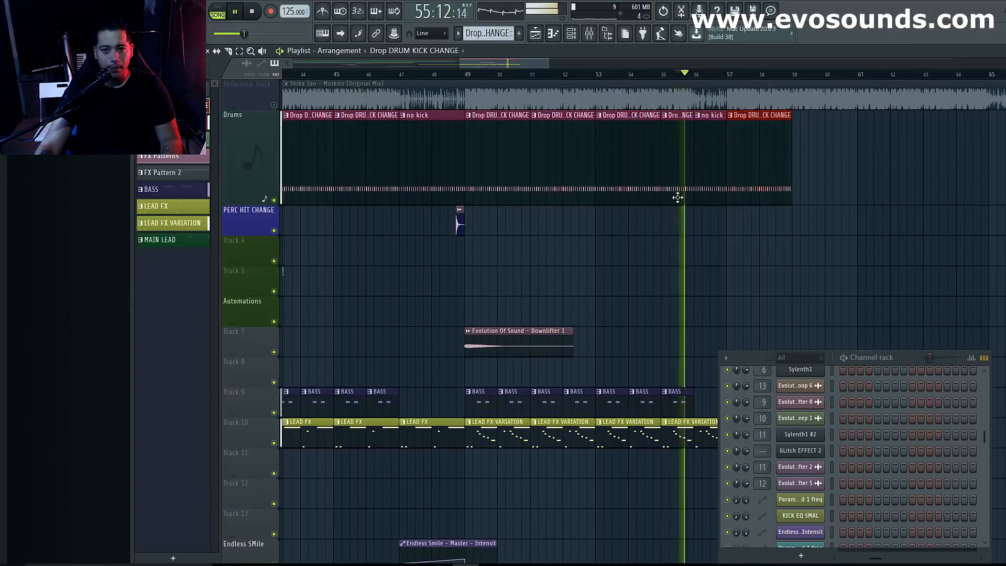
scroll(676, 200, "down", 2)
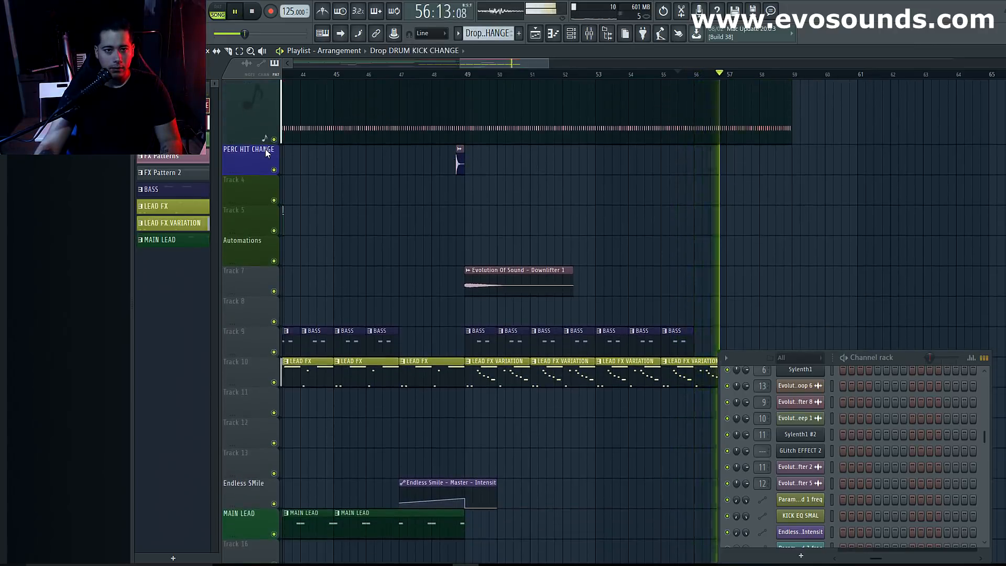
Place the House Percussion 6 sample at the end of bar 56 on the PERC HIT CHANGE track and play from bar 48.
left_click(172, 63)
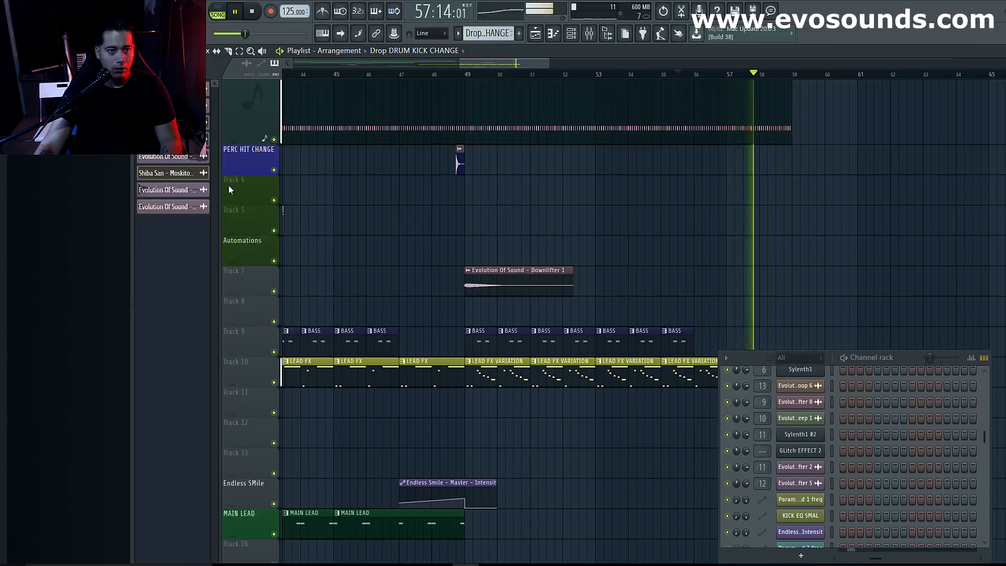
scroll(647, 188, "up", 2)
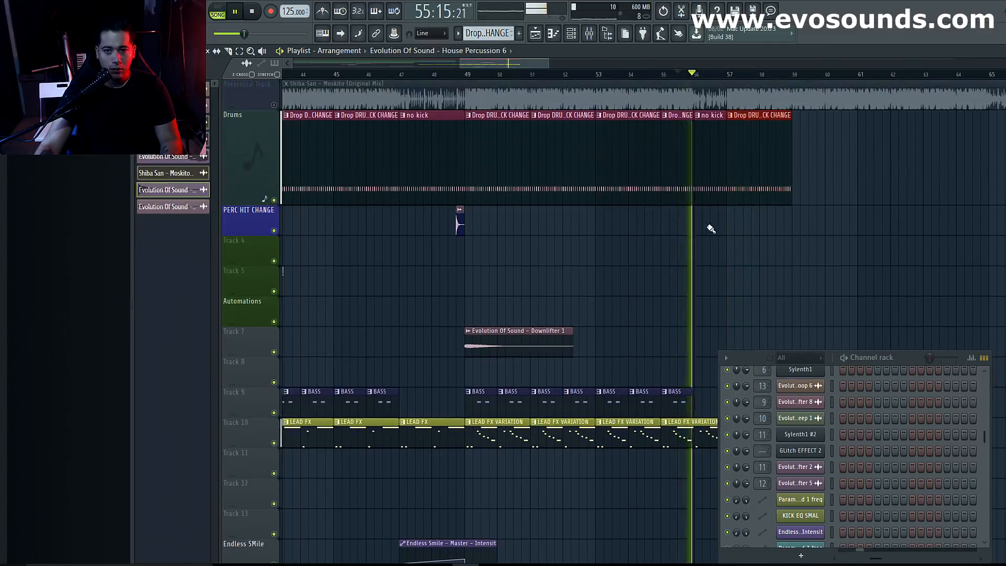
left_click(721, 227)
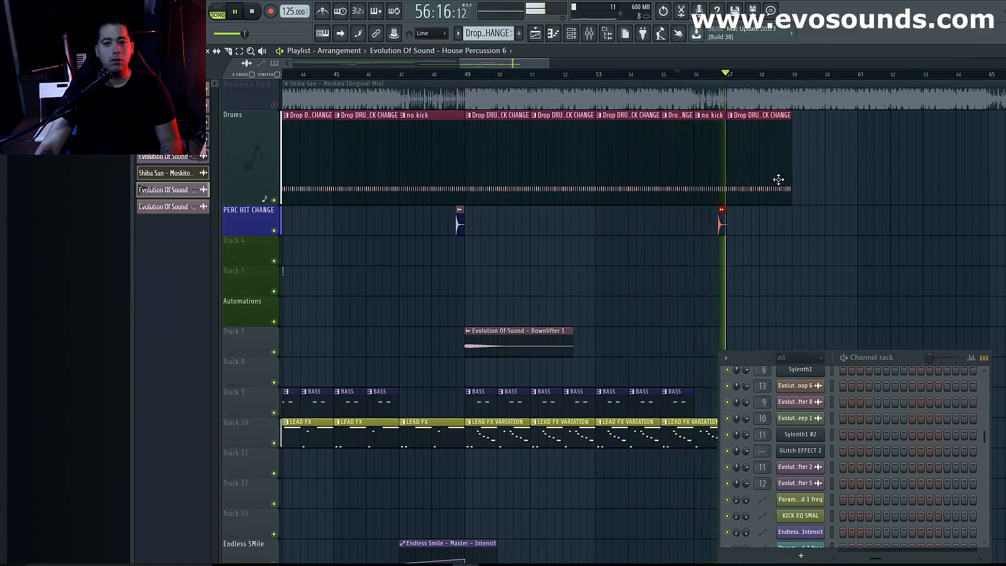
left_click(452, 74)
scroll(663, 247, "down", 5)
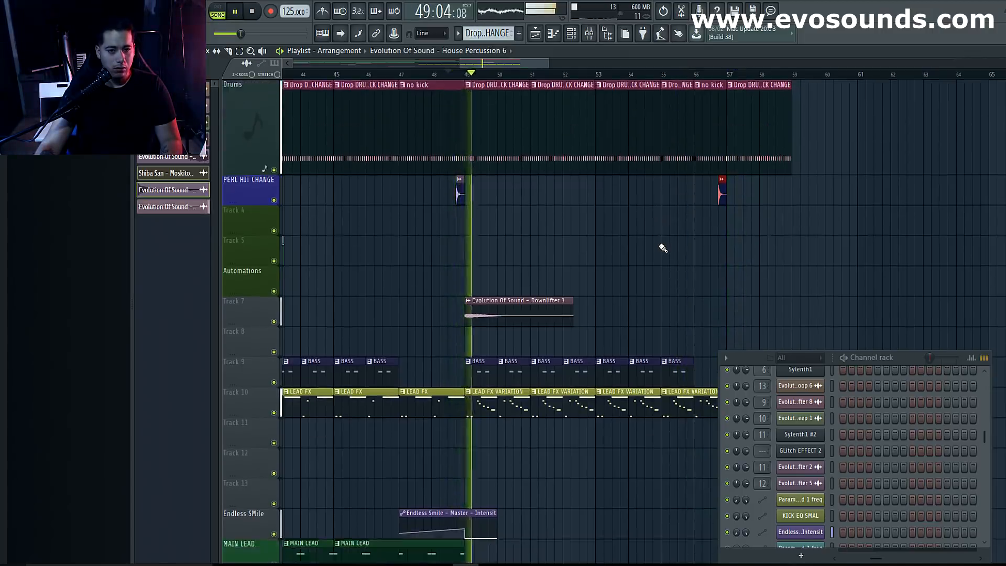
Add one-bar BASS clips on Track 9 at bars 56, 57 and 58.
scroll(659, 243, "up", 5)
scroll(712, 242, "down", 6)
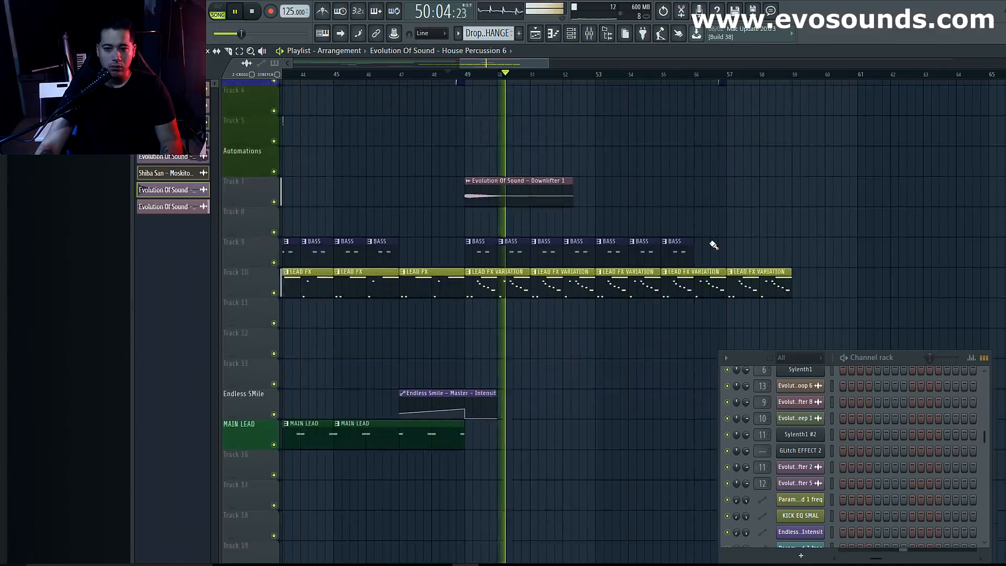
scroll(685, 287, "up", 3)
left_click(679, 282)
left_click(700, 276)
key("space")
key("space")
key("space")
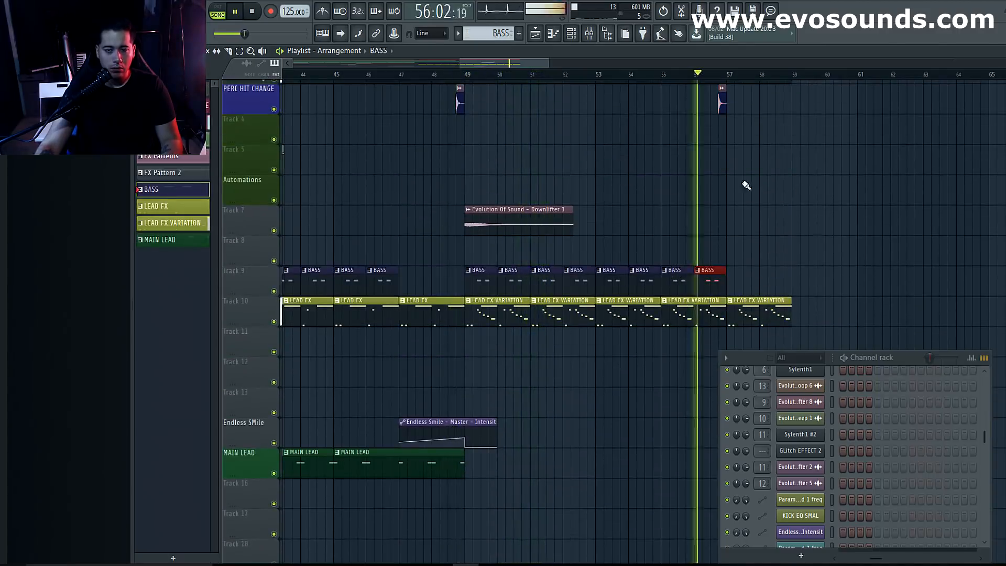
left_click(730, 277)
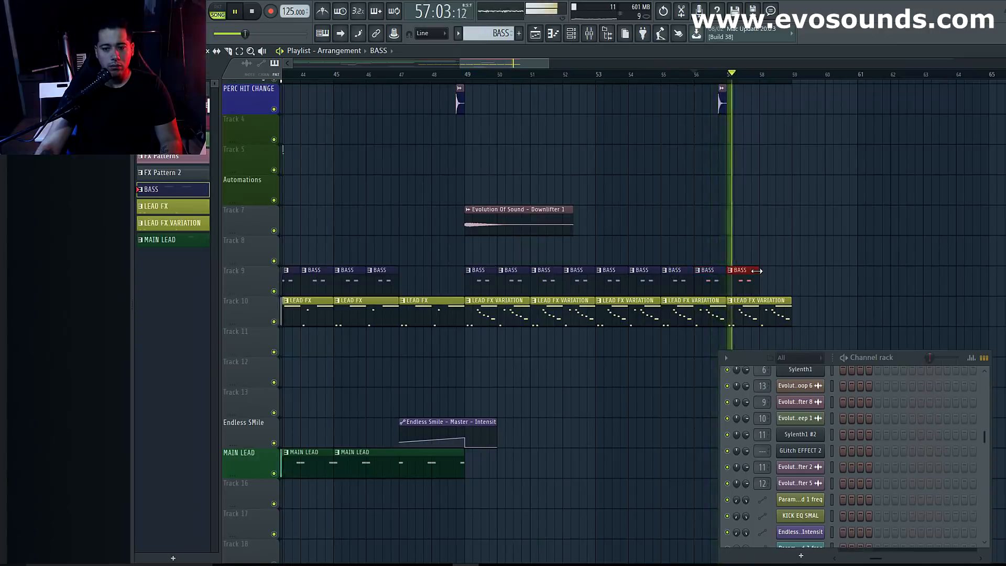
left_click_drag(758, 272, 791, 272)
Continue the Drums track with two-bar Drop DRUM KICK CHANGE clips at bars 59, 61 and 63.
scroll(820, 216, "up", 4)
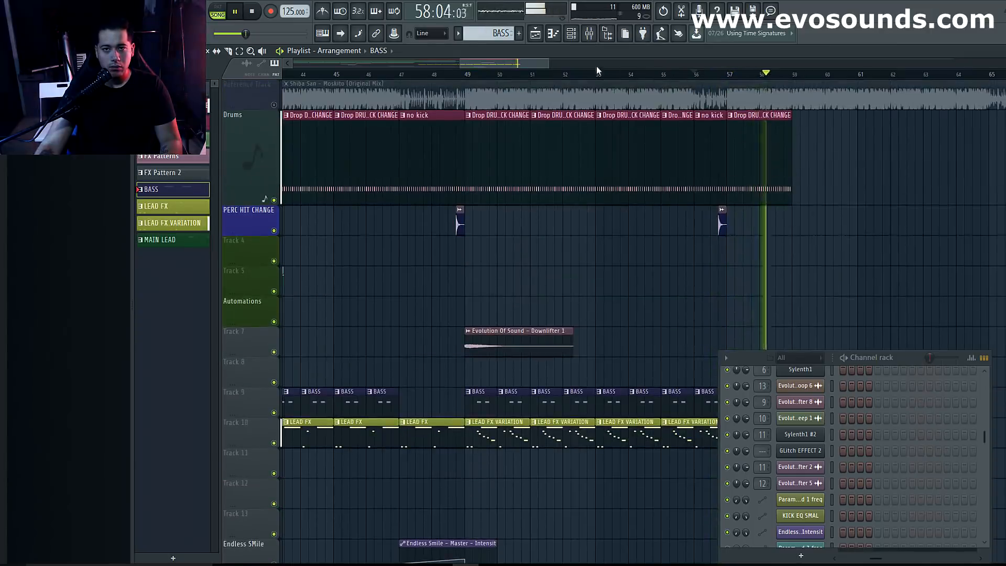
scroll(611, 72, "right", 6)
key("space")
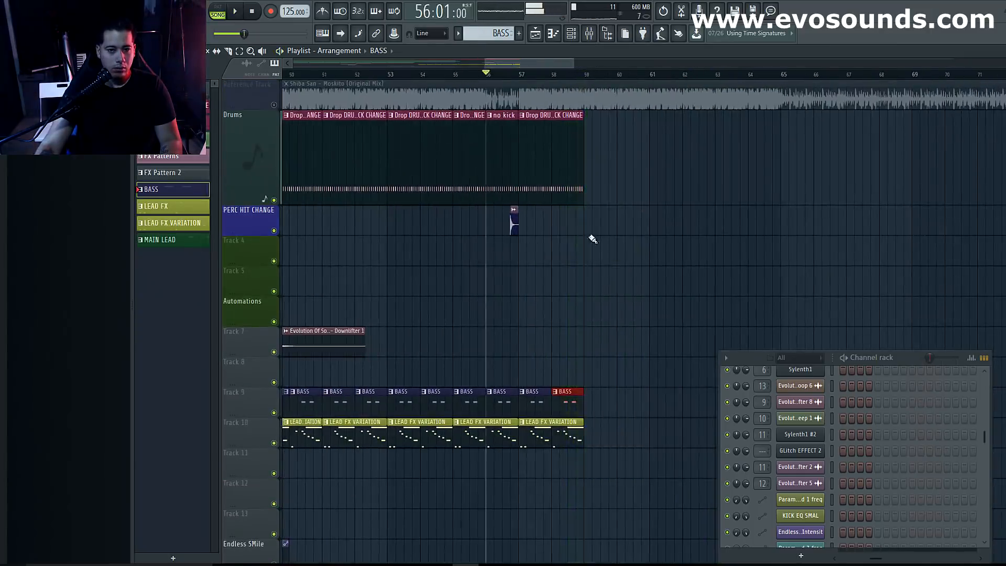
left_click(537, 119)
left_click(591, 130)
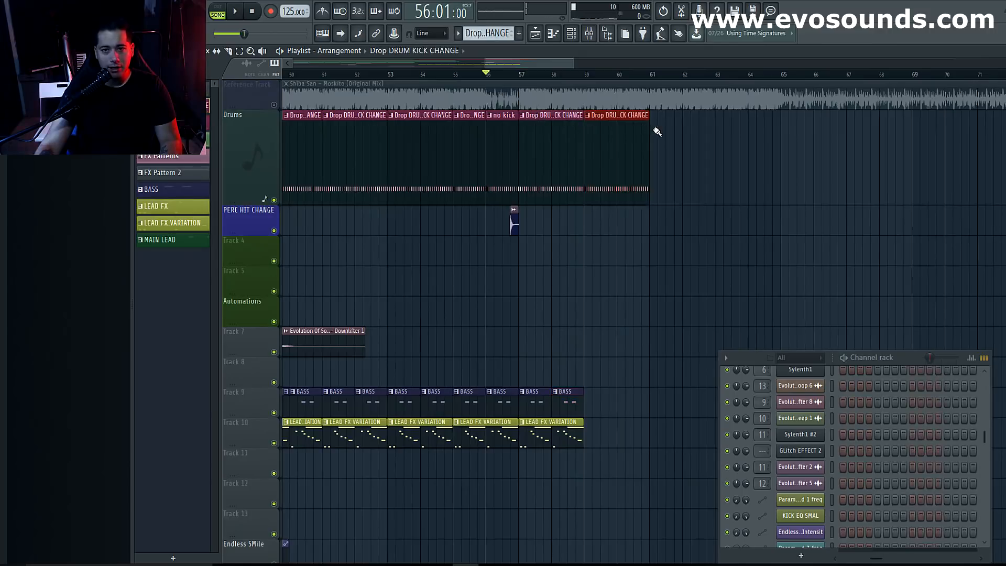
left_click(658, 131)
left_click(721, 125)
Fill Track 9 with one-bar BASS clips from bar 59 through bar 64.
scroll(577, 305, "down", 2)
left_click(584, 336)
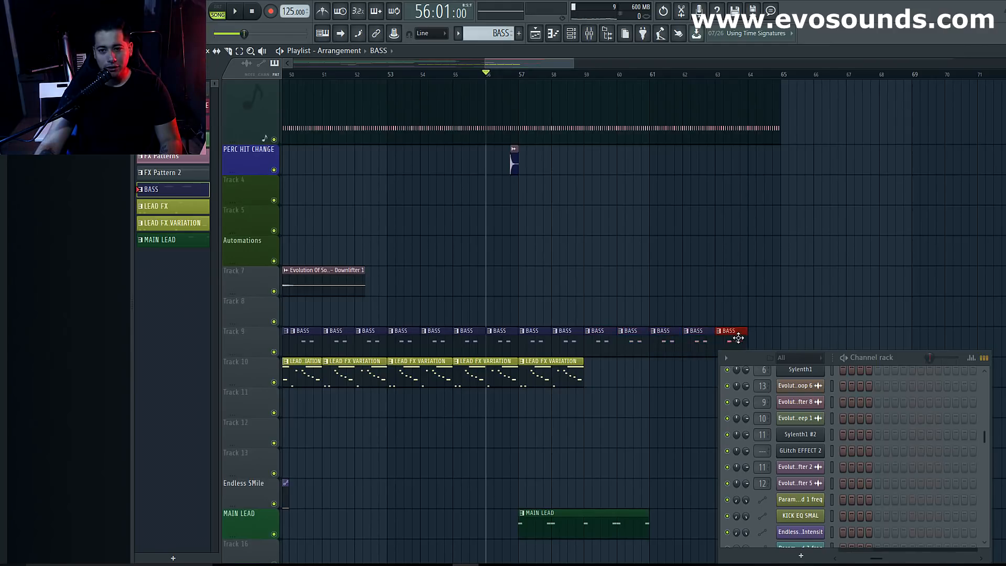
left_click(754, 341)
Place a copy of the Endless Smile intensity automation clip from bar 47 at bar 55 on the Endless SMile track.
scroll(622, 337, "down", 4)
left_click(579, 252)
key("space")
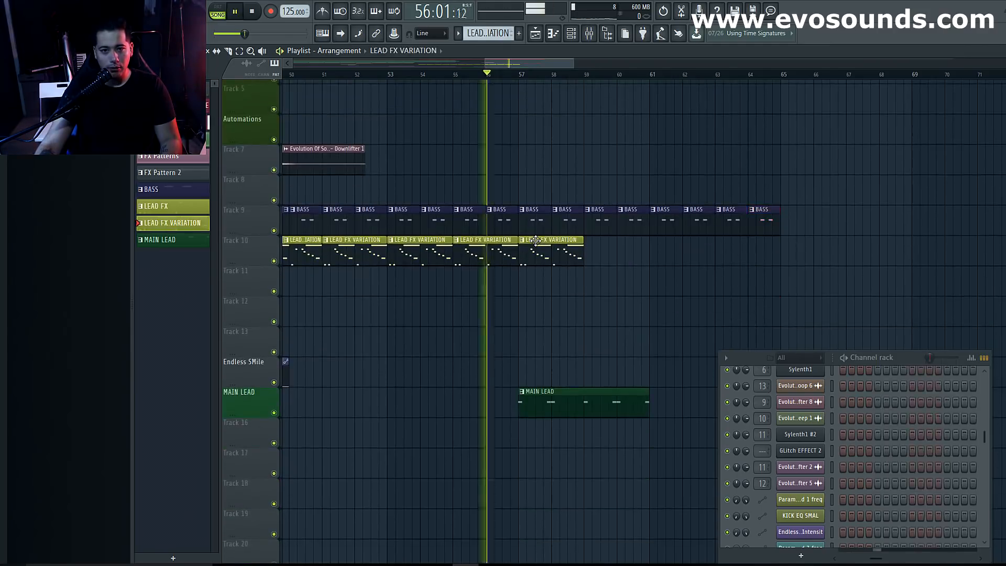
left_click_drag(541, 63, 519, 63)
key("space")
scroll(442, 300, "down", 3)
left_click(440, 296)
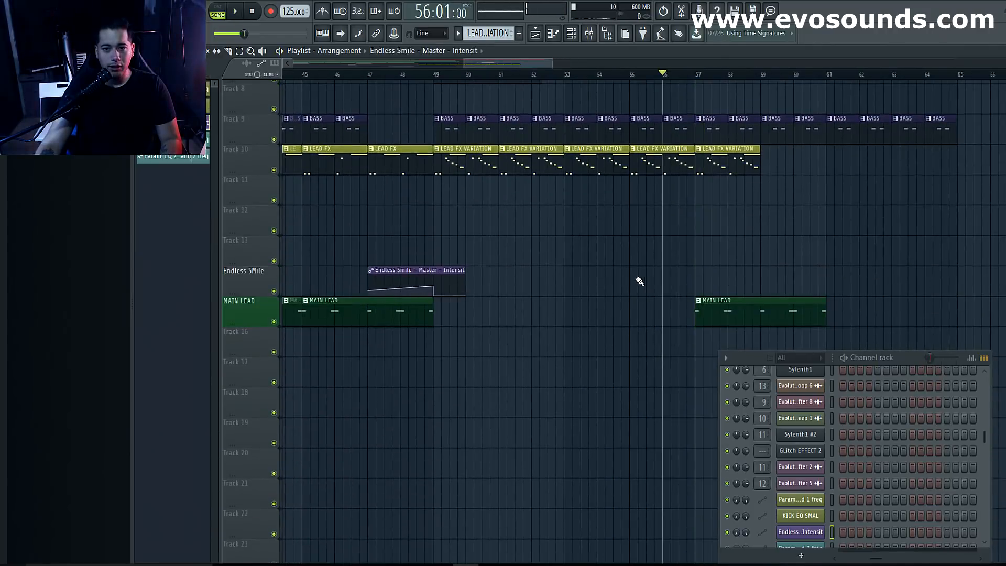
key("space")
left_click_drag(655, 280, 647, 280)
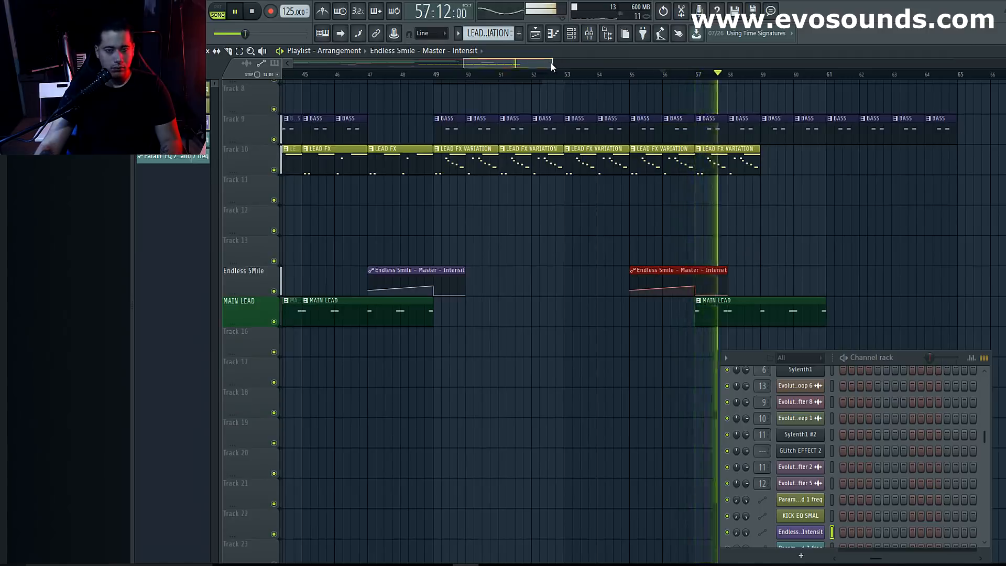
Play from bar 56 and add LEAD FX VARIATION clips on Track 10 at bars 59 and 61.
left_click_drag(548, 64, 573, 65)
scroll(679, 191, "up", 5)
scroll(679, 192, "up", 4)
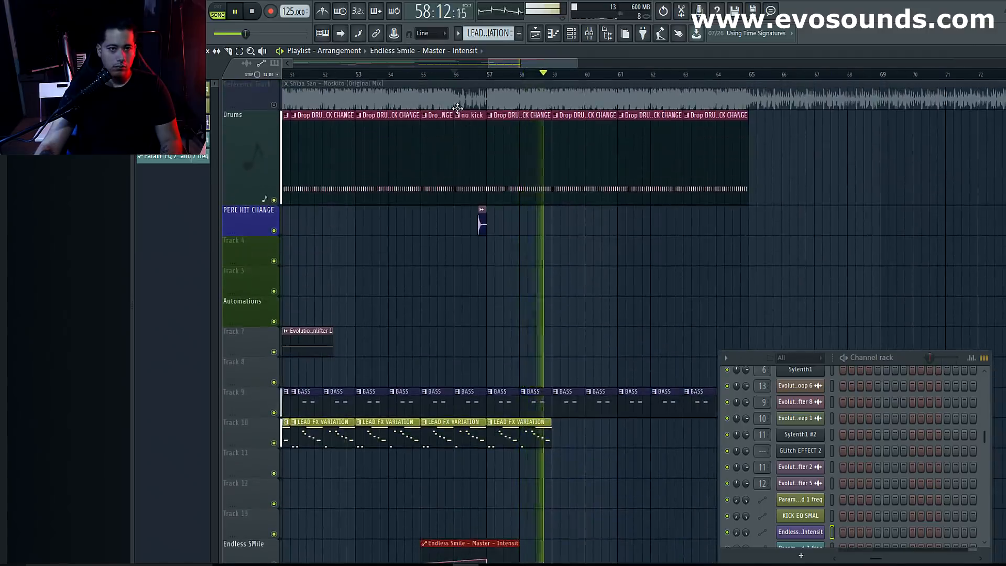
left_click_drag(750, 357, 778, 196)
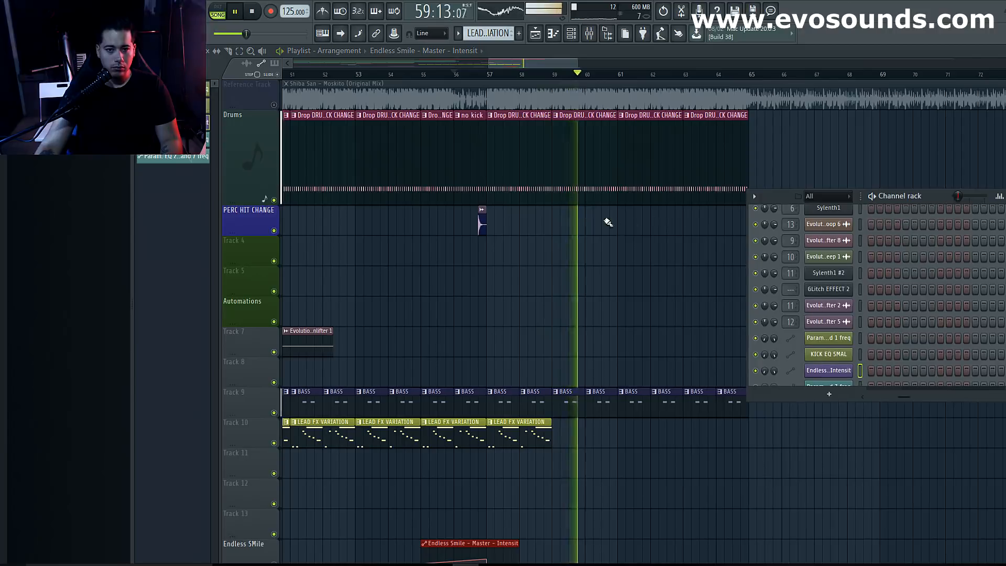
left_click(471, 74)
scroll(558, 247, "down", 7)
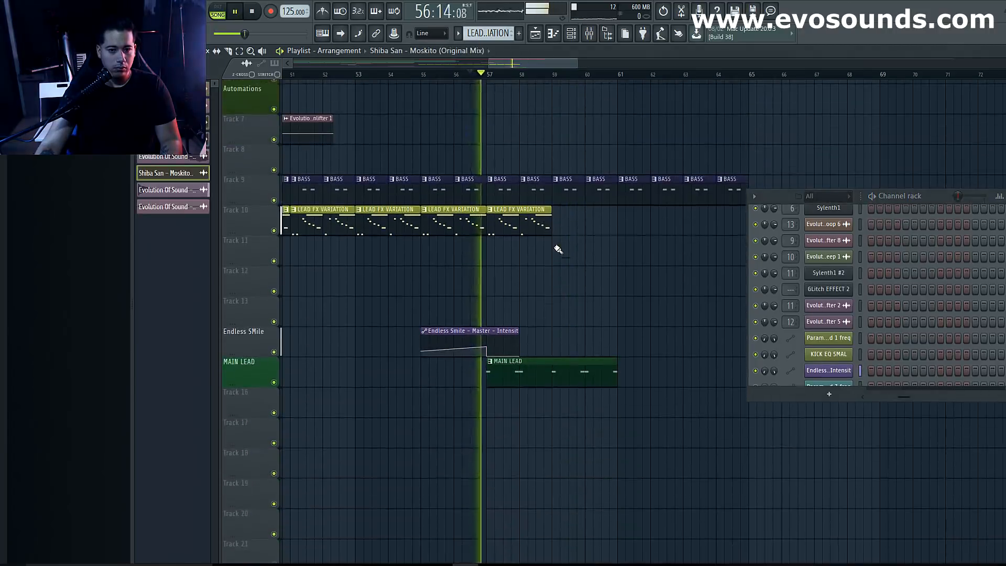
left_click(534, 215)
left_click(559, 217)
left_click(625, 219)
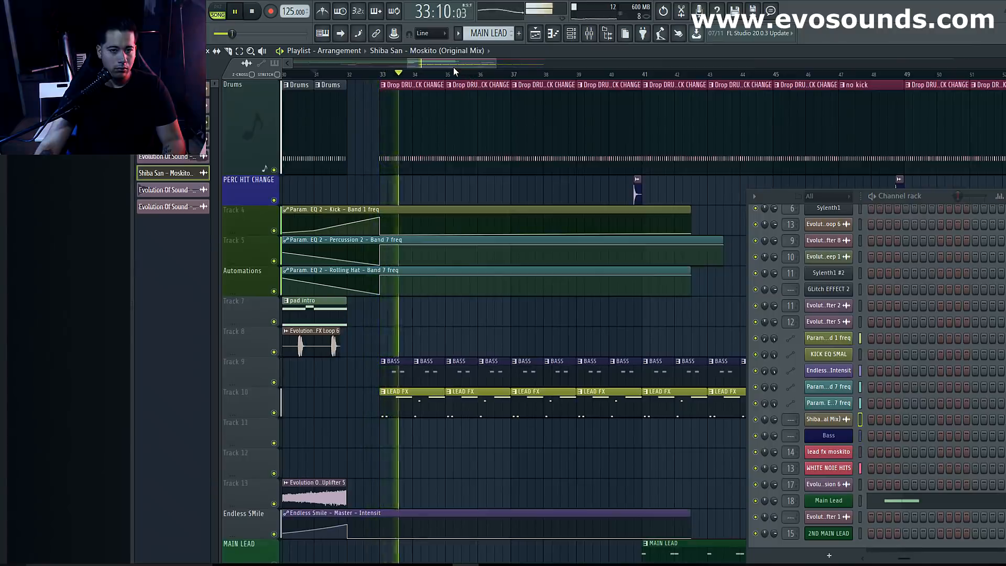
Go through the open plugin and piano roll windows and bring up the mixer with the Bass track selected.
key("Tab")
key("Tab")
key("Tab")
key("Tab")
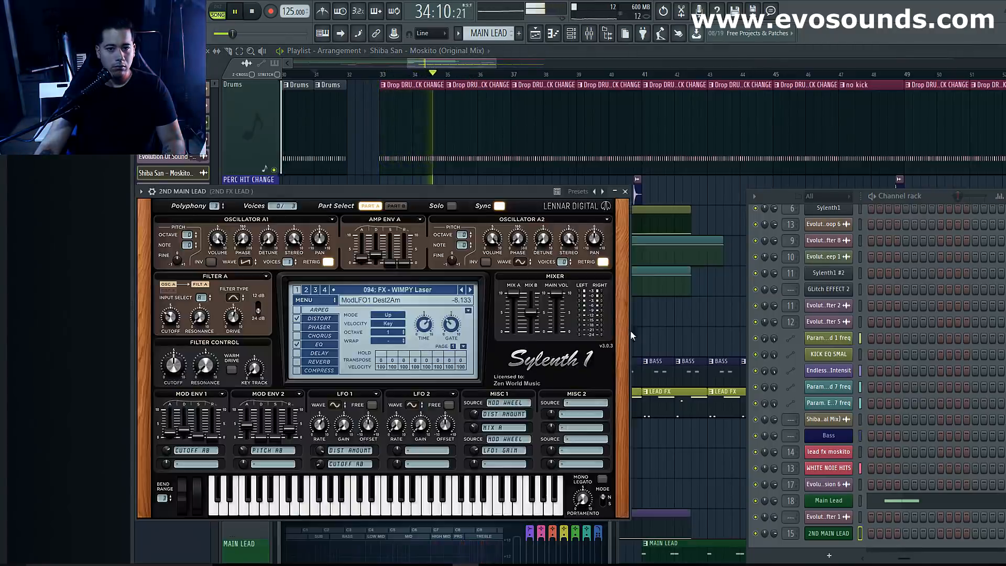
key("Tab")
key("Tab")
key("Tab")
key("Tab")
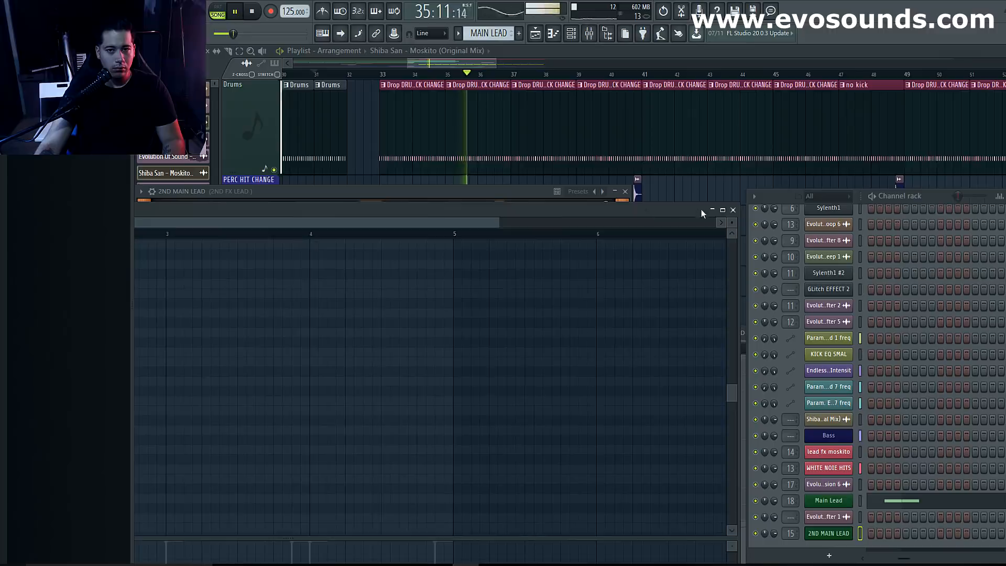
key("Tab")
key("Tab")
key("Tab")
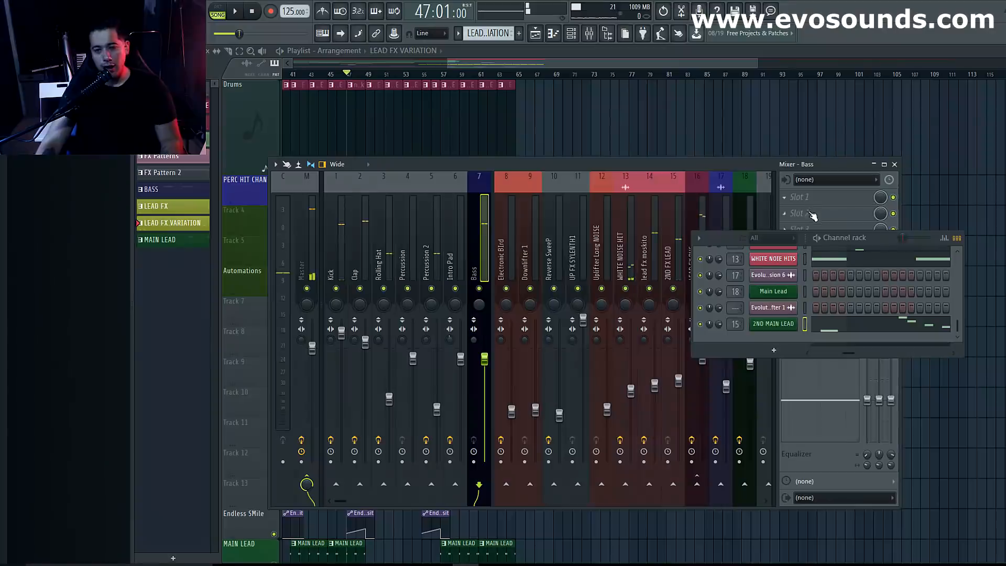
Load LFOTool in the Bass track's first effect slot, raise its curve's upper bend point and play the drop from bar 47.
left_click(784, 198)
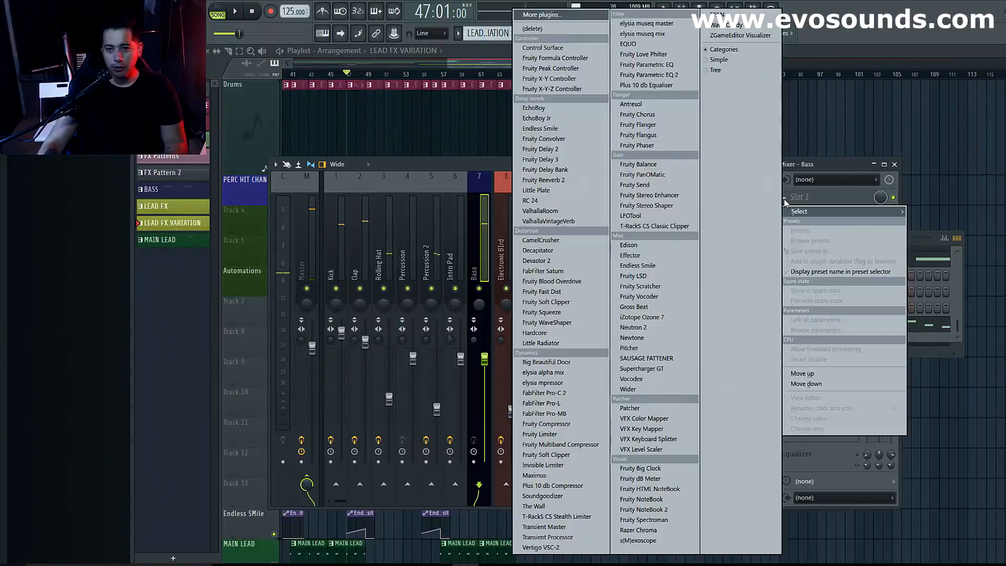
left_click(671, 219)
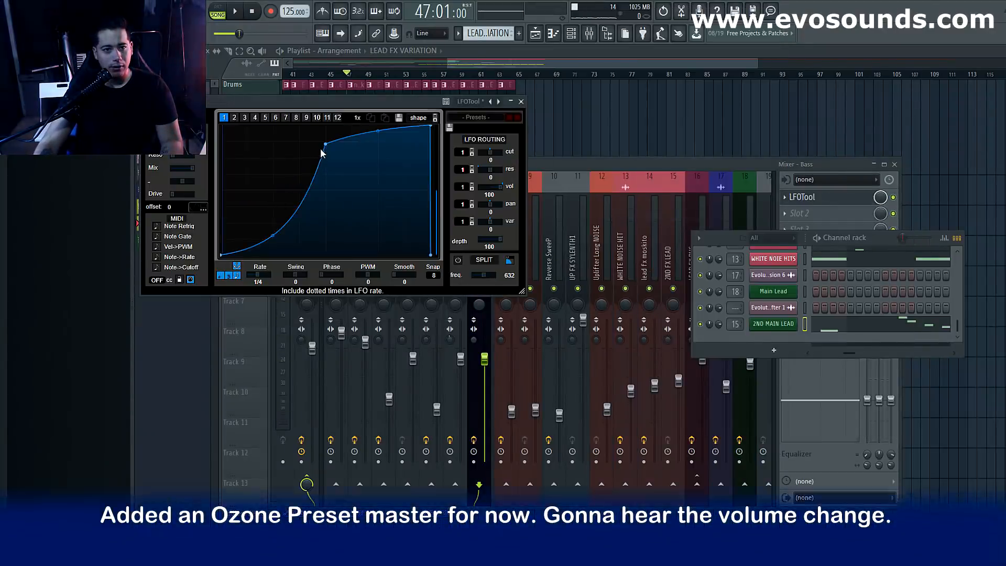
left_click_drag(321, 155, 319, 120)
left_click(521, 102)
key("space")
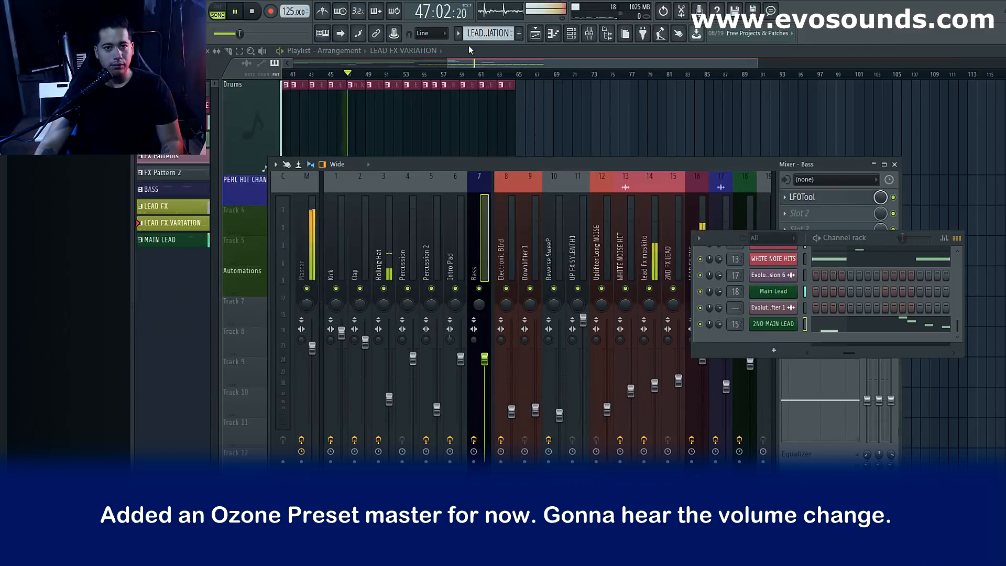
left_click_drag(731, 242, 855, 448)
Load FabFilter Pro-C 2 in the Bass track's second effect slot and stop playback.
left_click(790, 215)
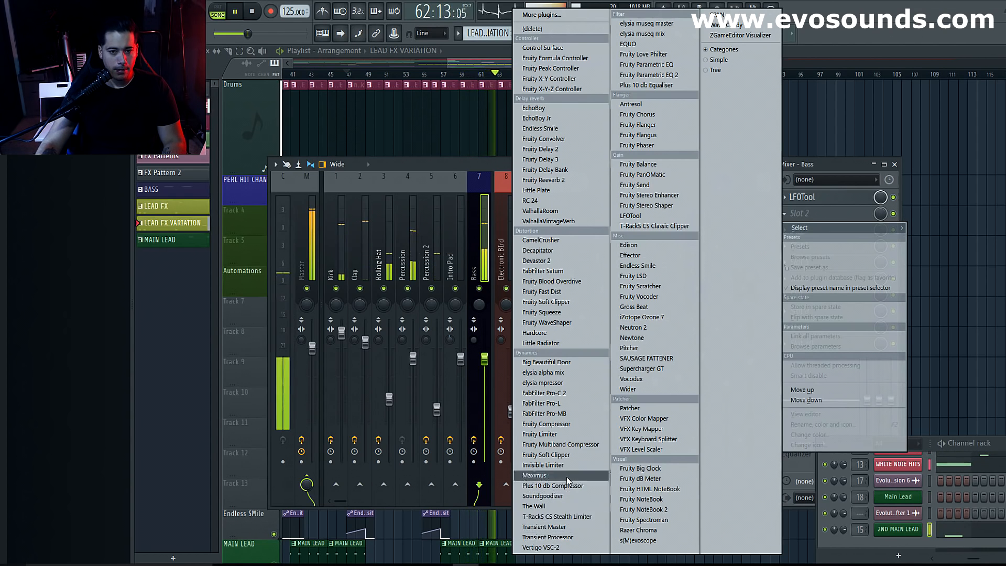
left_click(544, 393)
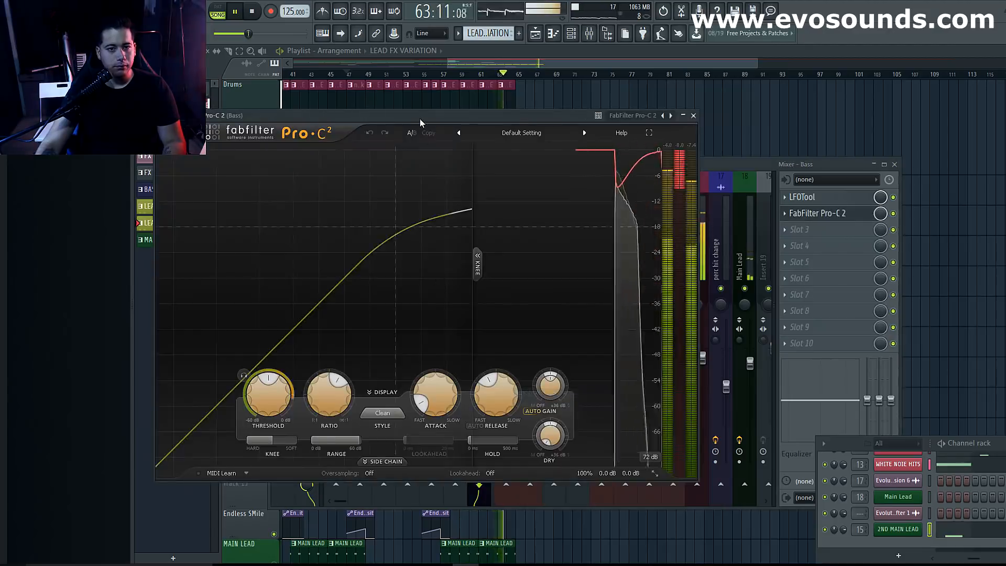
left_click_drag(420, 119, 420, 104)
key("space")
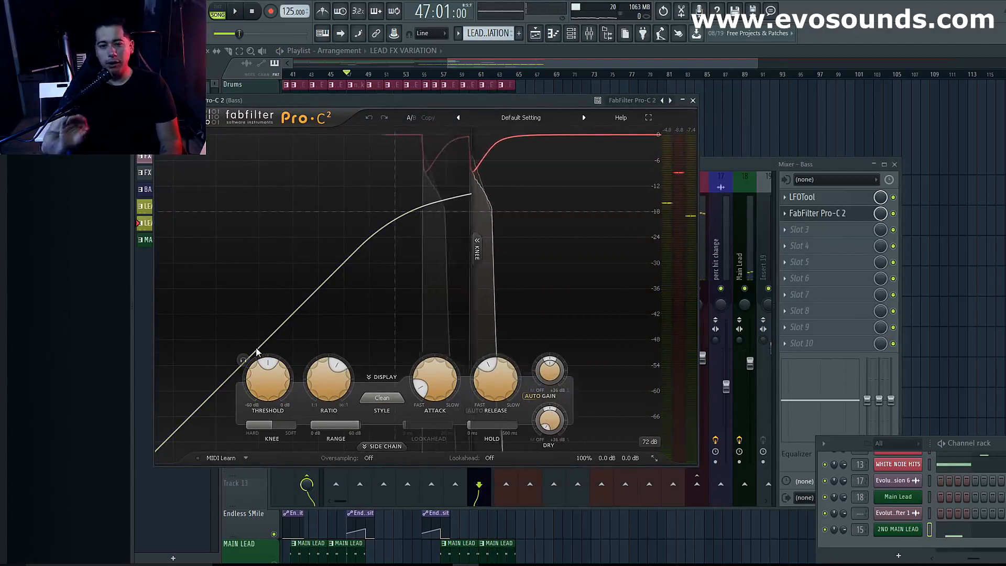
Slow down the Bass compressor's attack and shorten its release while the drop plays.
mouse_move(316, 375)
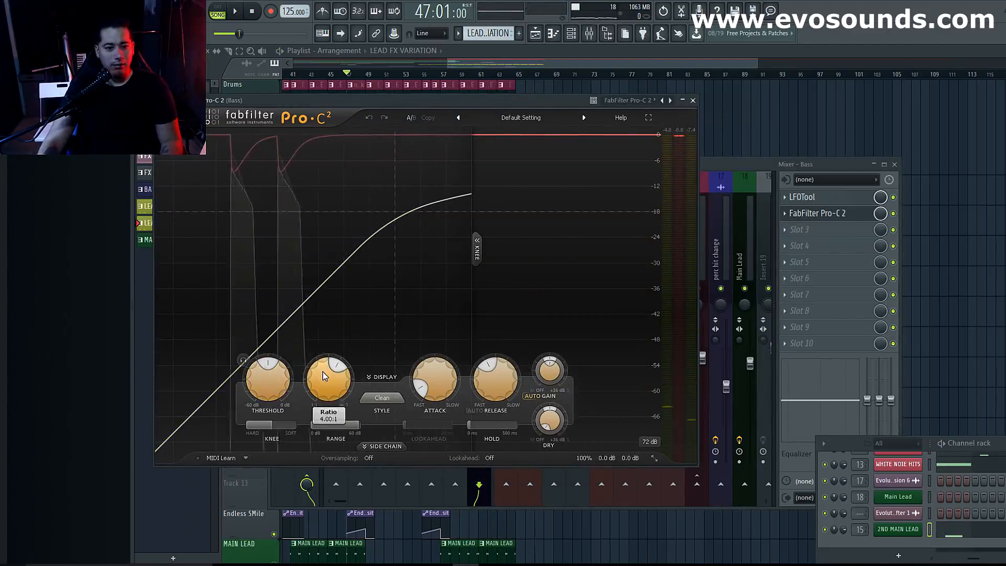
left_click_drag(451, 378, 442, 357)
left_click_drag(453, 310, 458, 270)
key("space")
left_click_drag(494, 374, 493, 377)
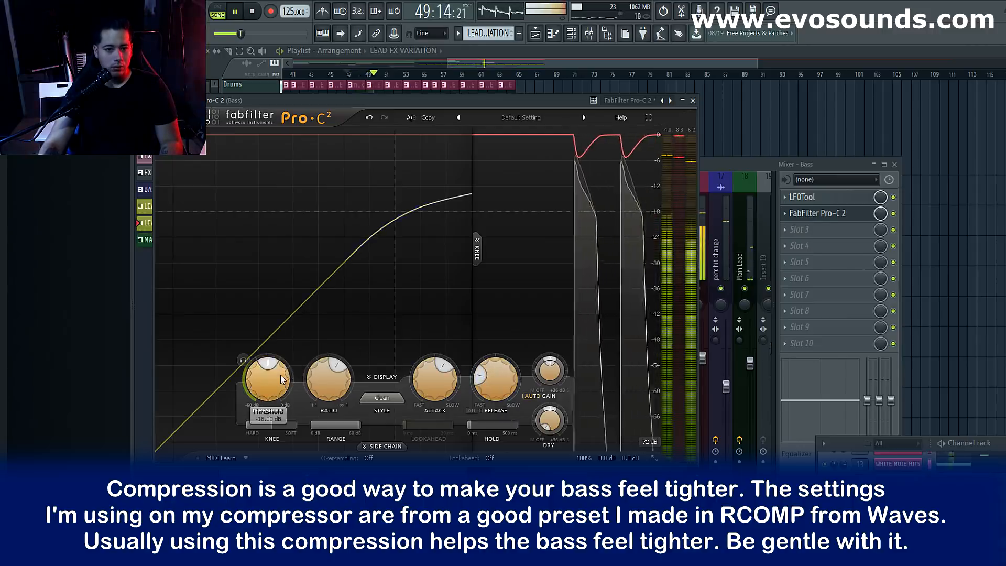
Raise the Bass compressor's threshold to about -12 dB and stop playback.
left_click_drag(283, 373, 291, 351)
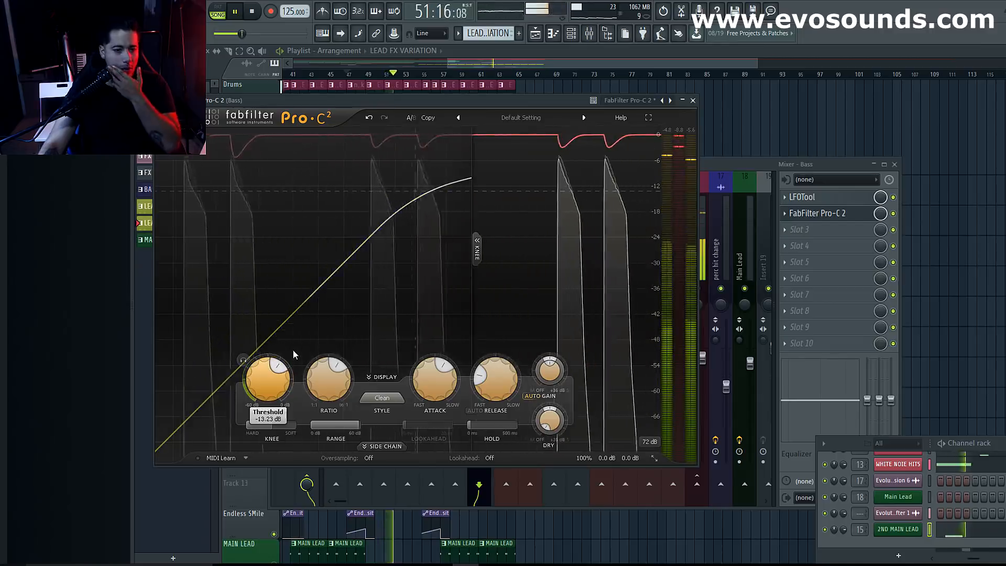
left_click_drag(270, 383, 292, 379)
key("space")
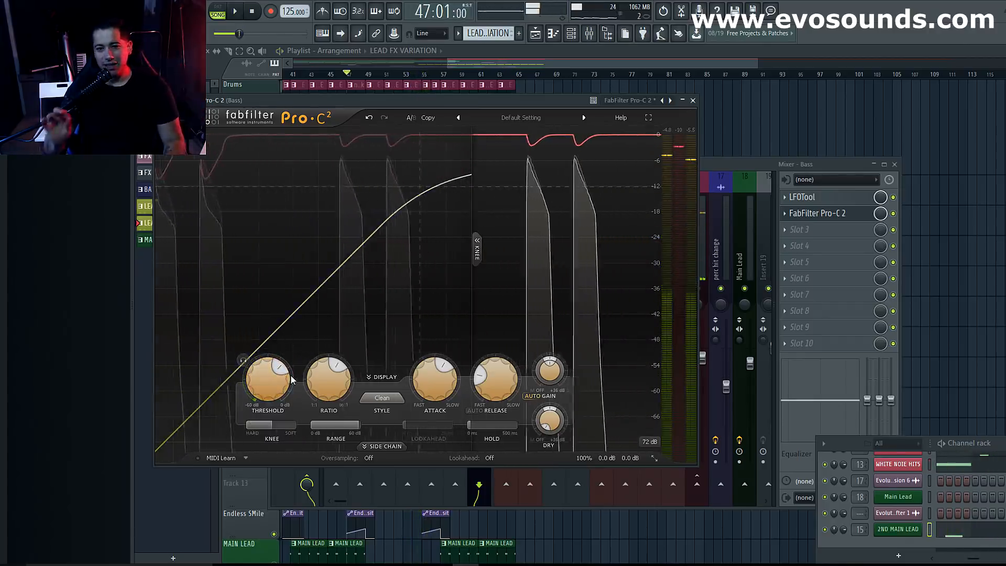
Move the mixer aside, reopen the Bass track's FabFilter Pro-C 2 and listen to the compressed bass from bar 47.
left_click(693, 100)
left_click_drag(607, 161, 659, 164)
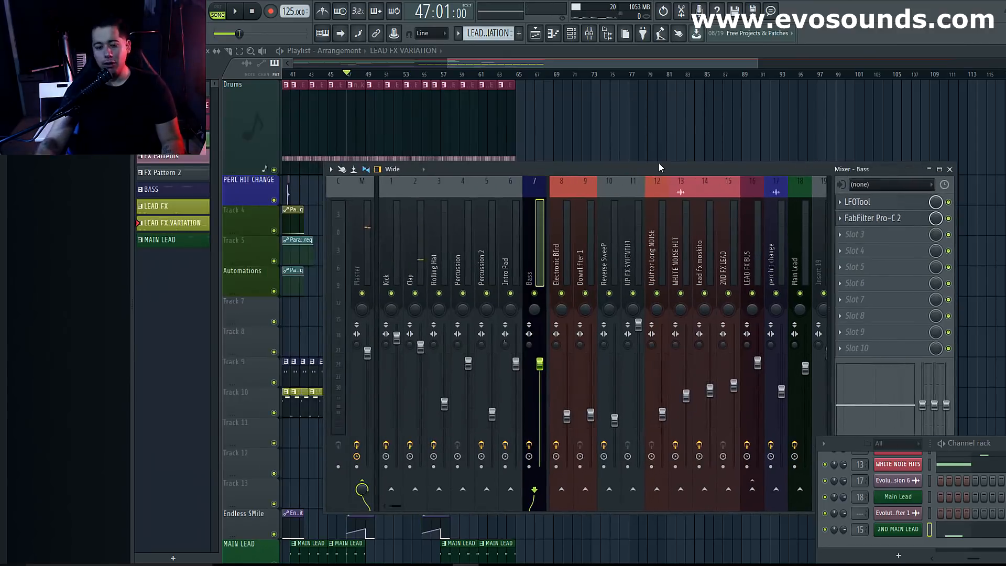
left_click(868, 223)
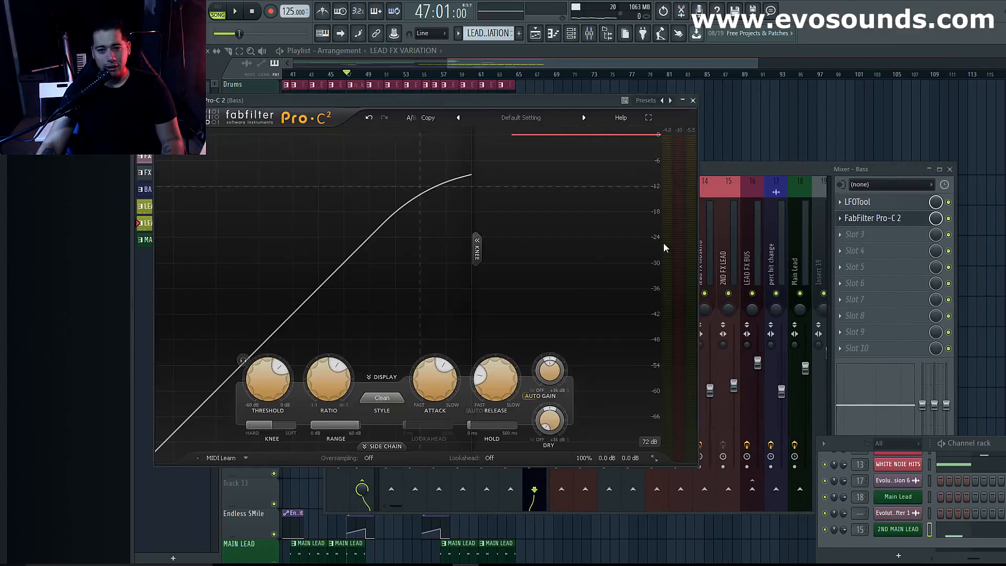
key("space")
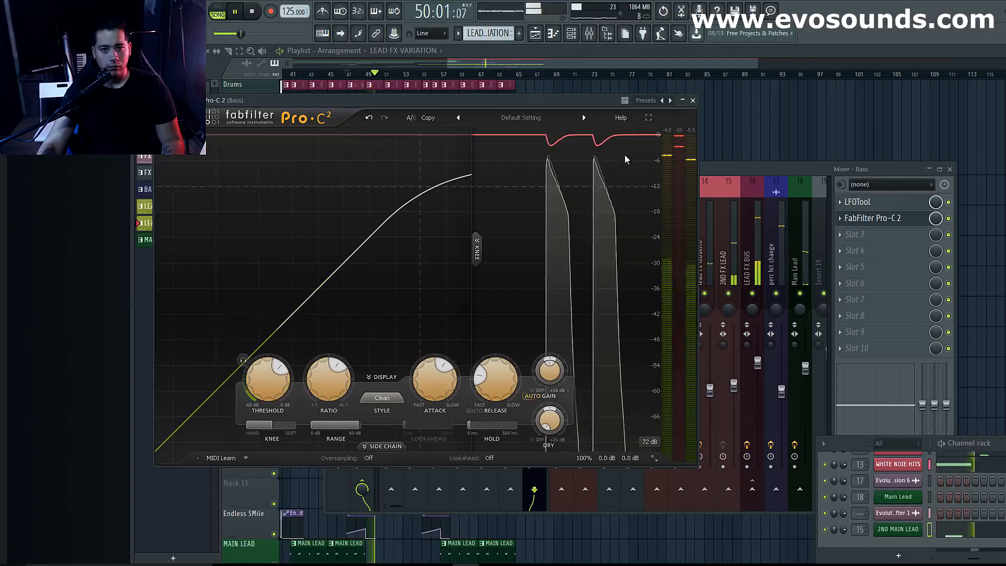
key("space")
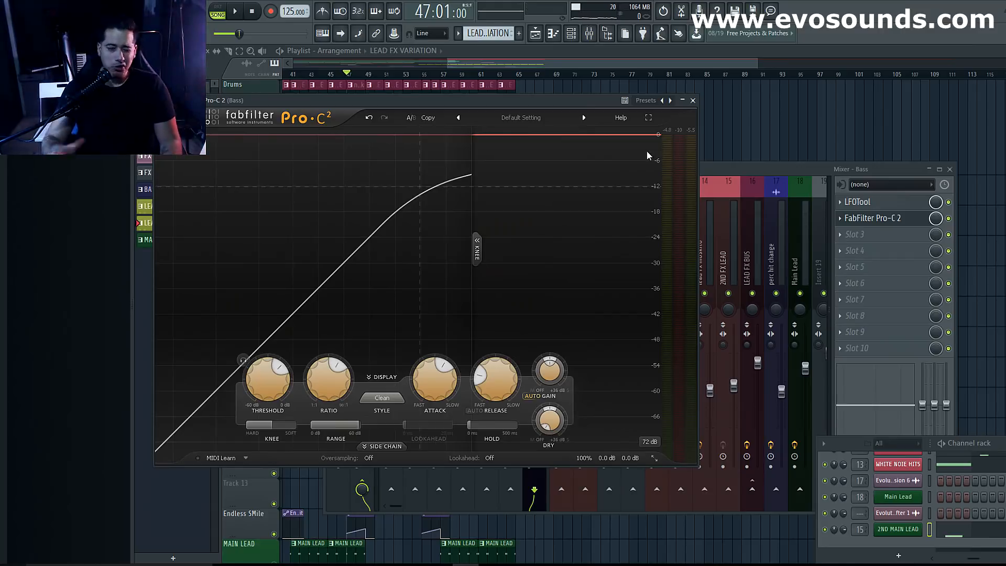
Close the compressor, load Decapitator in the Bass track's third effect slot and set its saturation style to E.
left_click(693, 100)
left_click_drag(594, 172, 568, 160)
left_click(811, 223)
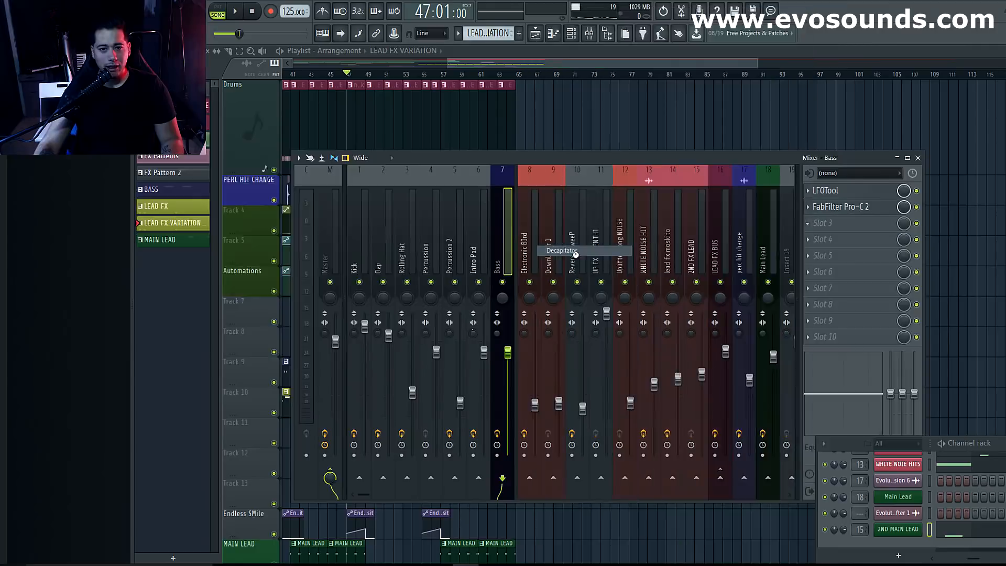
left_click(610, 251)
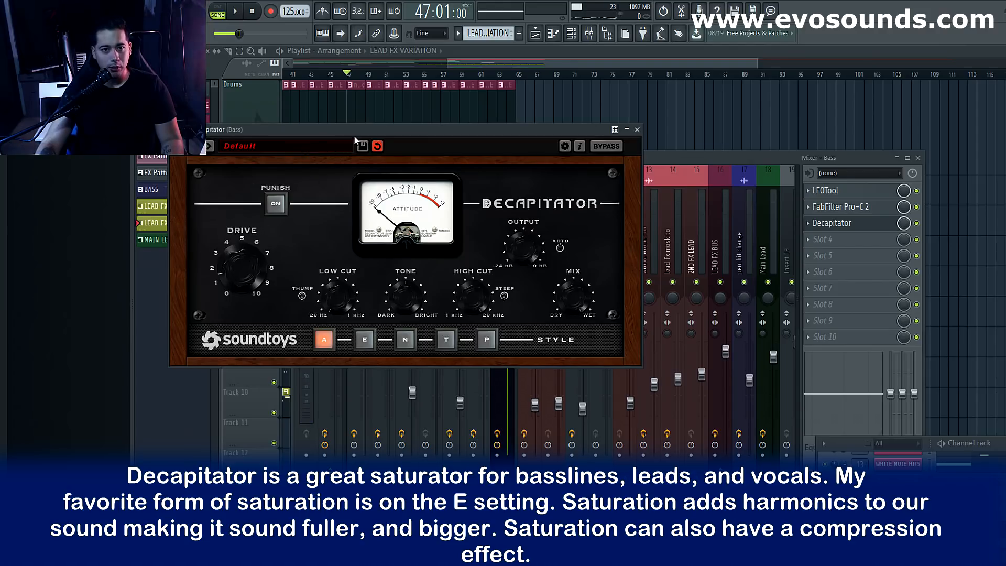
left_click_drag(355, 136, 405, 179)
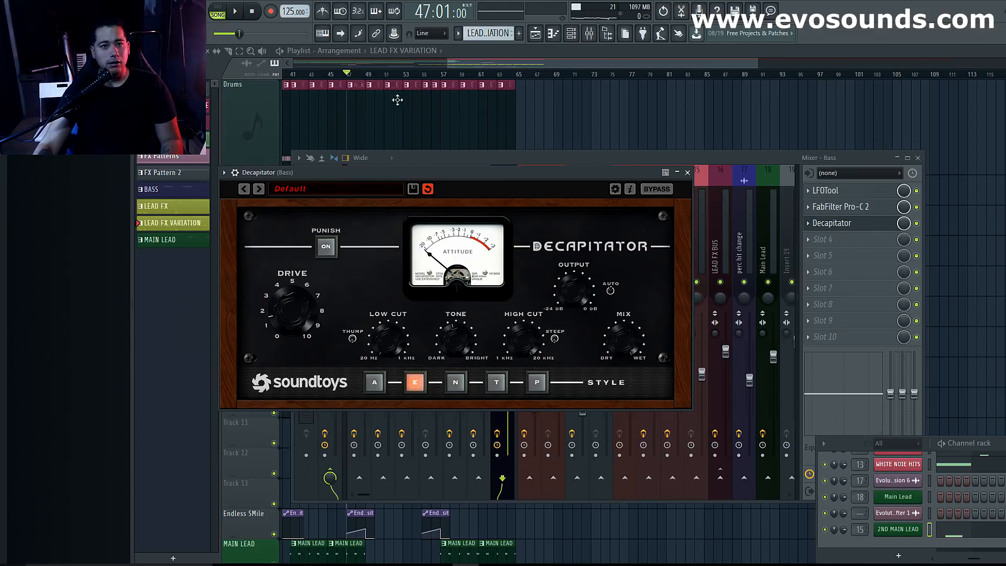
Play the drop from bar 47 and reopen the Bass track's Decapitator to hear the saturated bass.
left_click(349, 78)
key("space")
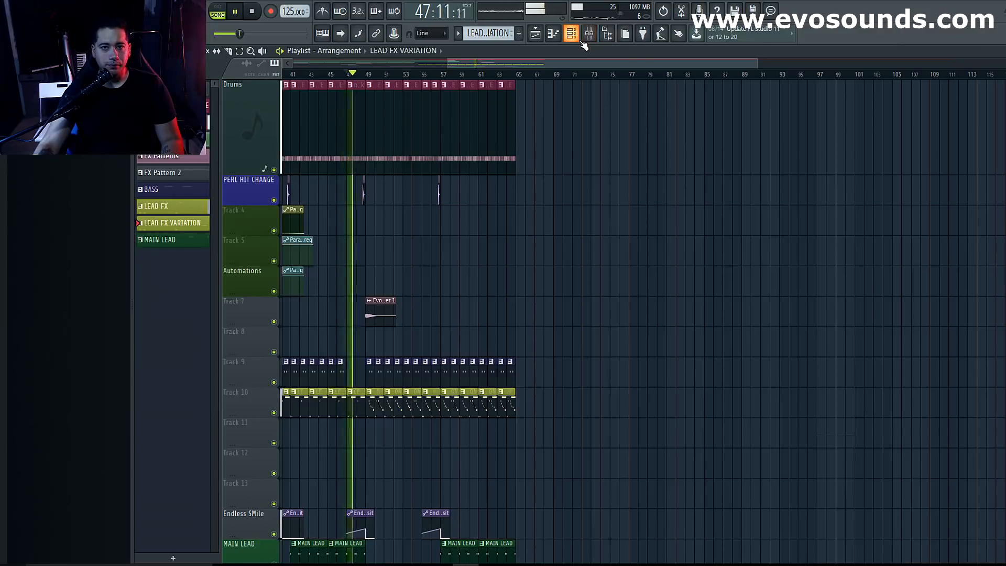
left_click(589, 34)
left_click(891, 223)
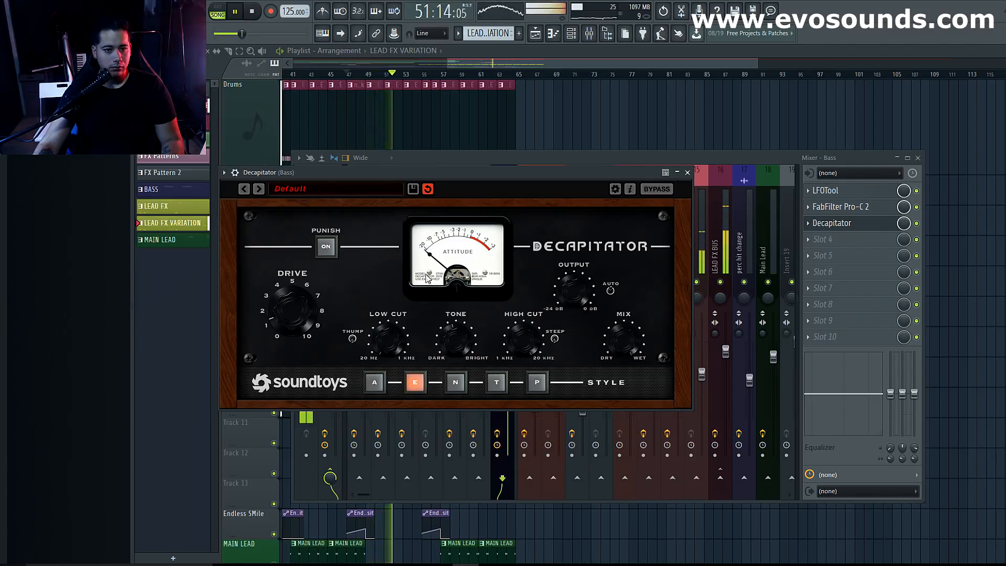
left_click(687, 172)
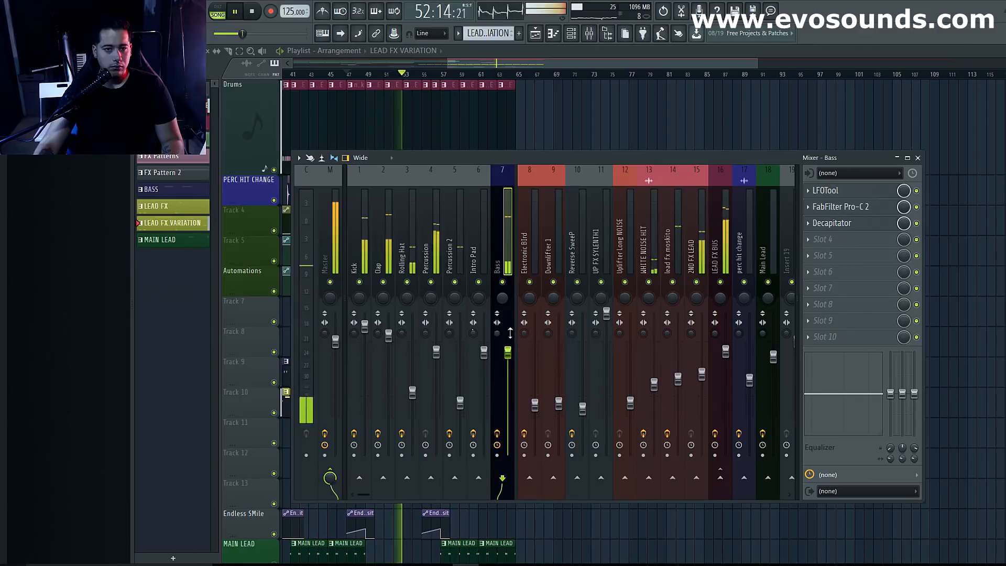
Open SPAN on the Master track, arrange it beside the mixer and play the drop to examine its spectrum.
left_click(337, 298)
key("space")
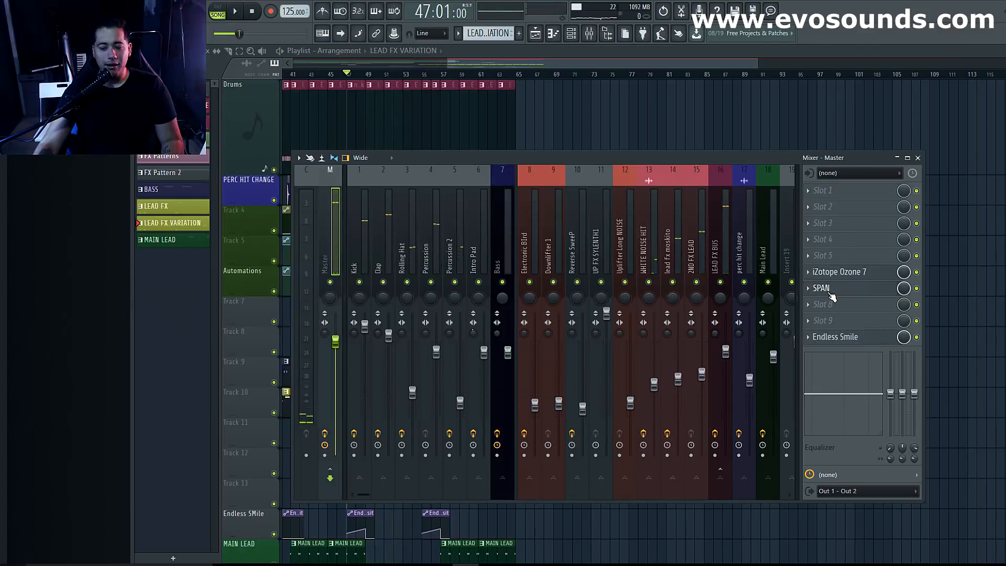
left_click(829, 292)
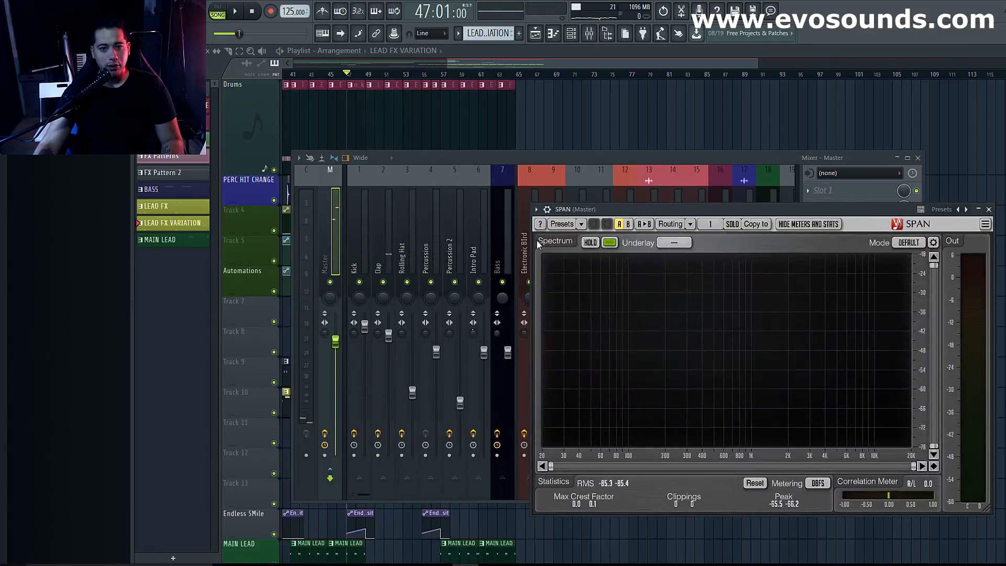
left_click(504, 234)
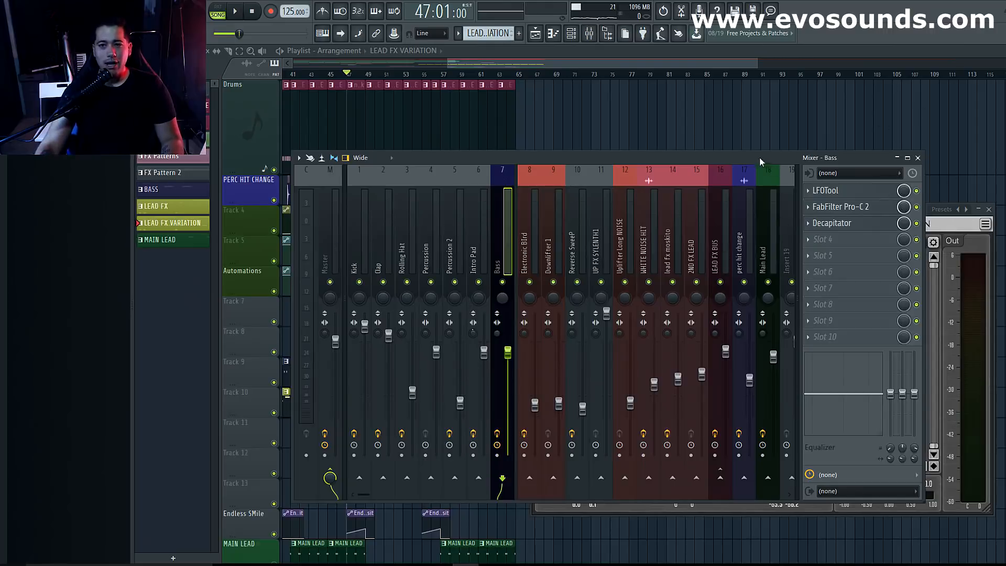
left_click_drag(760, 156, 569, 164)
left_click_drag(761, 210, 689, 209)
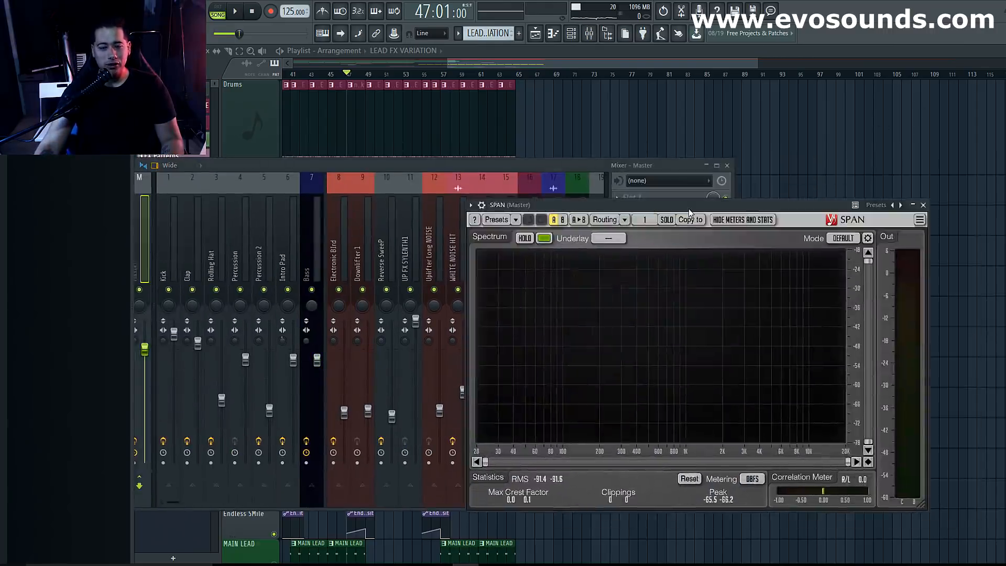
key("space")
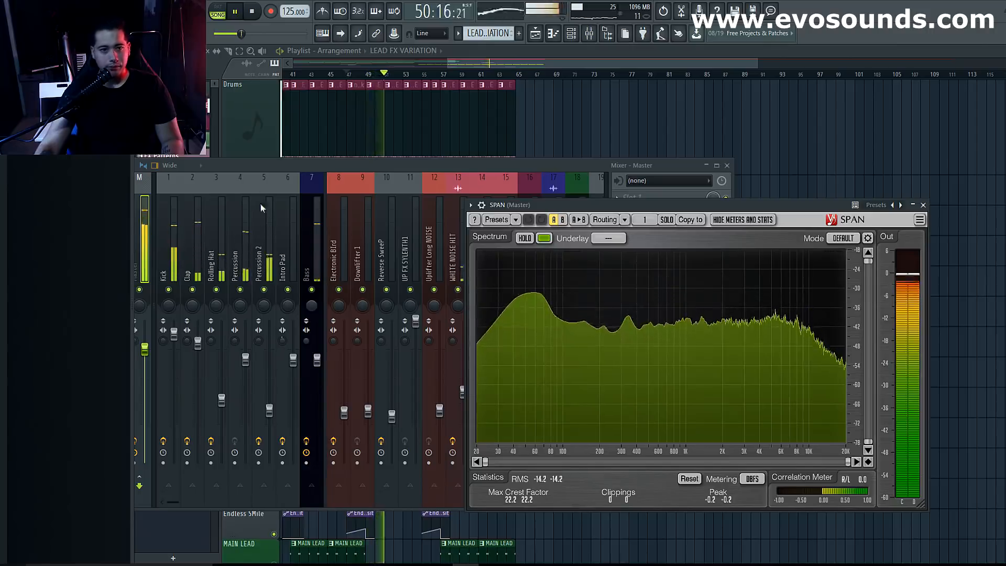
Raise the Bass track's volume slightly while checking the spectrum in SPAN, select the LEAD FX BUS and stop playback.
left_click(284, 168)
left_click(332, 367)
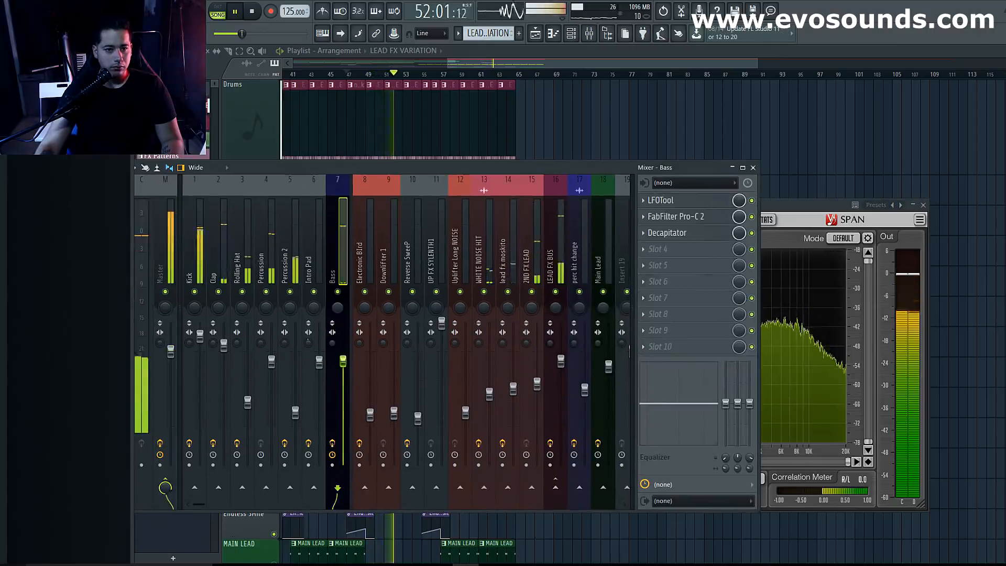
left_click(788, 206)
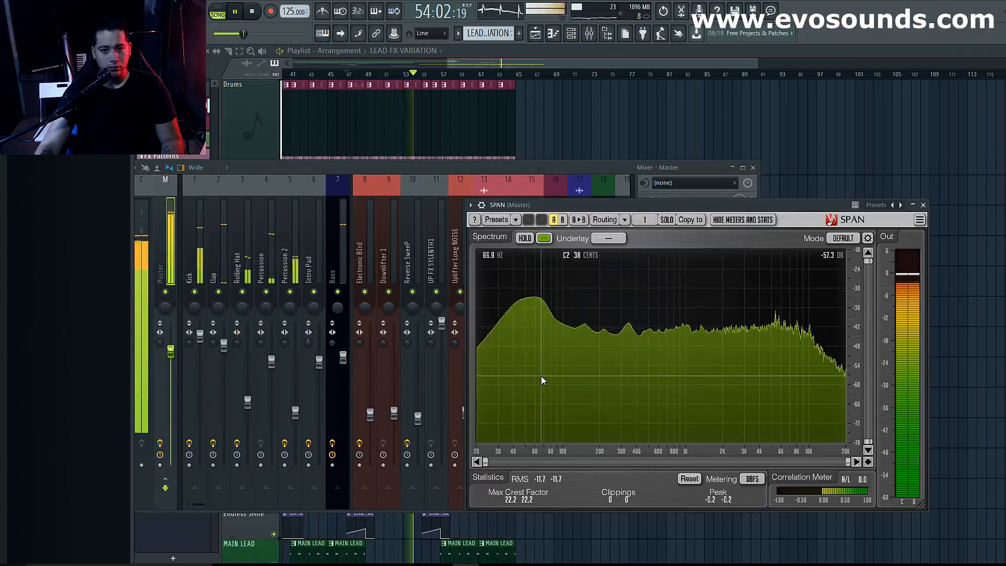
left_click(450, 164)
left_click(556, 254)
key("space")
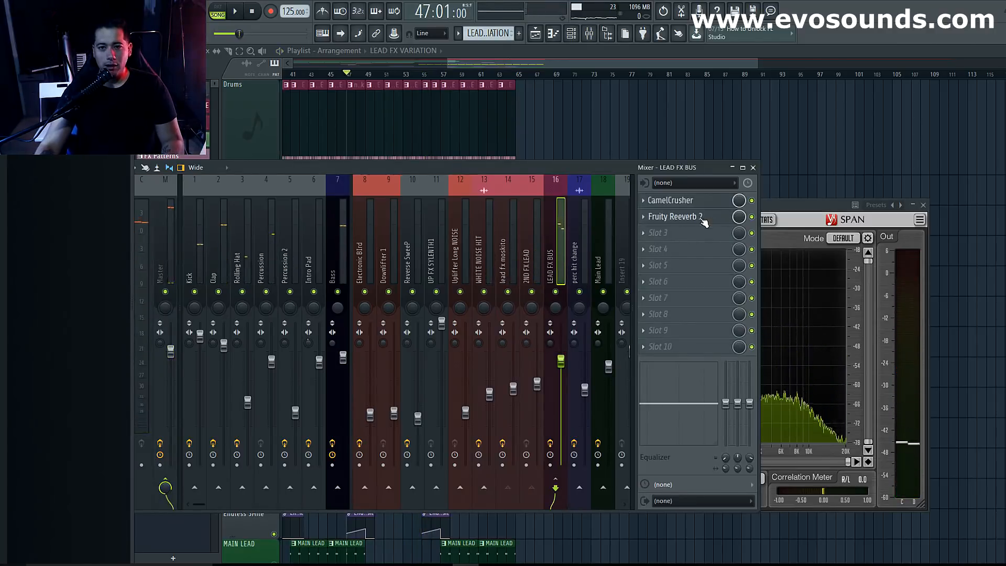
left_click(645, 218)
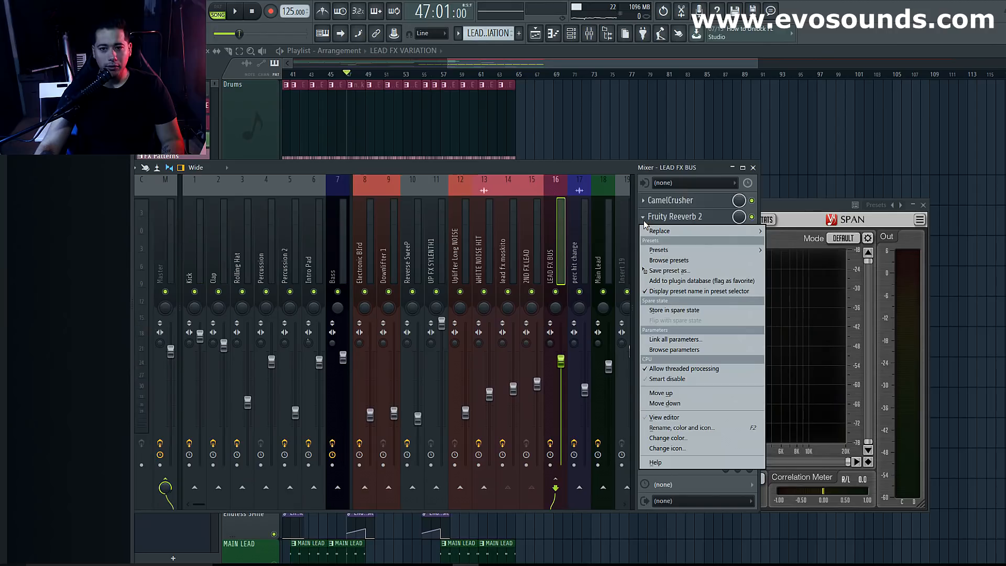
left_click(674, 394)
left_click(648, 203)
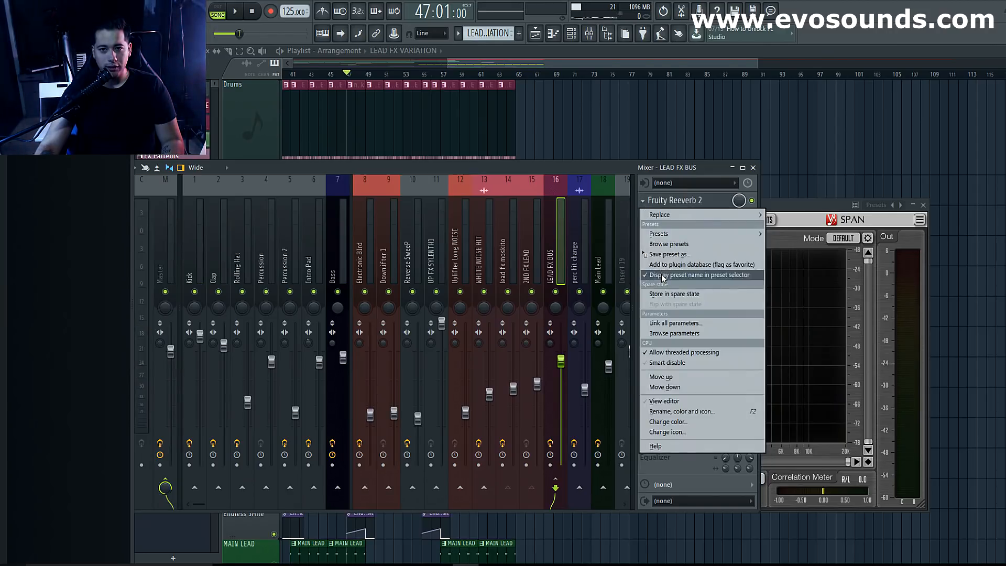
left_click(678, 389)
Move Fruity Reeverb 2 down to the third effect slot of the LEAD FX BUS.
left_click(644, 217)
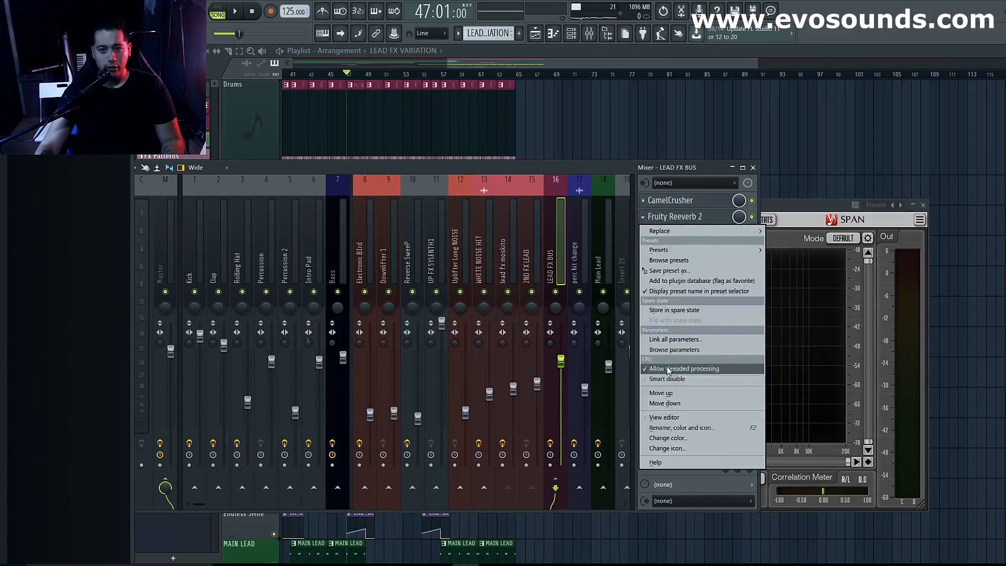
left_click(677, 404)
Load Fruity Delay 3 in the LEAD FX BUS's second effect slot and lower its wet level during playback.
left_click(644, 218)
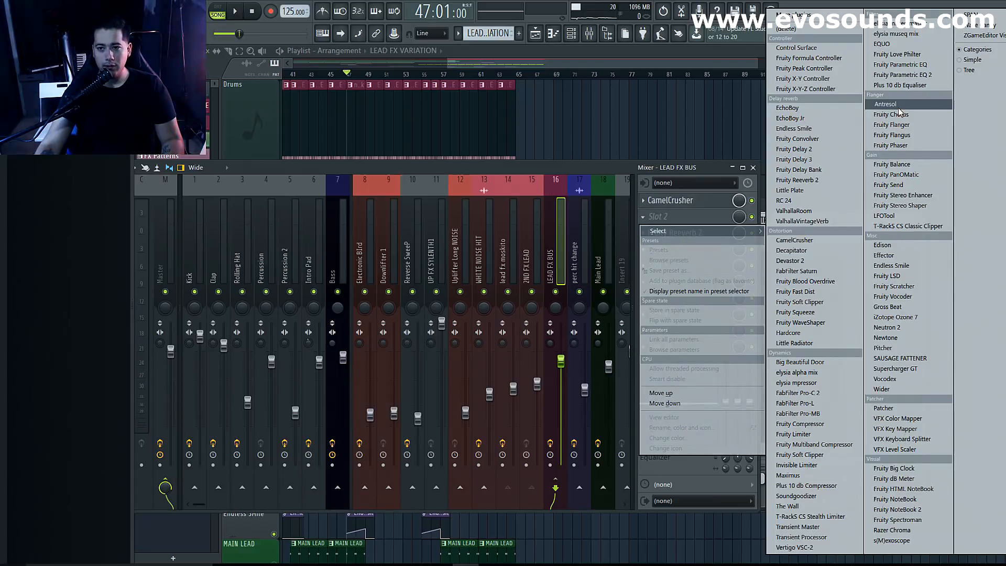
left_click(816, 159)
key("space")
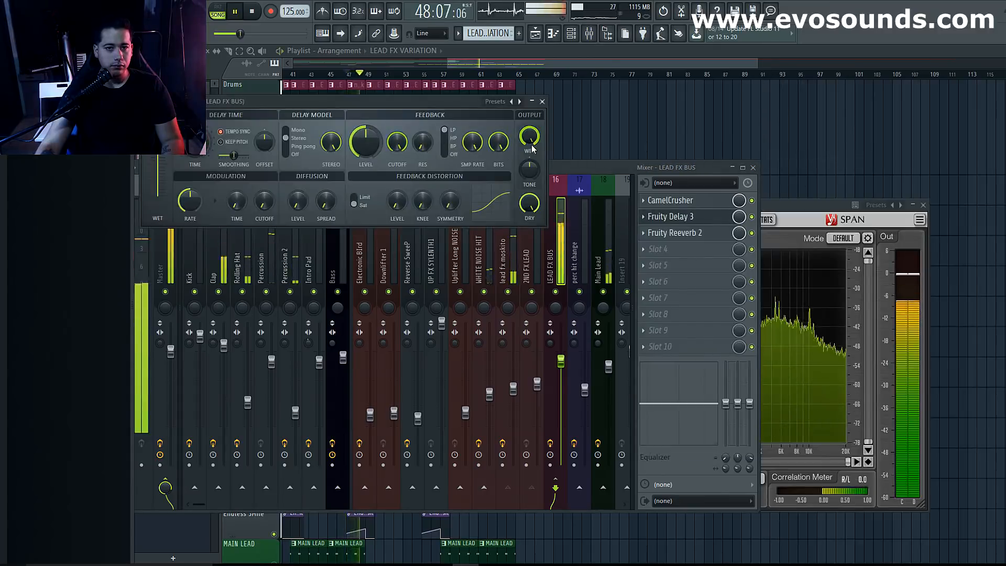
left_click_drag(530, 137, 529, 168)
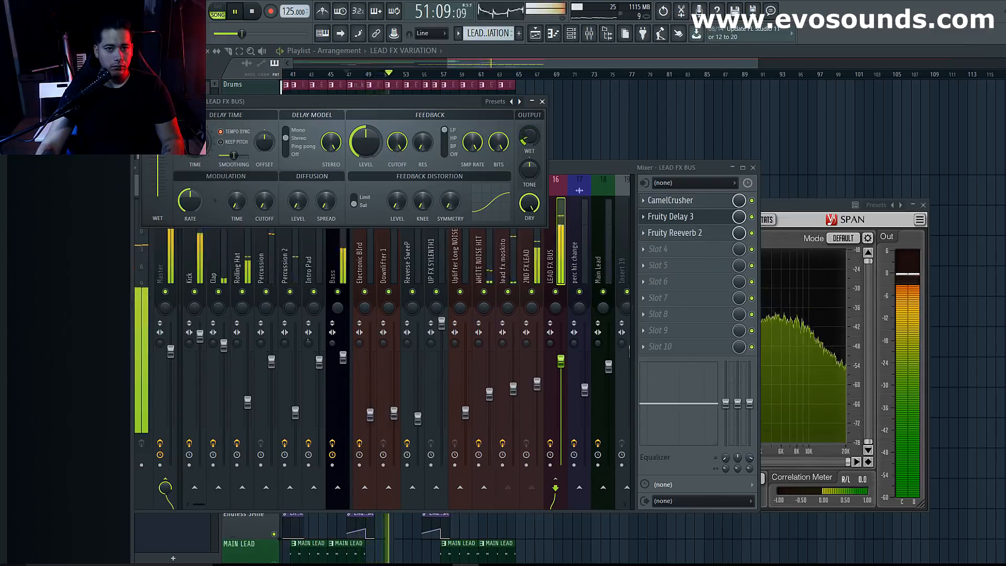
Switch Fruity Delay 3 to the ping pong model with reduced feedback, audition the drop and close the delay.
left_click(294, 149)
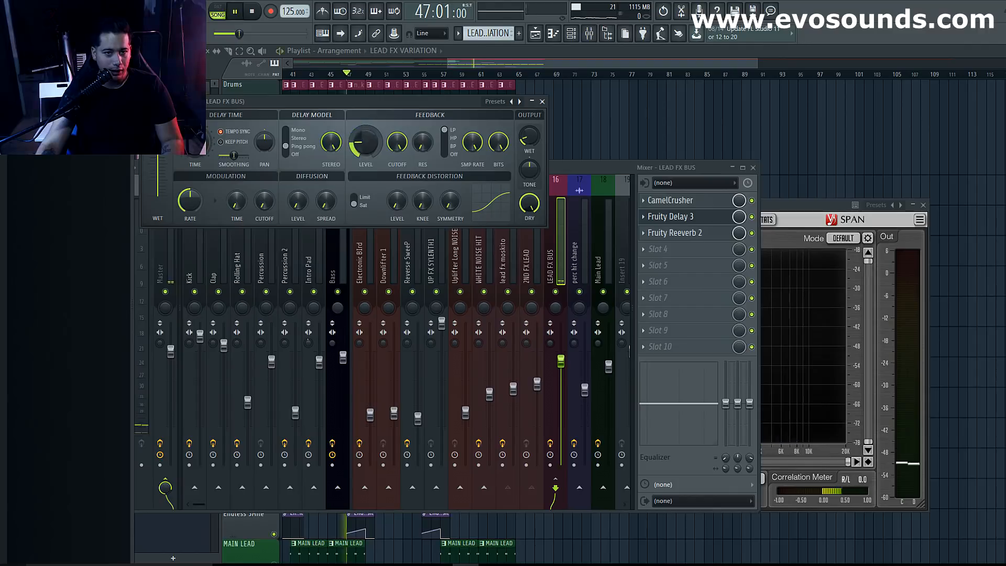
key("space")
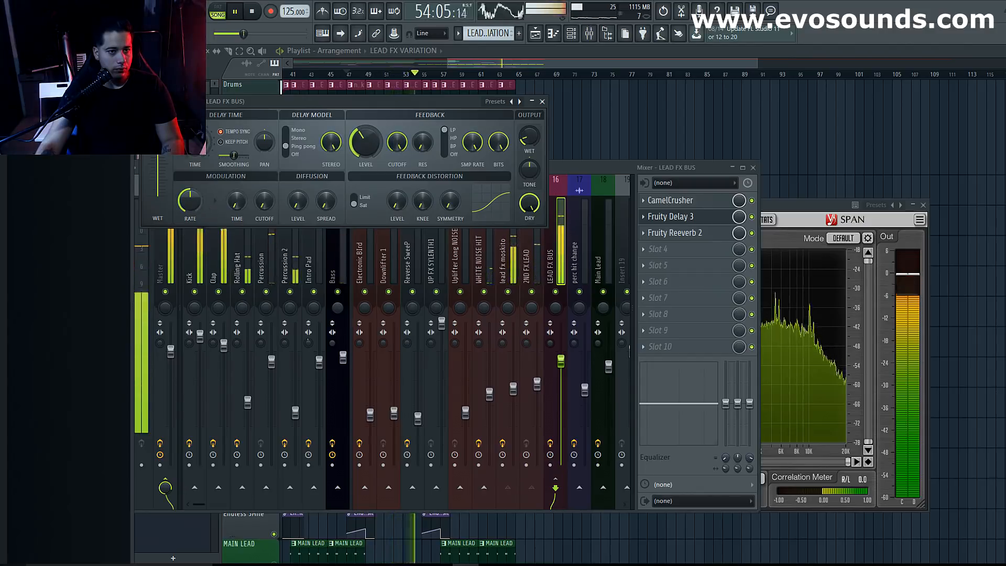
key("space")
left_click(543, 101)
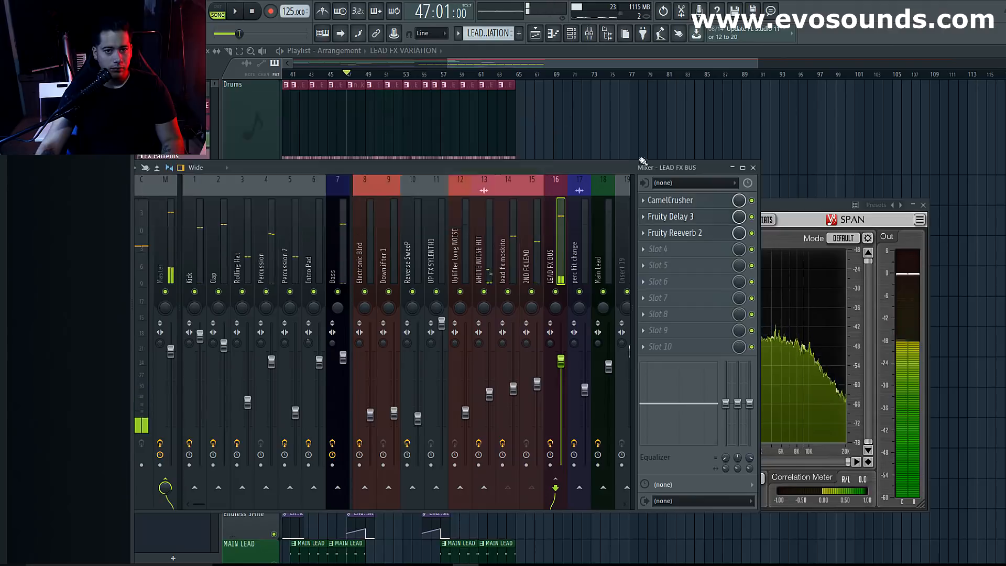
Replace Fruity Delay 3 on the LEAD FX BUS with Fruity Delay 2 and listen to the drop with it.
left_click(751, 216)
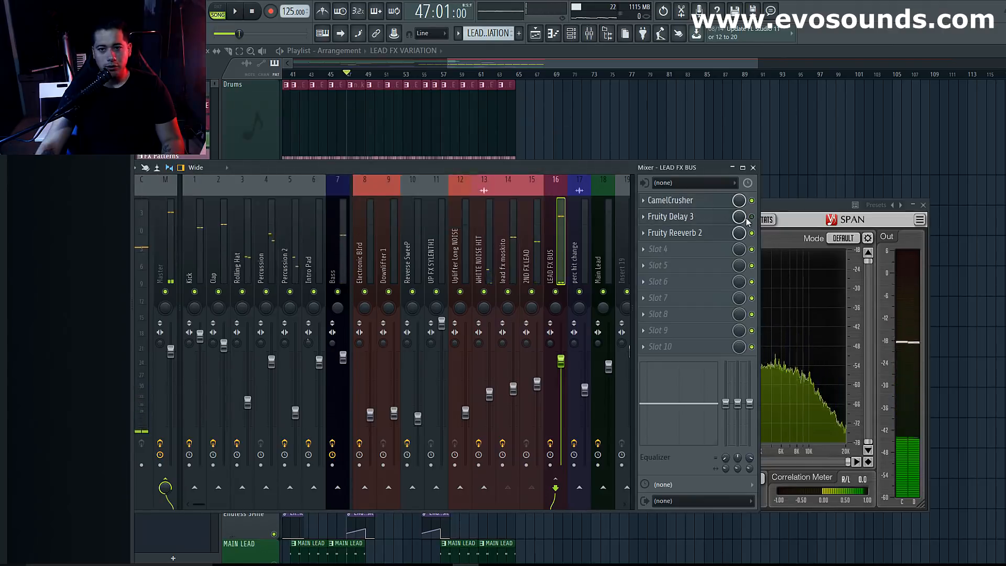
left_click(649, 219)
mouse_move(669, 231)
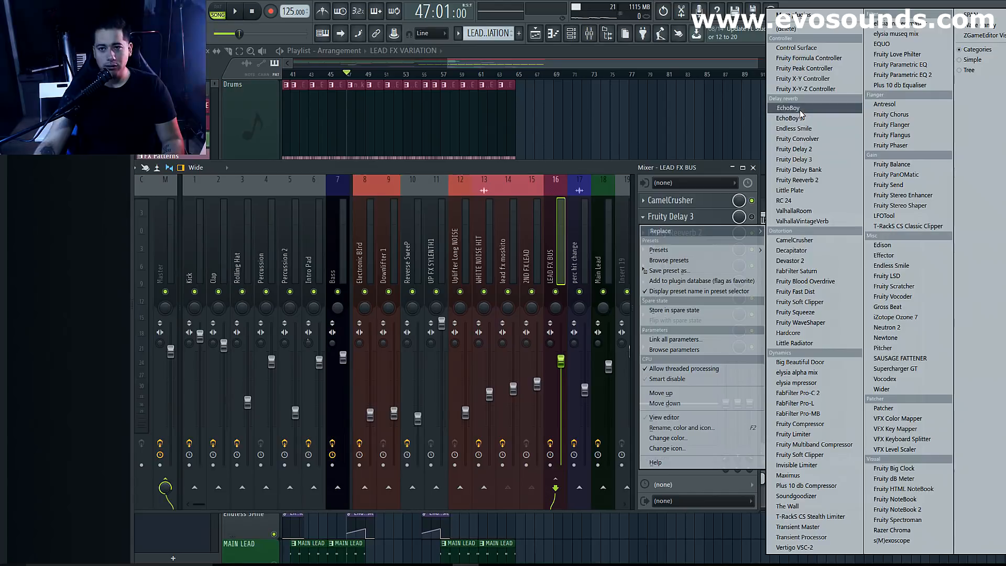
left_click(804, 149)
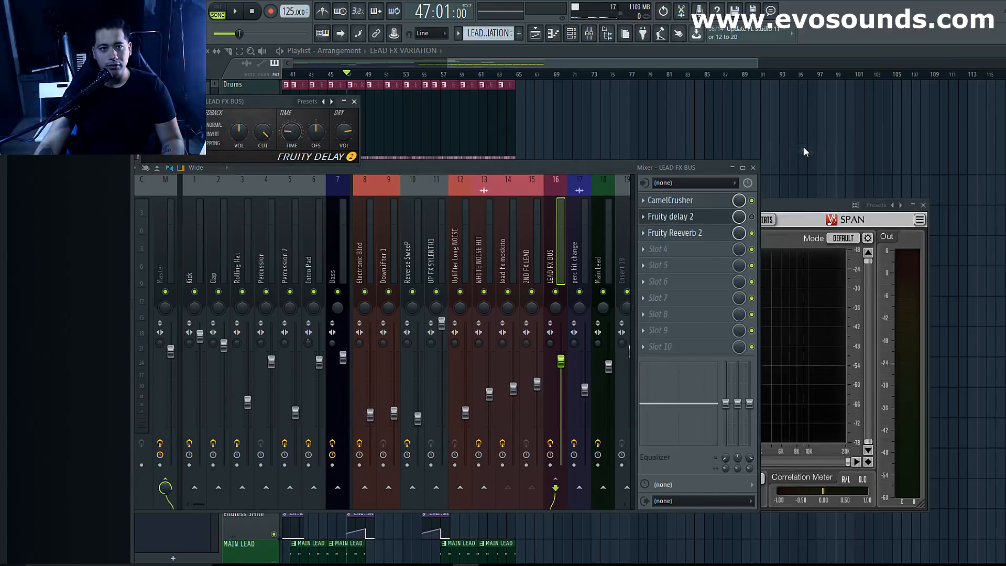
key("space")
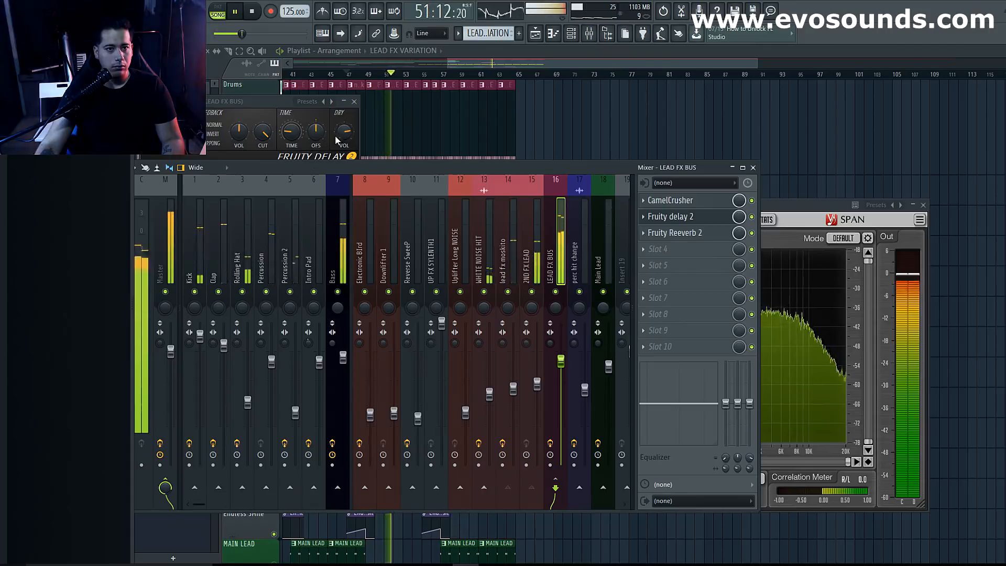
key("space")
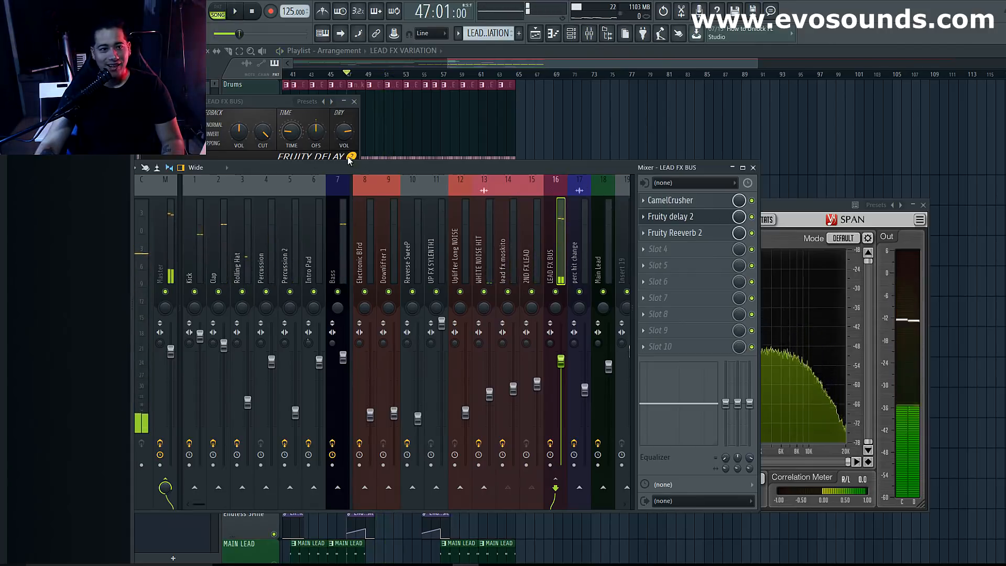
Replace the LEAD FX BUS's delay with EchoBoy Jr, set it to ping-pong mode and play the drop.
left_click(643, 217)
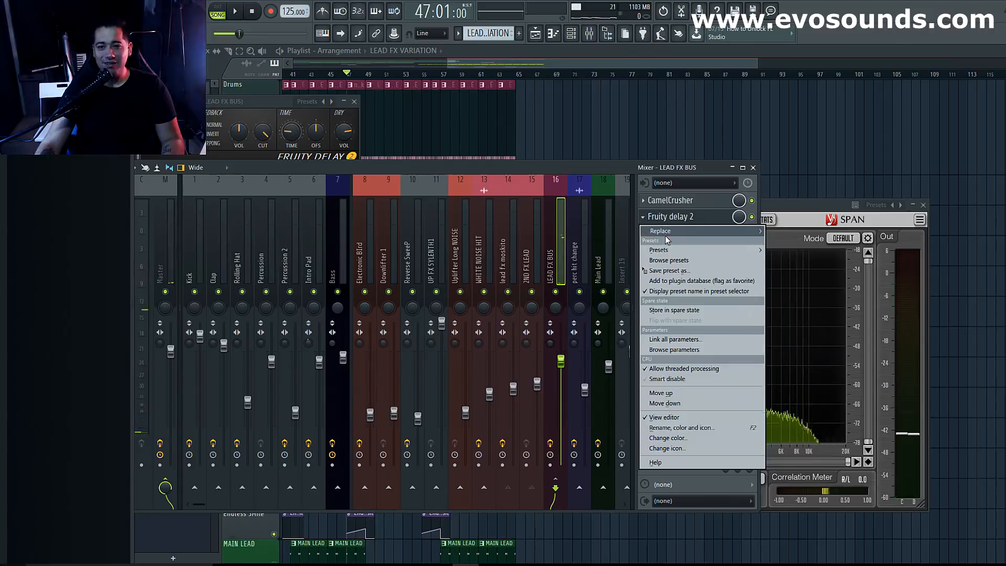
left_click(794, 118)
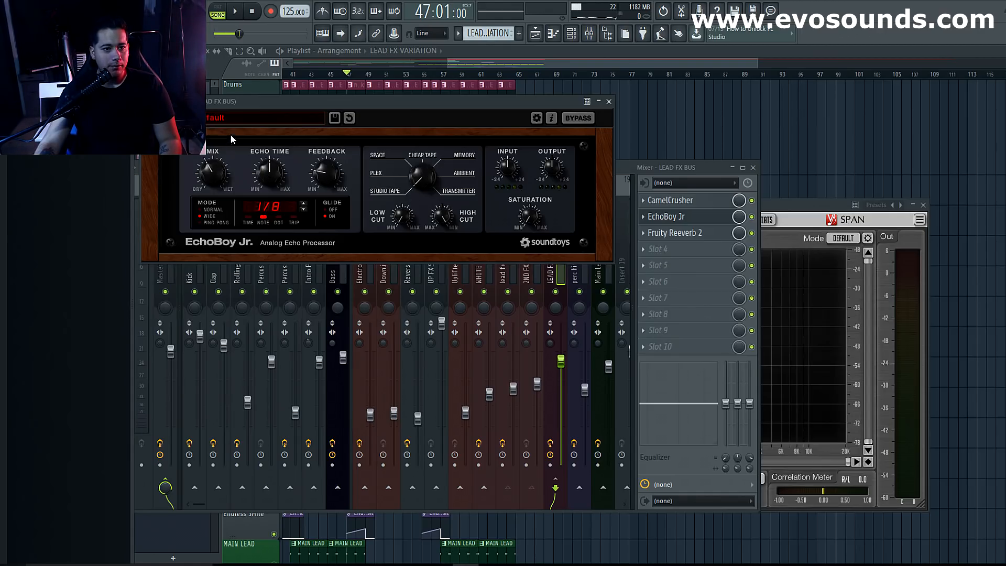
left_click(200, 224)
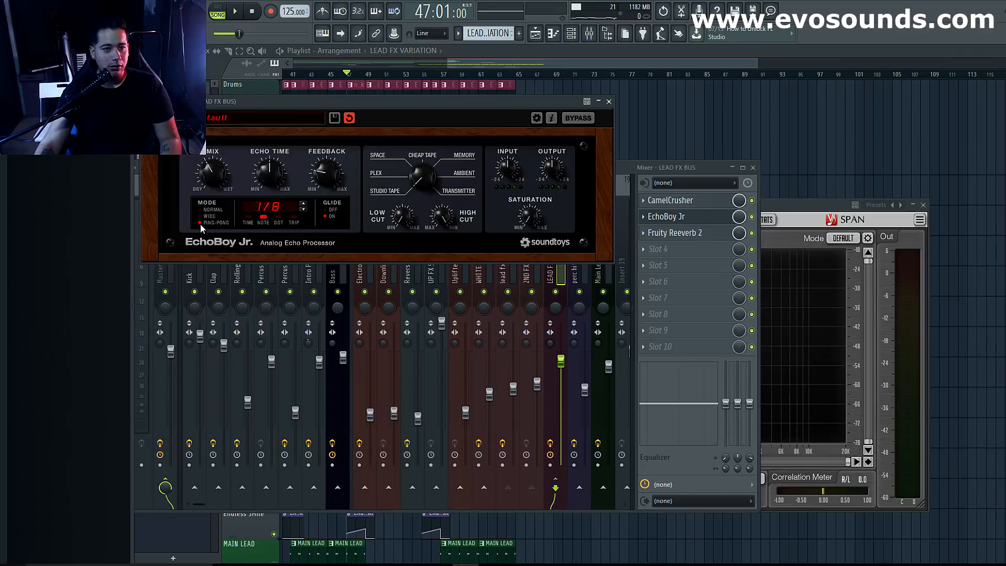
left_click_drag(503, 101, 500, 201)
key("space")
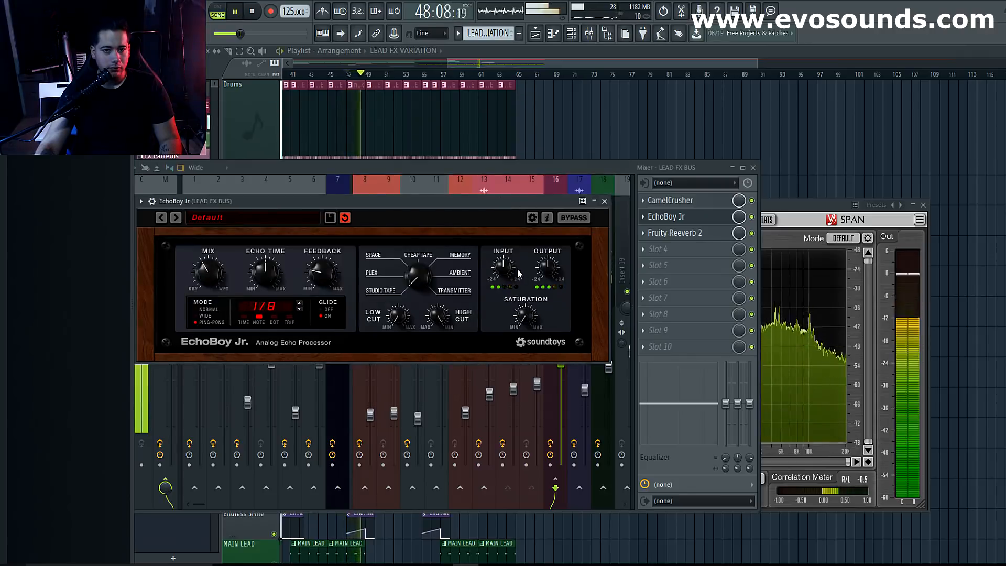
Turn down EchoBoy Jr's slot mix level on the LEAD FX BUS and change its echo style to Plex.
left_click_drag(739, 217, 739, 247)
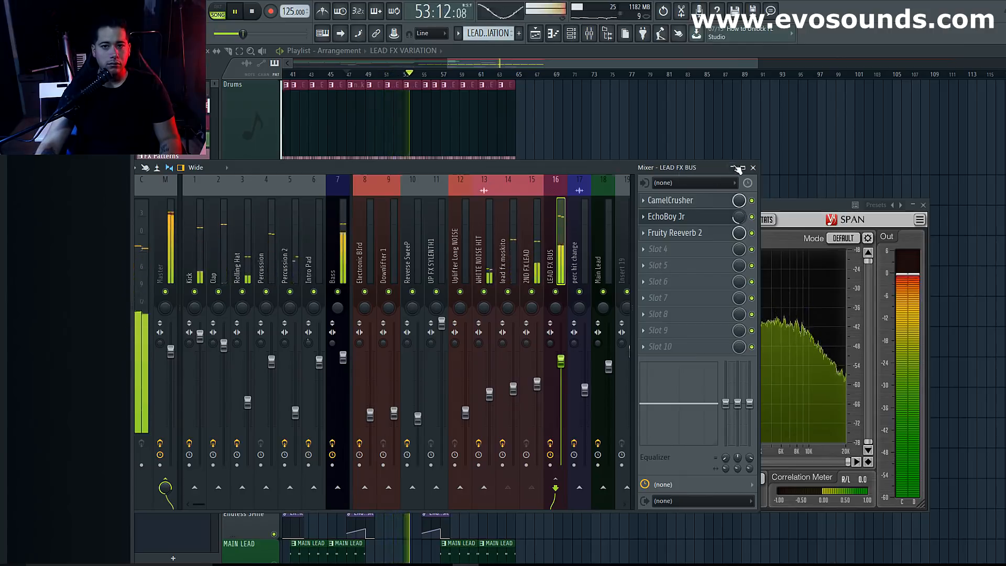
left_click(661, 217)
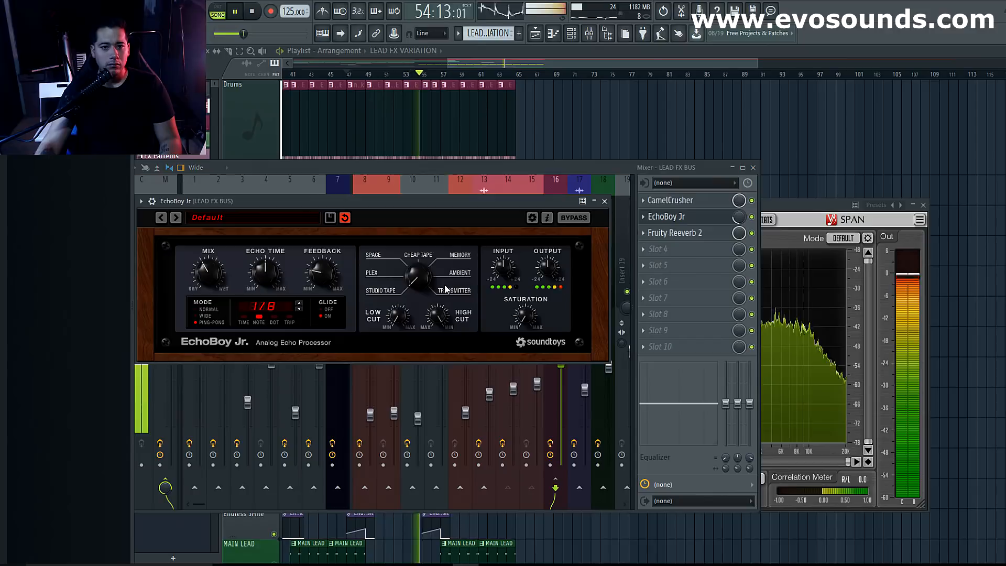
left_click_drag(422, 288, 353, 268)
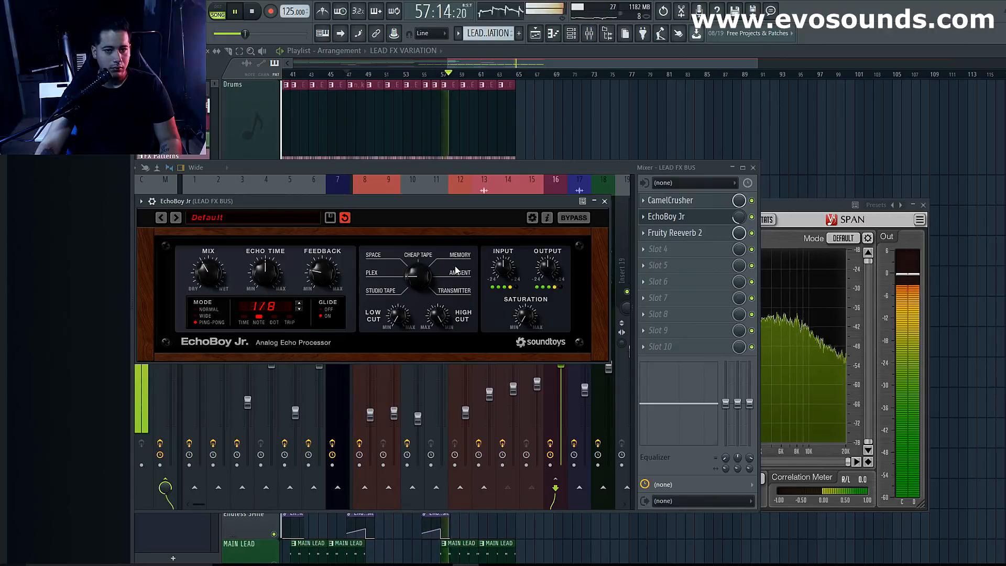
Change EchoBoy Jr's echo style to Studio Tape, listen to the rest of the drop, close the plugin and stop playback.
left_click_drag(419, 276, 421, 284)
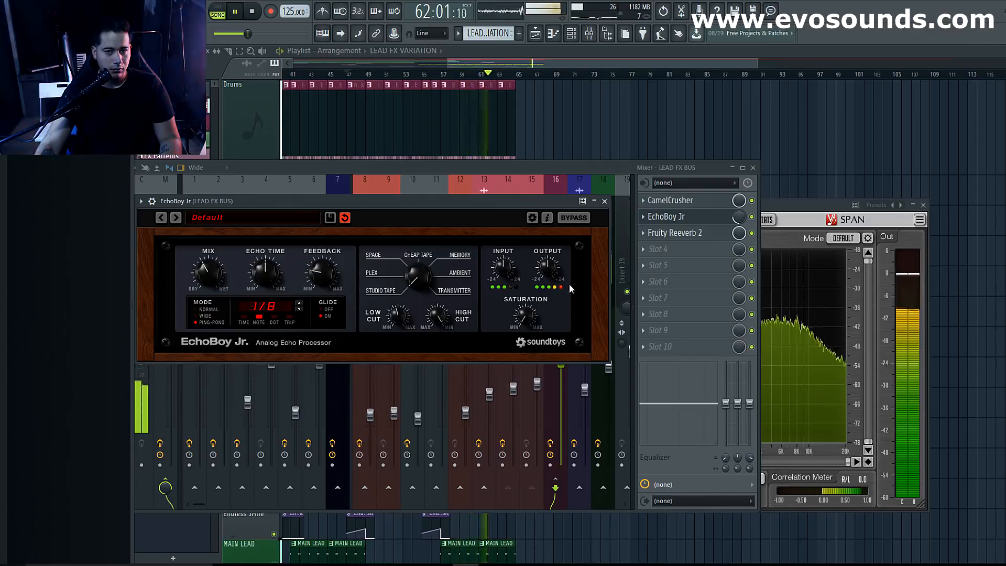
left_click(604, 201)
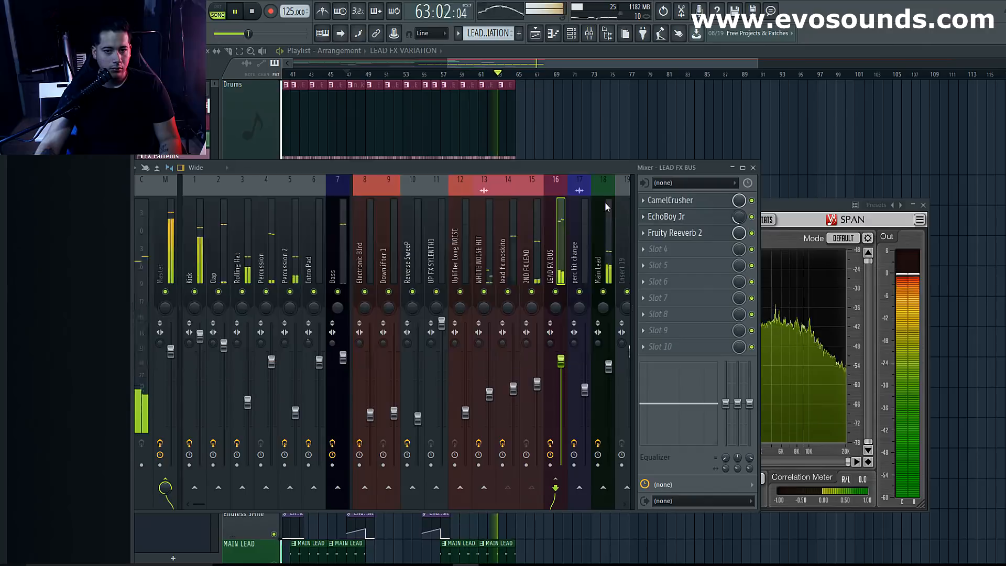
key("space")
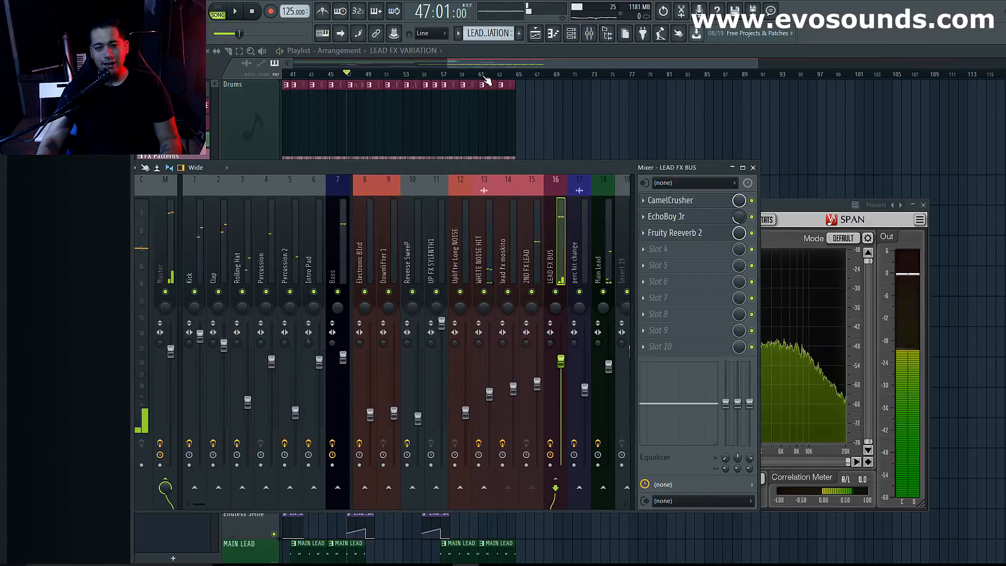
Clear the mixer and SPAN windows away from the playlist to review the drop's arrangement against the reference track.
left_click(733, 167)
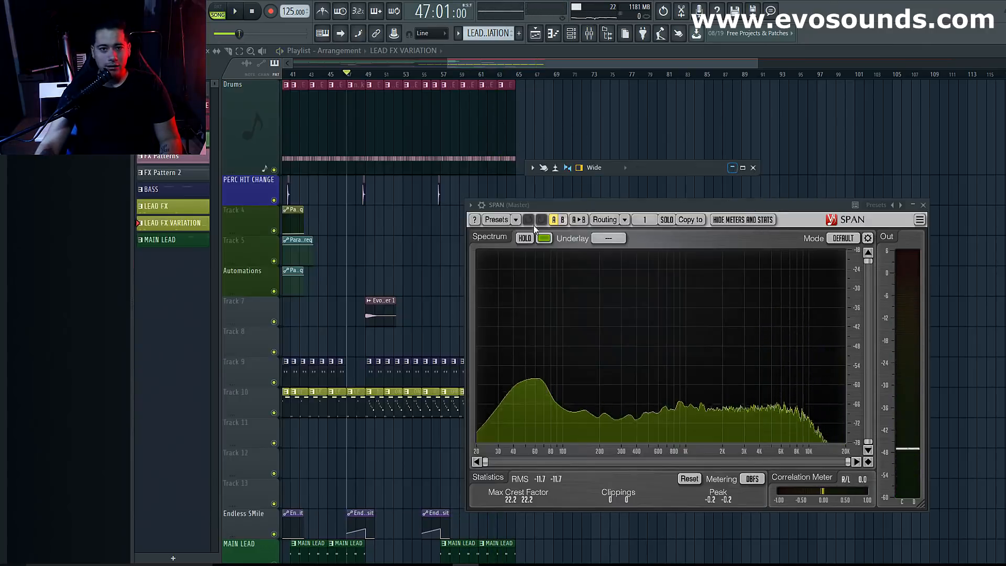
scroll(573, 152, "down", 6)
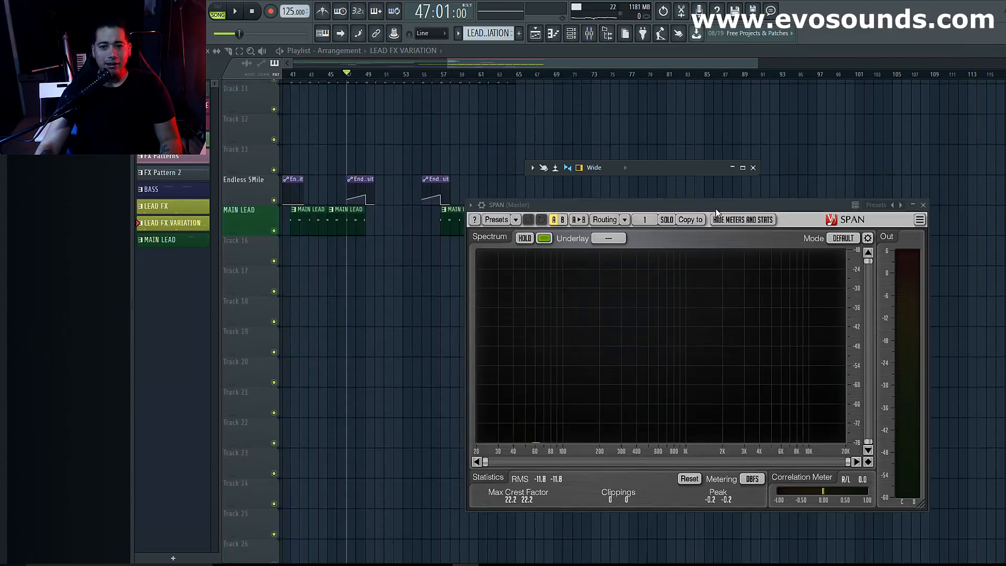
left_click_drag(717, 208, 718, 388)
scroll(532, 265, "up", 8)
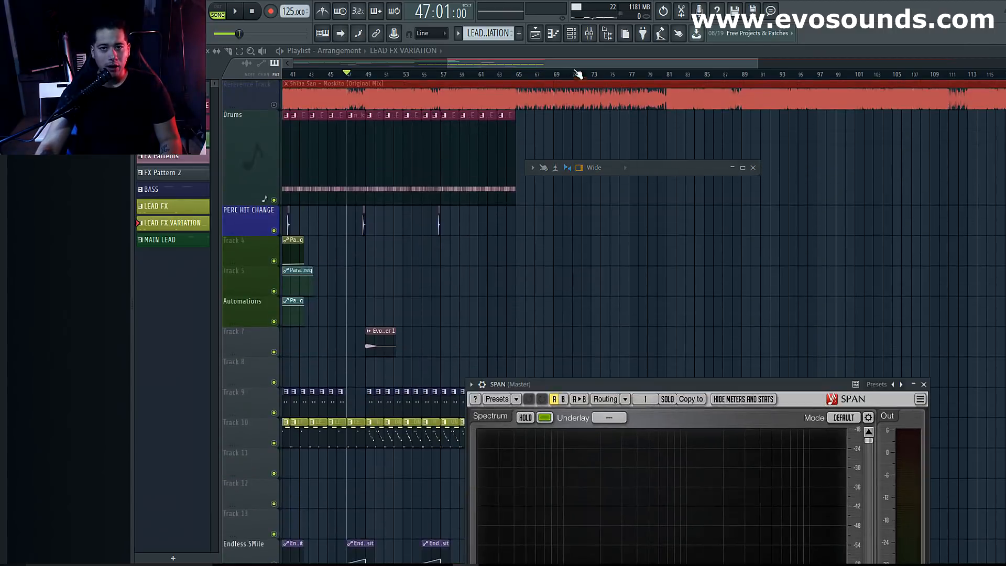
left_click_drag(468, 64, 462, 35)
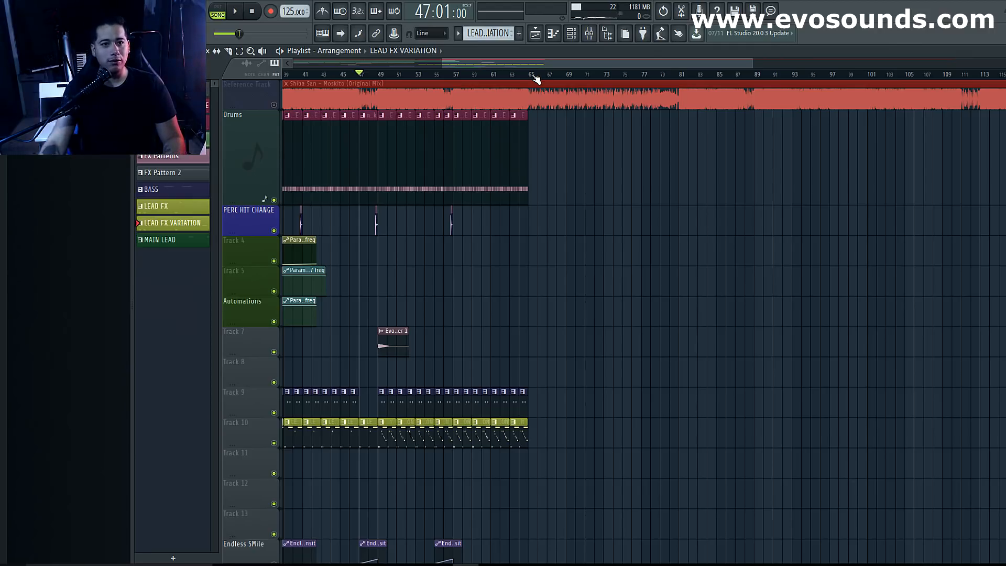
scroll(536, 78, "down", 1)
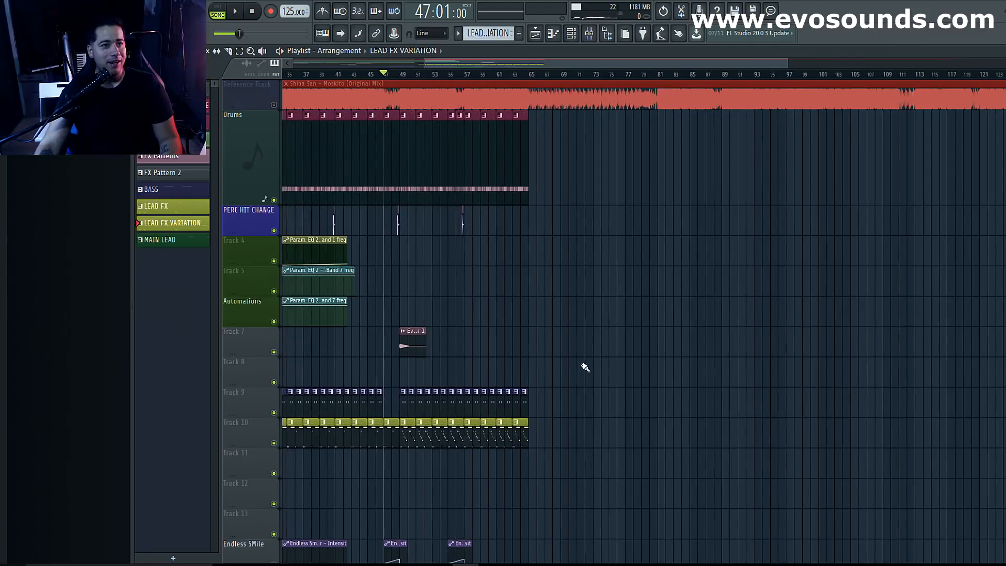